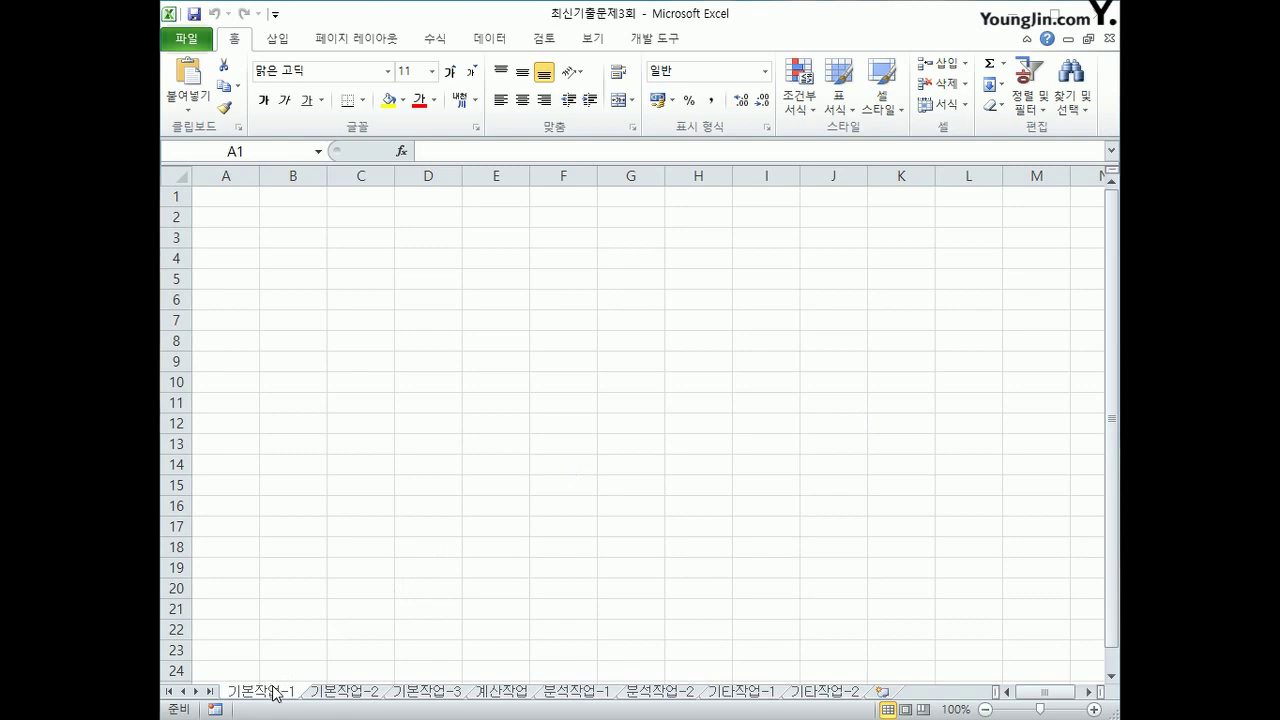
Step: Start a Microsoft Query import from MS Access Database at cell B2 of the 기본작업-1 sheet
click(274, 692)
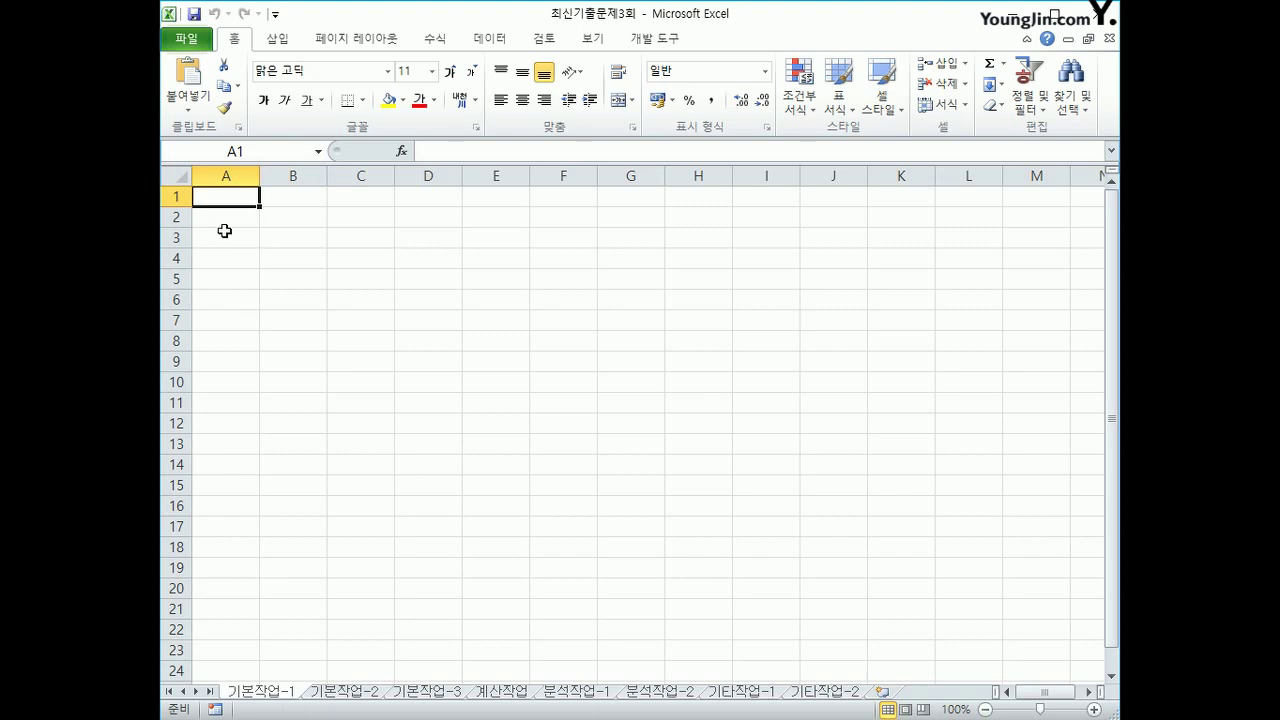
click(275, 213)
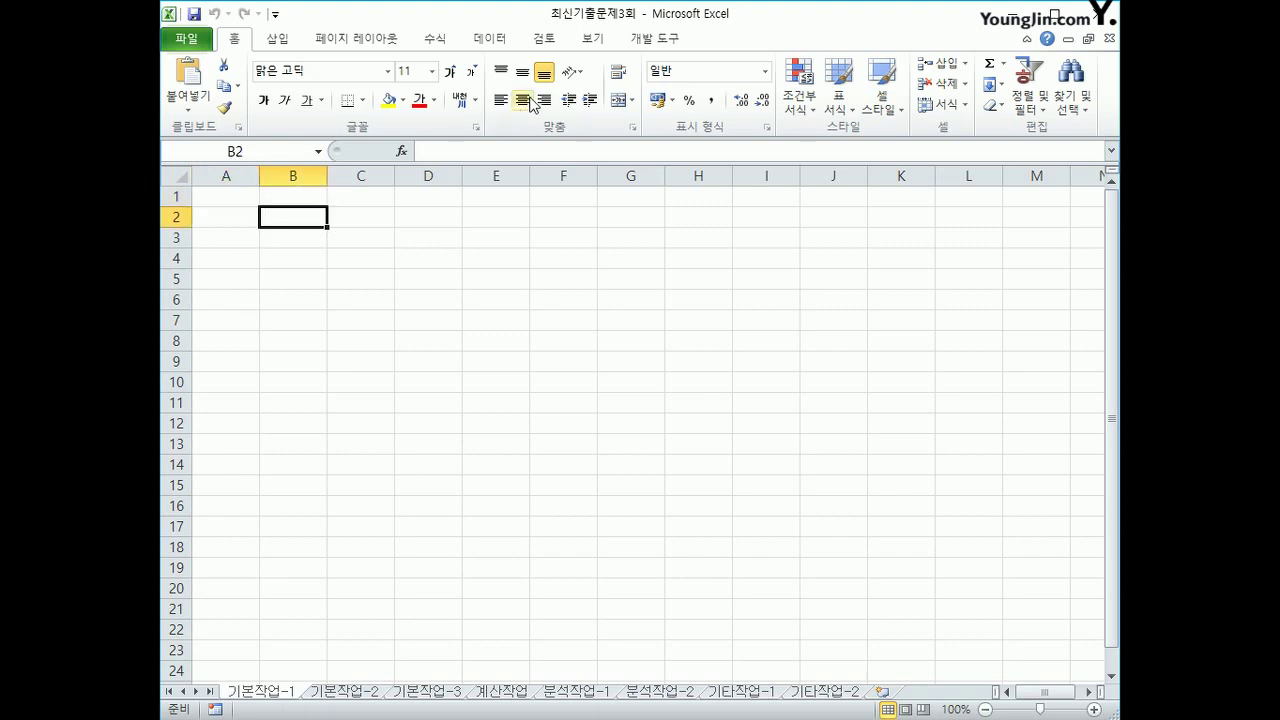
click(489, 38)
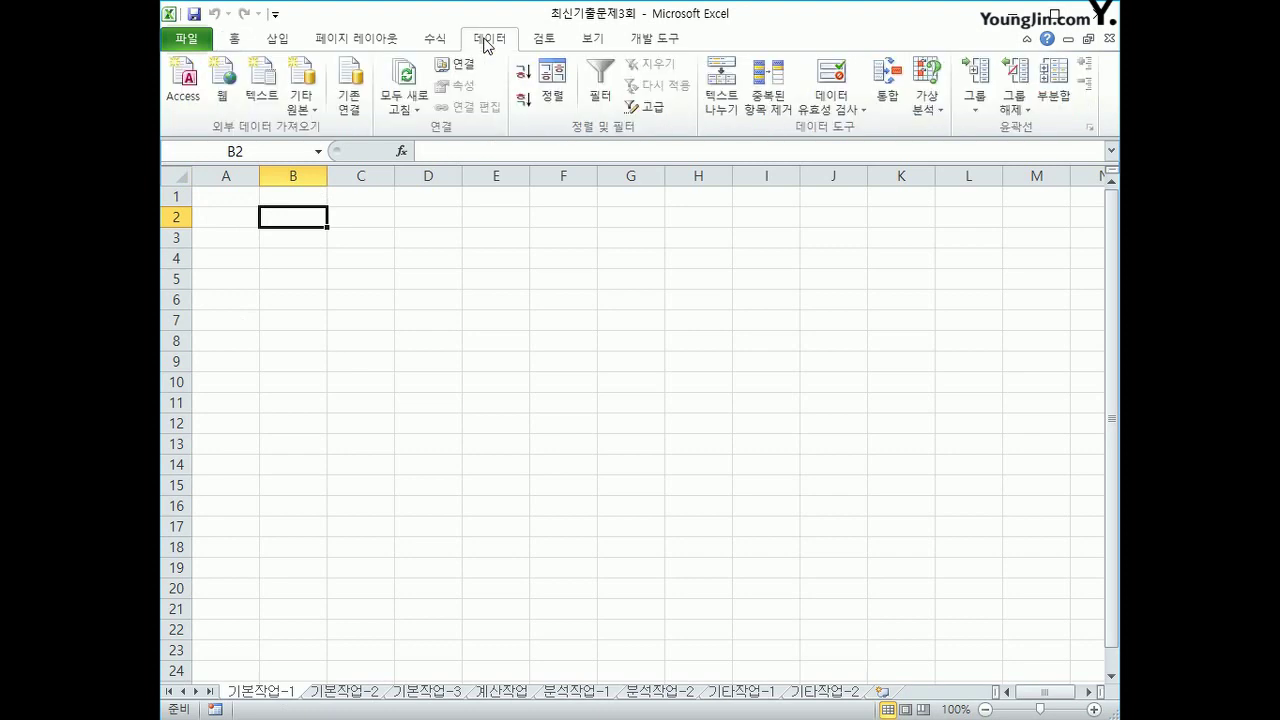
click(311, 108)
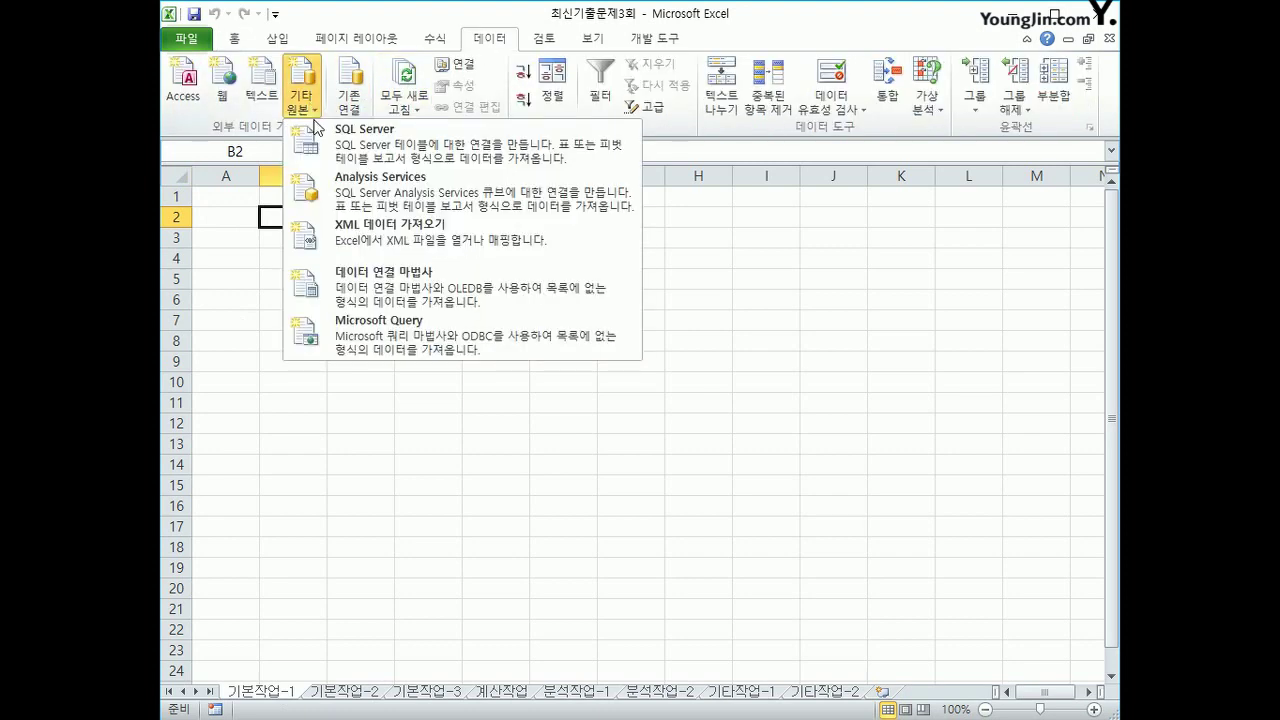
click(400, 341)
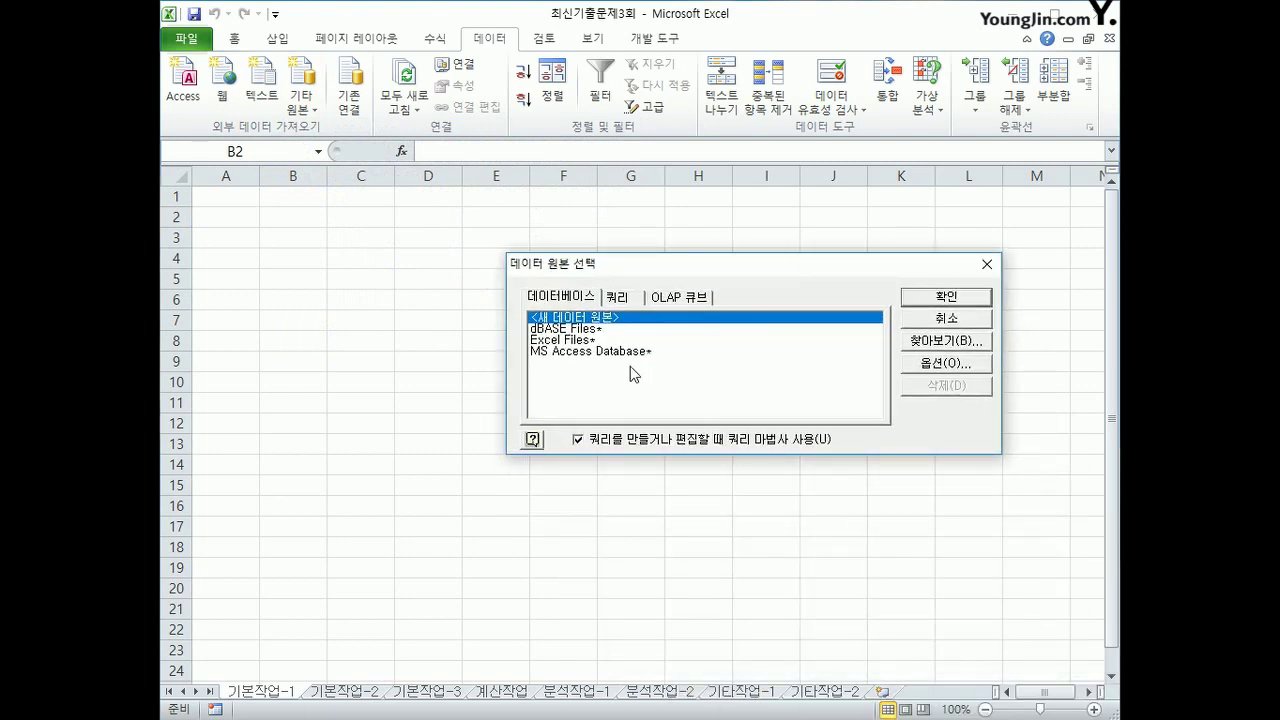
double_click(630, 352)
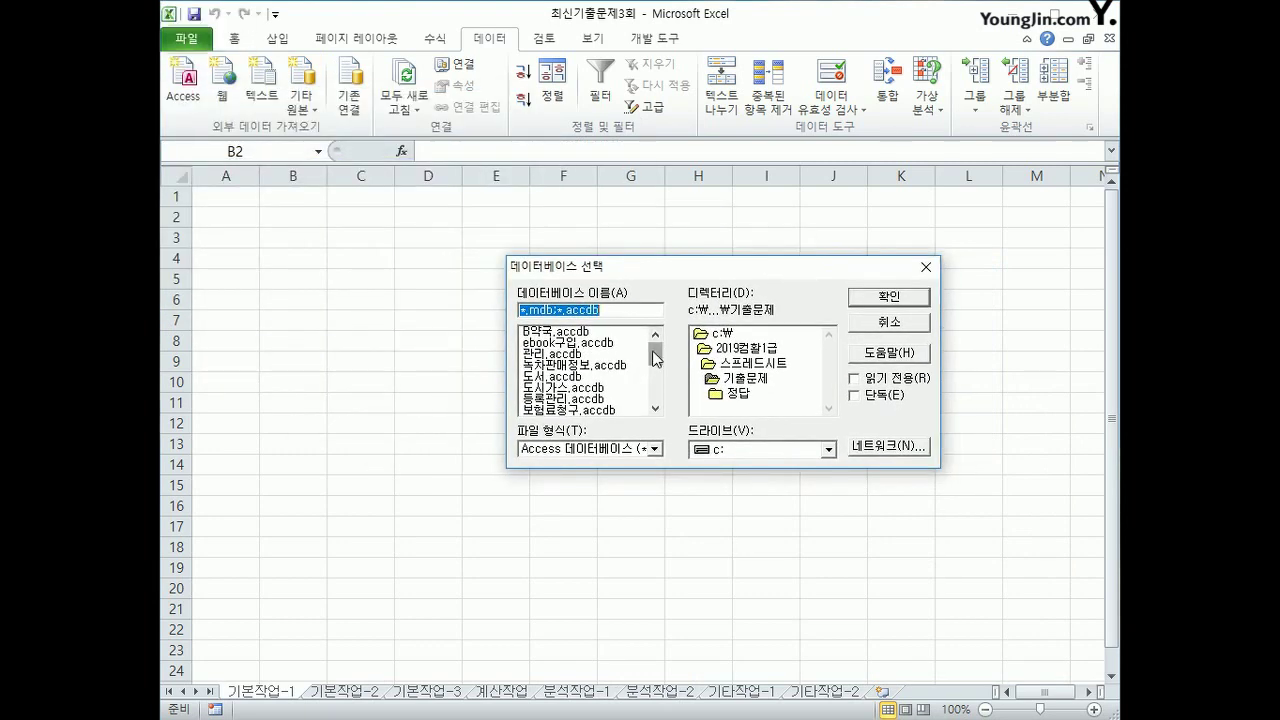
Step: Choose 청약현황.accdb in the 기출문제 folder as the query's source database
drag(655, 358, 659, 382)
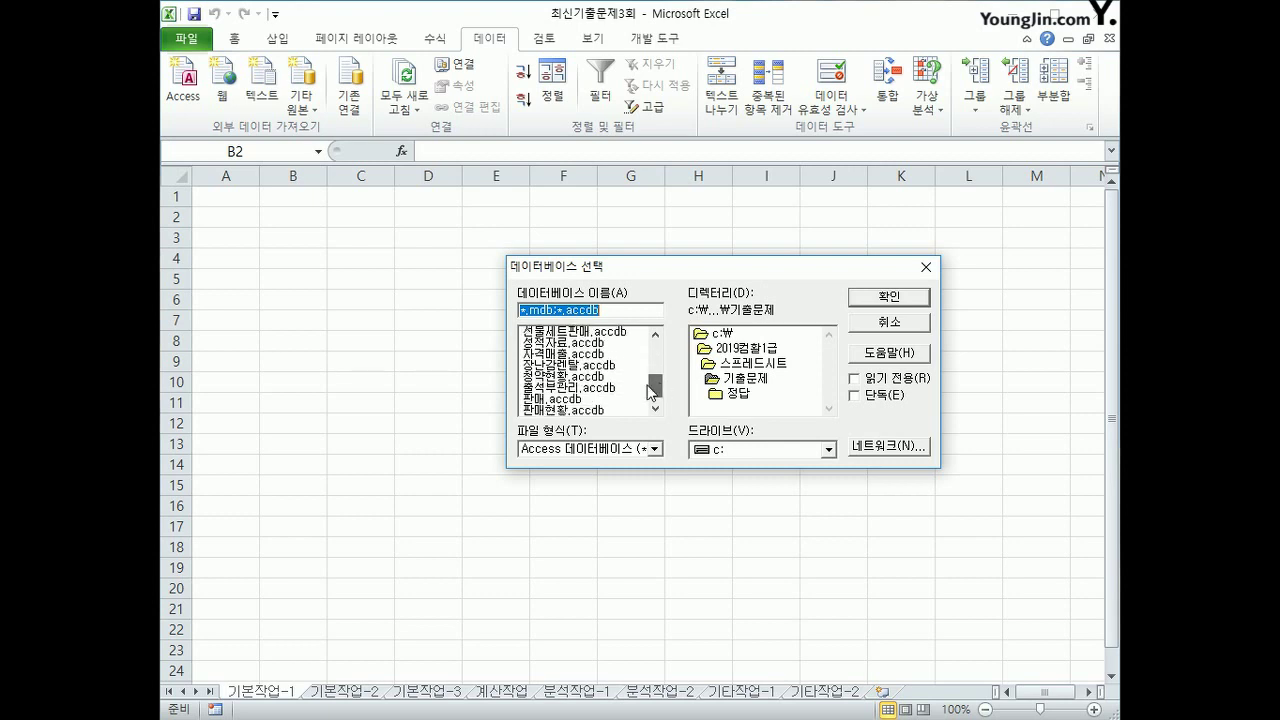
click(630, 385)
click(864, 298)
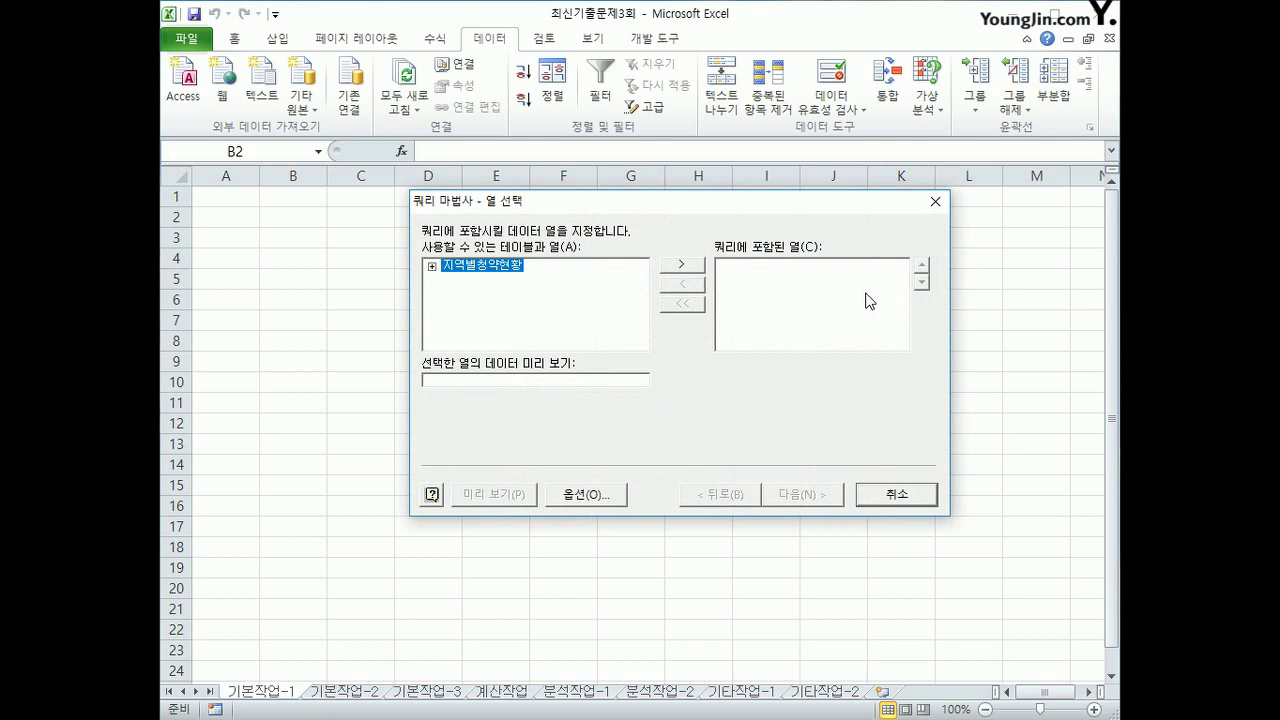
Step: Include the 청약지역, 전용면적, 청약가능액, 현재예치금 and 무주택기간 columns of the 지역별청약현황 table in the query, in that order
double_click(503, 278)
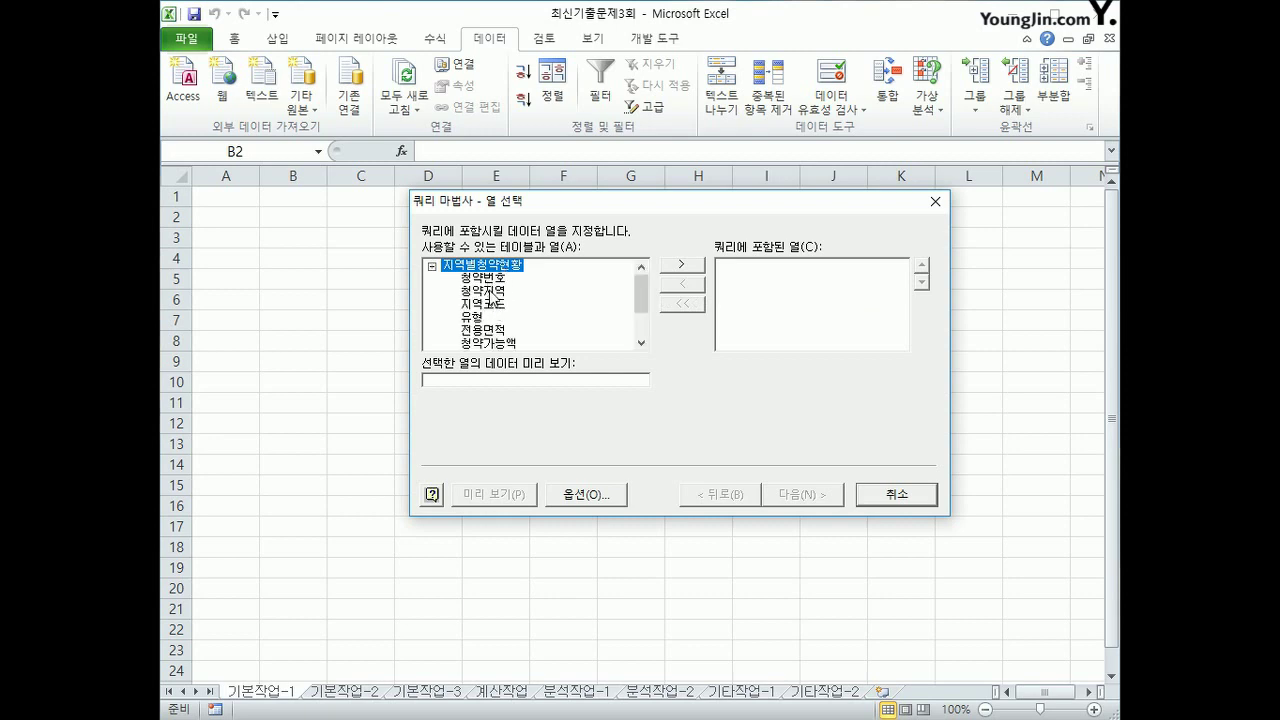
click(491, 292)
double_click(491, 292)
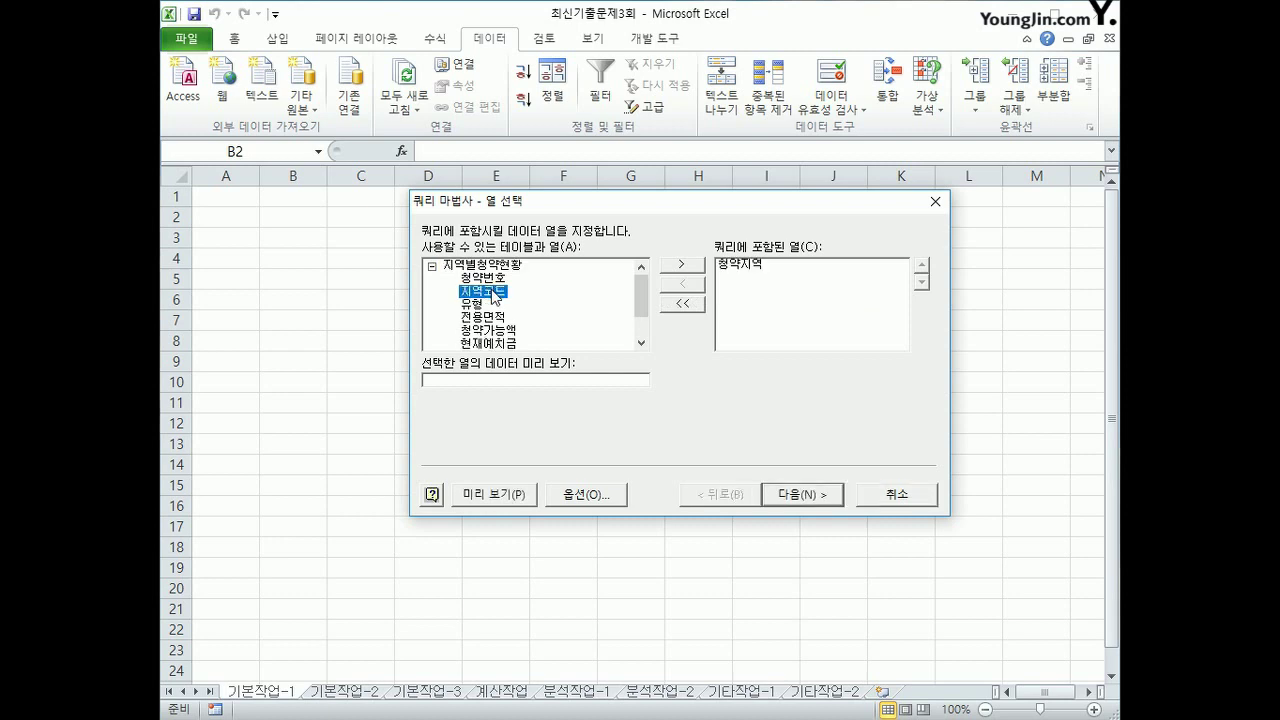
click(498, 318)
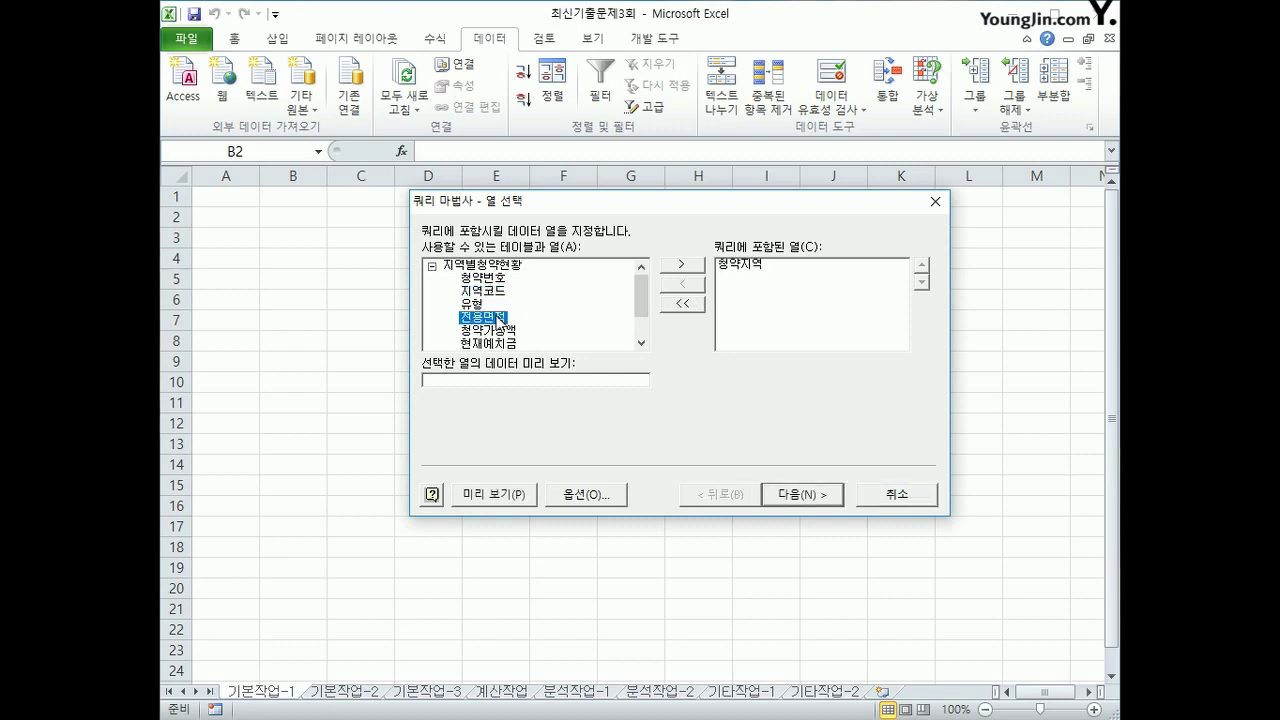
double_click(498, 318)
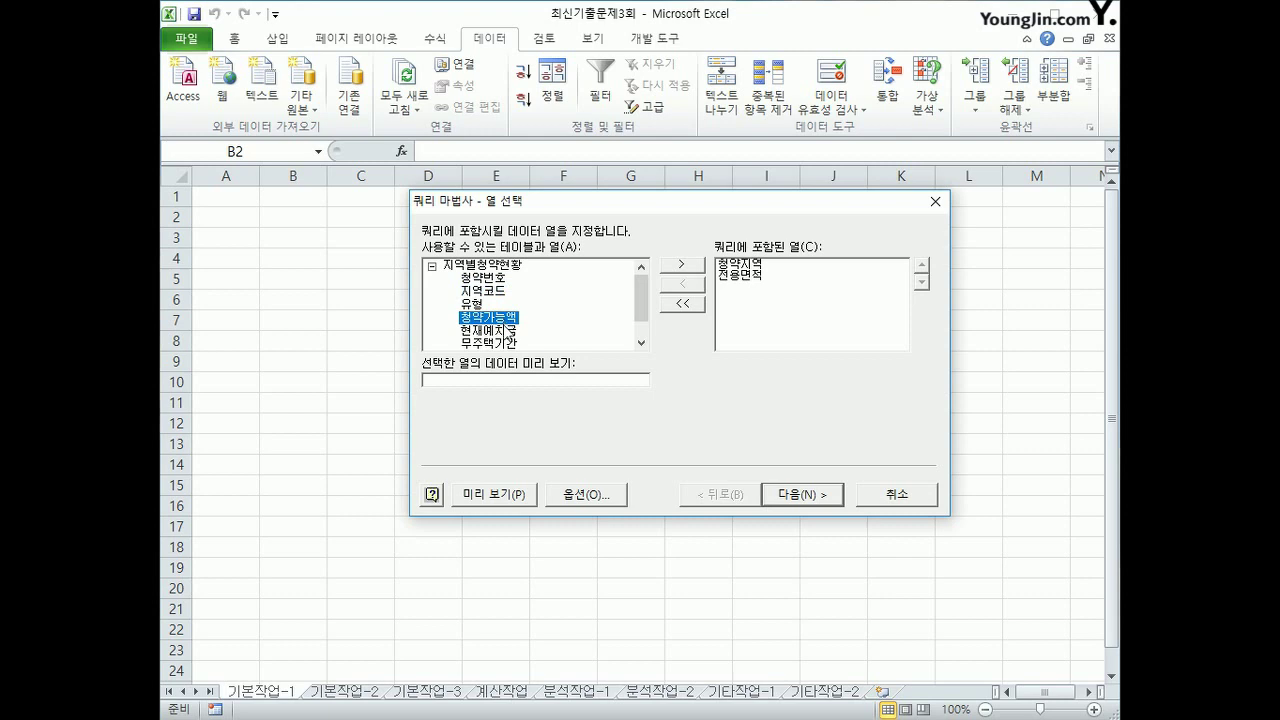
double_click(506, 320)
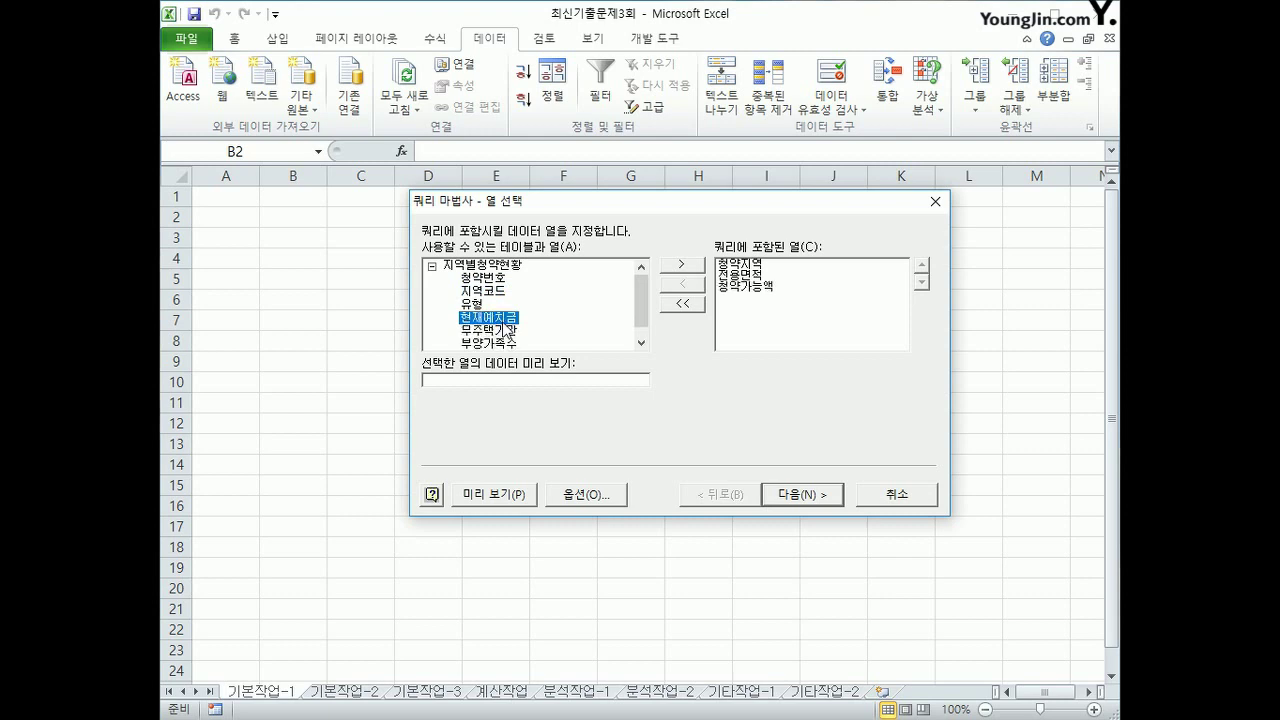
double_click(502, 320)
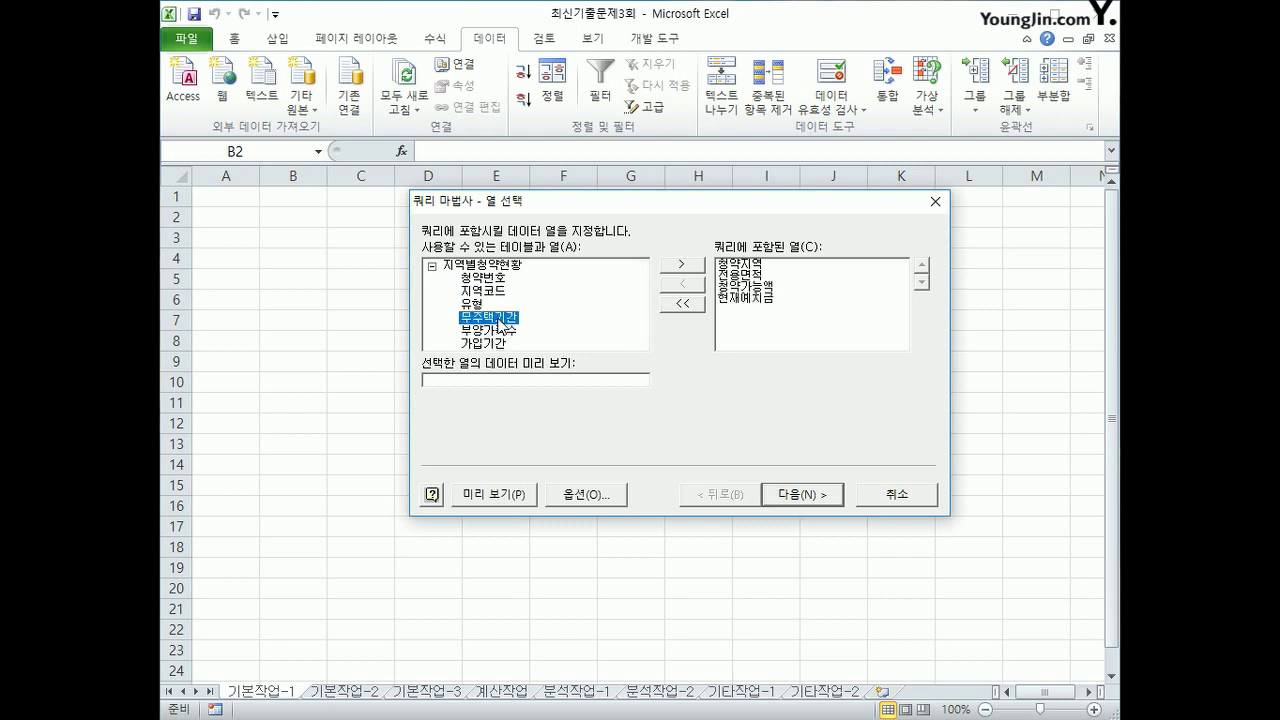
double_click(499, 320)
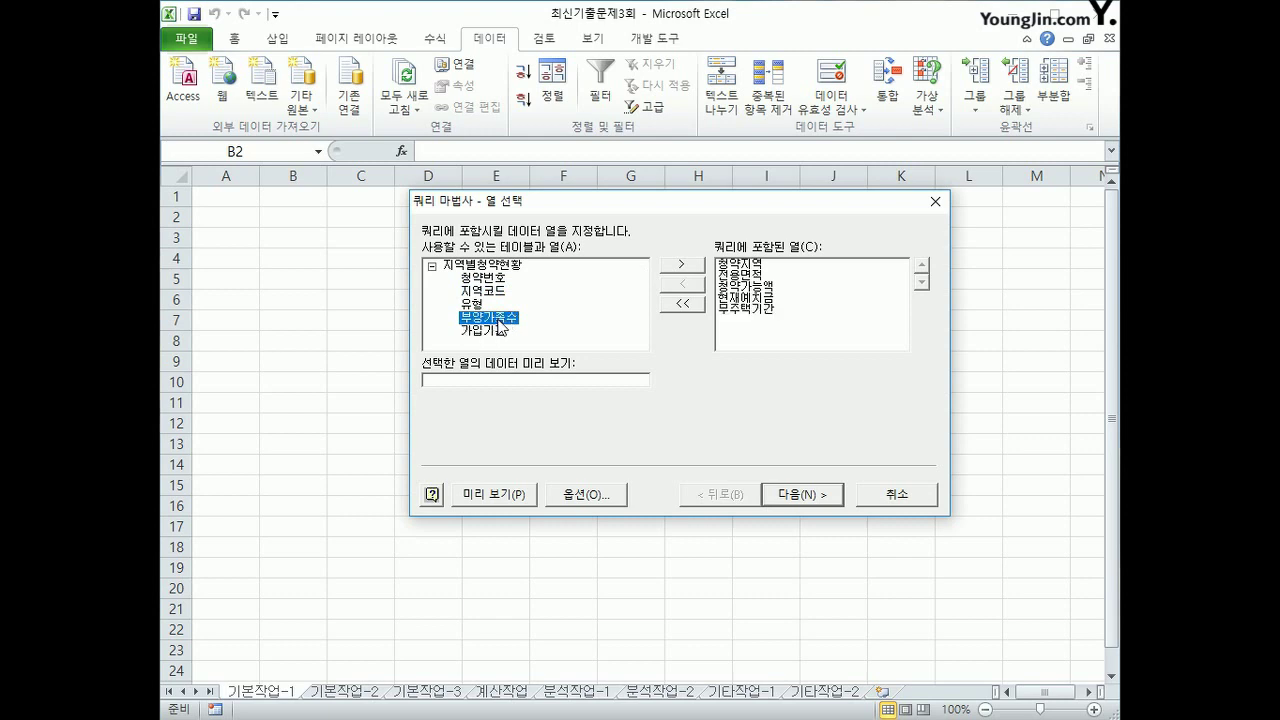
click(827, 499)
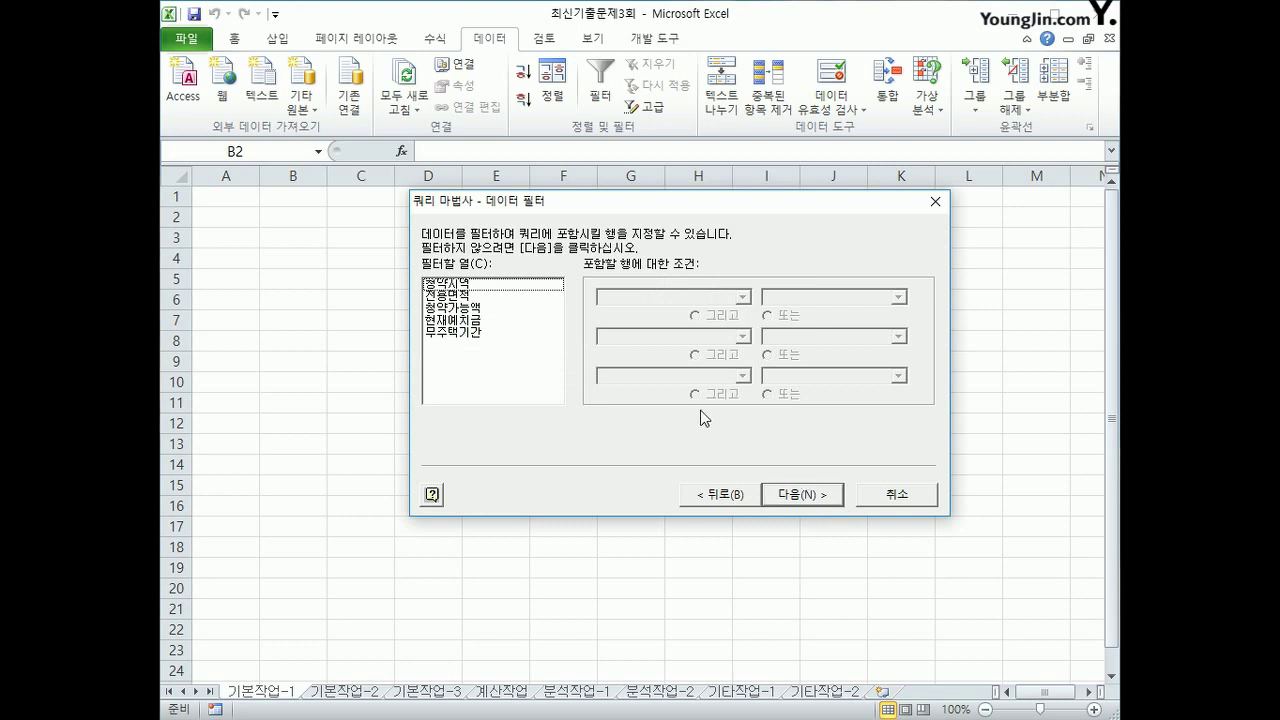
Step: Filter the 청약지역 column to rows whose value contains (포함하는 값) 특별
click(466, 287)
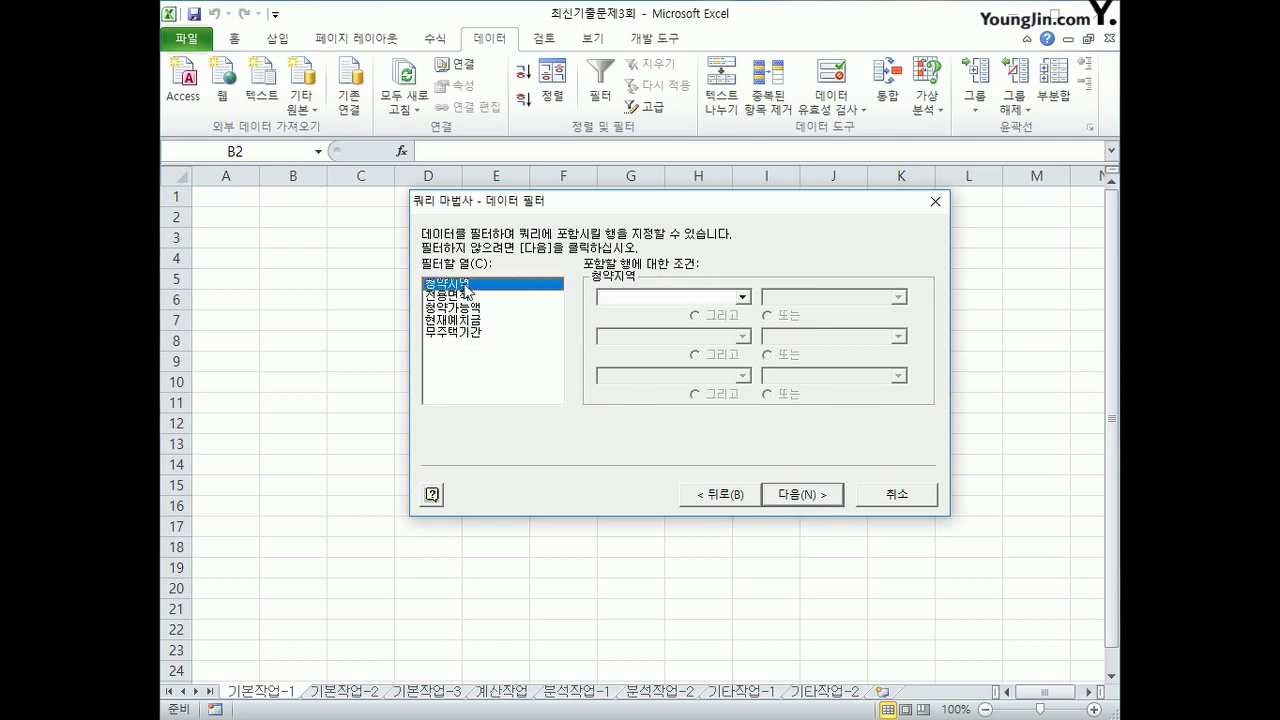
click(647, 295)
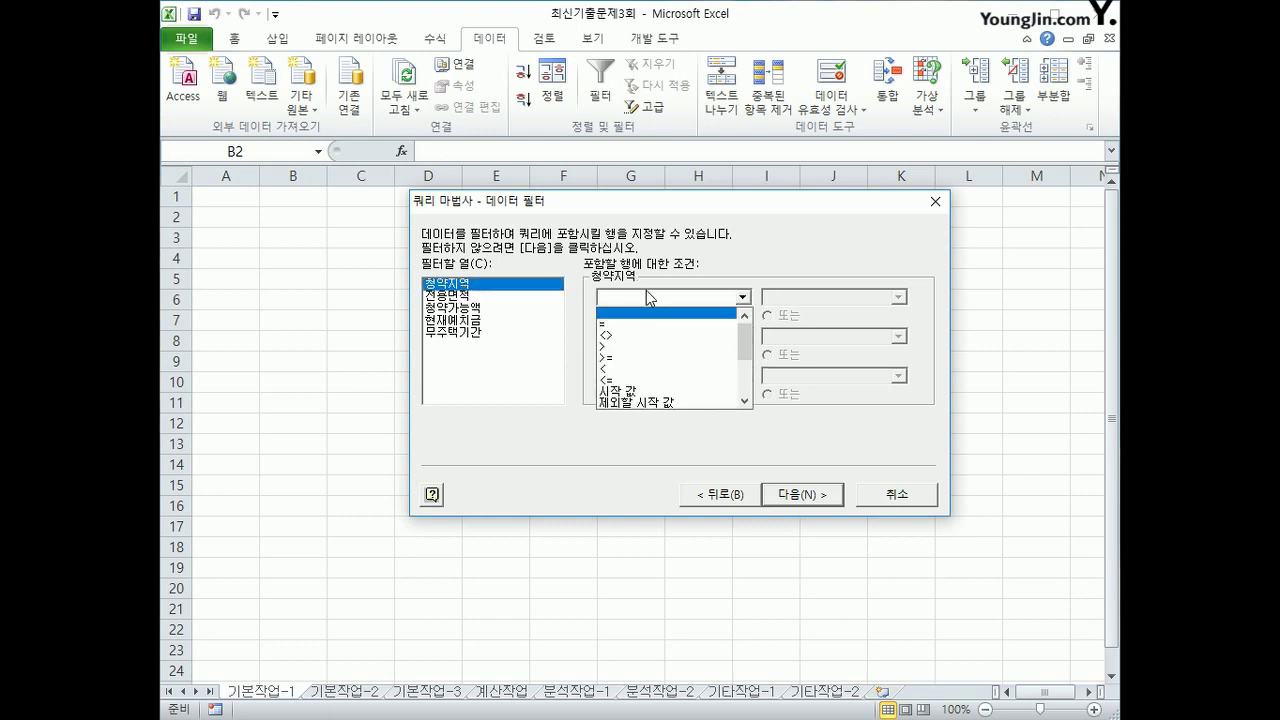
drag(744, 350, 741, 370)
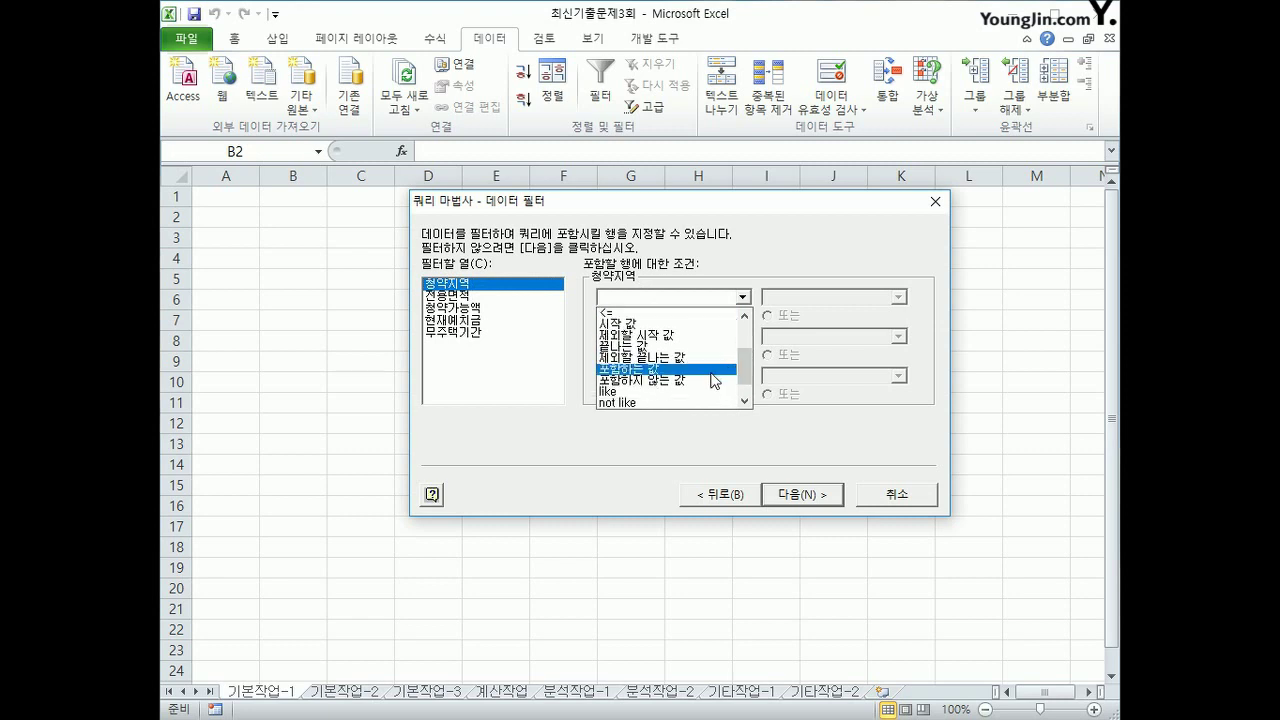
click(714, 378)
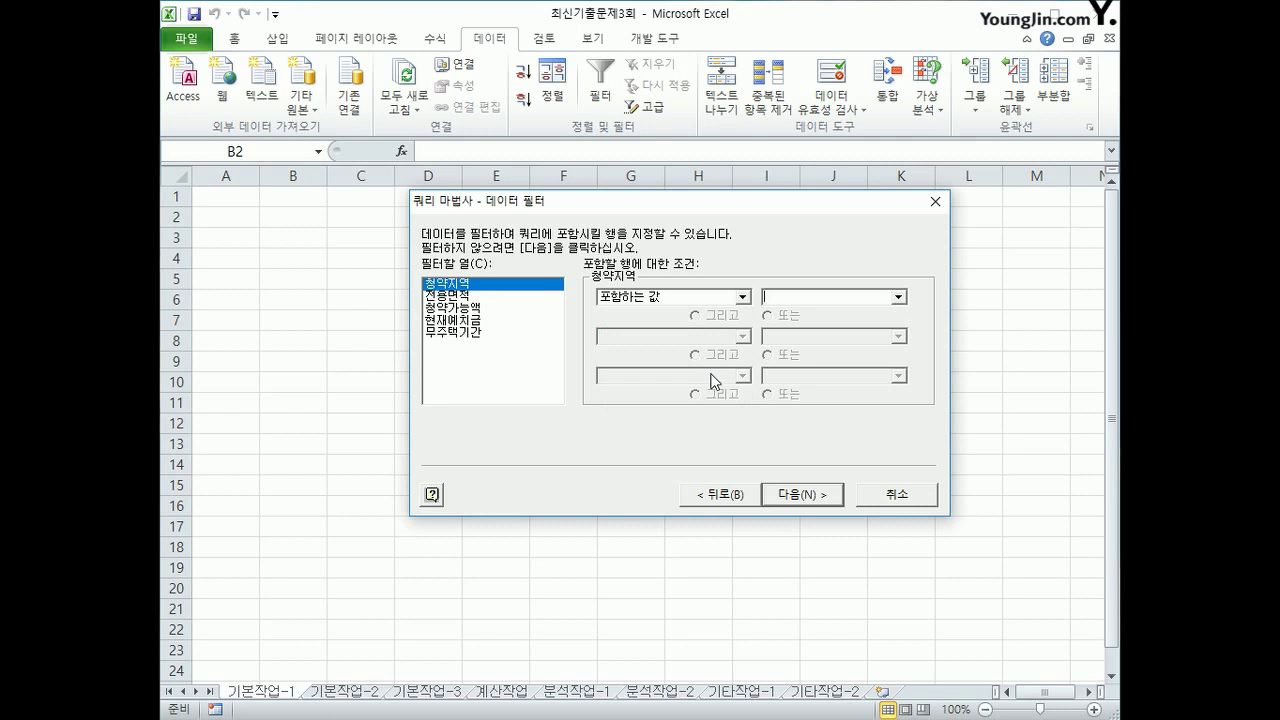
text(ㅅ)
key(BackSpace)
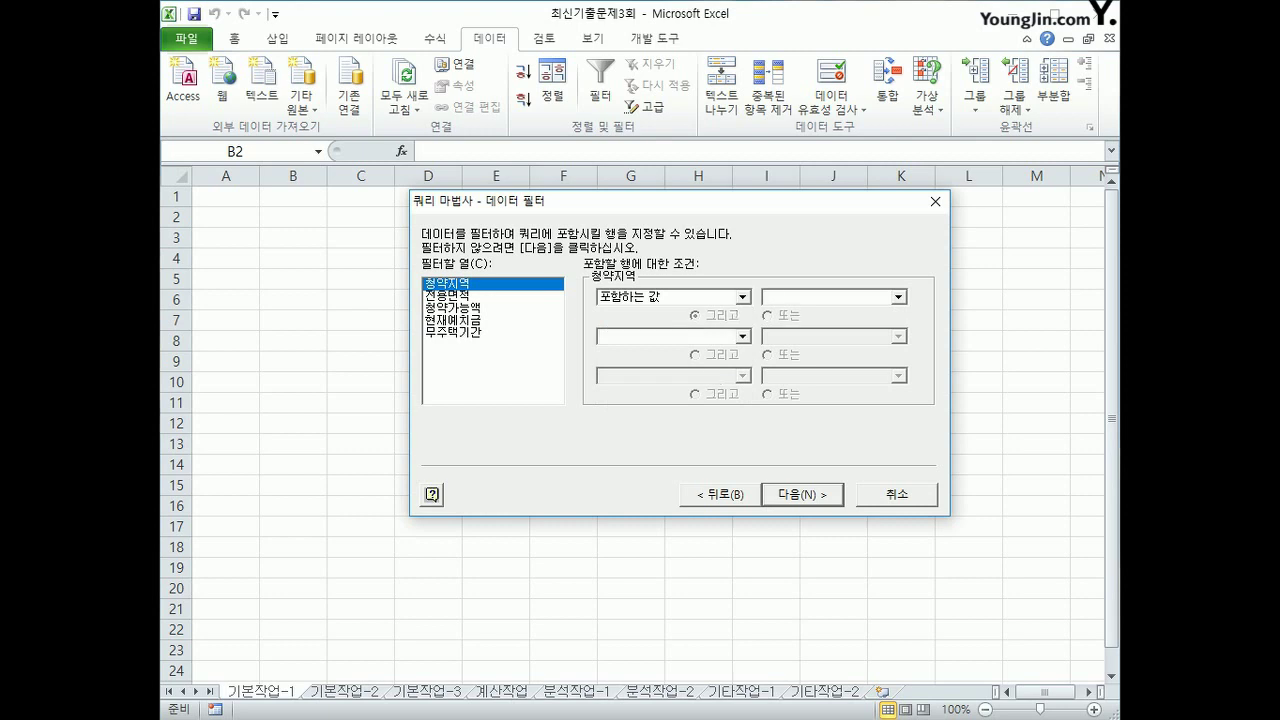
text(특별)
Step: Add an OR (또는) condition to the 청약지역 filter for values containing (포함하는 값) 광역
click(781, 317)
click(749, 339)
drag(752, 386, 752, 405)
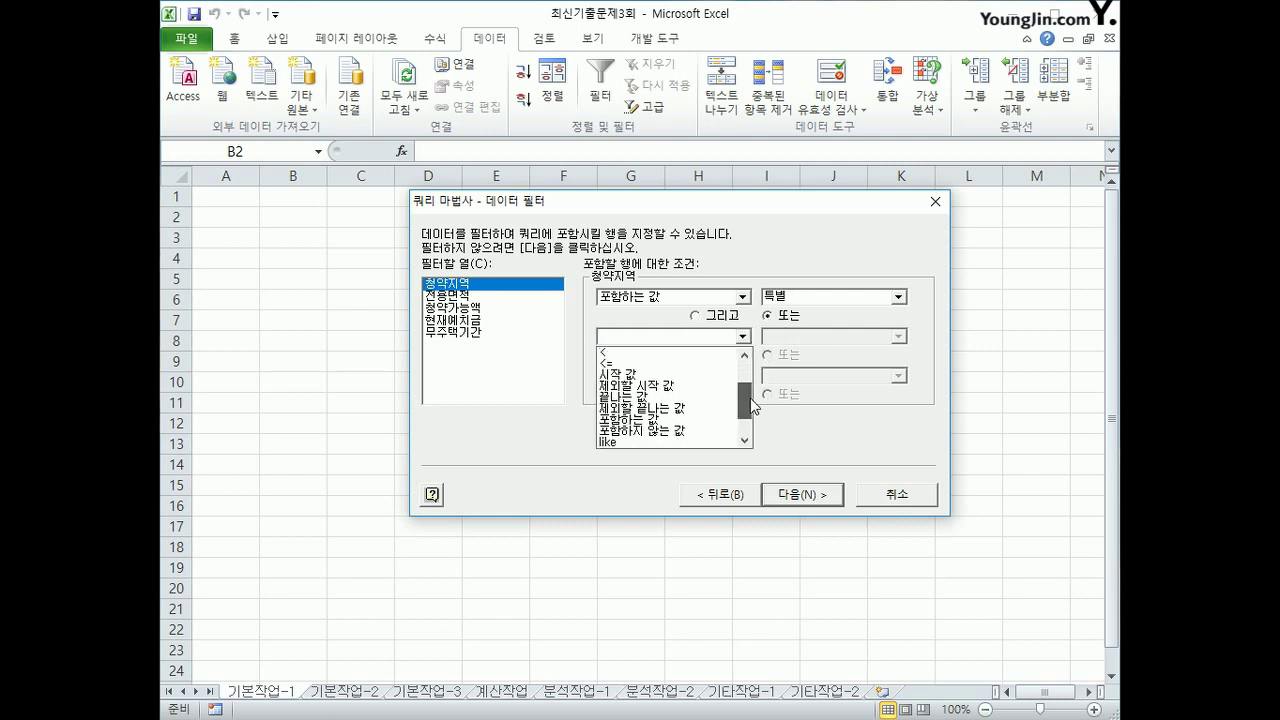
click(720, 430)
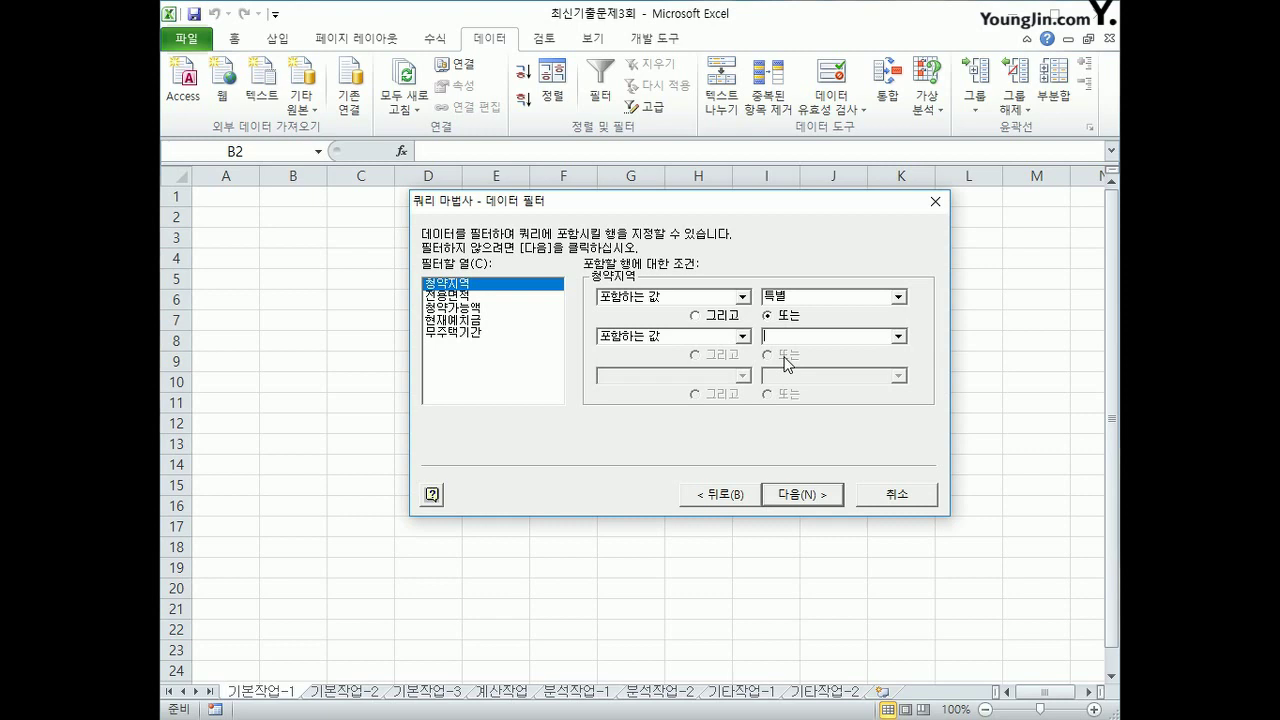
text(광역)
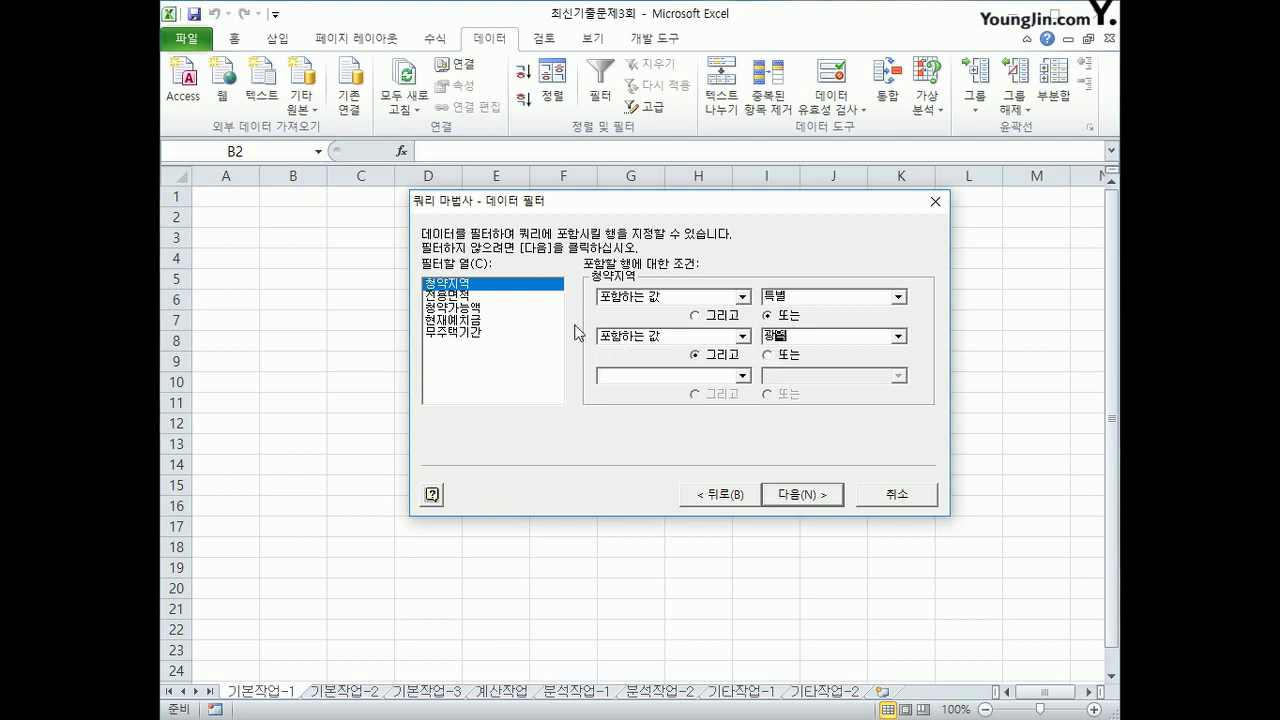
Step: Filter the 무주택기간 column to values >= 10 and proceed to the sort order settings
click(458, 333)
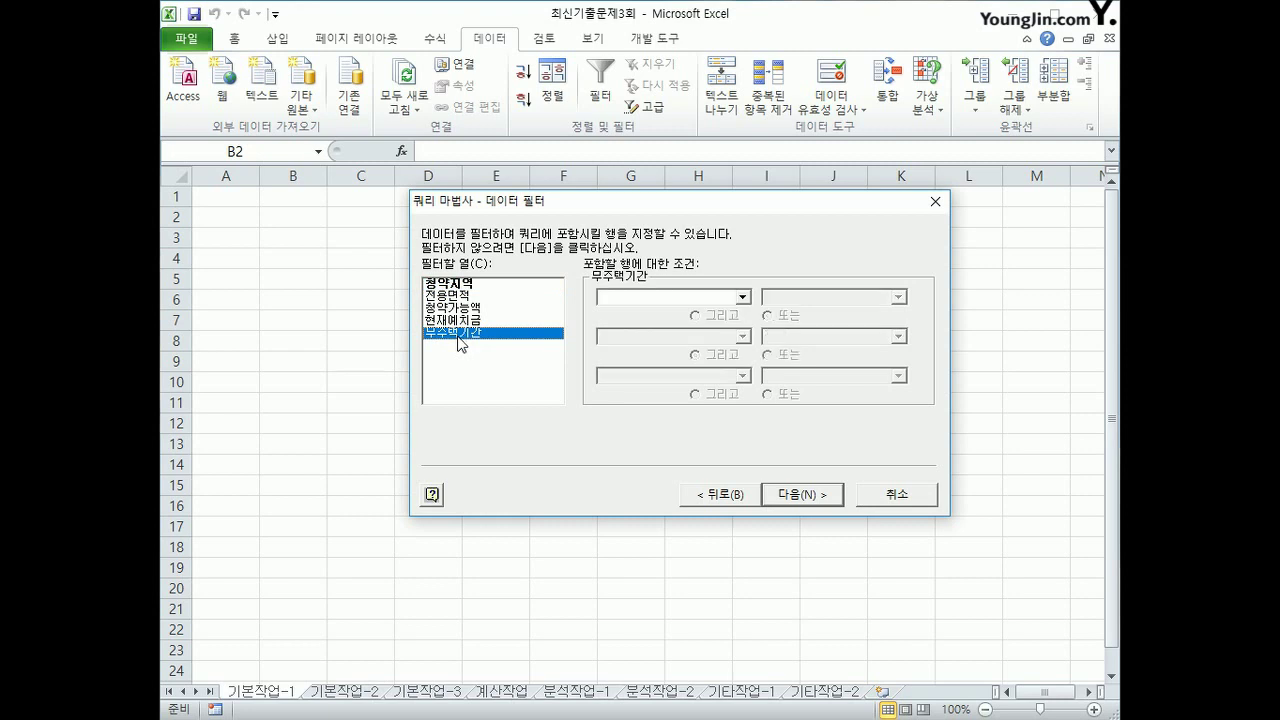
click(648, 297)
click(656, 358)
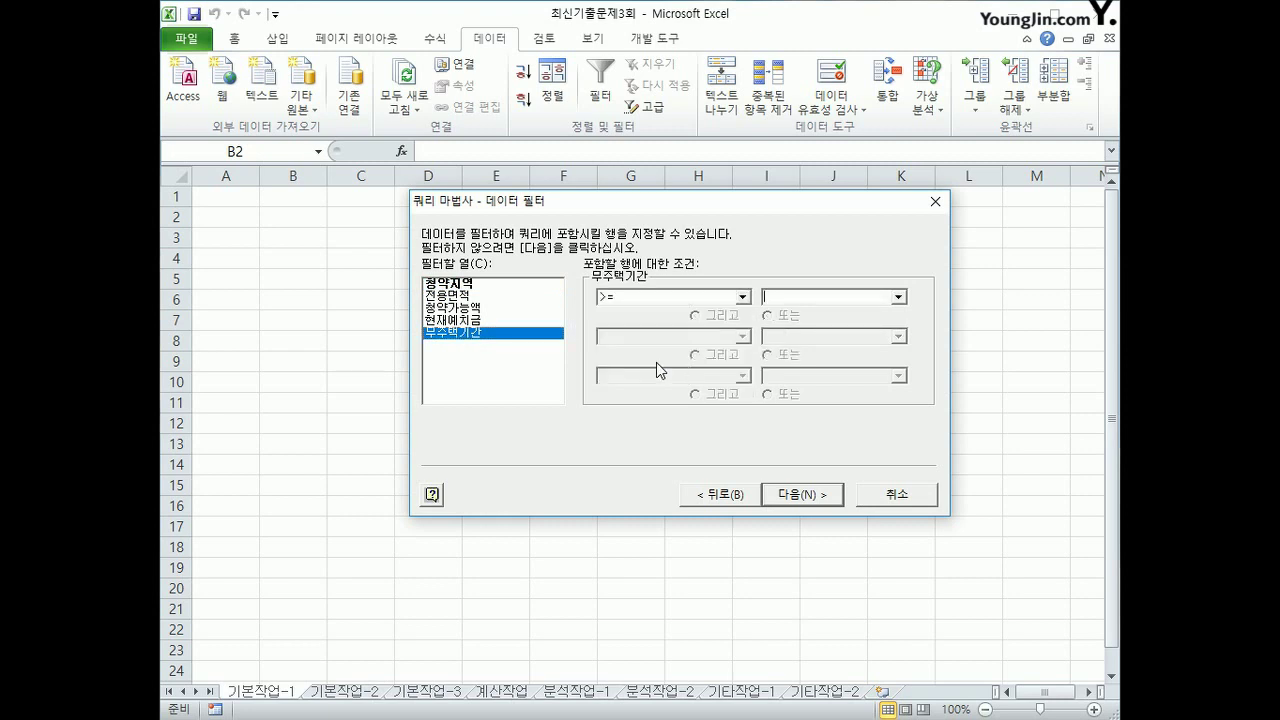
click(830, 297)
text(10)
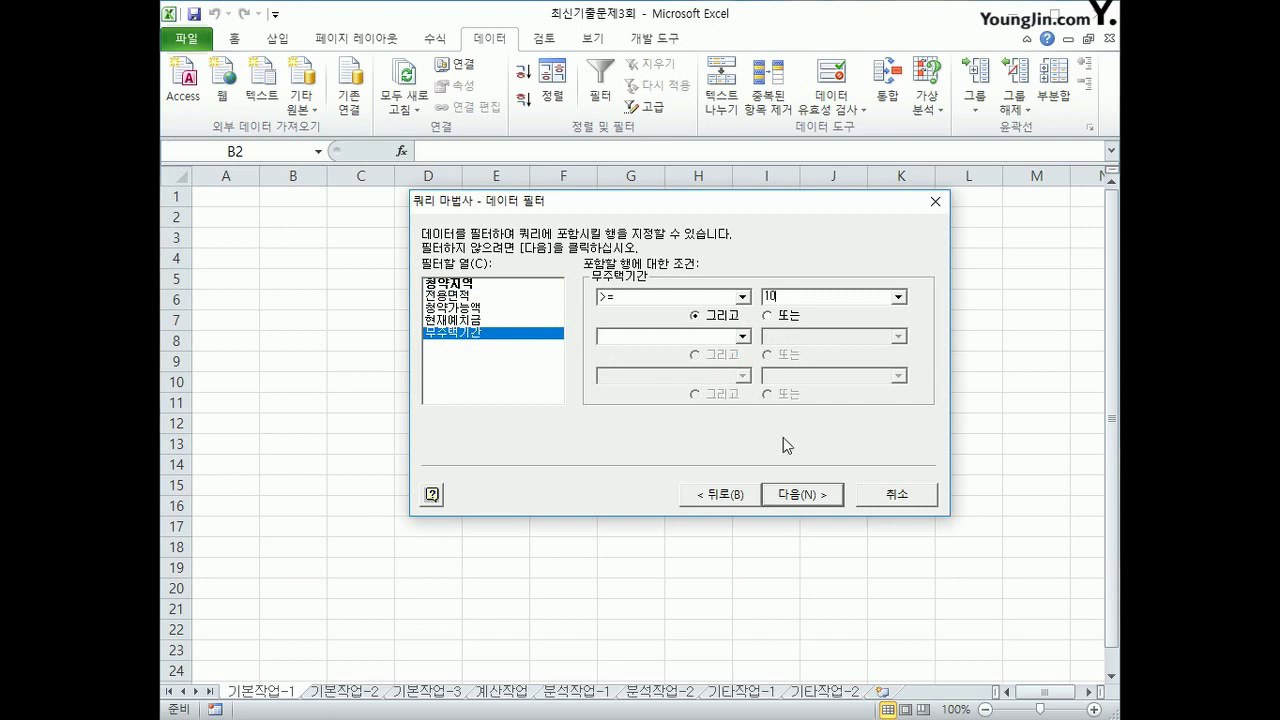
click(800, 496)
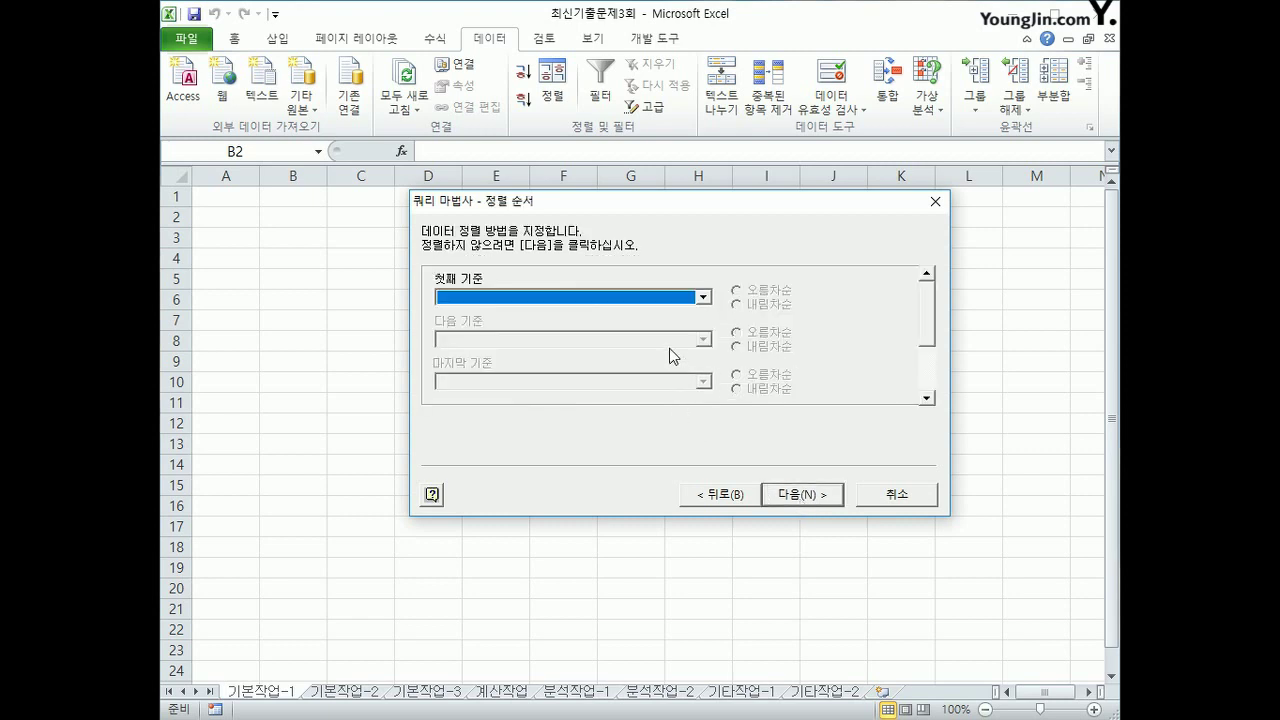
Step: Sort the query by 청약지역 descending (내림차순) and by 무주택기간 ascending (오름차순), and proceed to the wizard's final page
click(654, 299)
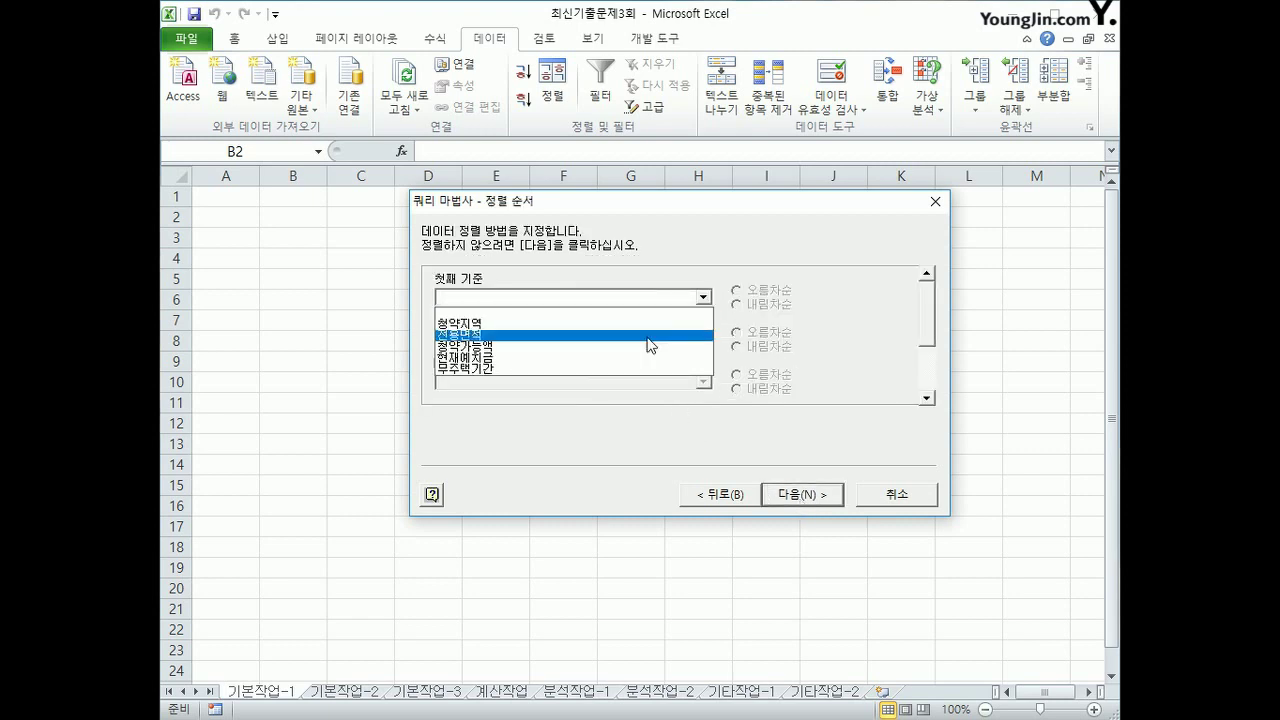
click(646, 326)
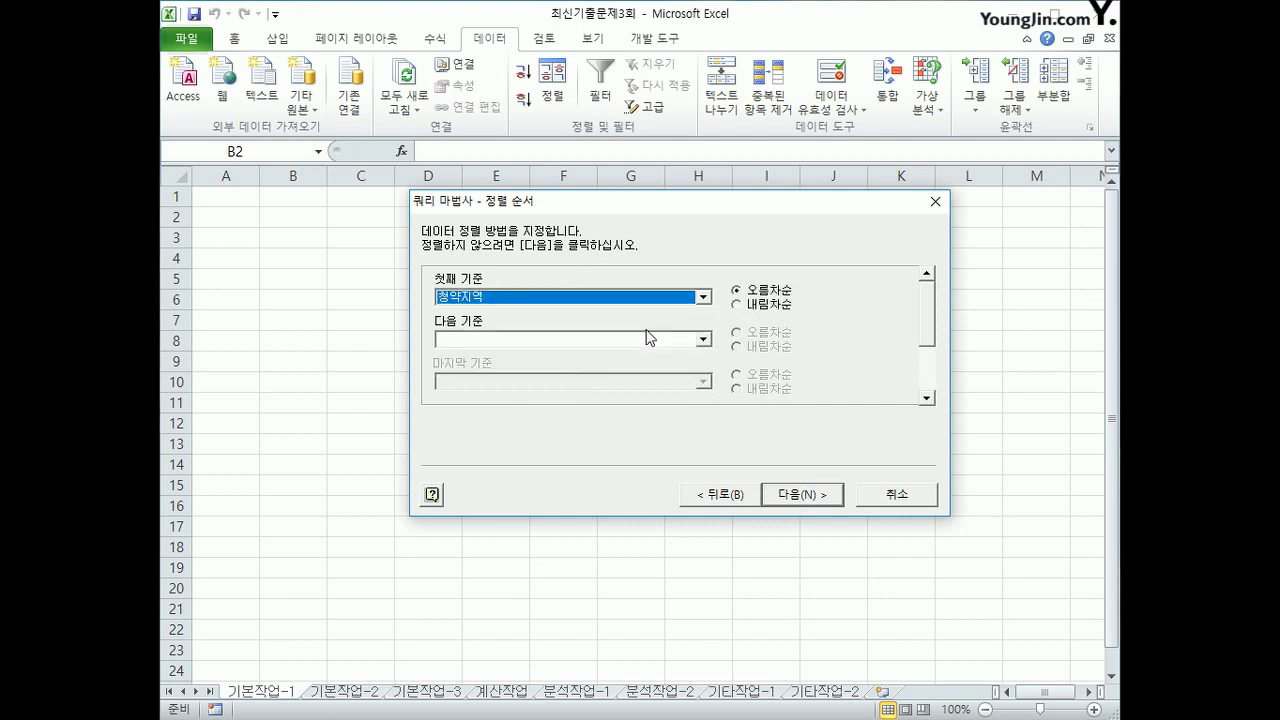
click(787, 305)
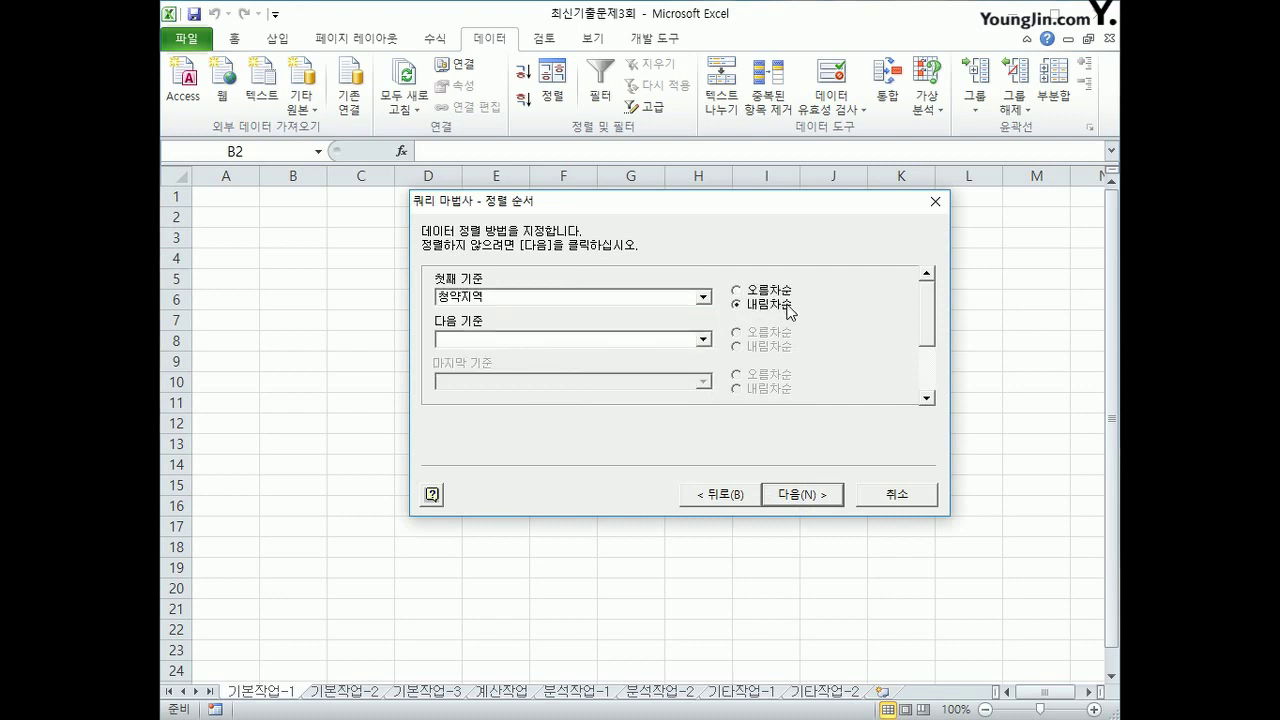
click(697, 338)
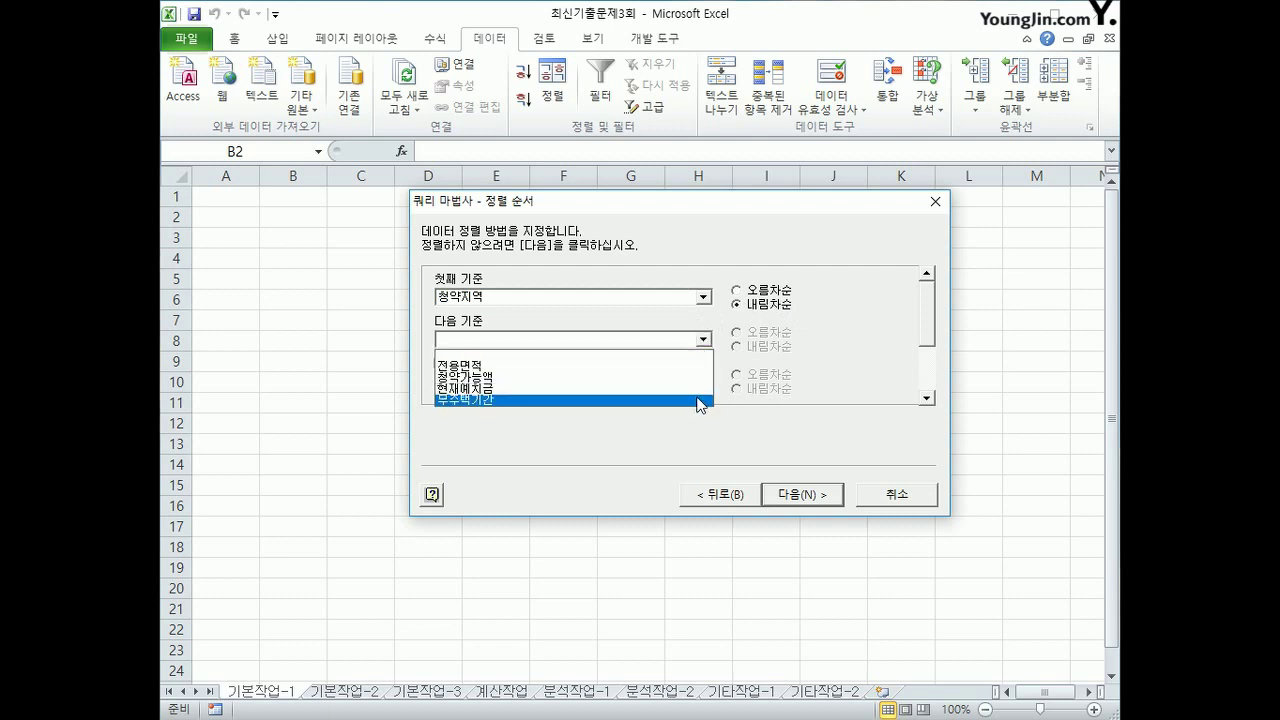
click(697, 400)
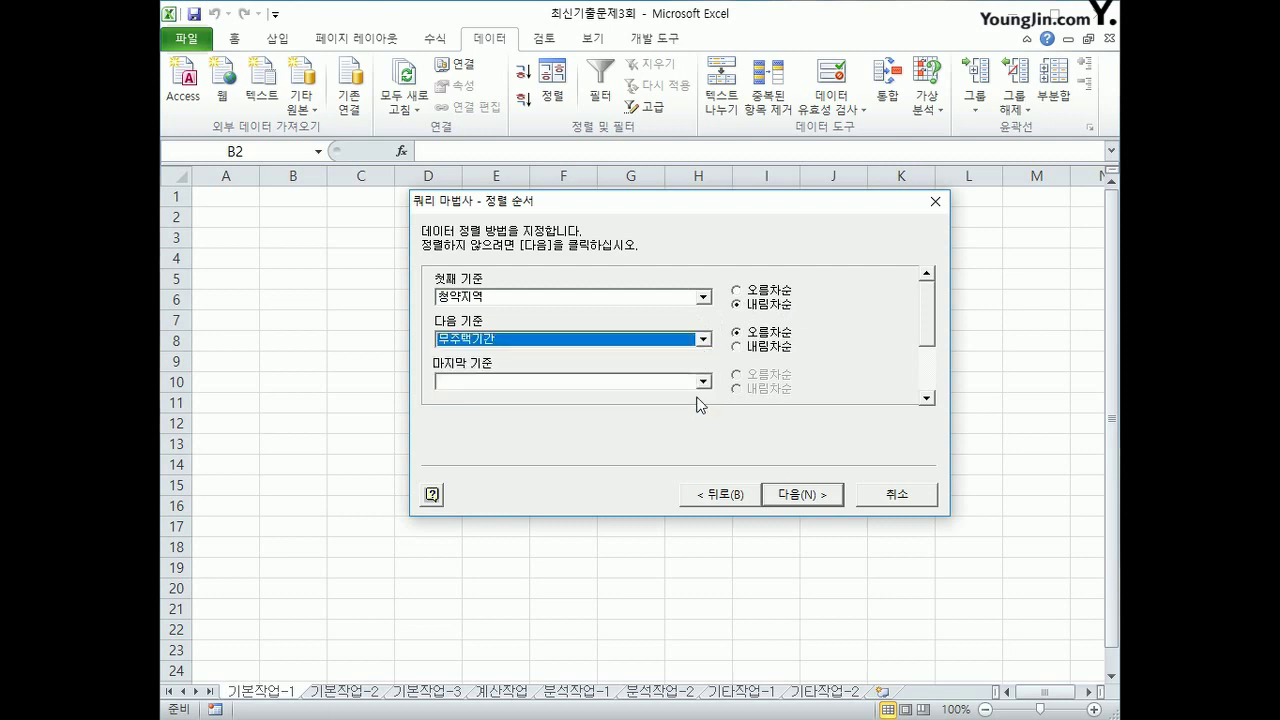
click(761, 340)
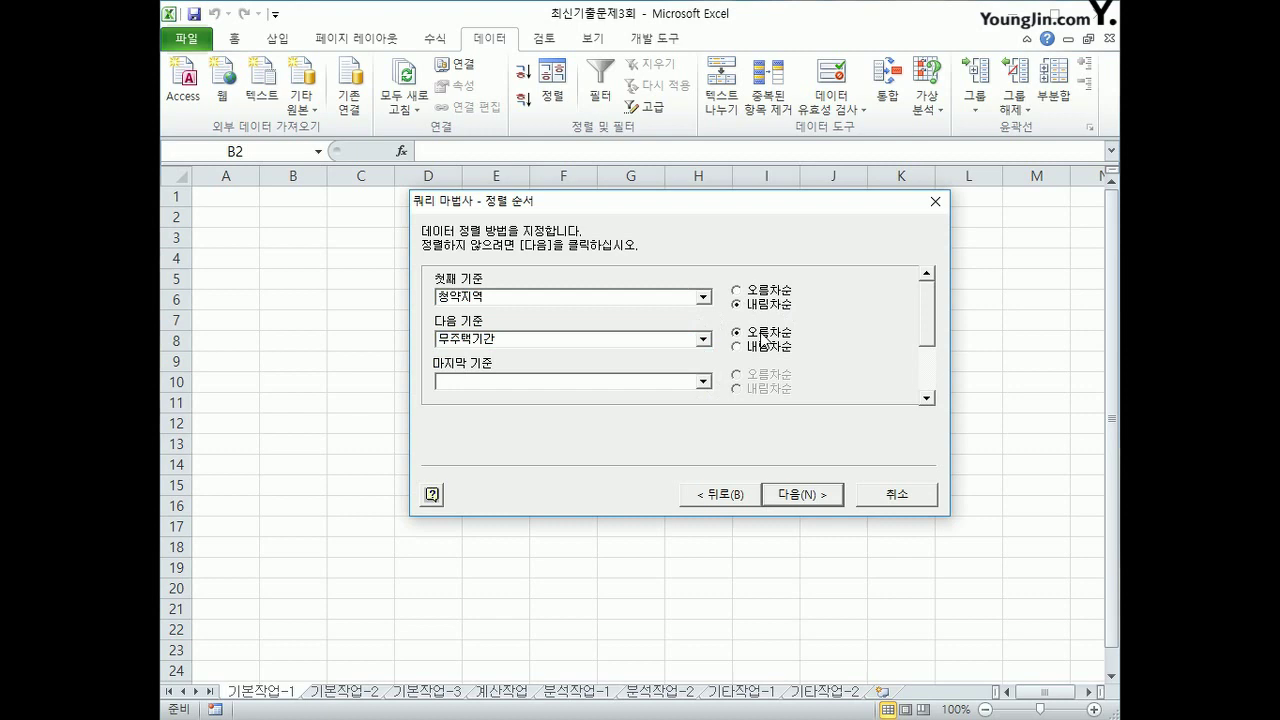
click(812, 496)
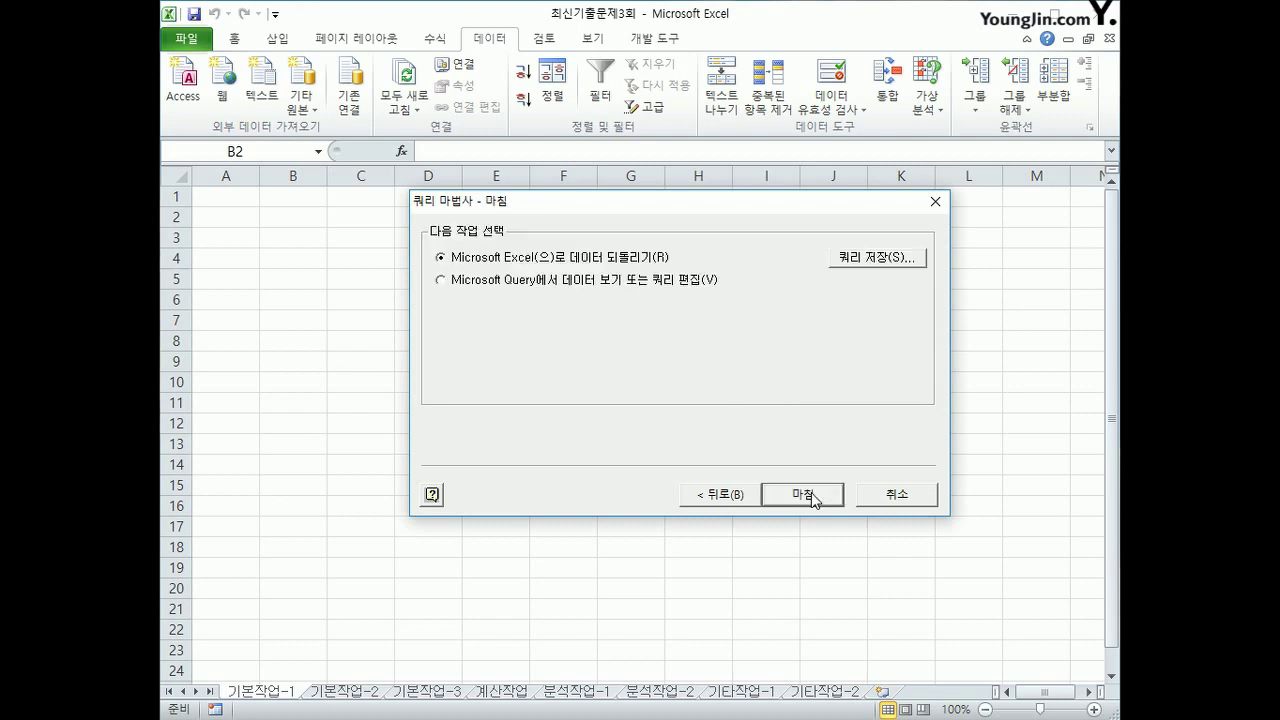
Step: Finish the query wizard and import the results as a table (표) into the existing worksheet at cell B2
click(812, 496)
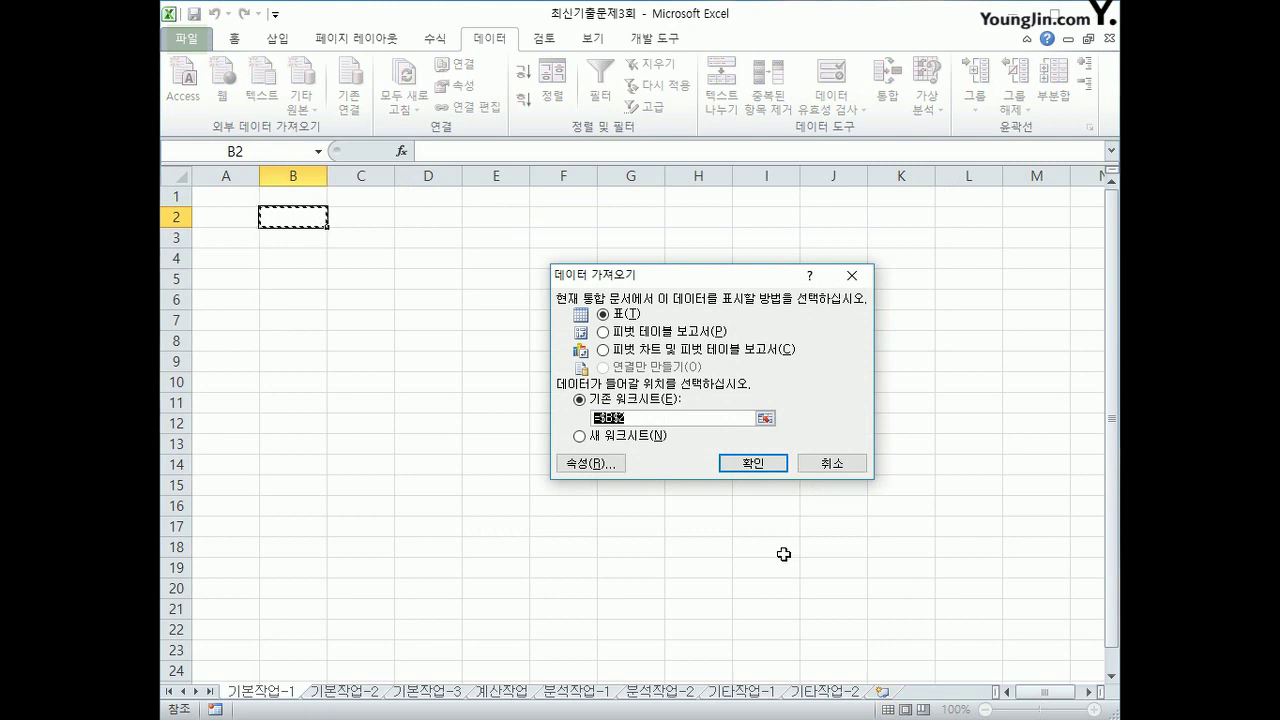
click(750, 465)
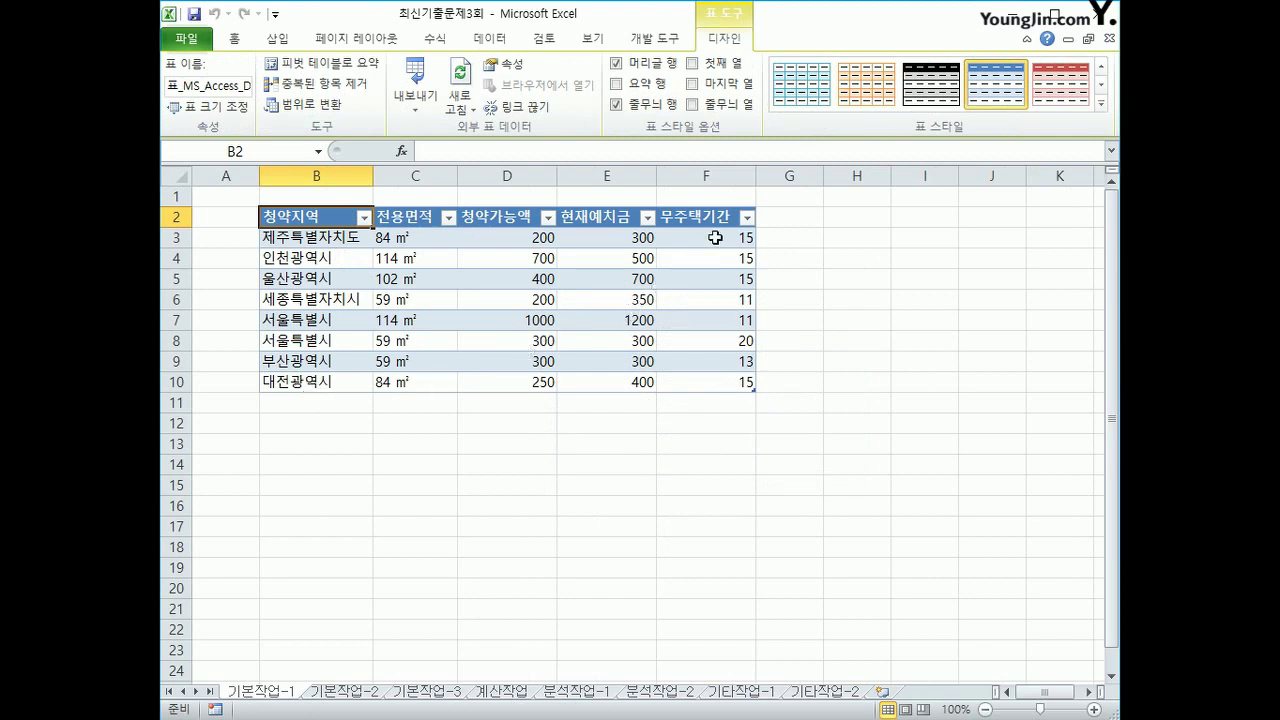
drag(715, 237, 736, 390)
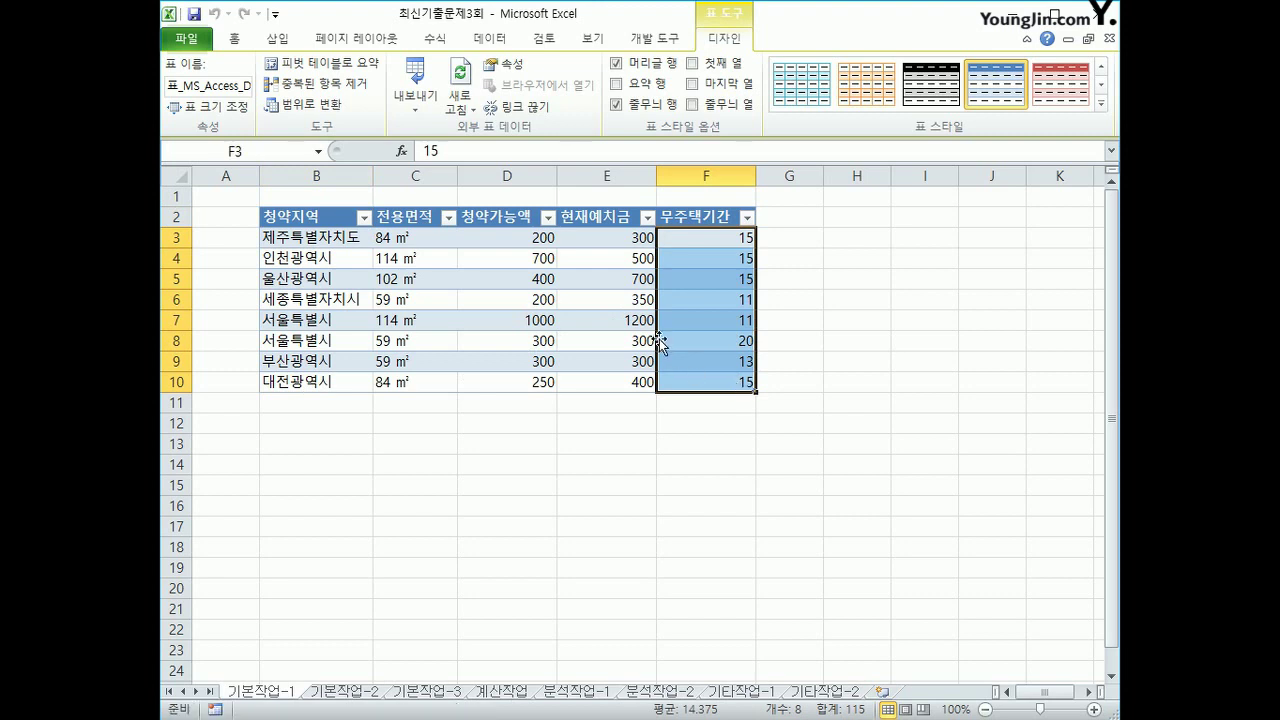
Step: Convert the imported query table to a normal range, permanently removing the query definition
click(588, 332)
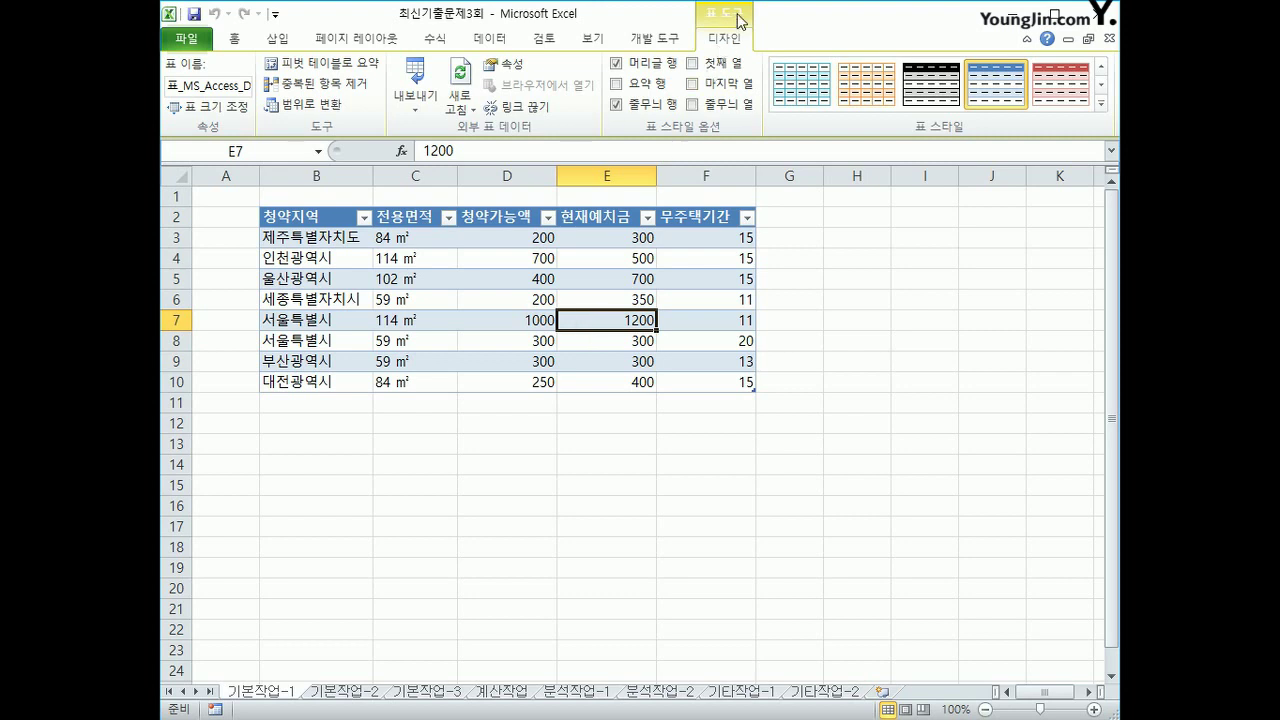
click(330, 110)
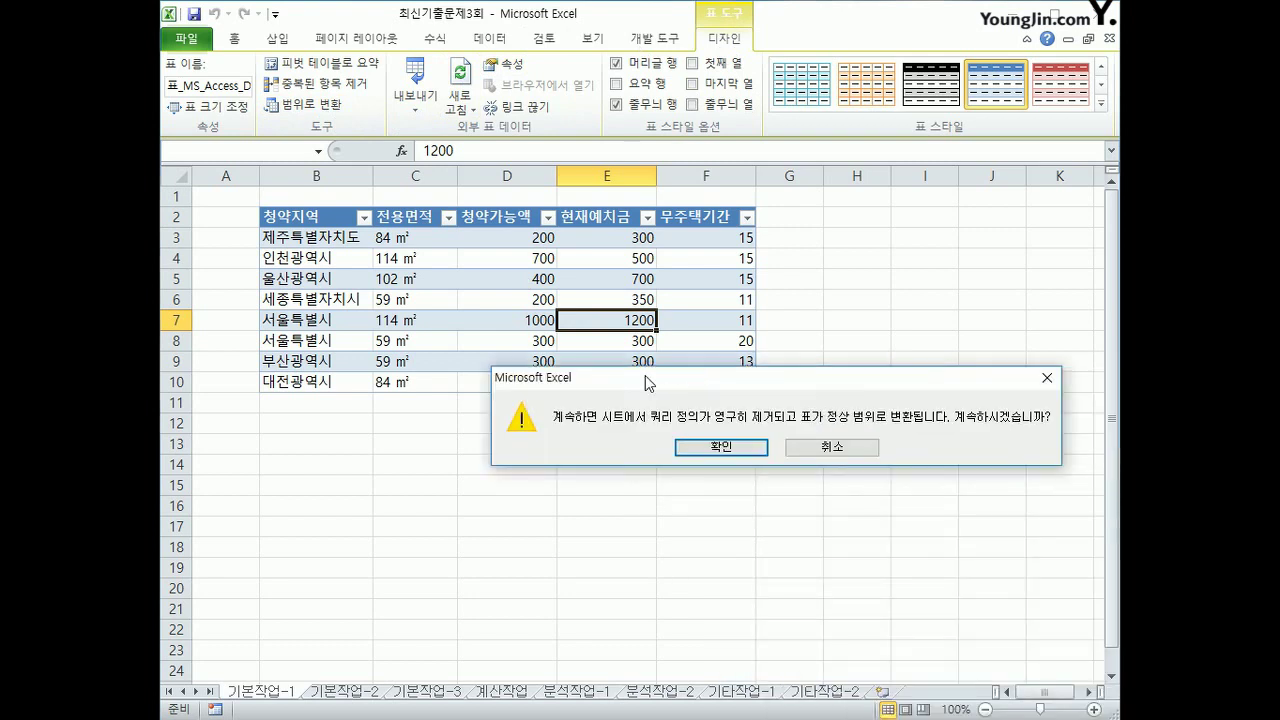
click(659, 460)
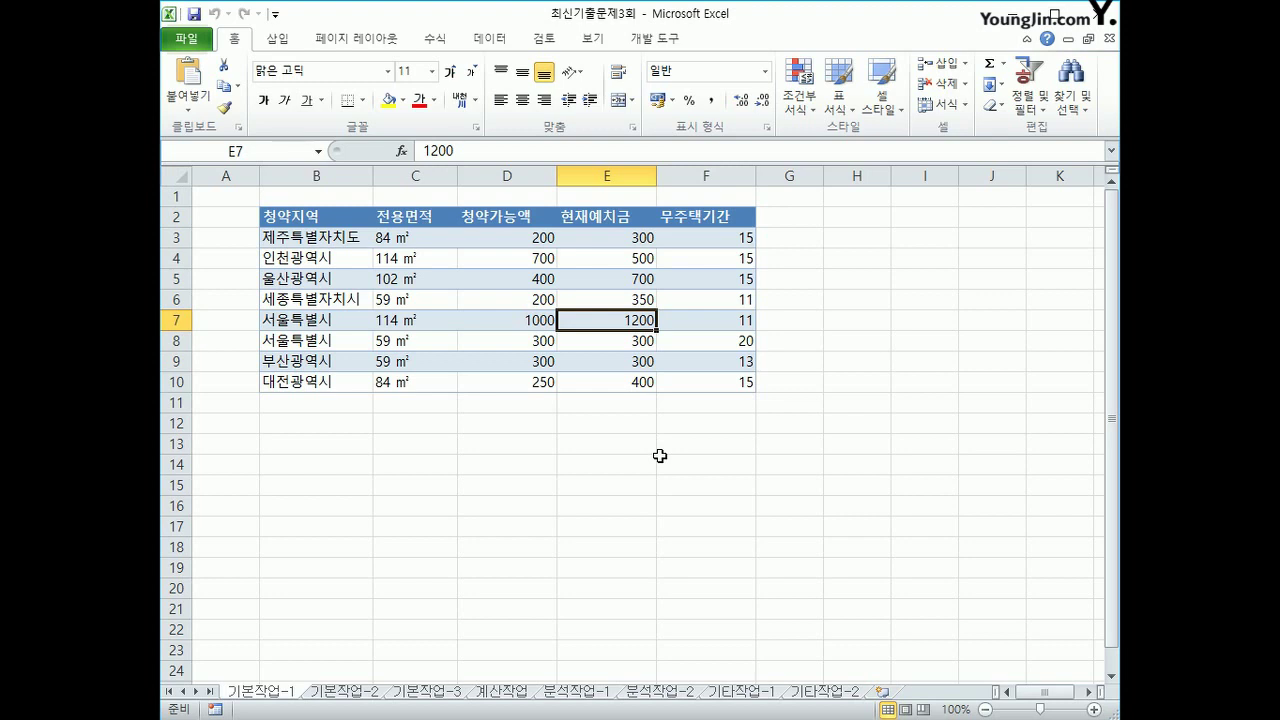
Step: On the 기본작업-2 sheet, enter the criteria heading 조건 in cell B34
click(368, 691)
click(541, 590)
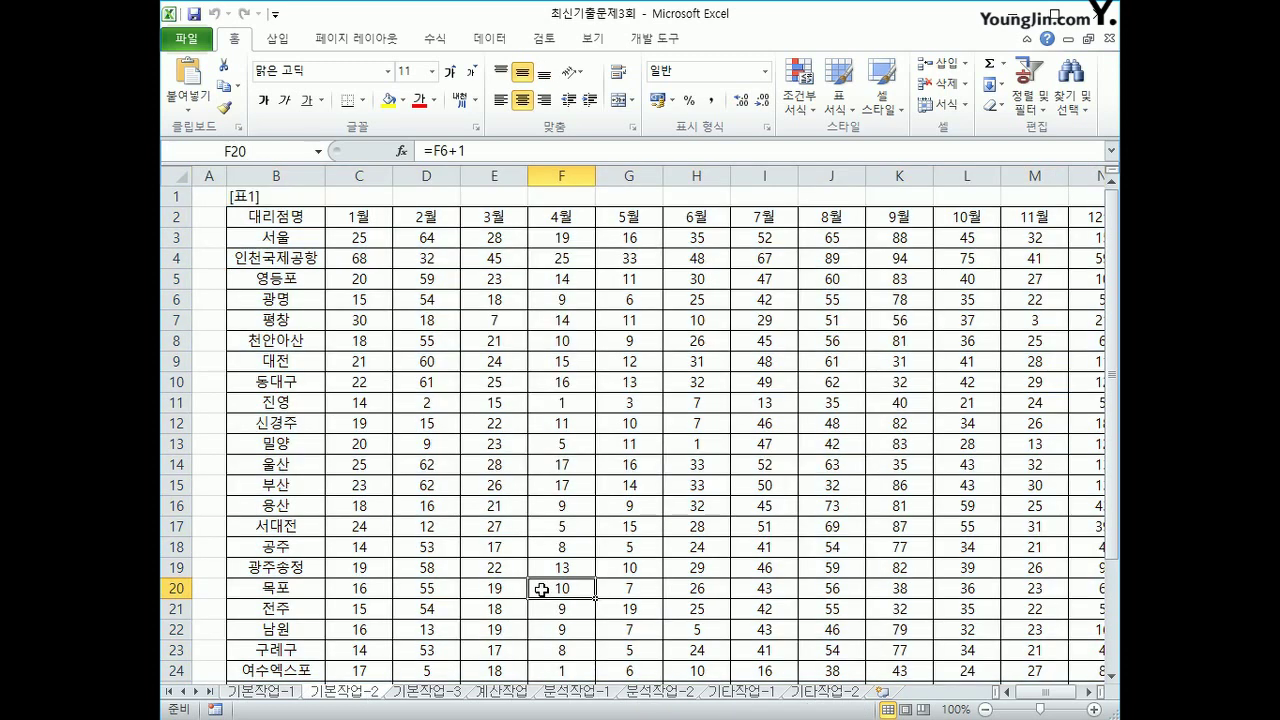
scroll(463, 526, down, 4)
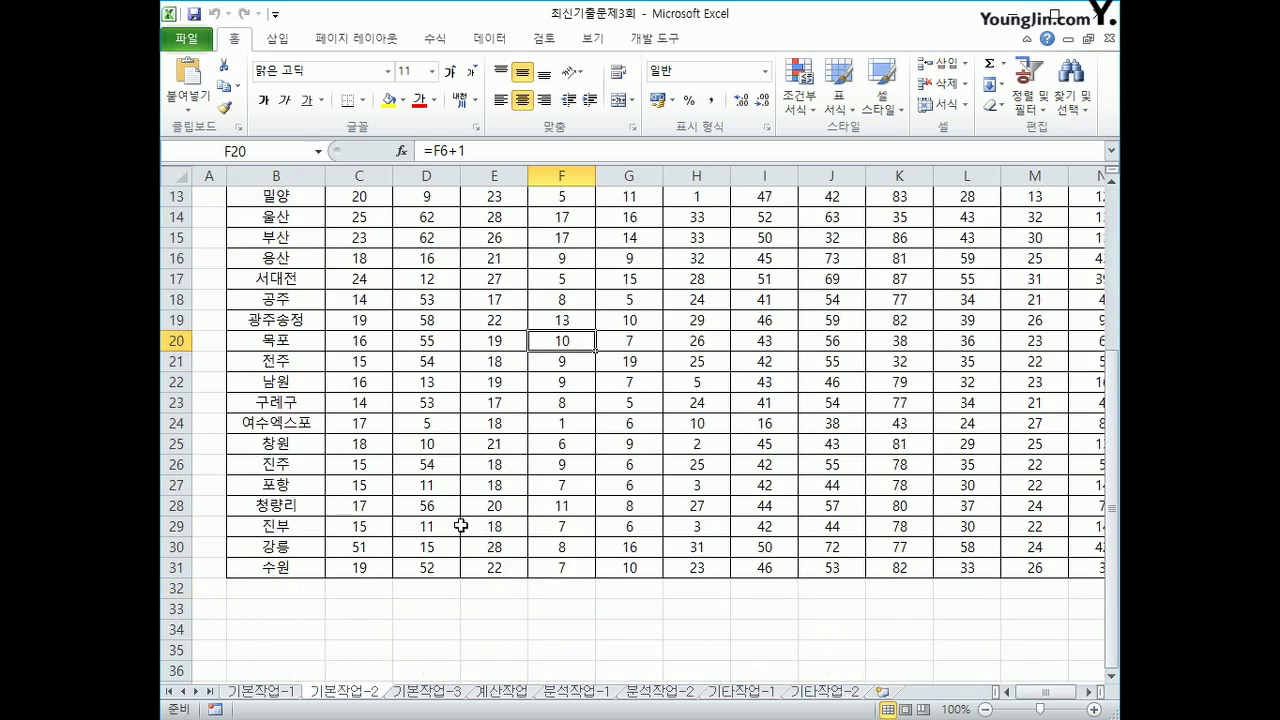
click(268, 642)
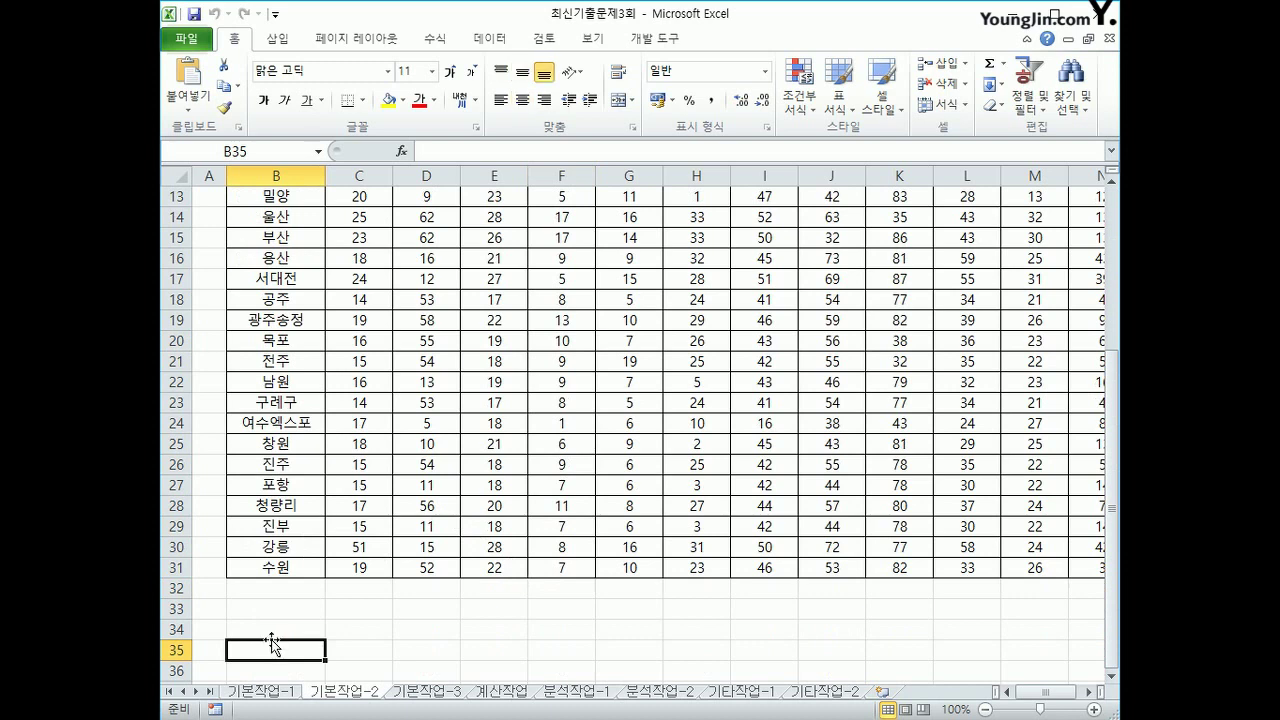
click(277, 630)
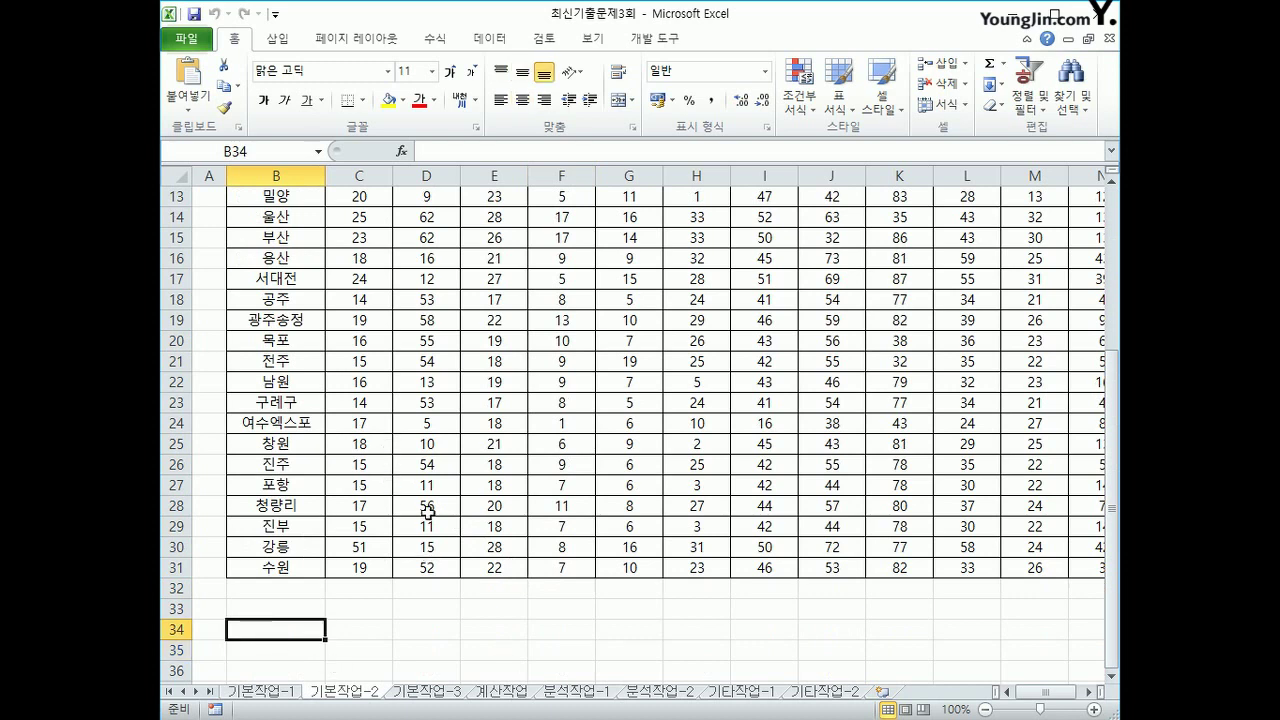
scroll(427, 513, down, 1)
text(ㅂㅎ)
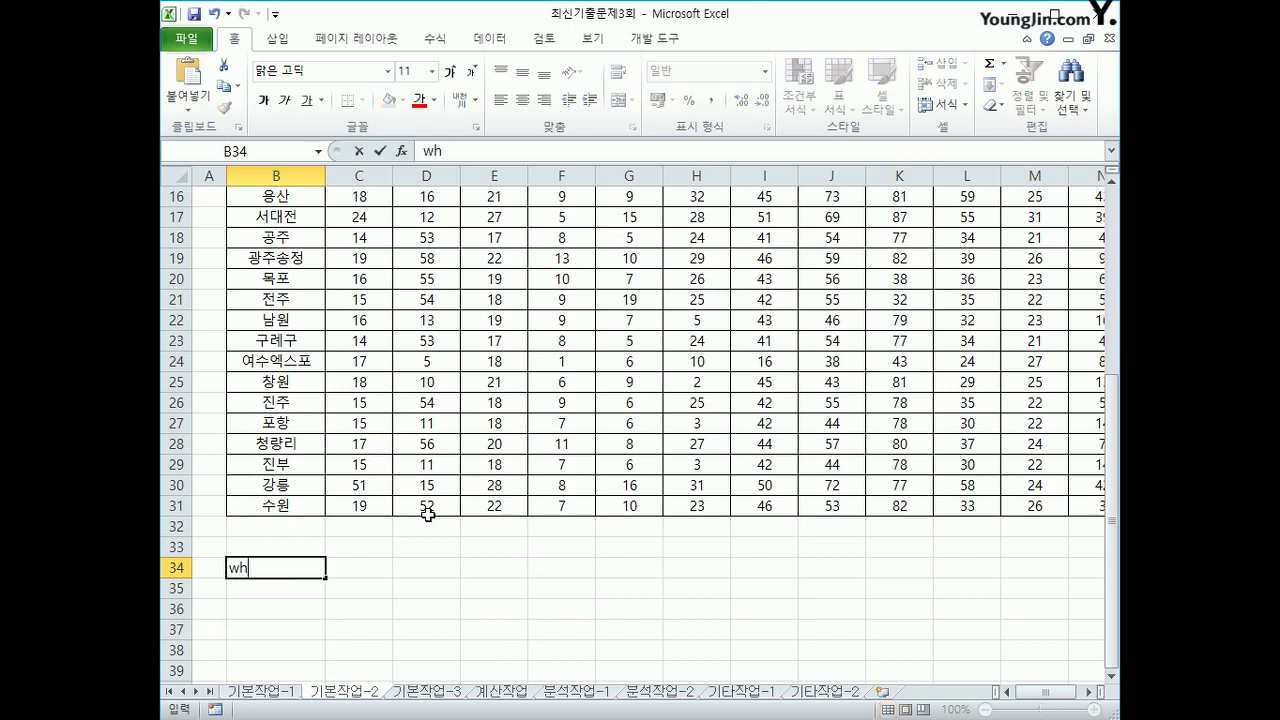
key(BackSpace)
key(BackSpace)
text(ㄴ)
key(Return)
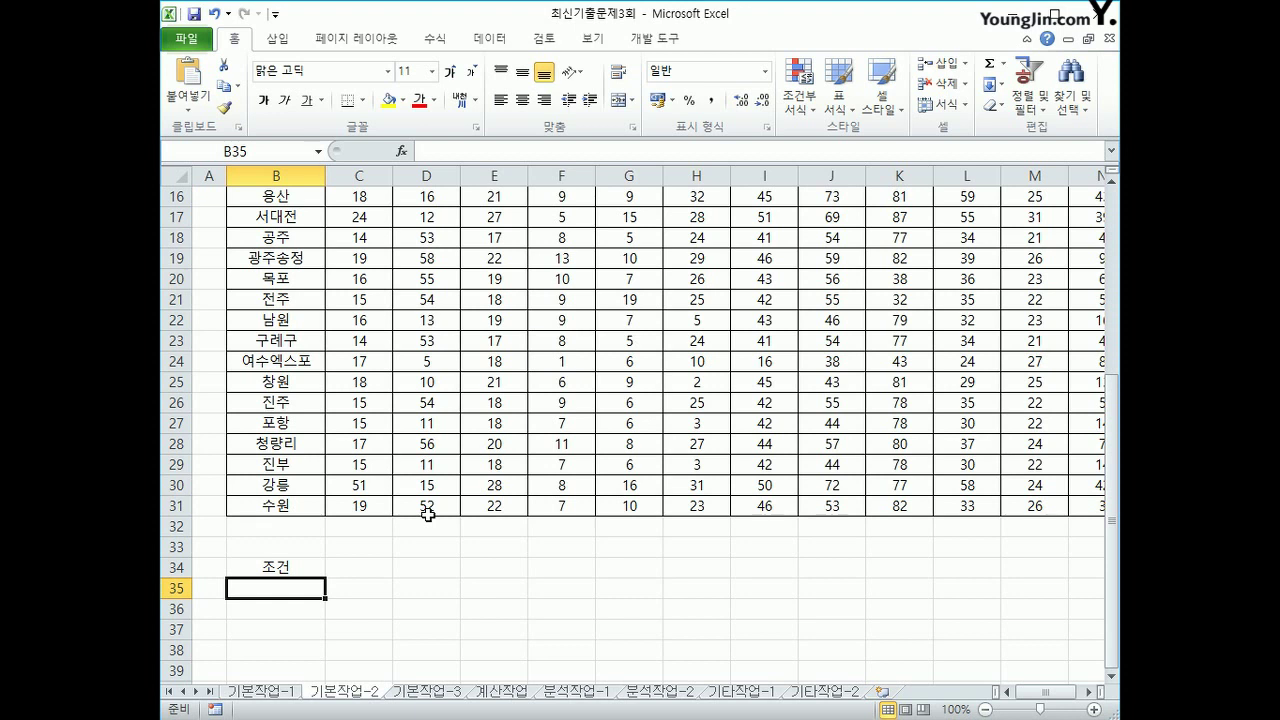
Step: Start an OR formula in B35 whose first test is LEFT(B3,1)="진"
text(=)
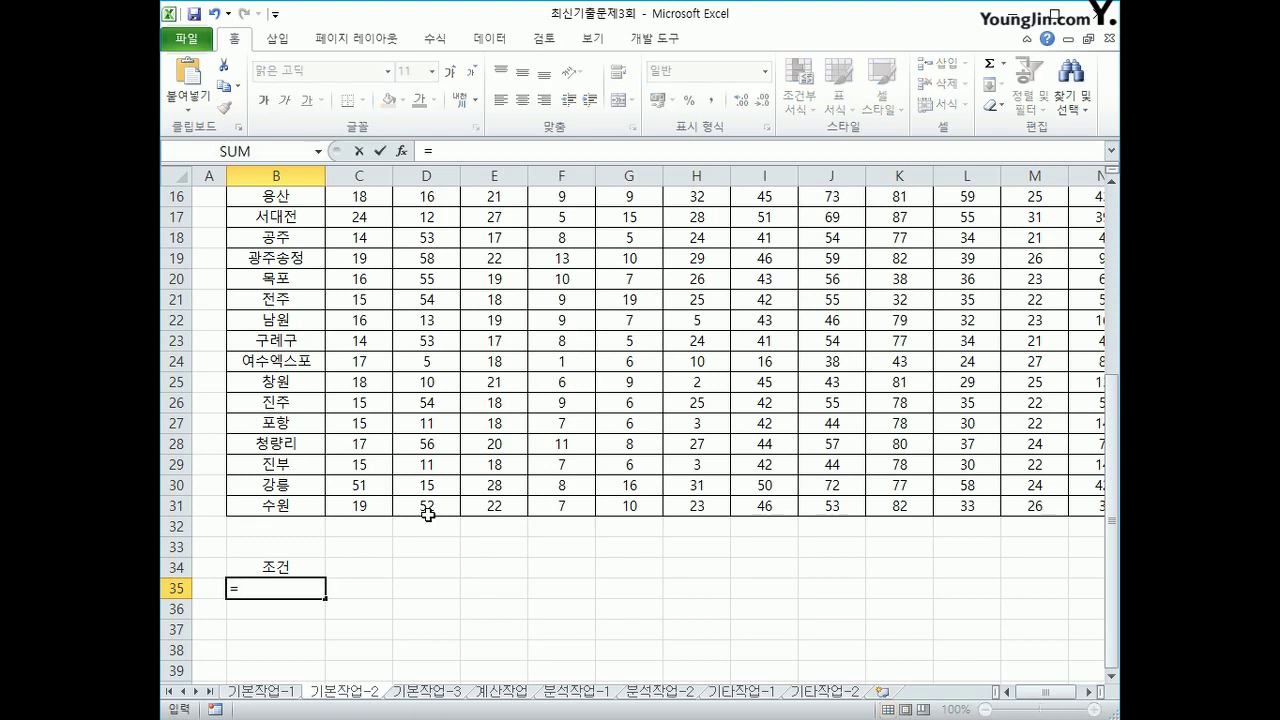
text(or()
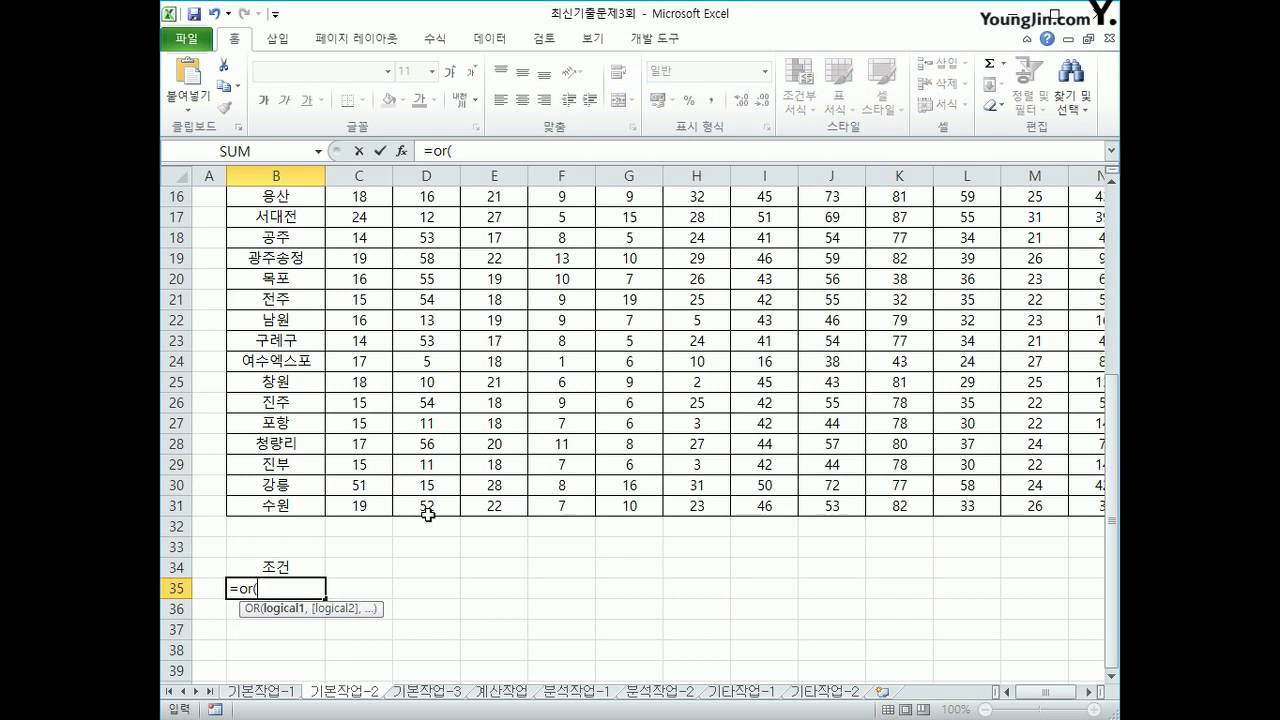
text(left()
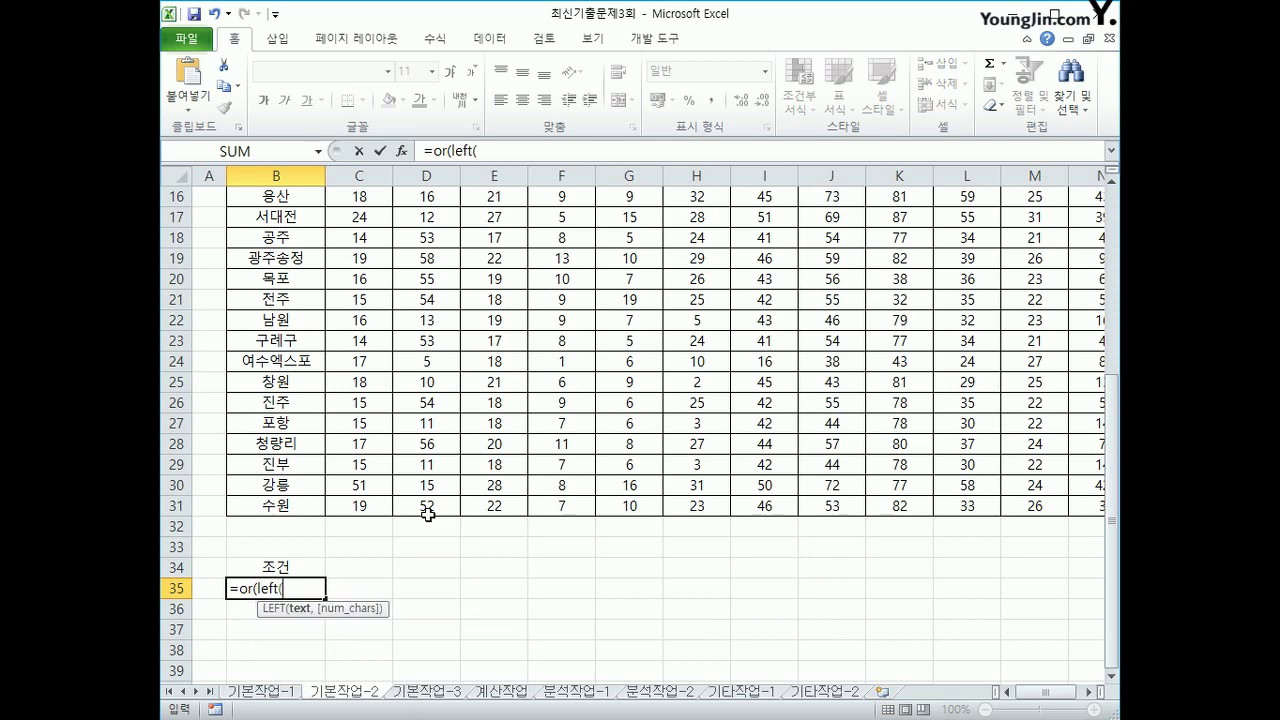
scroll(427, 513, up, 5)
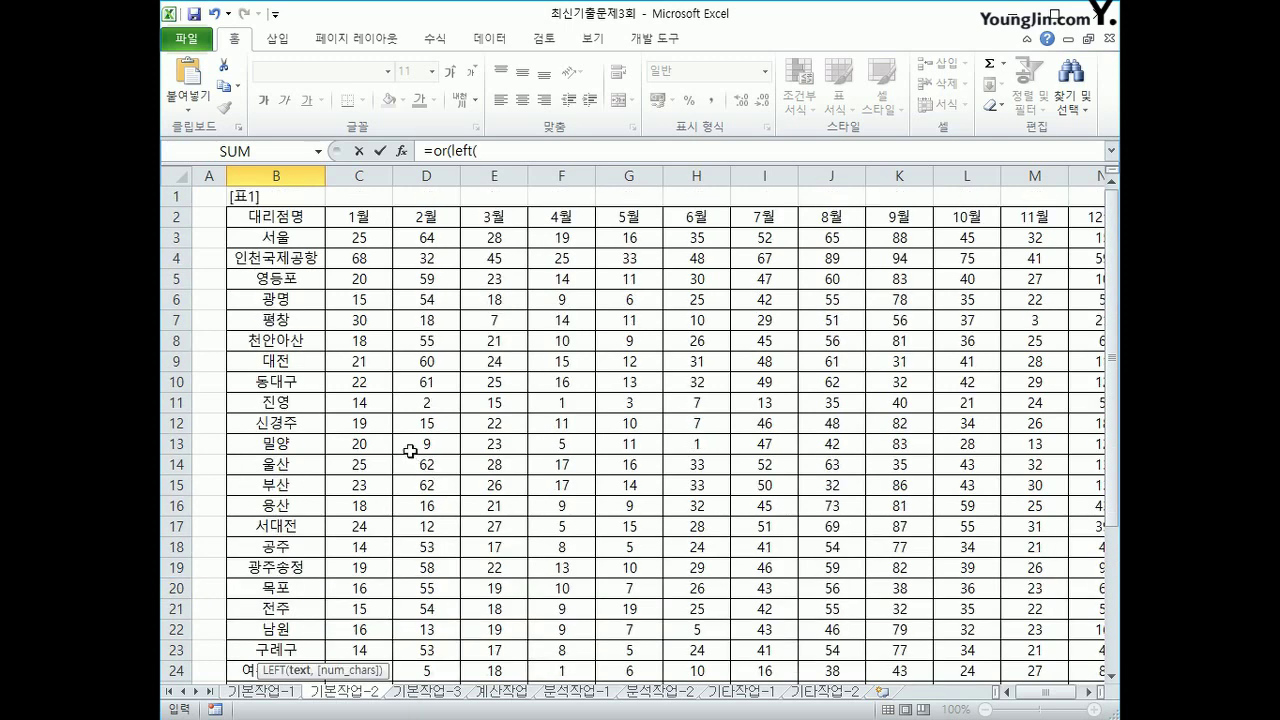
click(278, 237)
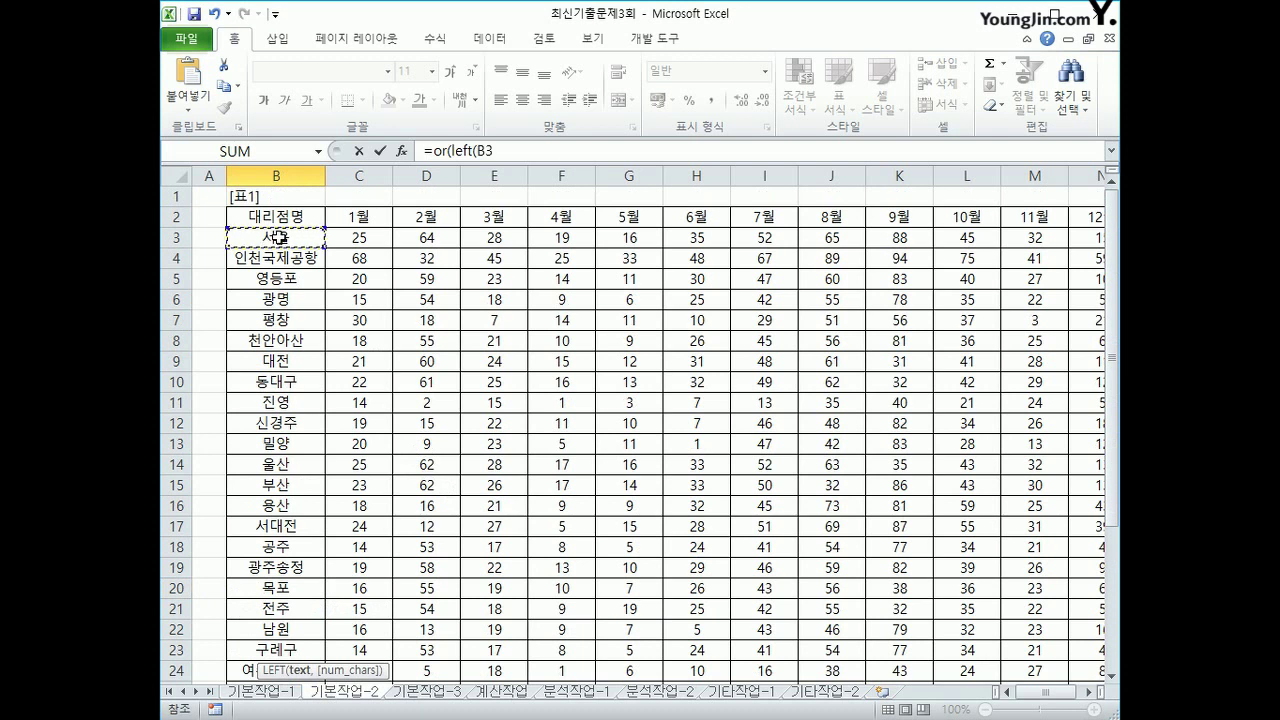
text(,)
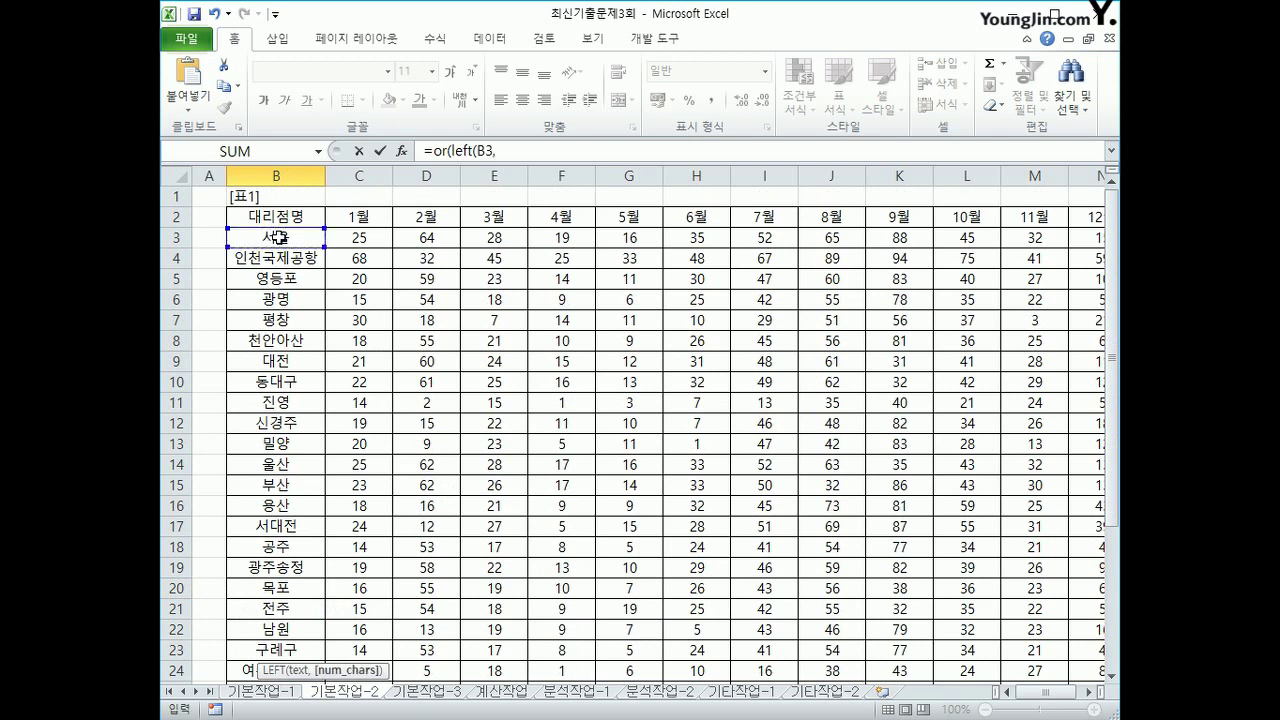
text(1)=)
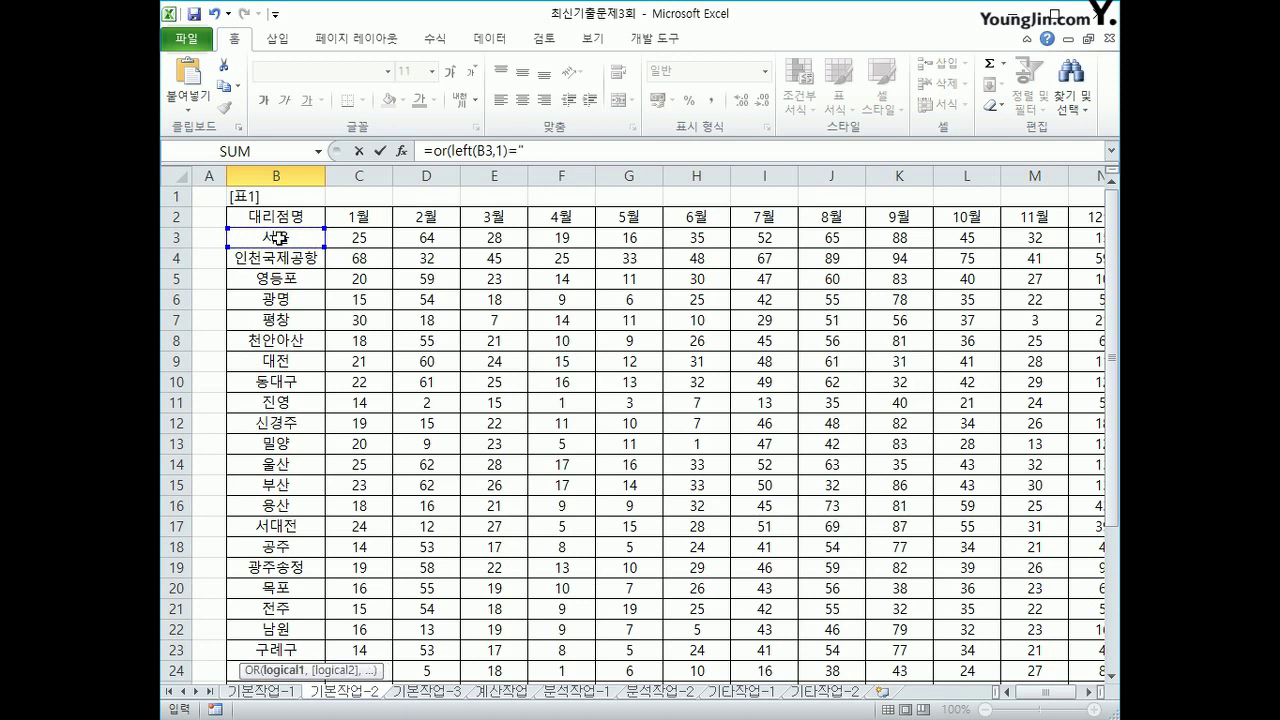
text("진",)
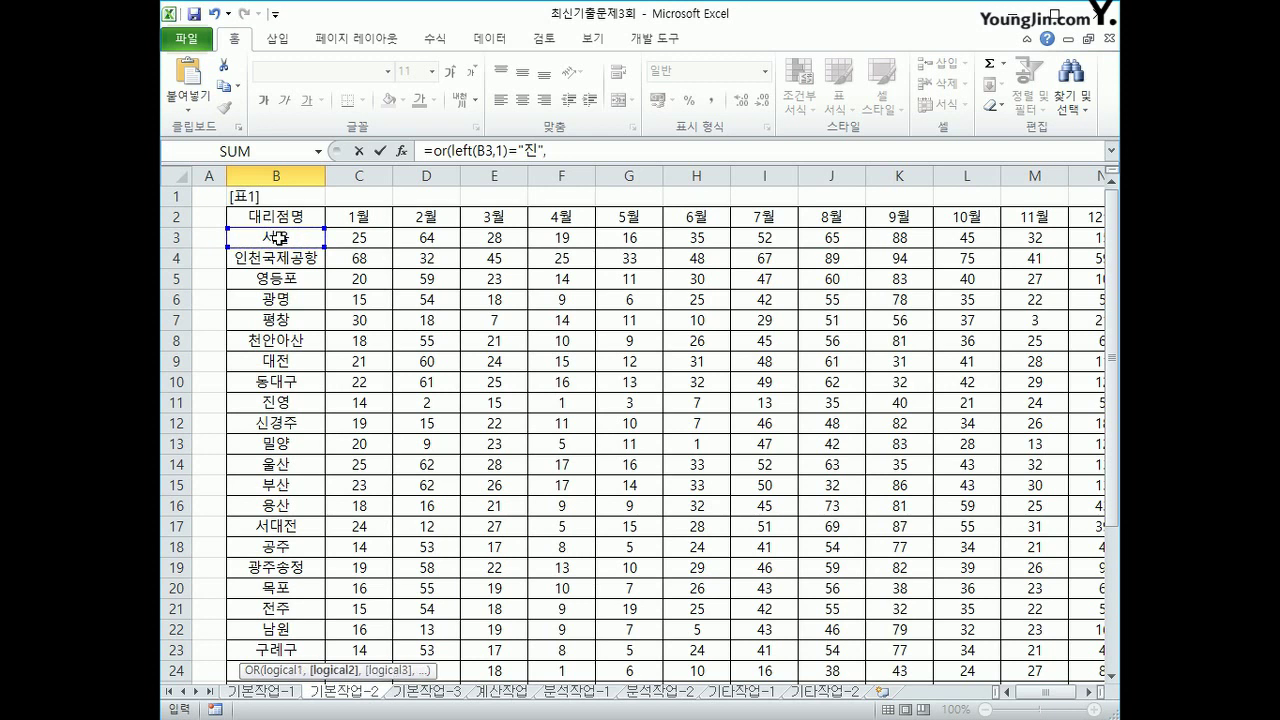
Step: Add the second test LEN(B3)=3 to the OR formula in B35 and complete it
text( ㅣ 두)
key(BackSpace)
text(len()
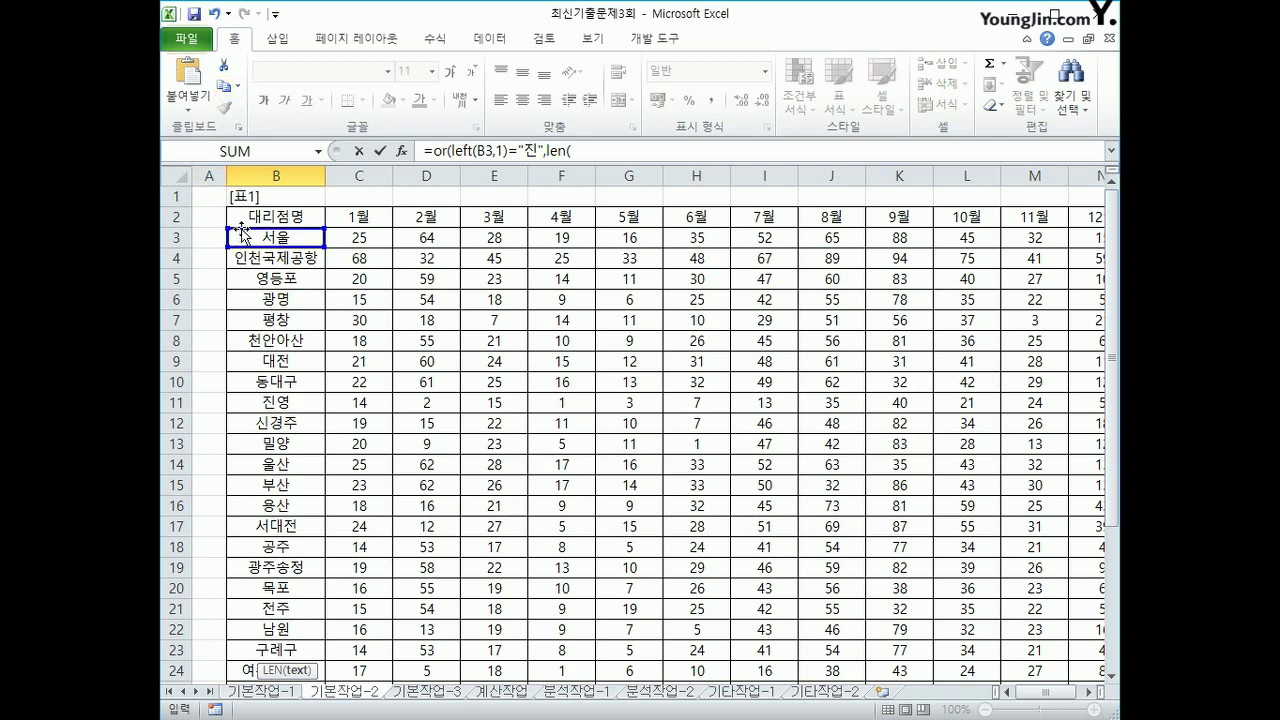
click(246, 239)
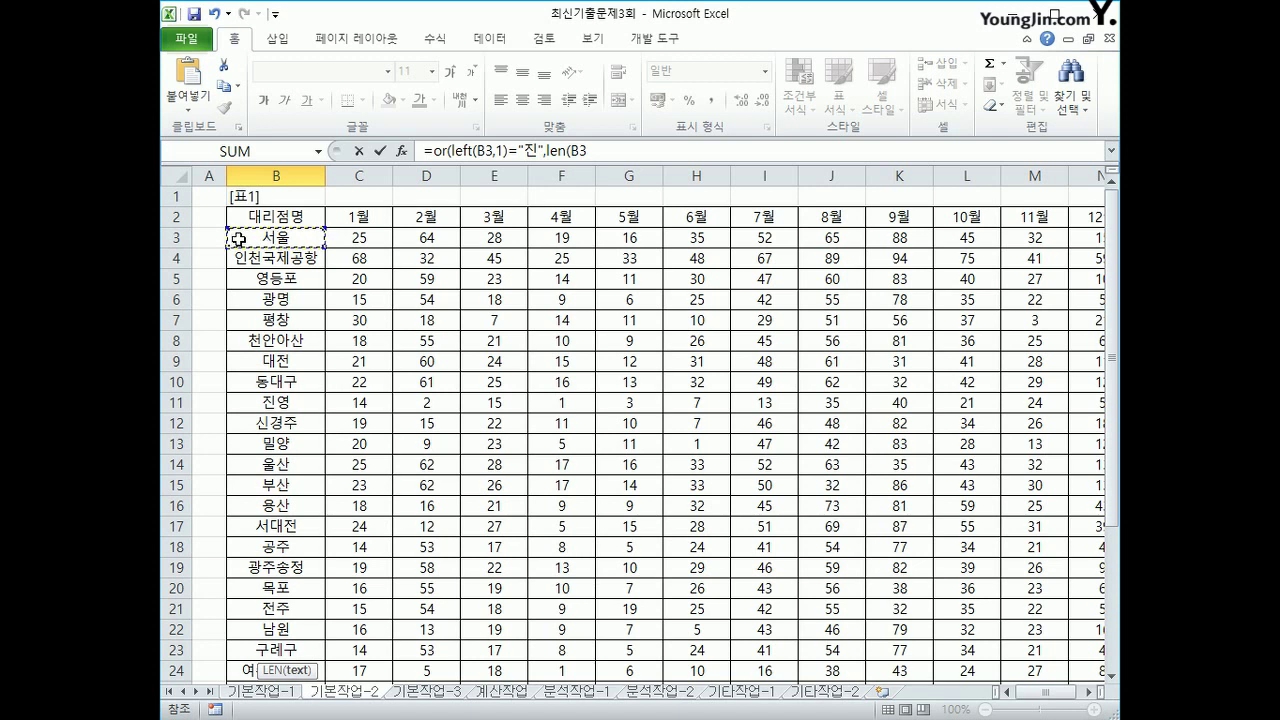
text()=)
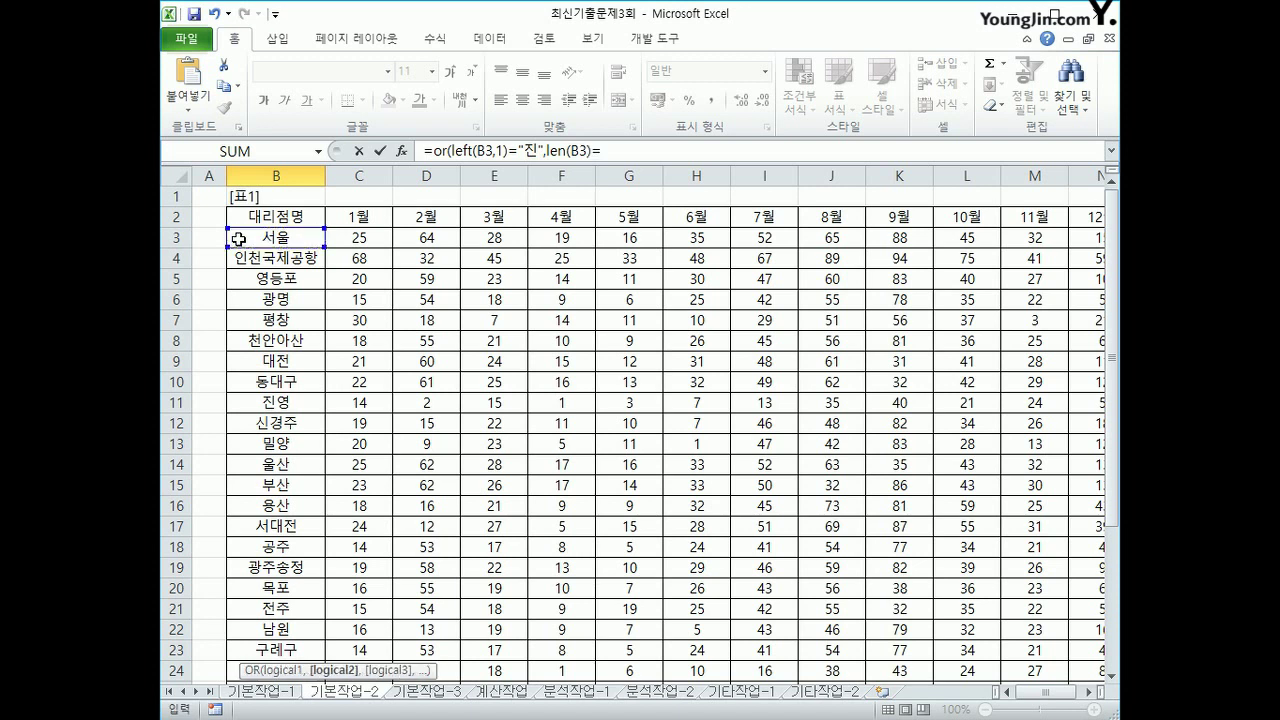
text(3))
key(Return)
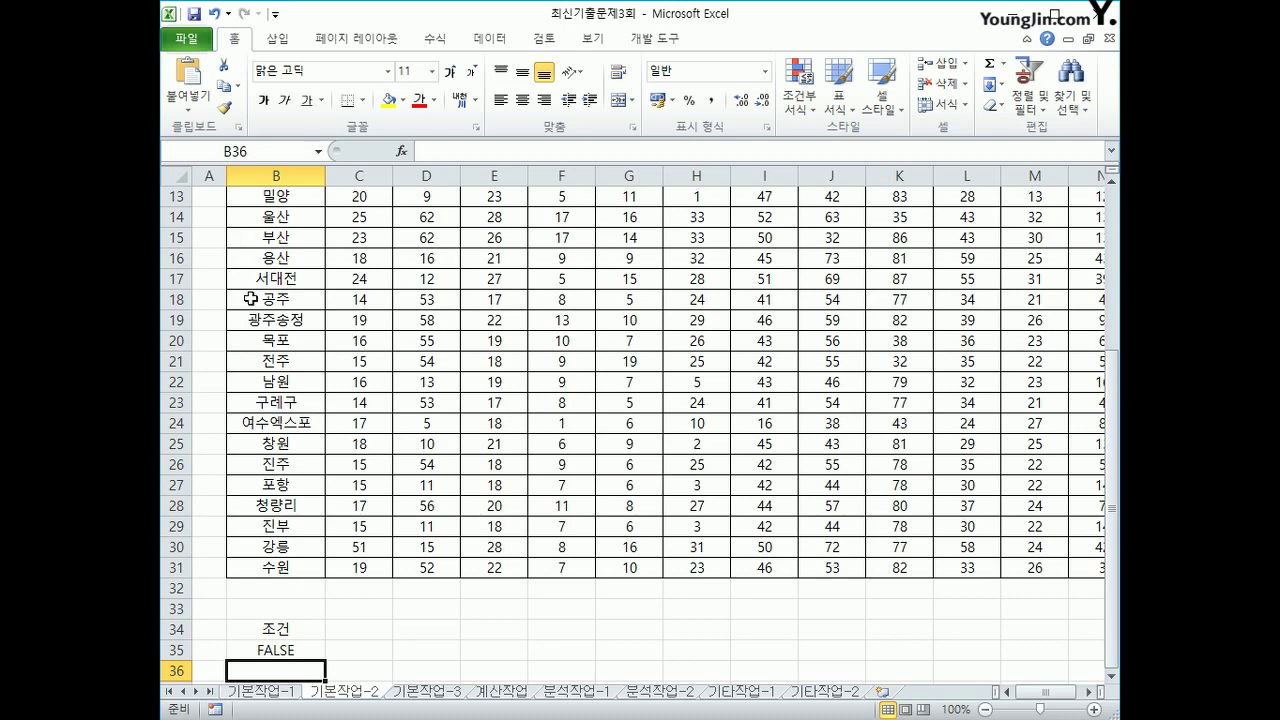
Step: Copy the headers 대리점명, 9월, 10월, 11월 and 12월 from row 2 of 표1 to the cells starting at B37
scroll(272, 292, up, 4)
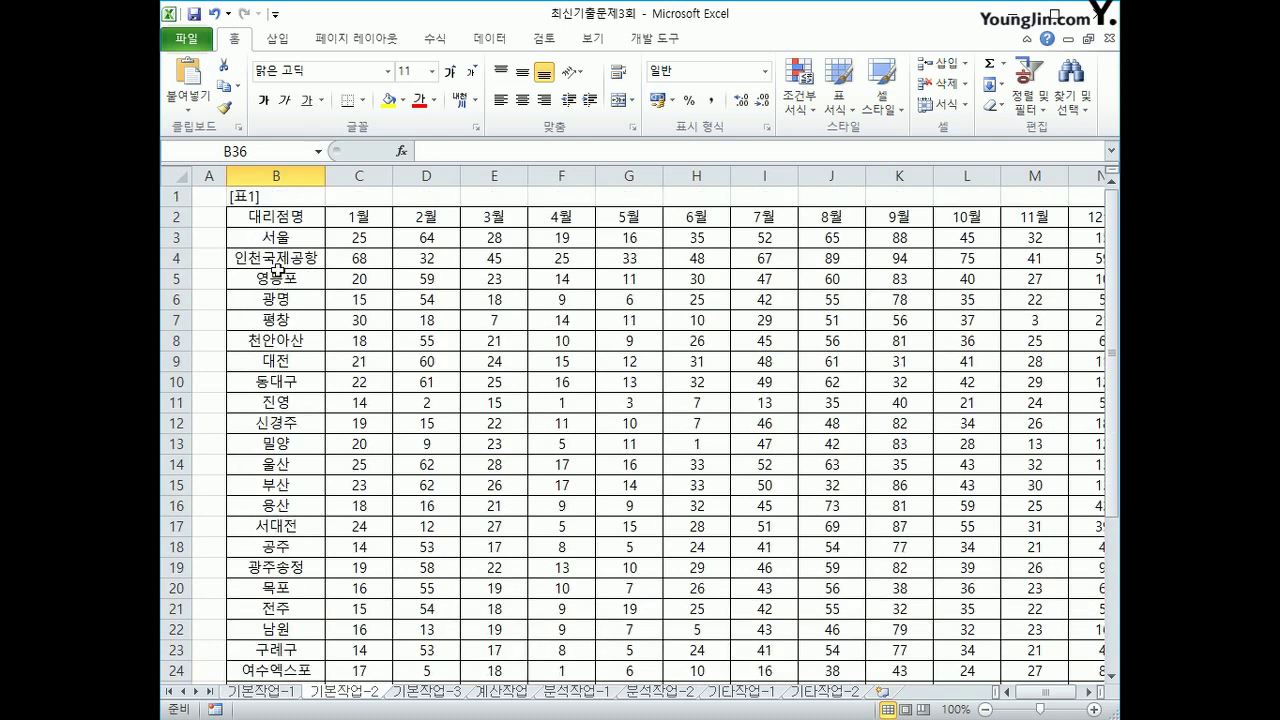
click(259, 214)
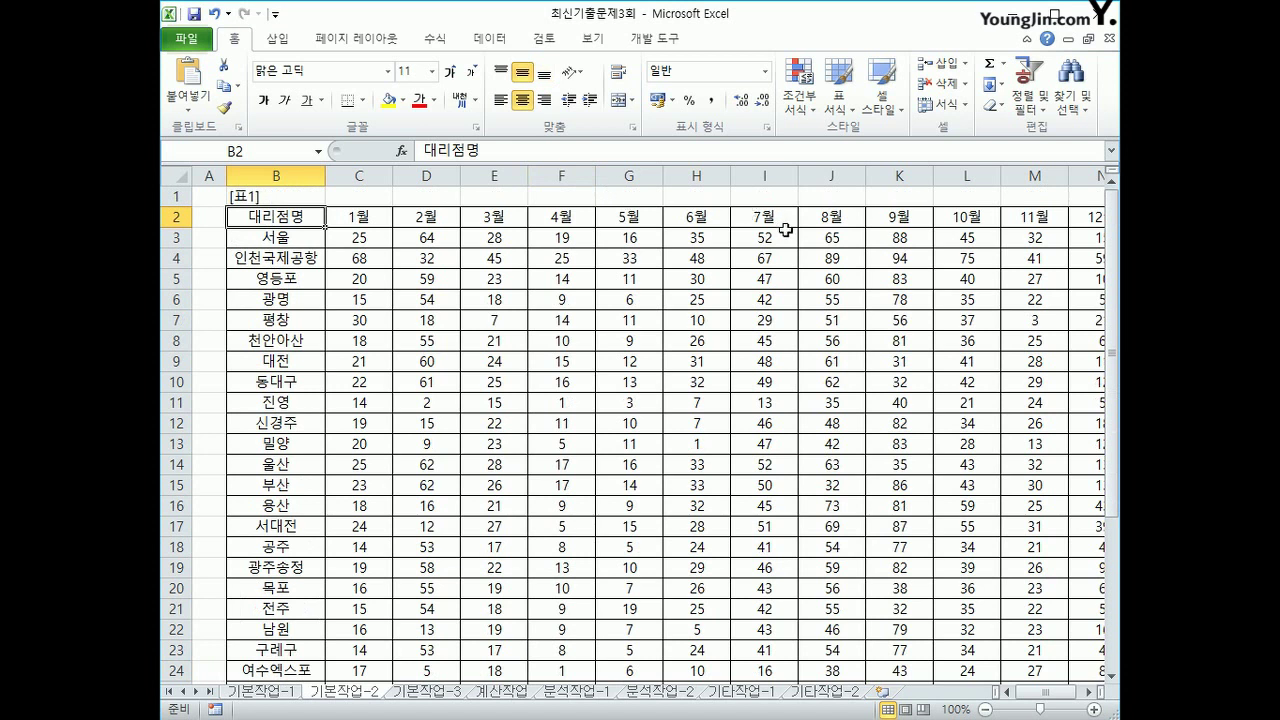
ctrl+click(886, 218)
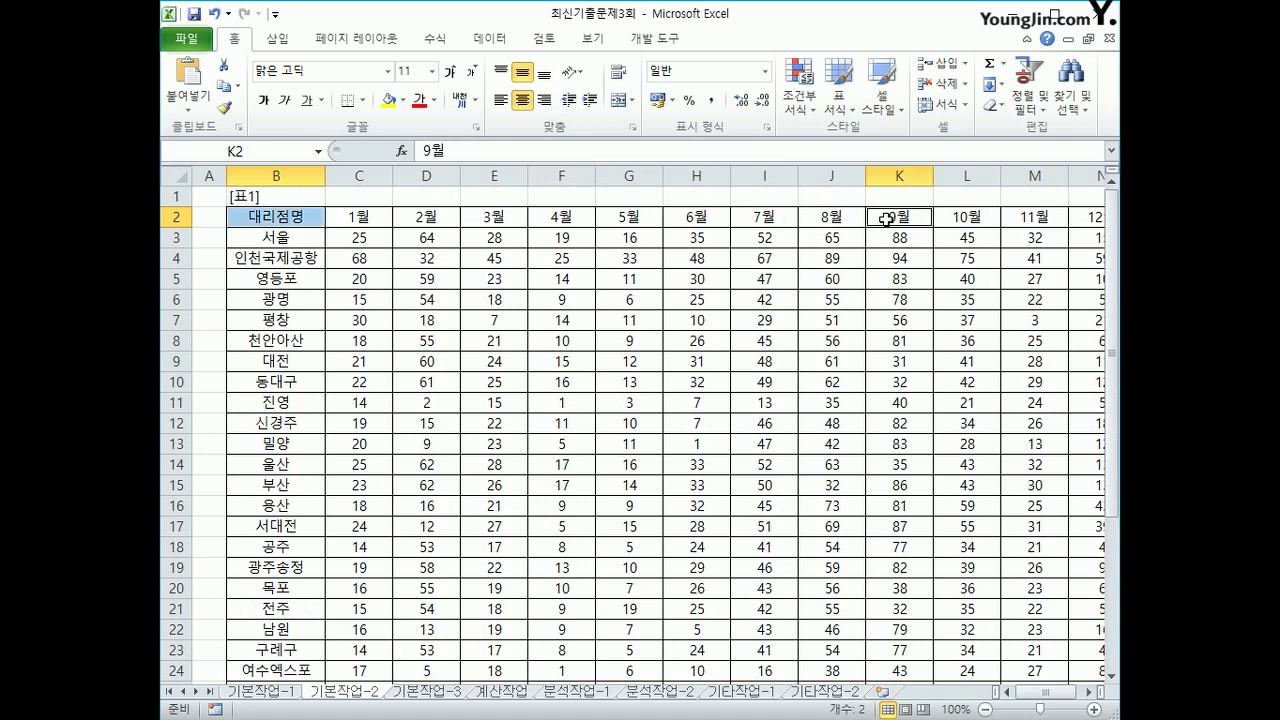
ctrl+click(941, 215)
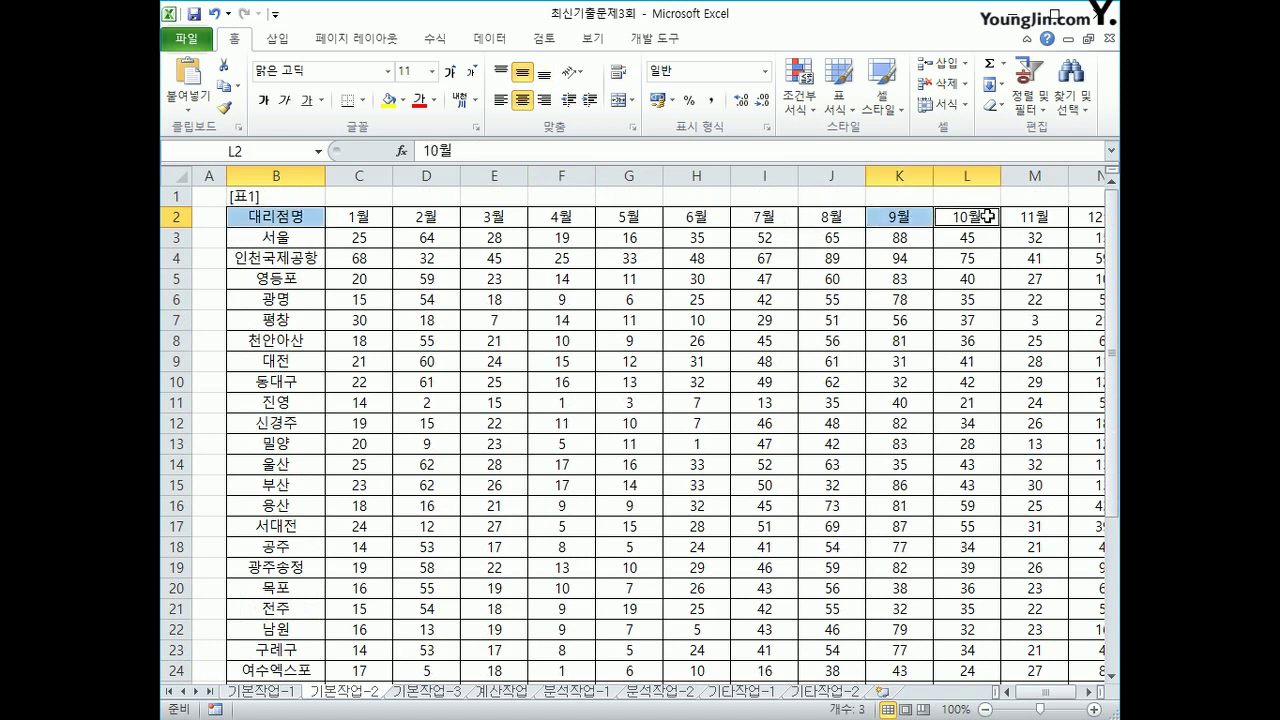
ctrl+click(1016, 216)
ctrl+click(1084, 219)
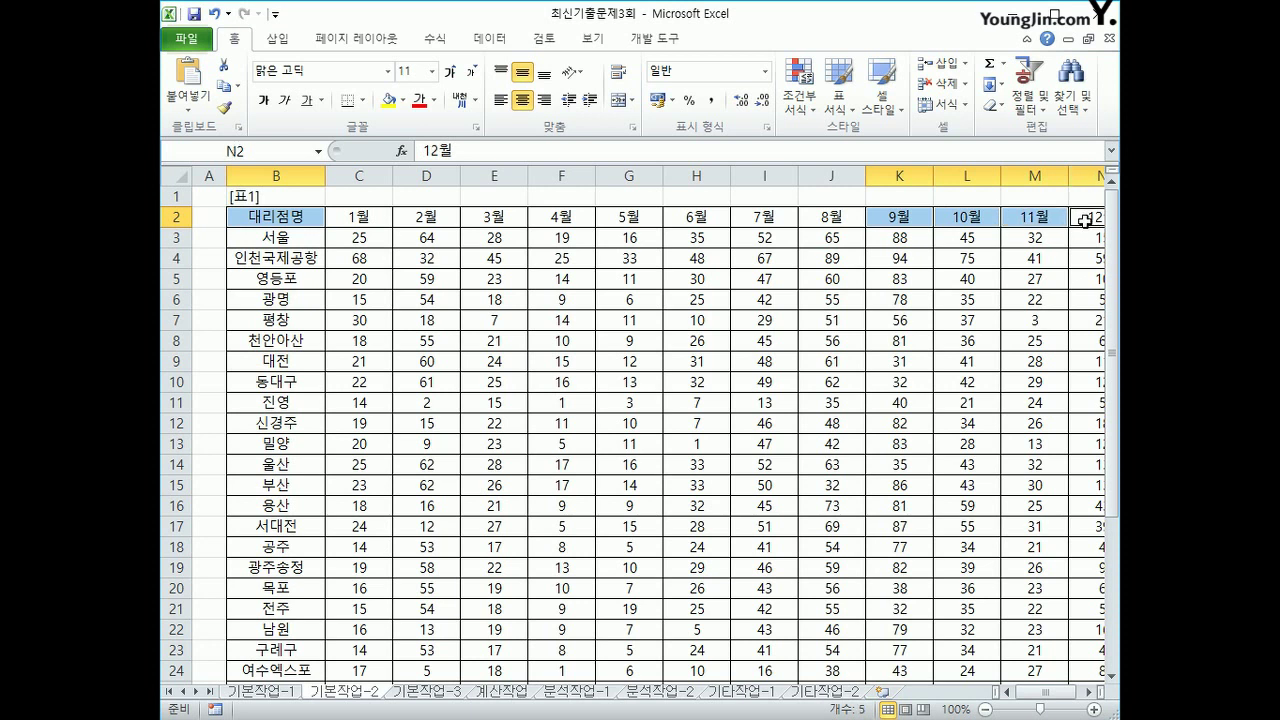
key(ctrl+c)
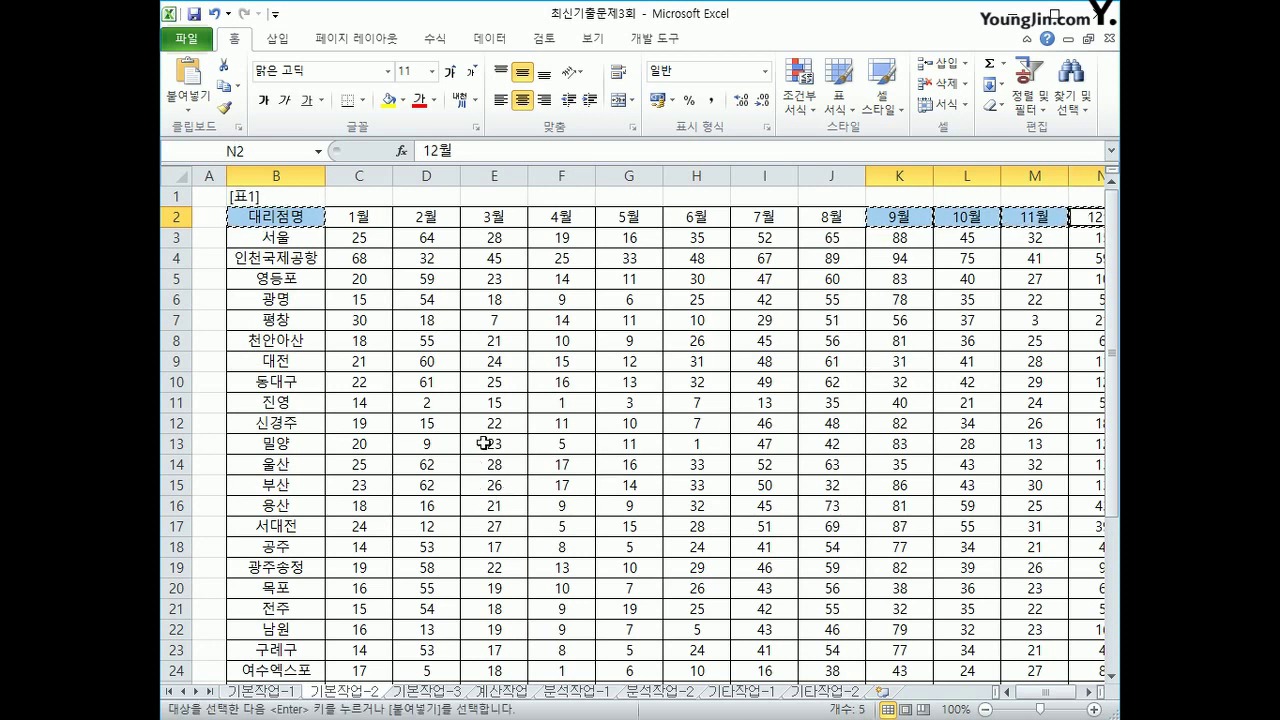
scroll(420, 444, down, 7)
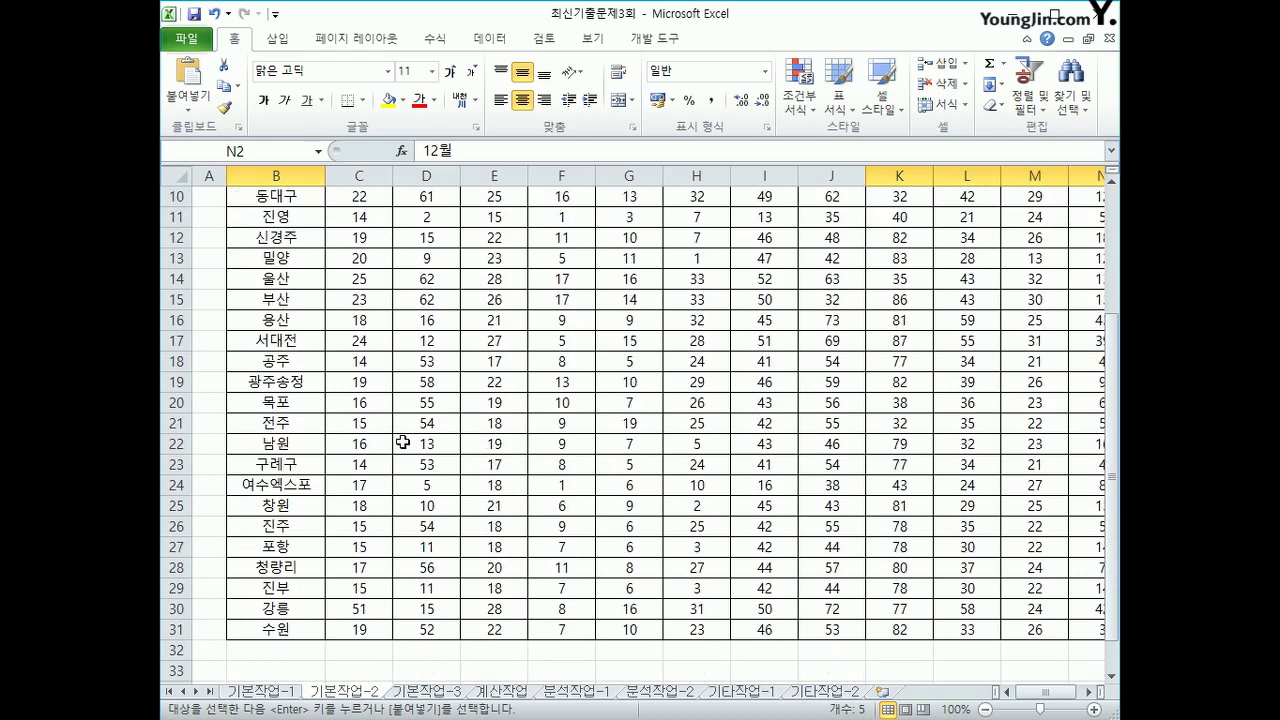
click(245, 508)
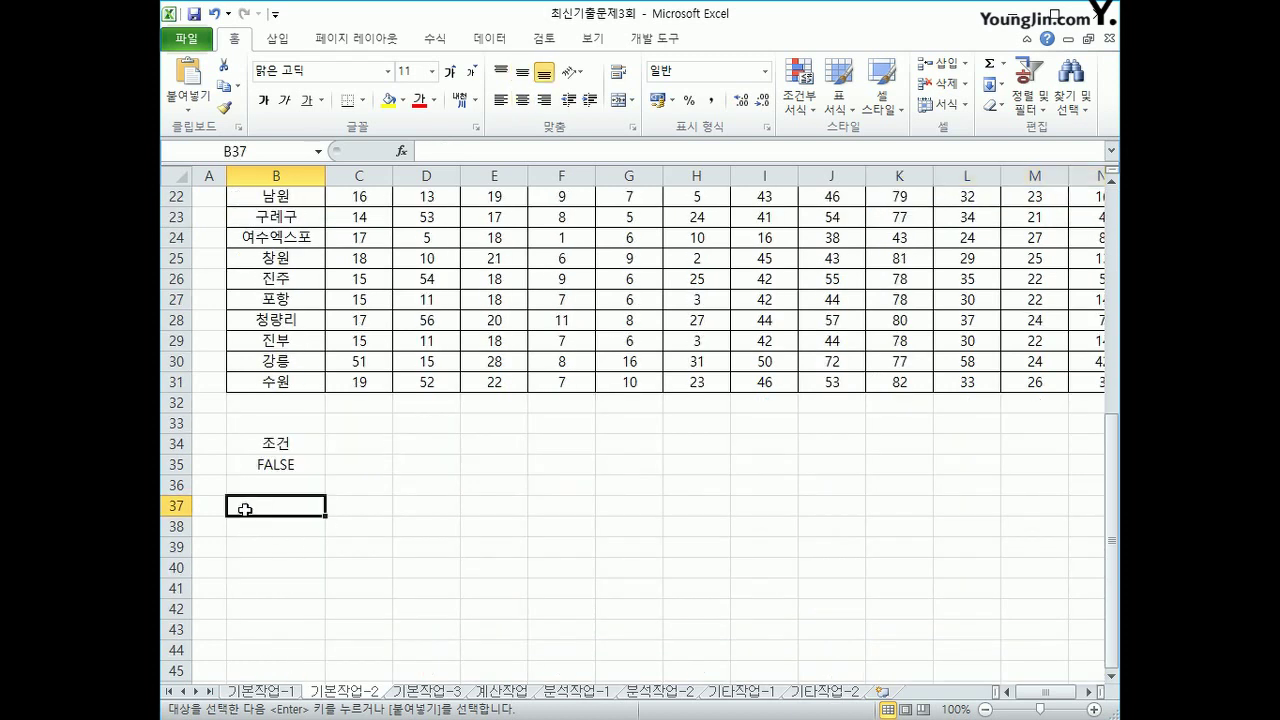
key(ctrl+v)
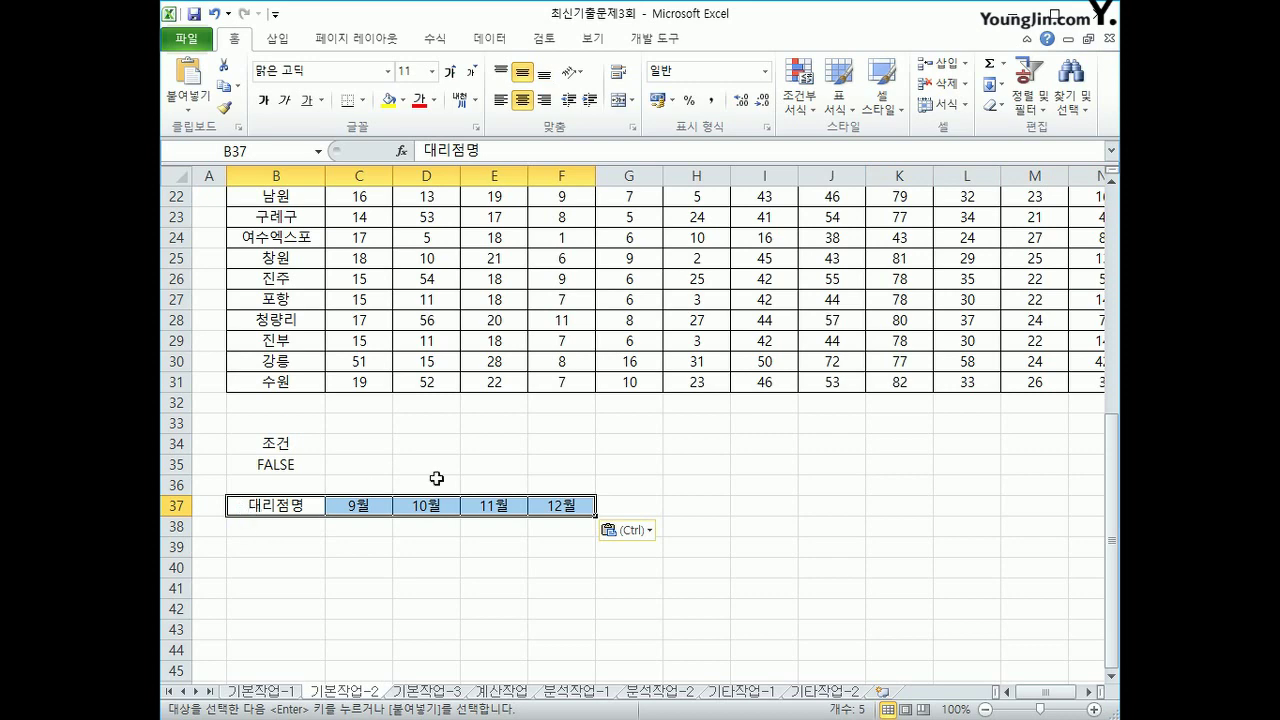
Step: Start an advanced filter on 표1 with list range B2:N31, set to copy the results to another location
scroll(437, 480, up, 7)
click(417, 355)
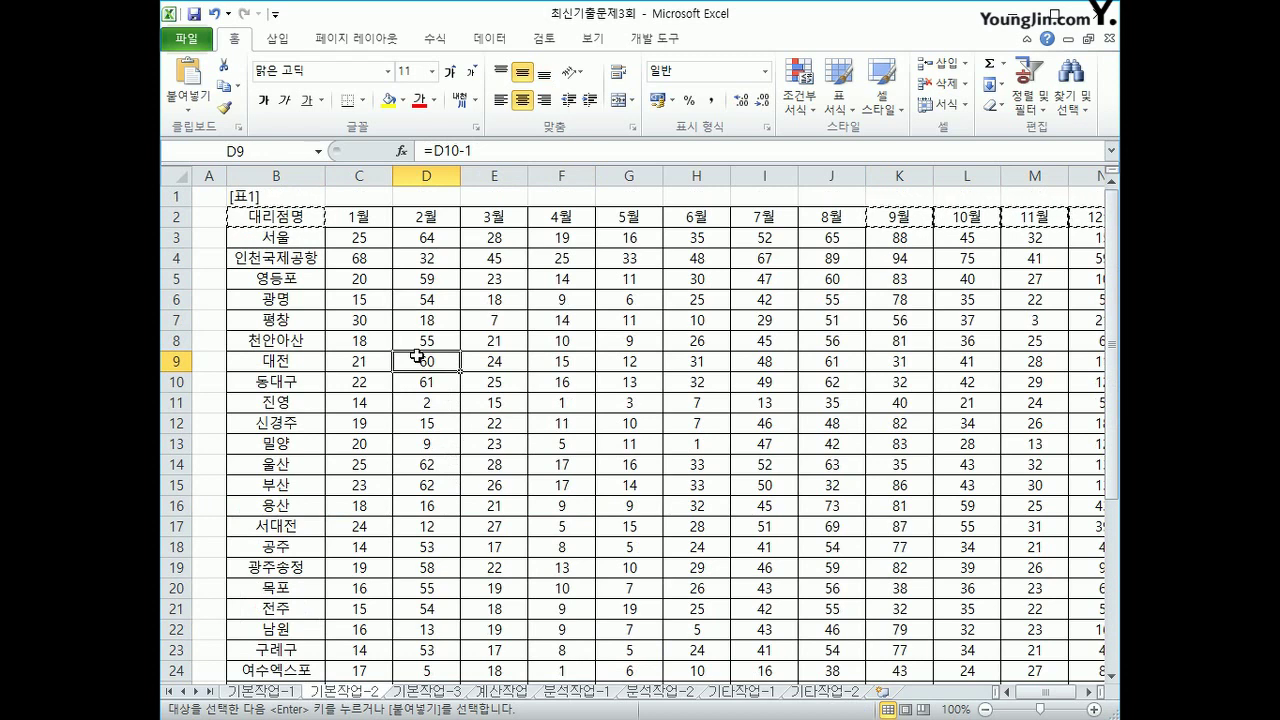
click(498, 40)
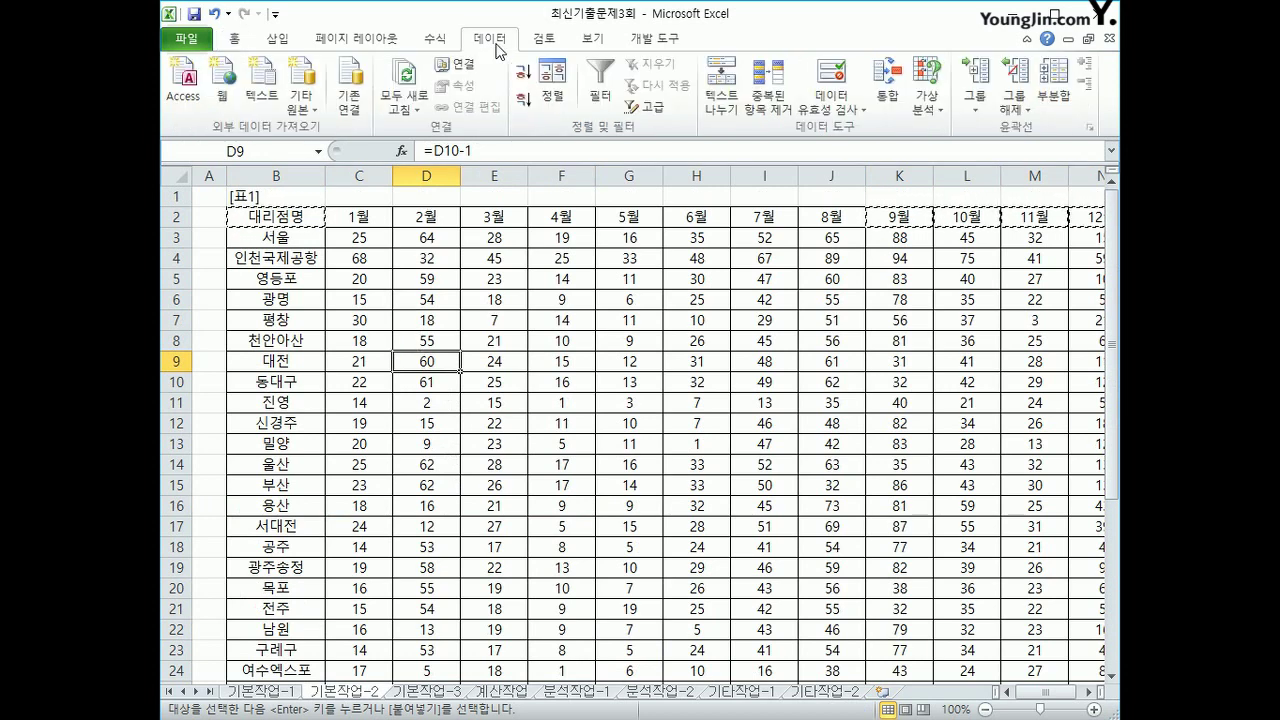
click(647, 107)
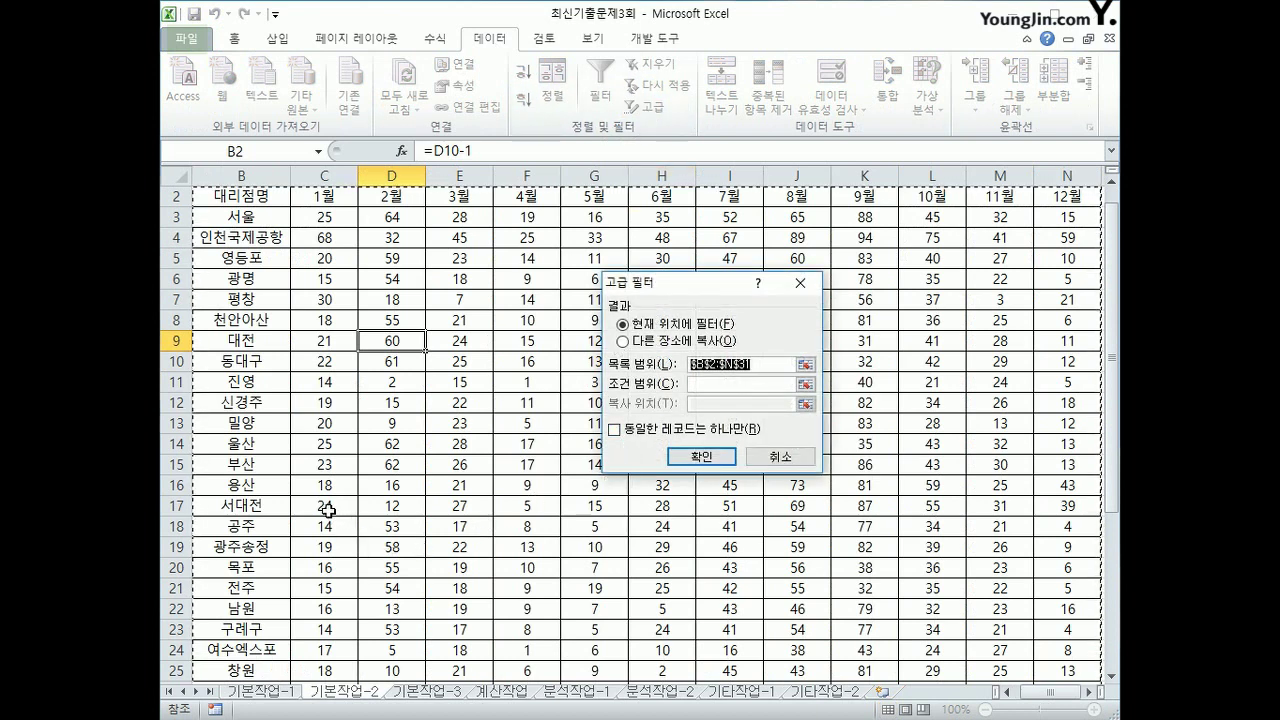
scroll(872, 540, down, 3)
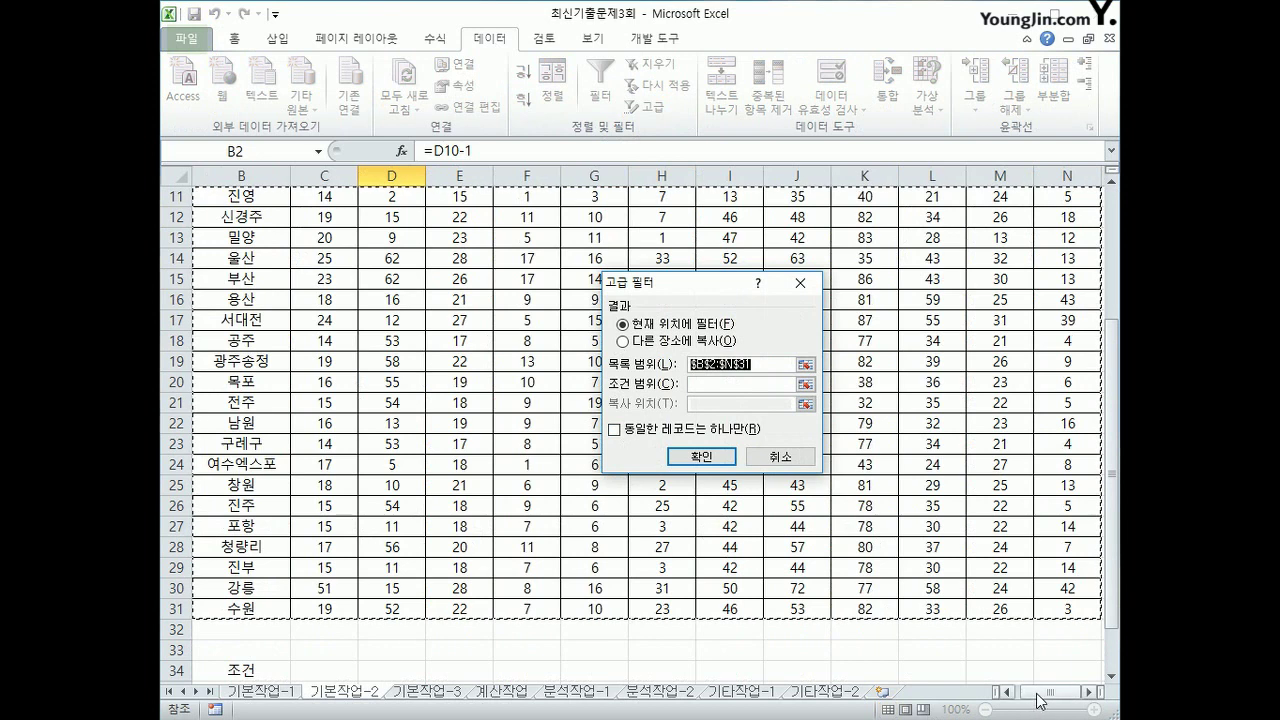
drag(1064, 700, 1012, 700)
scroll(905, 569, down, 3)
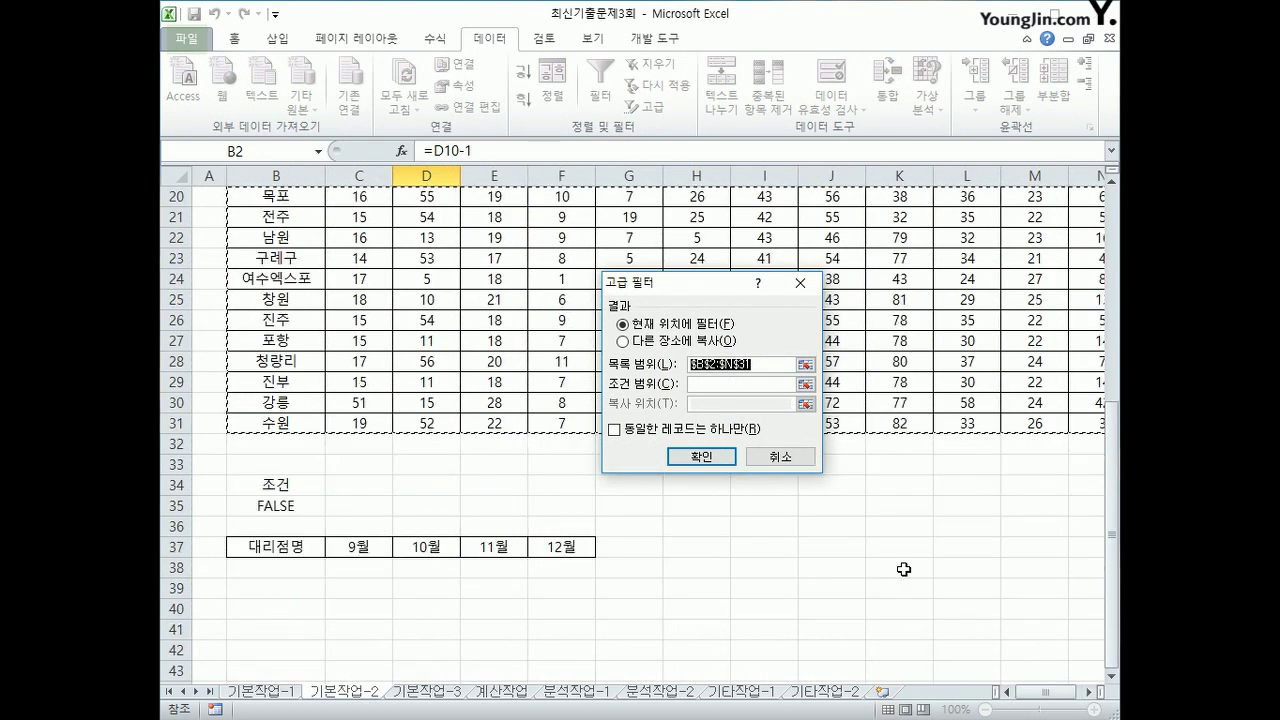
click(709, 346)
Step: Set the advanced filter's criteria range to B34:B35 and its copy destination to B37:F37, and run it
click(712, 383)
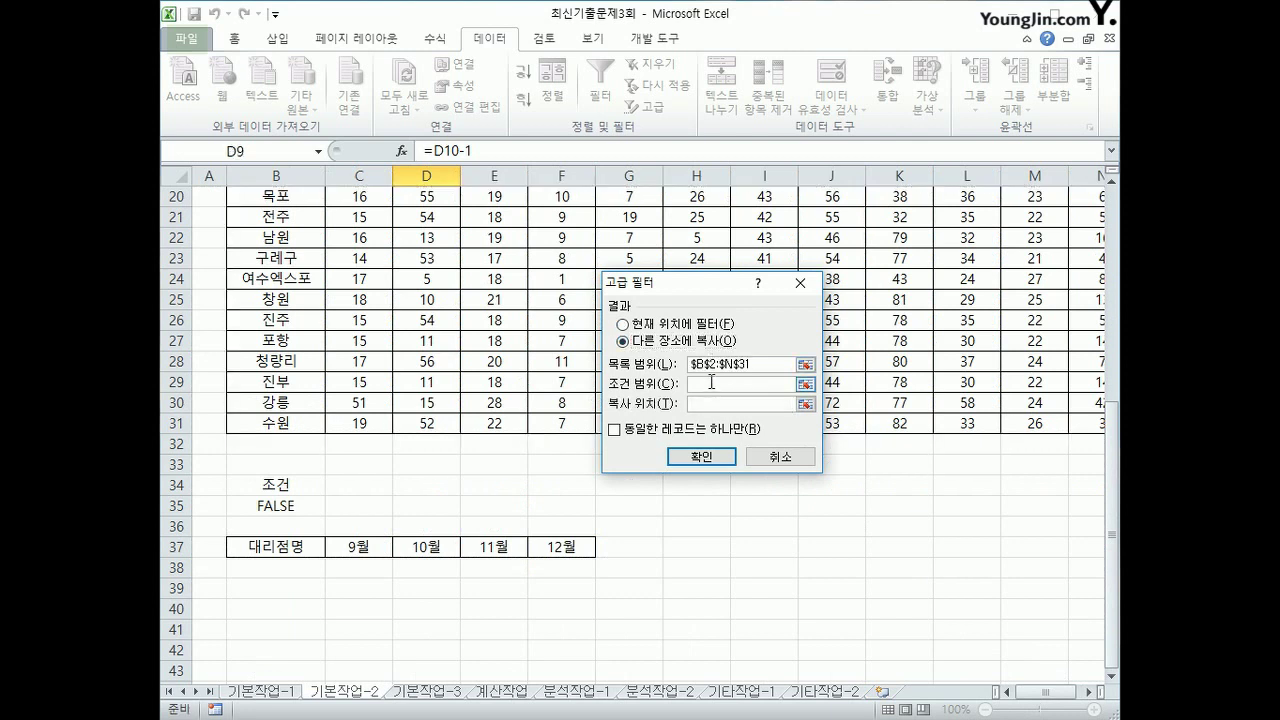
drag(276, 484, 278, 505)
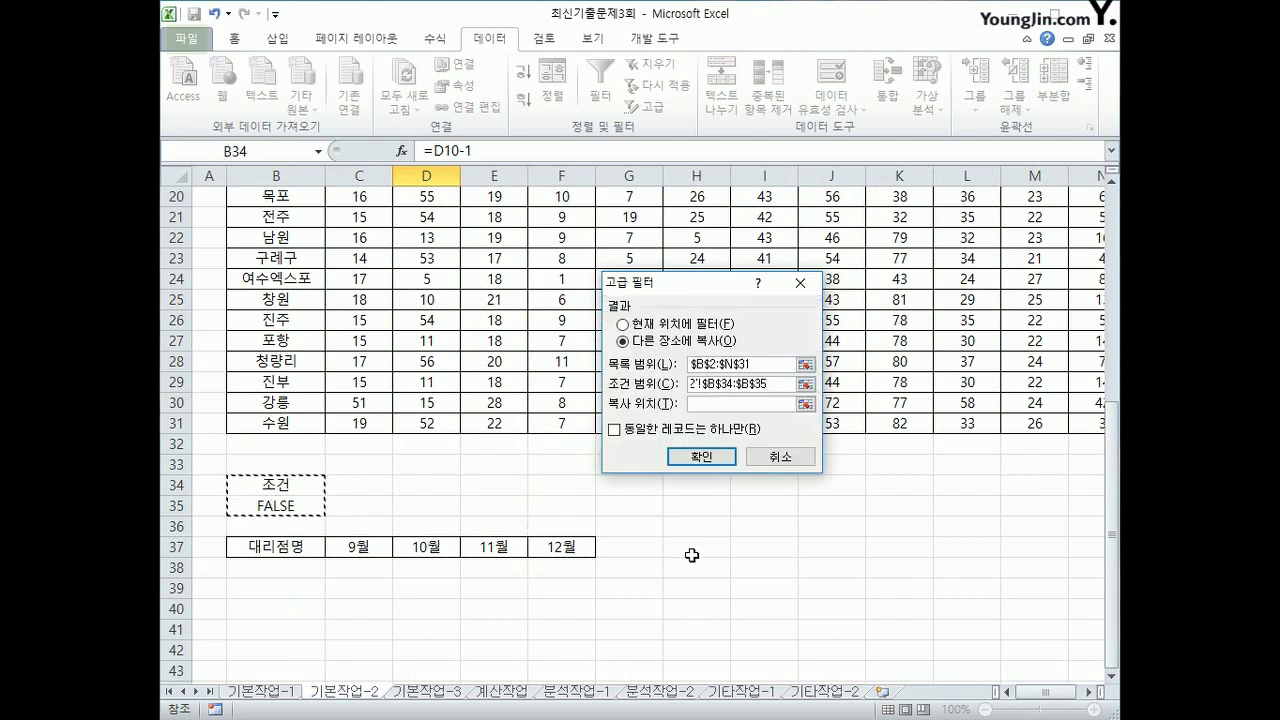
click(708, 404)
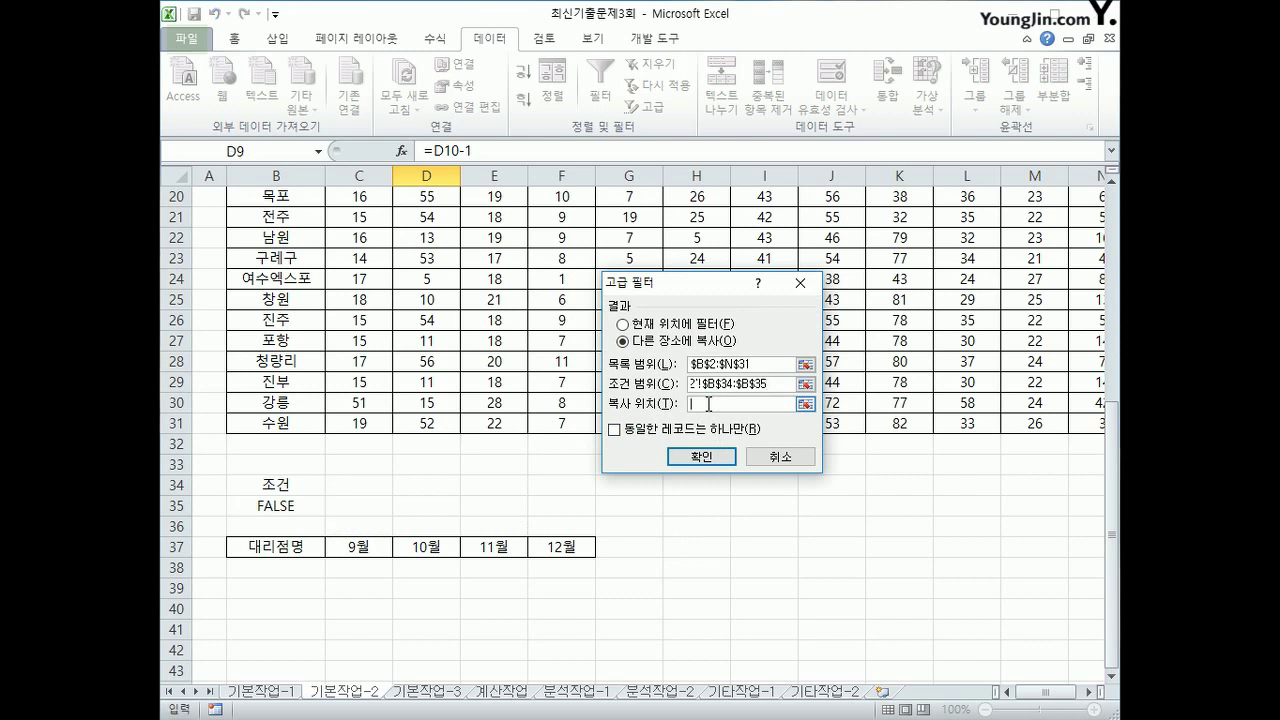
drag(283, 547, 570, 547)
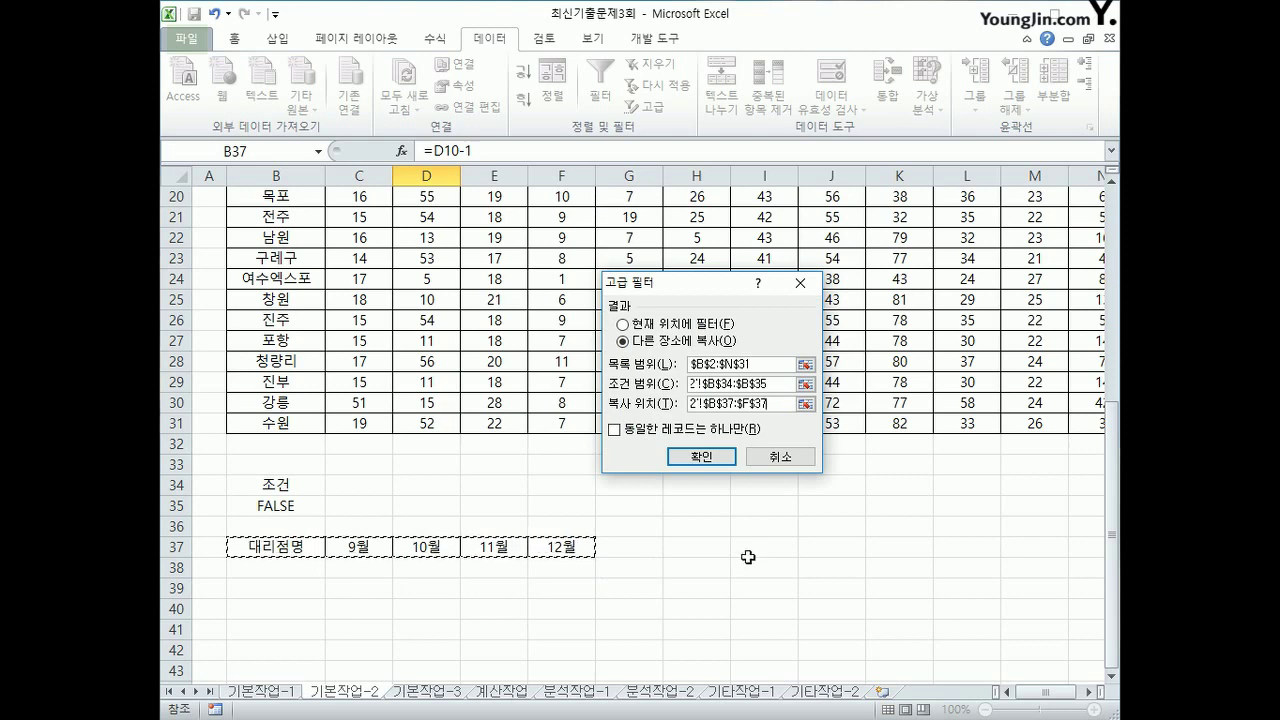
click(708, 455)
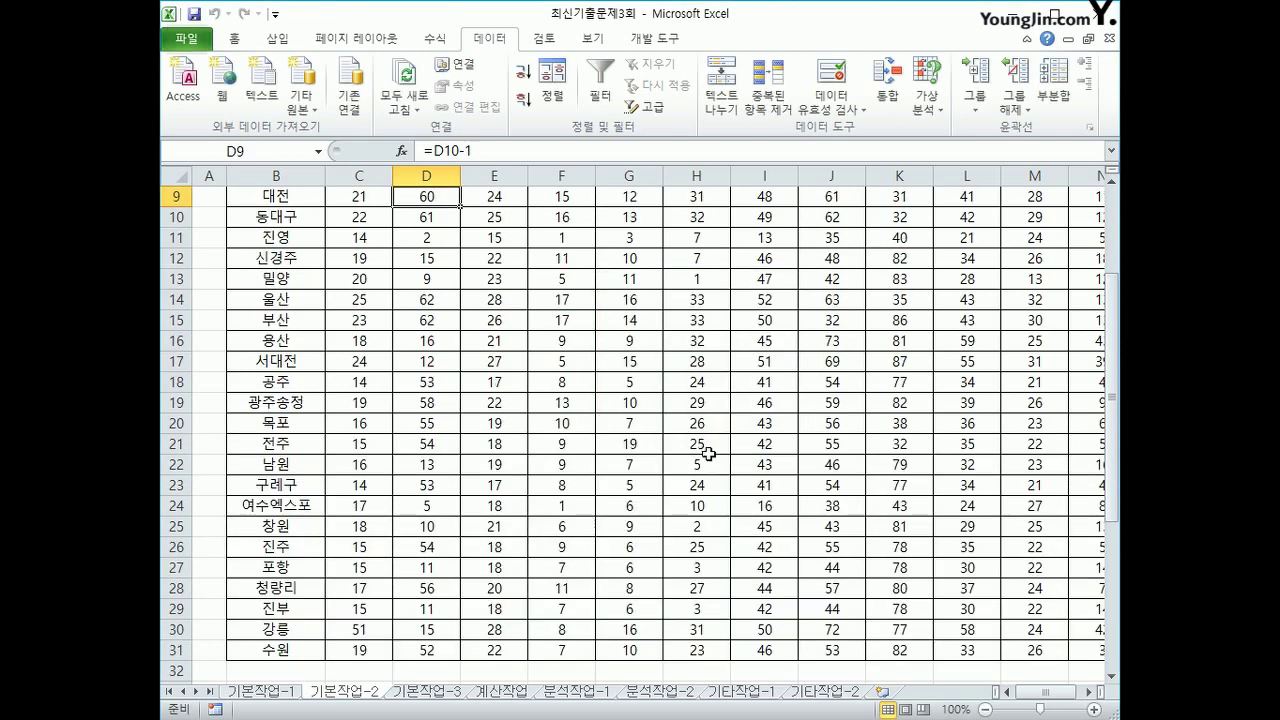
Step: Check the 대리점명 entries in the filtered output below row 37 against the filter conditions
scroll(680, 500, down, 6)
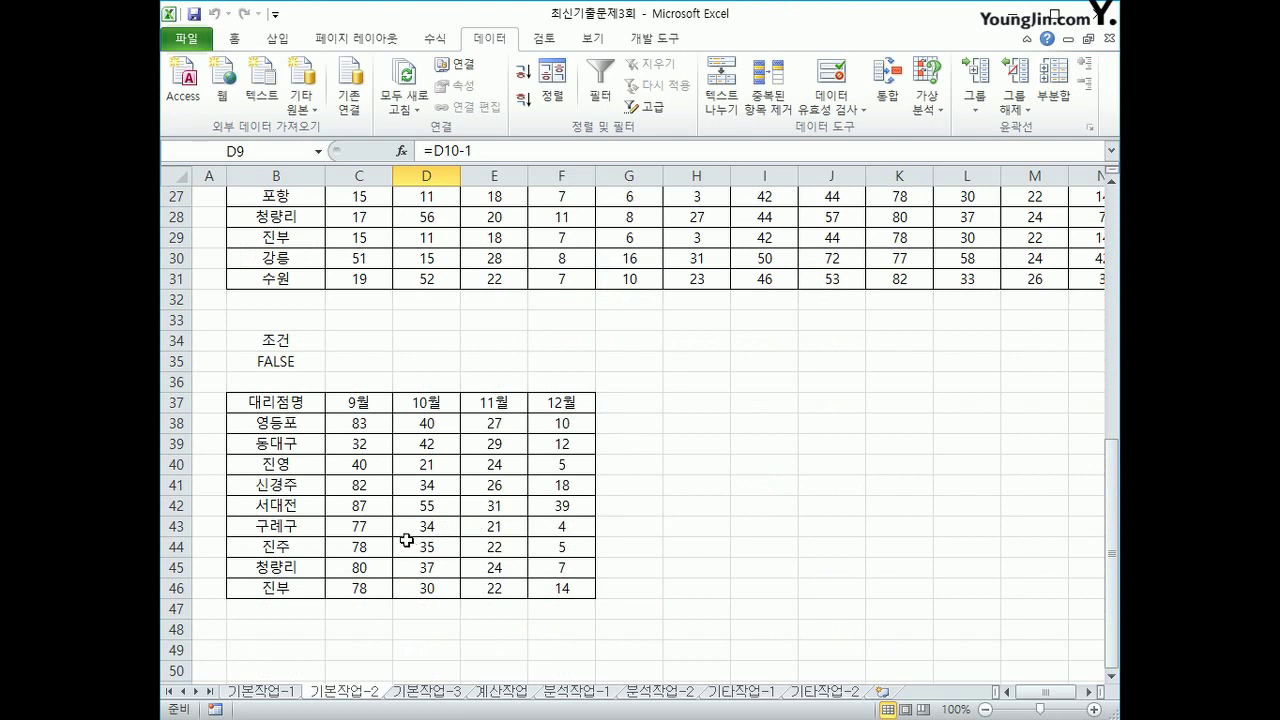
drag(277, 426, 238, 592)
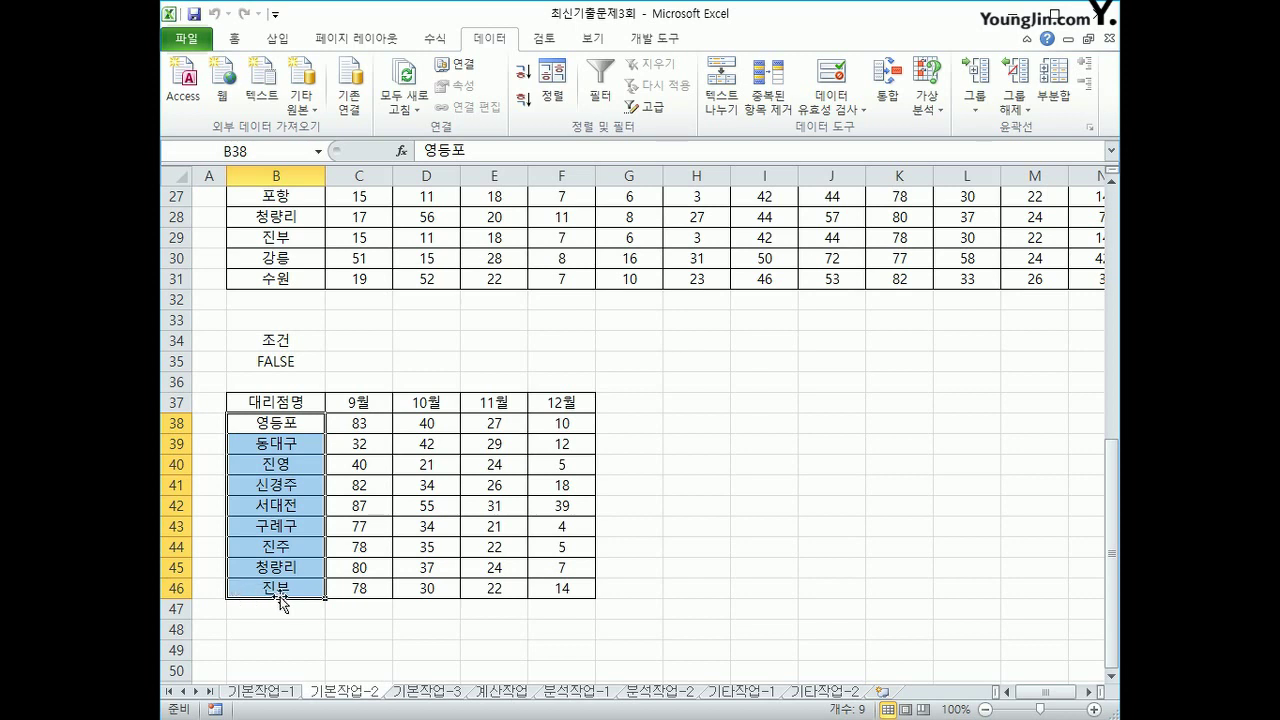
click(272, 590)
click(269, 528)
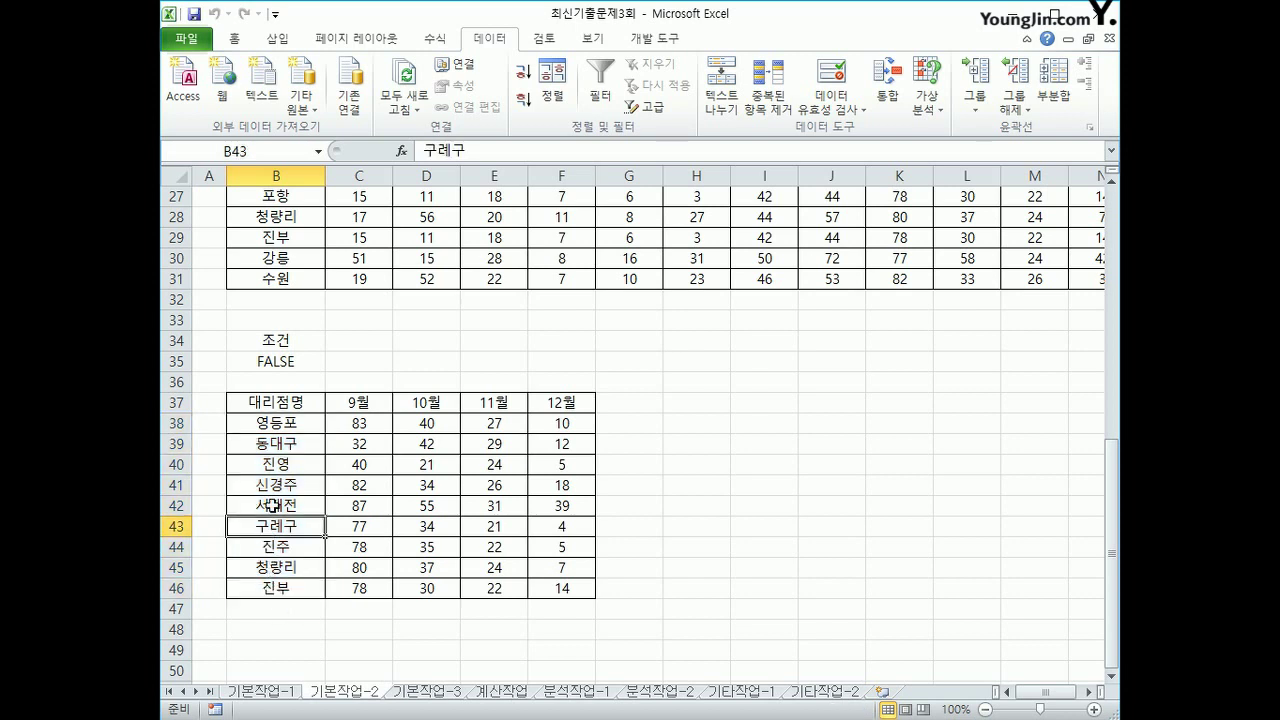
click(290, 462)
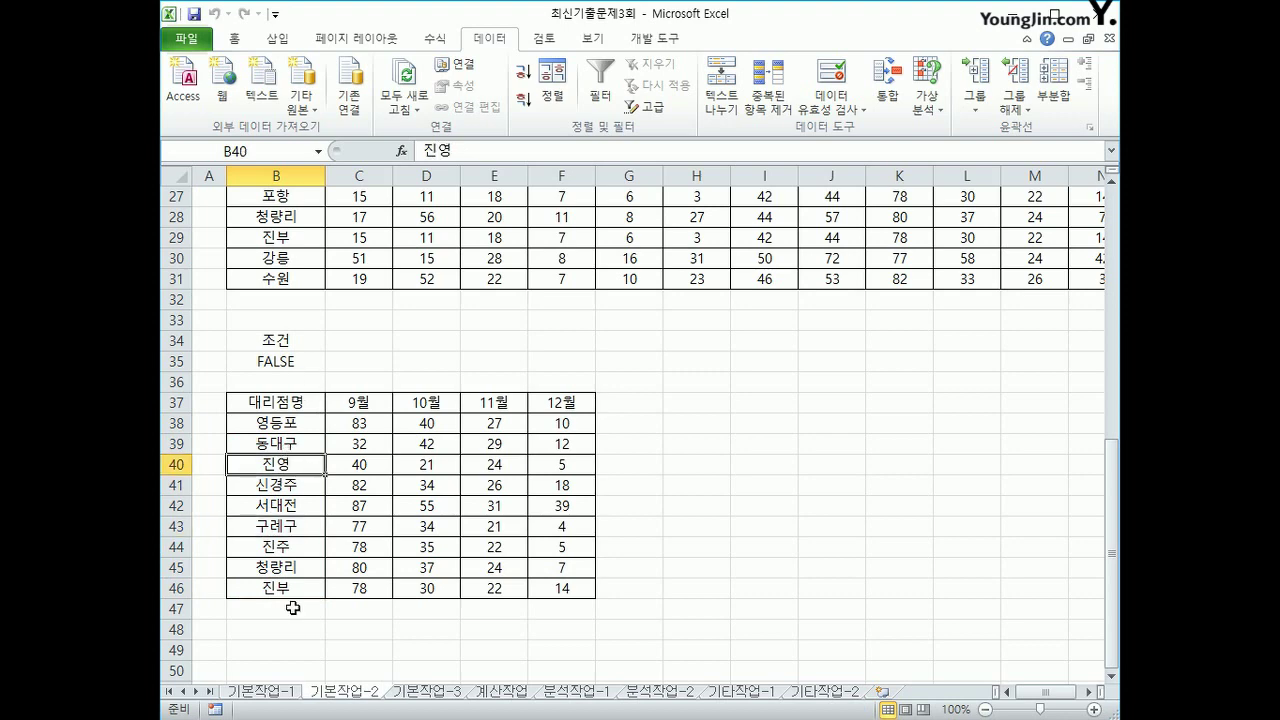
Step: Create a conditional formatting rule for the 표1 data in B3:N31 that uses a formula to determine the cells to format
scroll(293, 608, up, 6)
scroll(293, 608, up, 2)
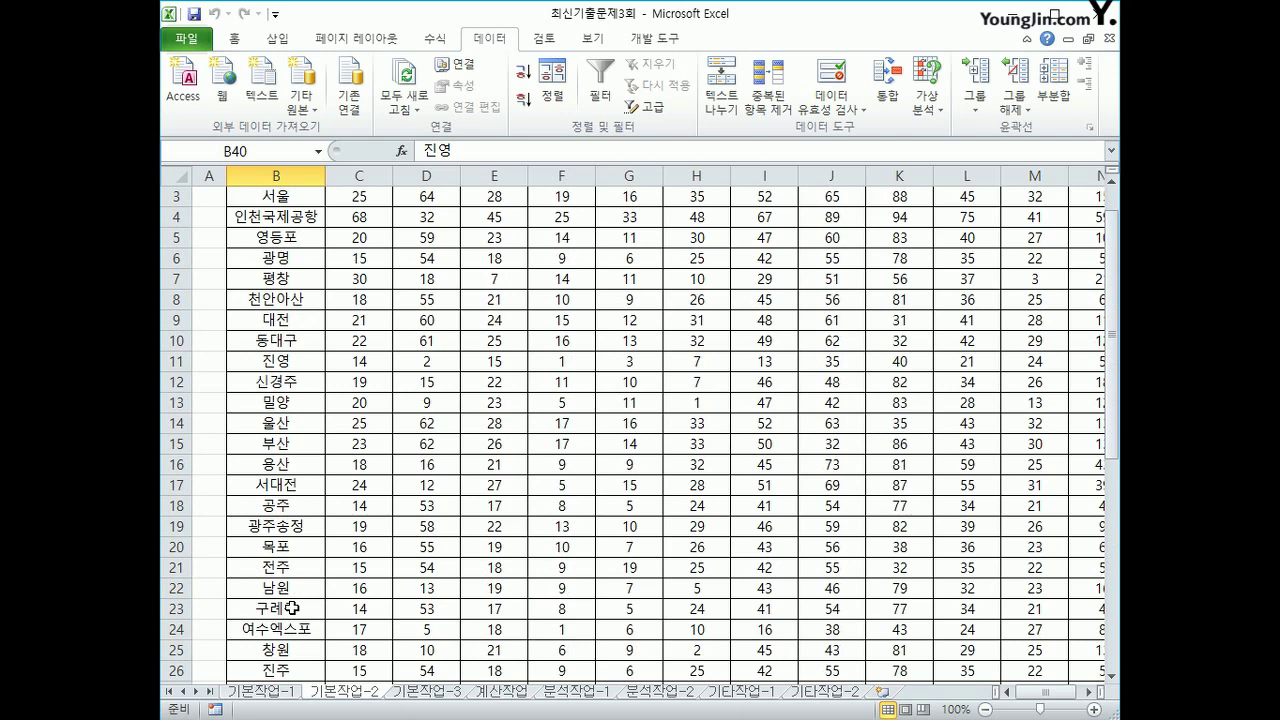
scroll(291, 608, up, 1)
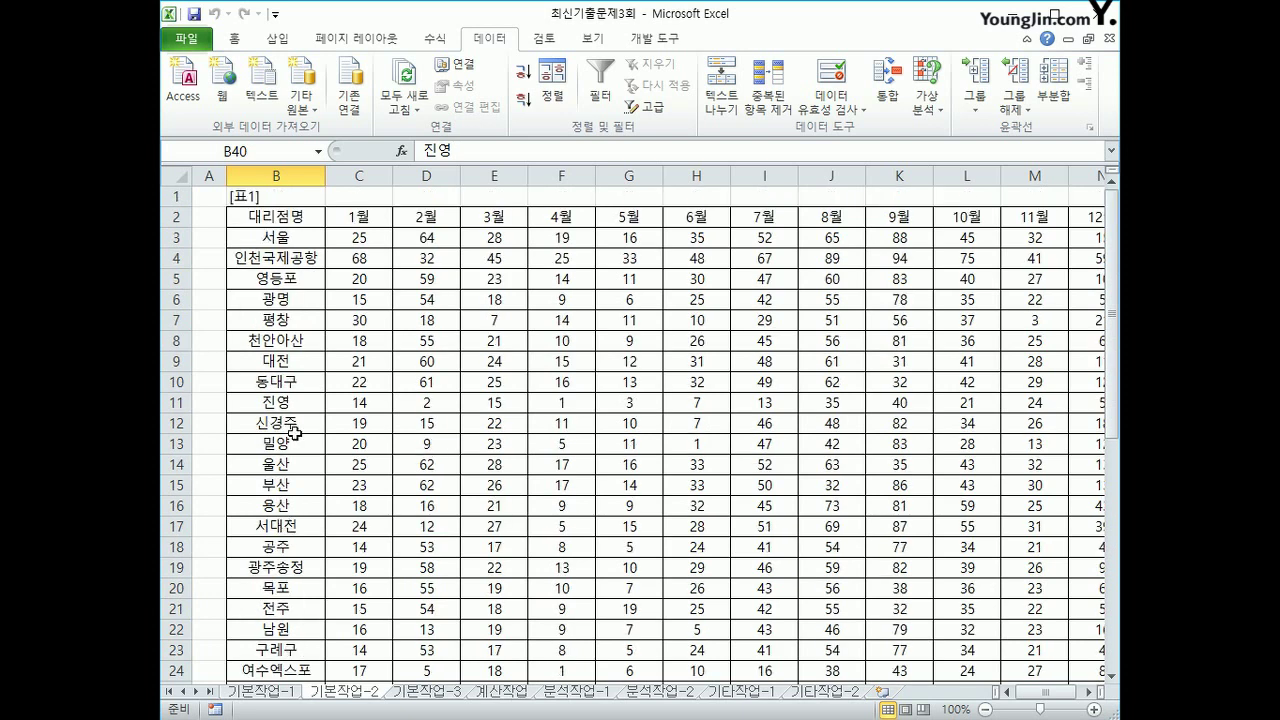
click(286, 236)
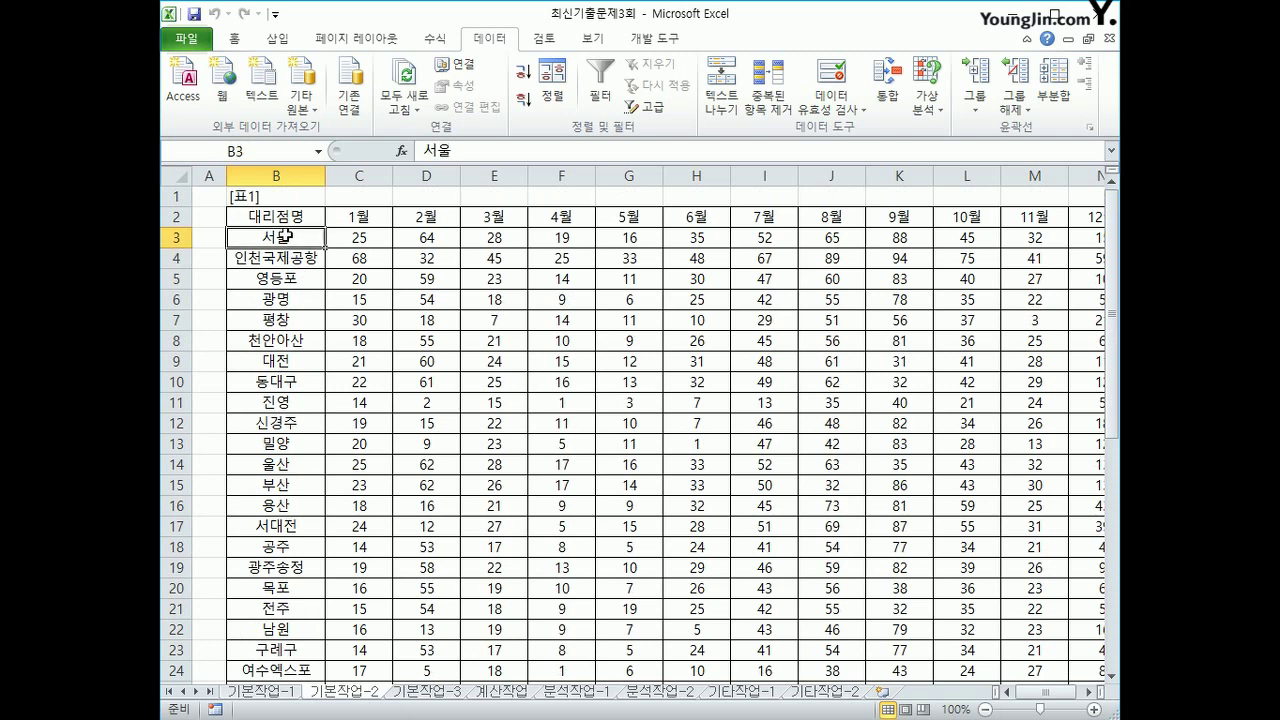
drag(286, 236, 1077, 669)
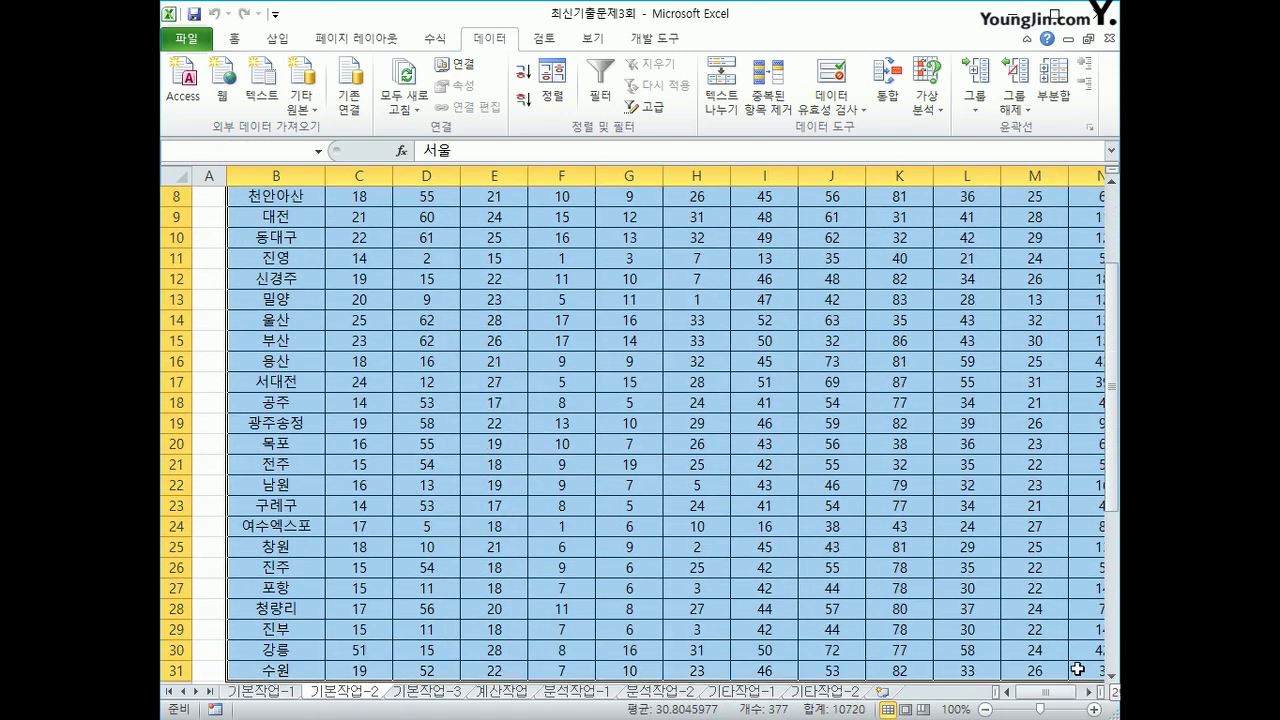
scroll(980, 634, down, 2)
scroll(985, 626, up, 5)
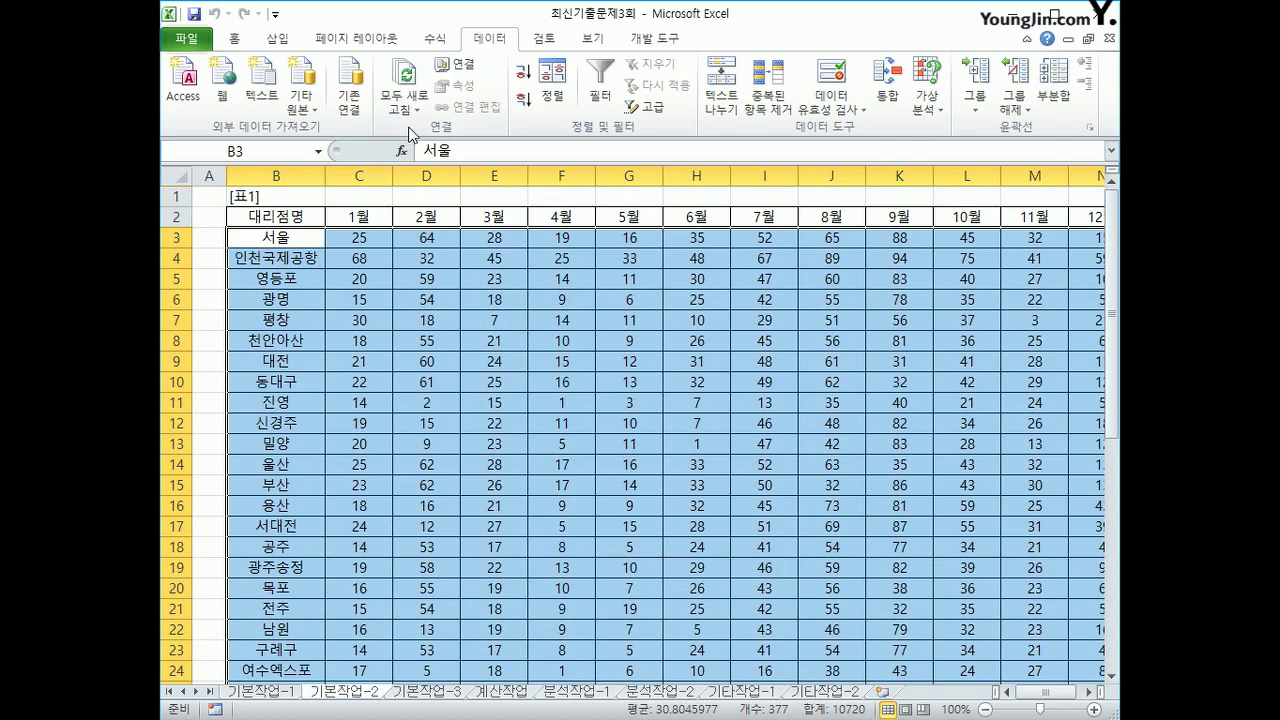
click(238, 42)
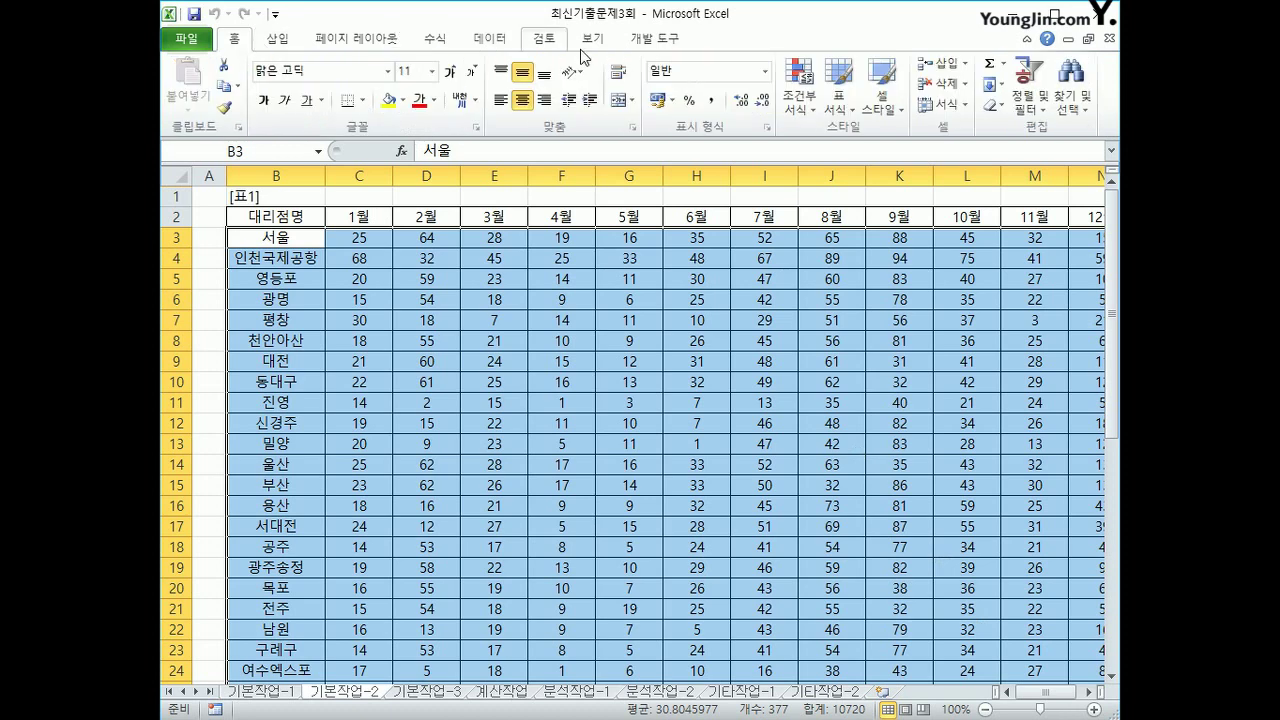
click(793, 108)
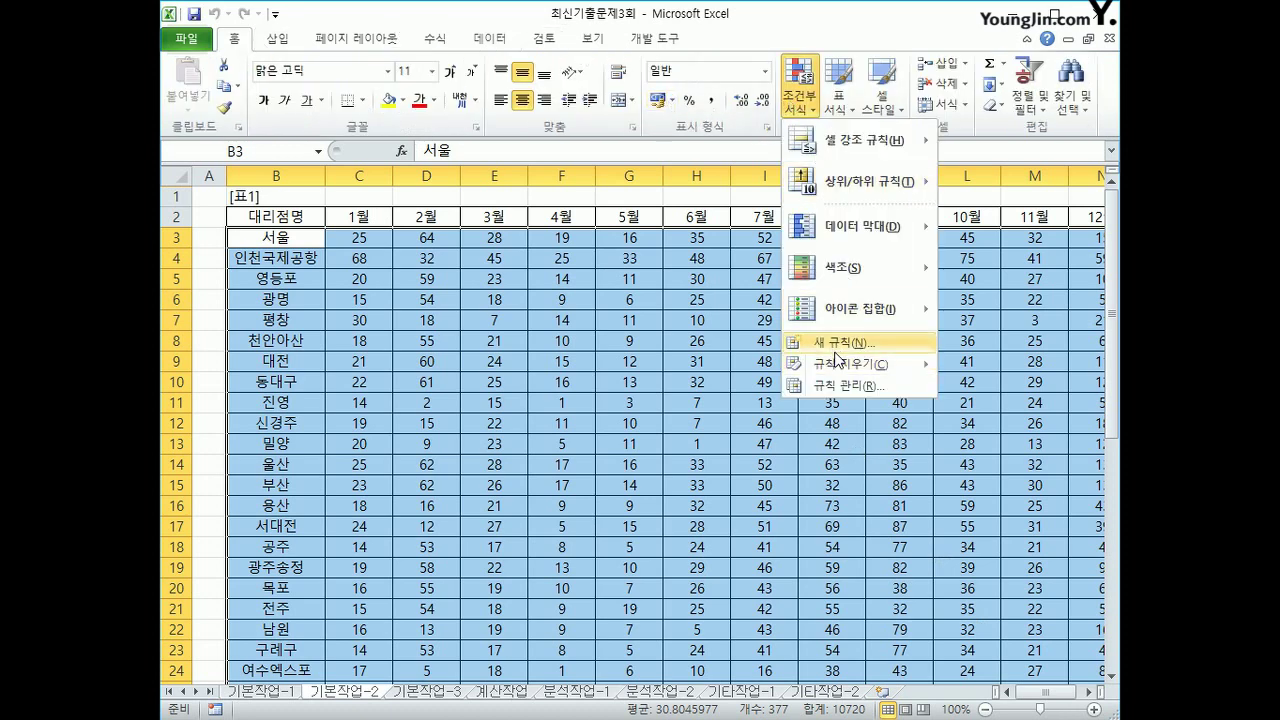
click(835, 342)
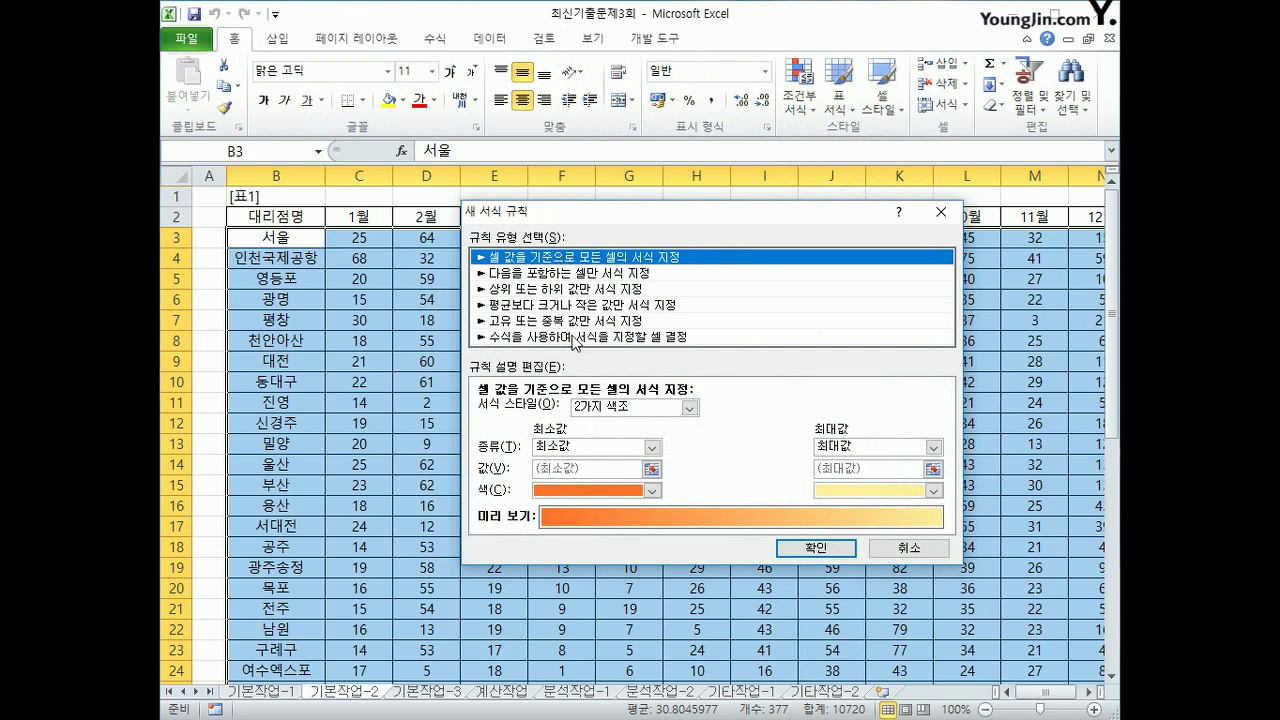
click(575, 340)
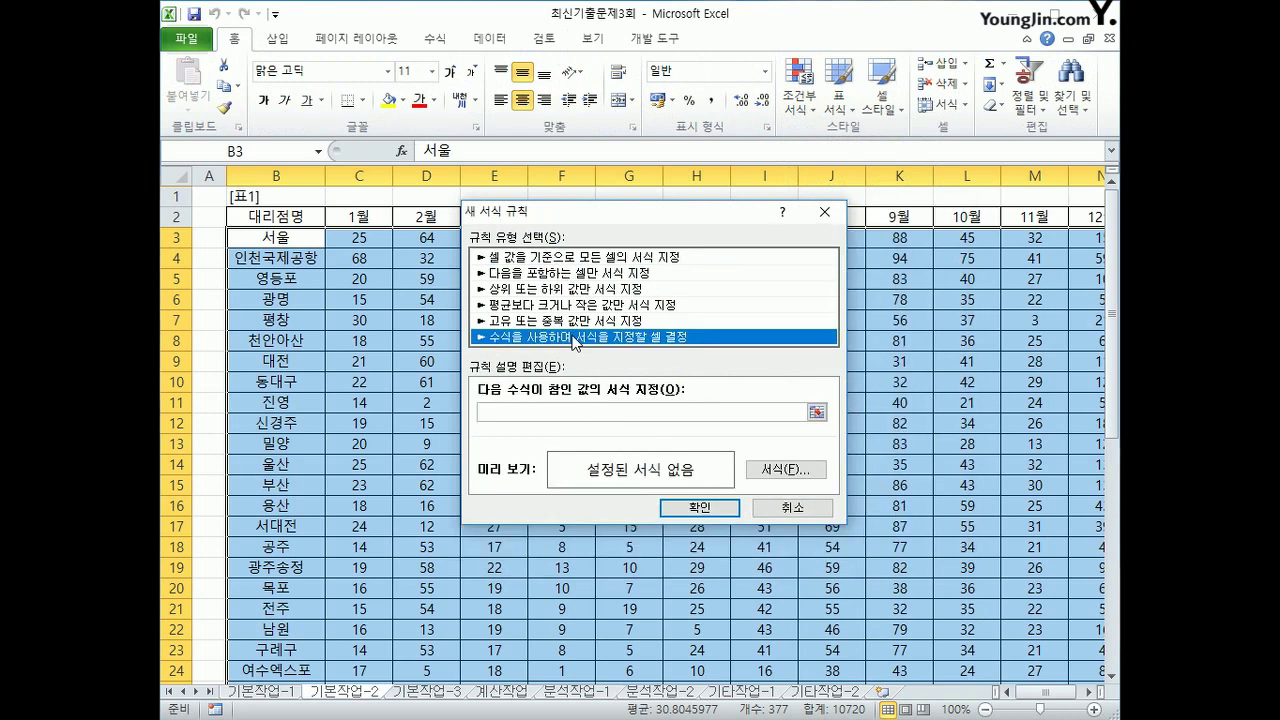
Step: Start the rule's AND formula with the first test $H3<AVERAGE($H$3:$H$31)
click(568, 412)
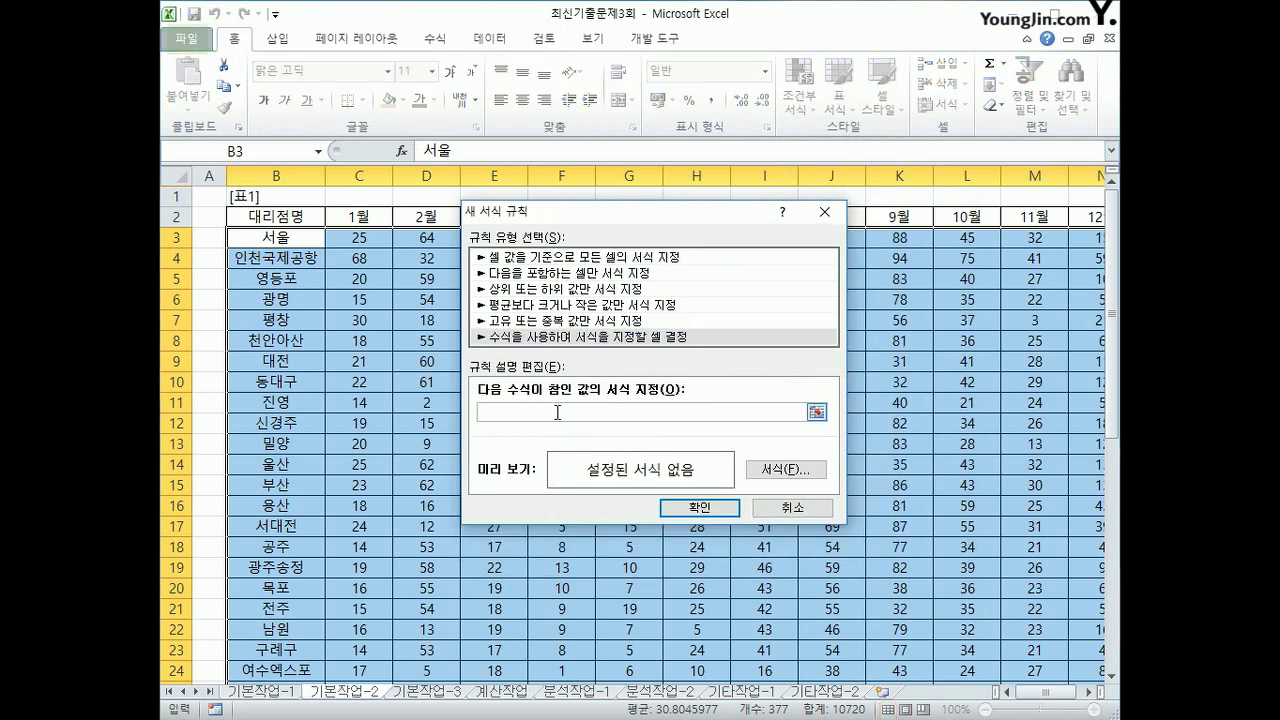
text(ㅋ)
key(BackSpace)
text(=and()
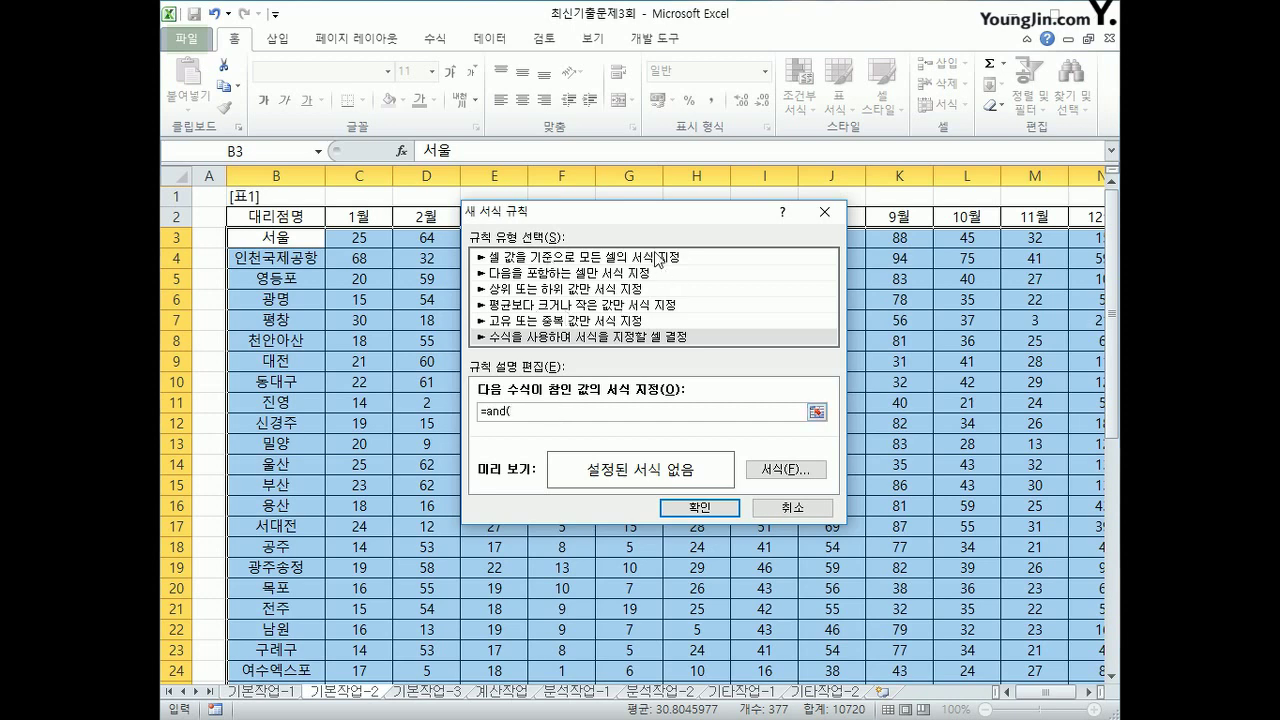
drag(655, 225, 678, 333)
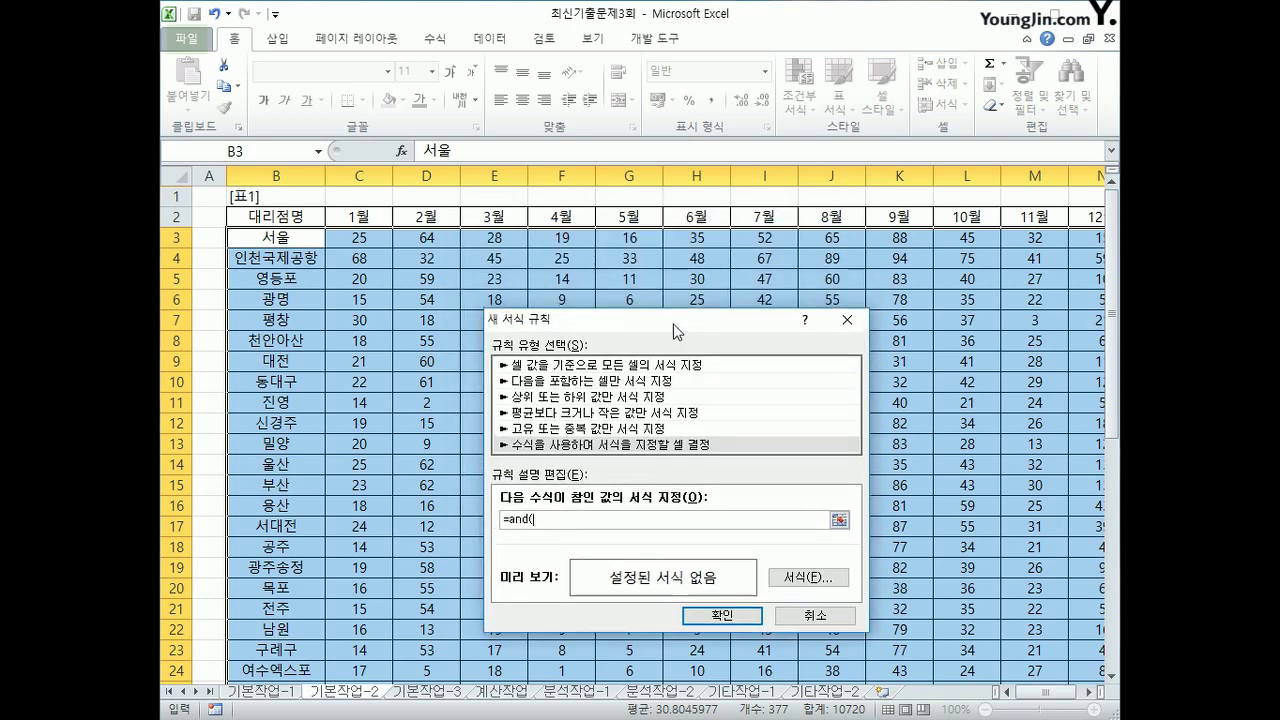
click(689, 236)
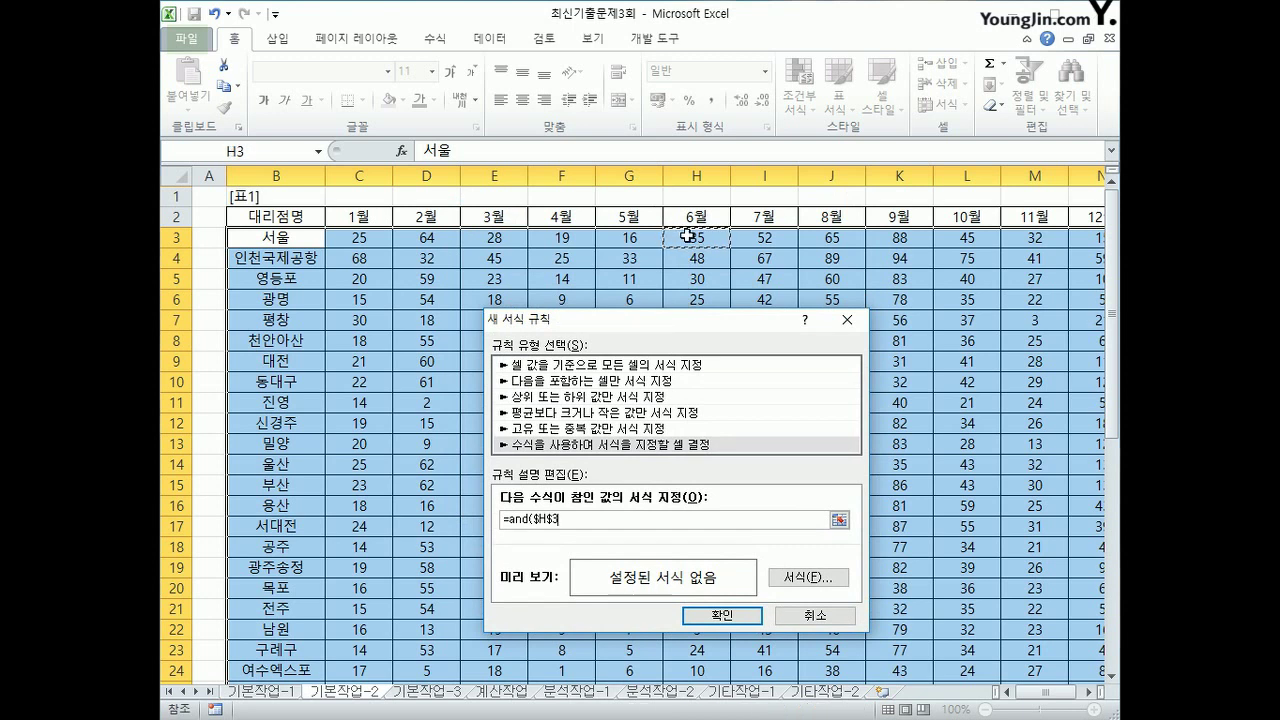
click(549, 518)
key(BackSpace)
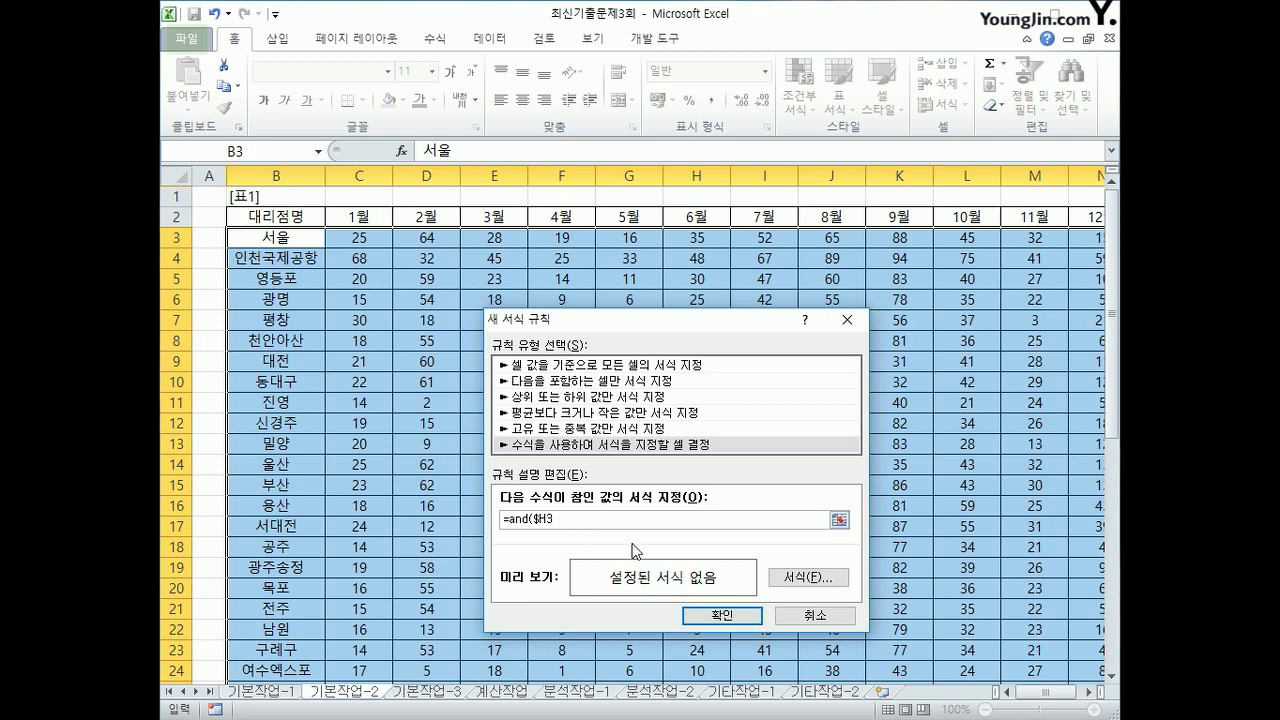
text(<average()
drag(695, 240, 705, 643)
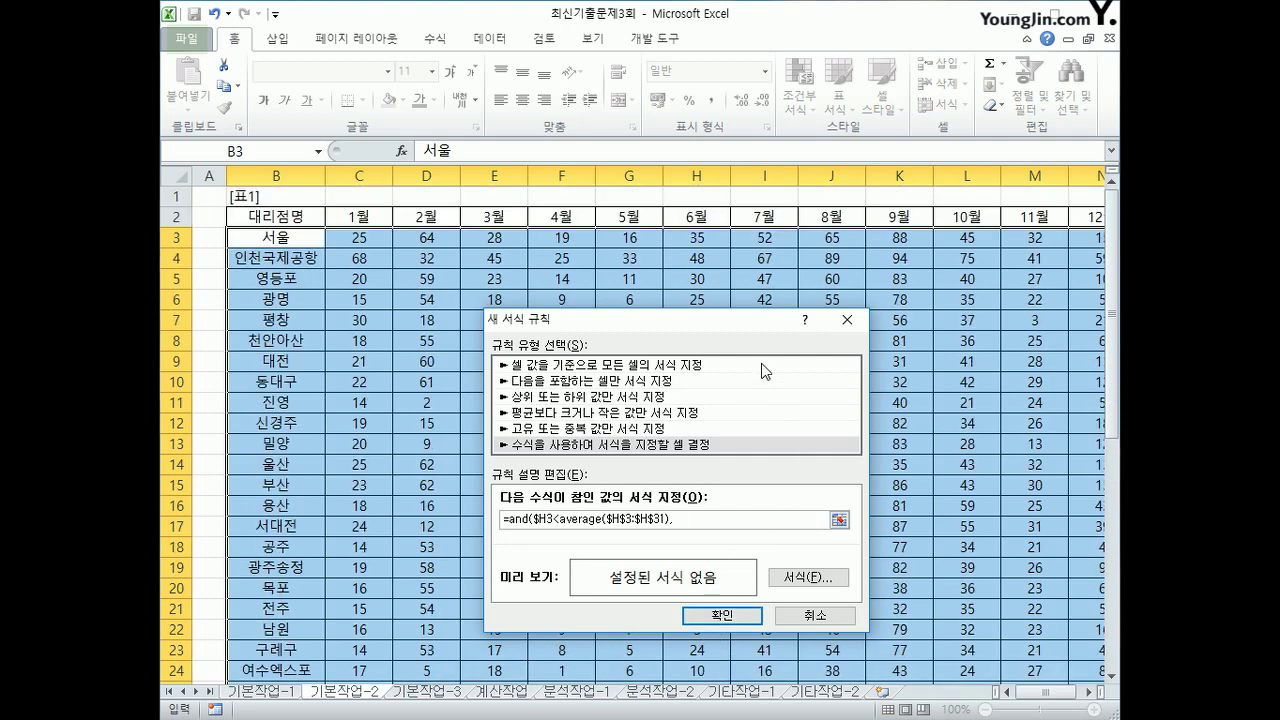
Step: Add the second test $I3<AVERAGE($I$3:$I$31) to the rule's AND formula and close it
click(748, 237)
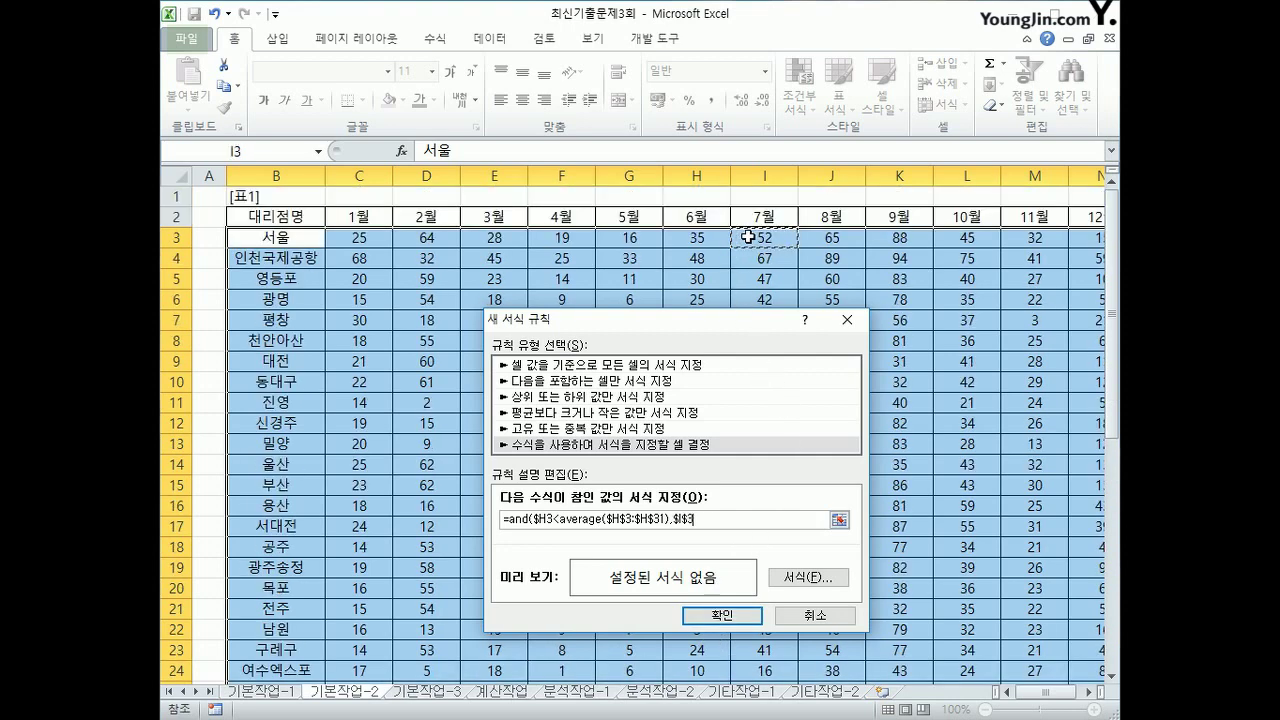
click(683, 520)
key(Delete)
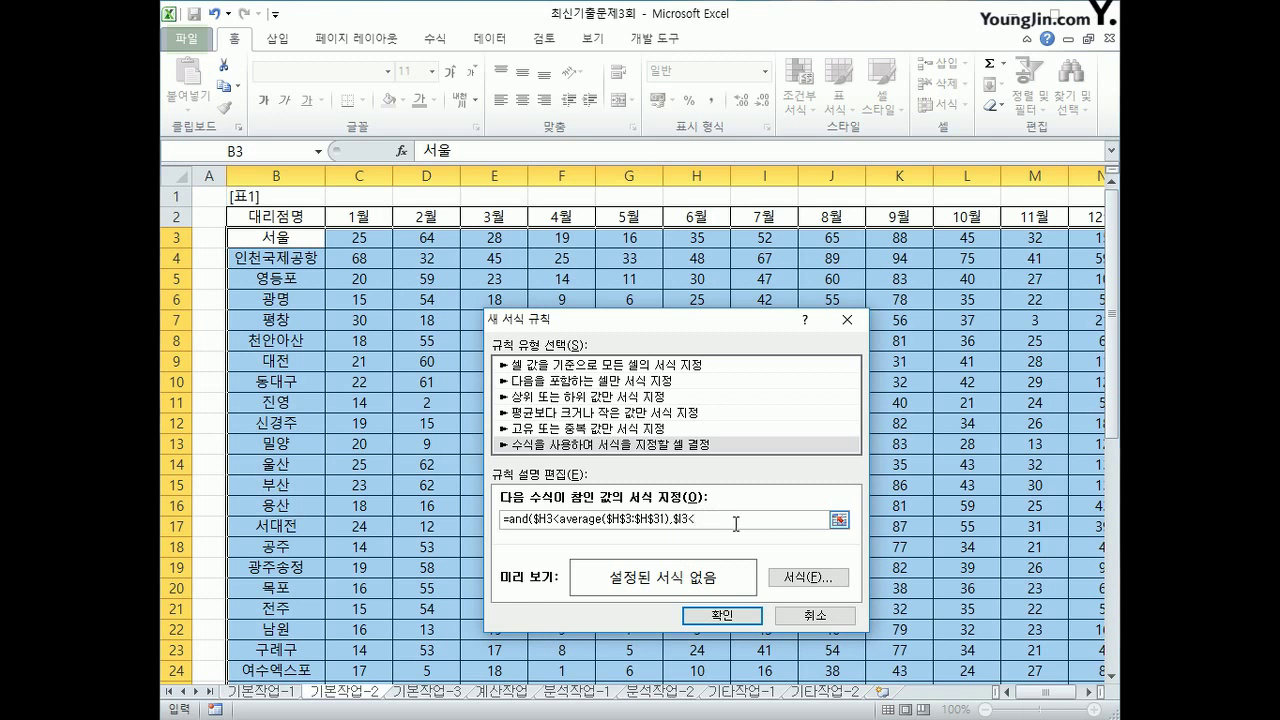
text(average()
drag(754, 238, 762, 650)
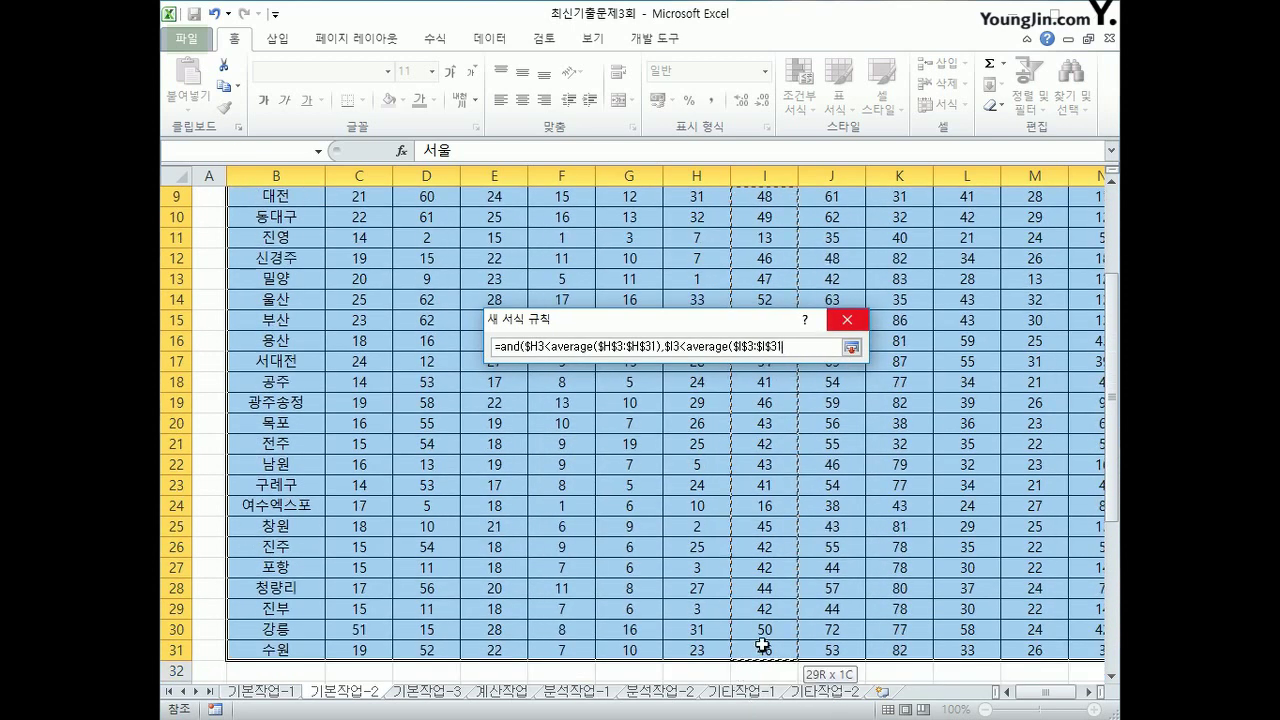
text())
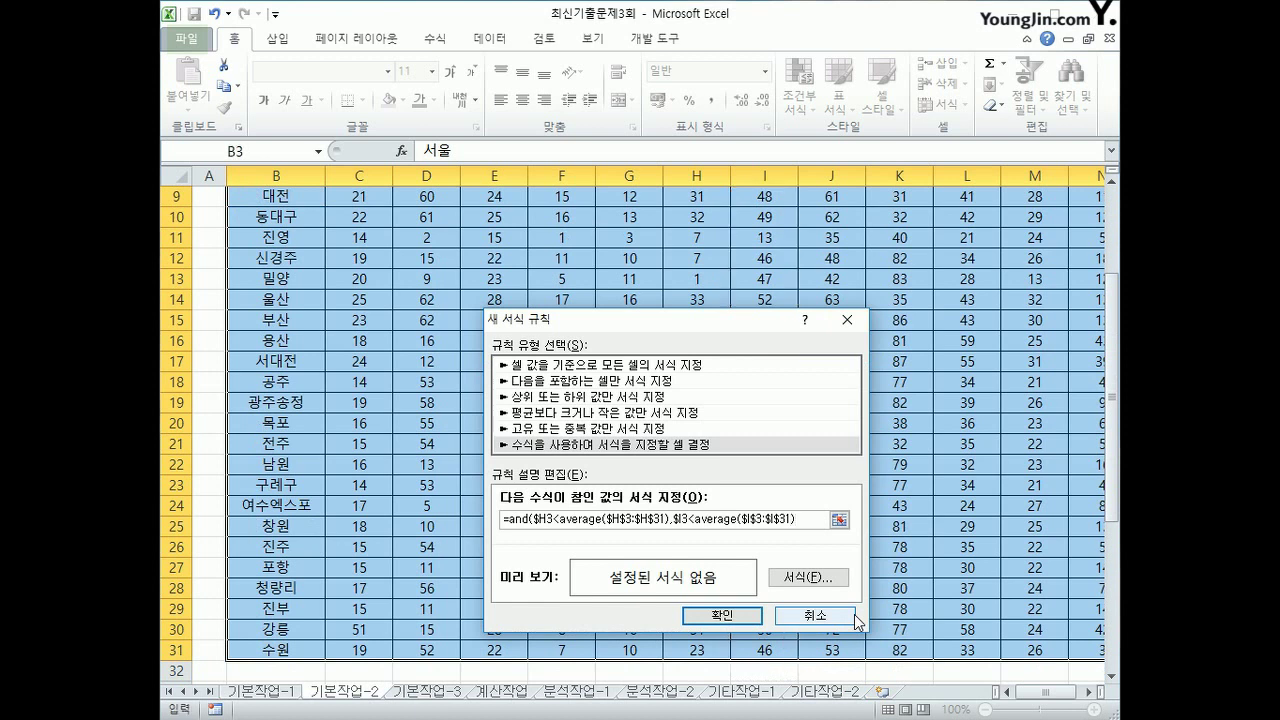
text())
Step: Set the rule's format to a bold (굵게) font in standard red and apply the conditional formatting to the table
click(836, 582)
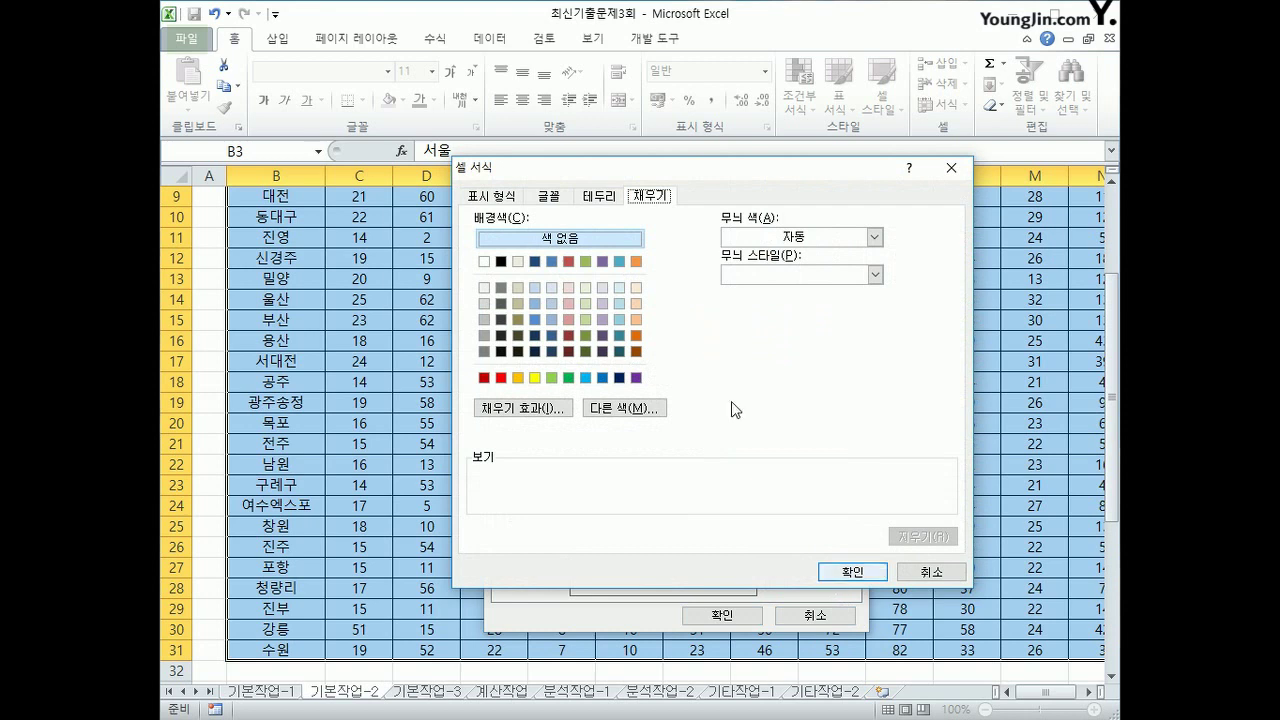
click(513, 199)
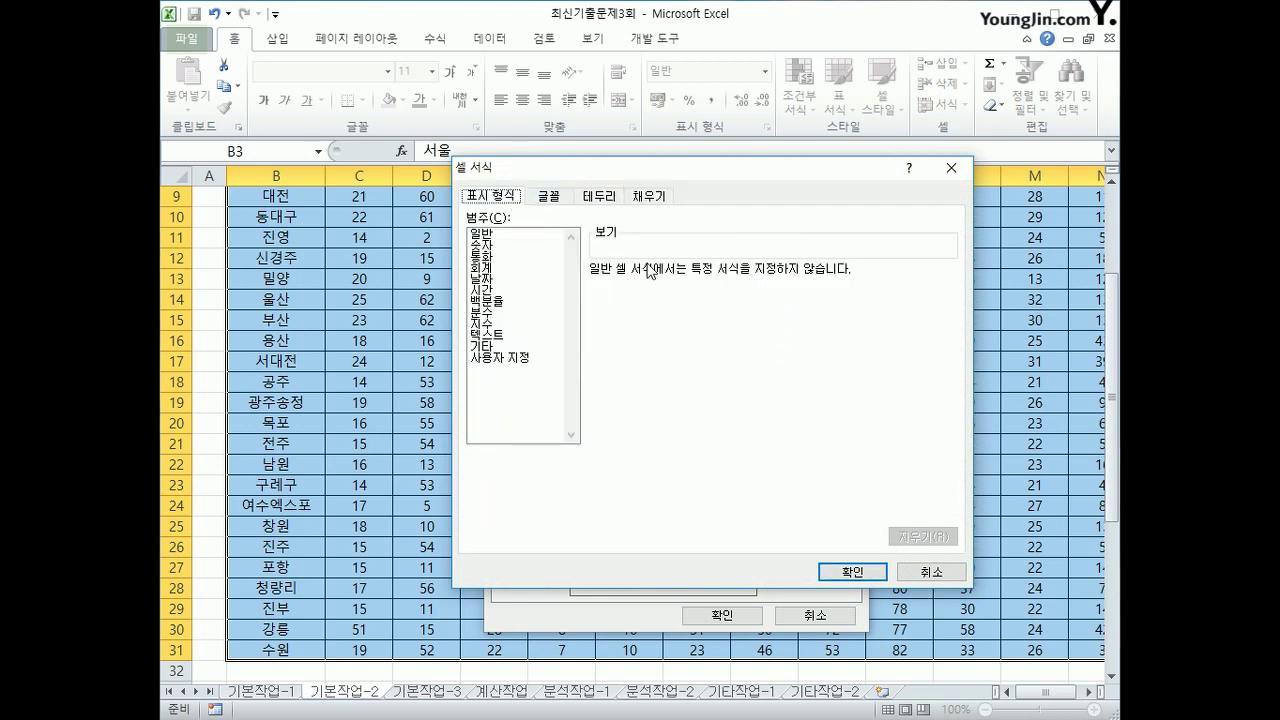
click(565, 200)
click(792, 276)
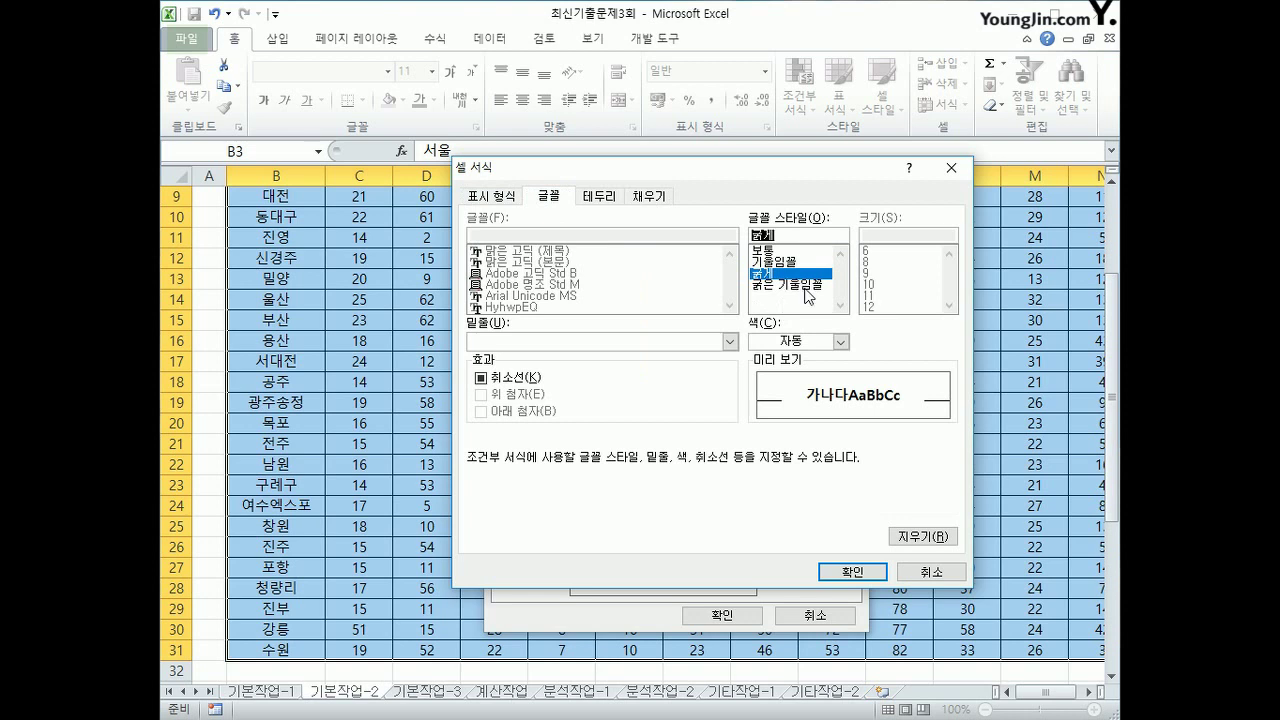
click(841, 341)
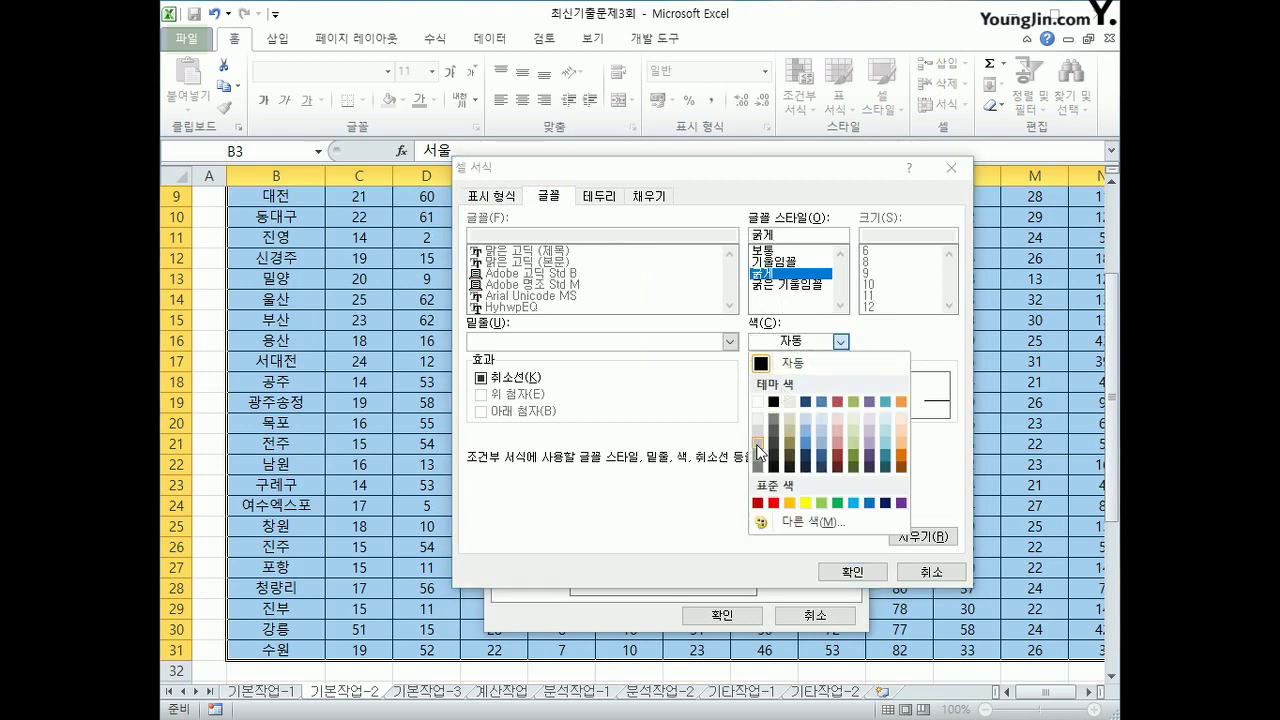
click(773, 503)
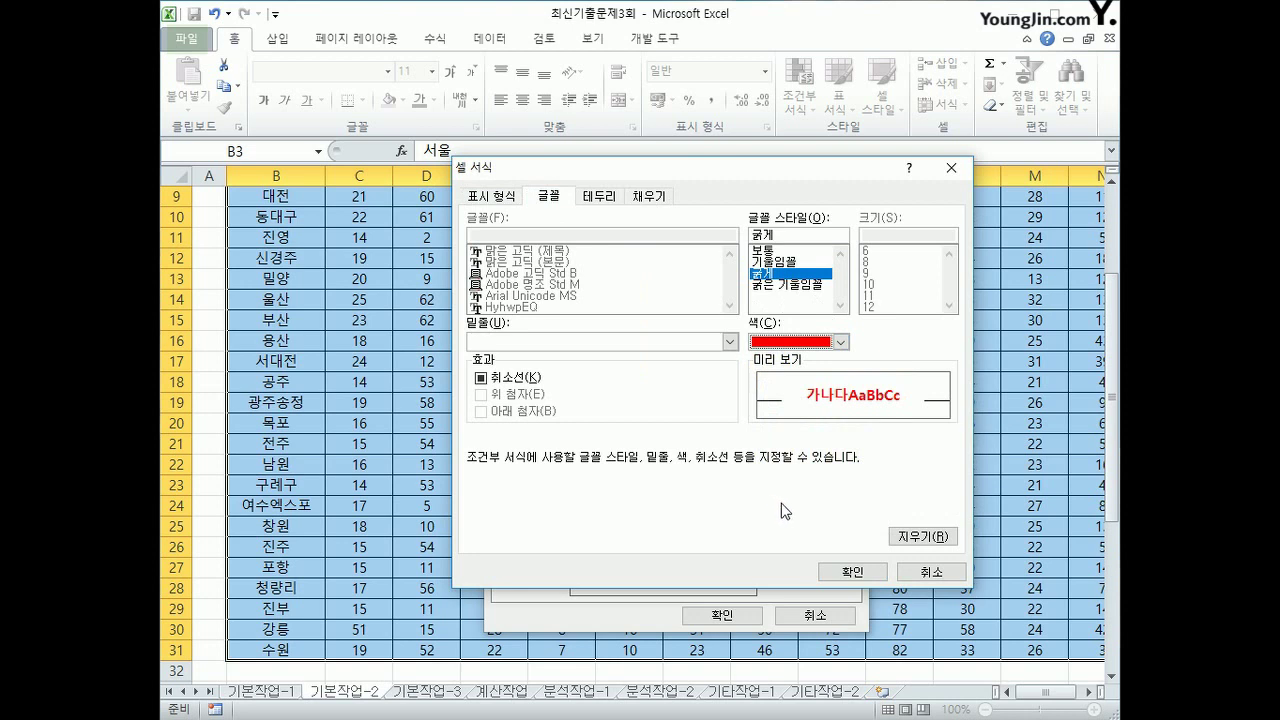
click(840, 568)
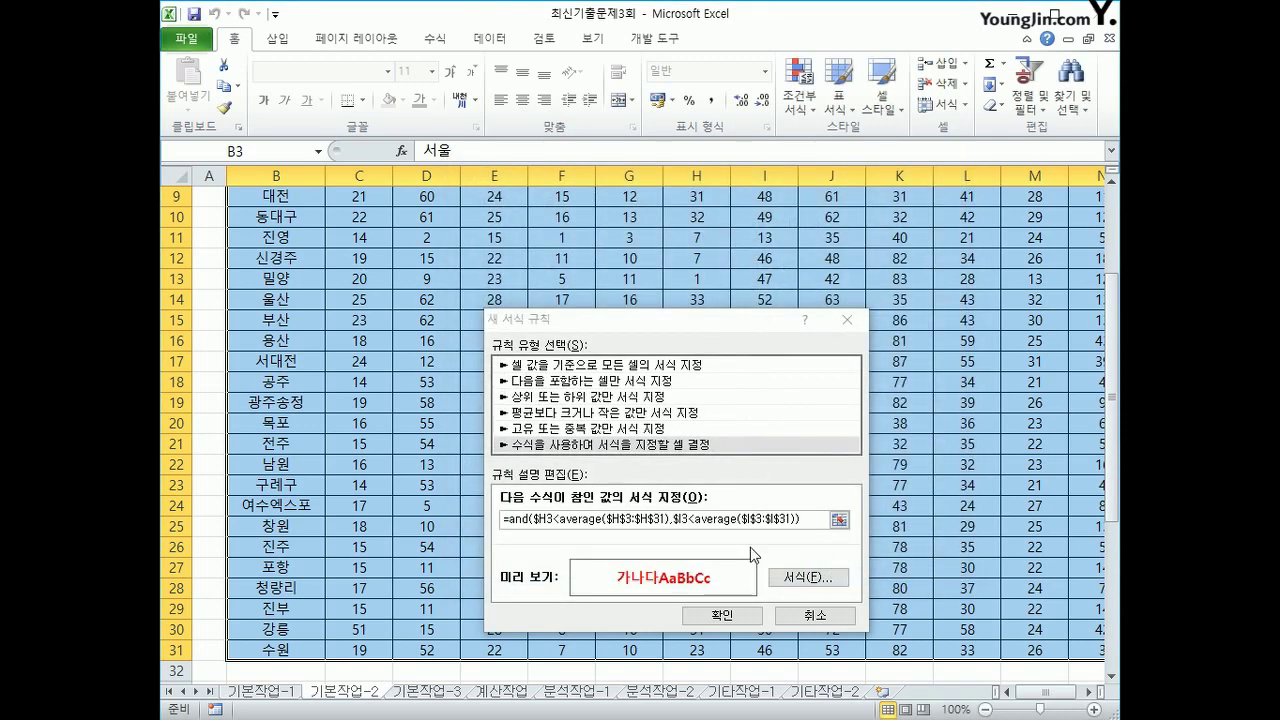
click(729, 617)
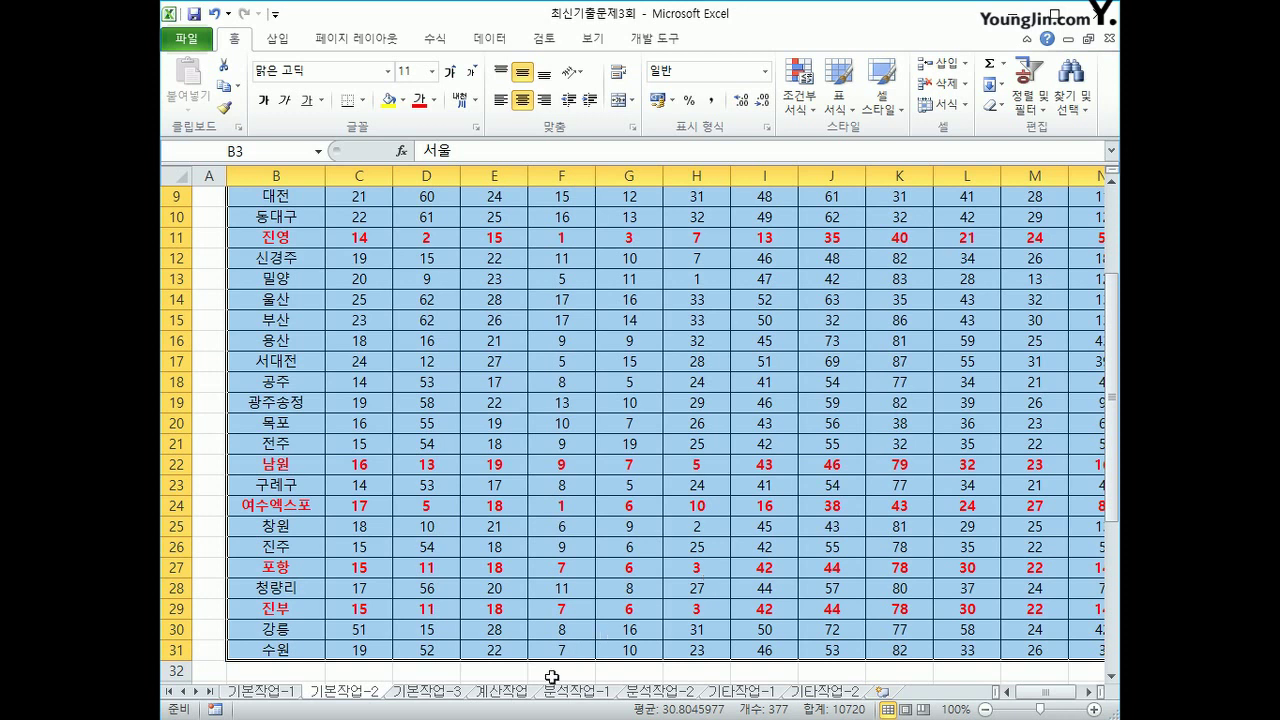
Step: Turn off the 잠금 protection attribute for all cells on the 기본작업-3 sheet
click(457, 697)
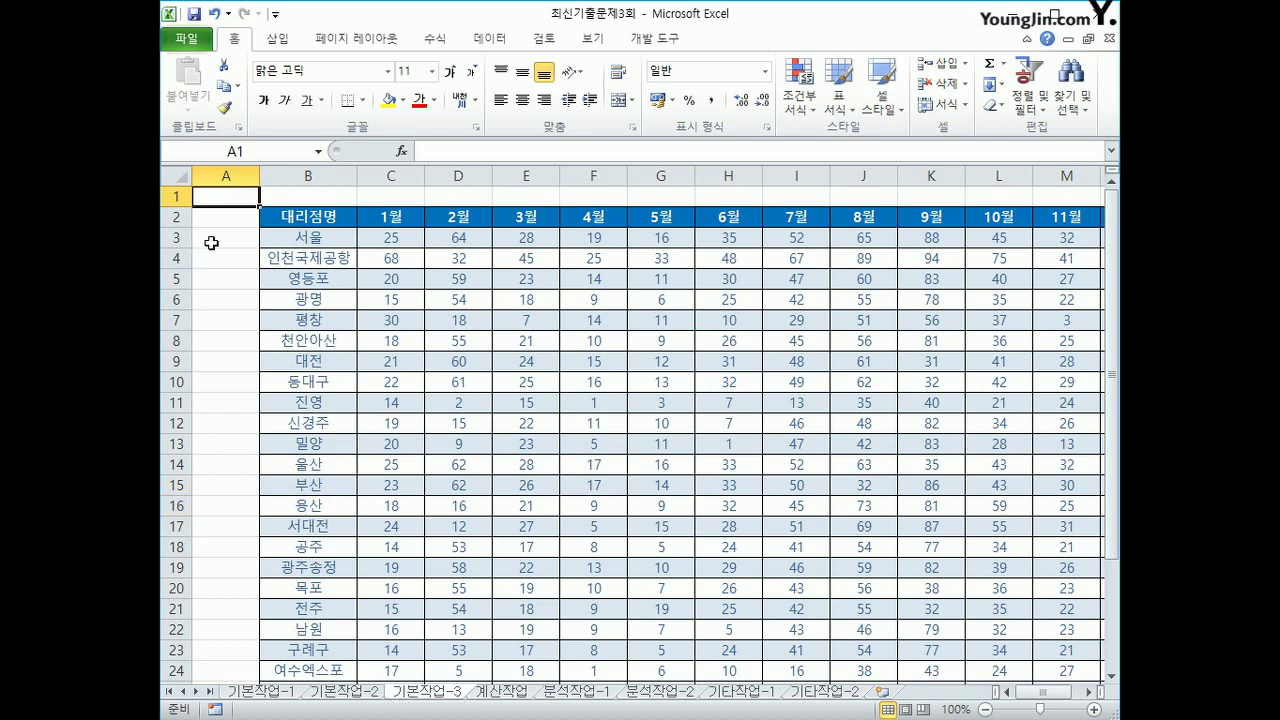
click(182, 180)
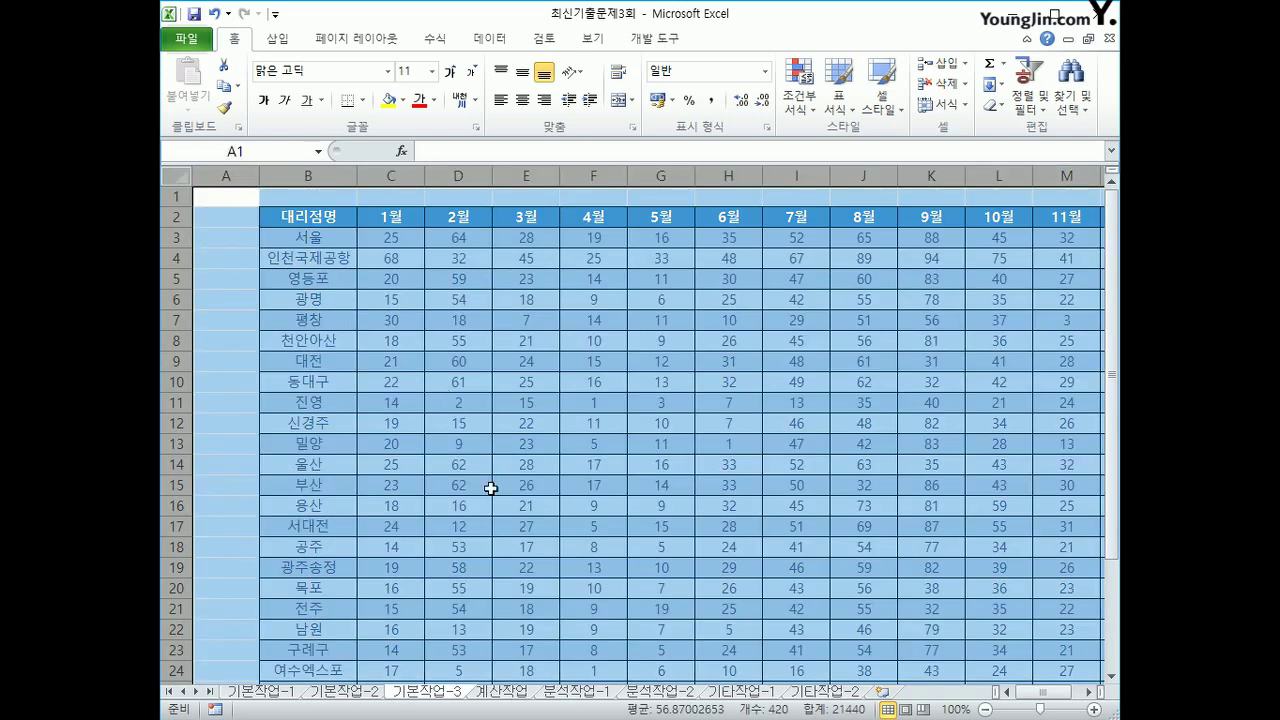
right_click(521, 385)
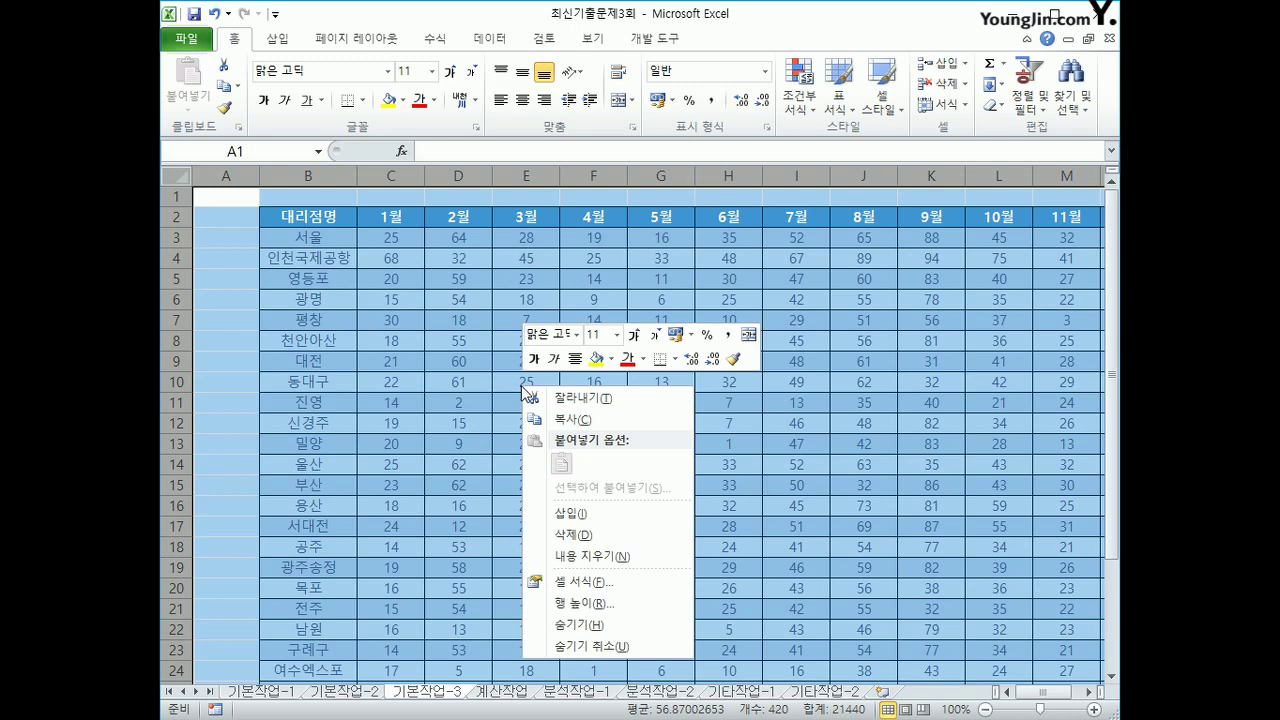
click(612, 585)
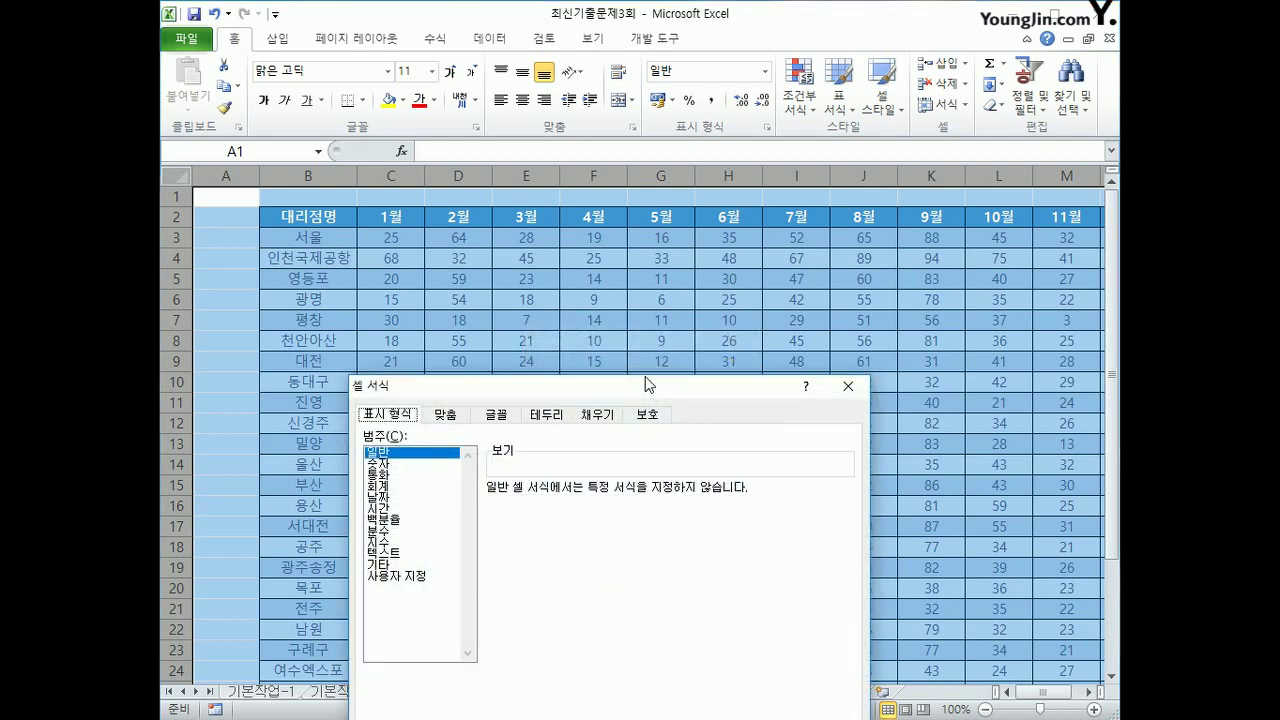
drag(645, 380, 679, 184)
click(682, 218)
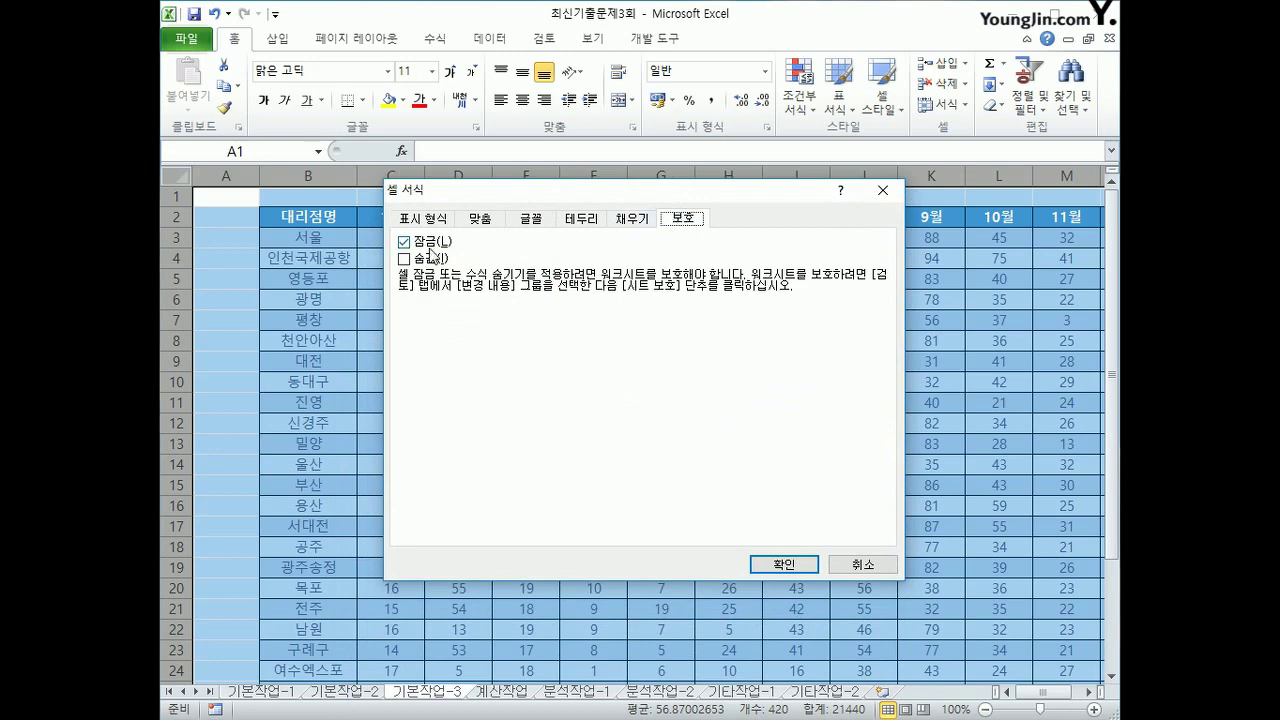
click(424, 242)
click(780, 565)
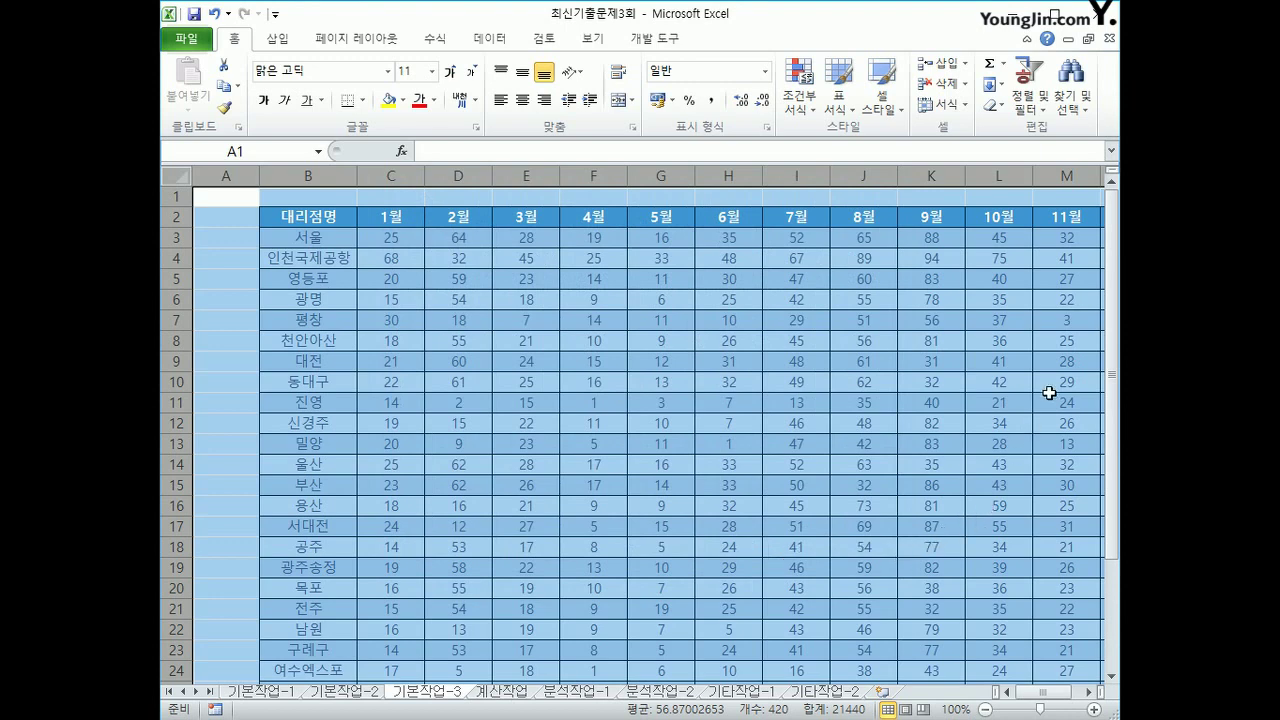
Step: Turn on the 잠금 and 숨김 protection attributes for the 합계 formulas in O3:O31
click(1085, 686)
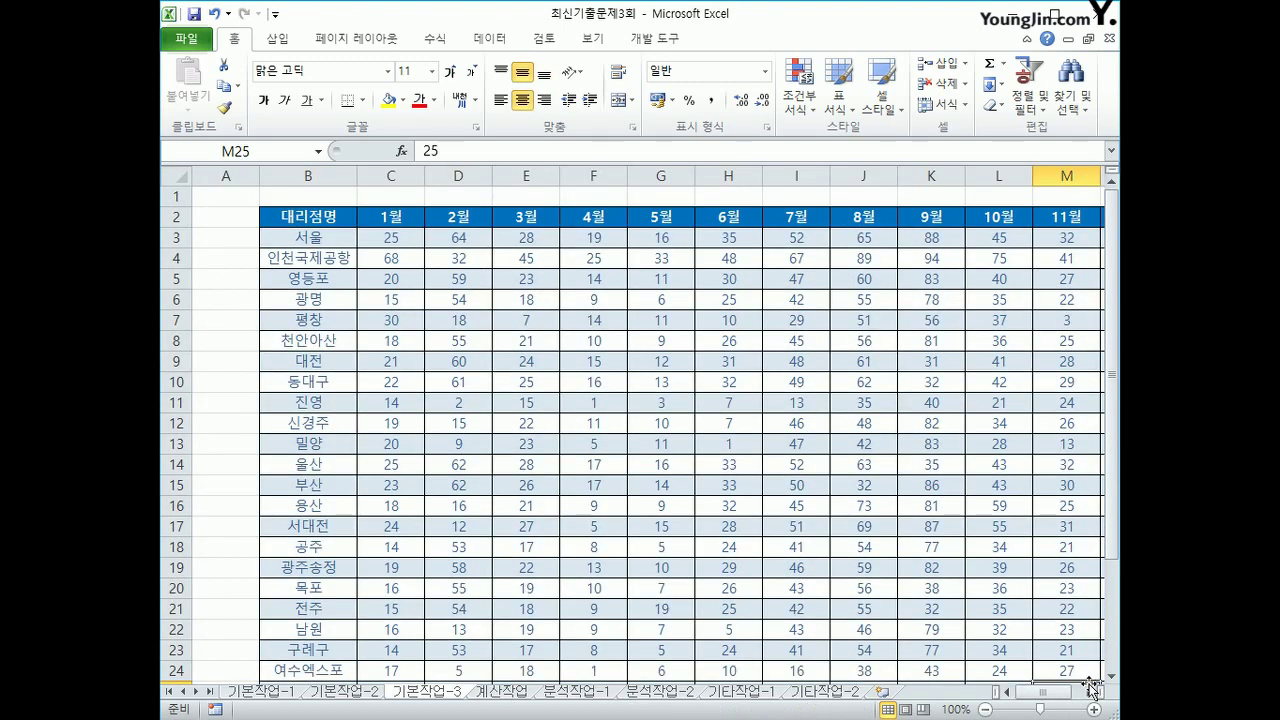
click(1090, 691)
click(1090, 691)
click(1090, 691)
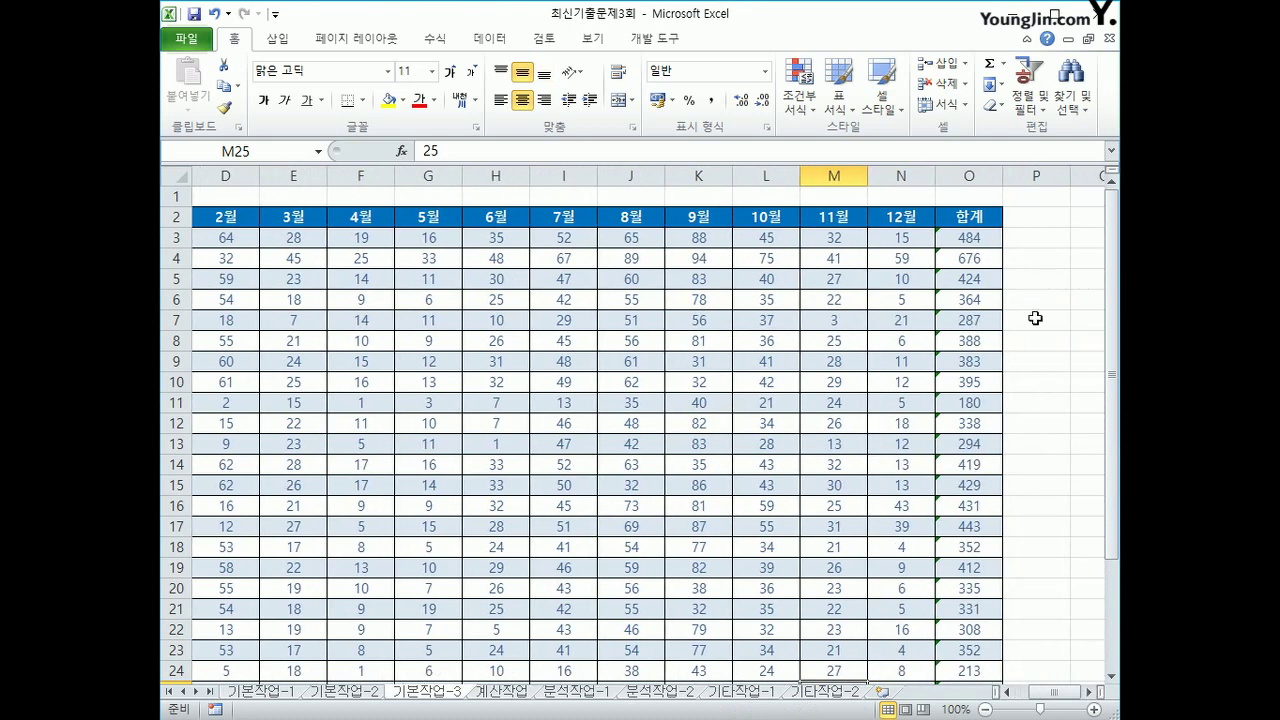
click(980, 236)
drag(980, 236, 970, 648)
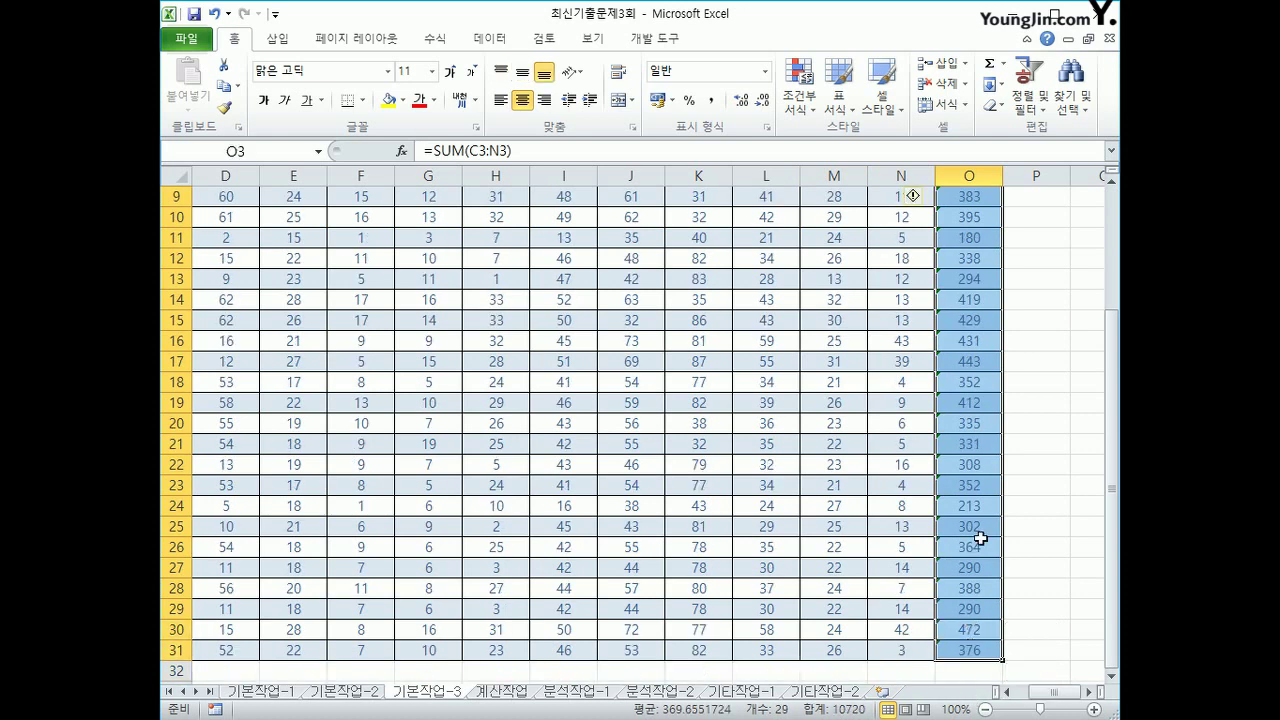
right_click(975, 447)
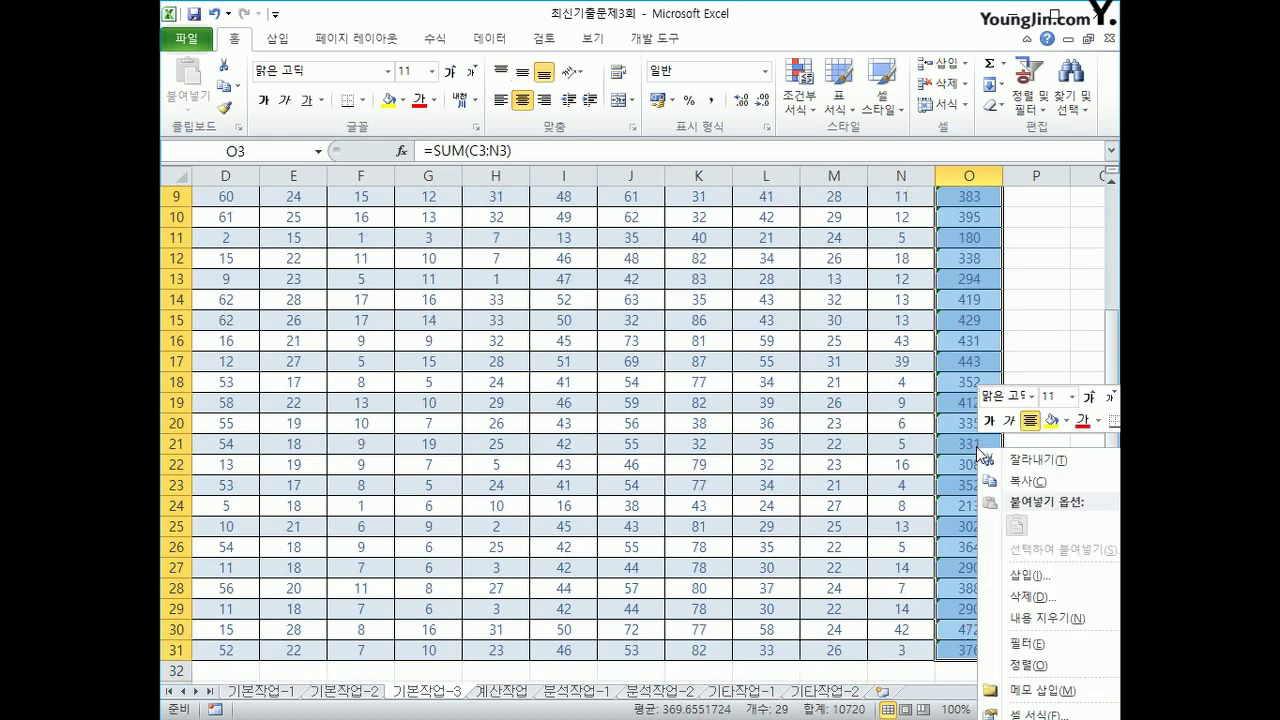
click(1028, 713)
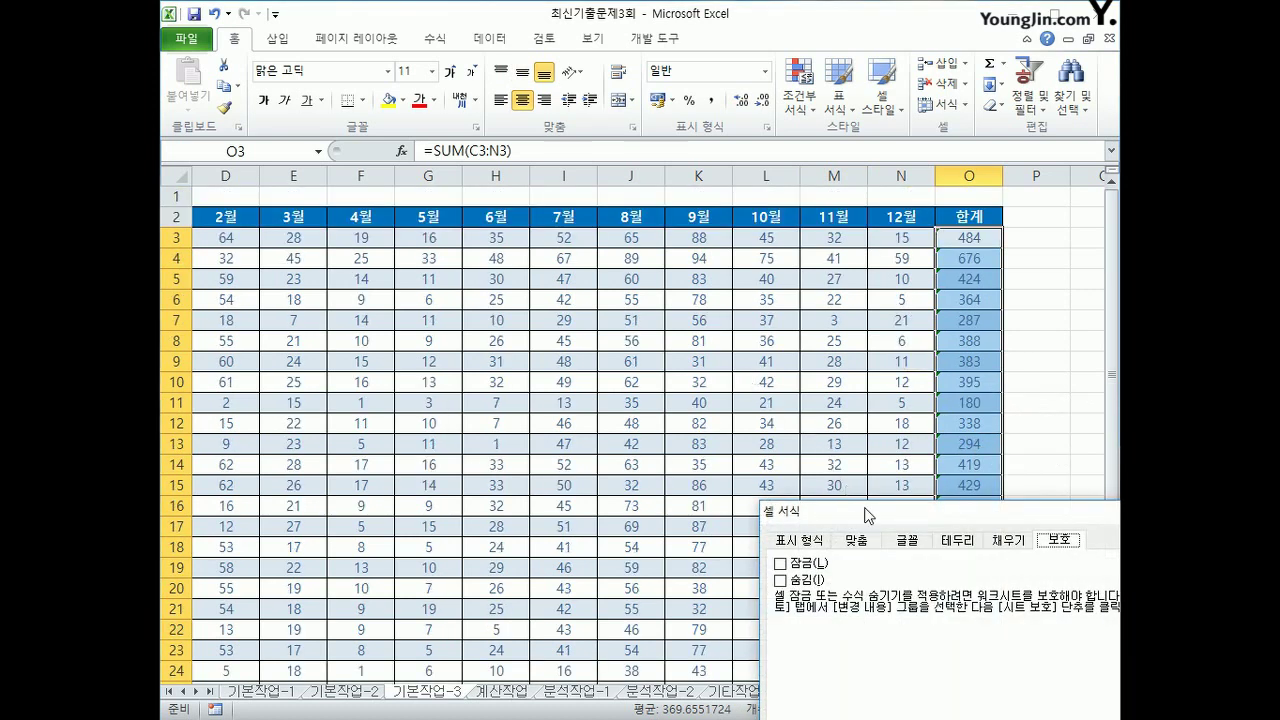
drag(866, 515, 575, 160)
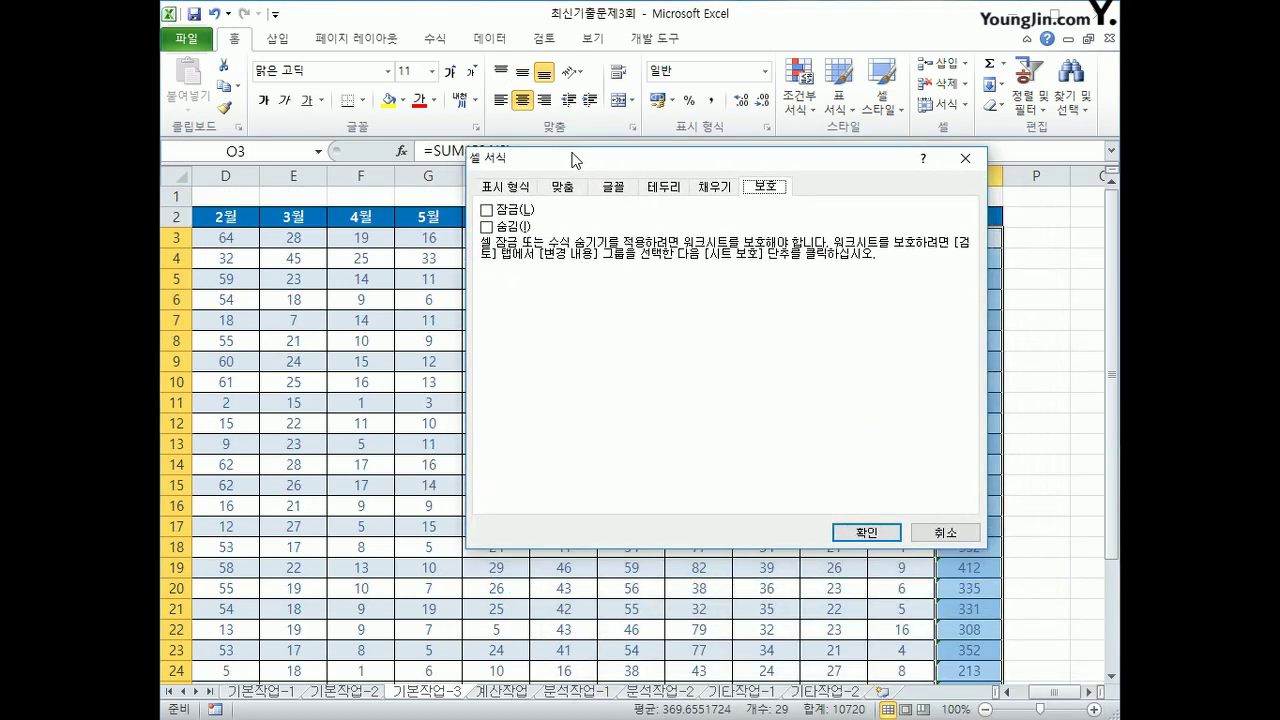
click(512, 214)
click(514, 227)
click(866, 533)
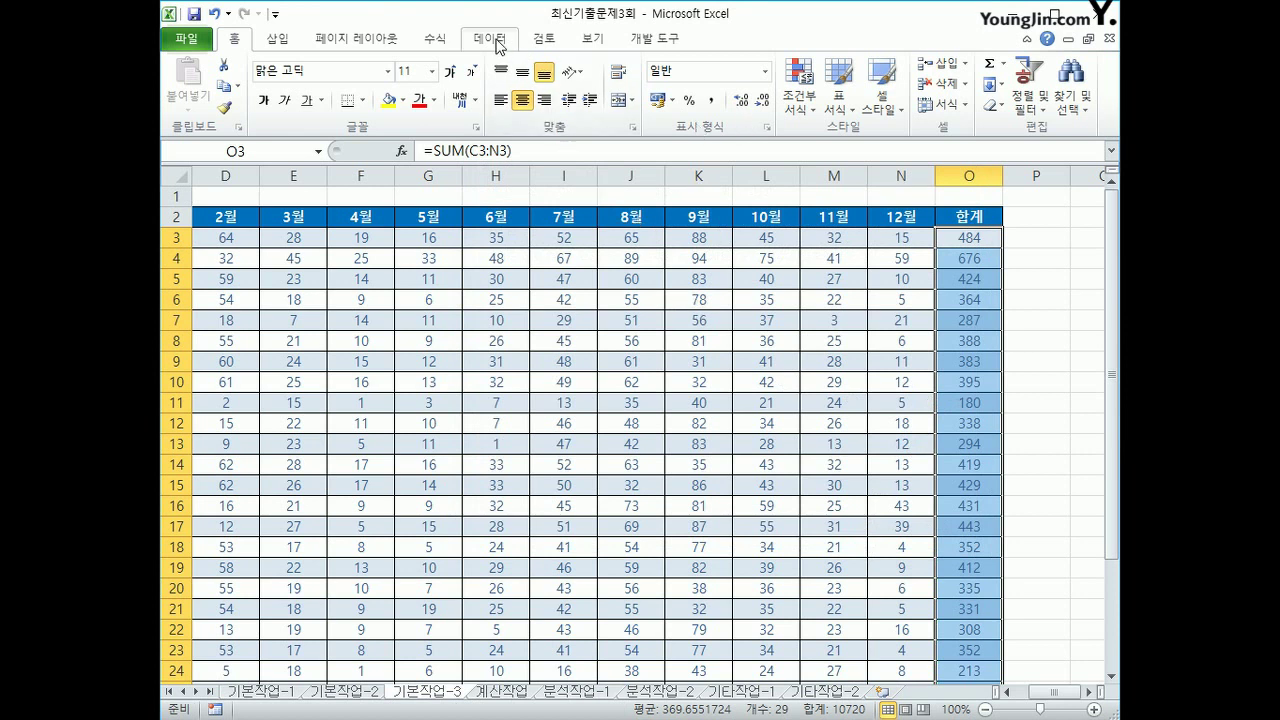
Step: Protect the sheet with 셀 서식 additionally allowed, and protect the workbook's 구조, both without a password
click(546, 40)
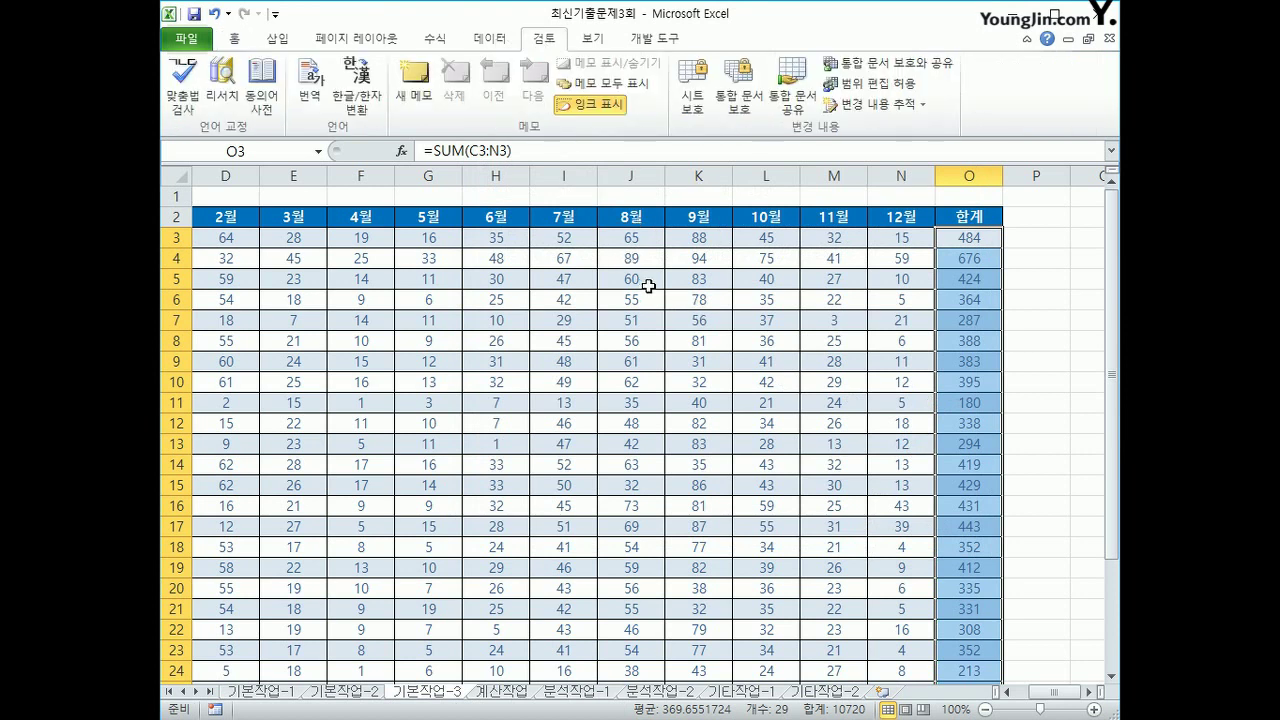
click(690, 100)
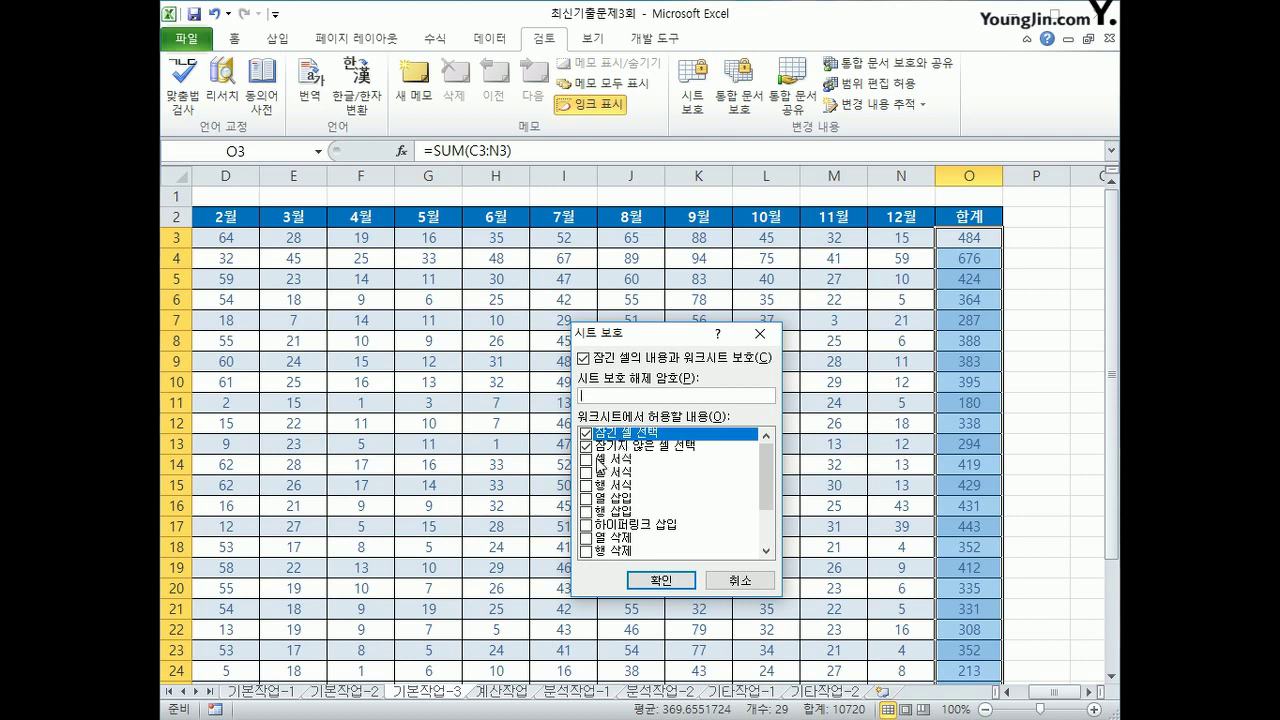
click(586, 461)
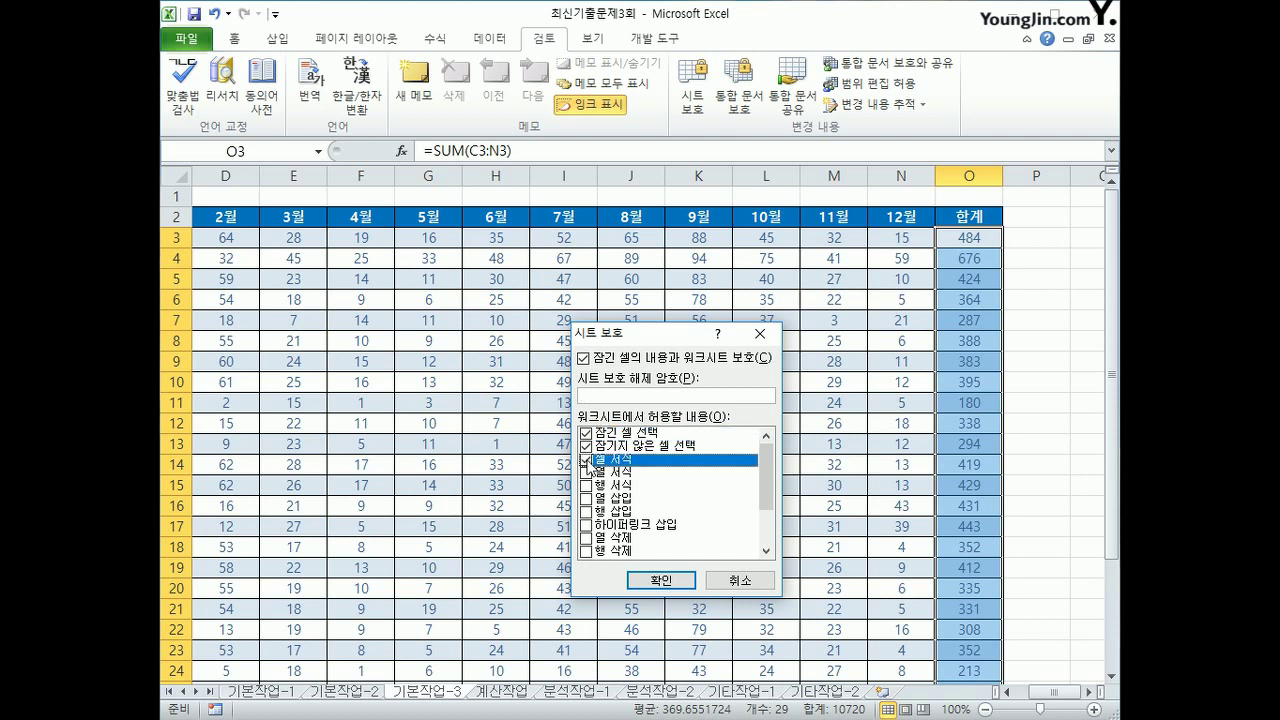
click(656, 583)
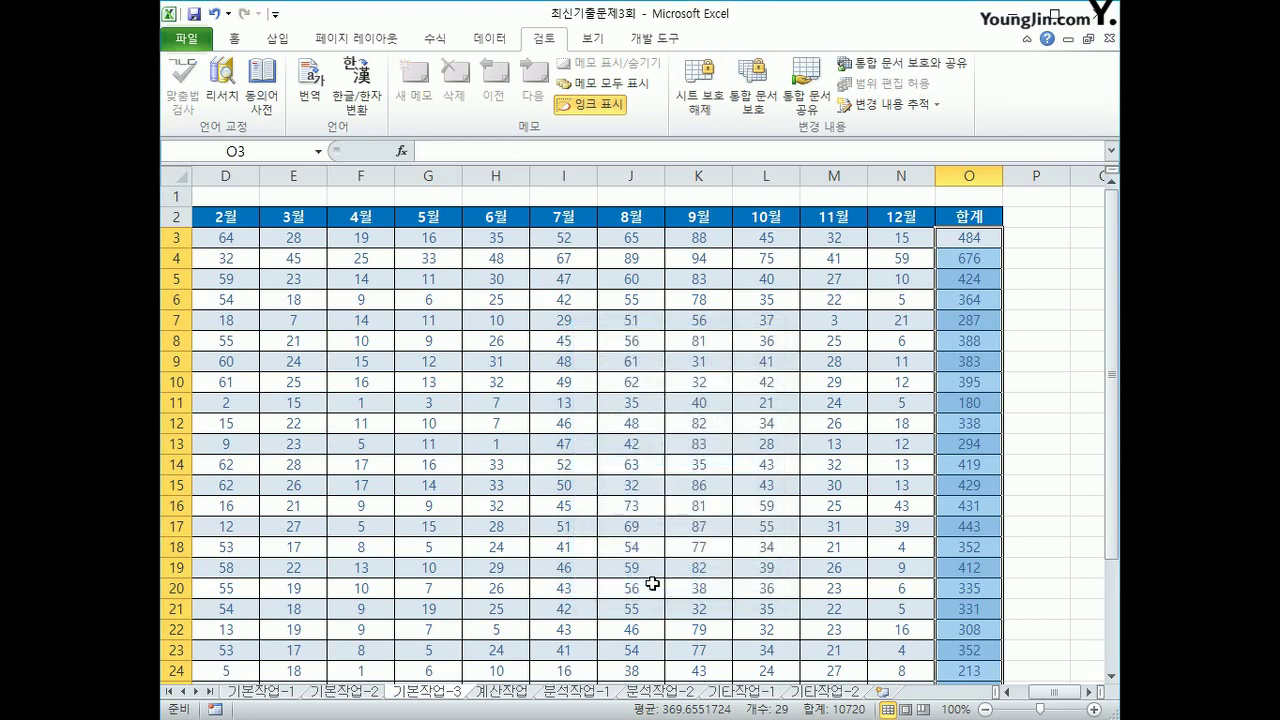
click(772, 90)
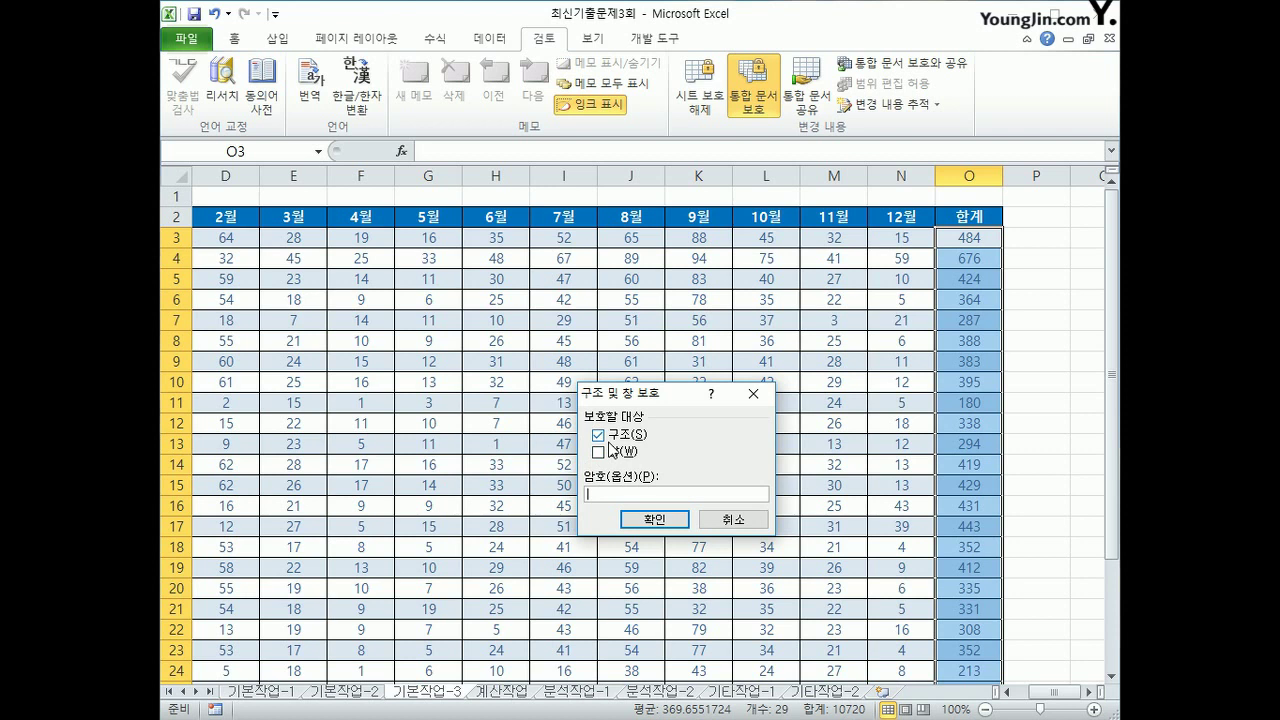
click(627, 521)
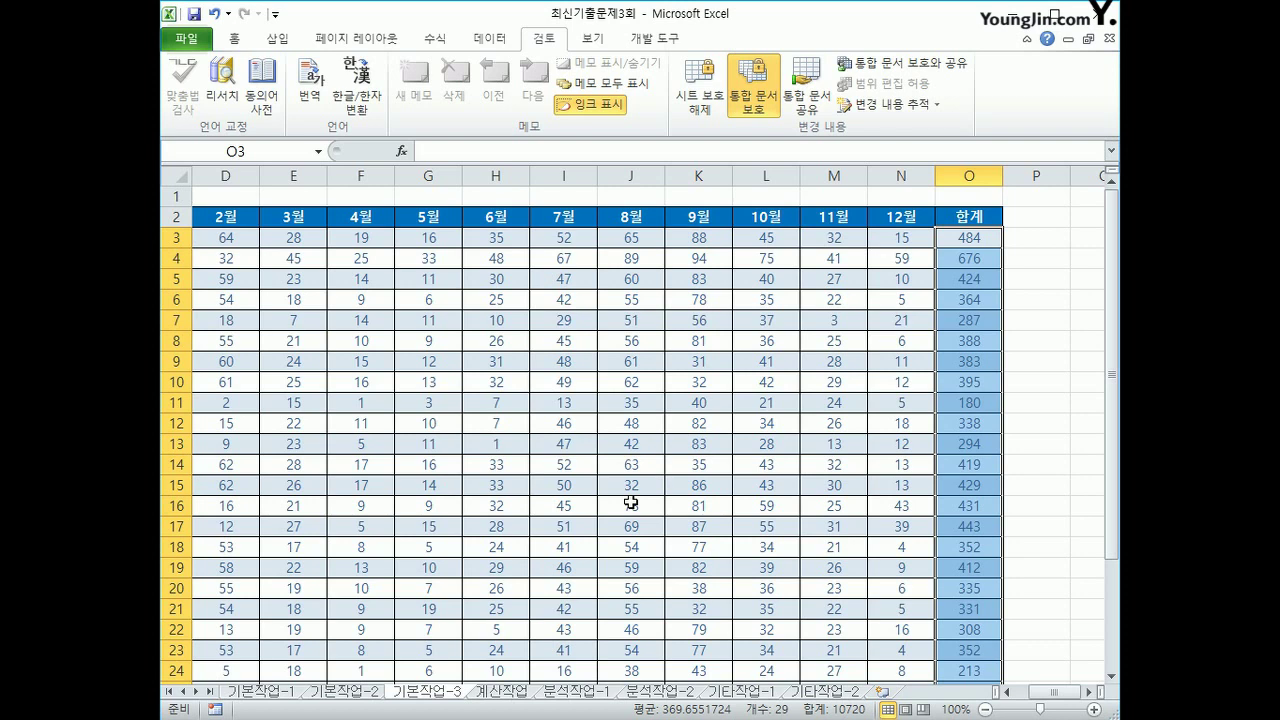
Step: On the 계산작업 sheet, examine how 표1's 청약지역 entries relate to the 지역코드 values in 표2 for the 청약번호 column
click(509, 689)
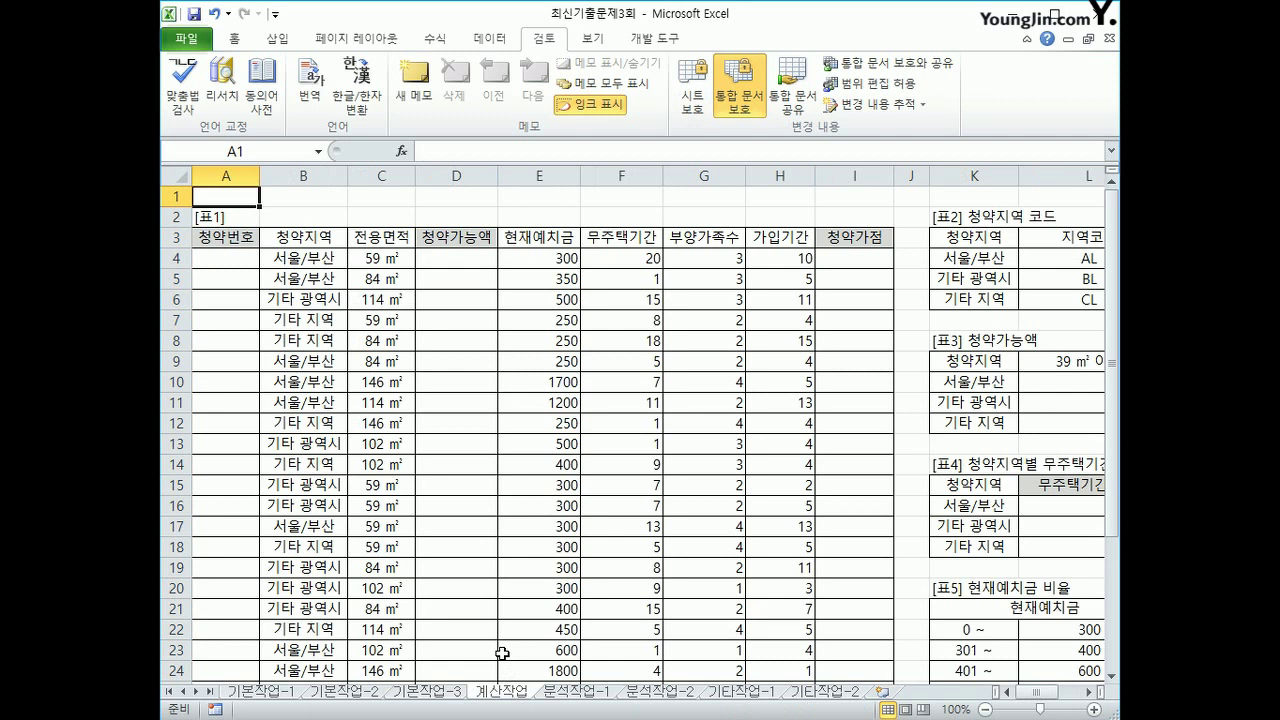
click(291, 256)
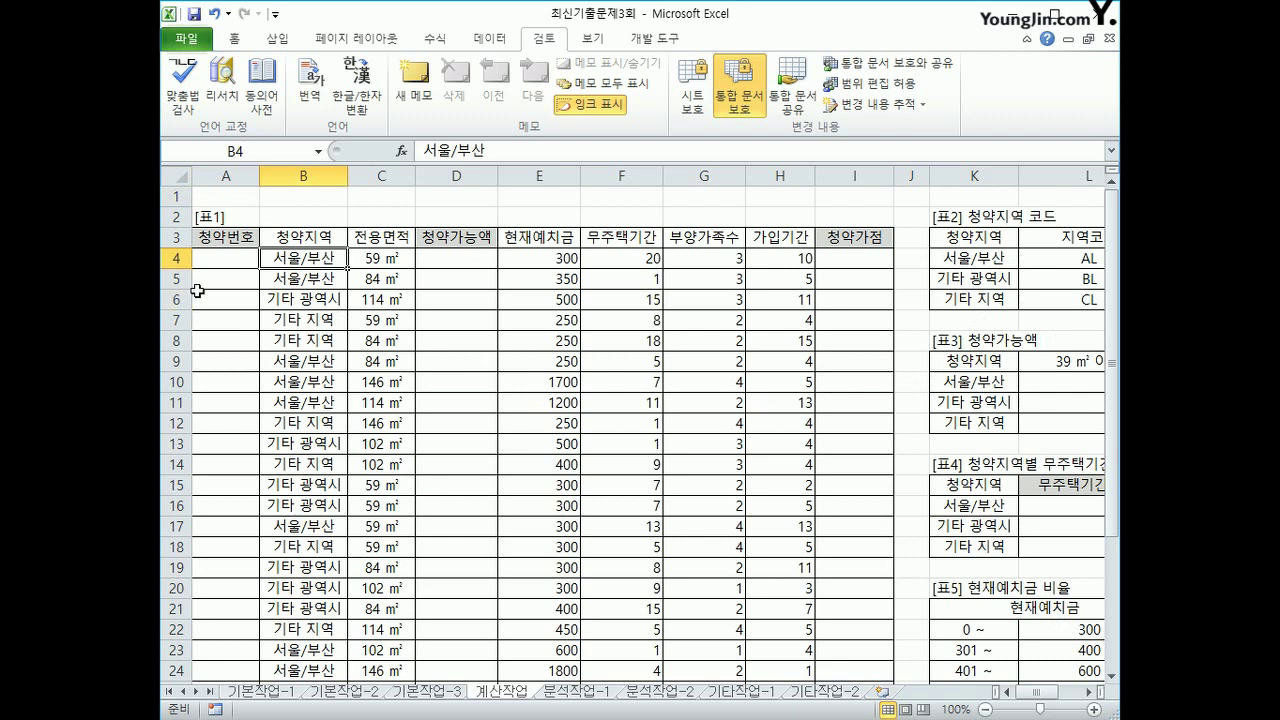
click(206, 259)
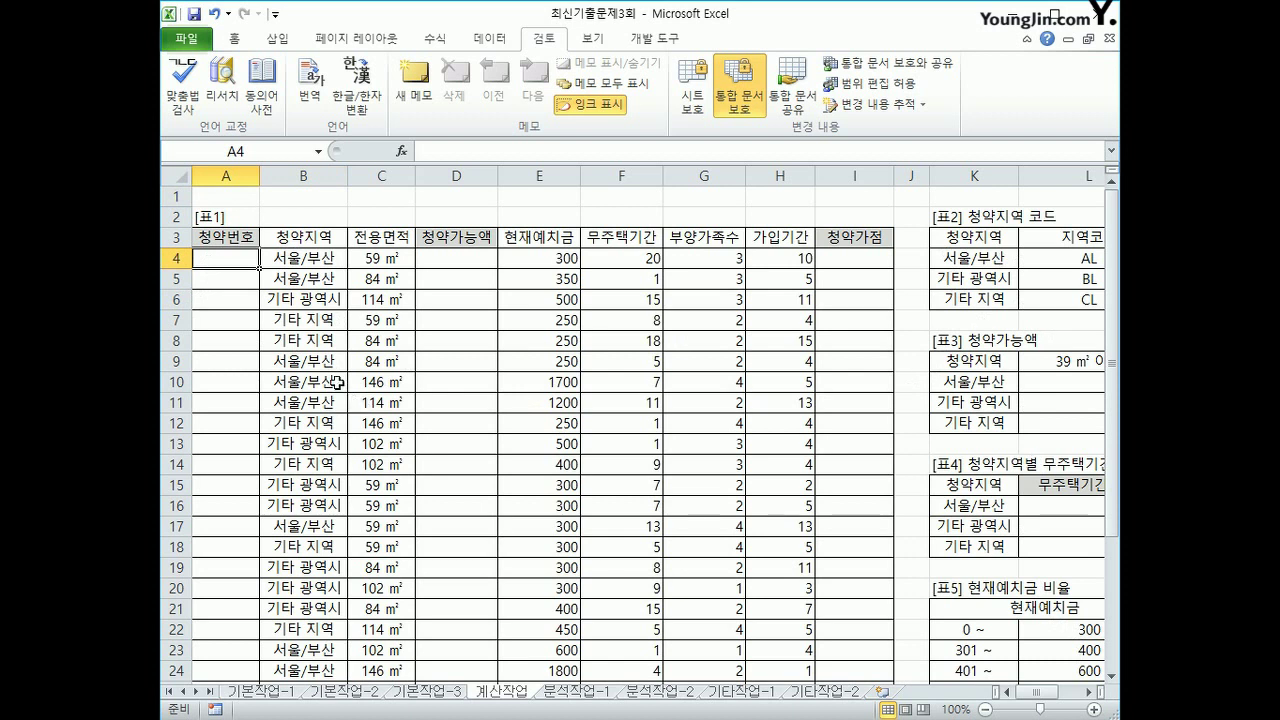
click(319, 258)
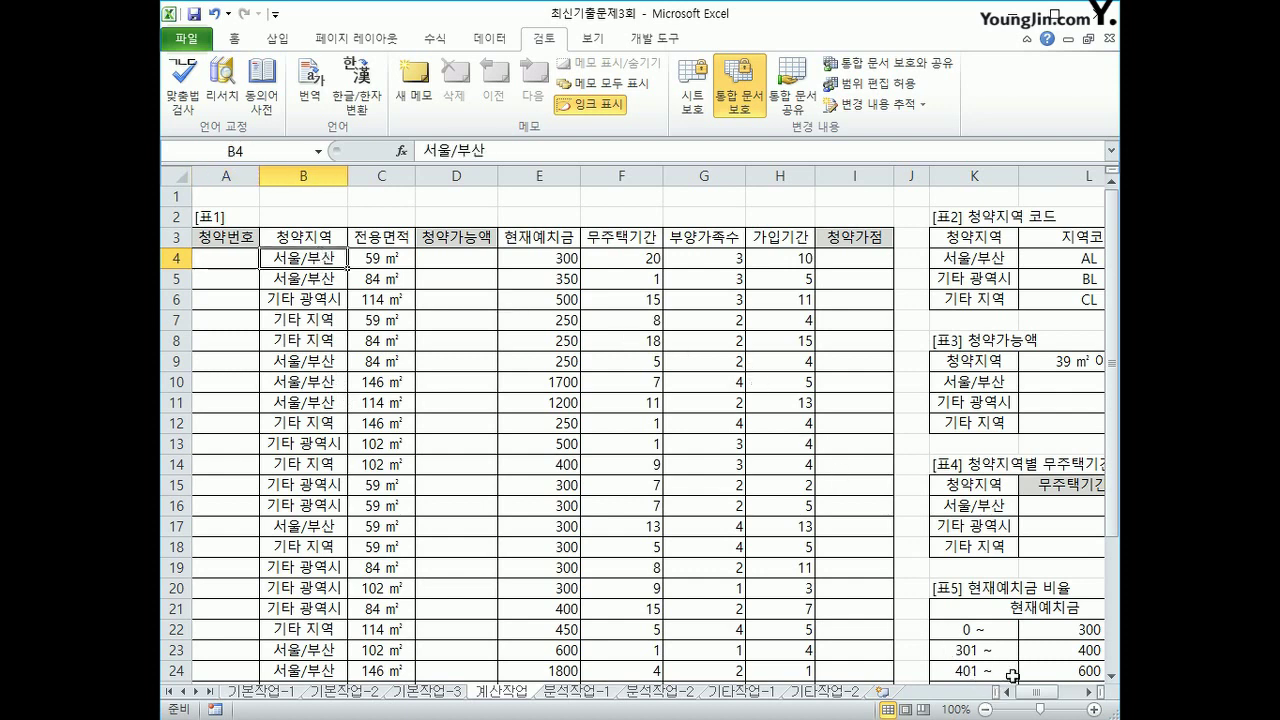
click(1088, 692)
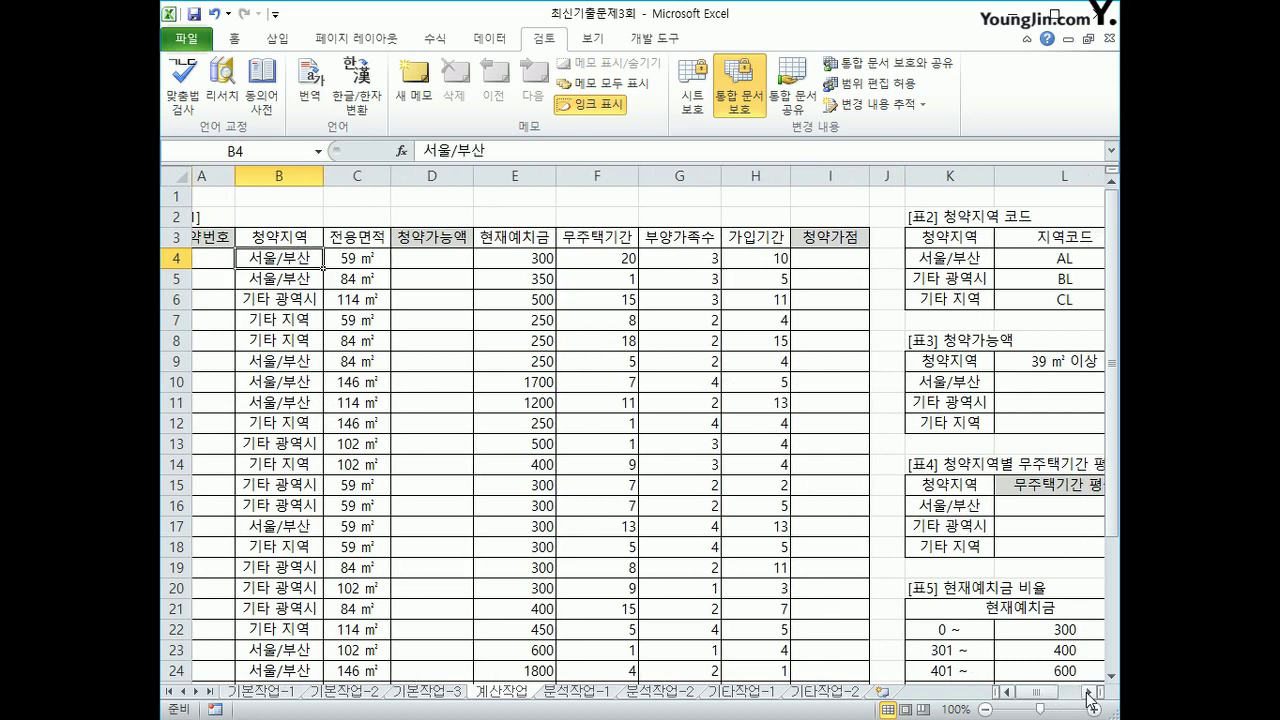
click(1091, 700)
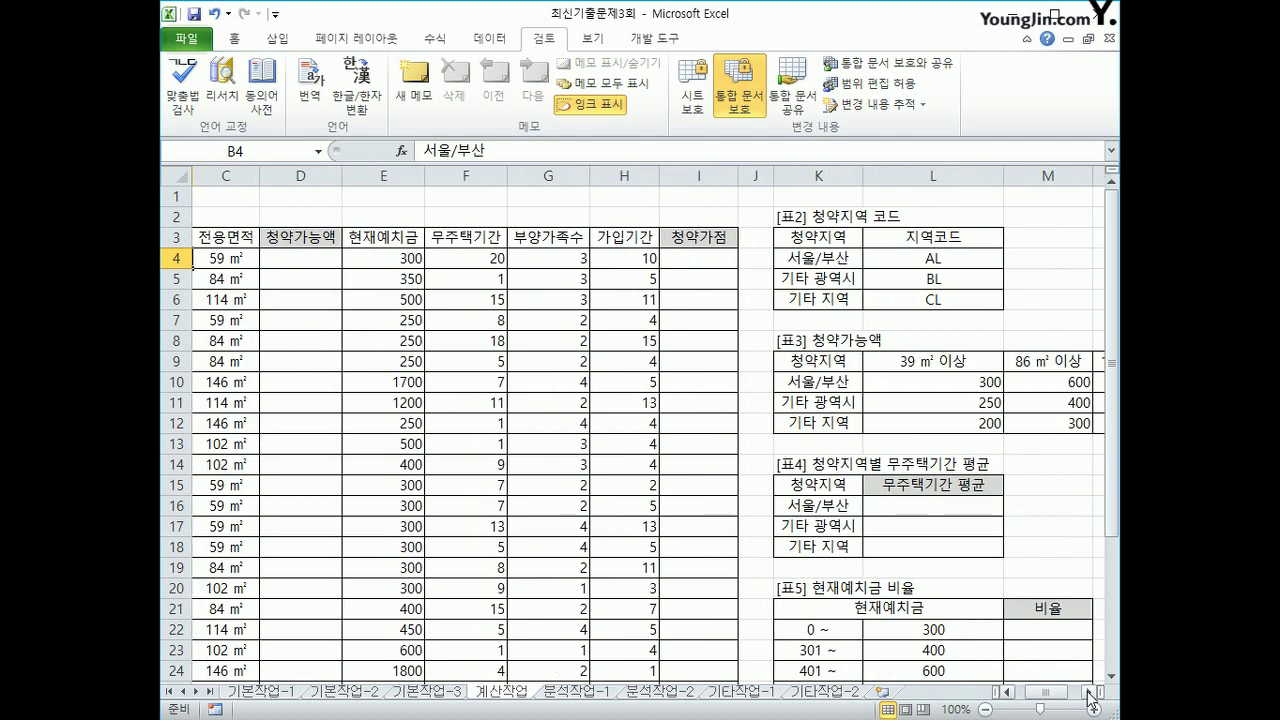
click(932, 280)
click(943, 299)
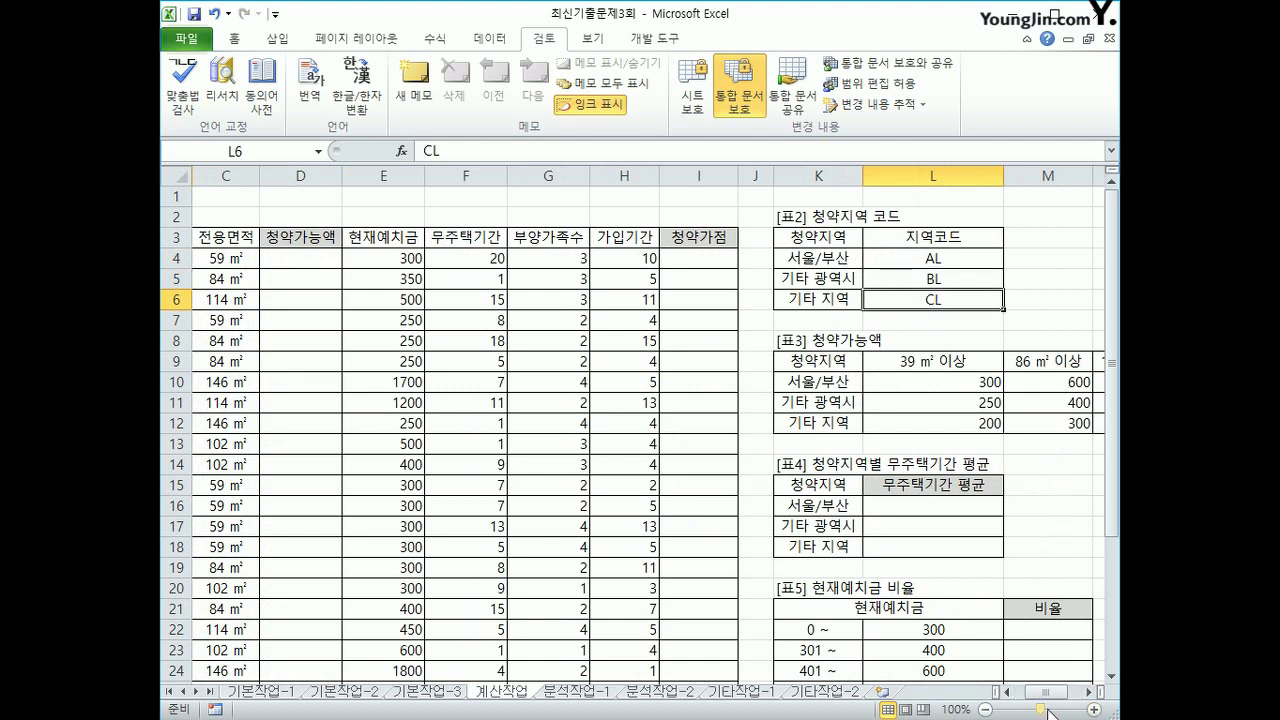
scroll(1047, 697, left, 2)
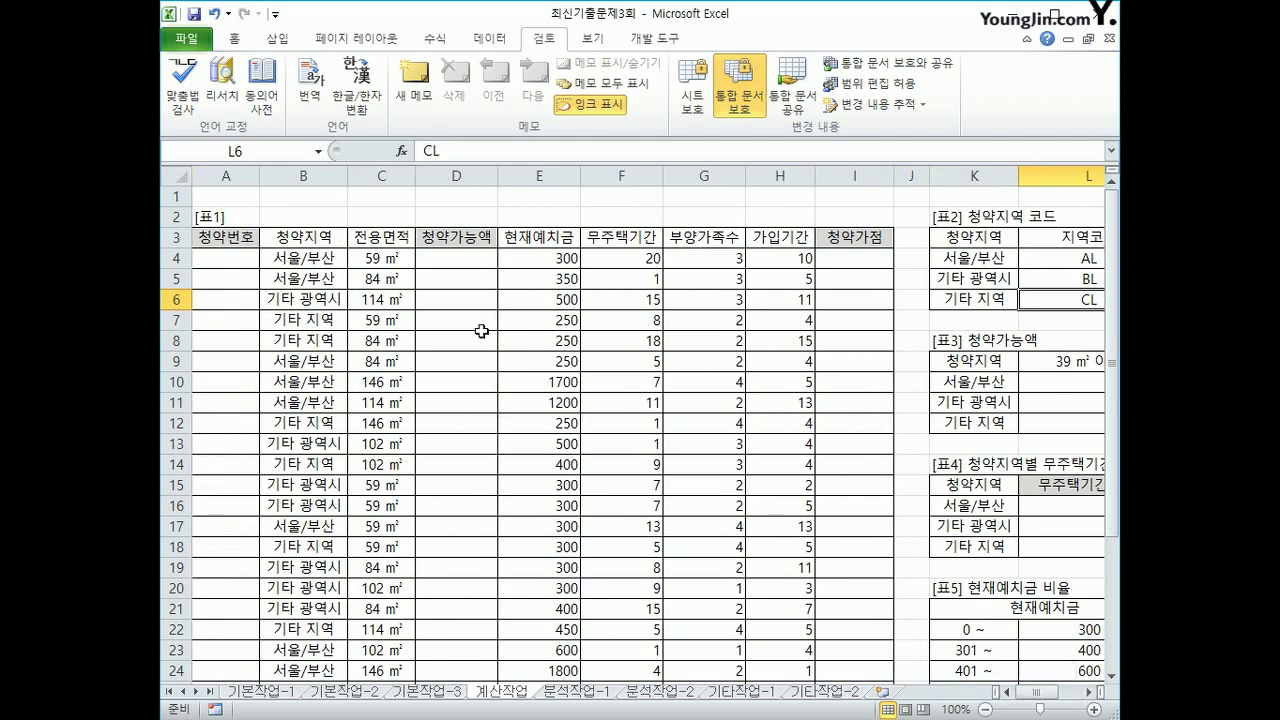
click(224, 261)
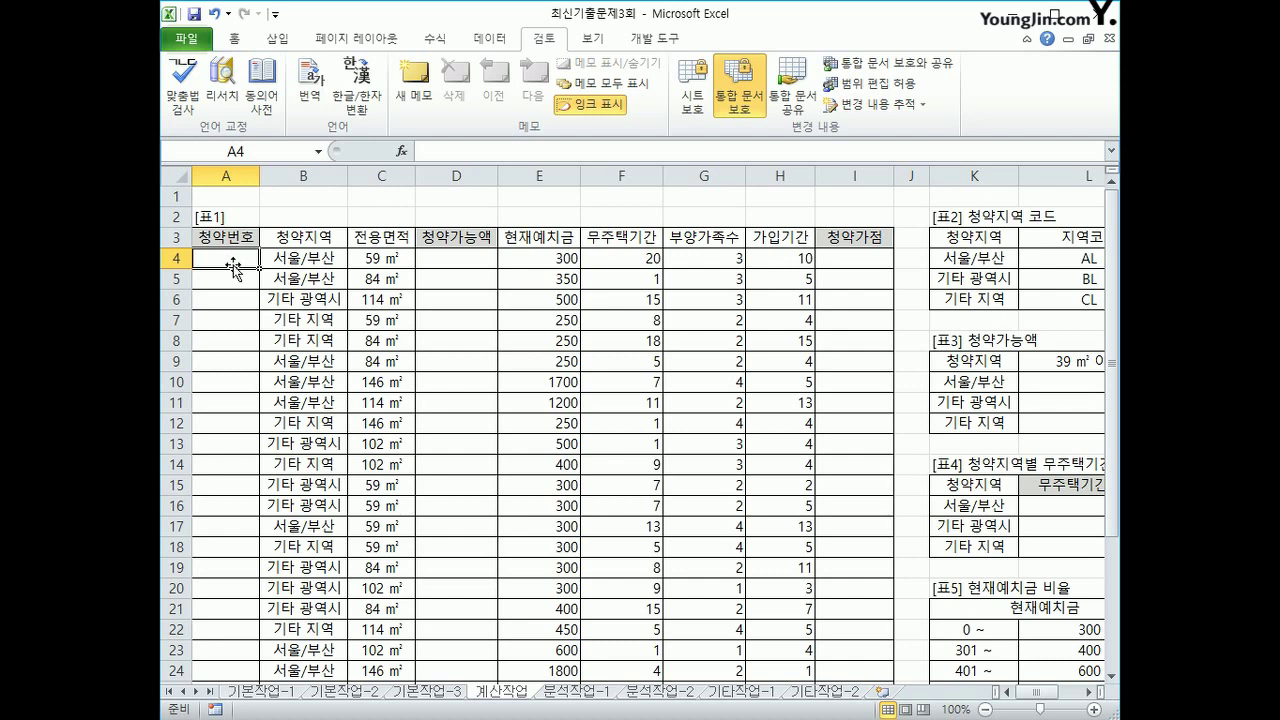
Step: In A4, begin a CONCATENATE formula whose first text is a VLOOKUP with B4 as the lookup value
text(=)
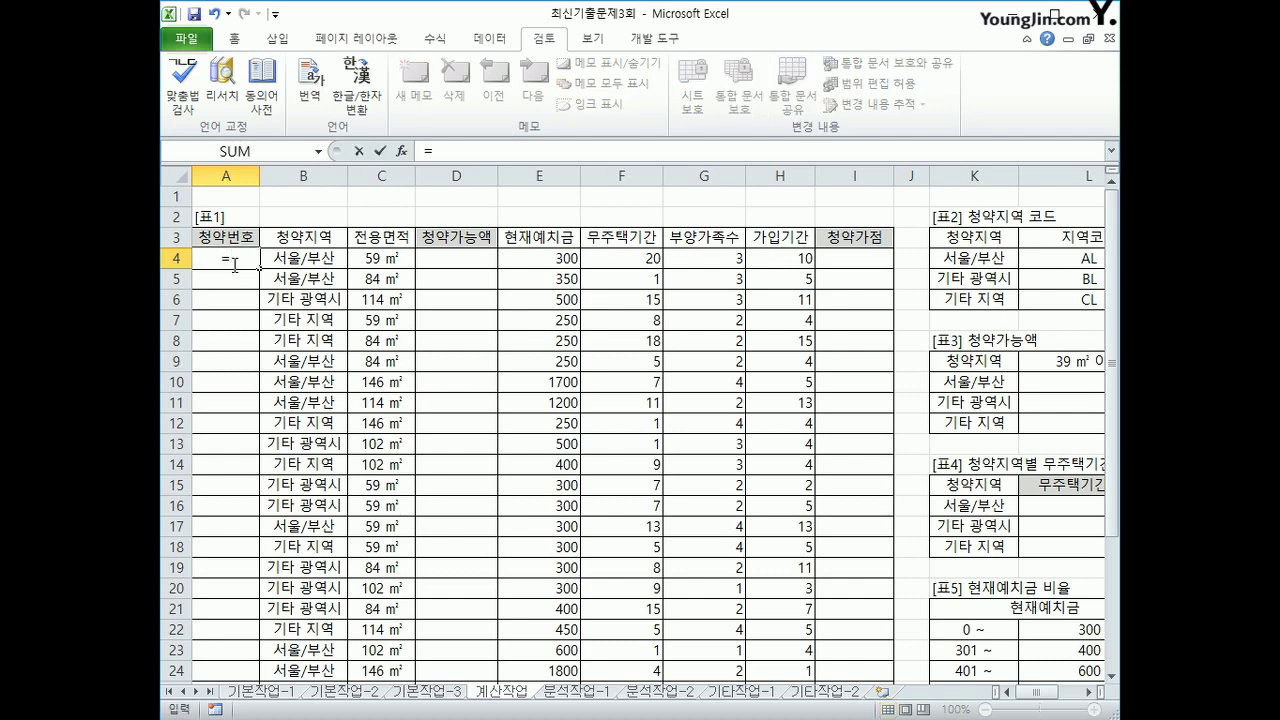
text(con)
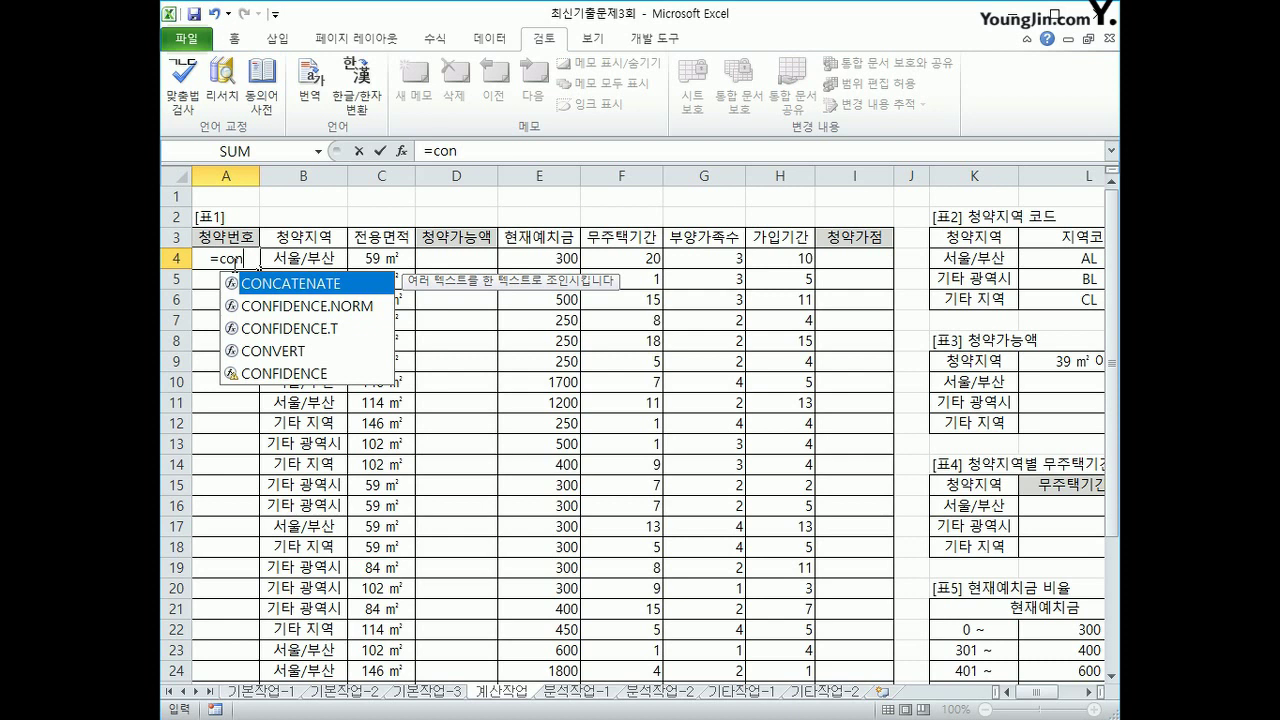
key(Tab)
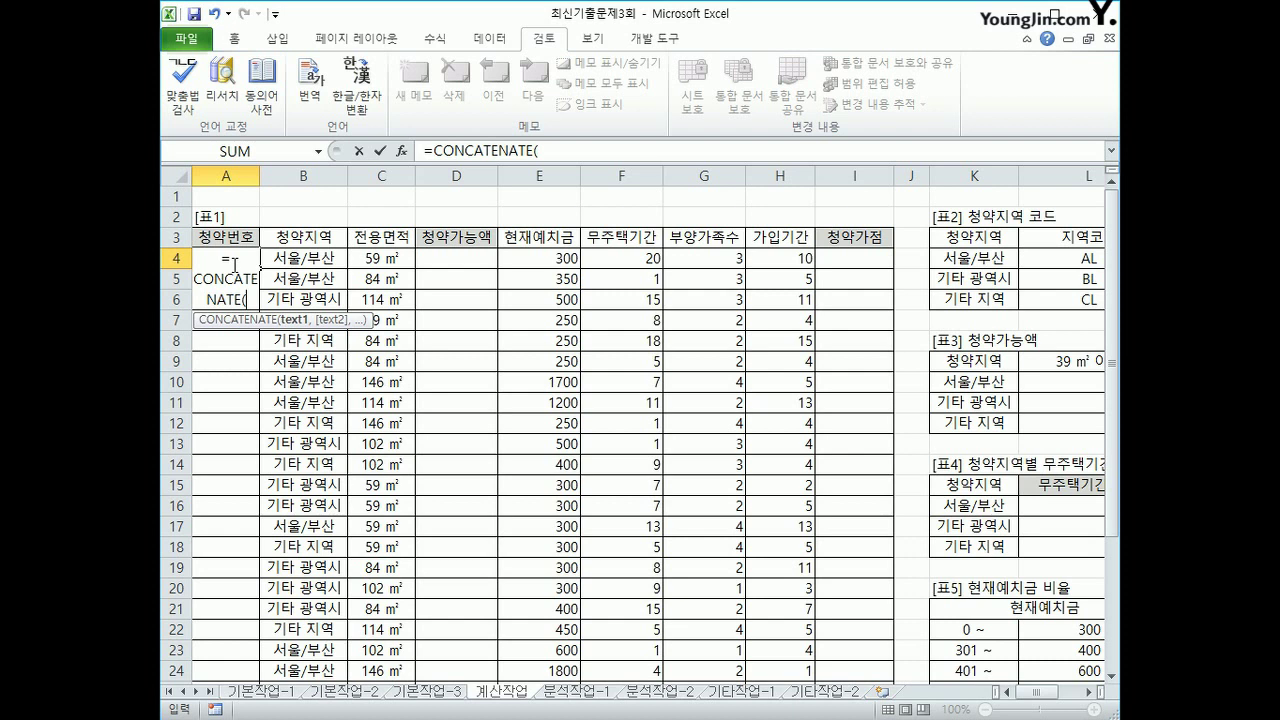
text(vlo)
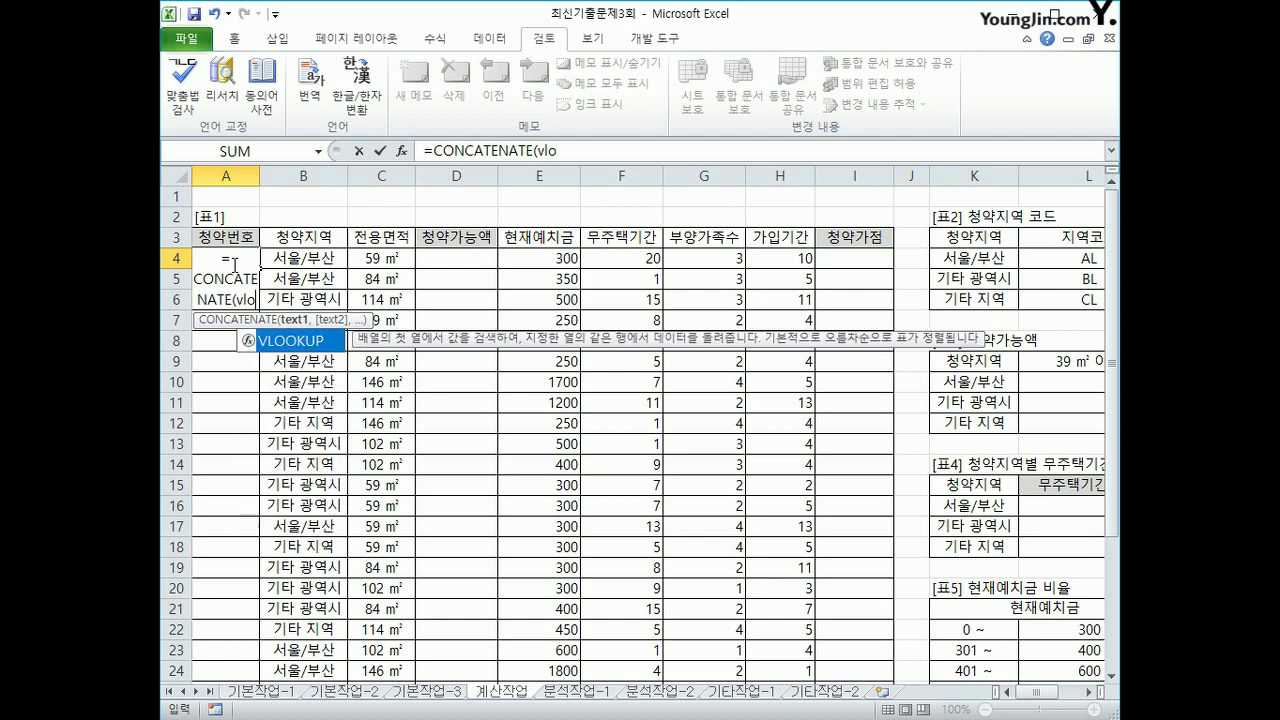
key(Tab)
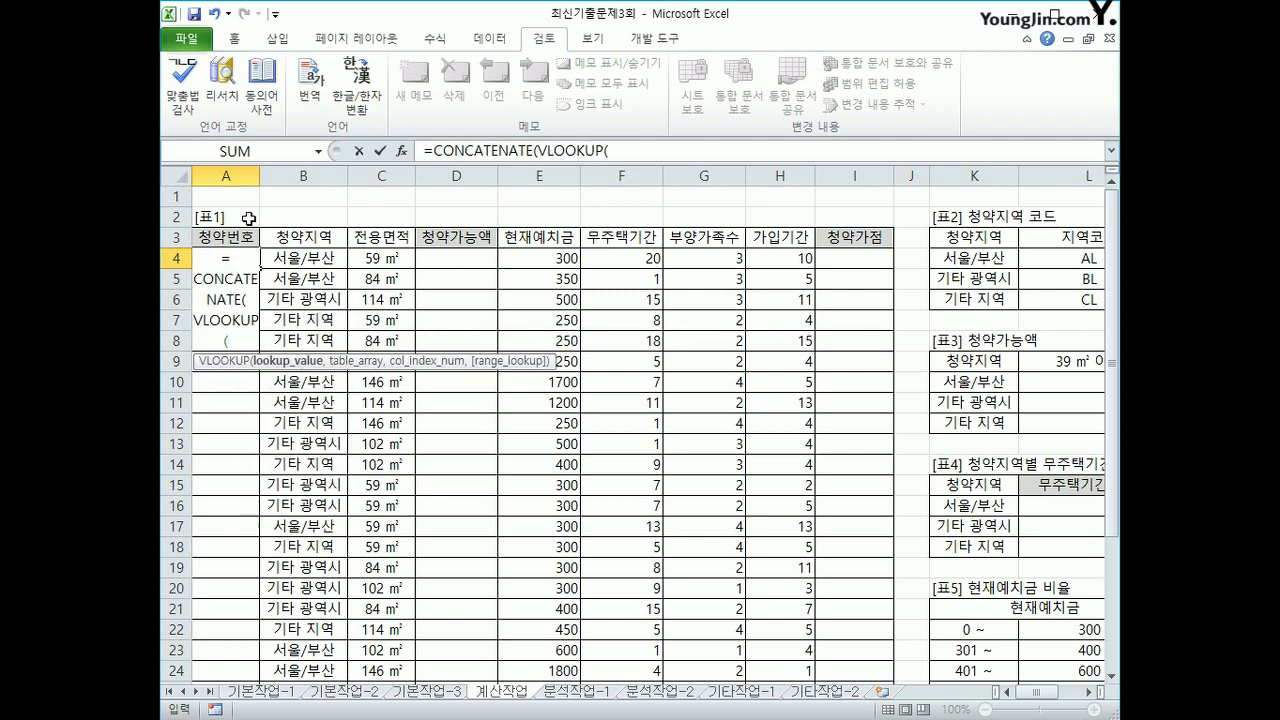
click(315, 256)
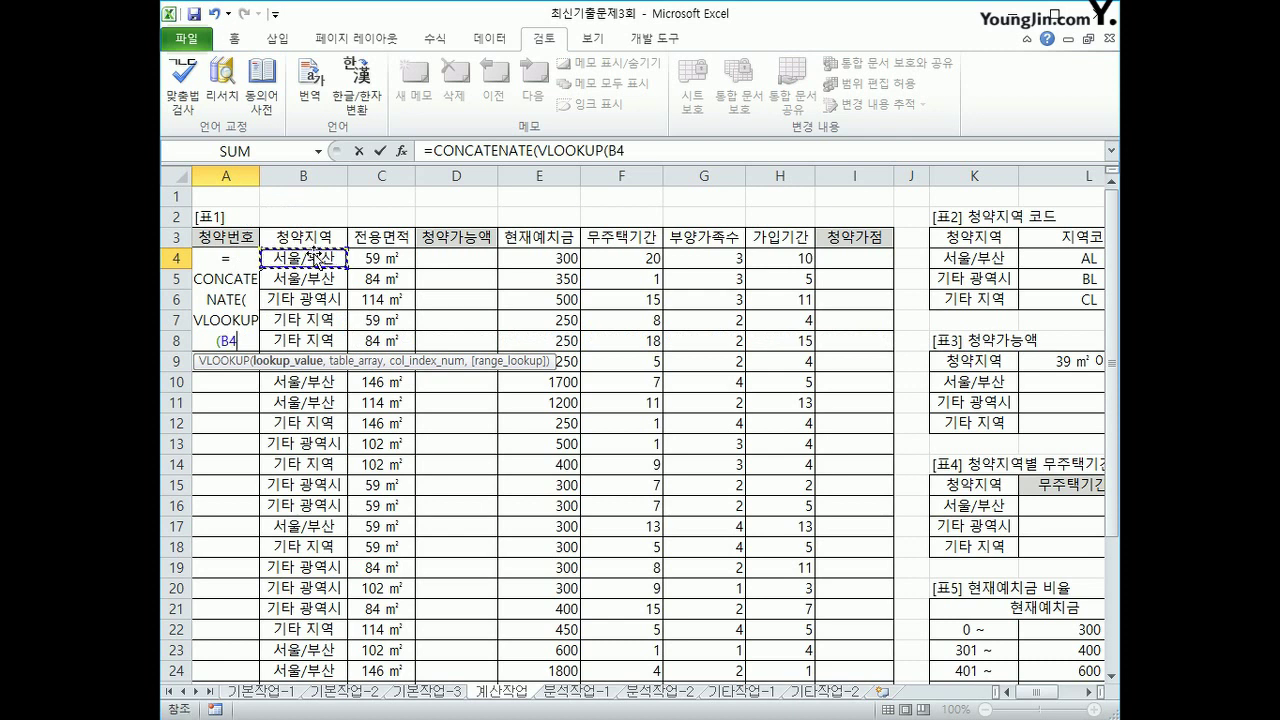
text(,)
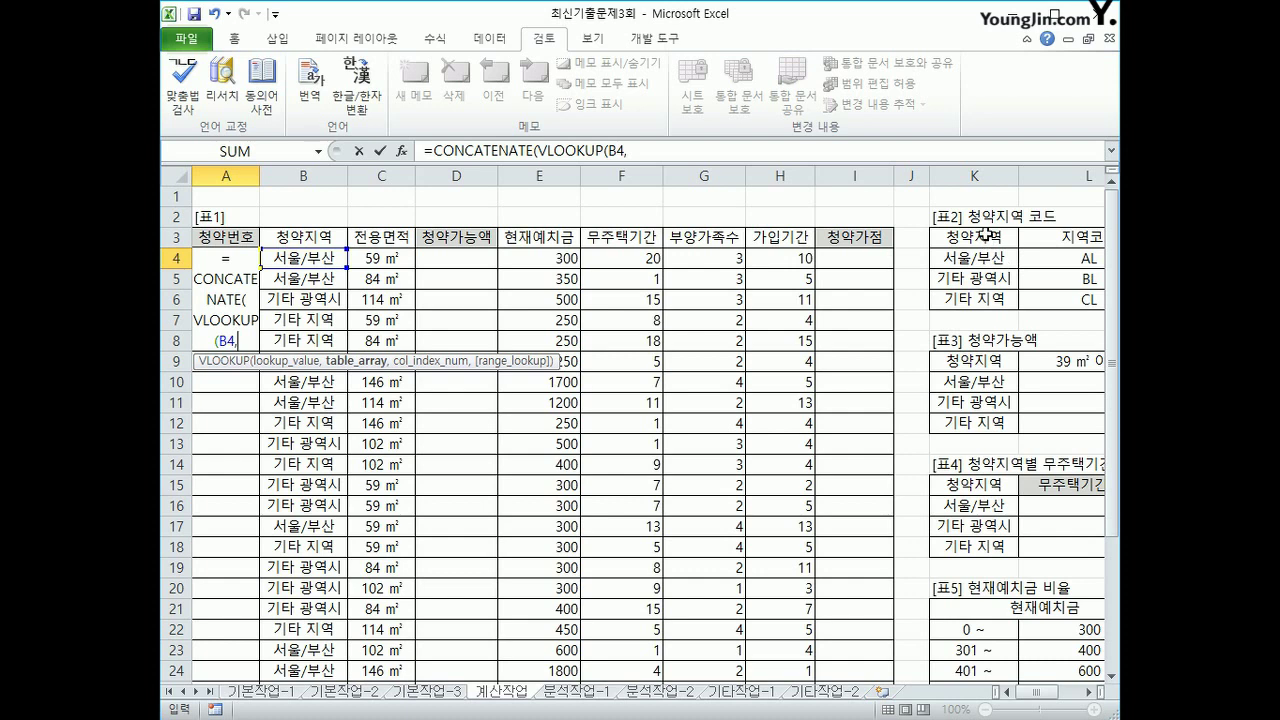
Step: Complete the VLOOKUP with the absolute 표2 range $K$4:$L$6, column index 2 and exact match 0
drag(987, 240, 830, 296)
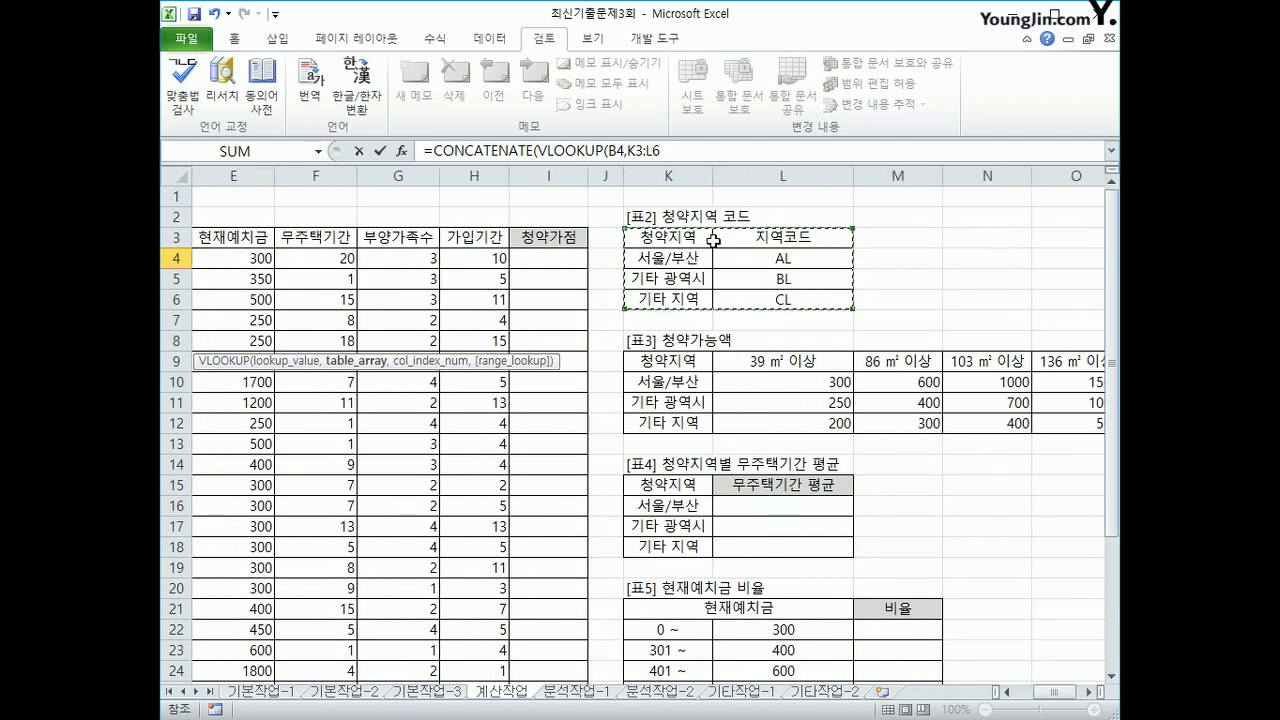
drag(673, 256, 733, 297)
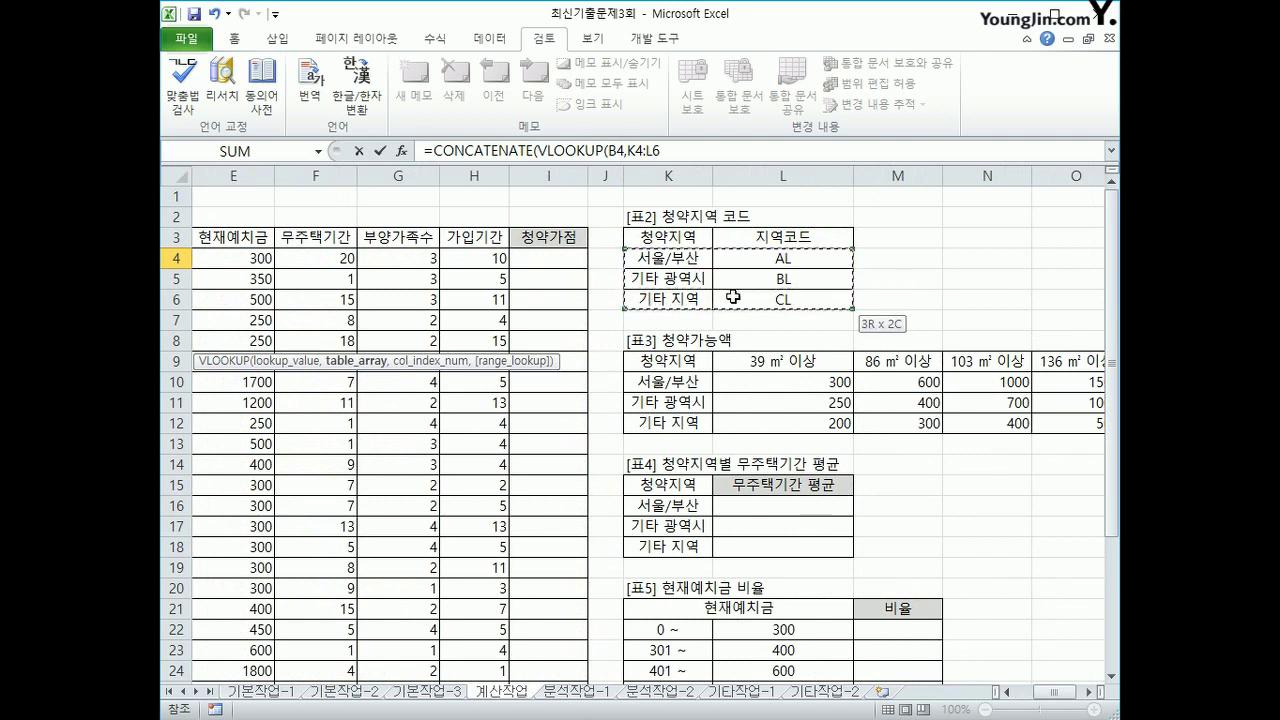
drag(733, 297, 733, 297)
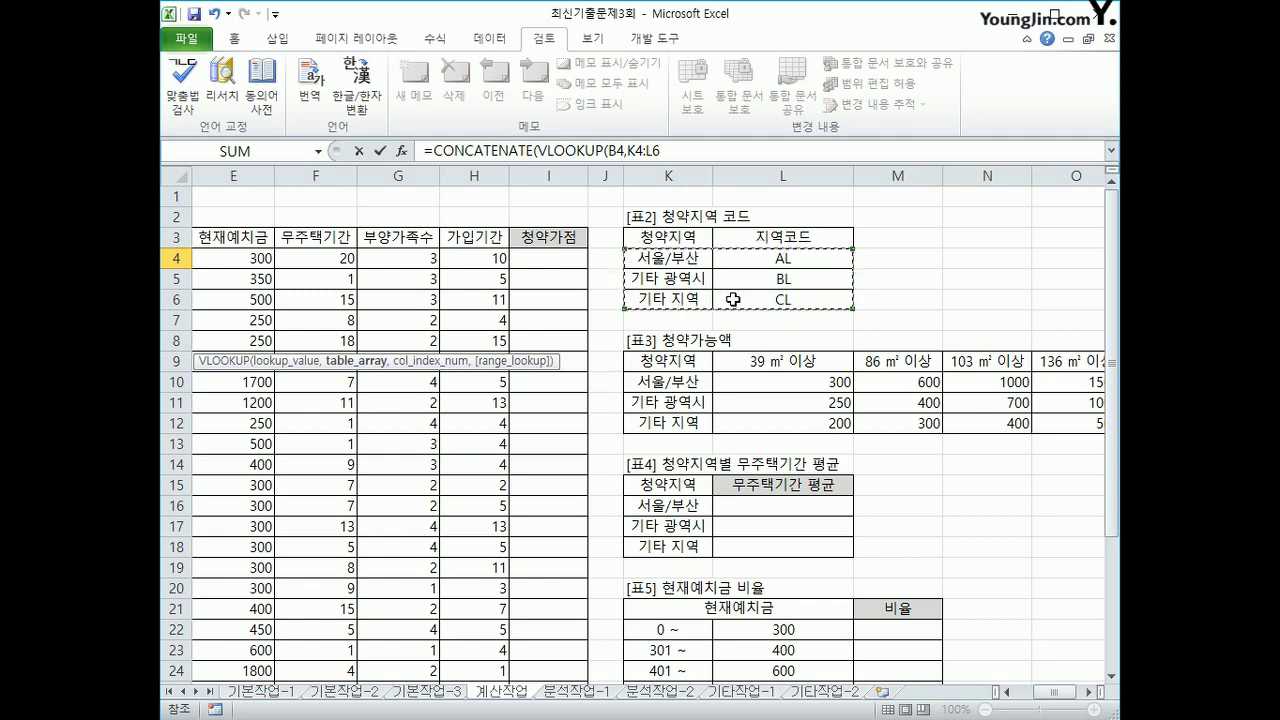
key(F4)
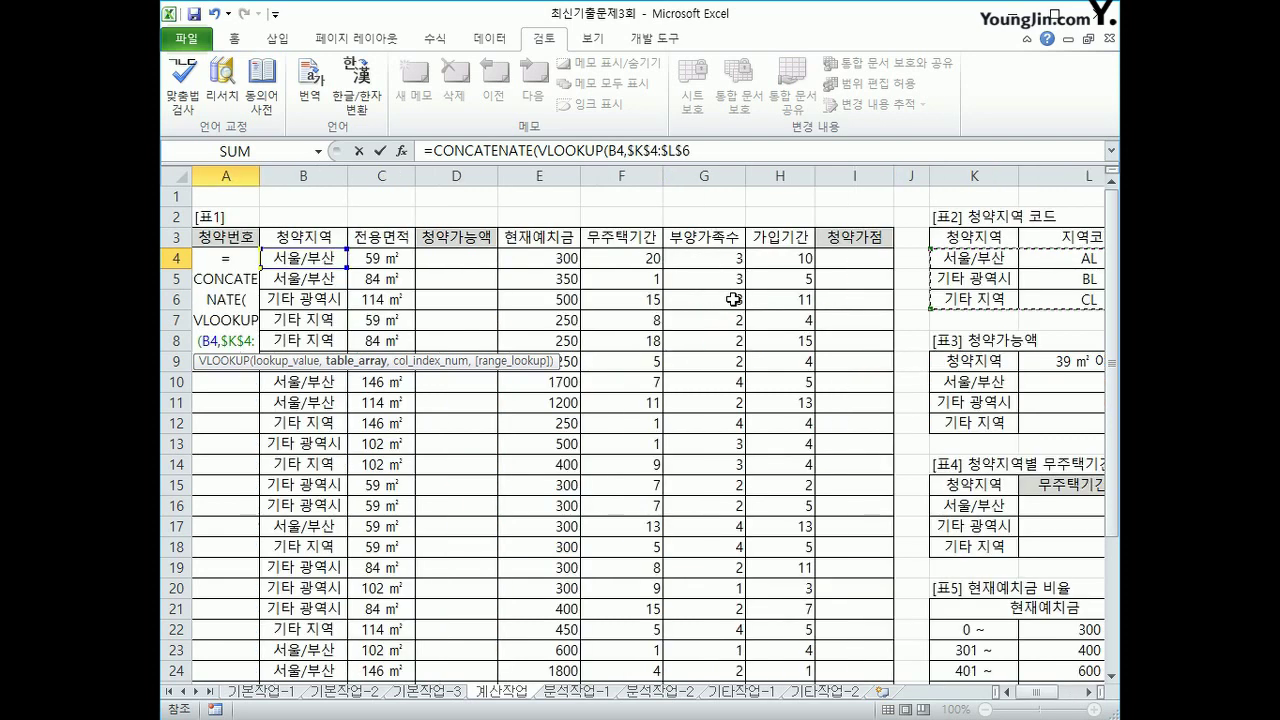
text(,)
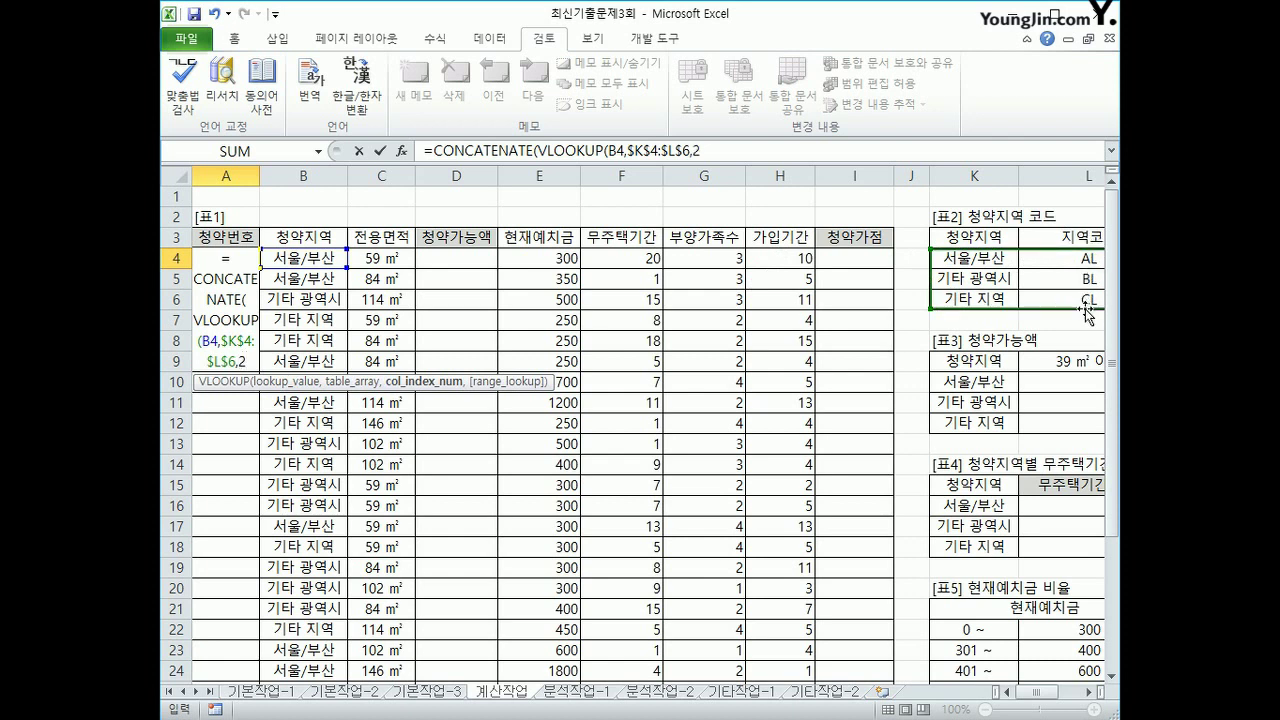
text(2,)
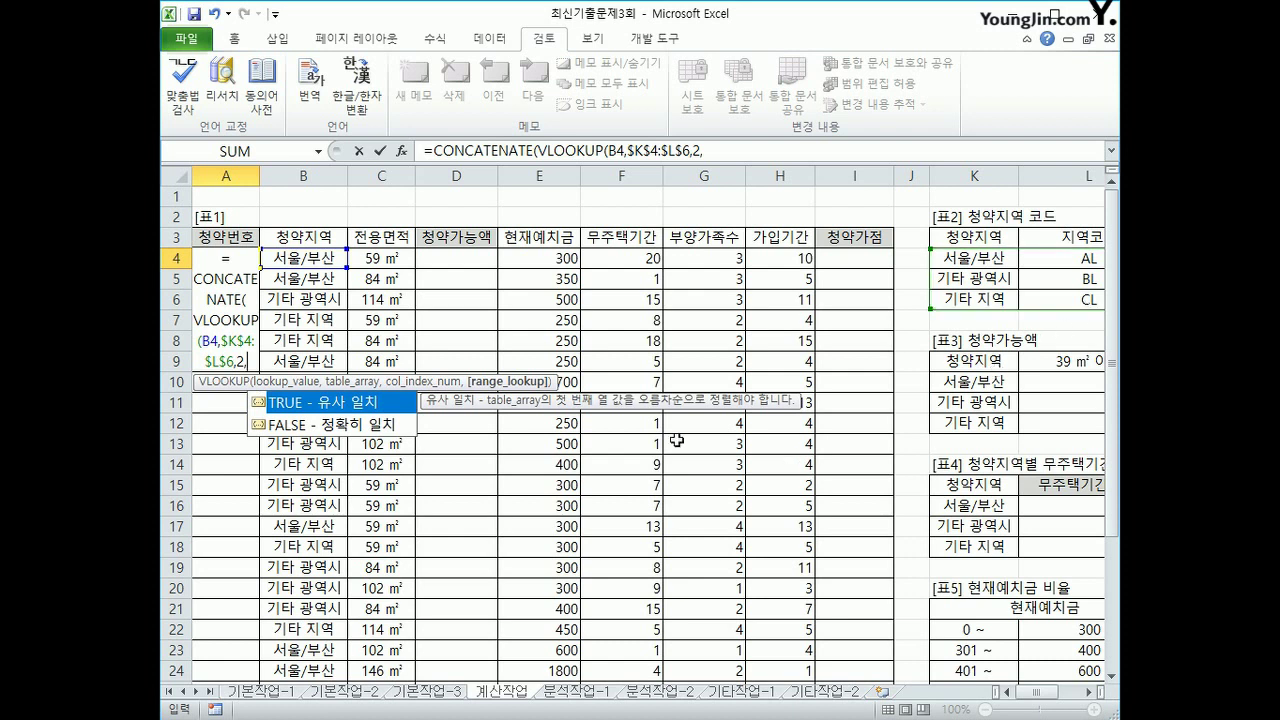
text(0)
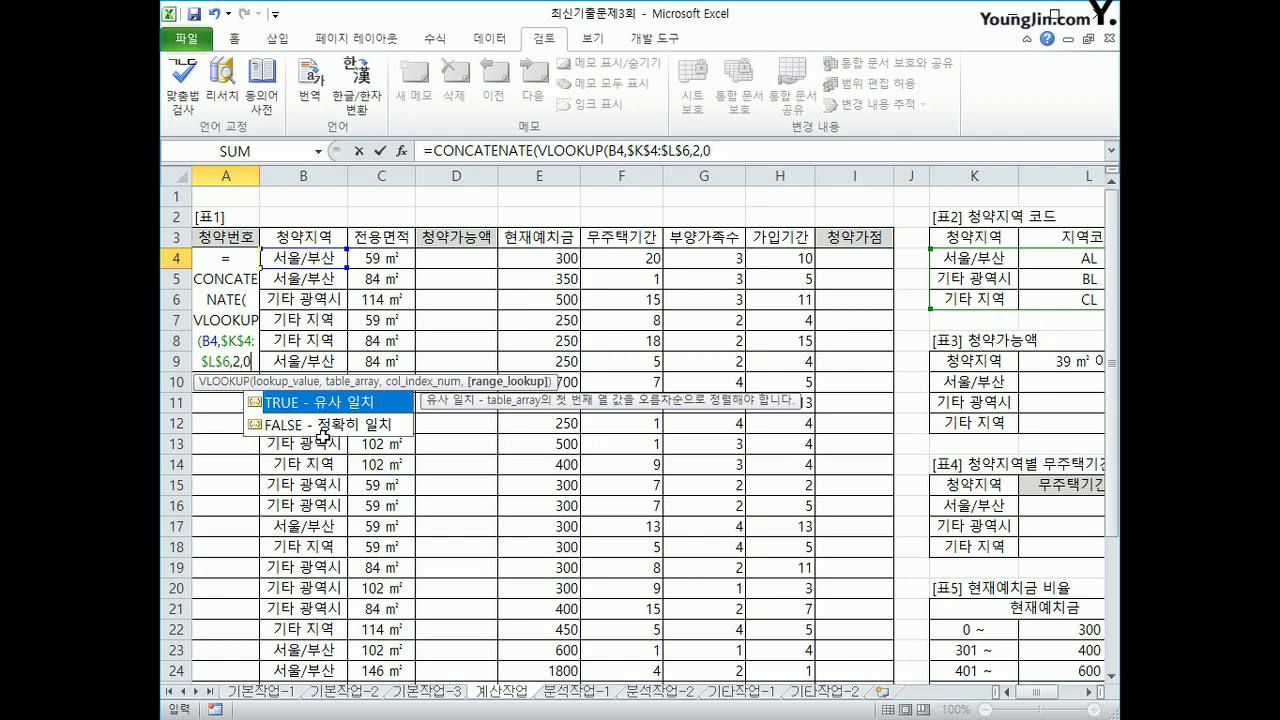
text(),)
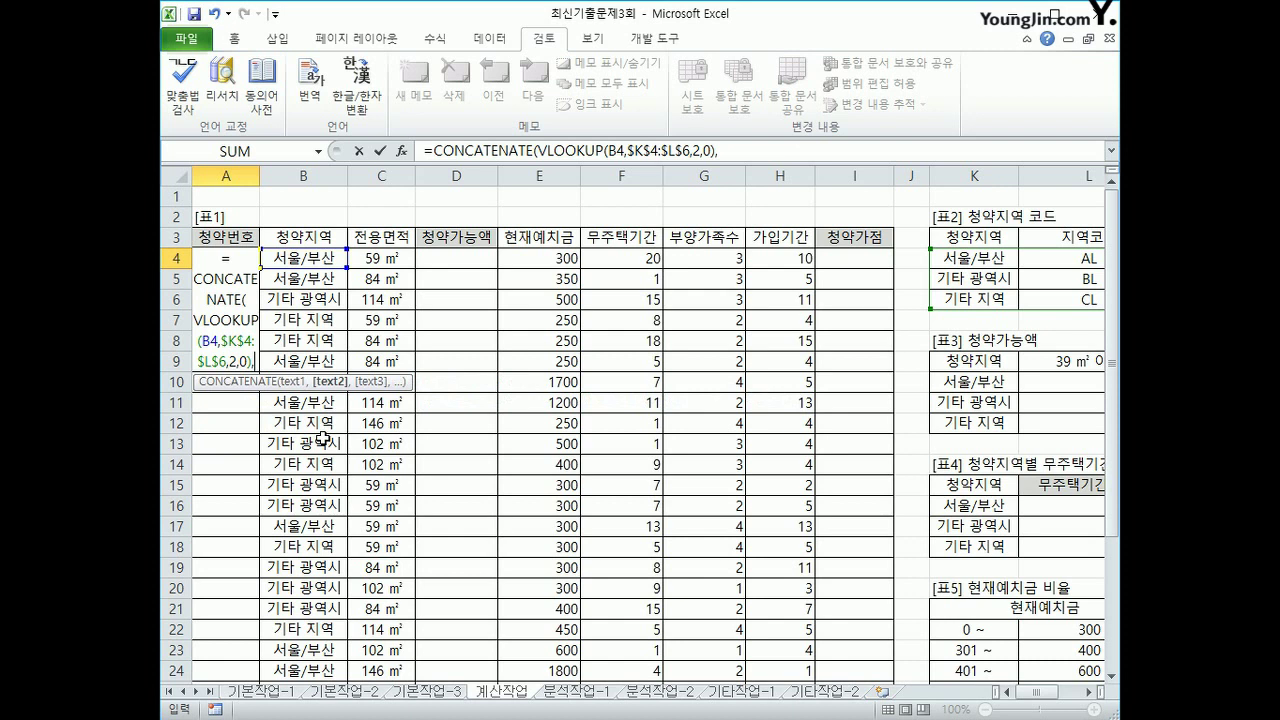
Step: Add "-" and ROW()-3 as the remaining CONCATENATE texts and enter the 청약번호 formula in A4
text("-")
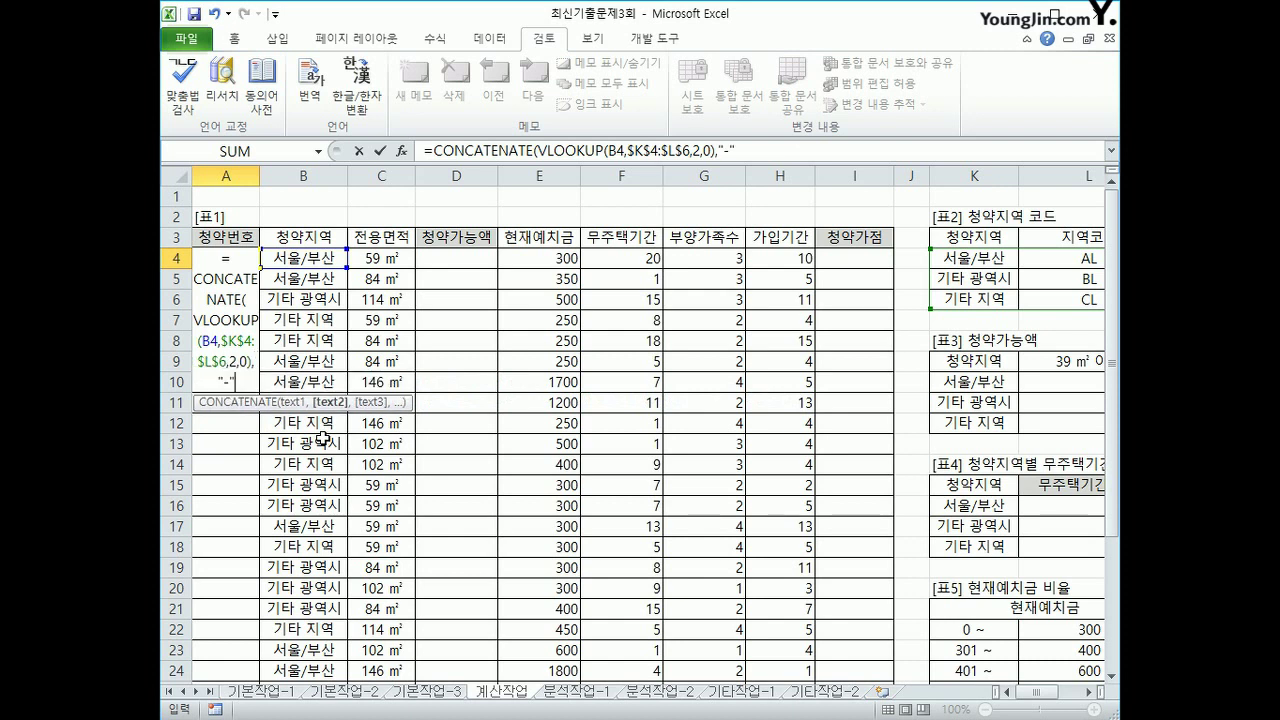
text(,)
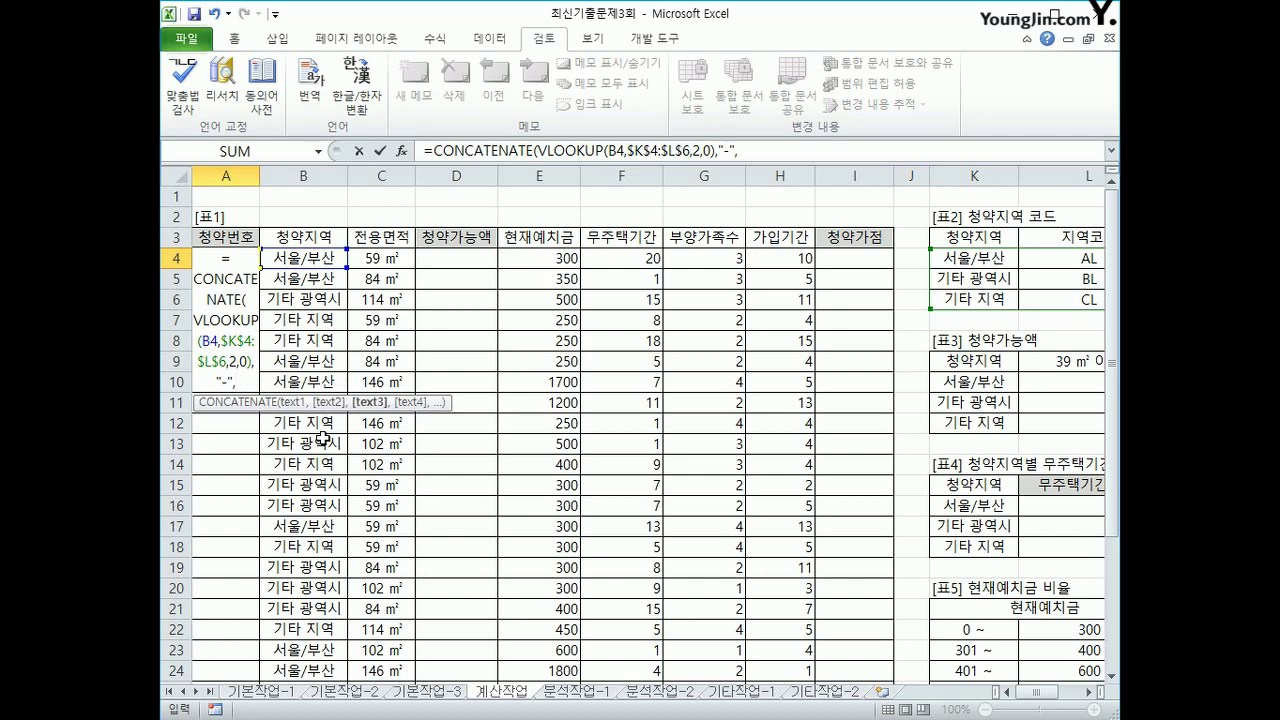
text(row()
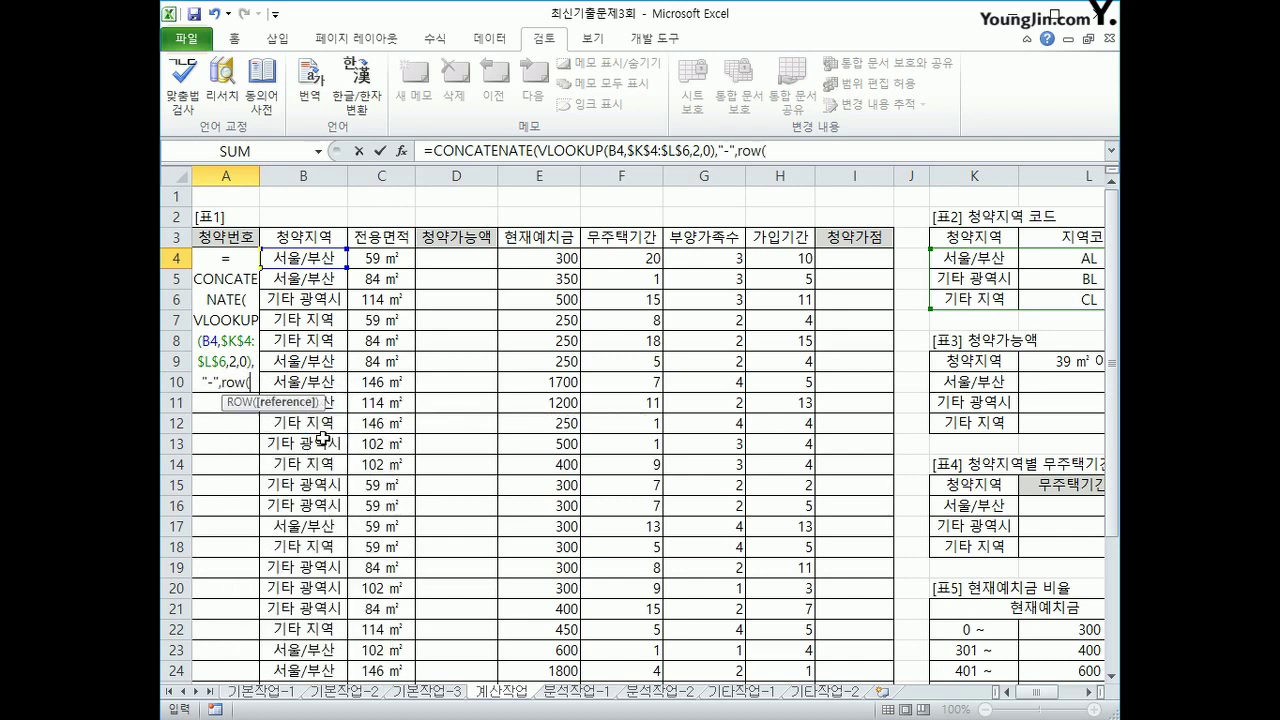
text())
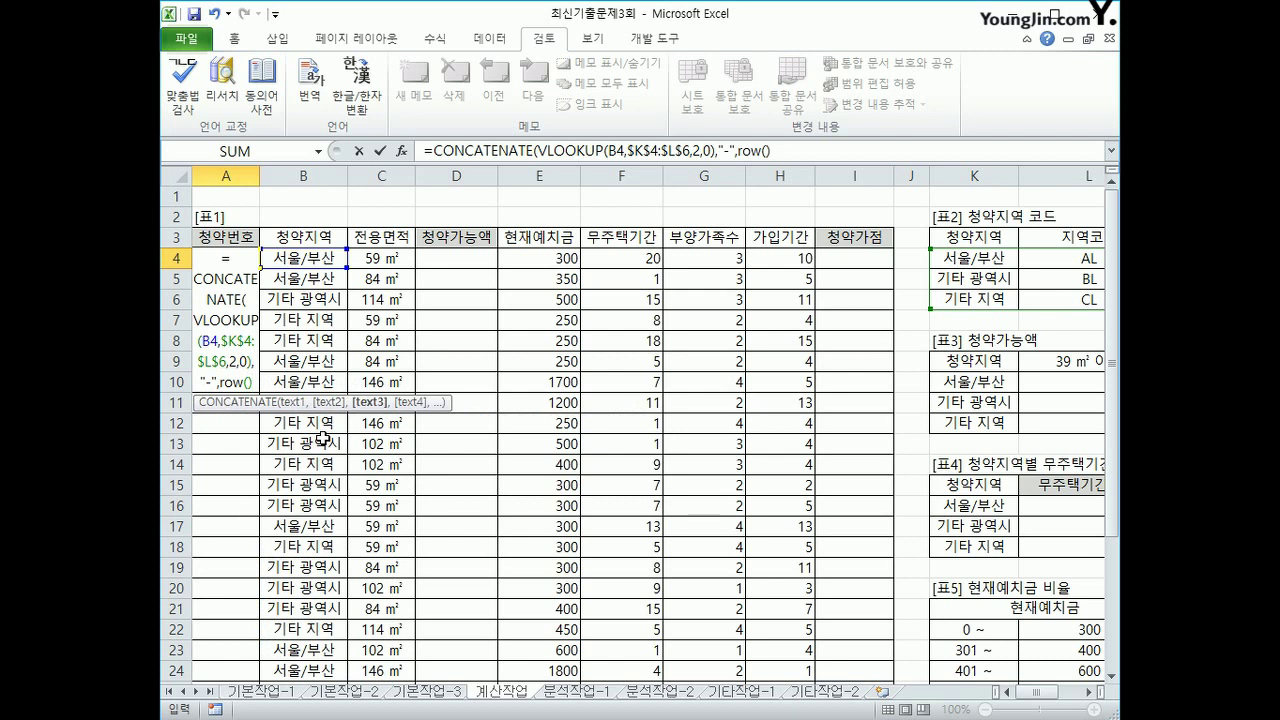
text(-)
text())
key(Return)
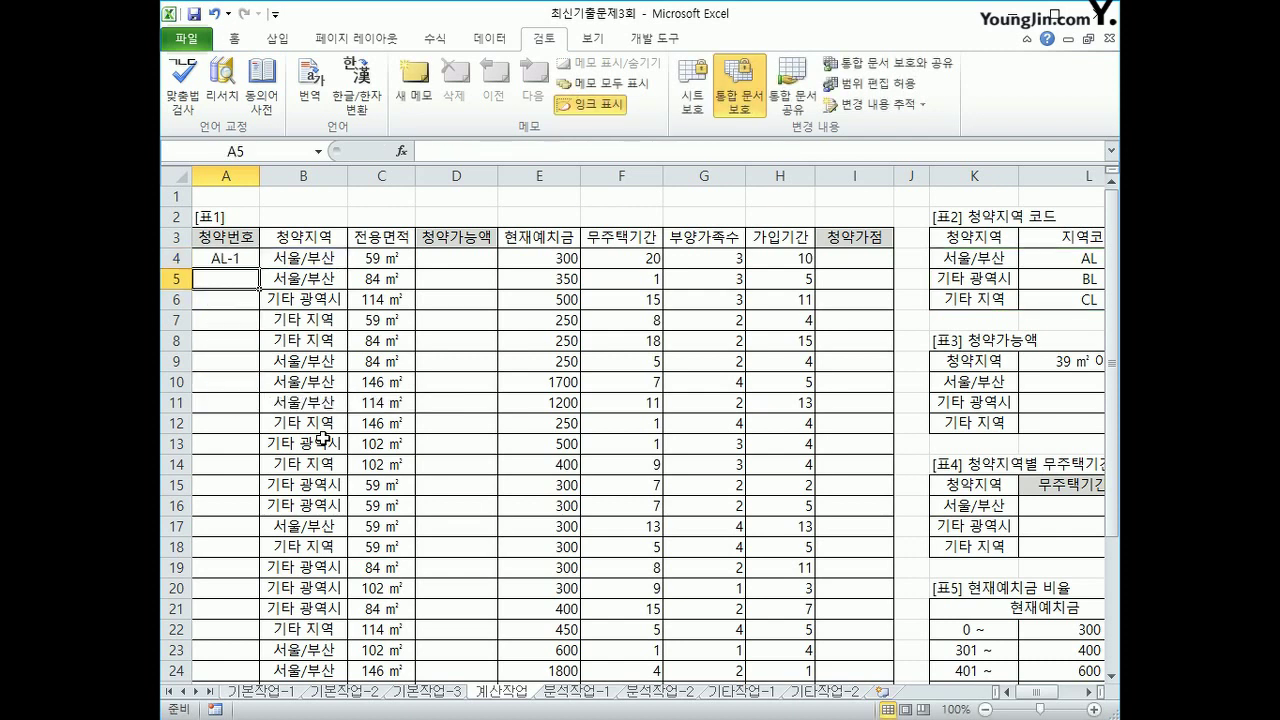
Step: Fill the A4 formula down the whole 청약번호 column of 표1 and check the filled rows
click(232, 256)
double_click(261, 268)
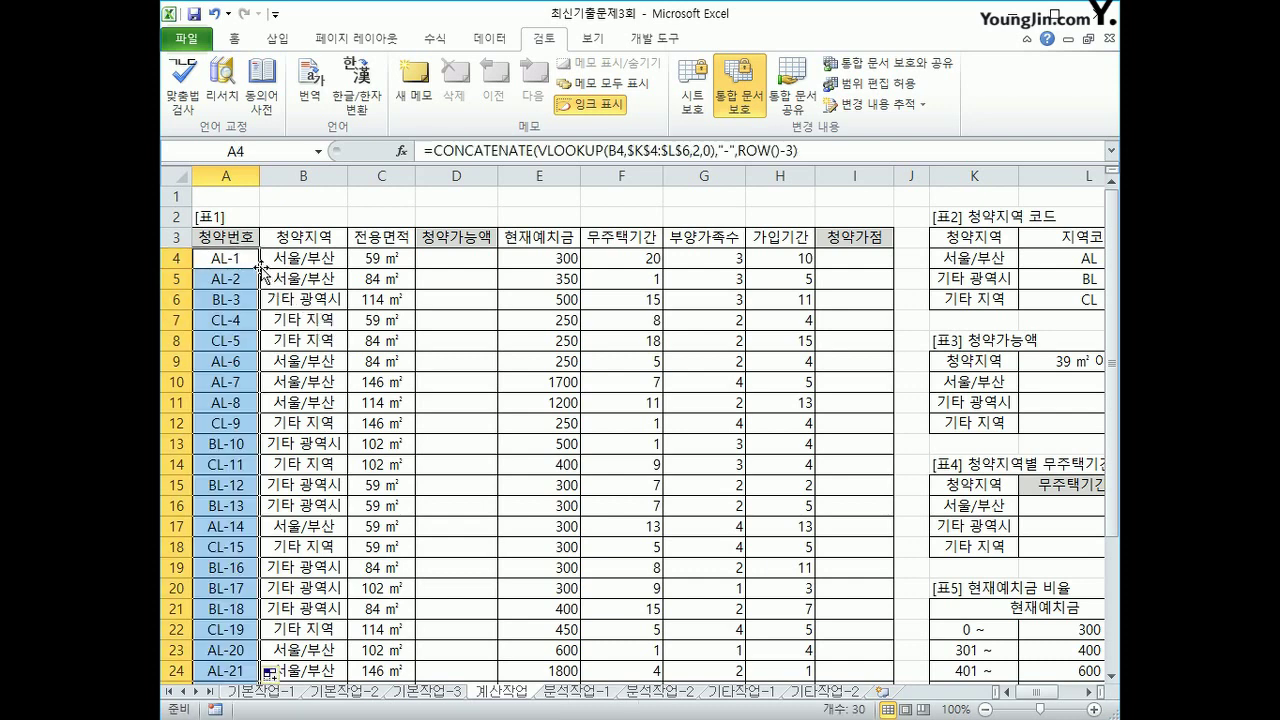
scroll(212, 405, down, 5)
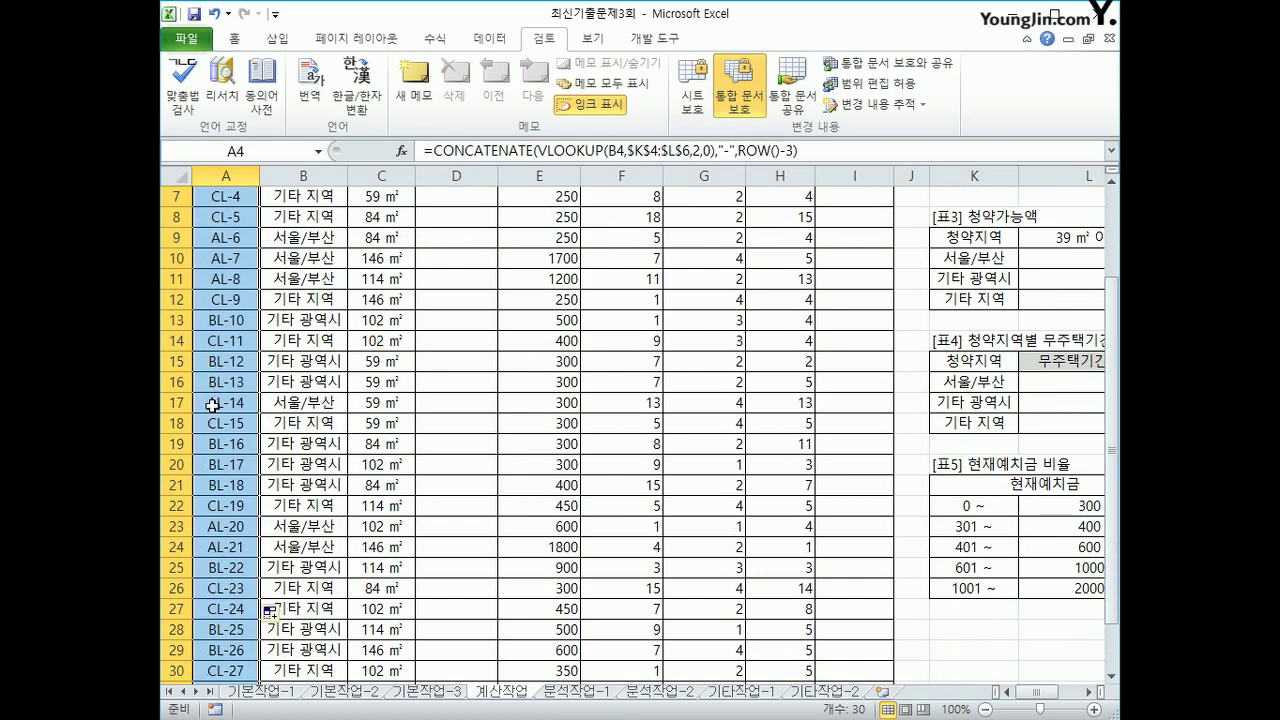
scroll(212, 408, up, 3)
scroll(212, 405, up, 2)
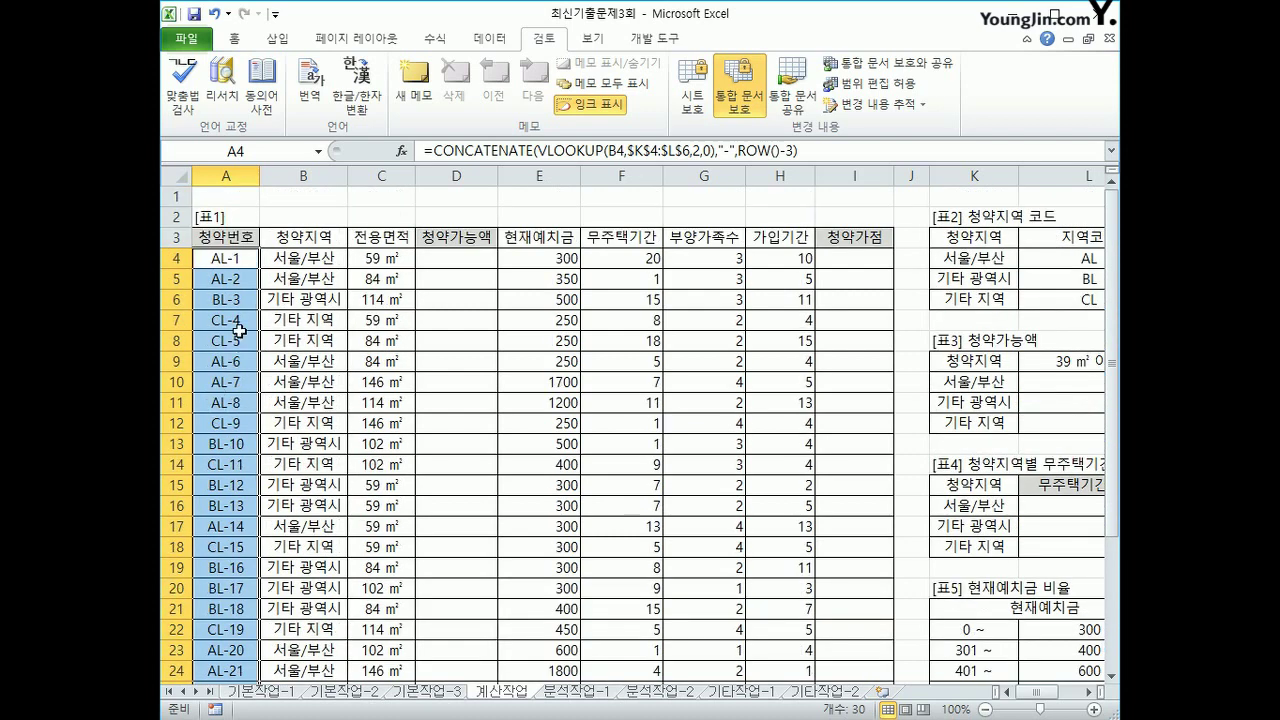
click(219, 262)
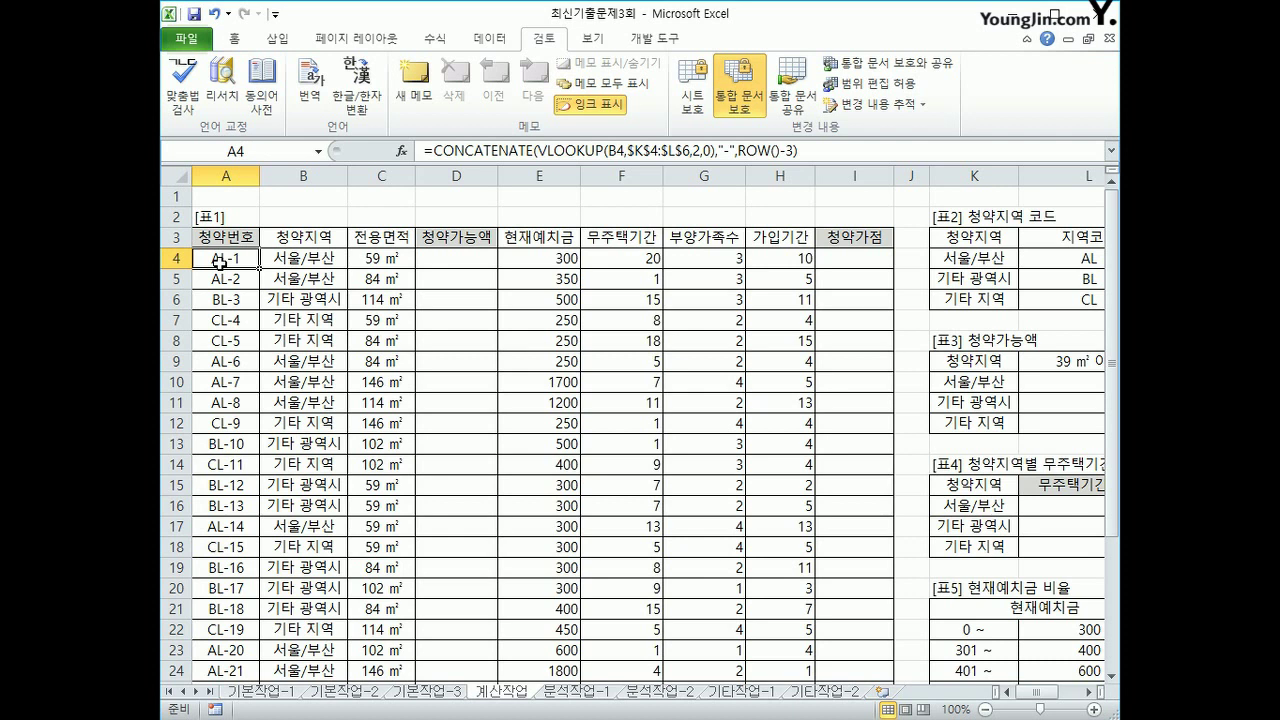
Step: Examine how 표3's 청약지역 rows and 전용면적 column headings determine the 청약가능액 for 표1
click(448, 257)
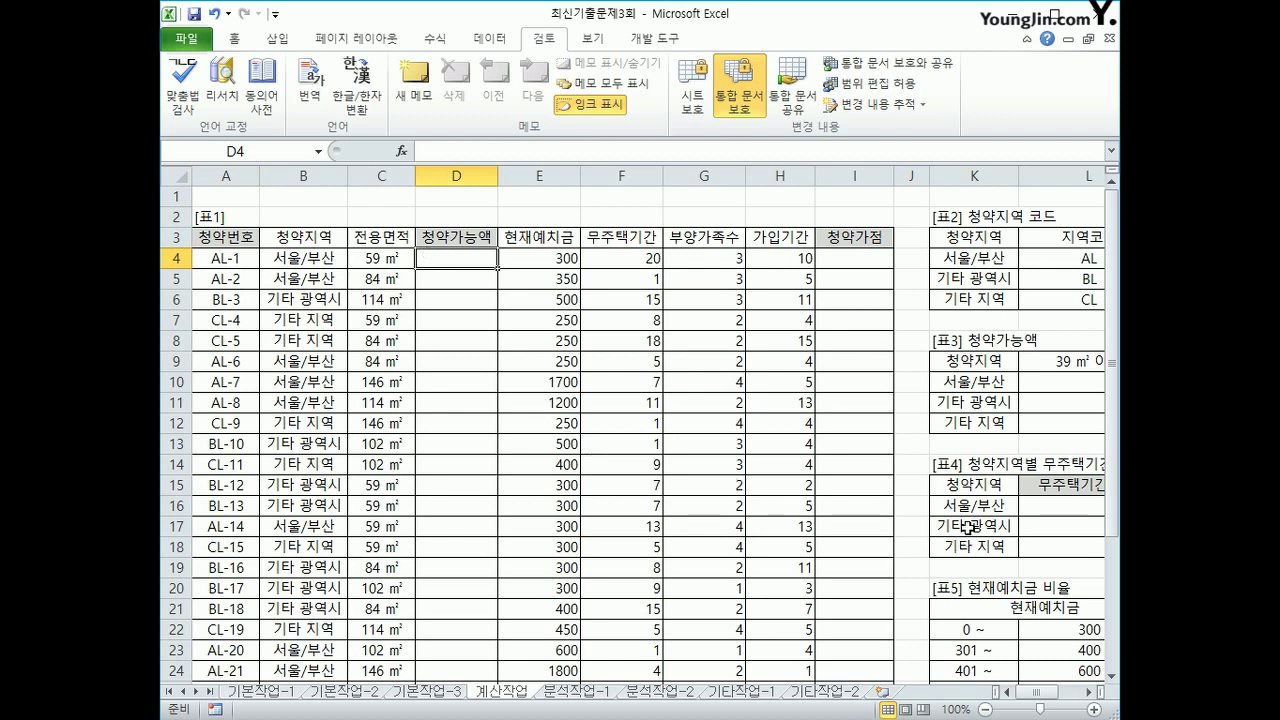
click(1089, 691)
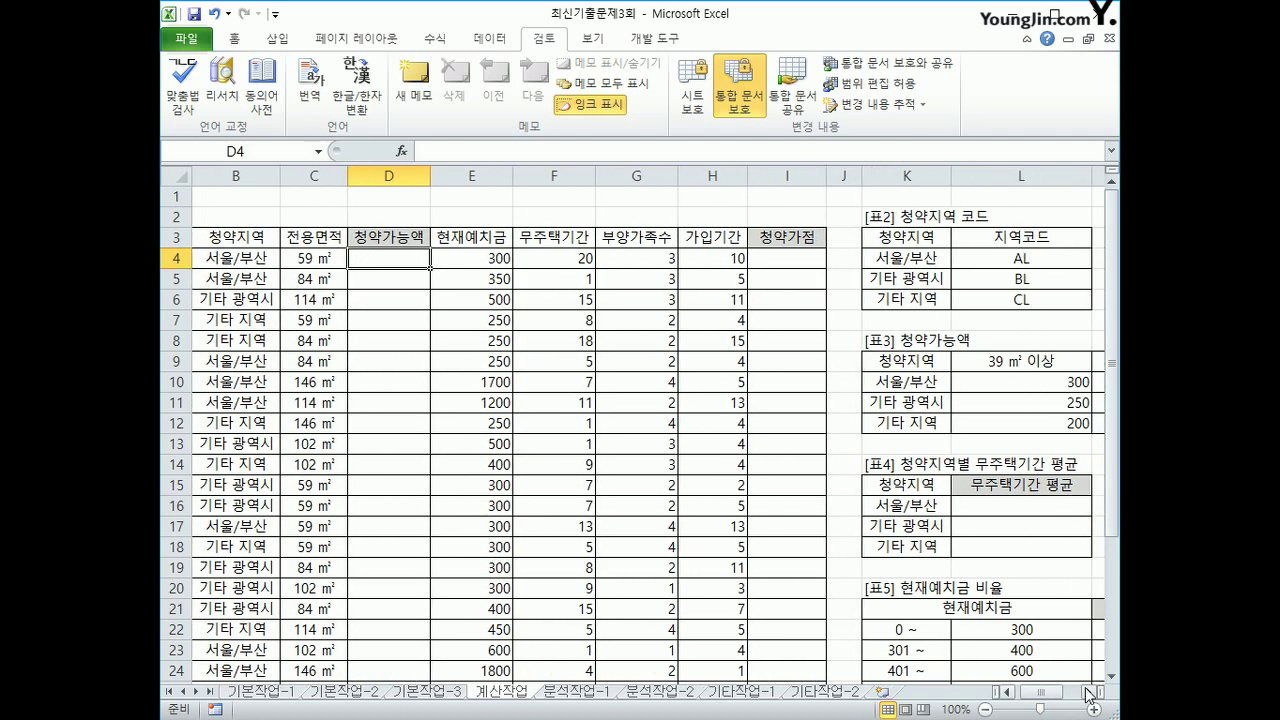
click(1089, 691)
click(1089, 691)
click(1089, 691)
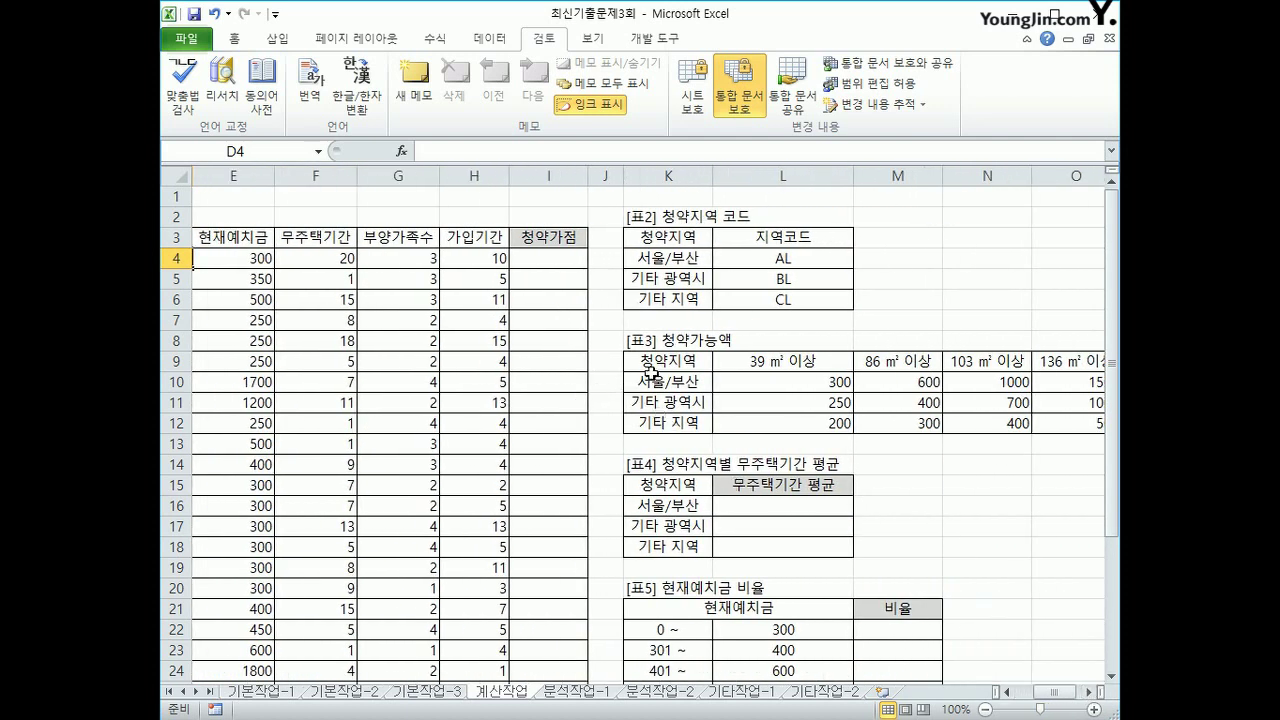
drag(650, 372, 656, 417)
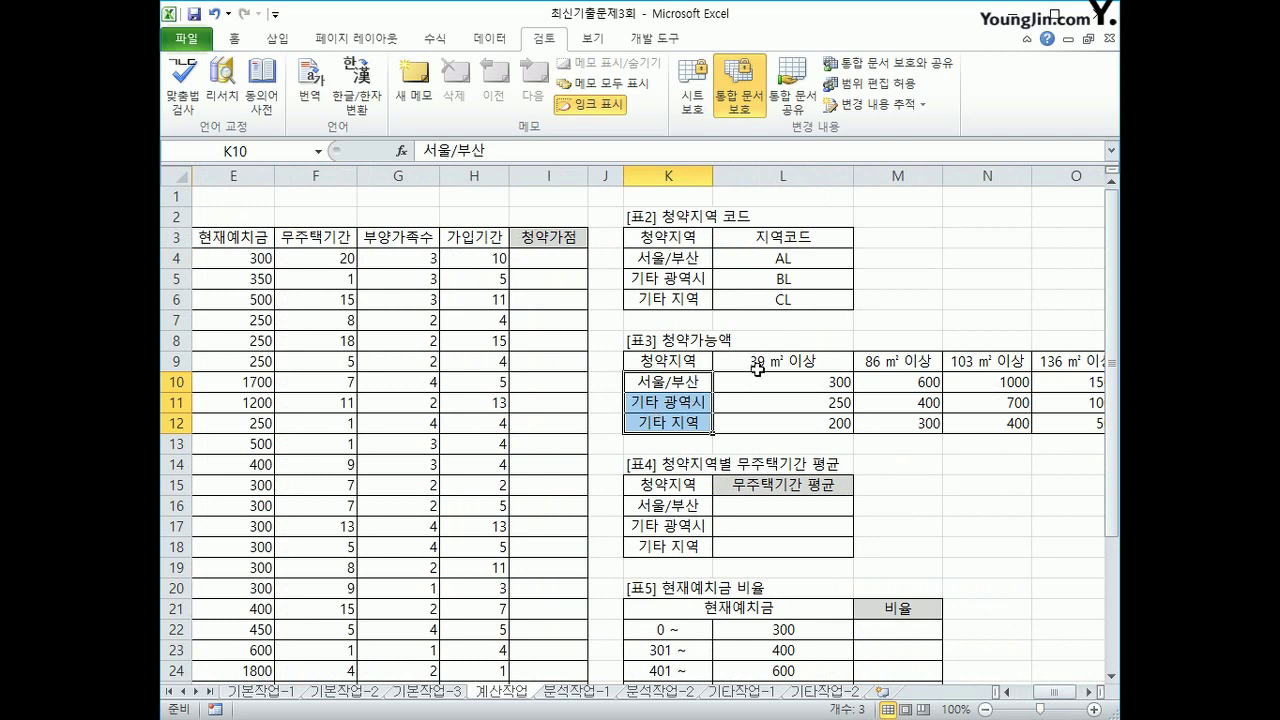
drag(757, 369, 1025, 388)
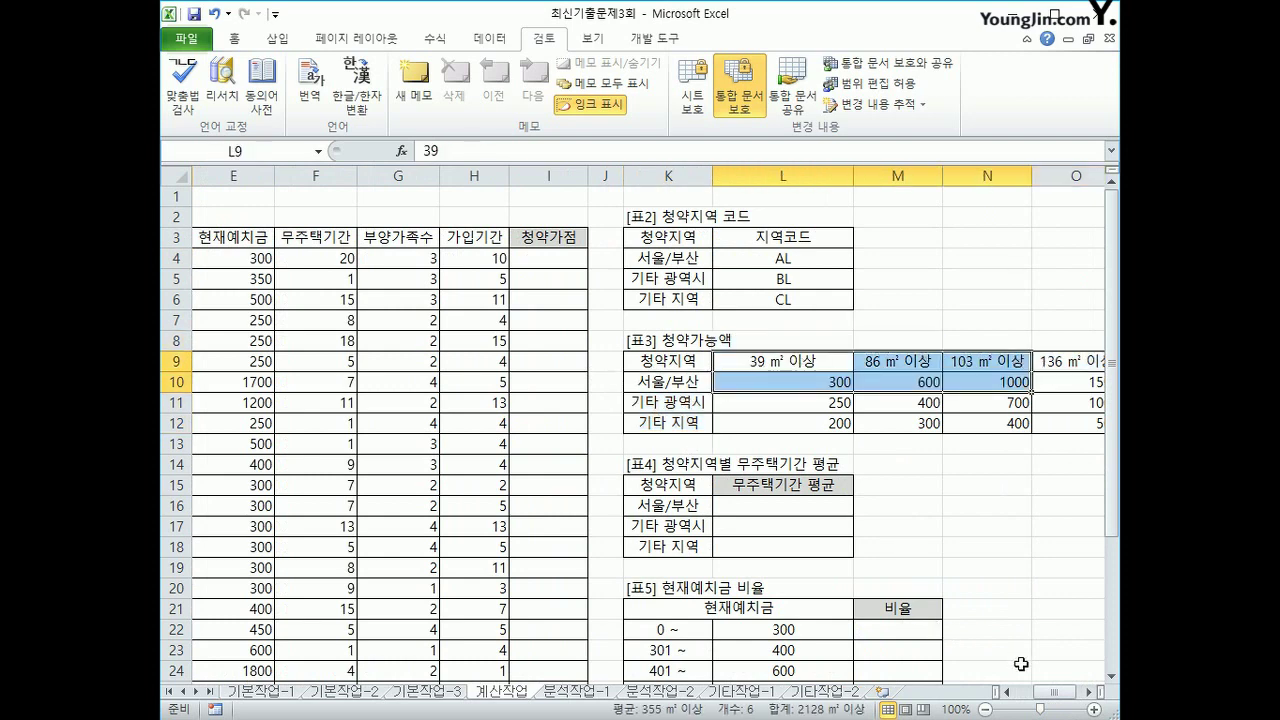
drag(1050, 682, 1045, 712)
scroll(900, 476, up, 3)
click(898, 422)
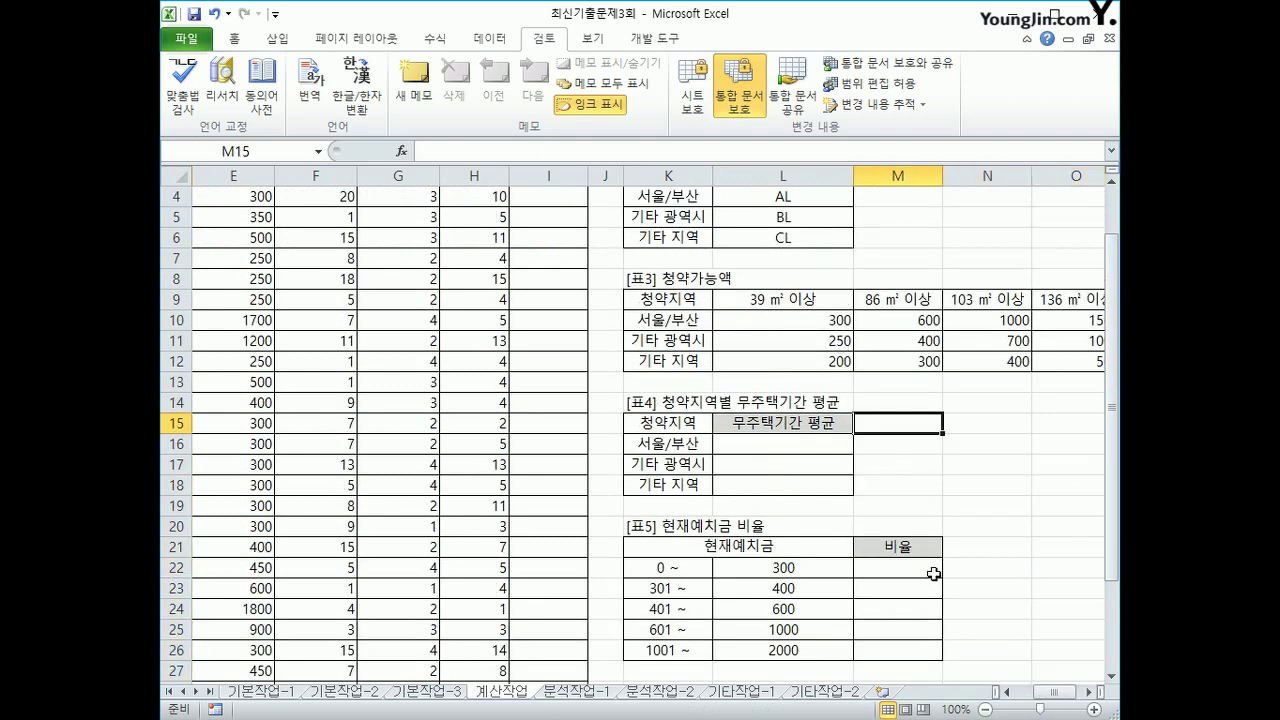
drag(1060, 691, 1035, 691)
scroll(666, 487, up, 1)
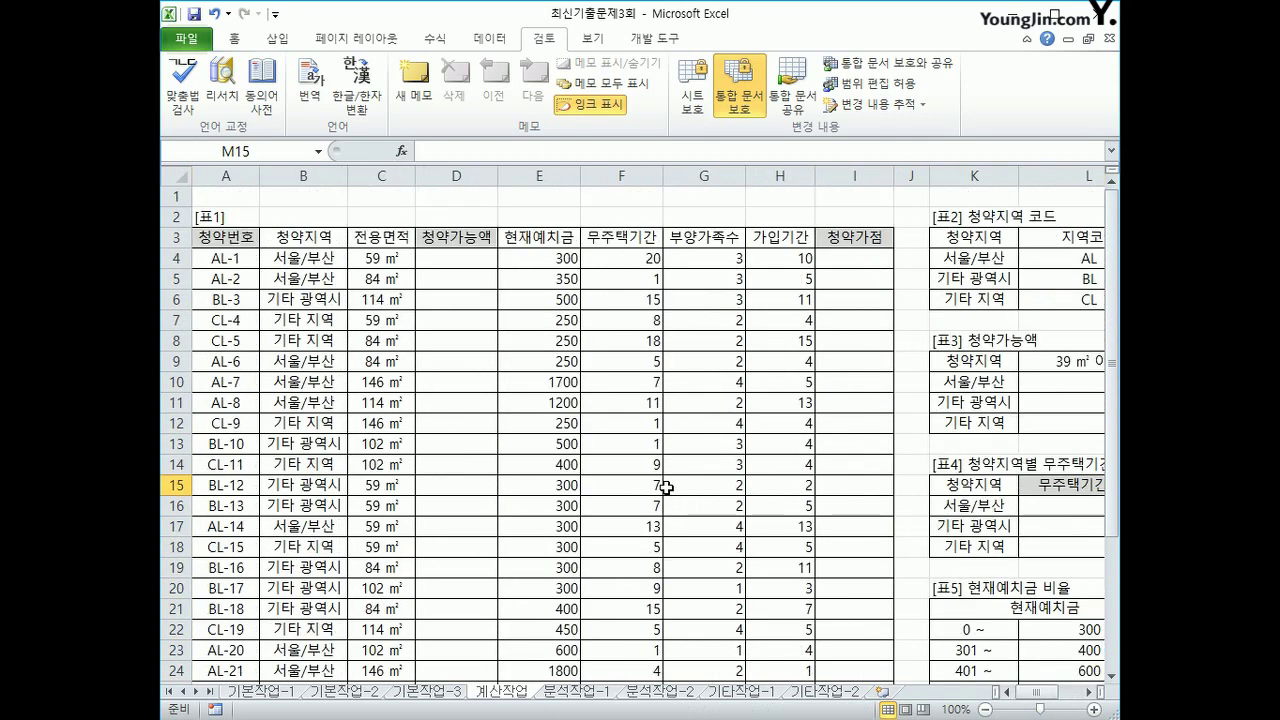
Step: Start an INDEX formula in D4 with 표3's amounts as the absolute array $L$10:$O$12
click(440, 261)
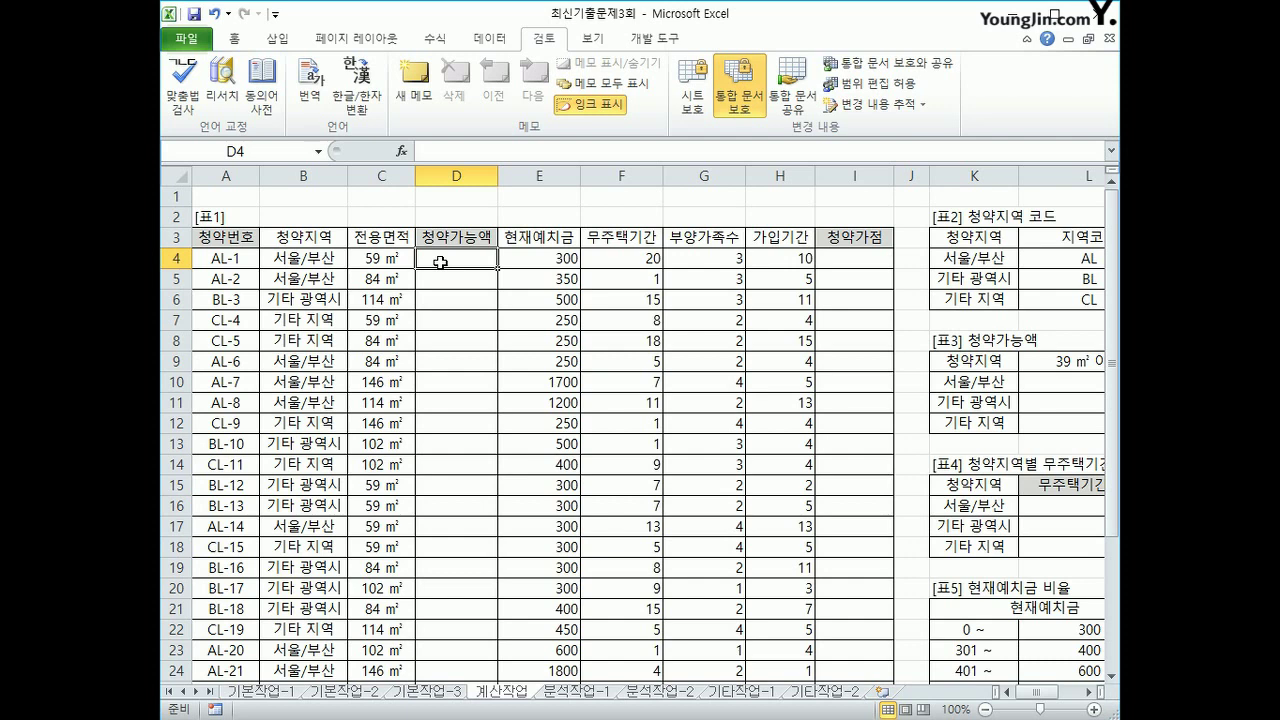
text(=in)
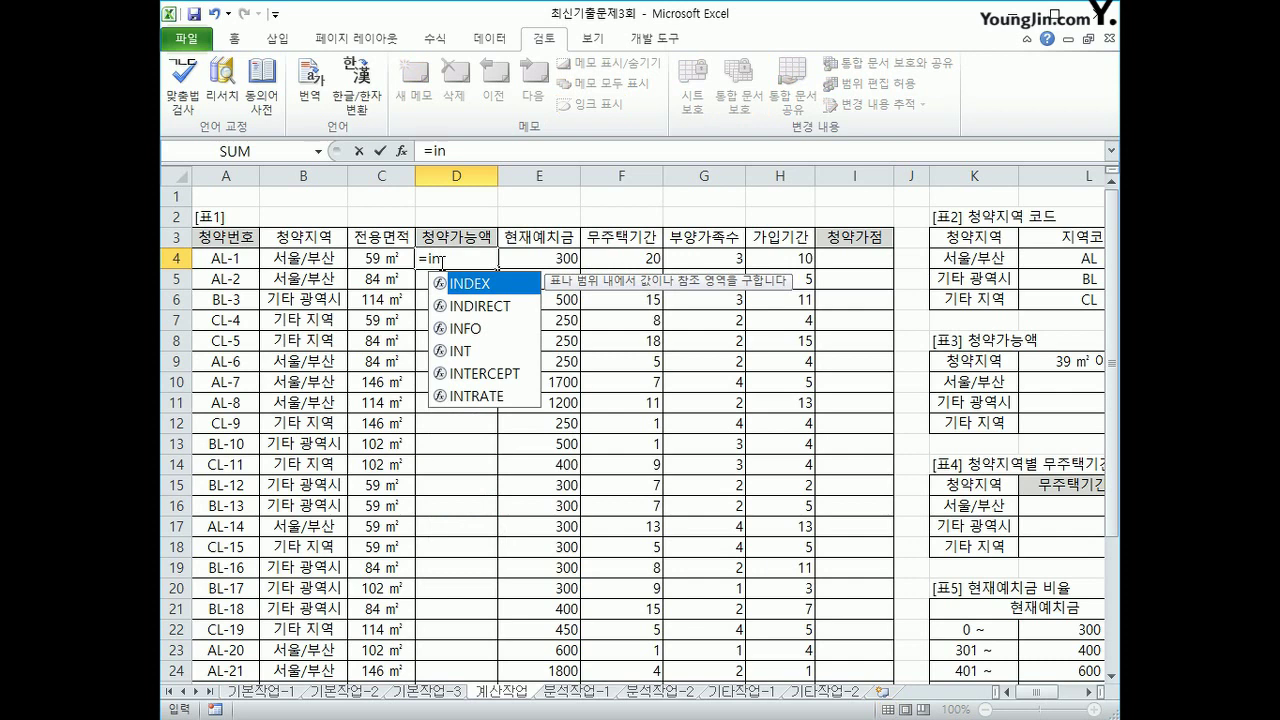
key(Tab)
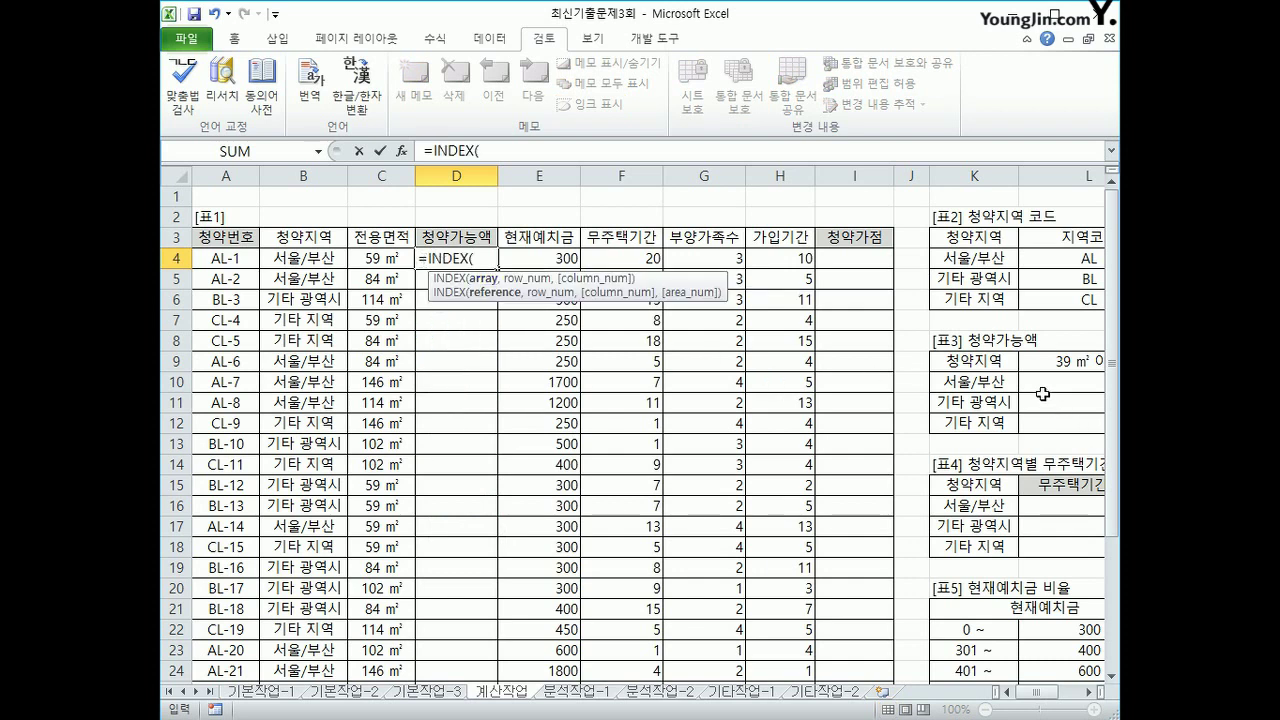
drag(1042, 383, 1010, 426)
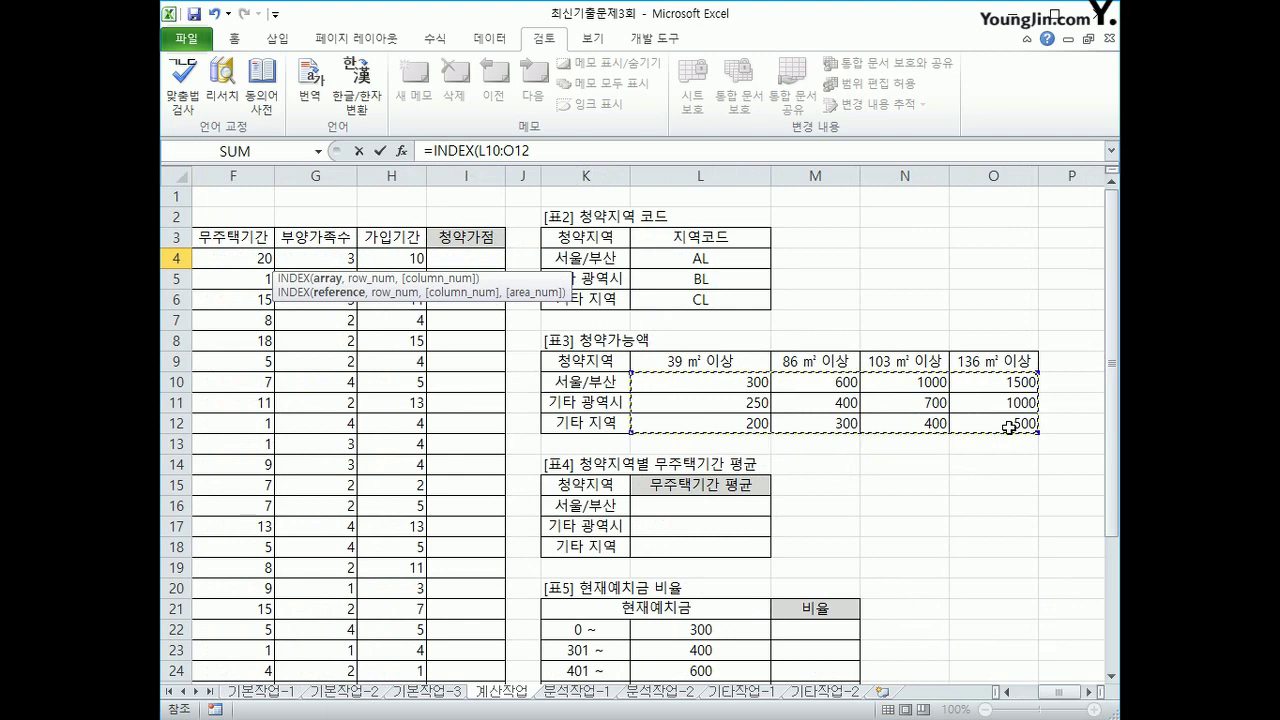
key(F4)
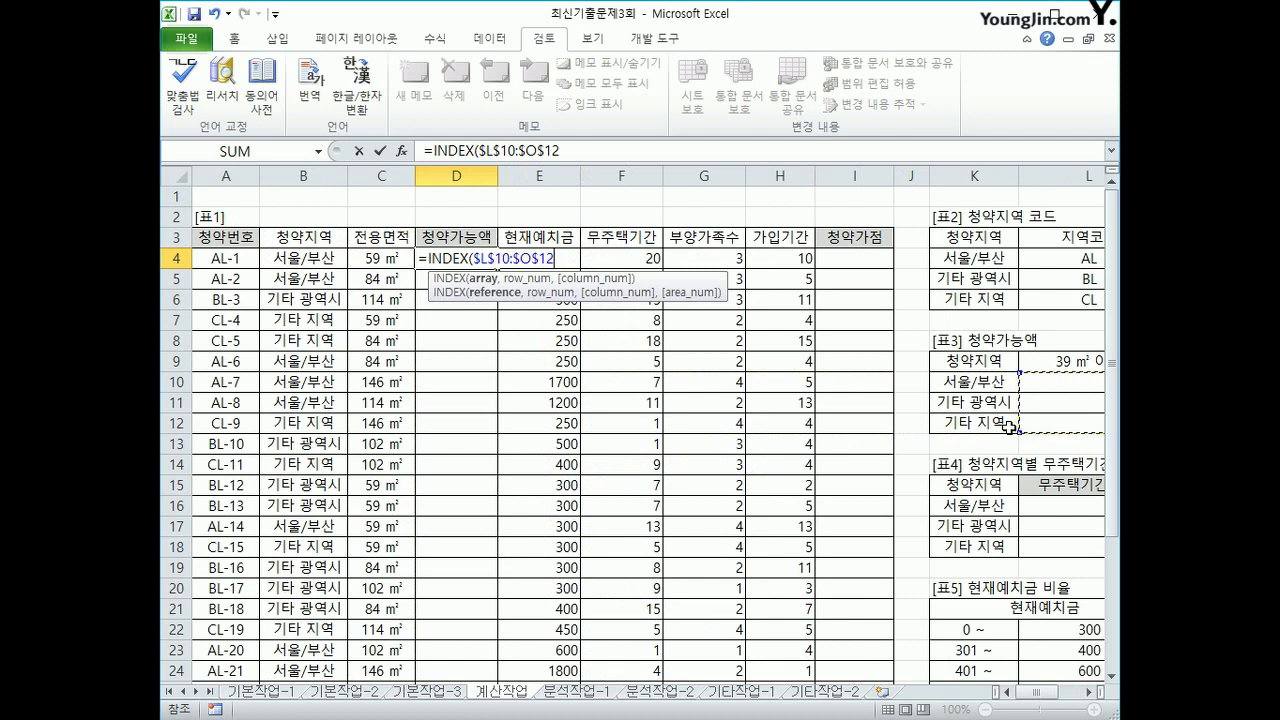
text(,)
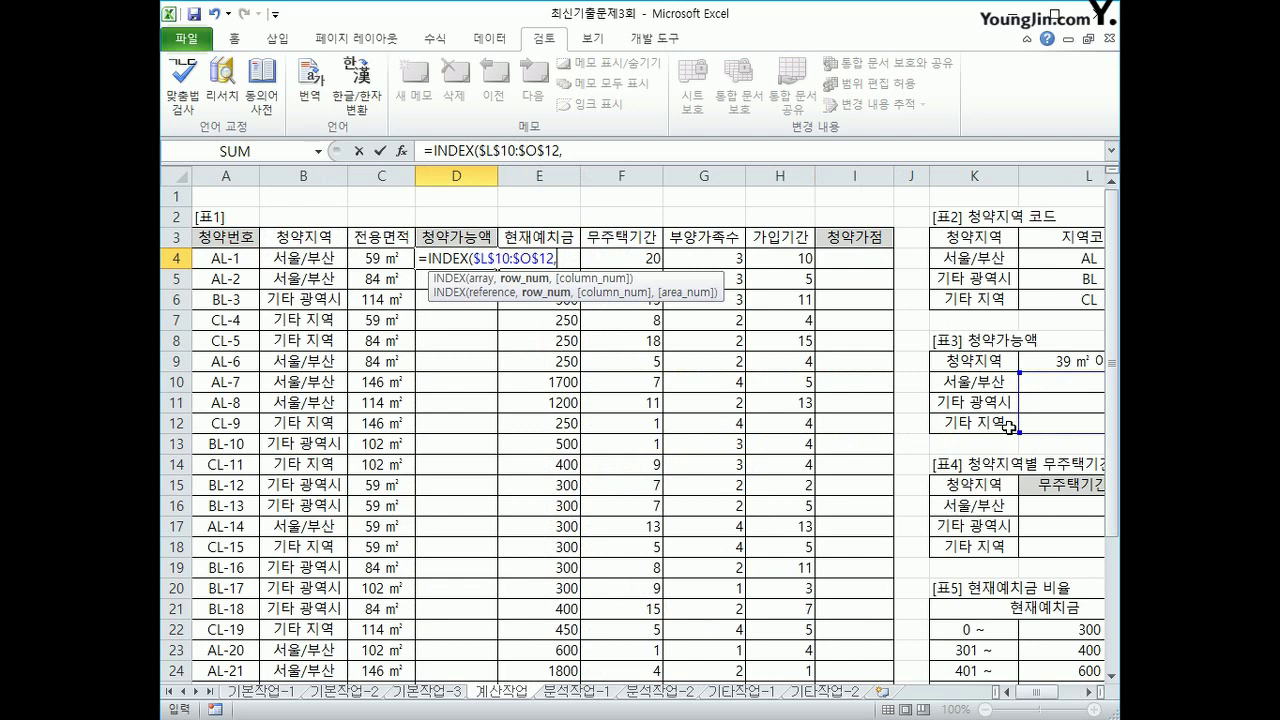
Step: Add MATCH(B4,$K$10:$K$12,0) as the INDEX row number to look up the 청약지역 exactly
text(mat)
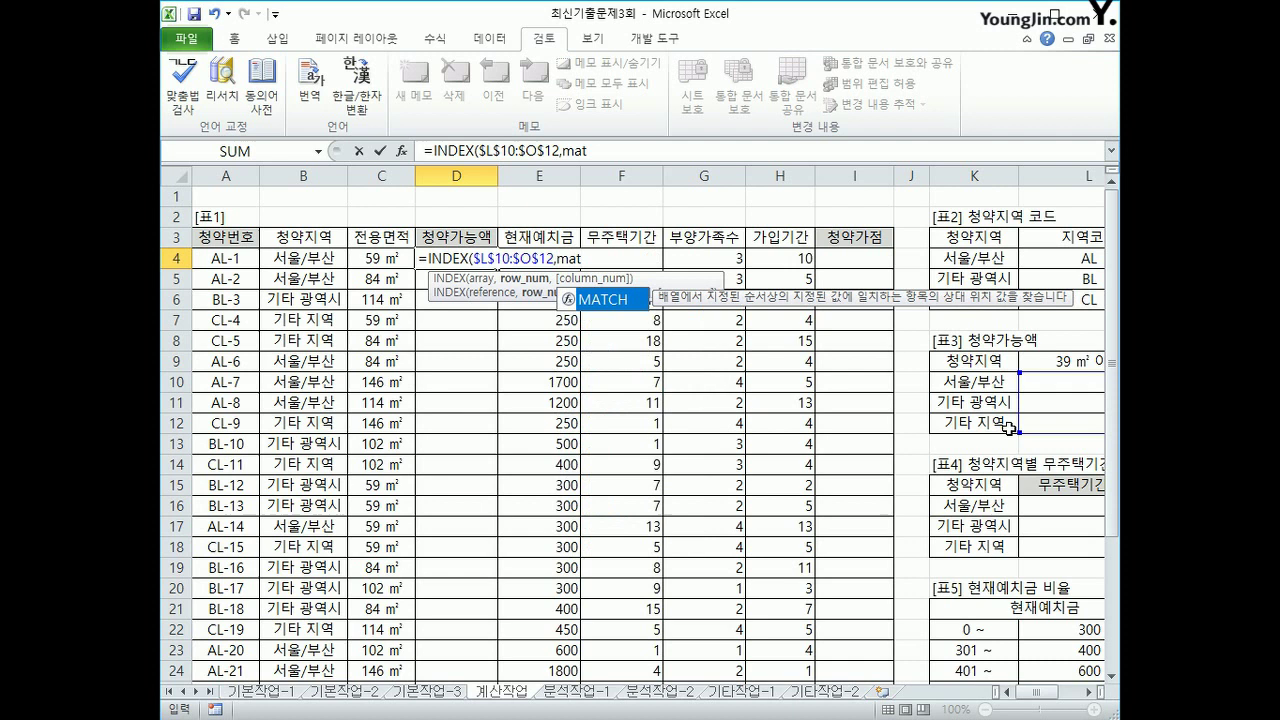
key(Tab)
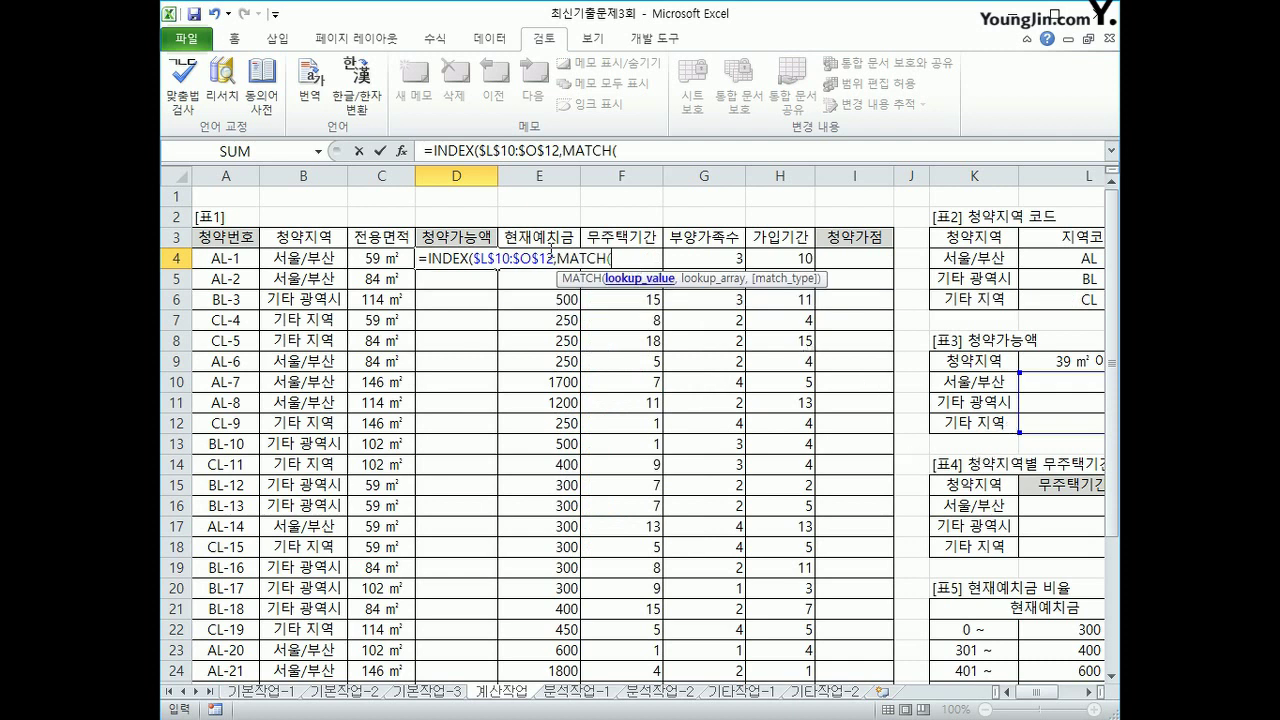
click(281, 256)
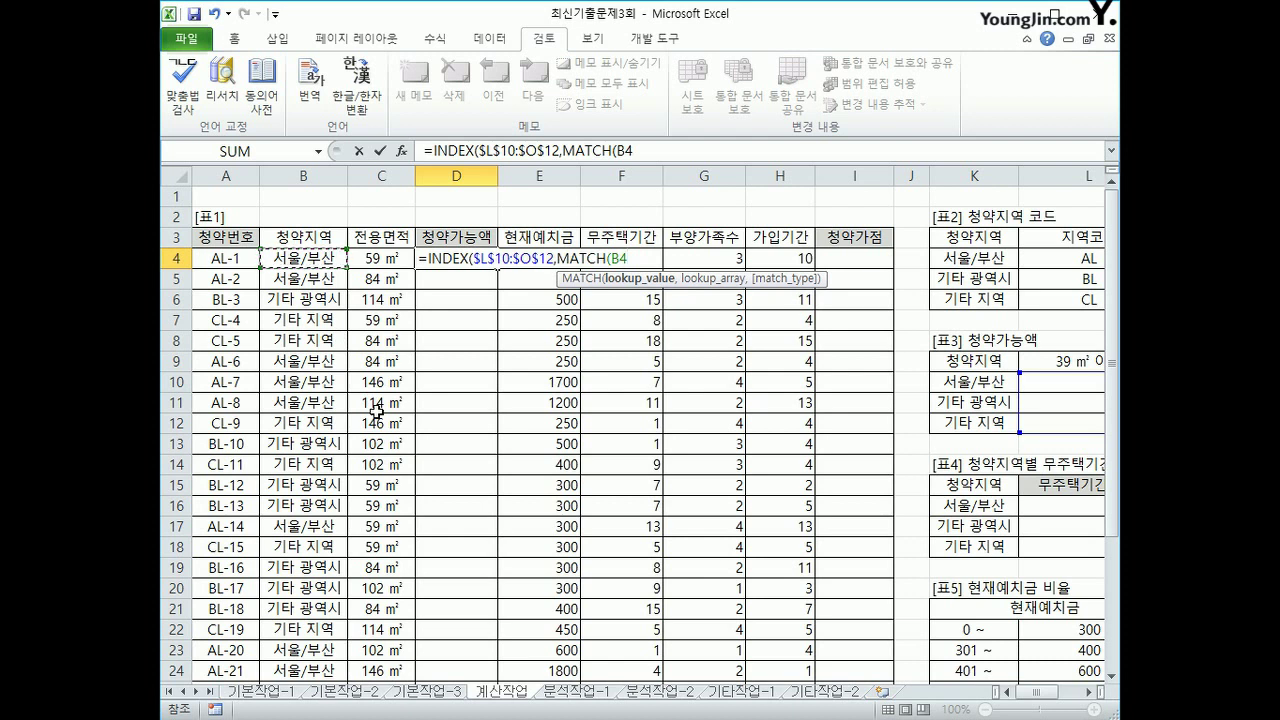
text(,)
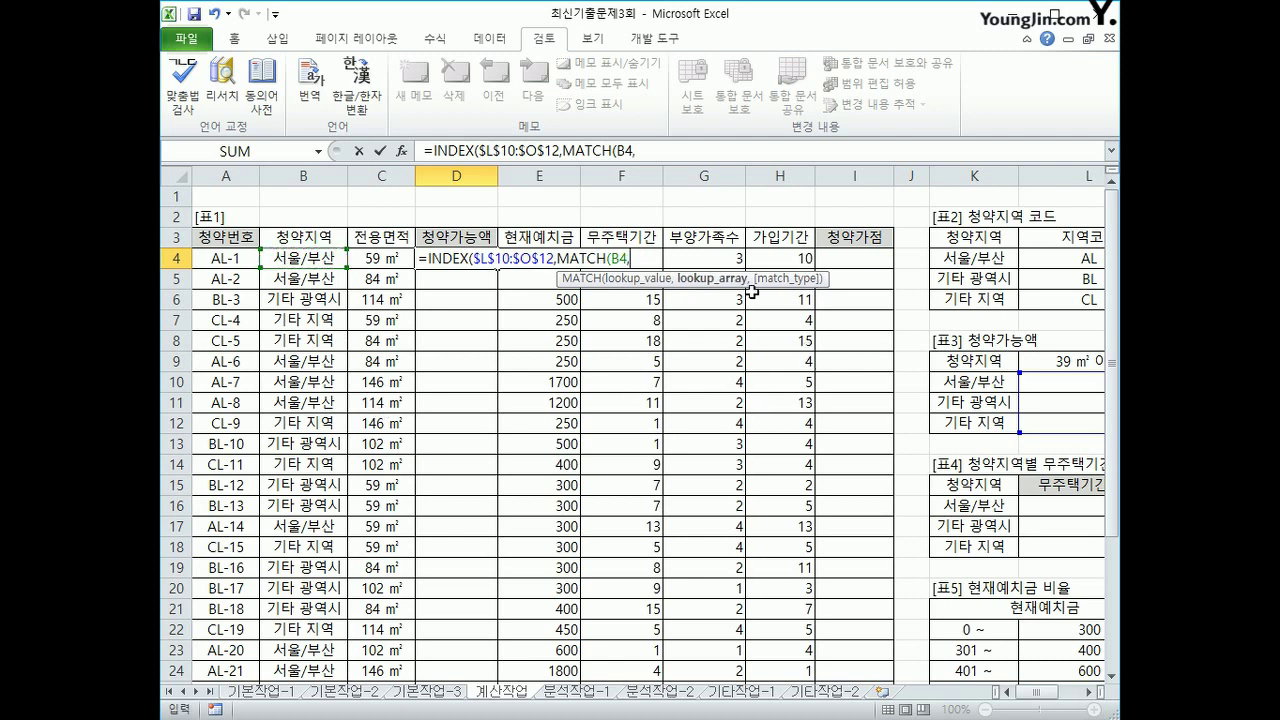
drag(938, 384, 953, 425)
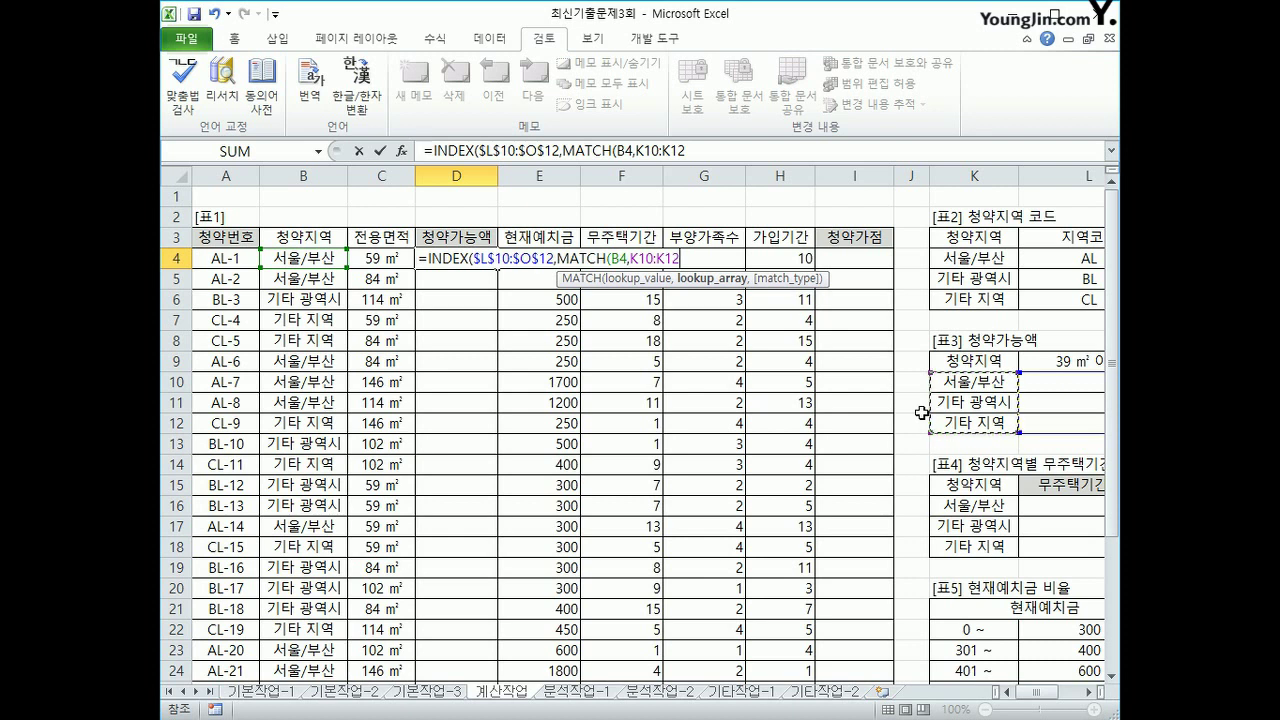
key(F4)
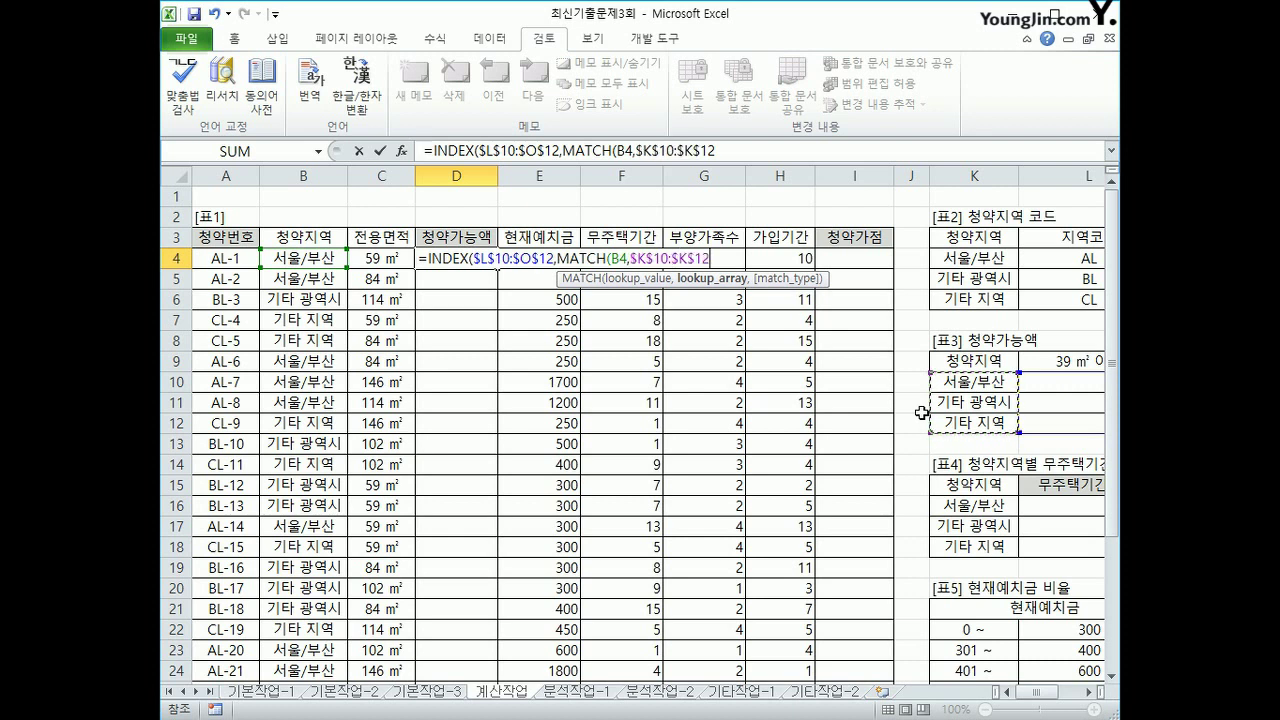
text(,)
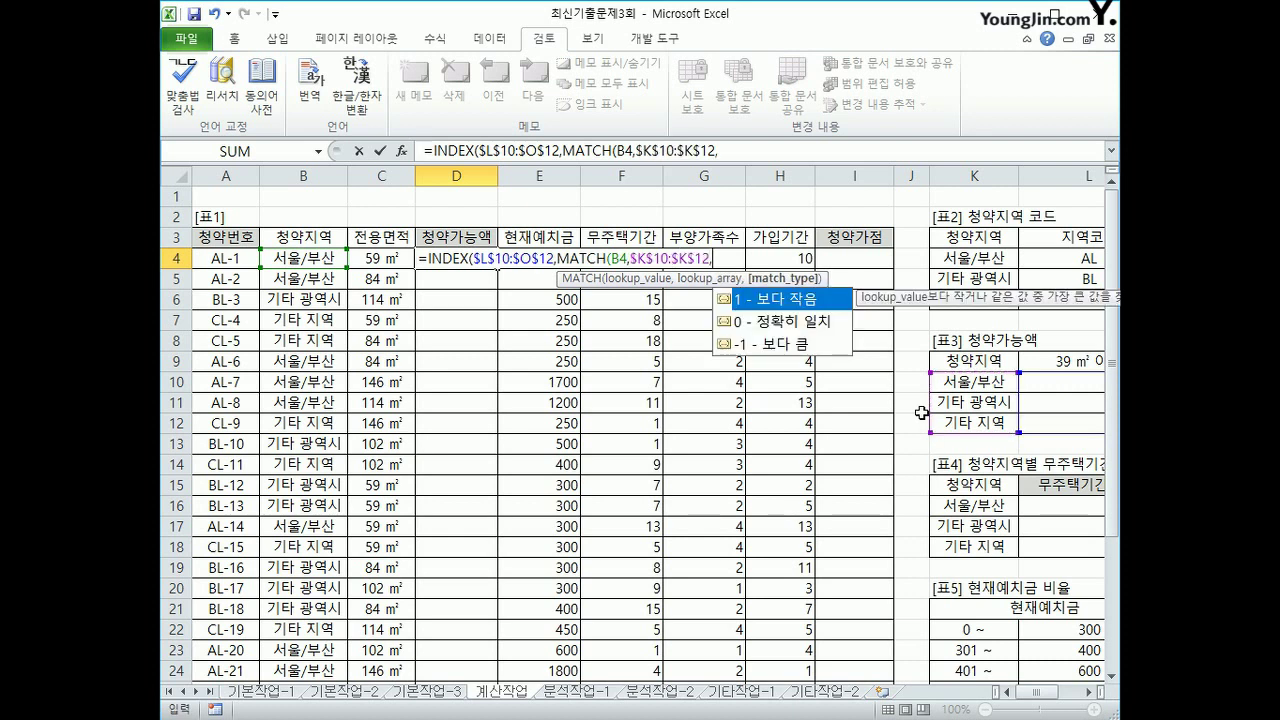
text(0))
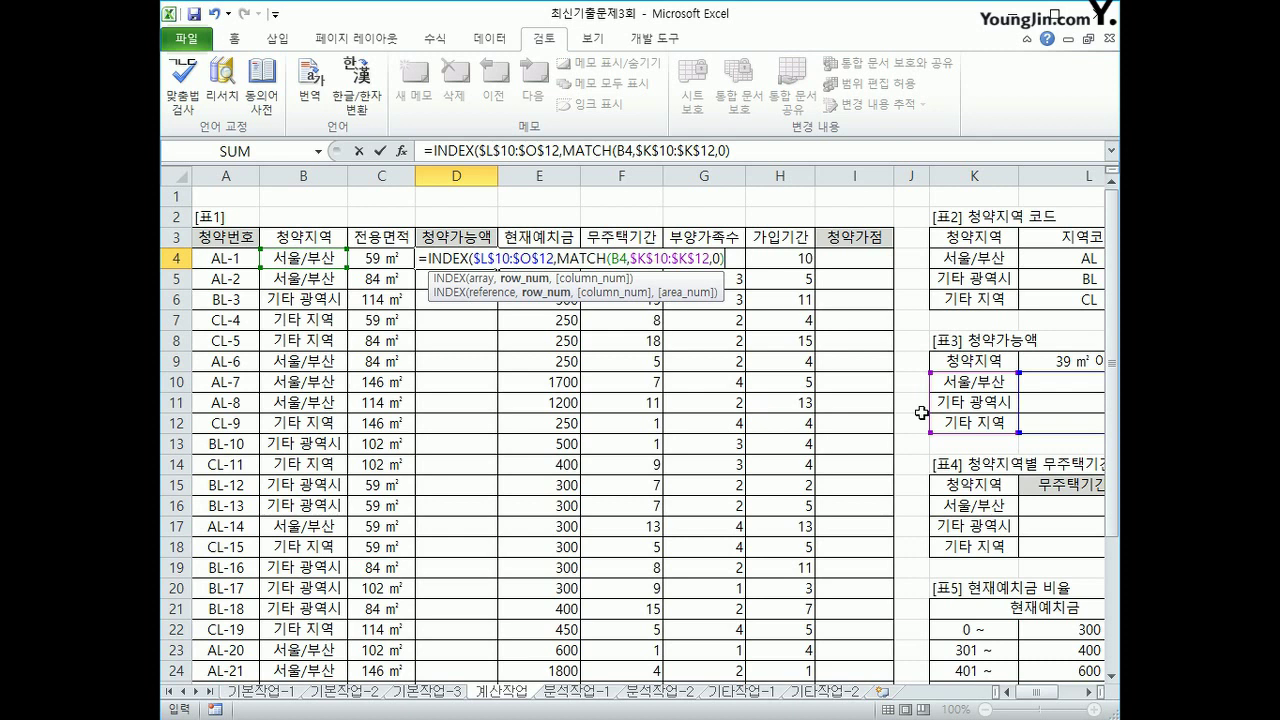
text(,)
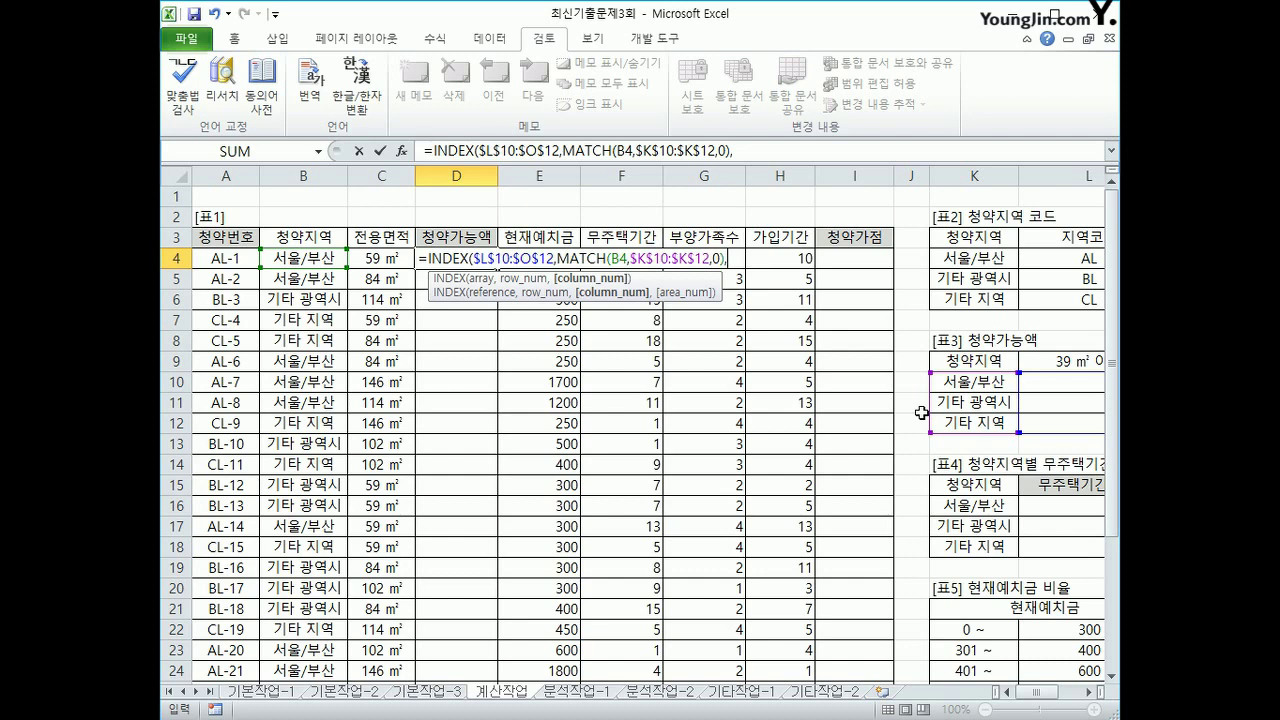
Step: Add MATCH(C4,$L$9:$O$9,1) as the INDEX column number and enter the 청약가능액 formula in D4
text(MATCH()
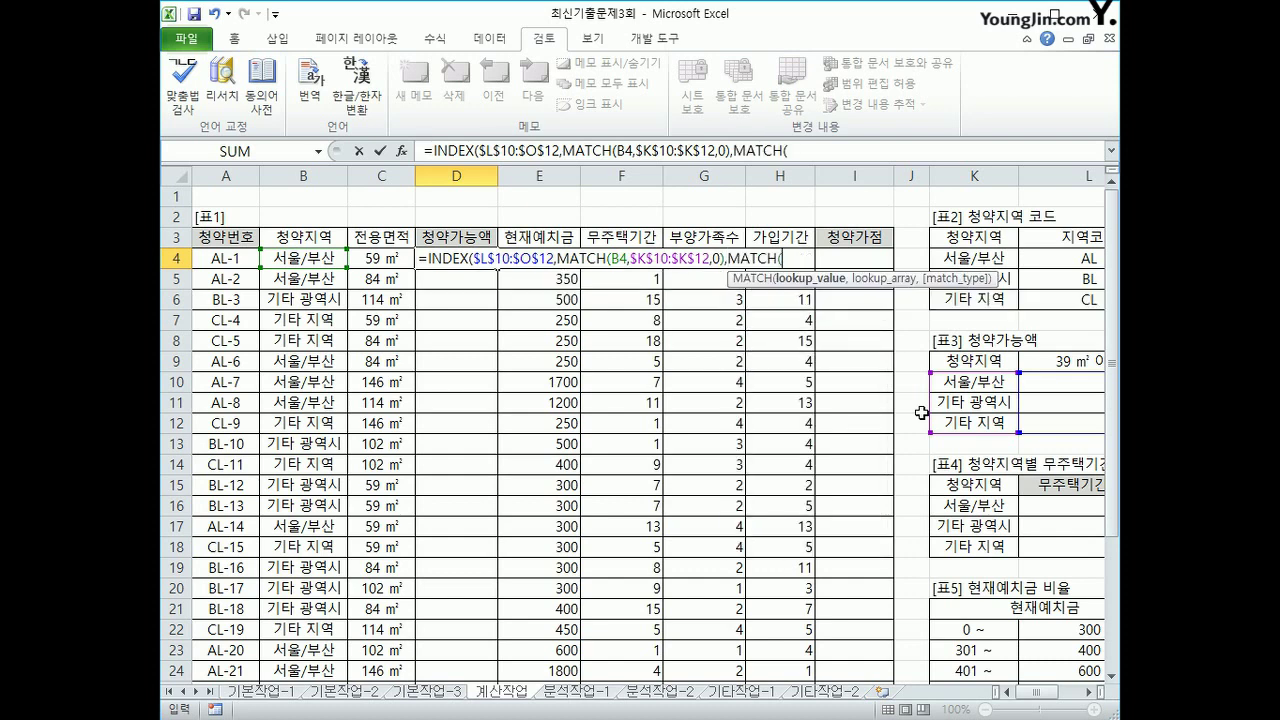
click(396, 260)
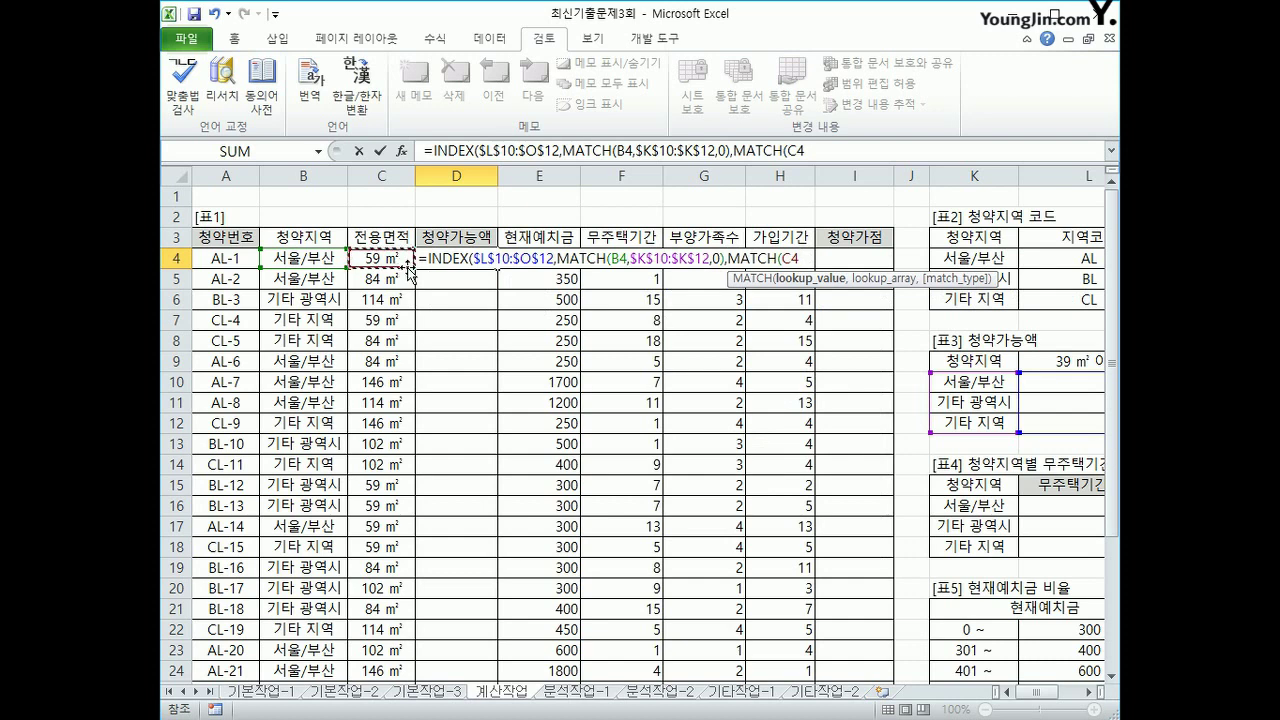
text(,)
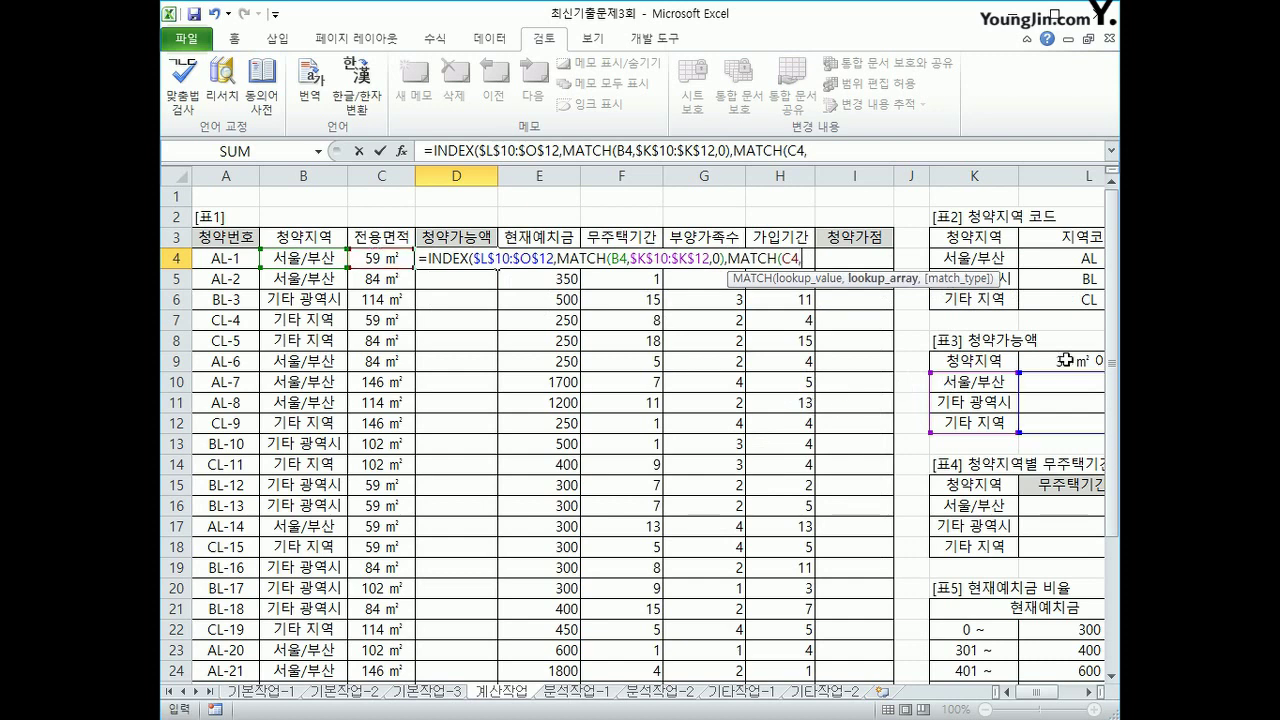
drag(1066, 361, 1022, 352)
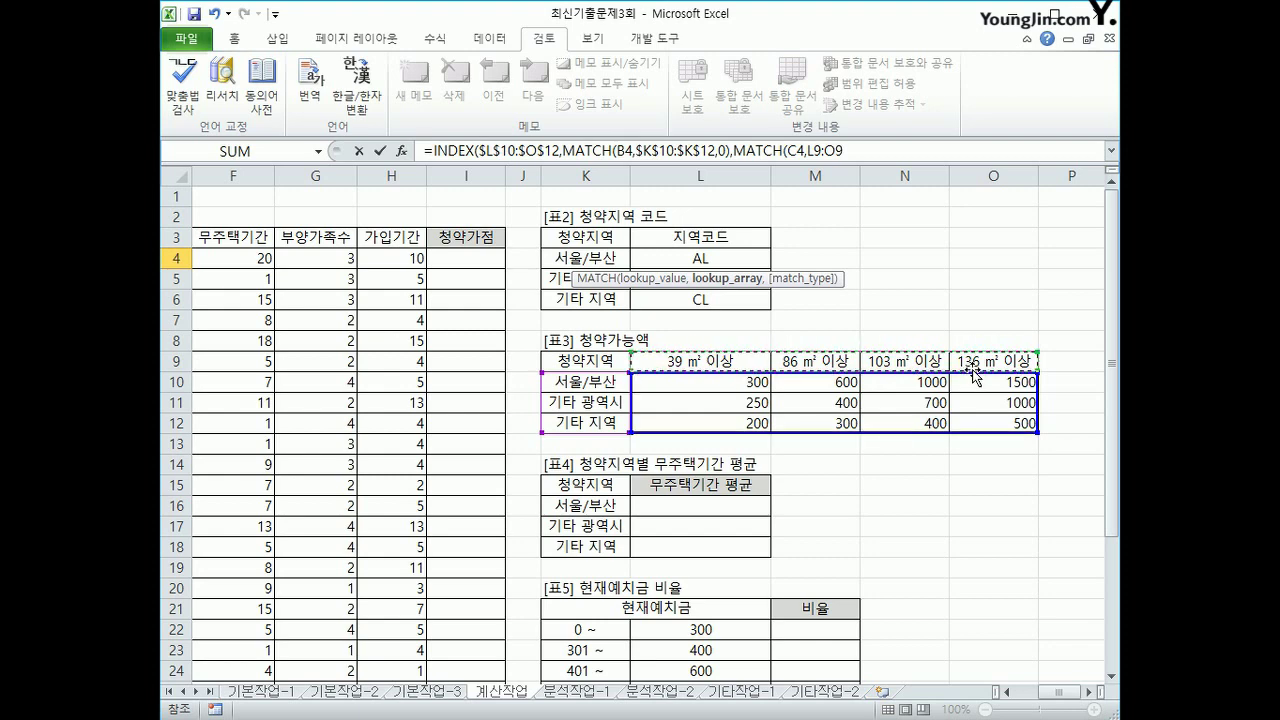
key(F4)
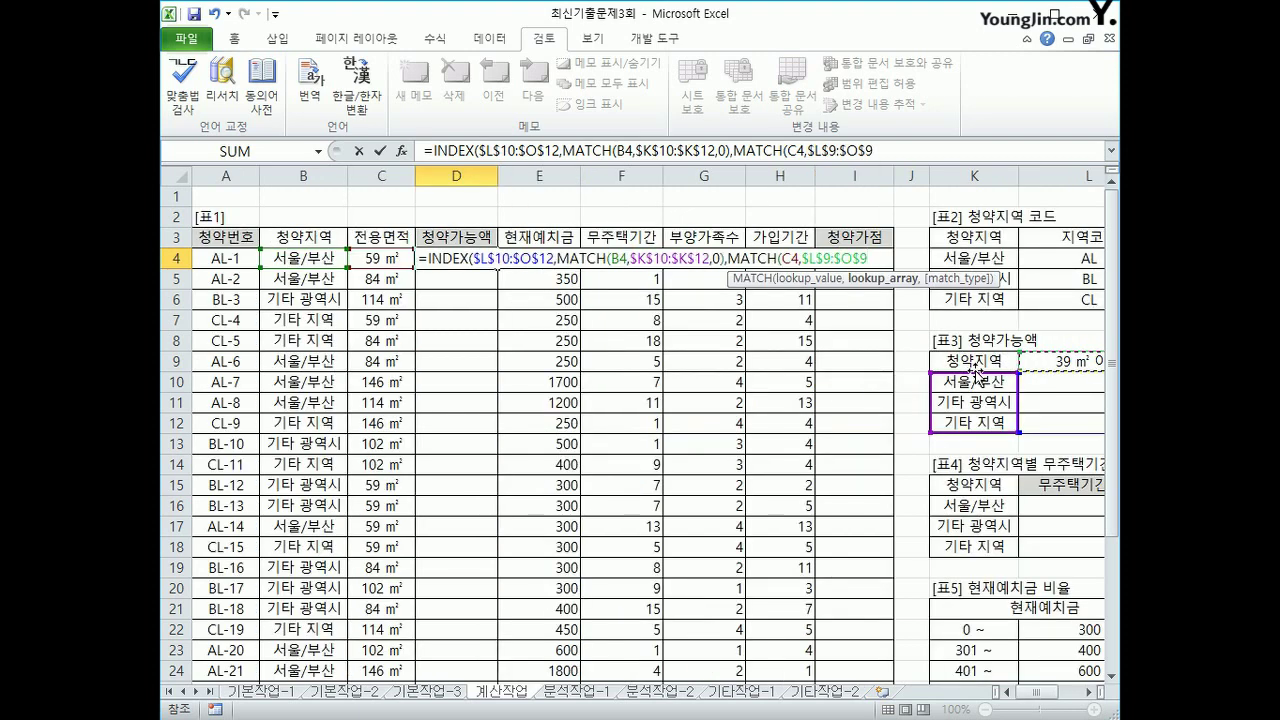
text(,)
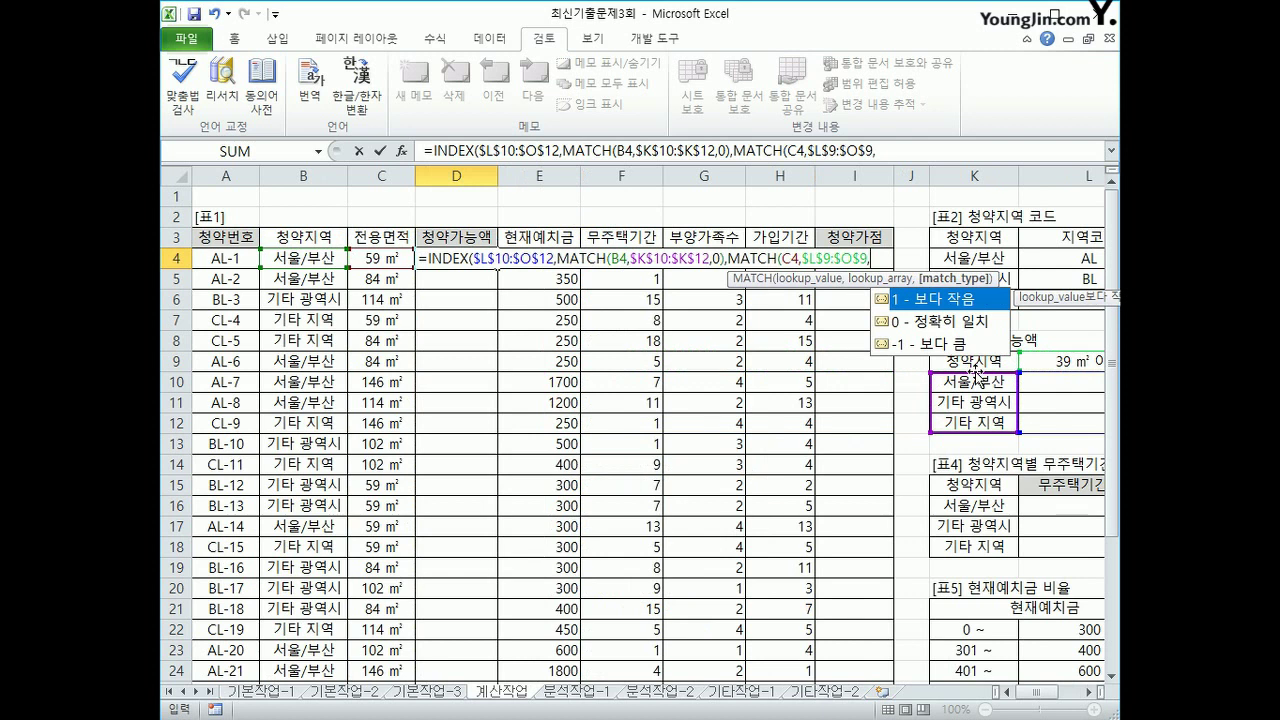
text(1)
text())
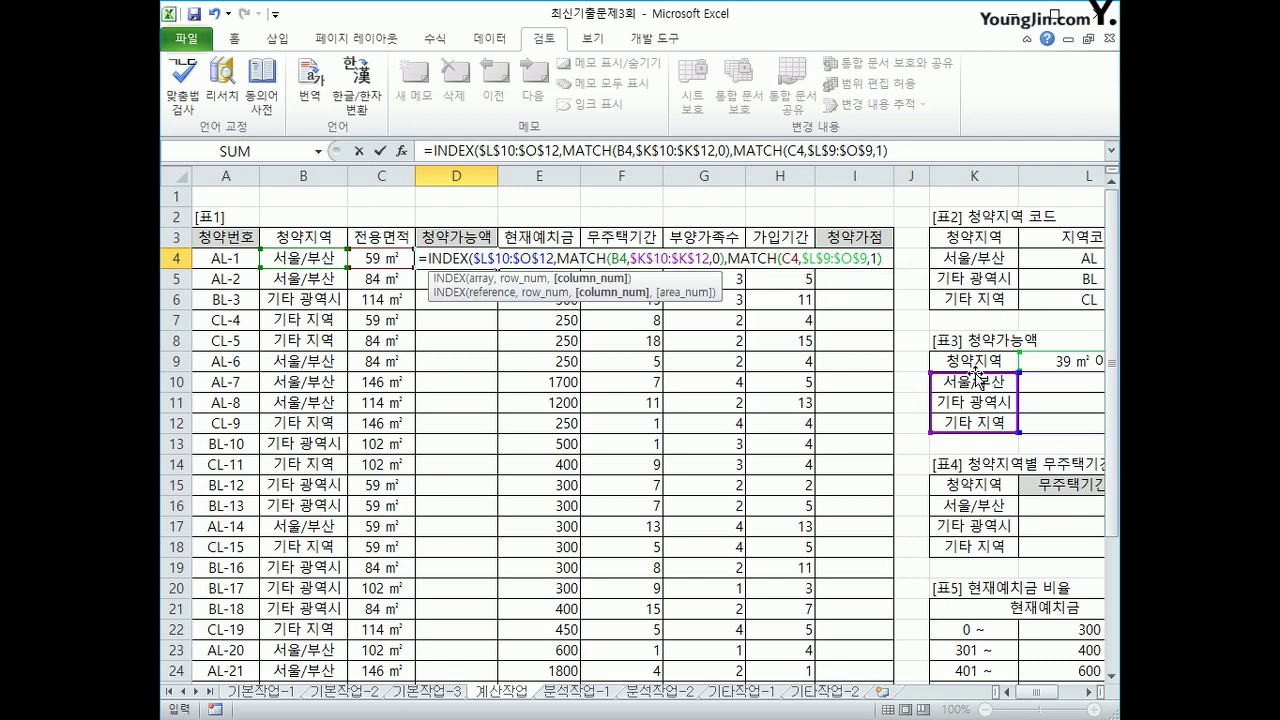
text())
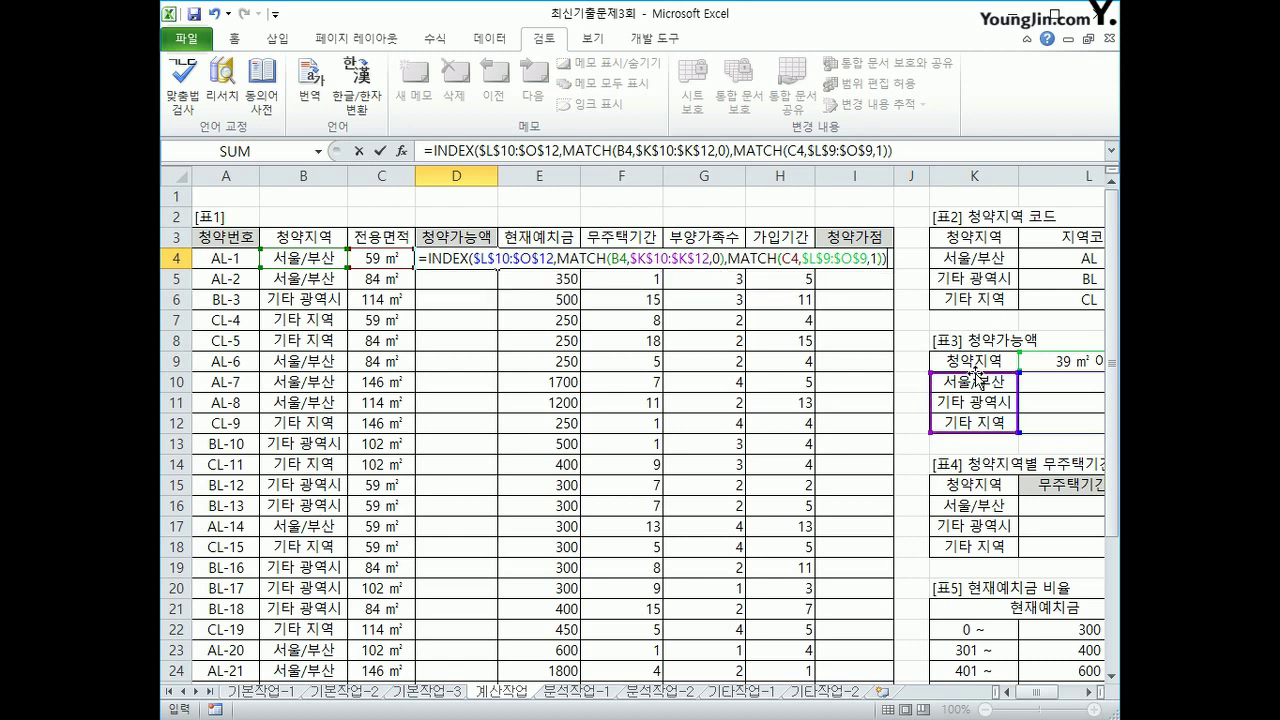
key(Return)
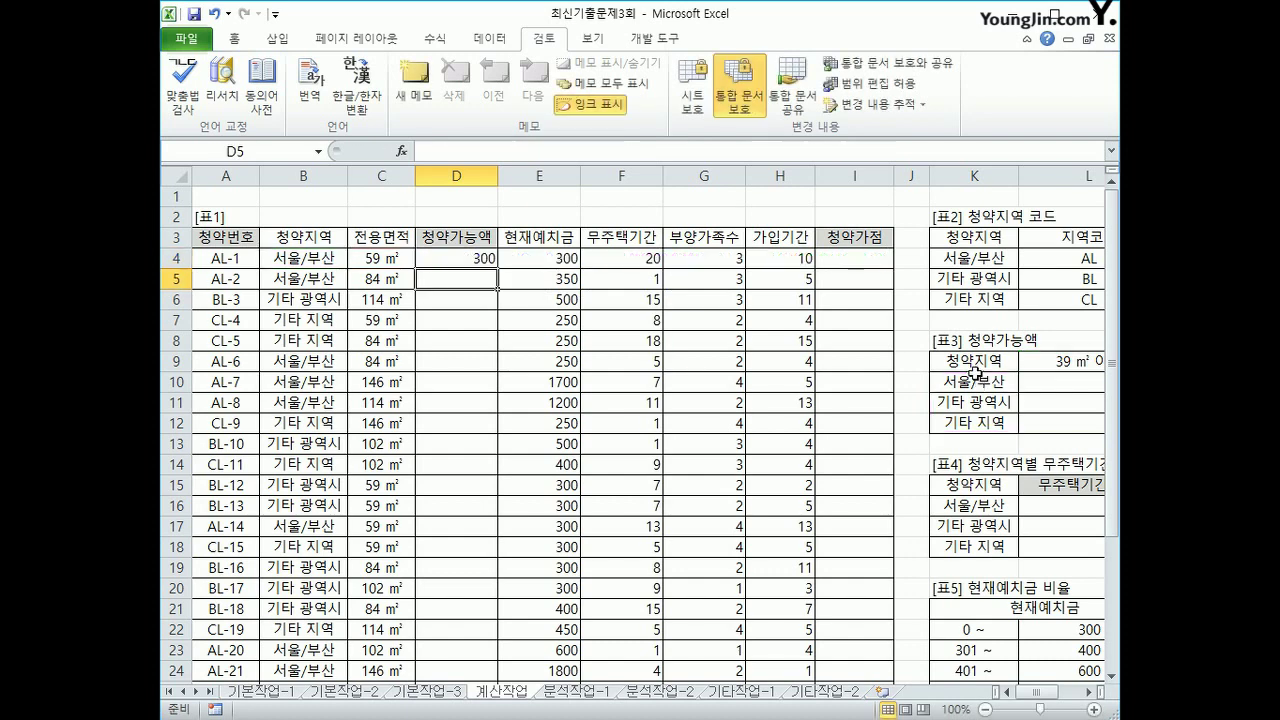
Step: Check D4 against 표3's 서울/부산 amount, then fill its formula down the whole 청약가능액 column
key(Up)
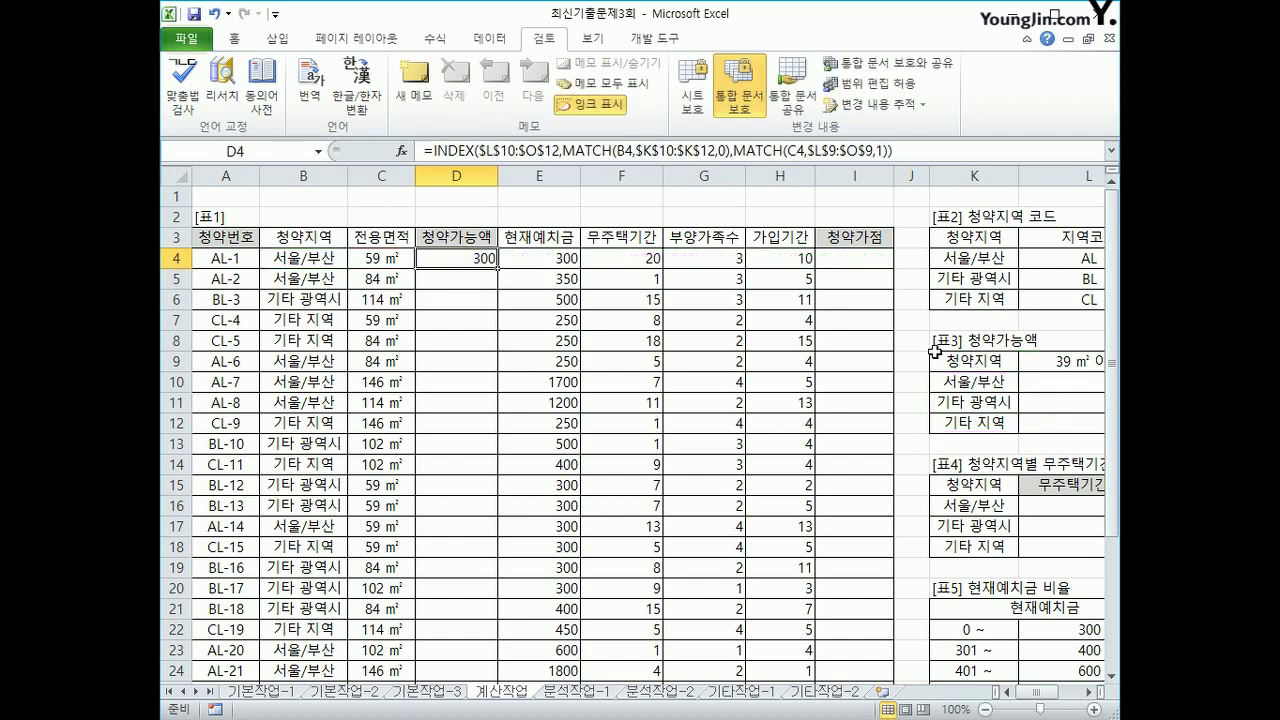
mouse_move(990, 394)
mouse_down()
mouse_move(1090, 390)
mouse_move(1008, 402)
mouse_move(1000, 386)
mouse_up()
click(656, 385)
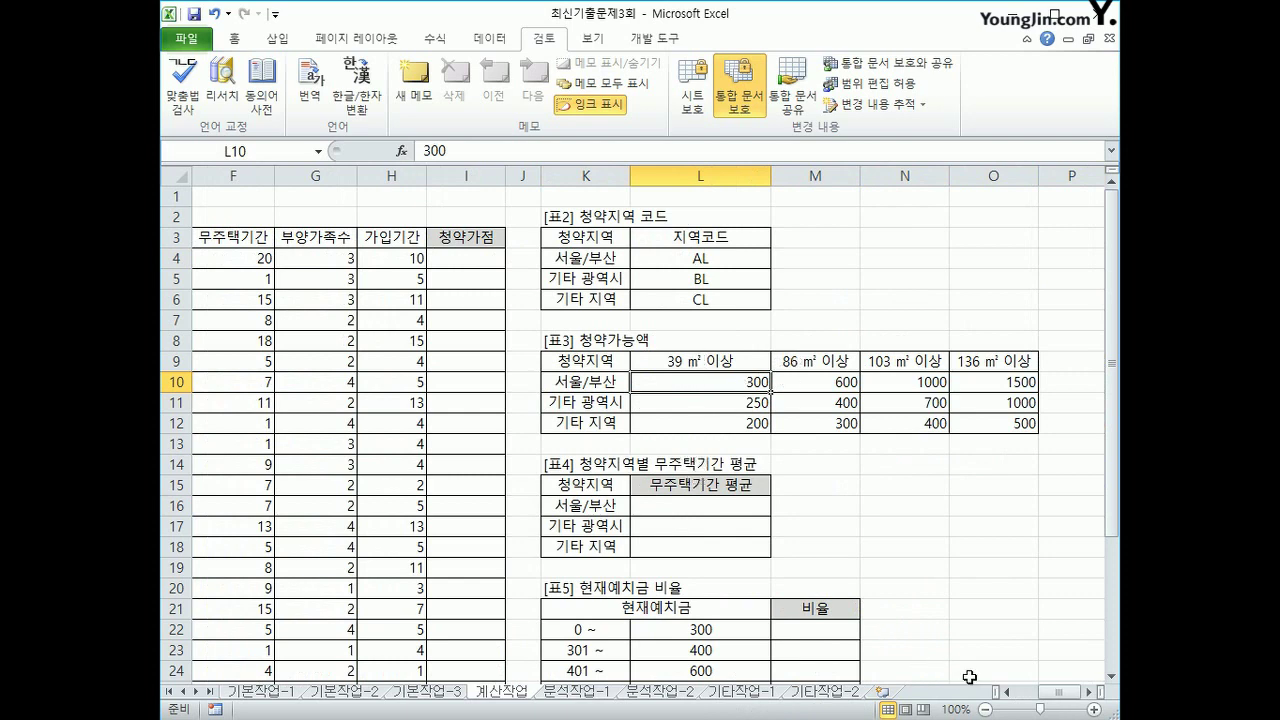
drag(1064, 692, 1036, 692)
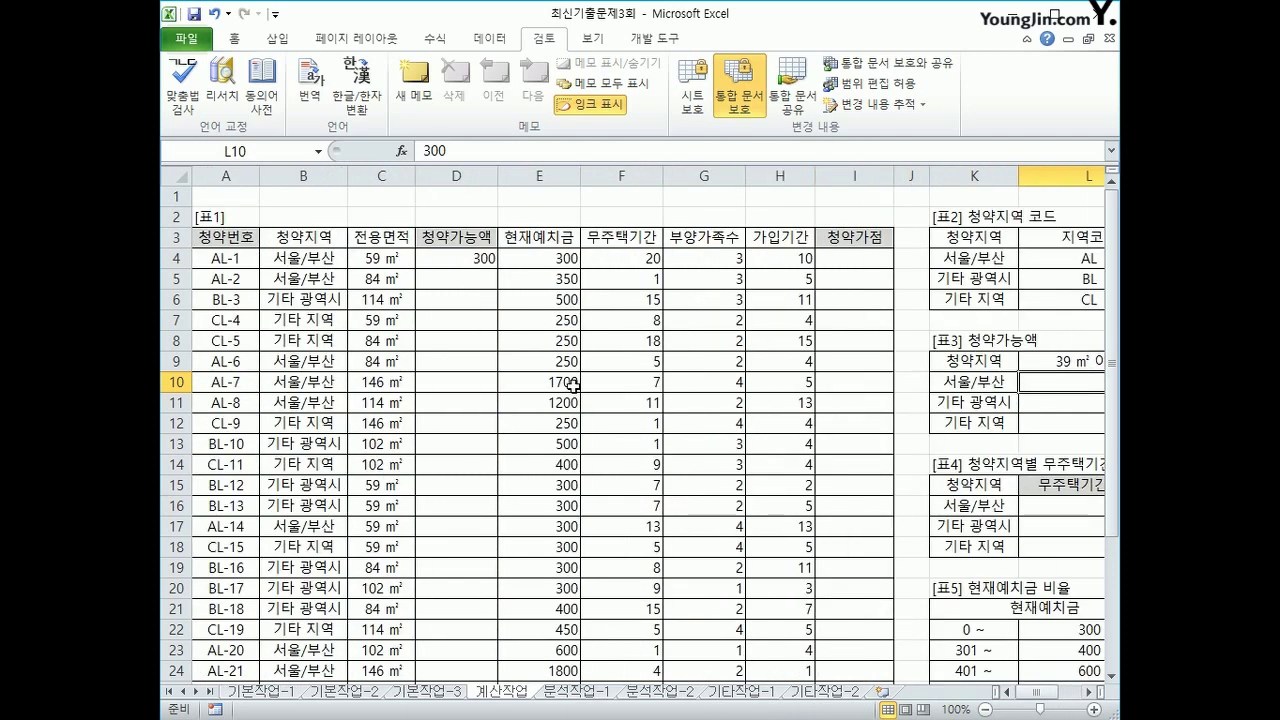
click(464, 252)
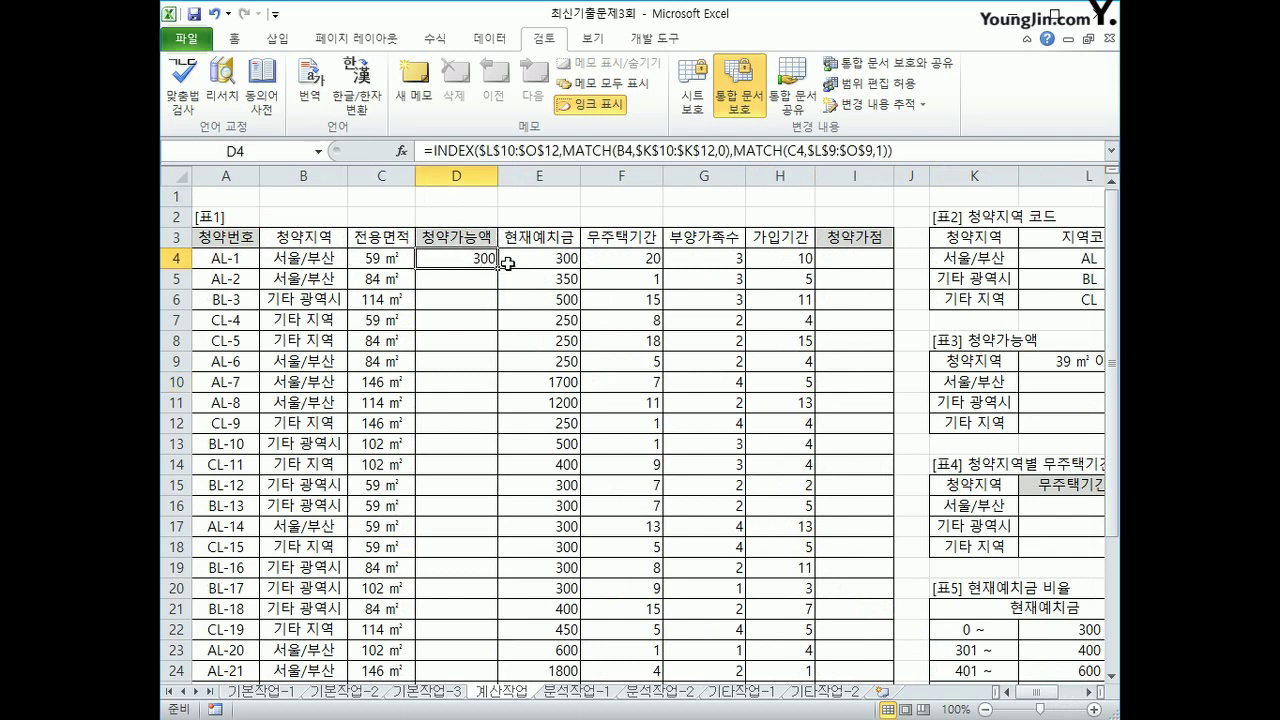
double_click(497, 268)
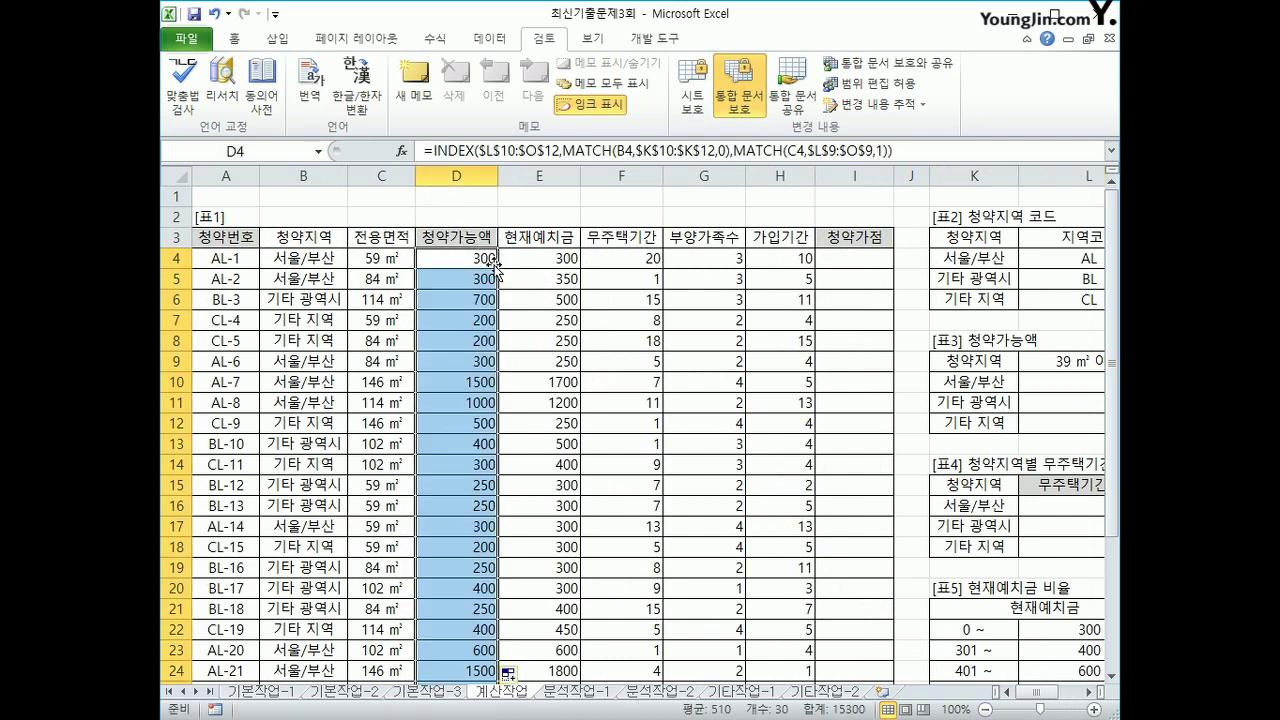
scroll(425, 408, down, 5)
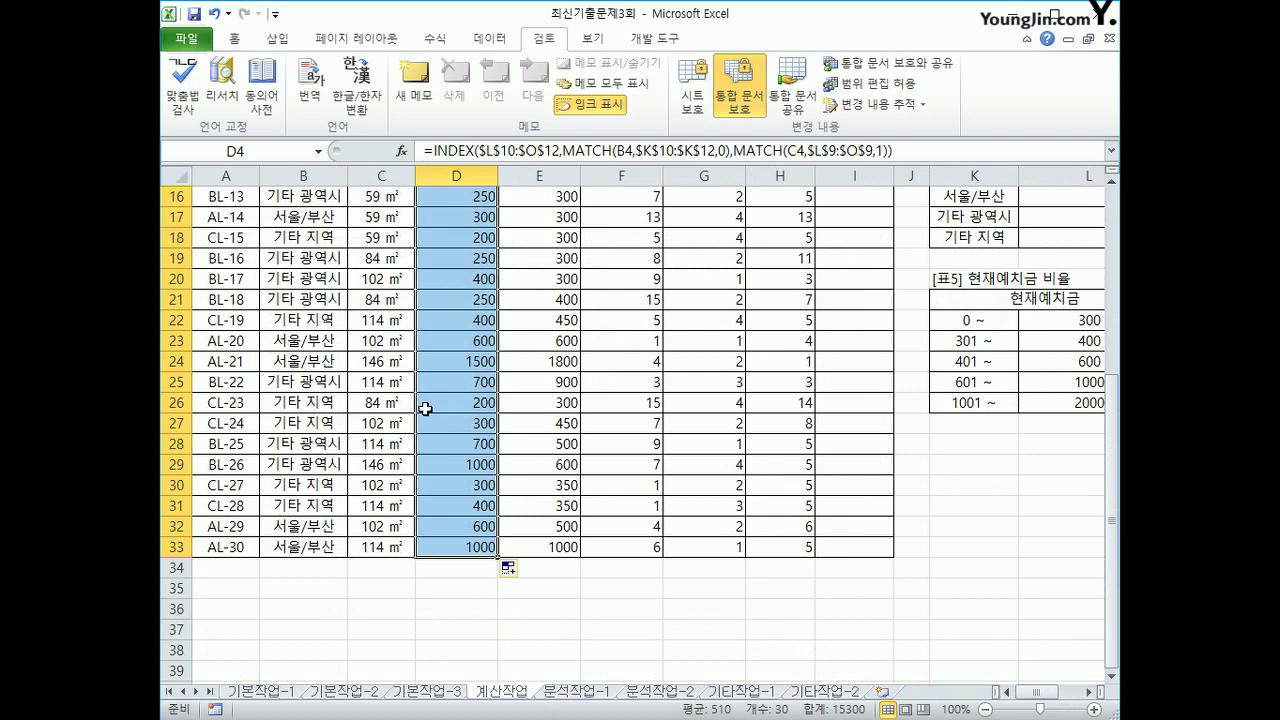
scroll(425, 408, up, 5)
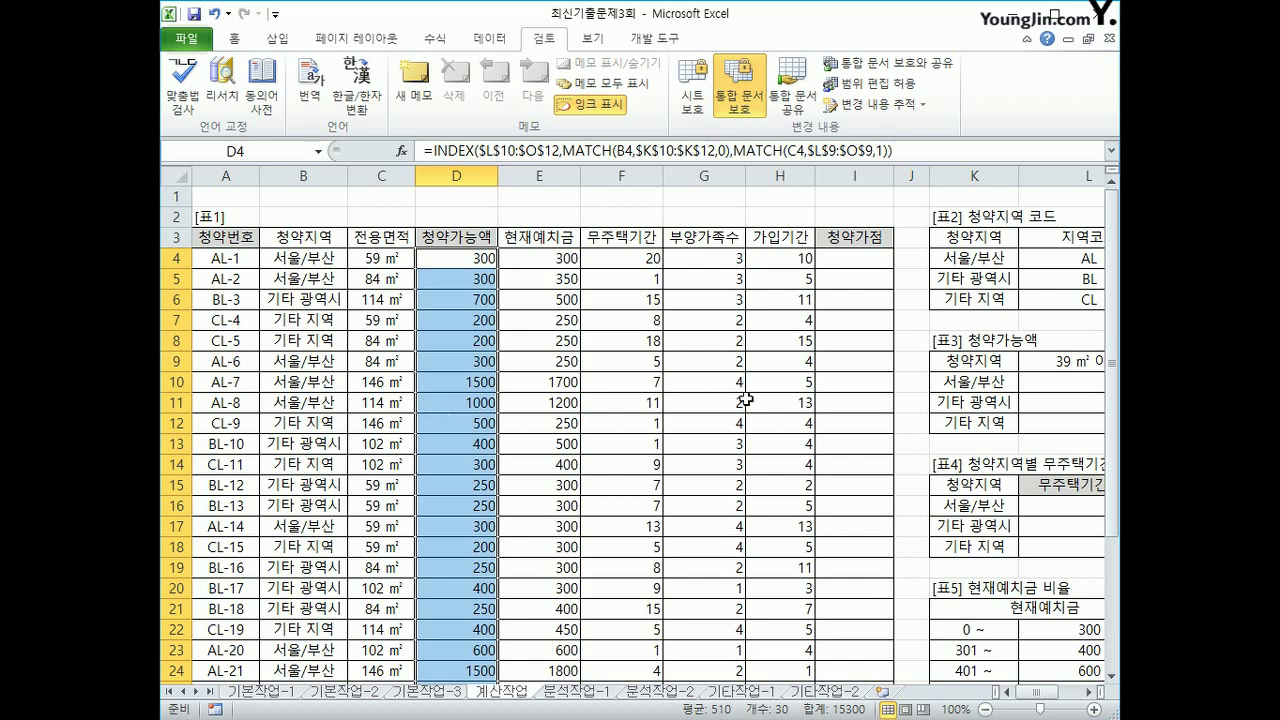
Step: Start a REPT formula in L16, 표4's 무주택기간 평균 for 서울/부산, with the special character "■" as the repeated text
click(1037, 505)
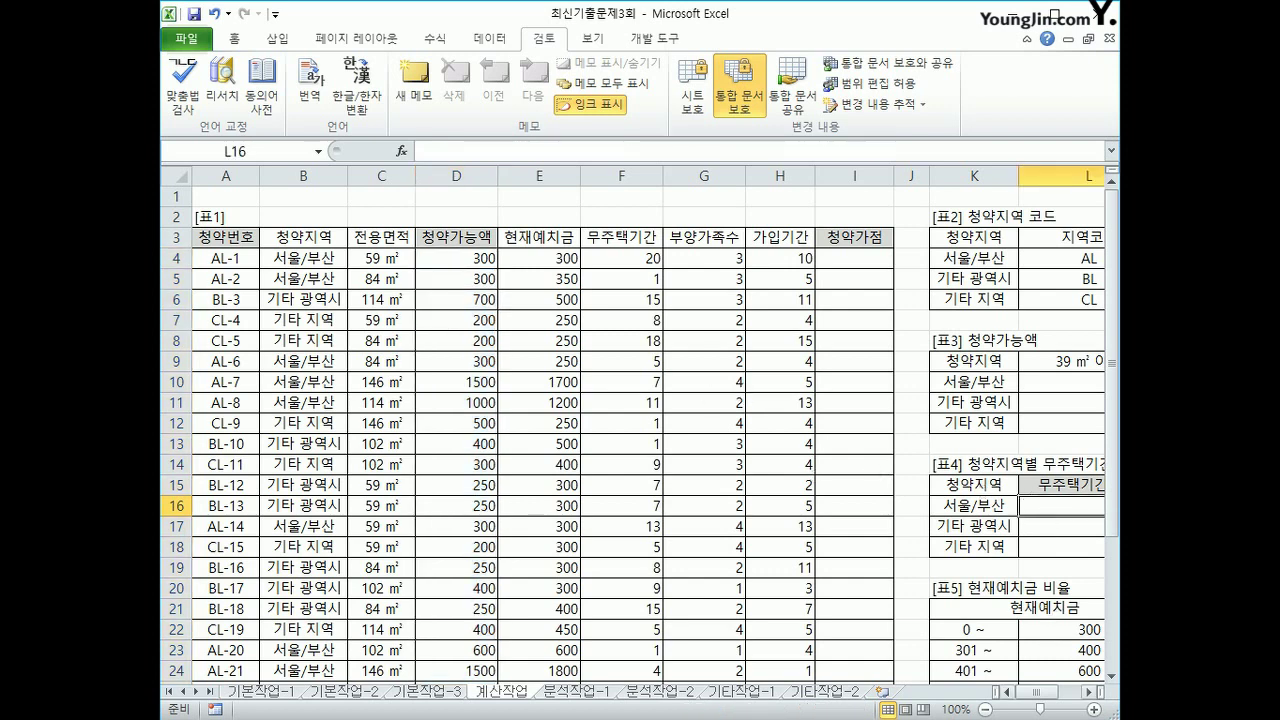
click(1088, 691)
click(1088, 691)
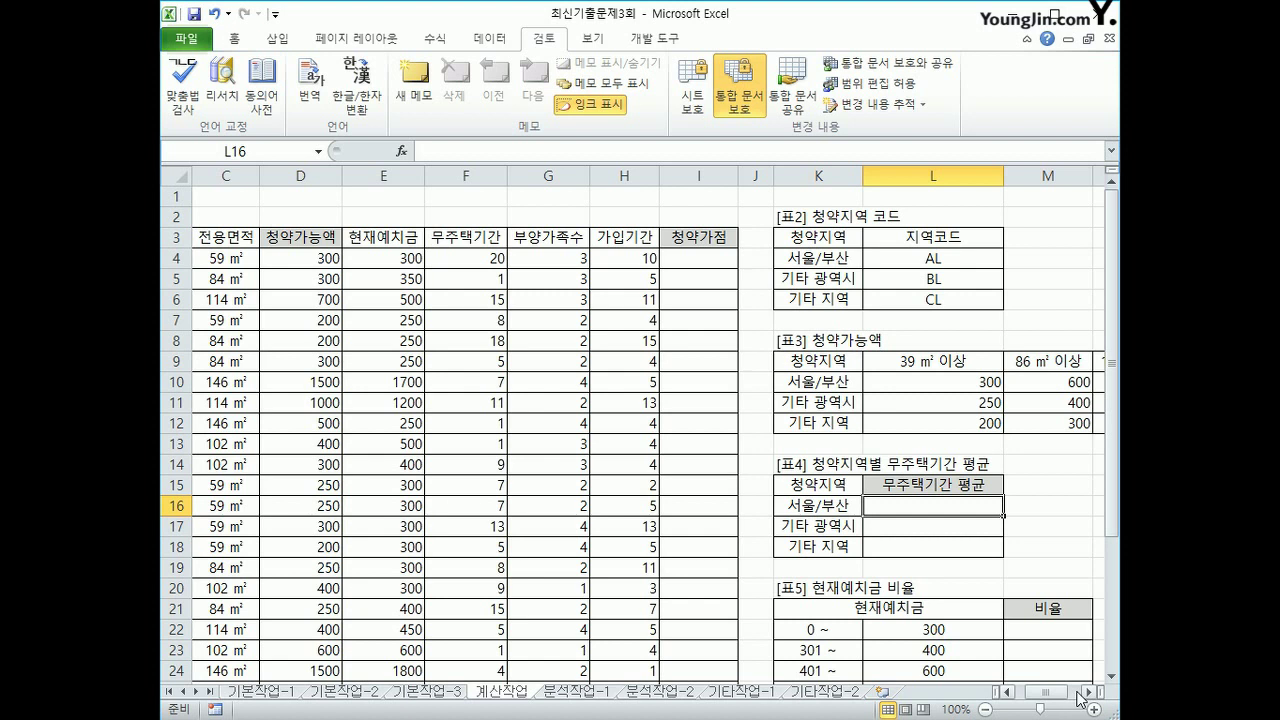
text(=)
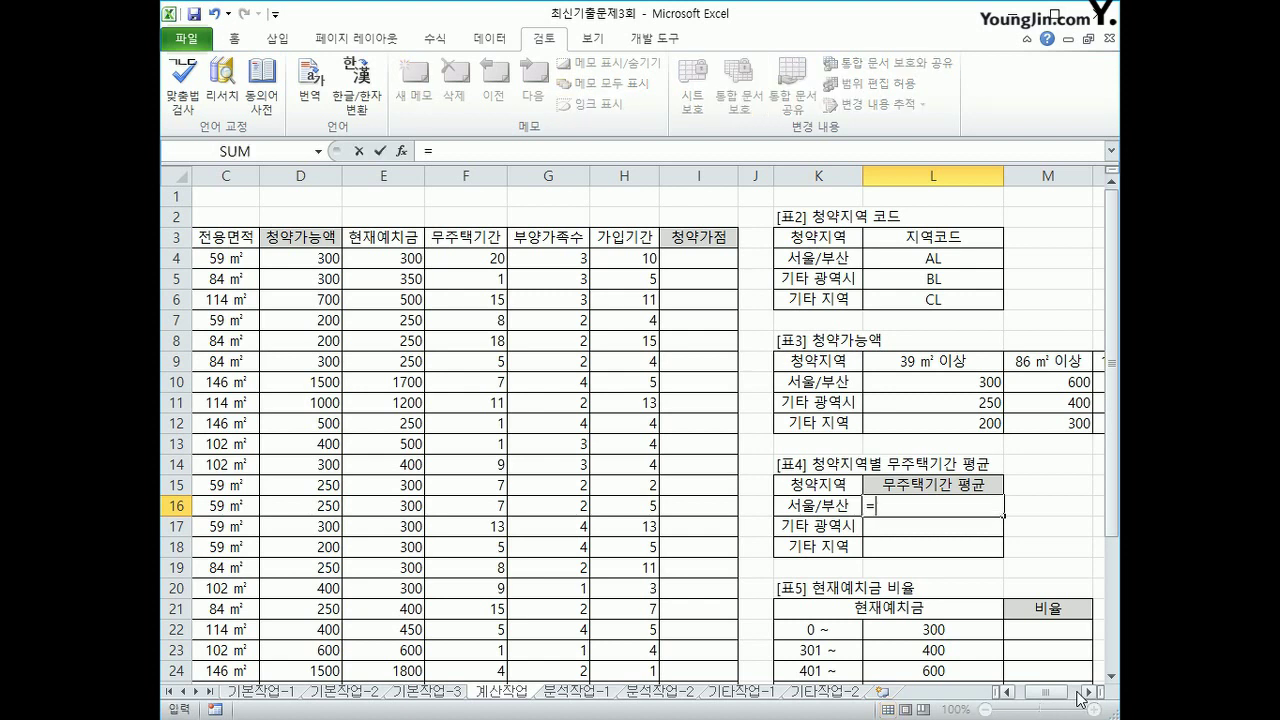
text(rept)
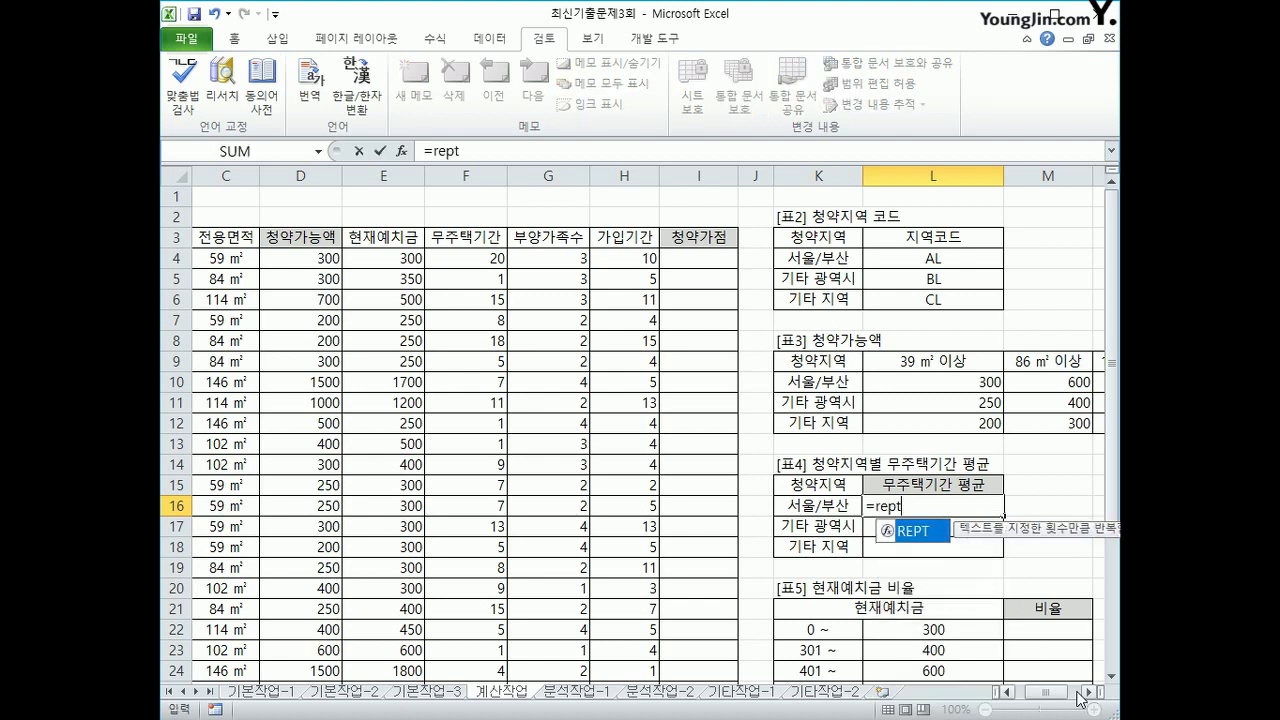
key(Tab)
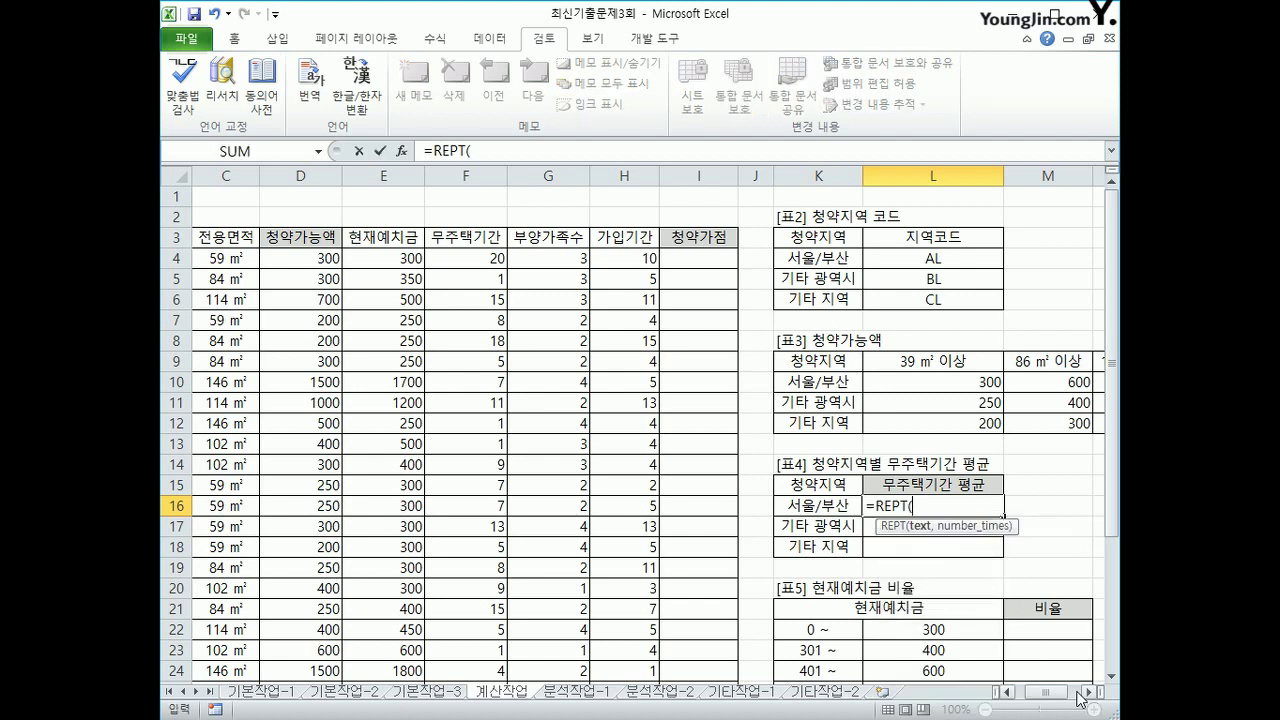
text("ㅁ)
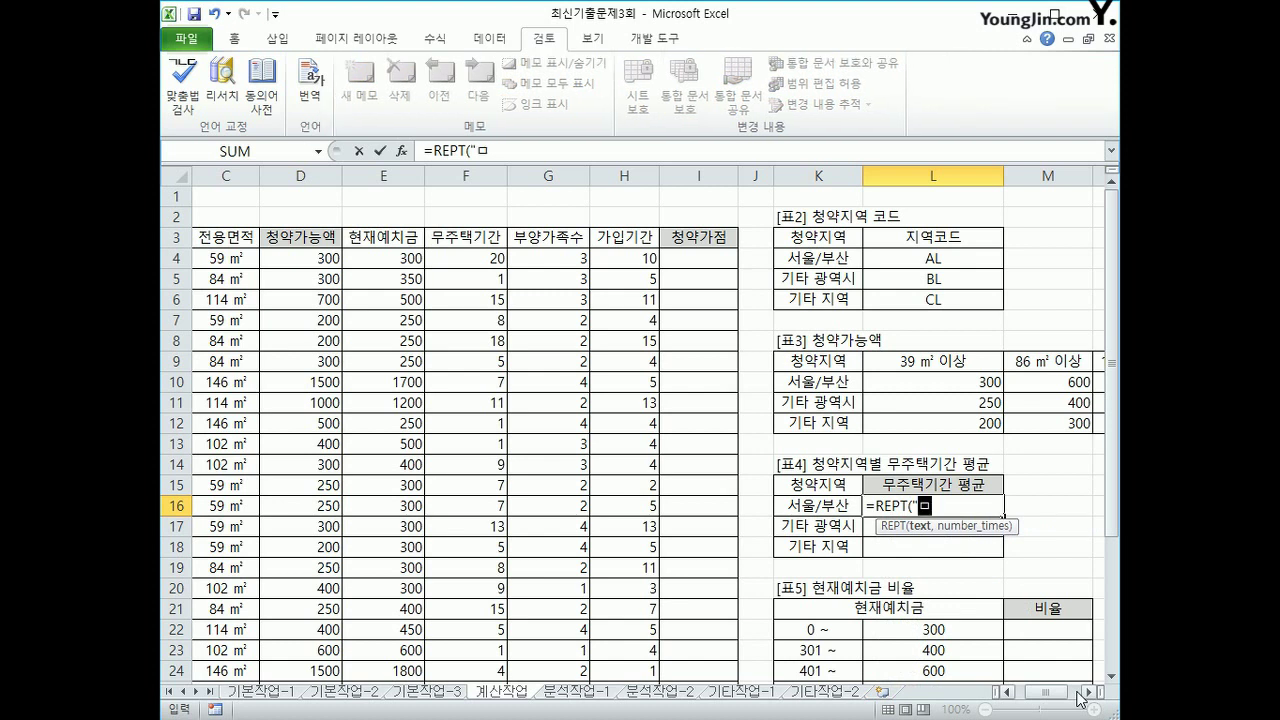
key(Hangul_Hanja)
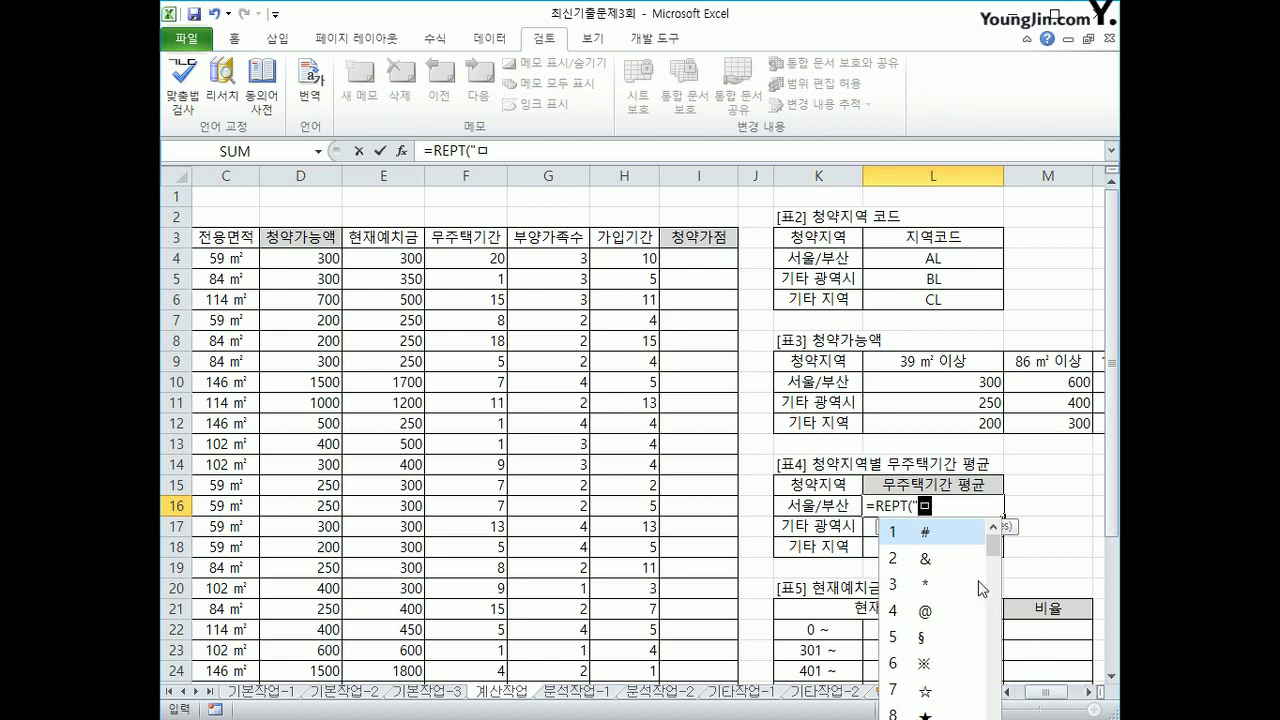
drag(994, 546, 992, 569)
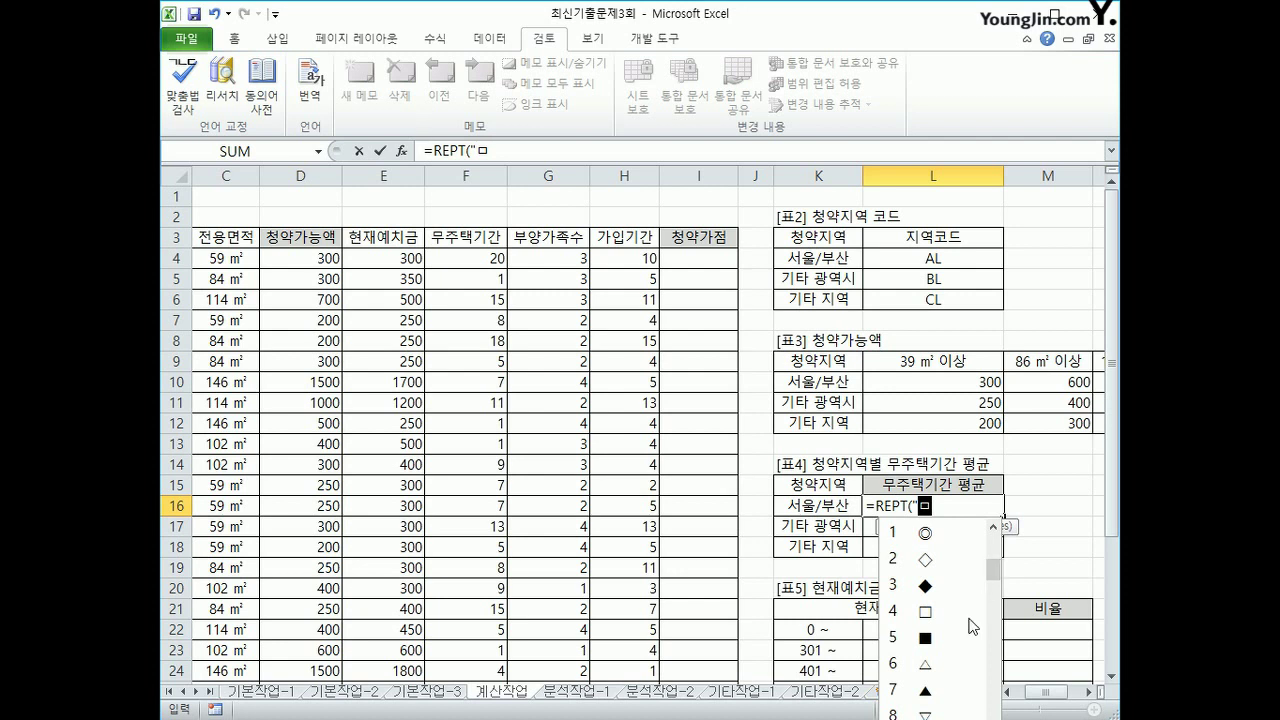
click(923, 646)
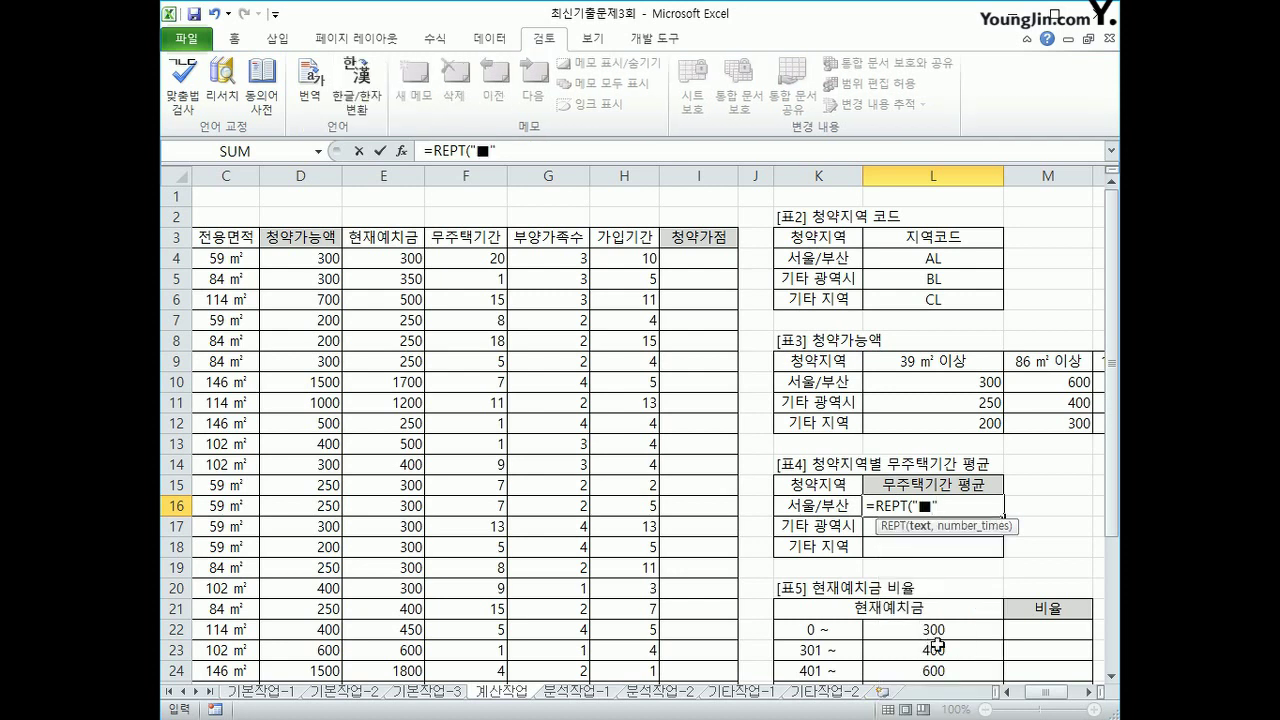
text(",)
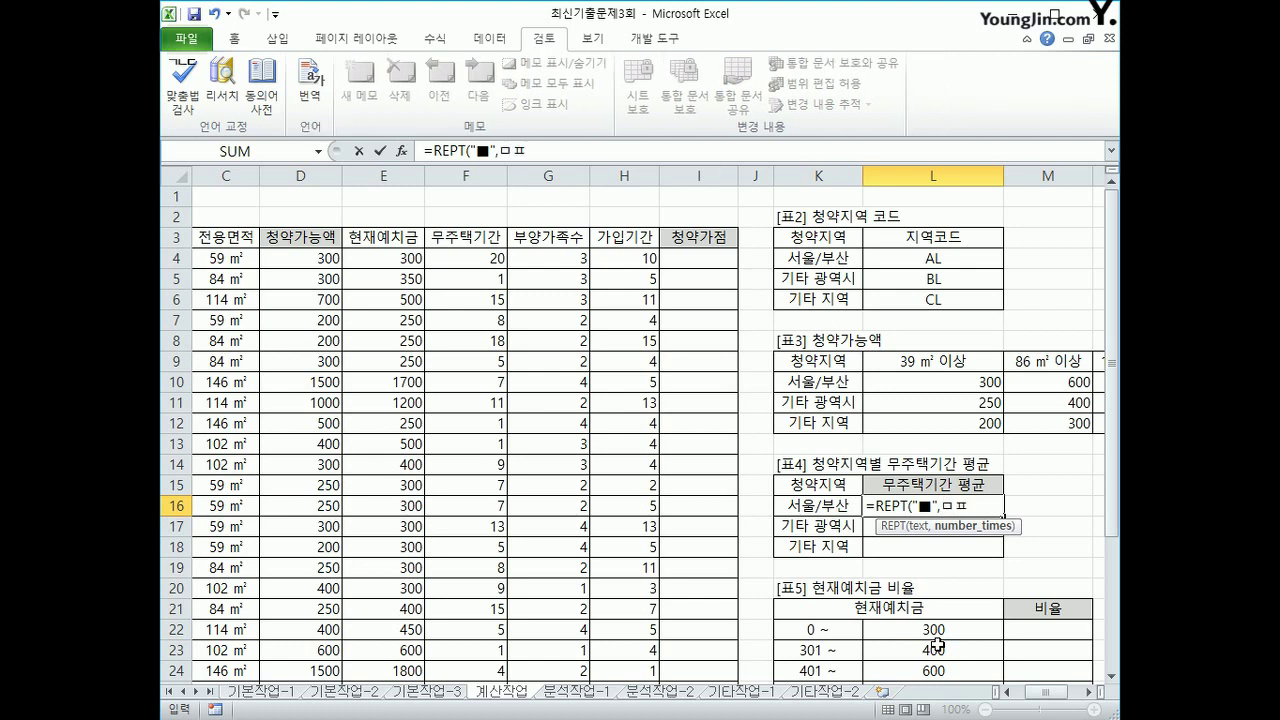
Step: Add AVERAGE(IF( as REPT's repeat count, testing whether the absolute 청약지역 range $B$4:$B$33 equals K16
text(aver)
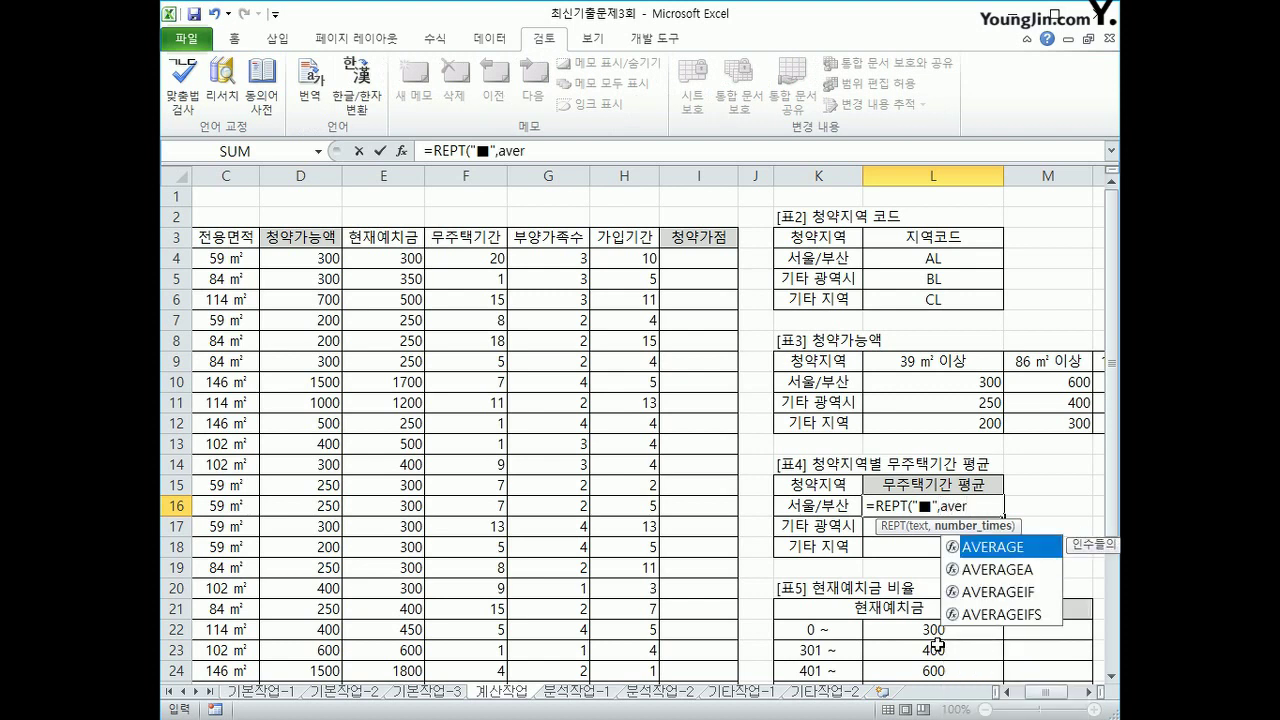
key(Tab)
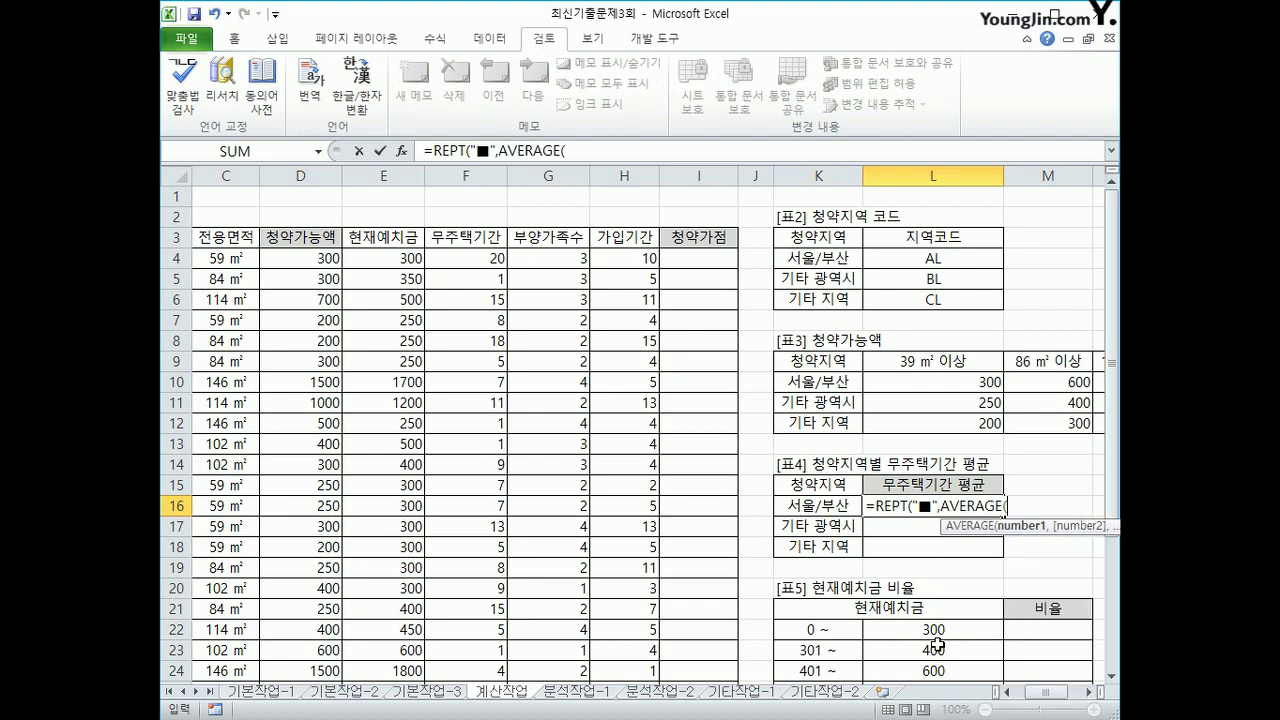
text(if()
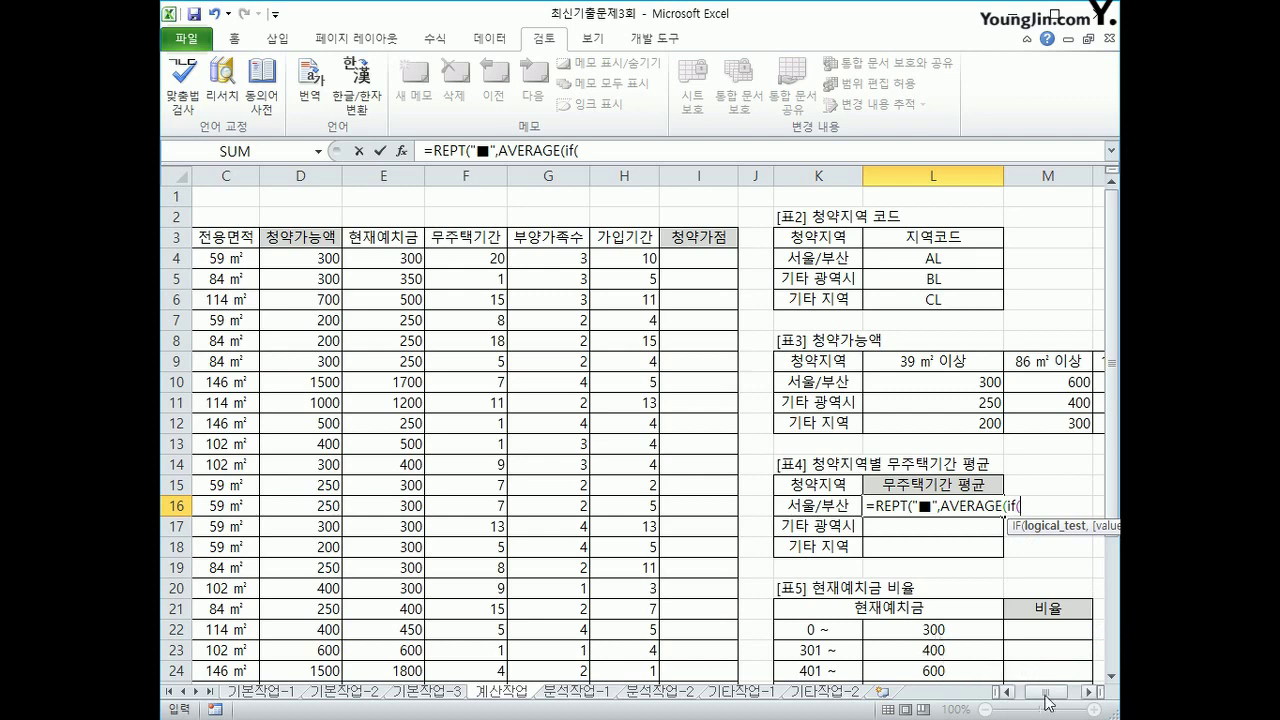
drag(1044, 692, 1012, 698)
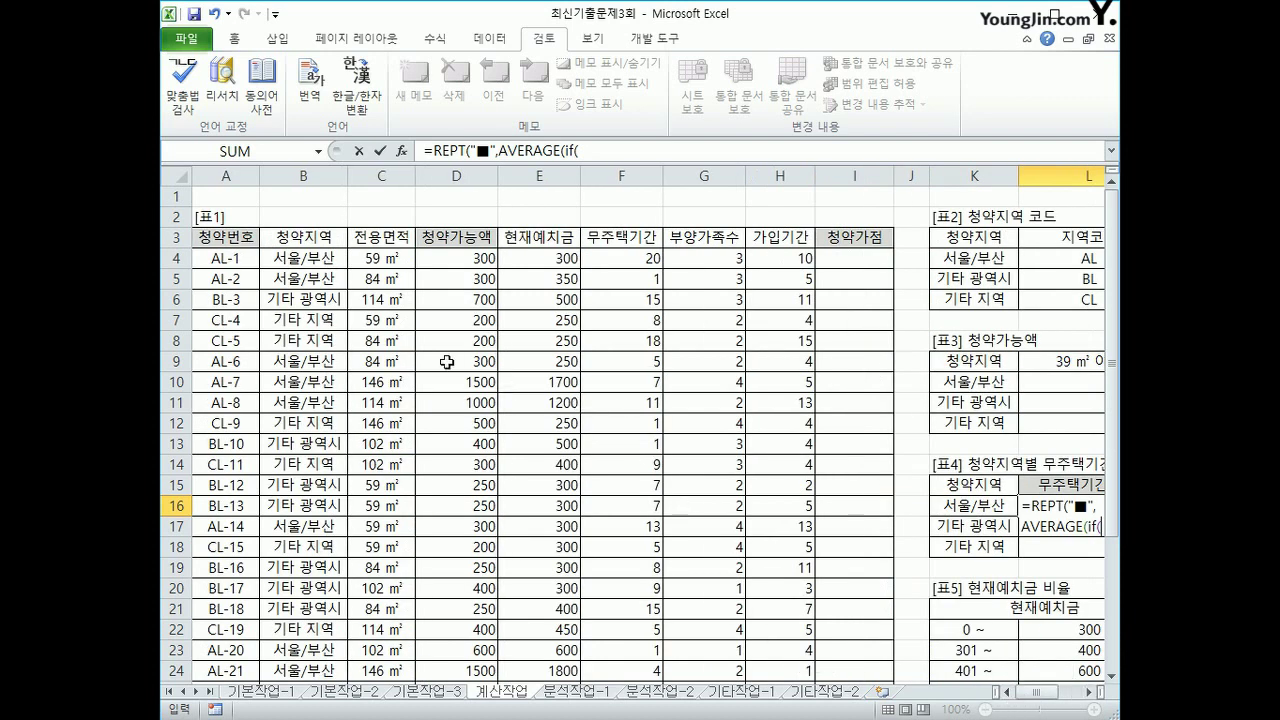
drag(291, 263, 314, 650)
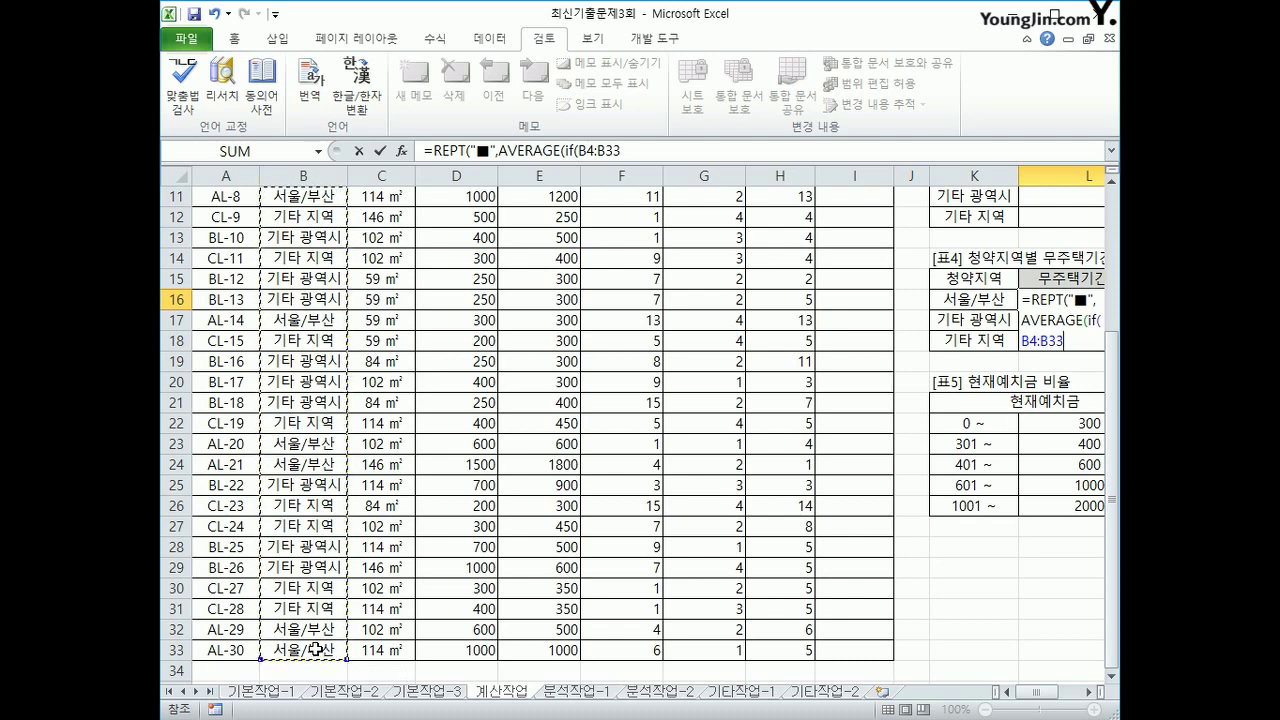
key(F4)
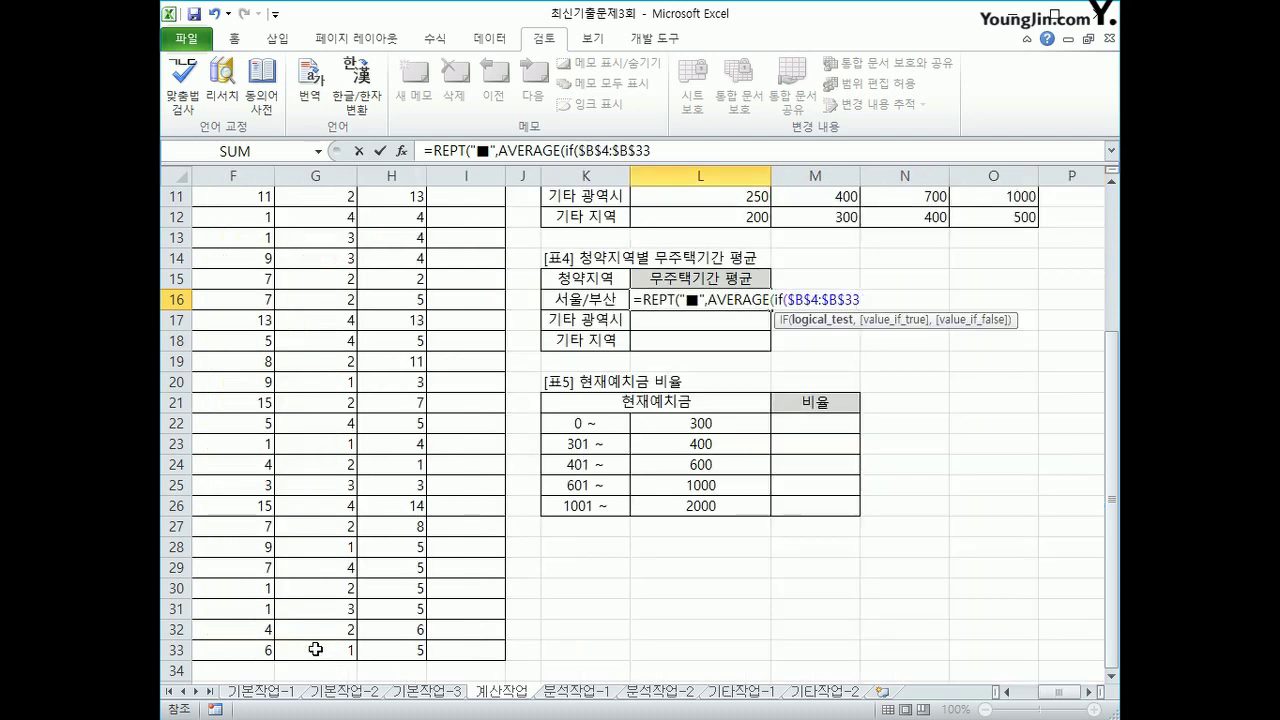
text(=)
click(604, 299)
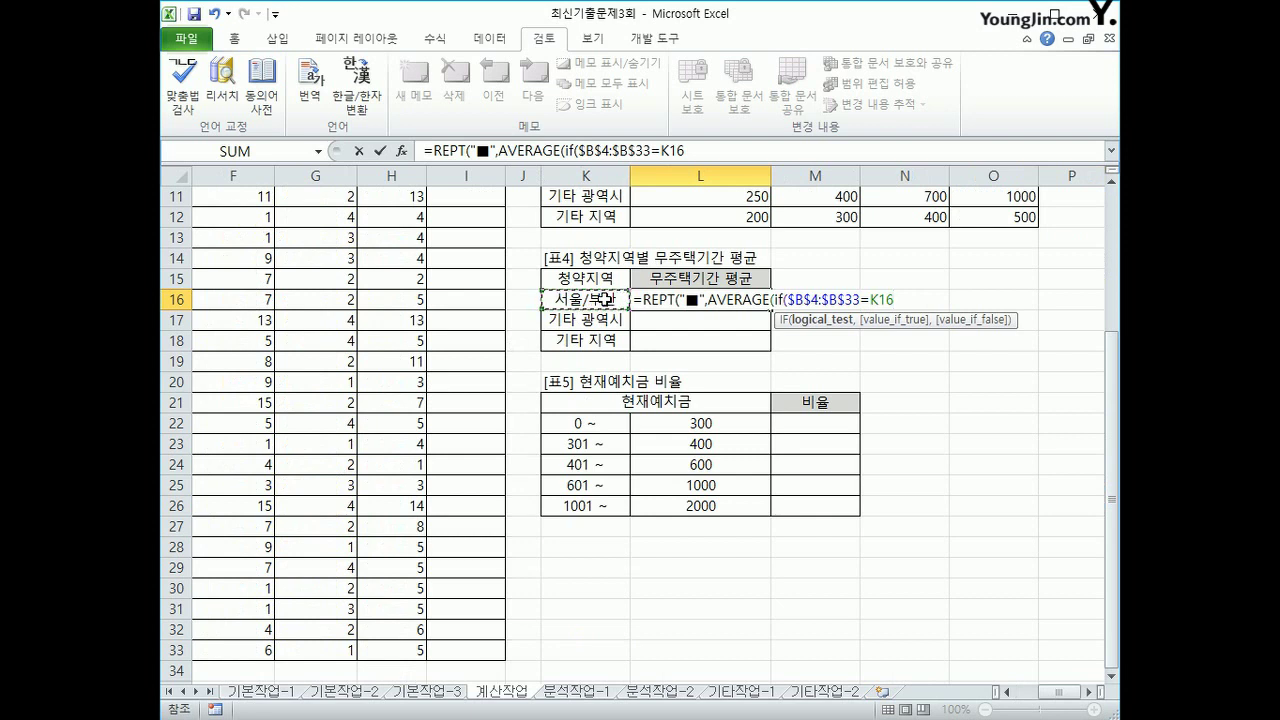
text(,)
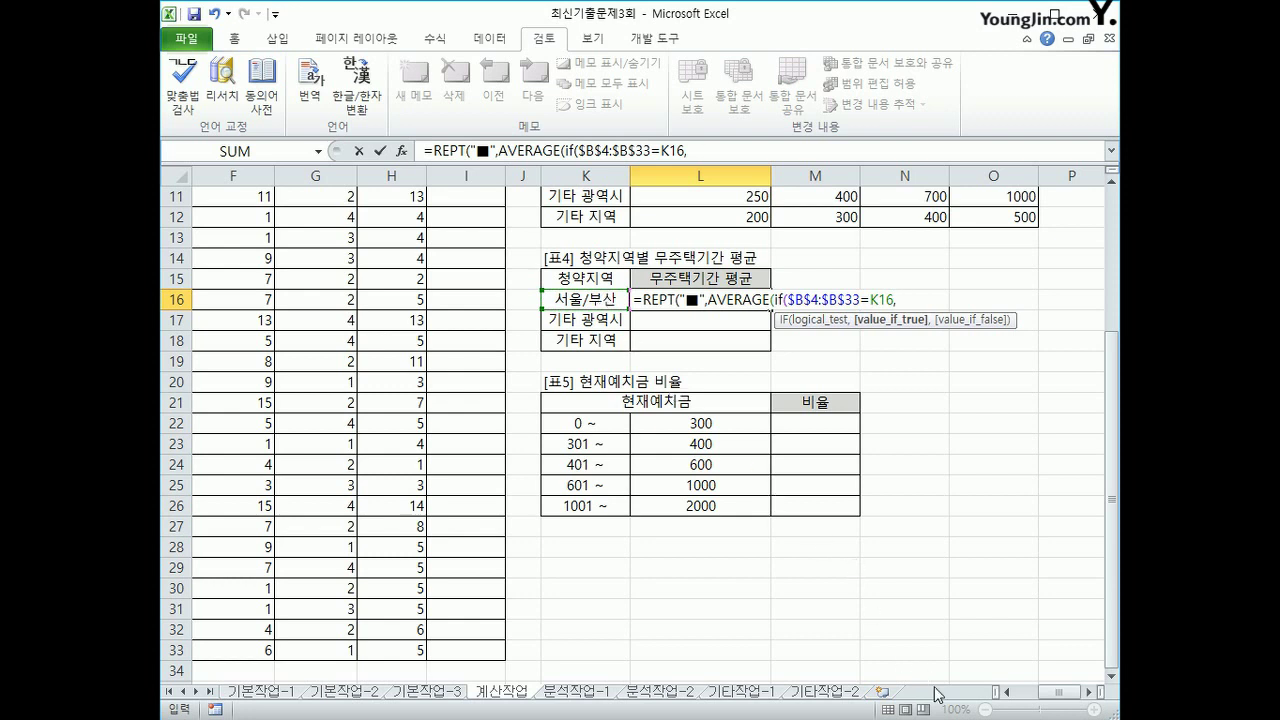
click(1052, 682)
drag(1052, 684, 1025, 533)
key(BackSpace)
key(BackSpace)
key(BackSpace)
key(BackSpace)
key(BackSpace)
key(BackSpace)
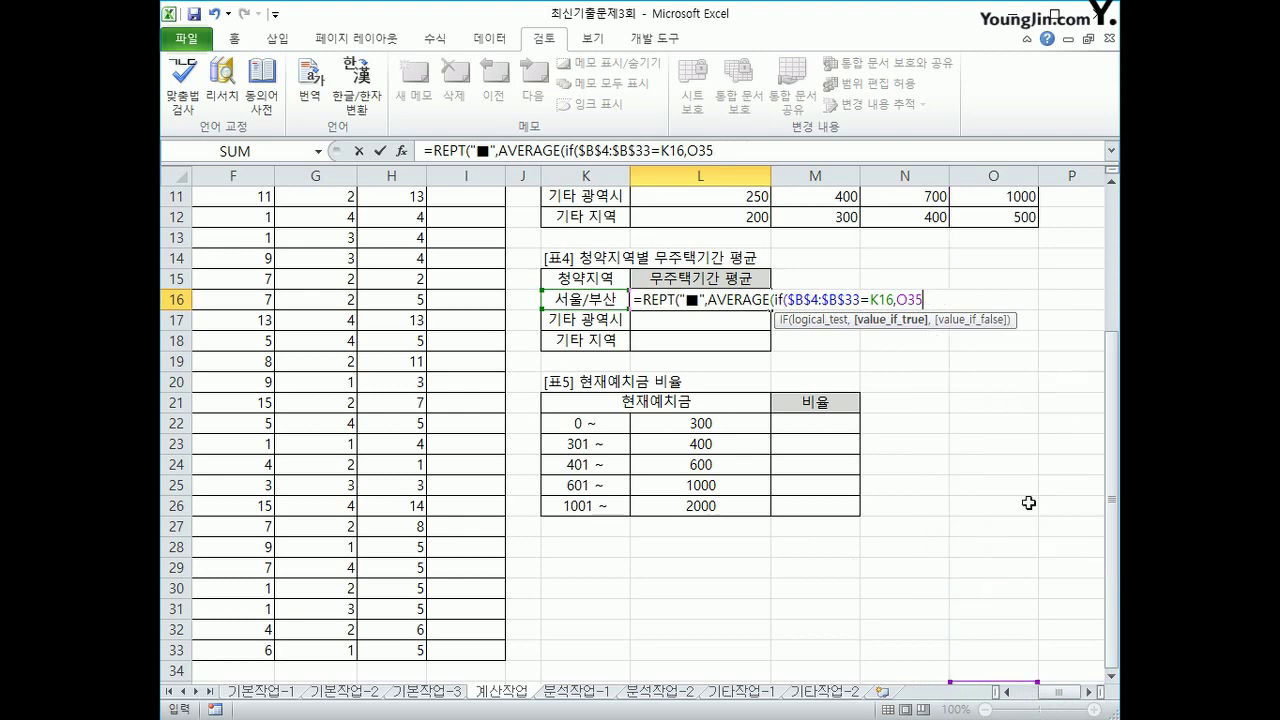
Step: Add 표1's 무주택기간 values as the absolute range $F$4:$F$33 for IF's true value
click(1030, 691)
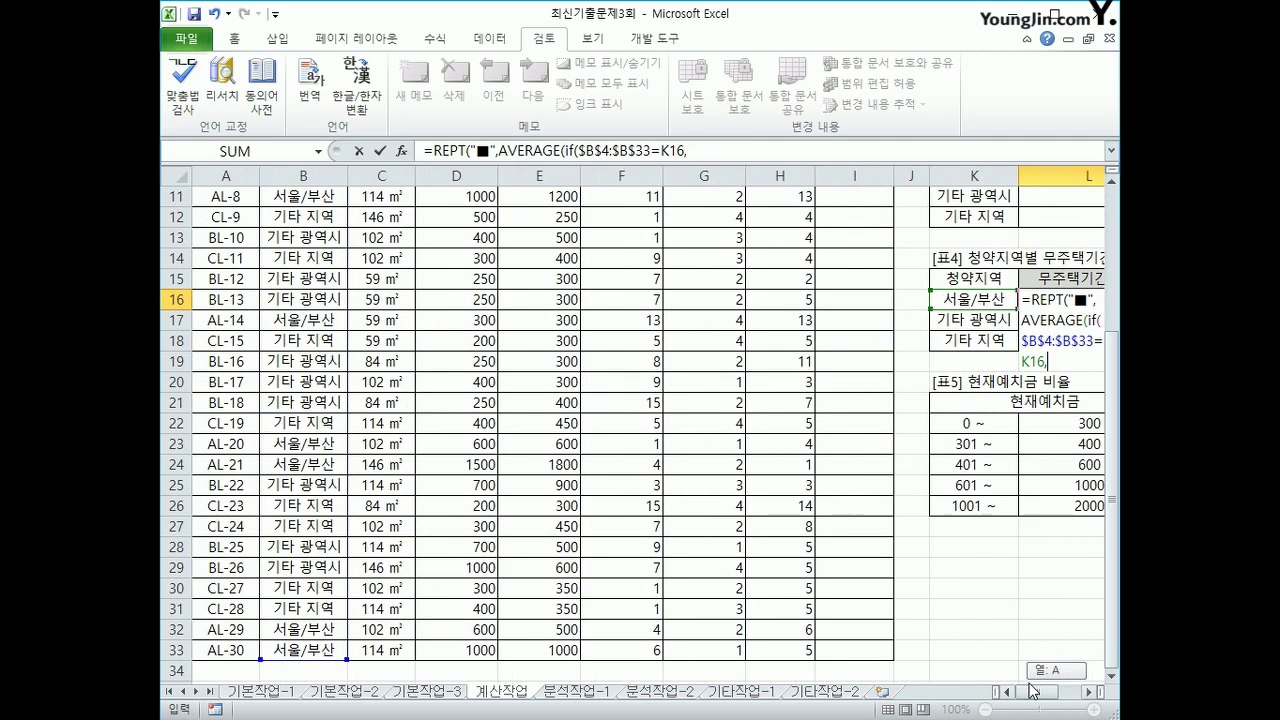
scroll(736, 390, up, 3)
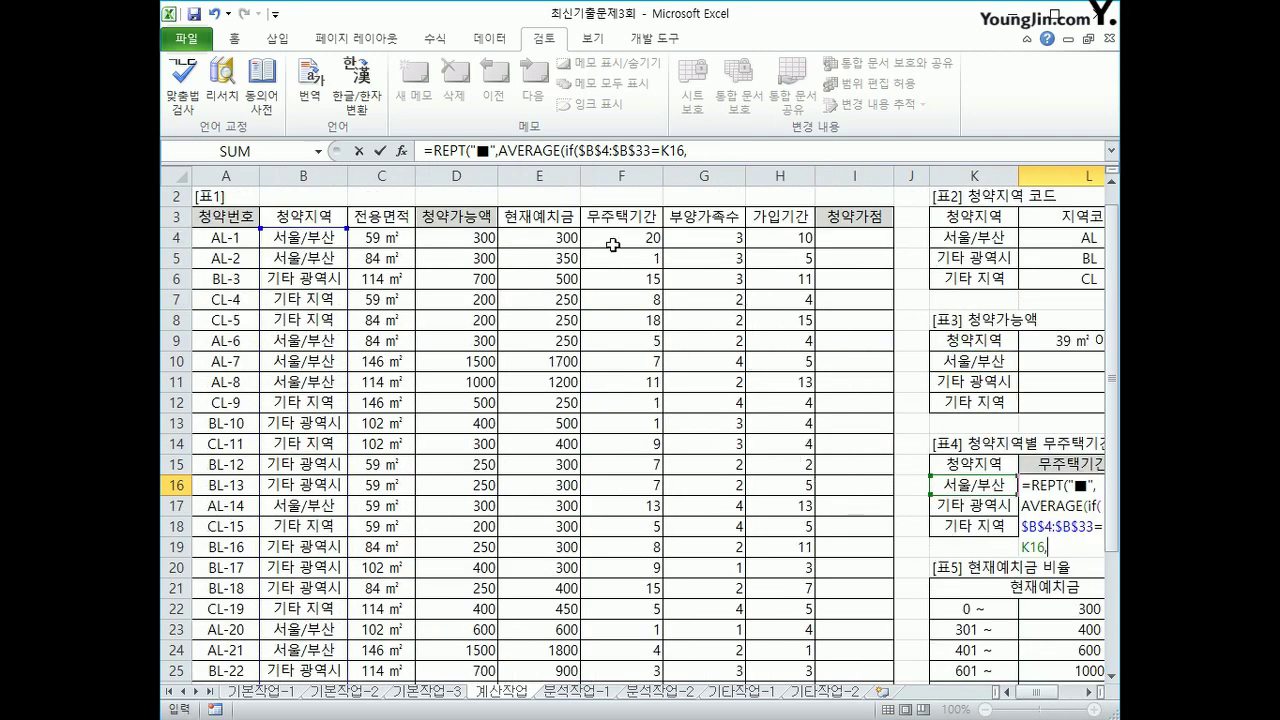
drag(612, 240, 607, 650)
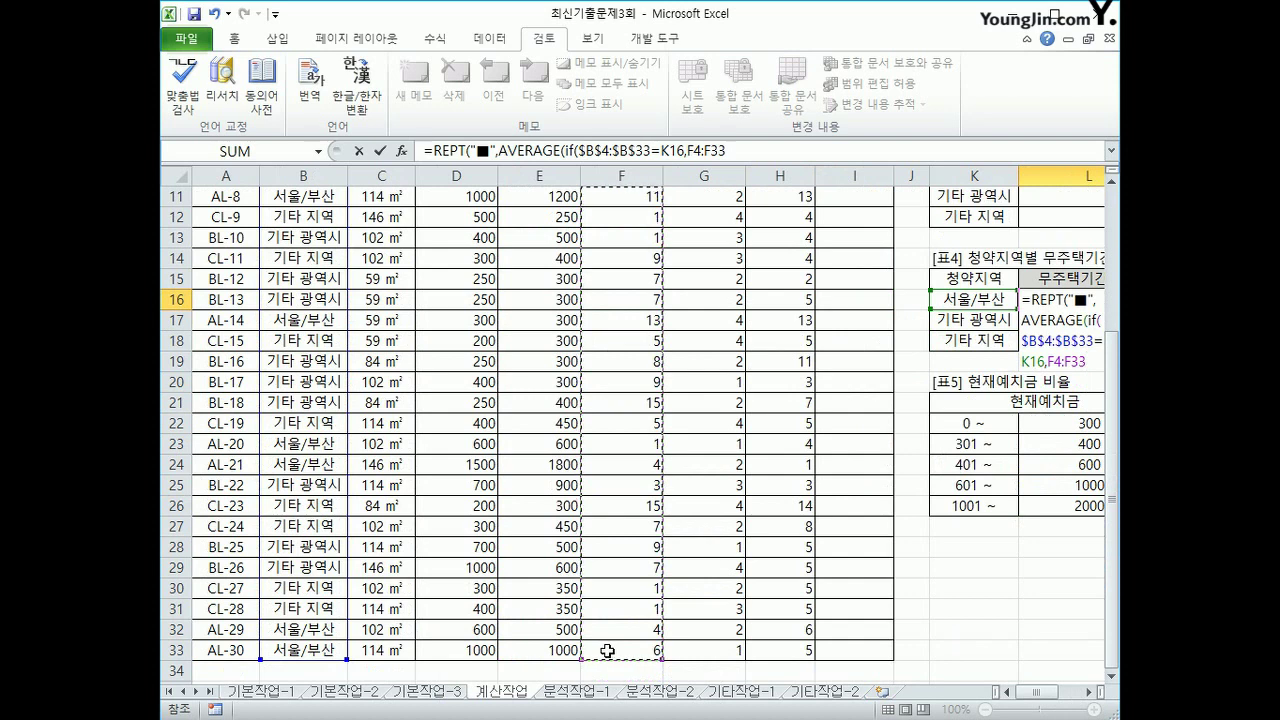
key(F4)
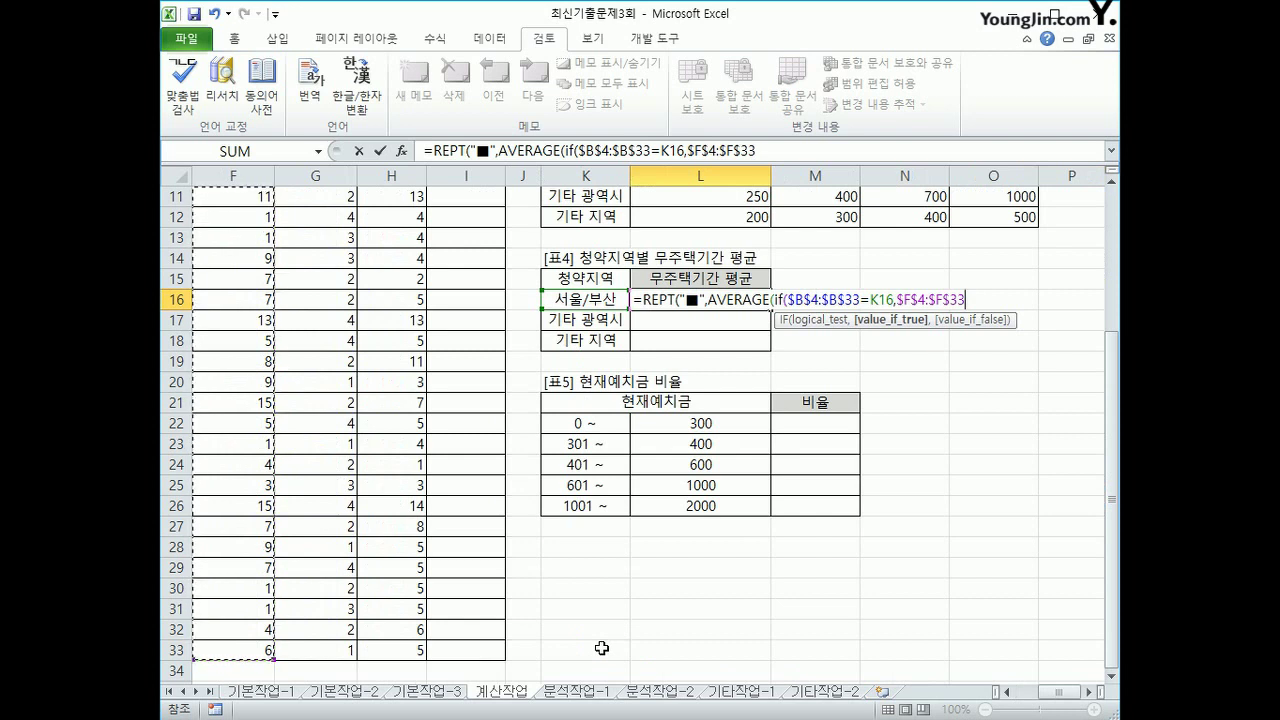
Step: Close the three functions, enter L16 as an array formula, and fill it down to L18
text()))
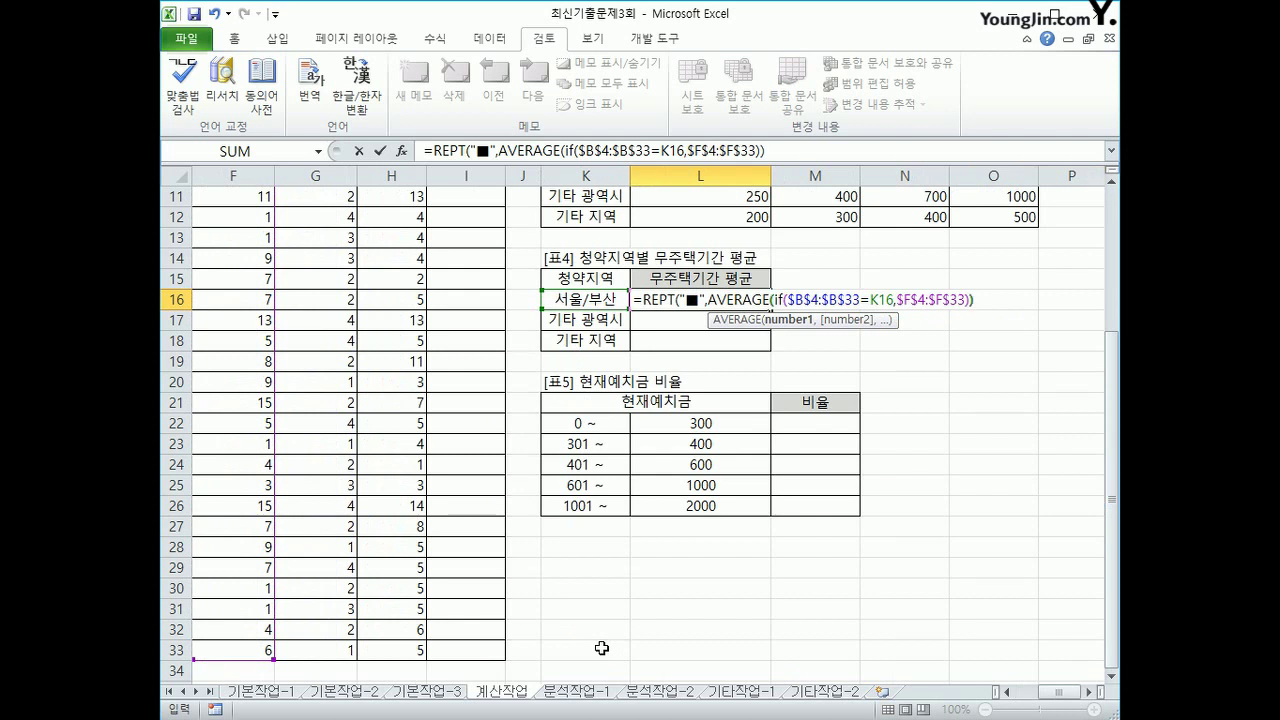
text())
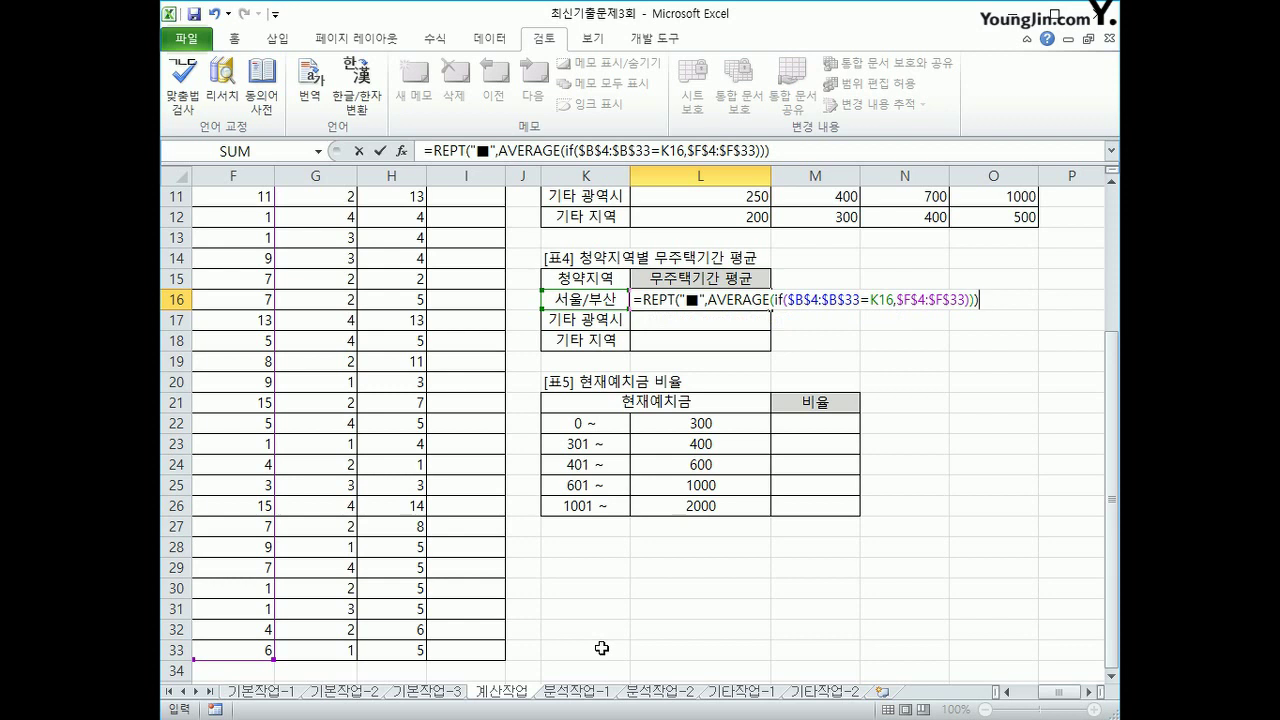
key(ctrl+shift+Return)
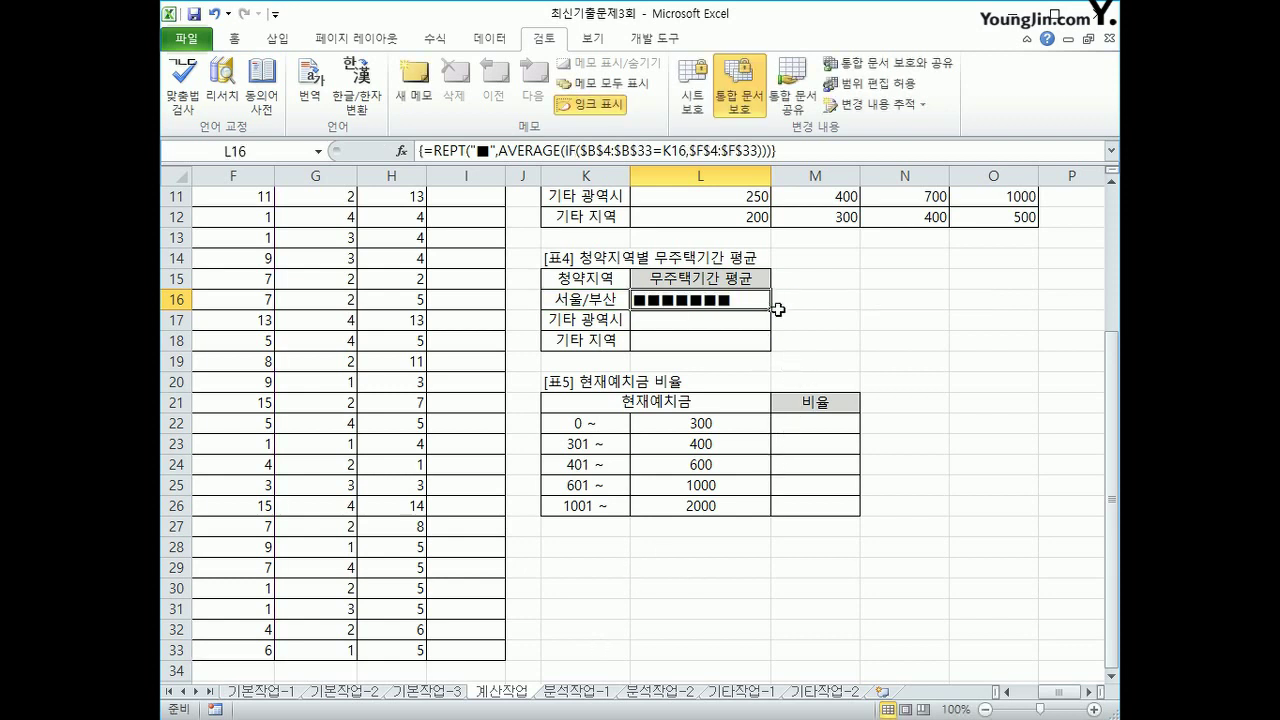
drag(771, 310, 763, 358)
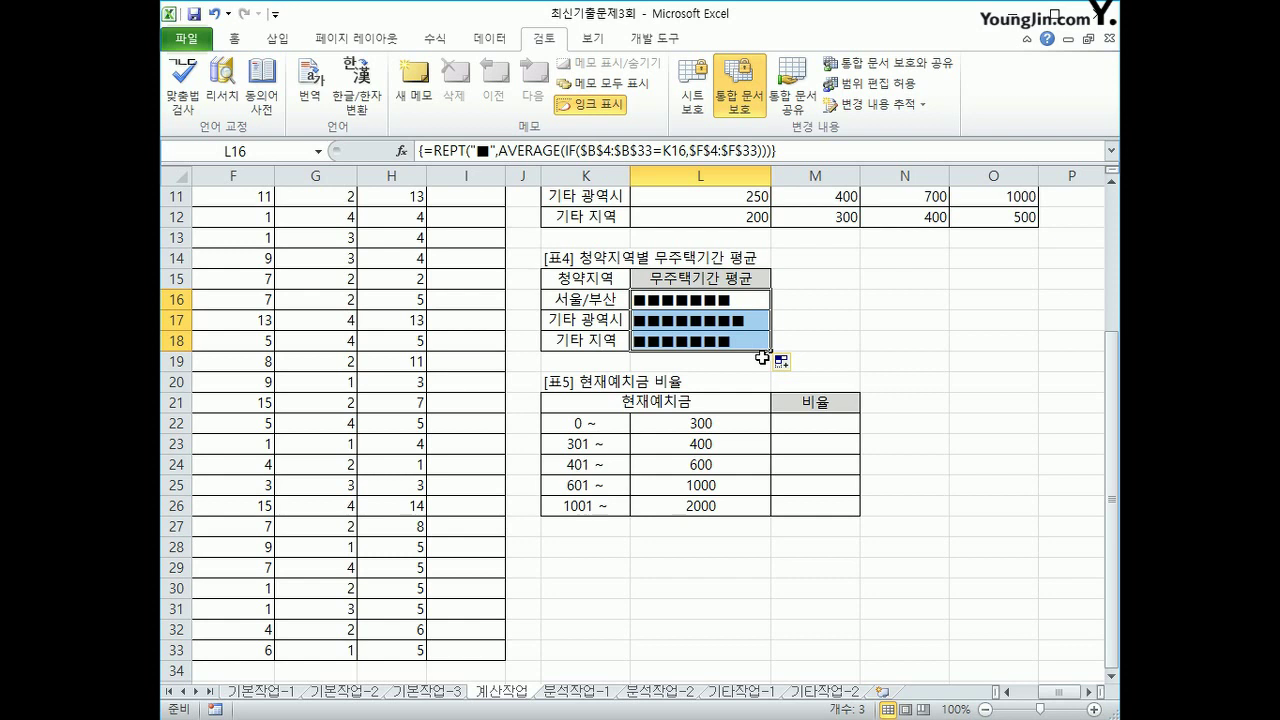
Step: Start a FREQUENCY formula across 표5's 비율 cells M22:M26 with the 현재예치금 range E4:E33 as the data array
click(781, 428)
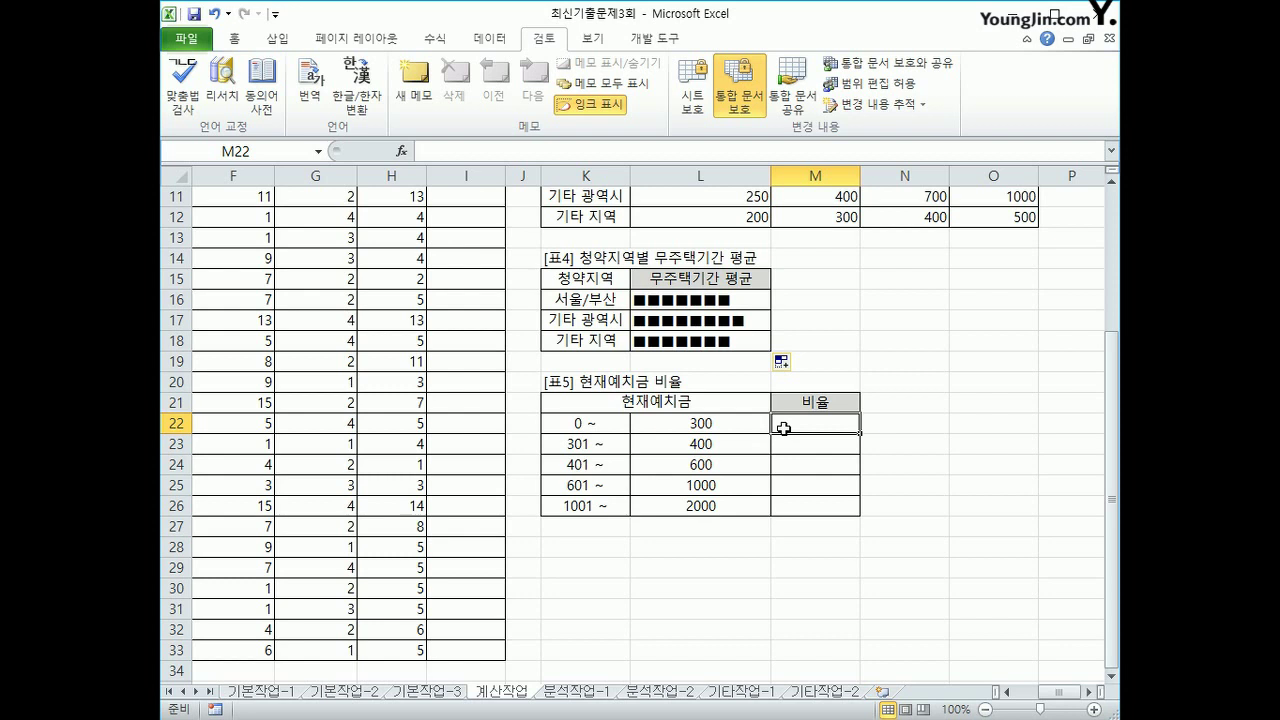
drag(785, 430, 792, 514)
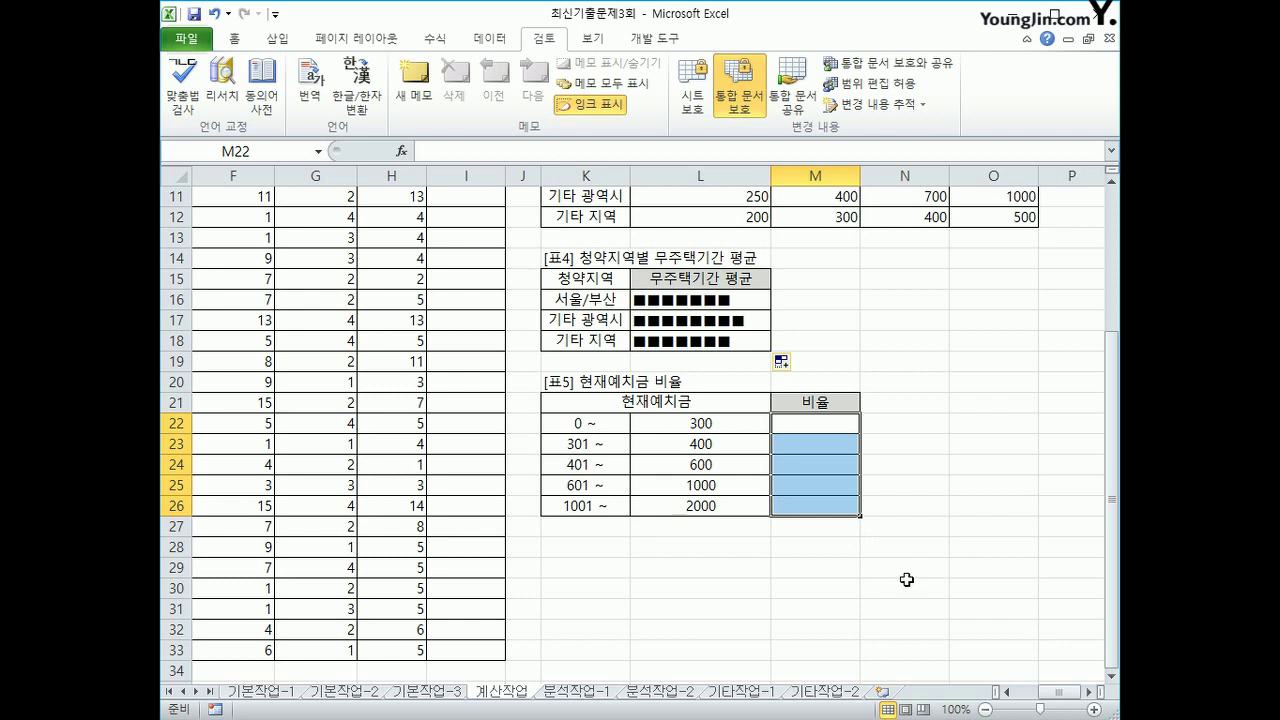
text(=fr)
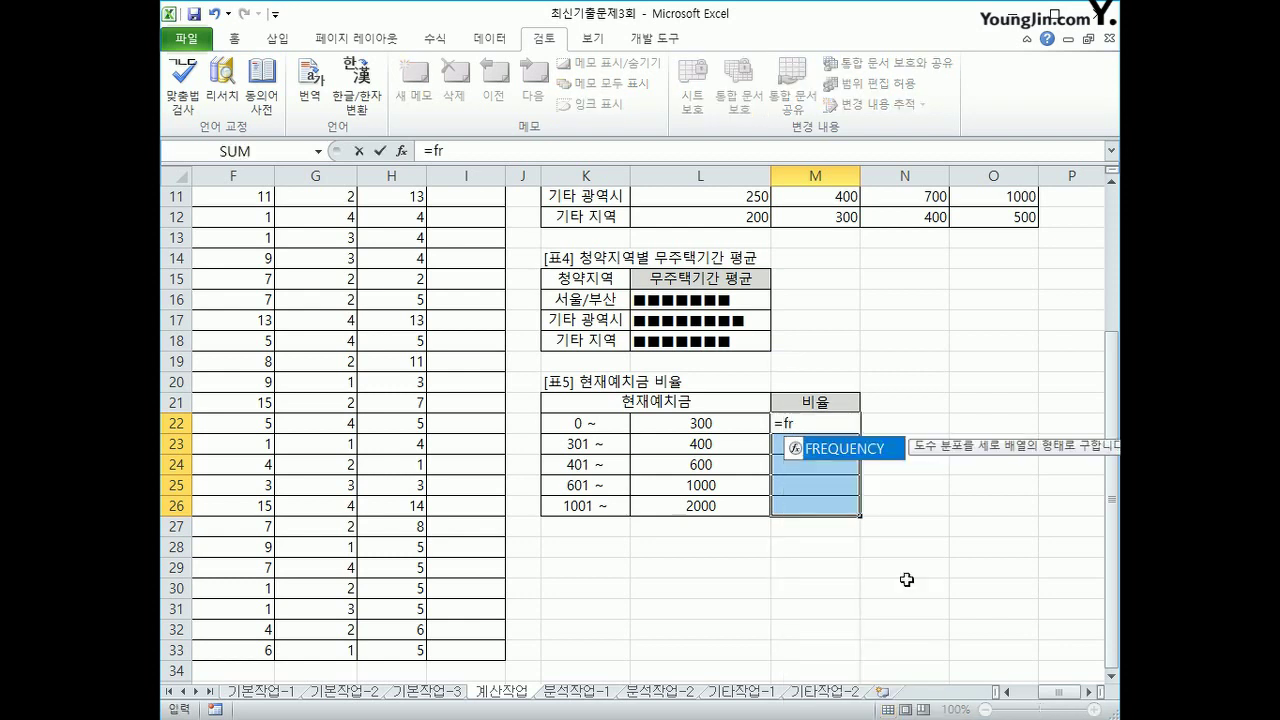
key(Tab)
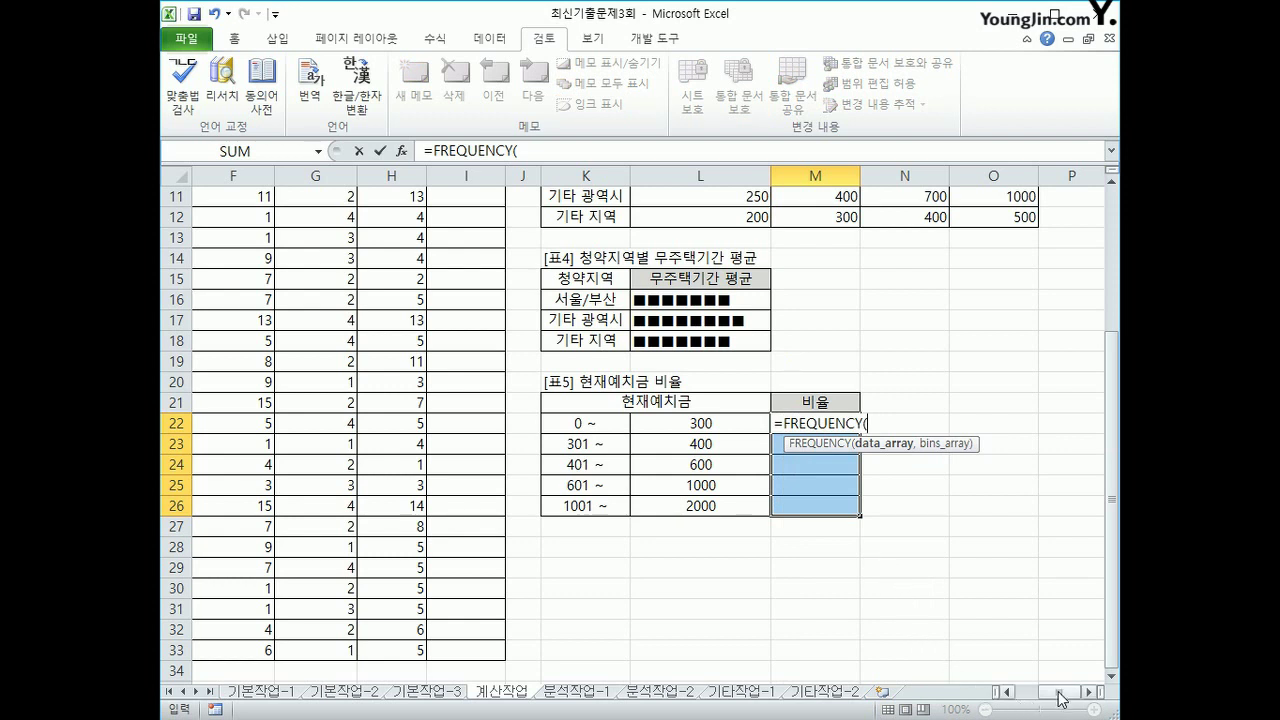
drag(1062, 699, 1025, 694)
scroll(1016, 694, up, 3)
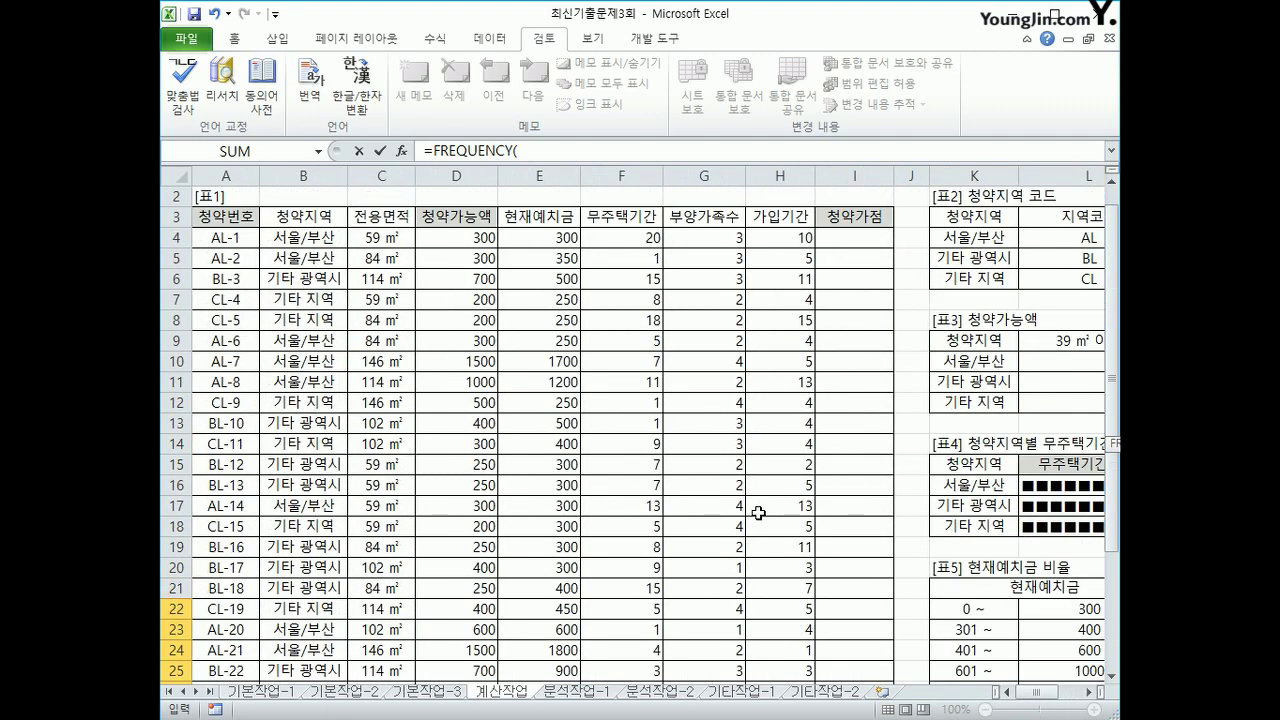
click(547, 229)
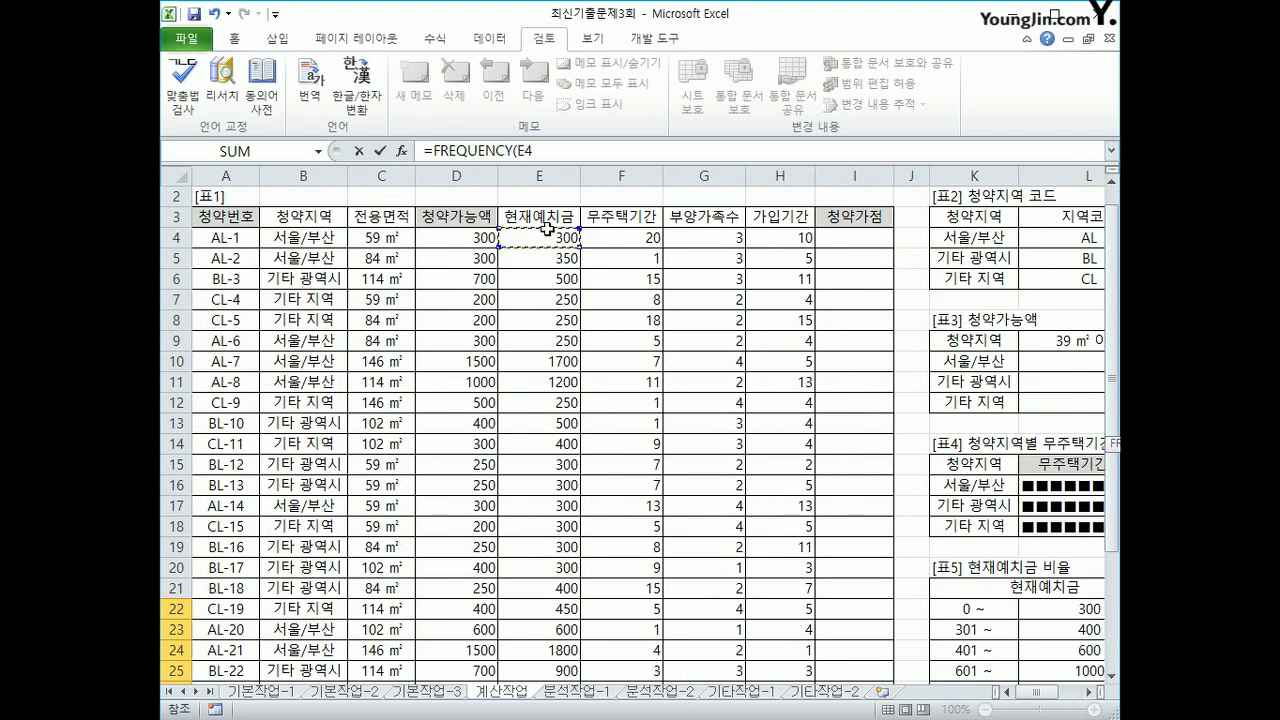
drag(547, 229, 535, 608)
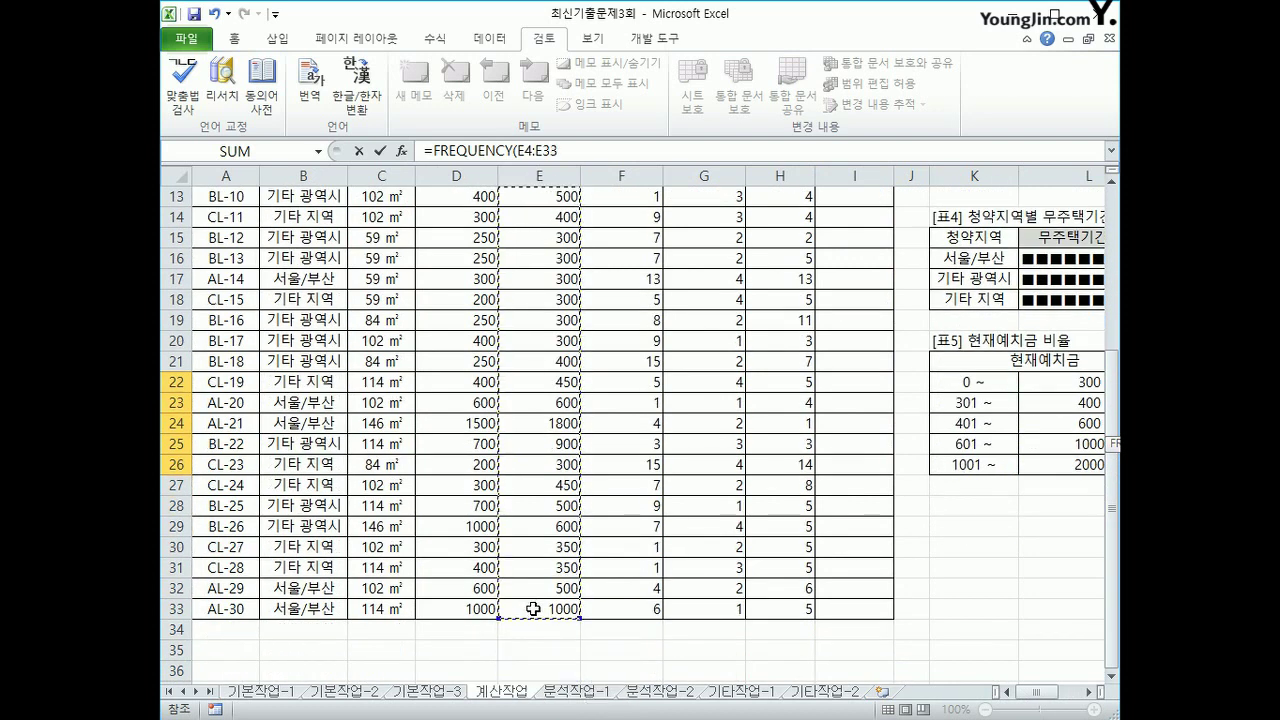
text(,)
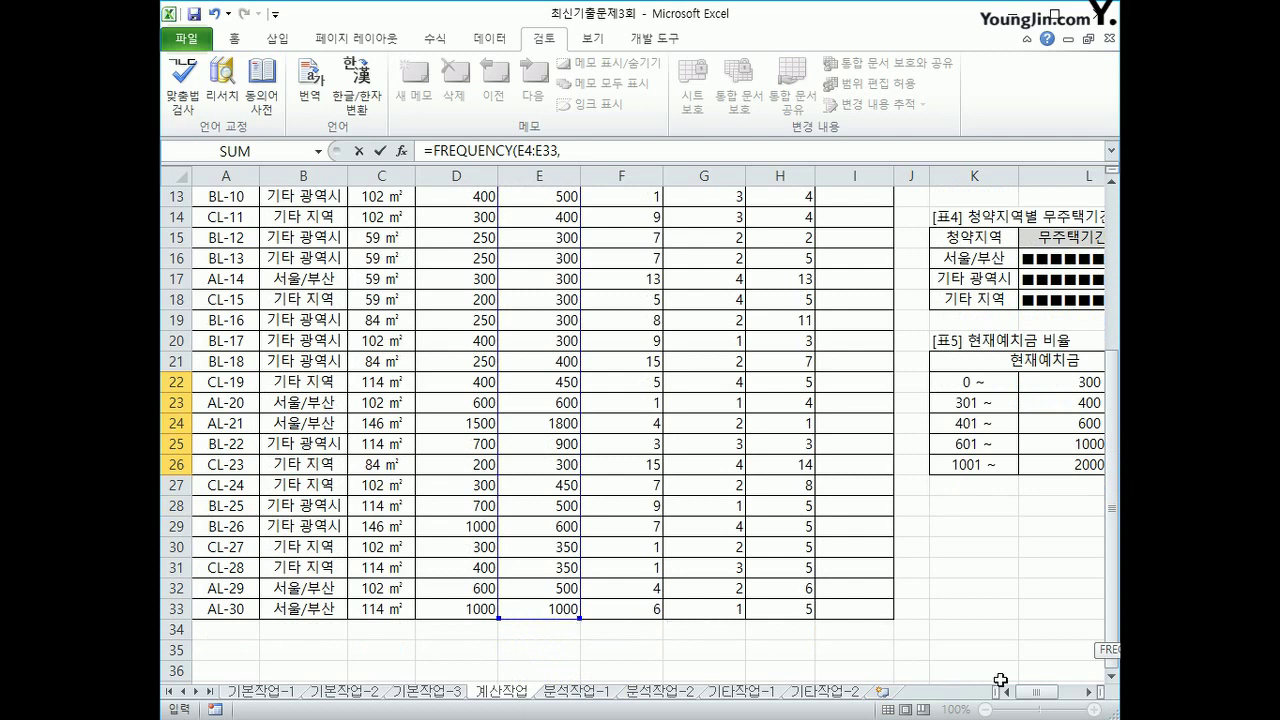
Step: Add the 표5 upper limits L22:L26 as FREQUENCY's bins array and close the function
drag(1020, 691, 1046, 695)
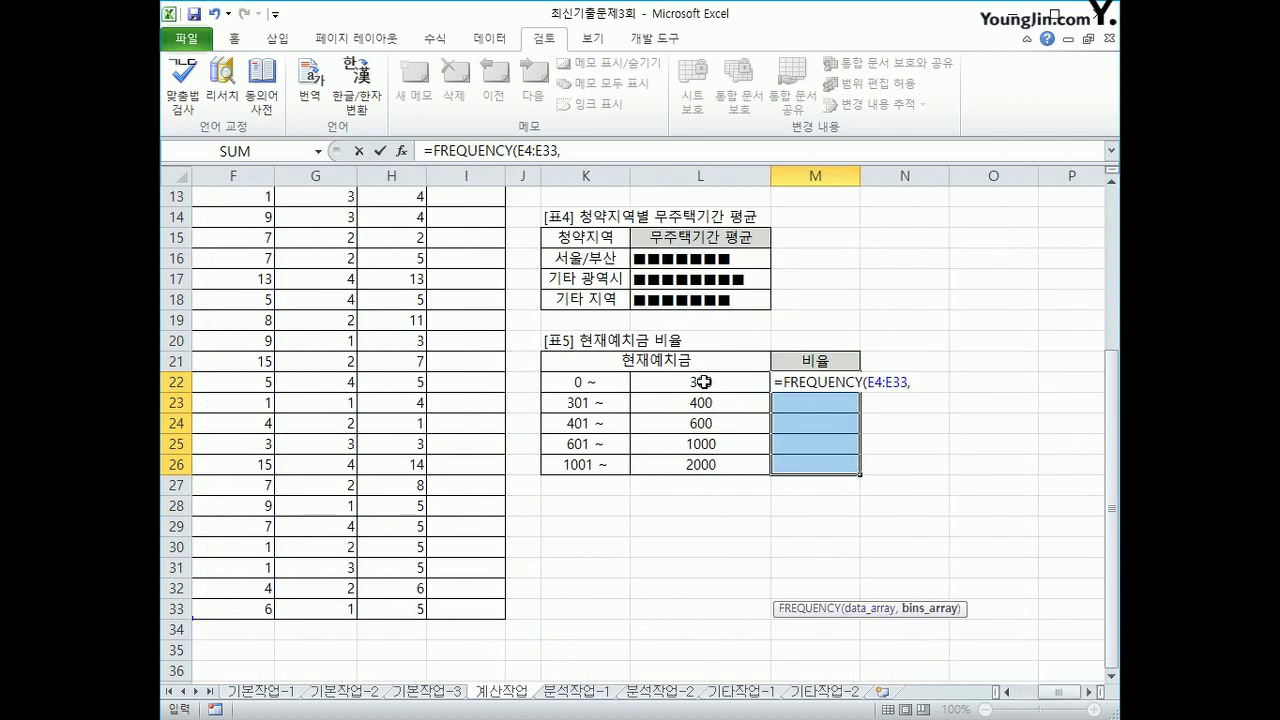
drag(703, 382, 707, 464)
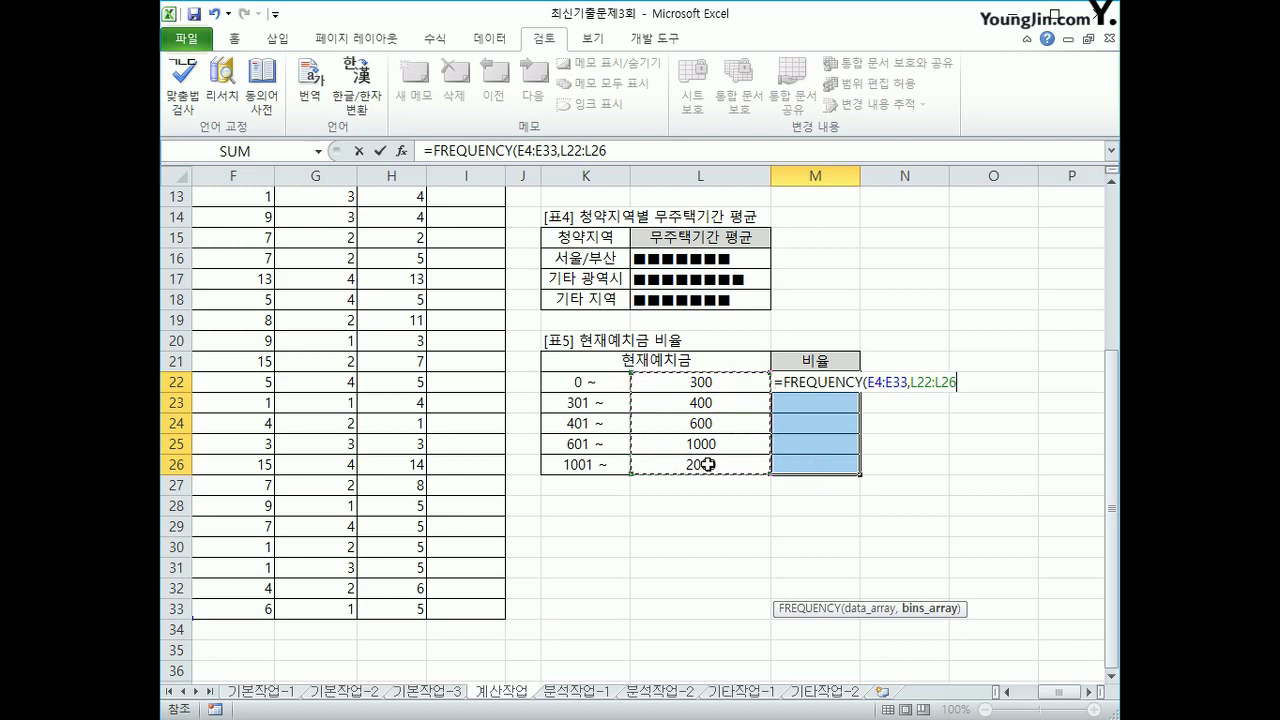
text())
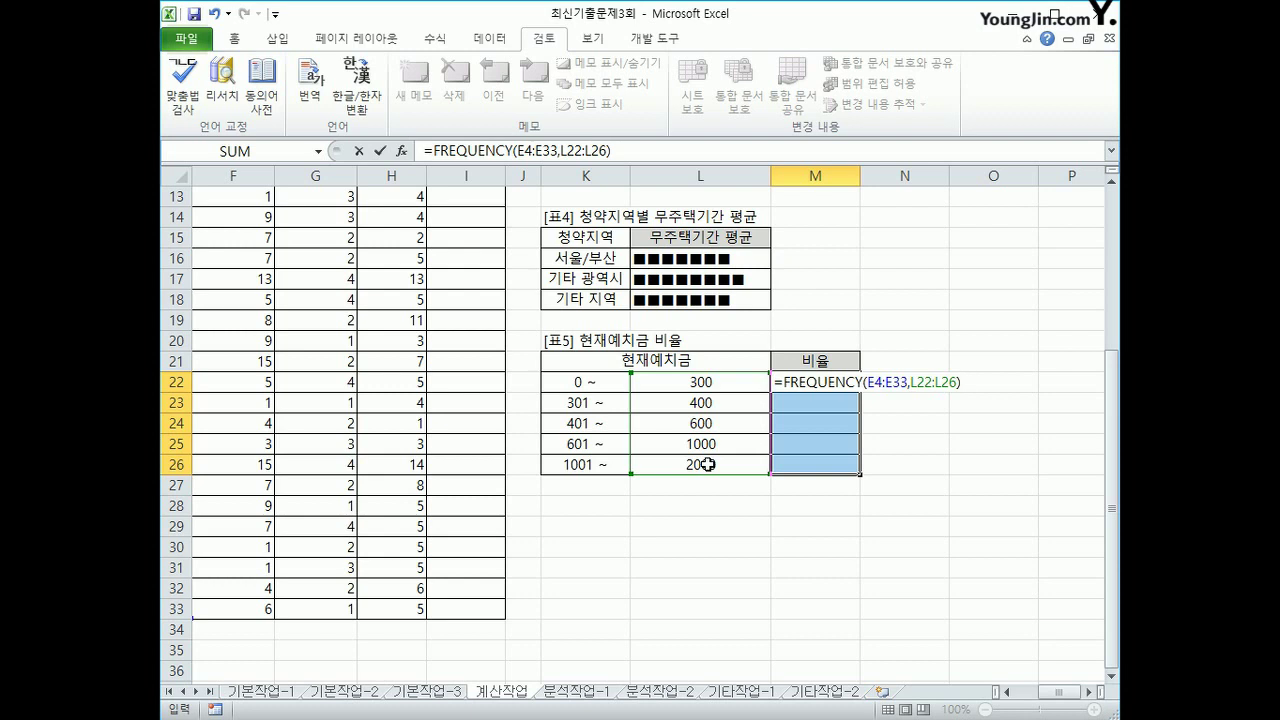
Step: Divide the FREQUENCY result by COUNT of 표1's 현재예치금 range E4:E33
text(/)
text(count()
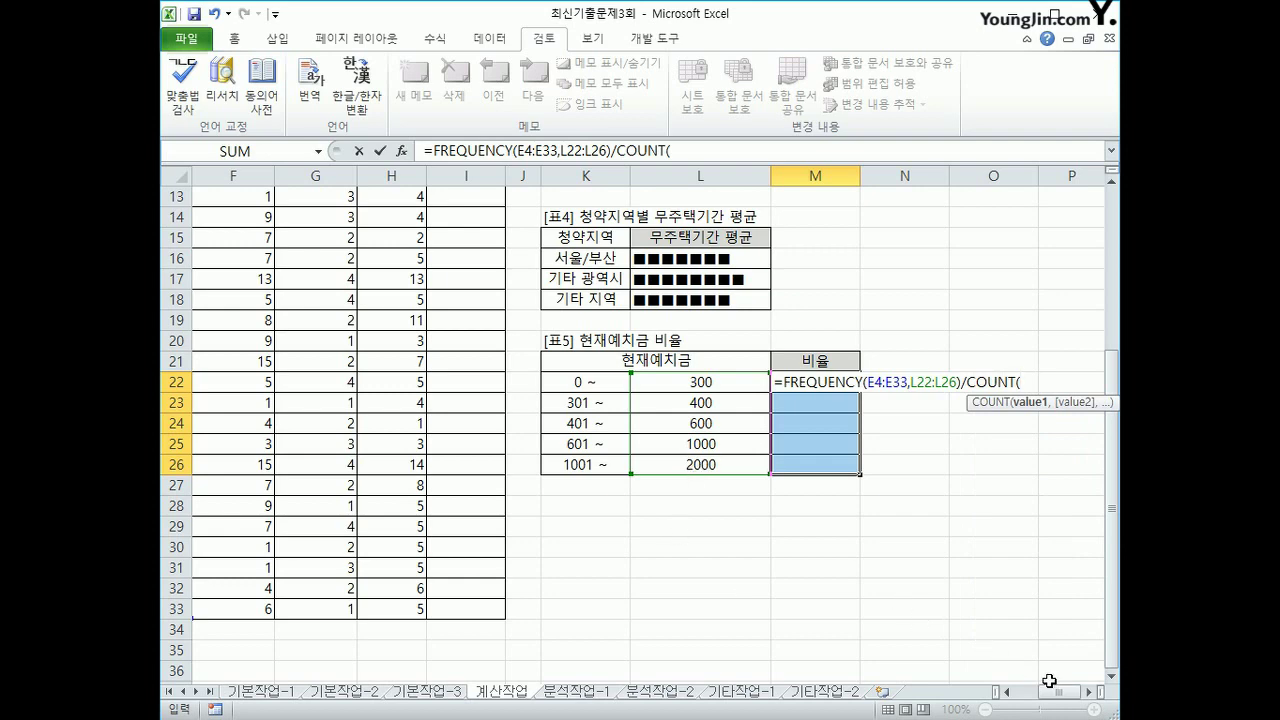
drag(1059, 692, 1026, 694)
scroll(500, 300, up, 4)
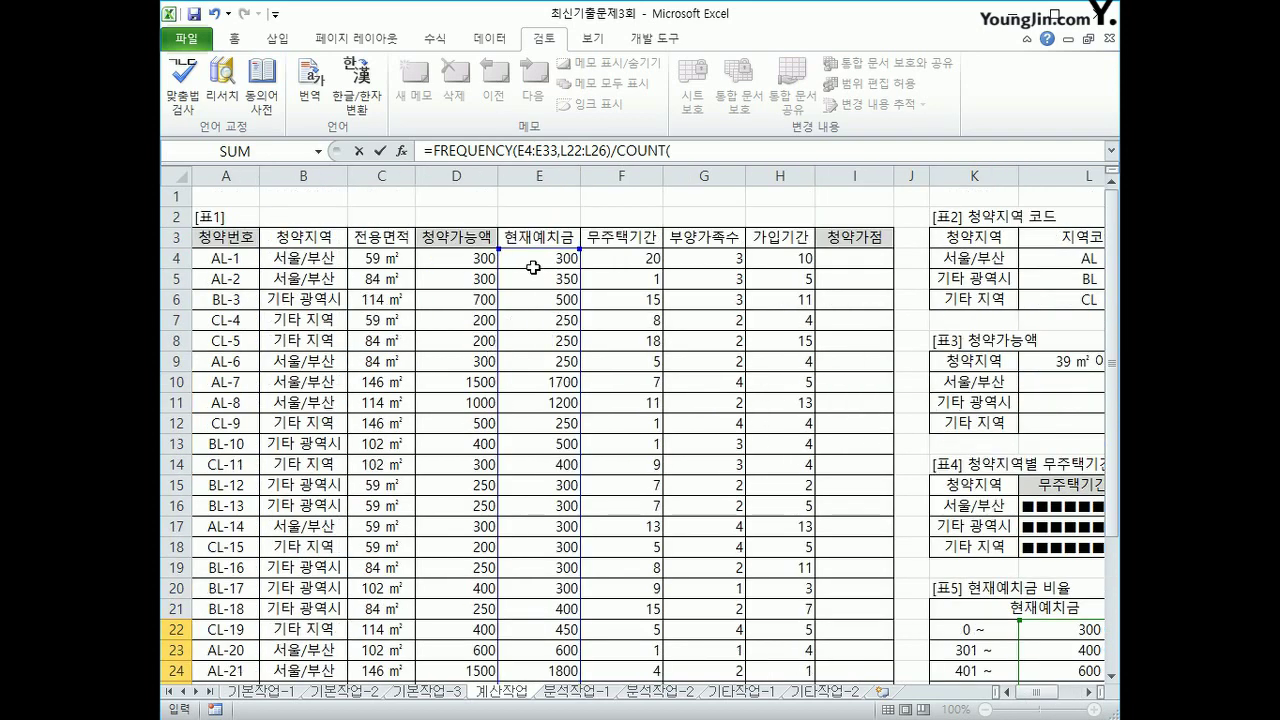
drag(533, 267, 560, 652)
text())
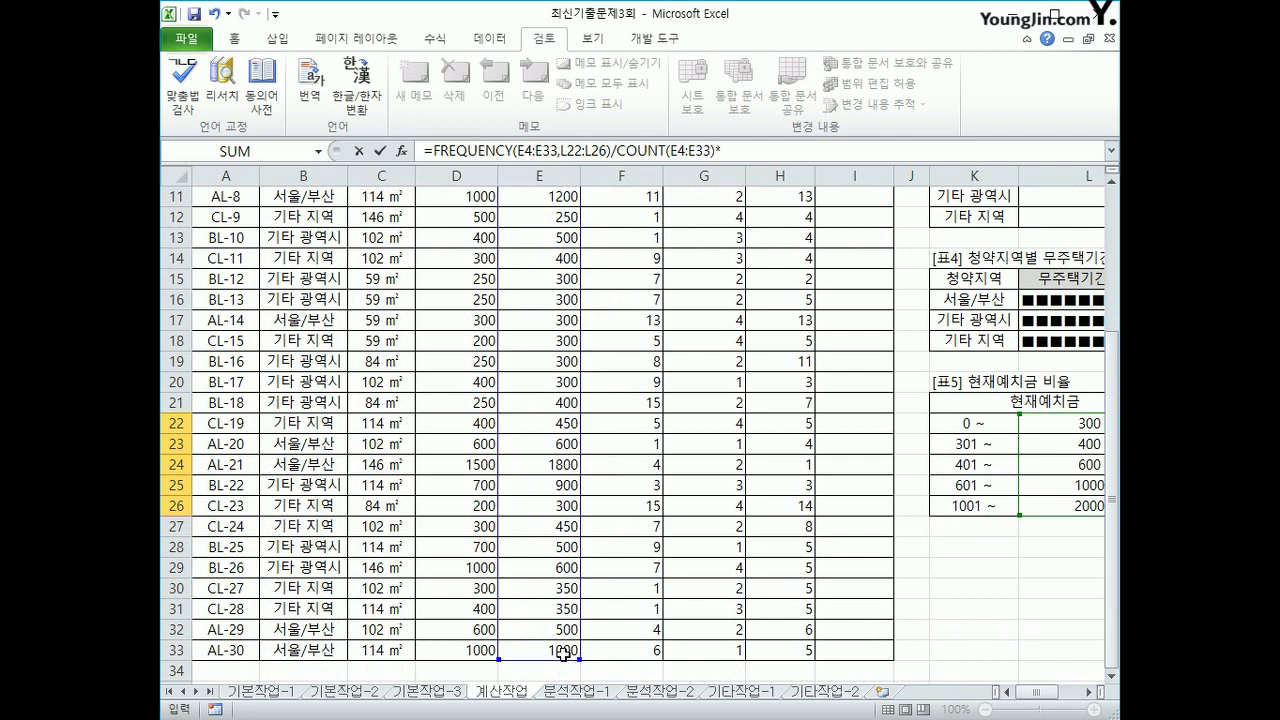
Step: Multiply the ratio by 100 and enter it as an array formula across M22:M26
text(*100)
key(ctrl+shift+Return)
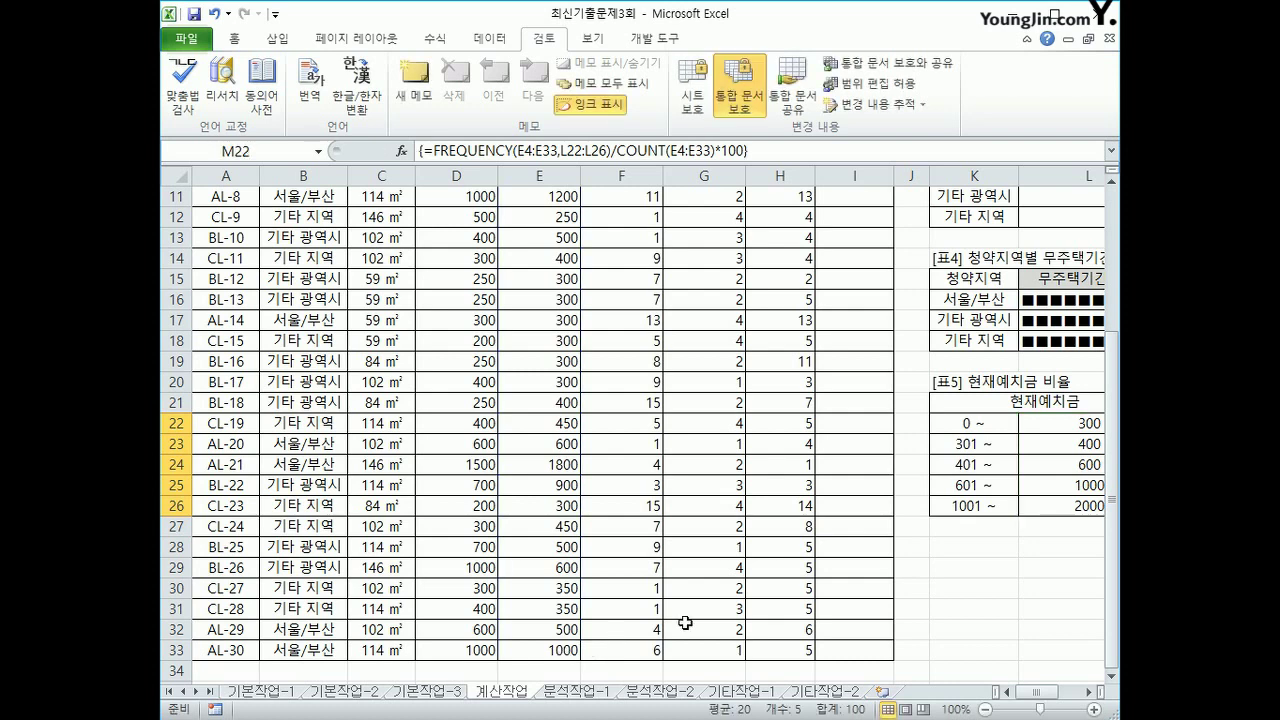
drag(1036, 700, 1058, 702)
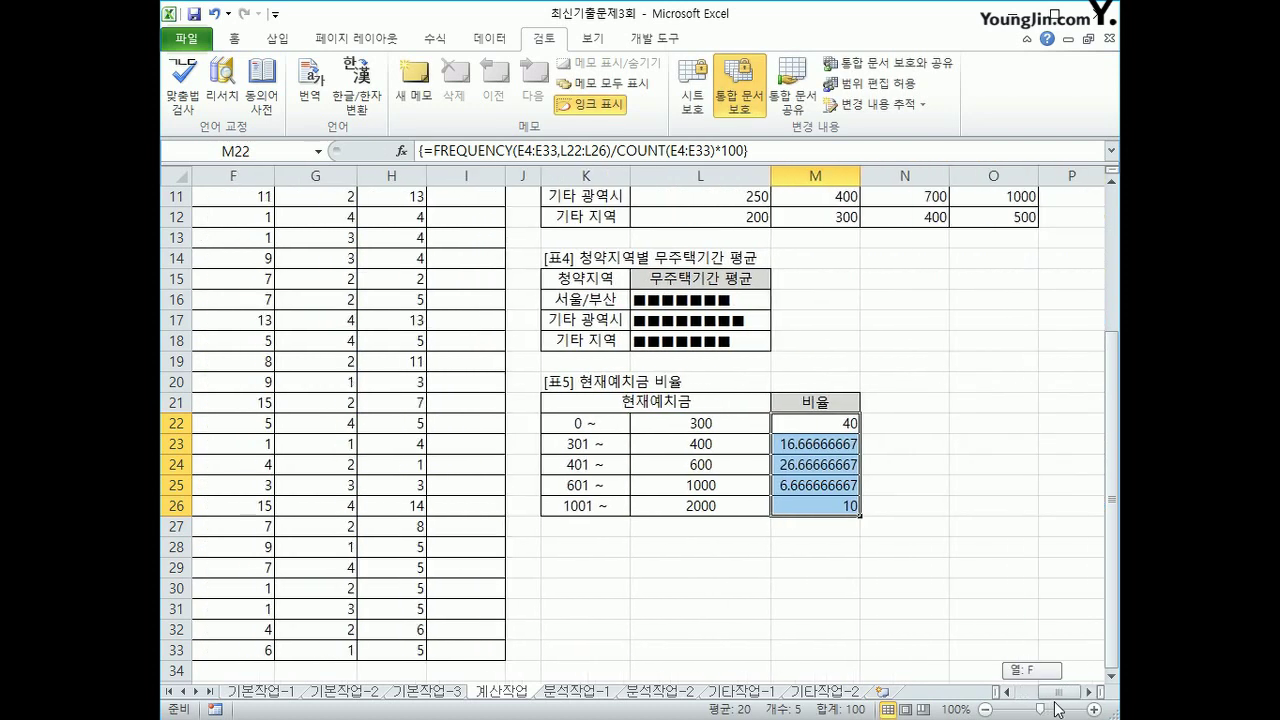
click(924, 488)
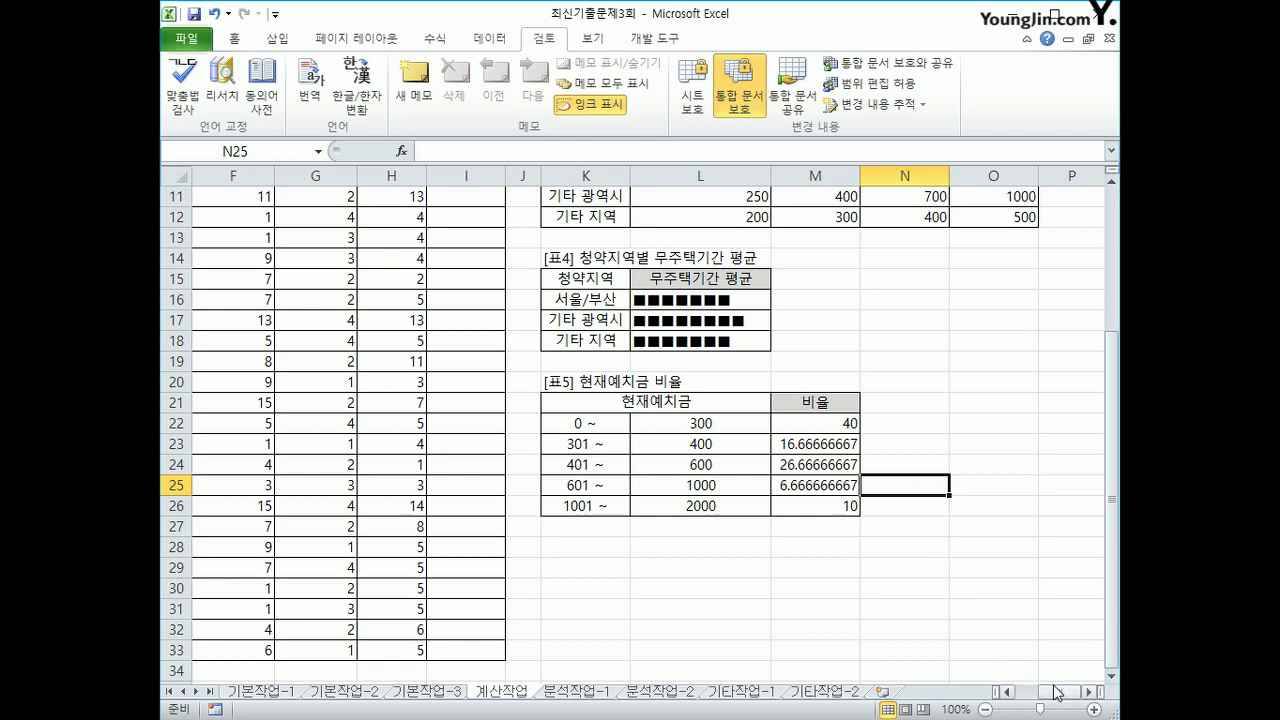
Step: Select 표1's first 청약가점 cell I4, switch to the Visual Basic editor and insert a new module
drag(1058, 691, 1036, 691)
scroll(846, 449, up, 3)
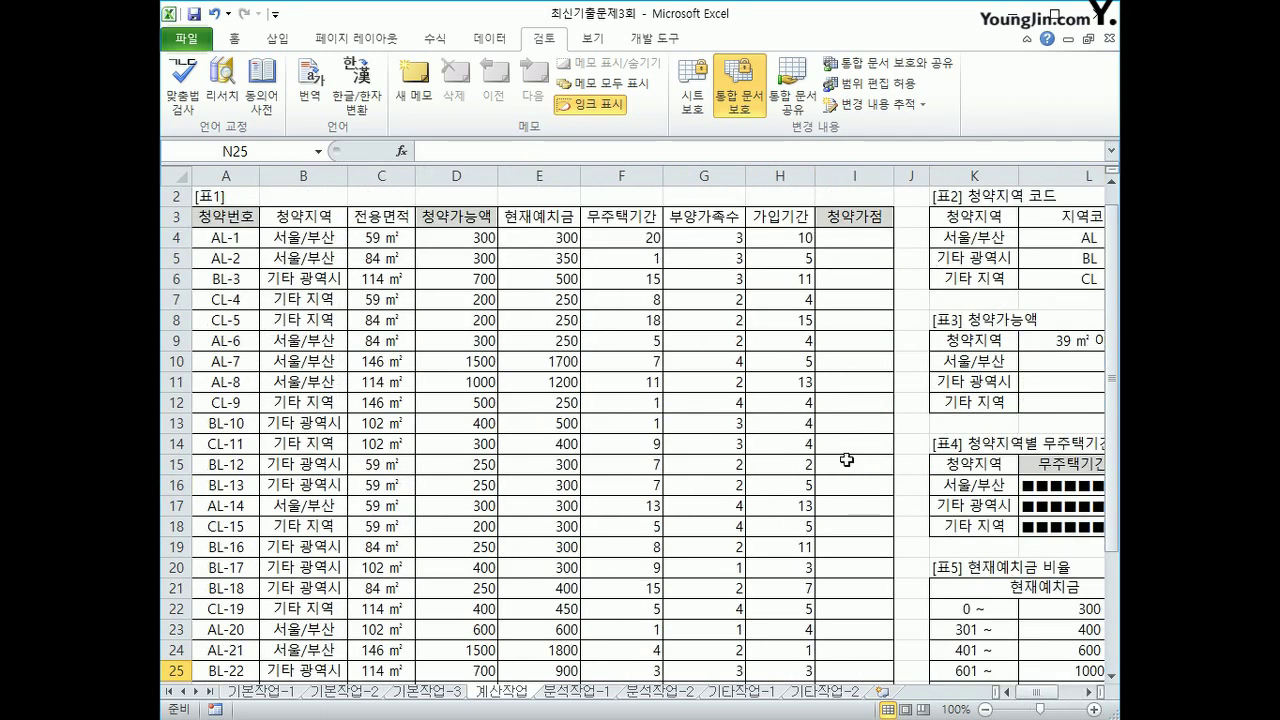
click(866, 238)
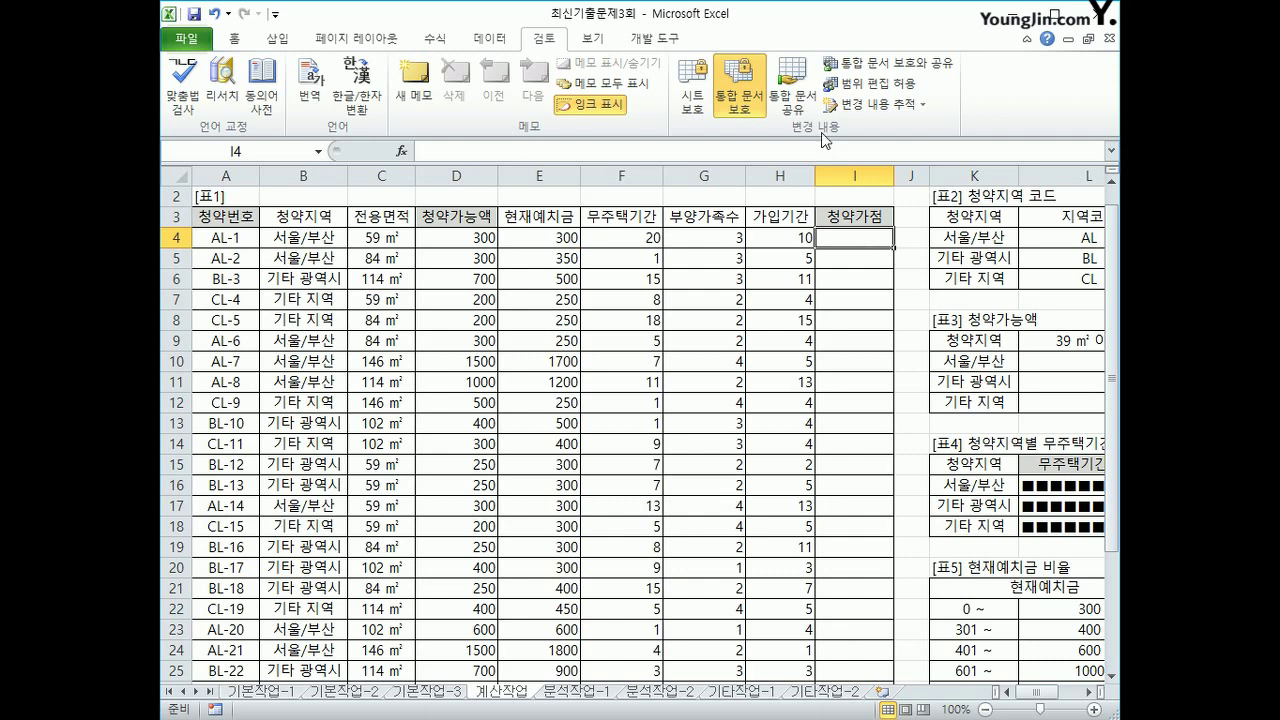
click(662, 40)
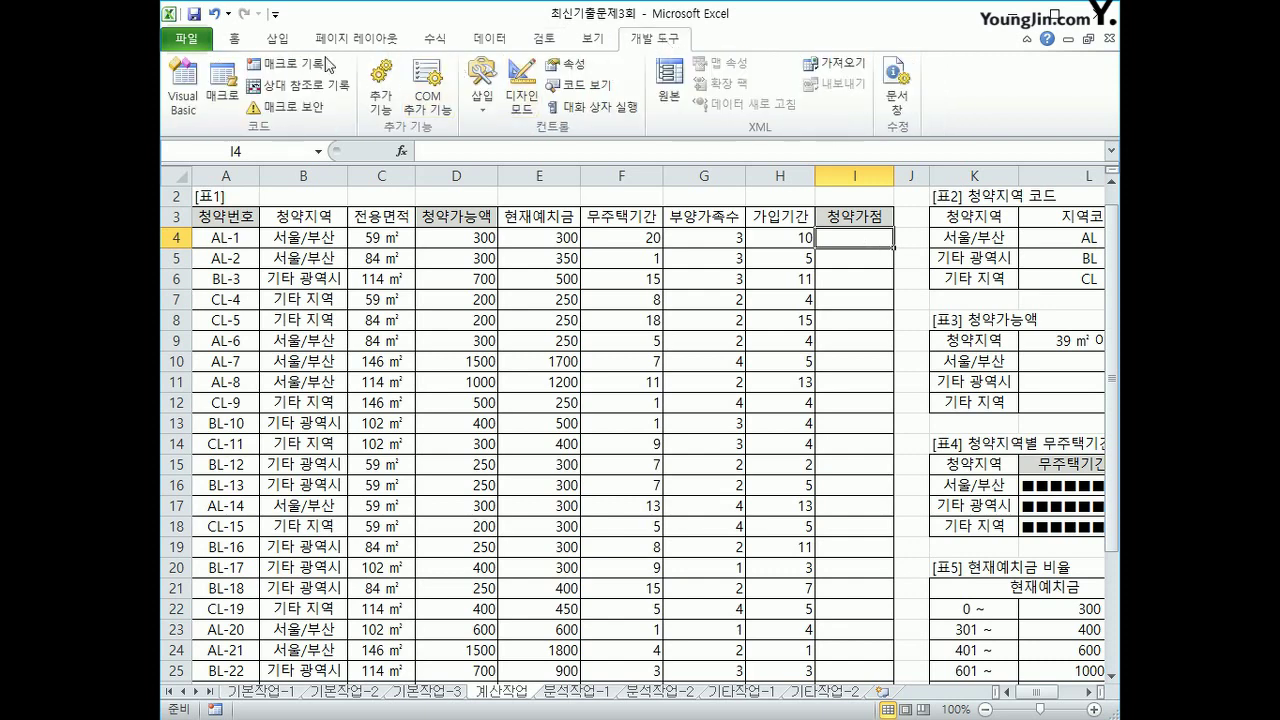
click(185, 95)
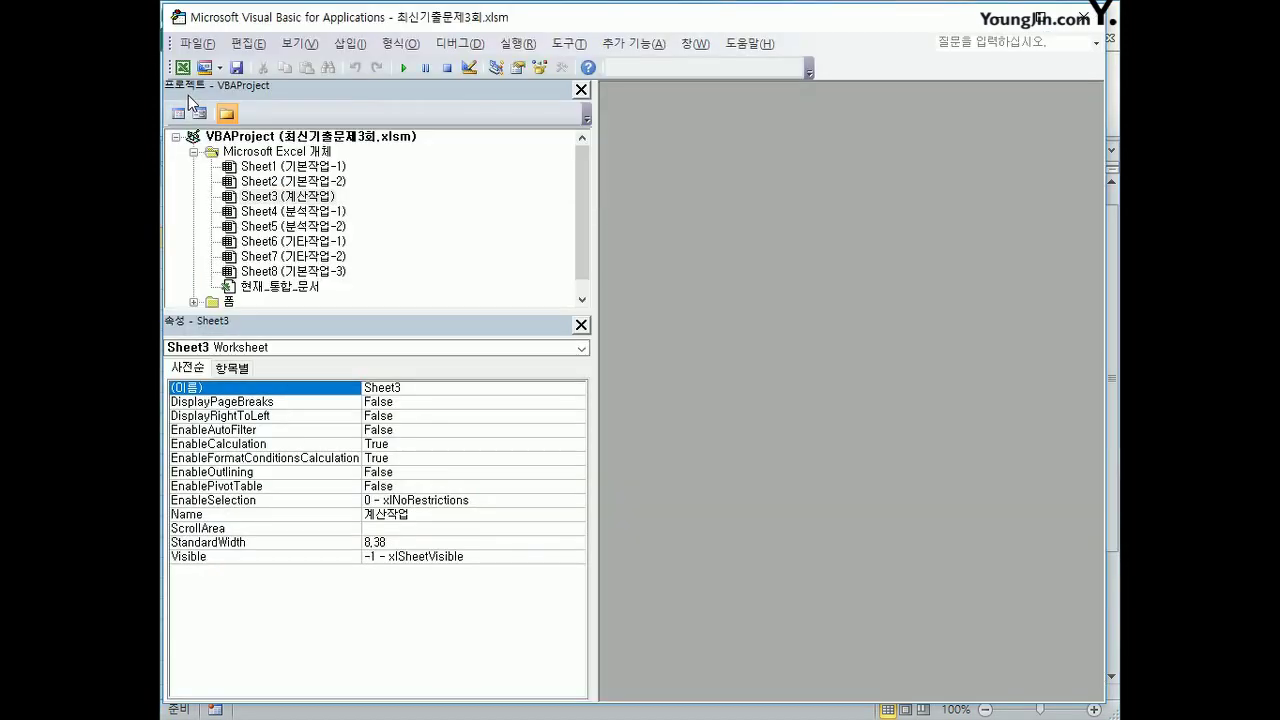
click(348, 44)
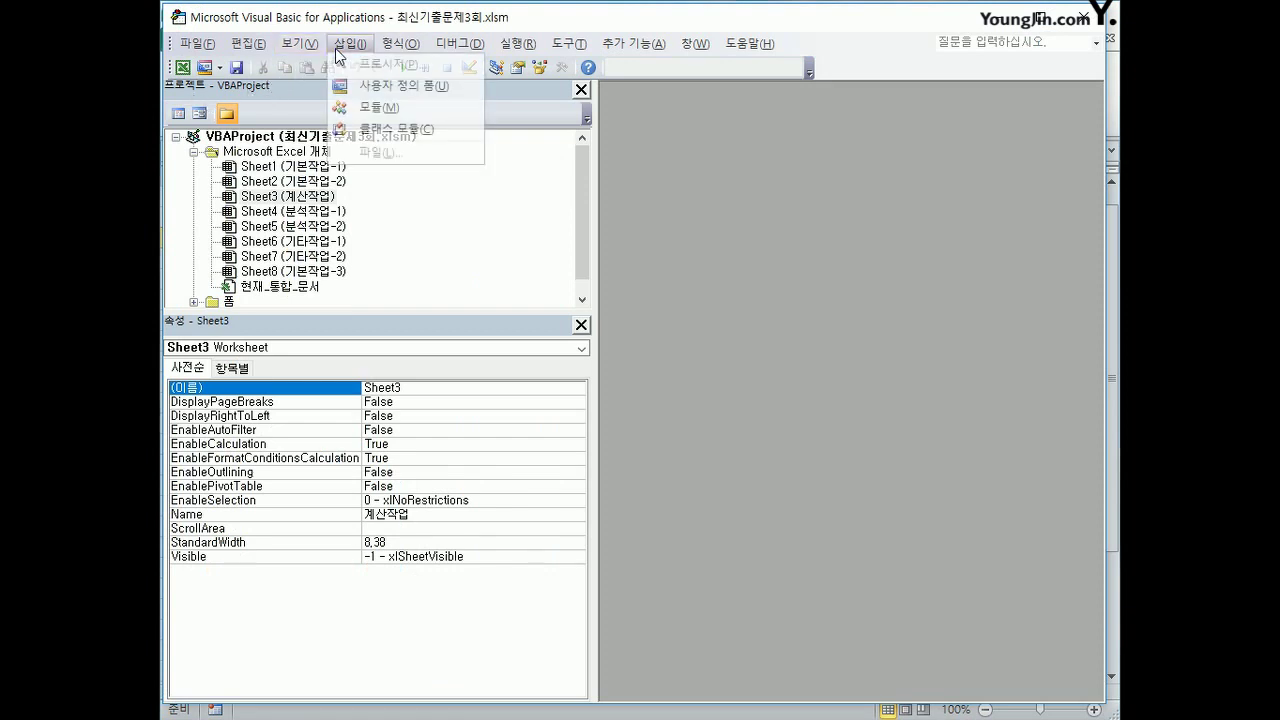
click(370, 107)
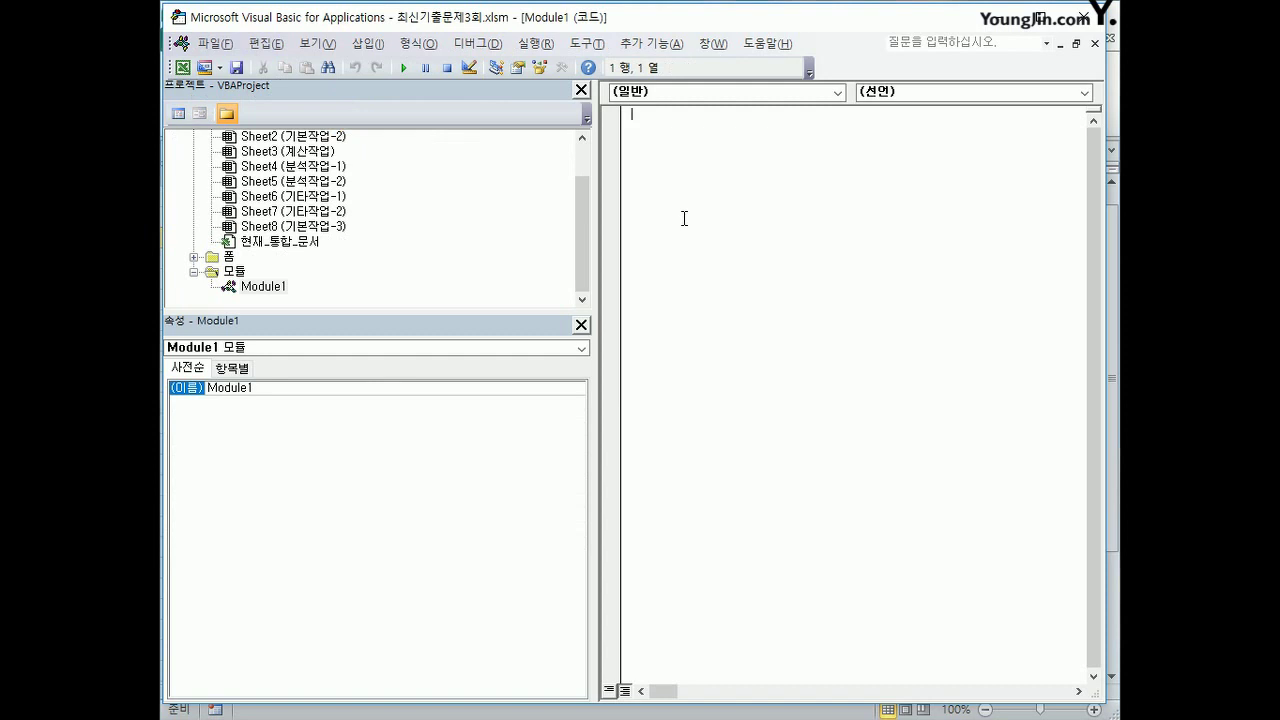
Step: Declare the public function fn청약가점 with the parameters 무주택기간, 부양가족수 and 가입기간, leaving a blank line below the declaration
text(public function f)
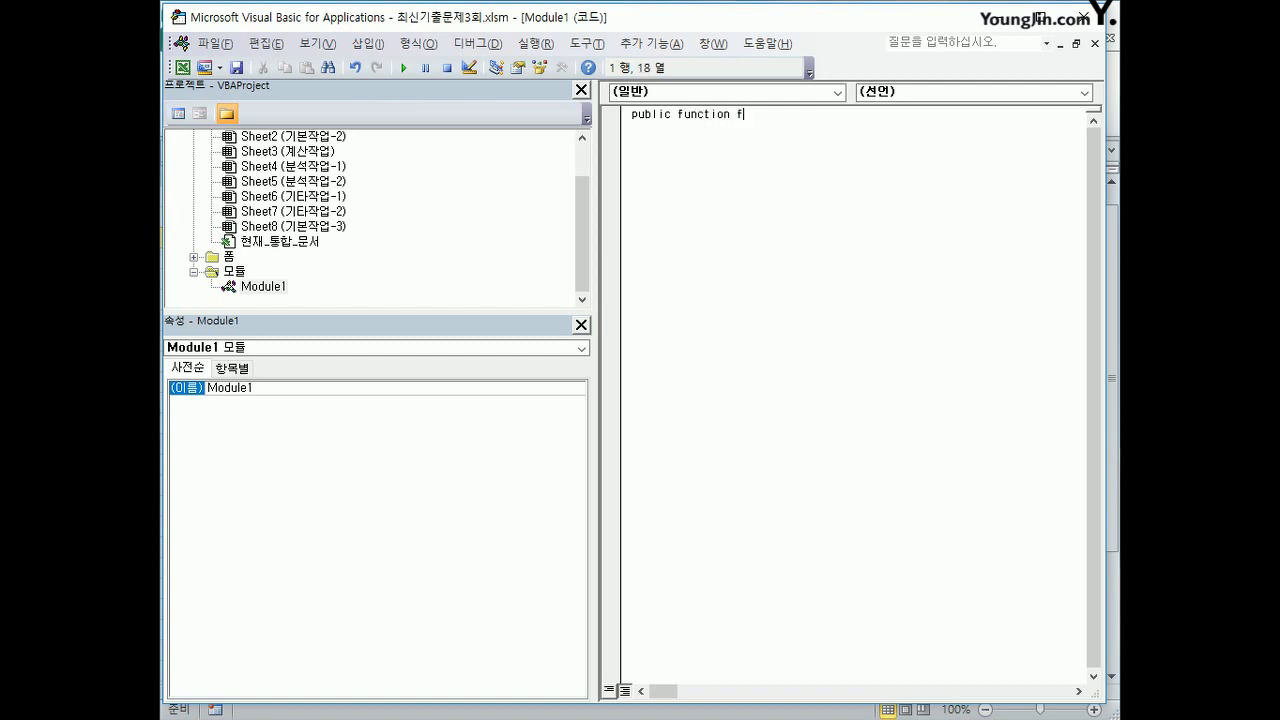
text(n청약가점(무주택기간, )
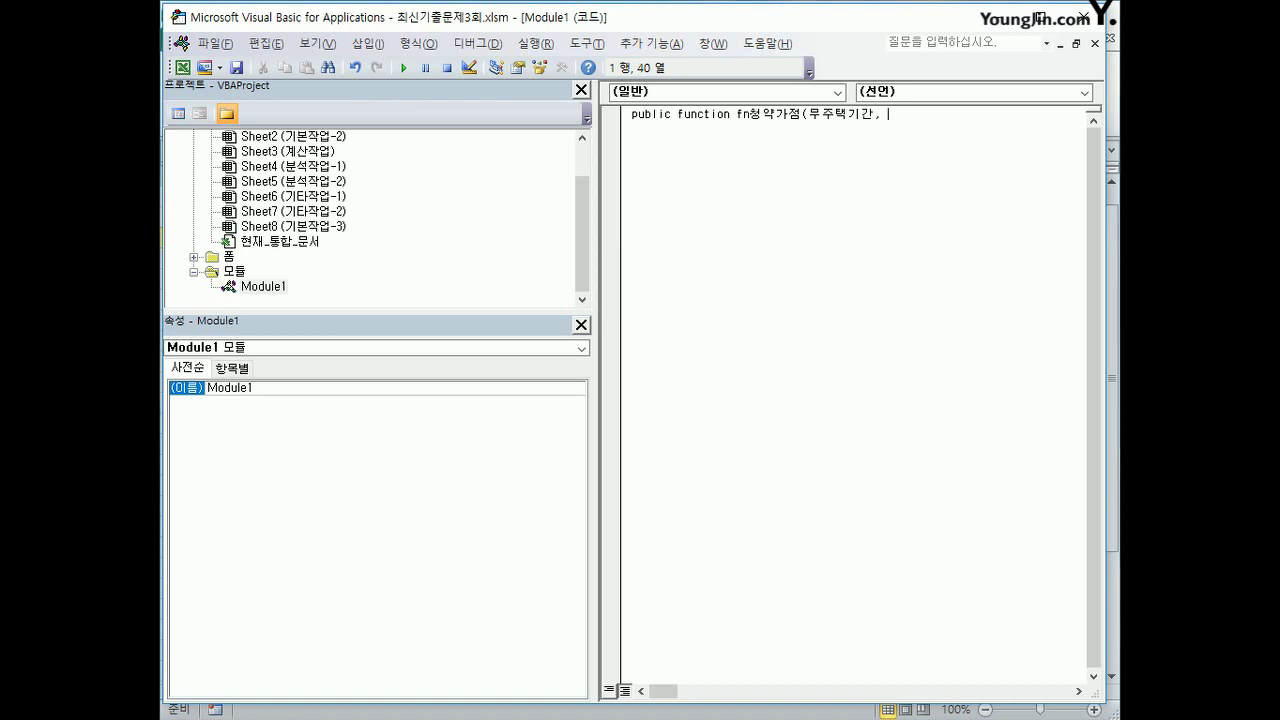
text(부양가족수, )
text(가이)
text(입기간))
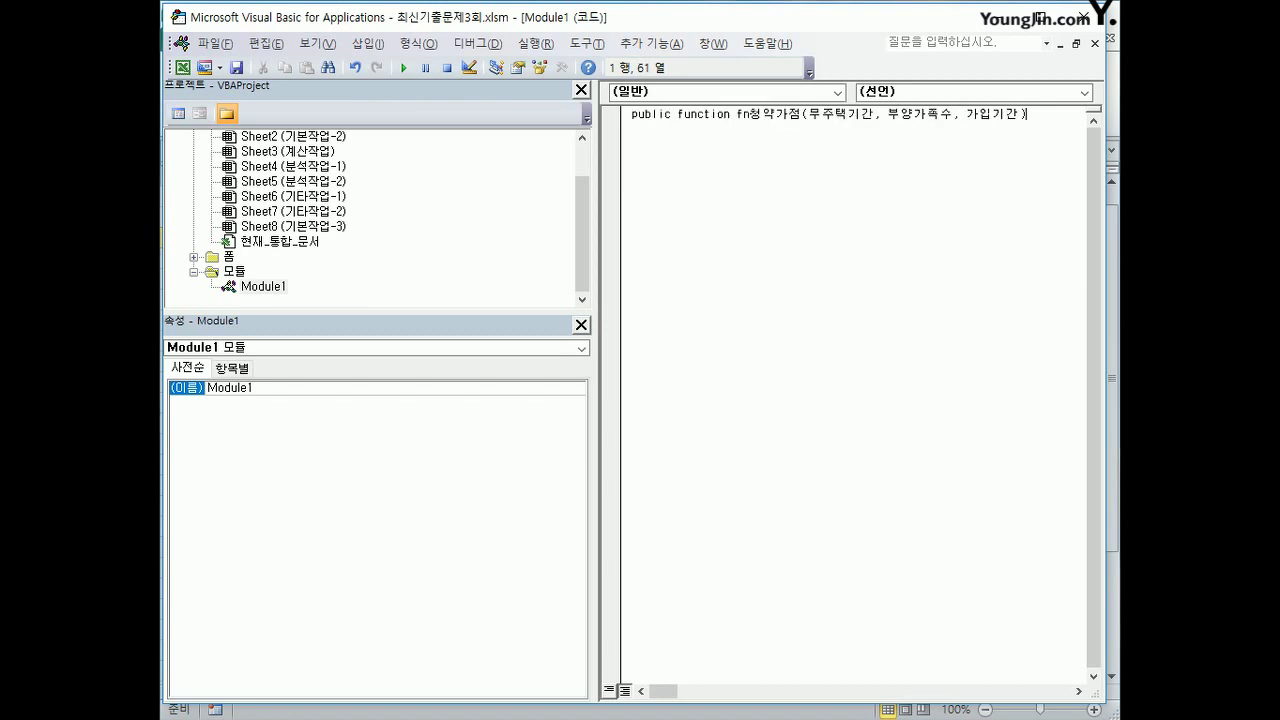
key(Return)
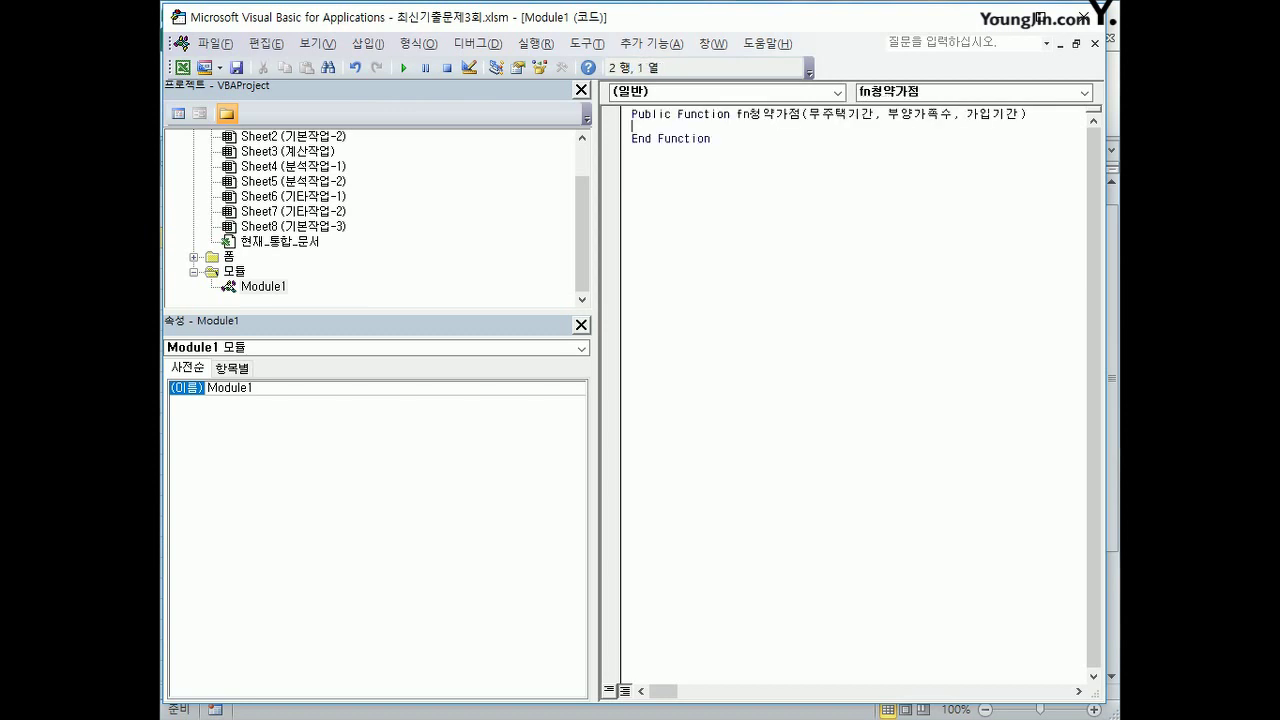
key(Return)
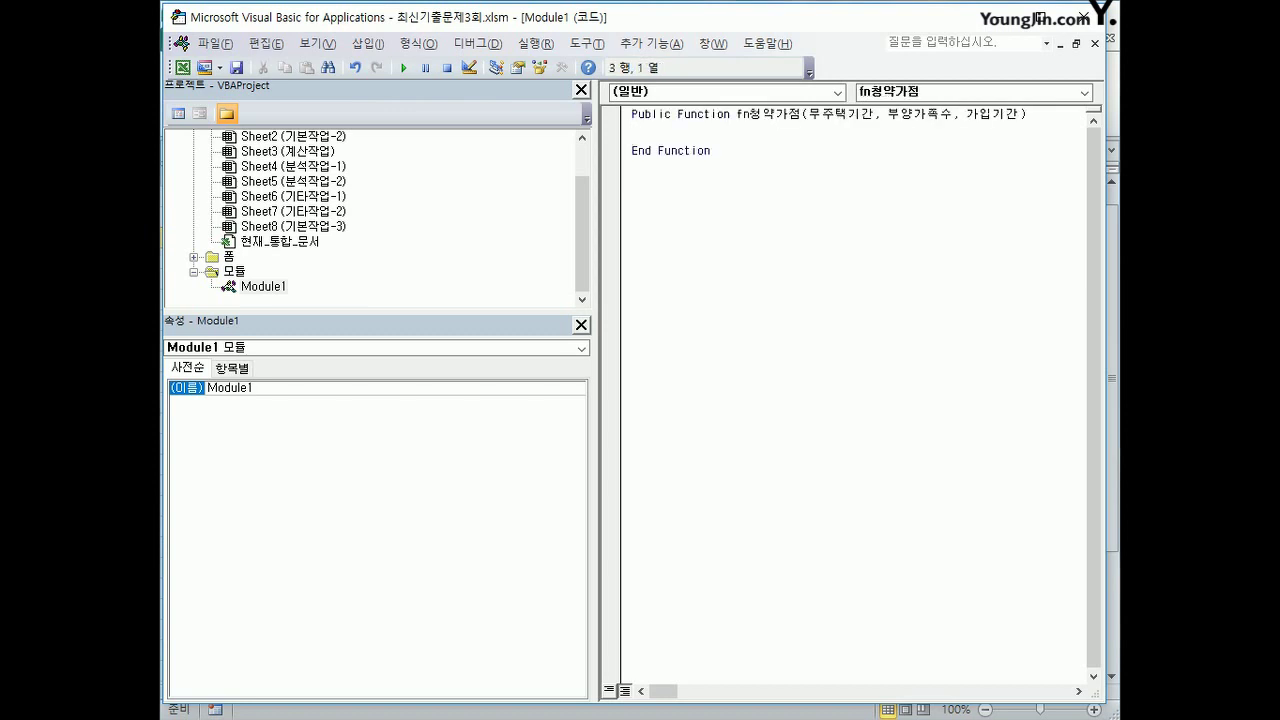
Step: Write the indented assignment fn청약가점 = 무주택기간 * 2 + 부양가족수 * 5 + 가입기간 in the function body
key(Tab)
text(fn청약가점 = 무주)
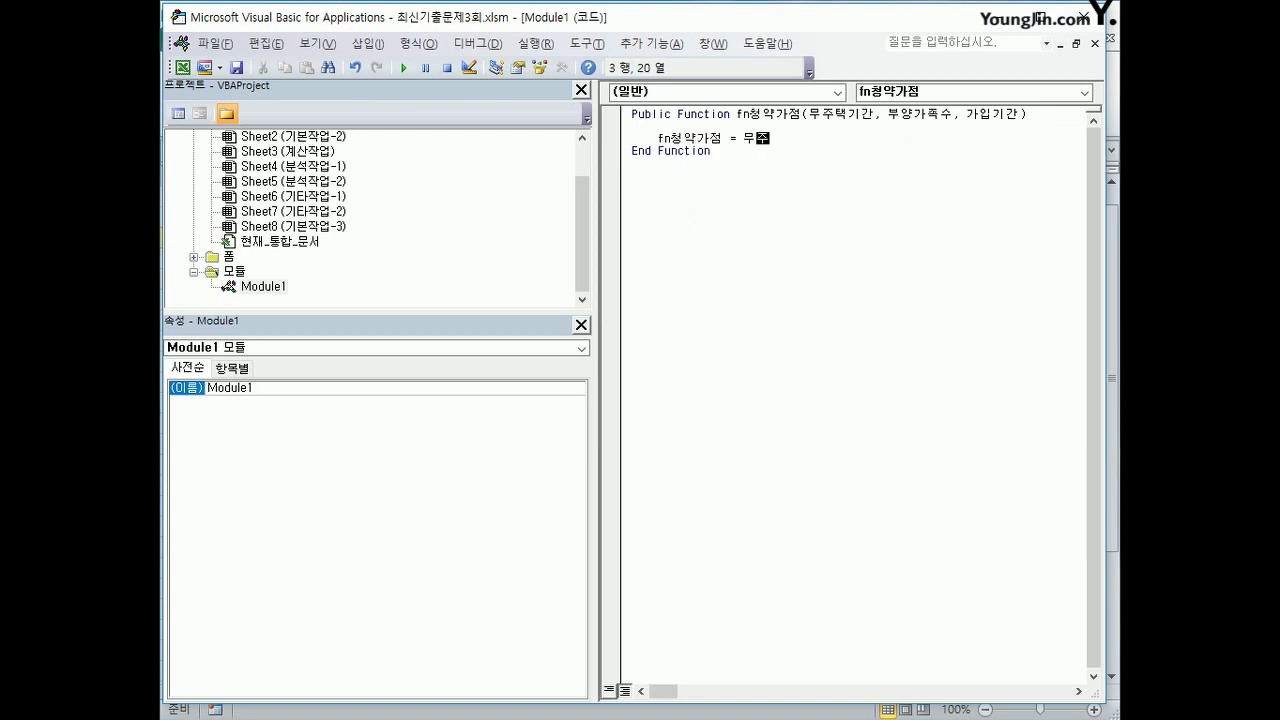
text(택기간 * 2 + 부양가)
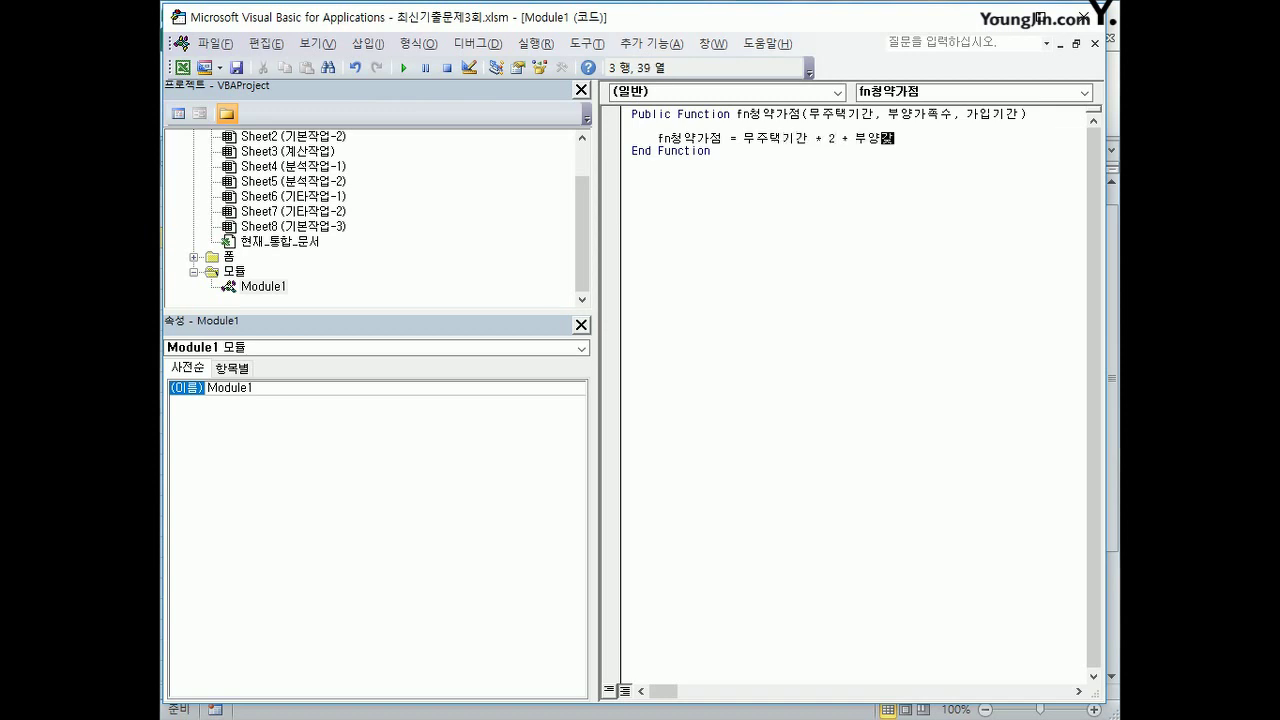
text(족수 * )
text(5 + 가입ㄱ기간)
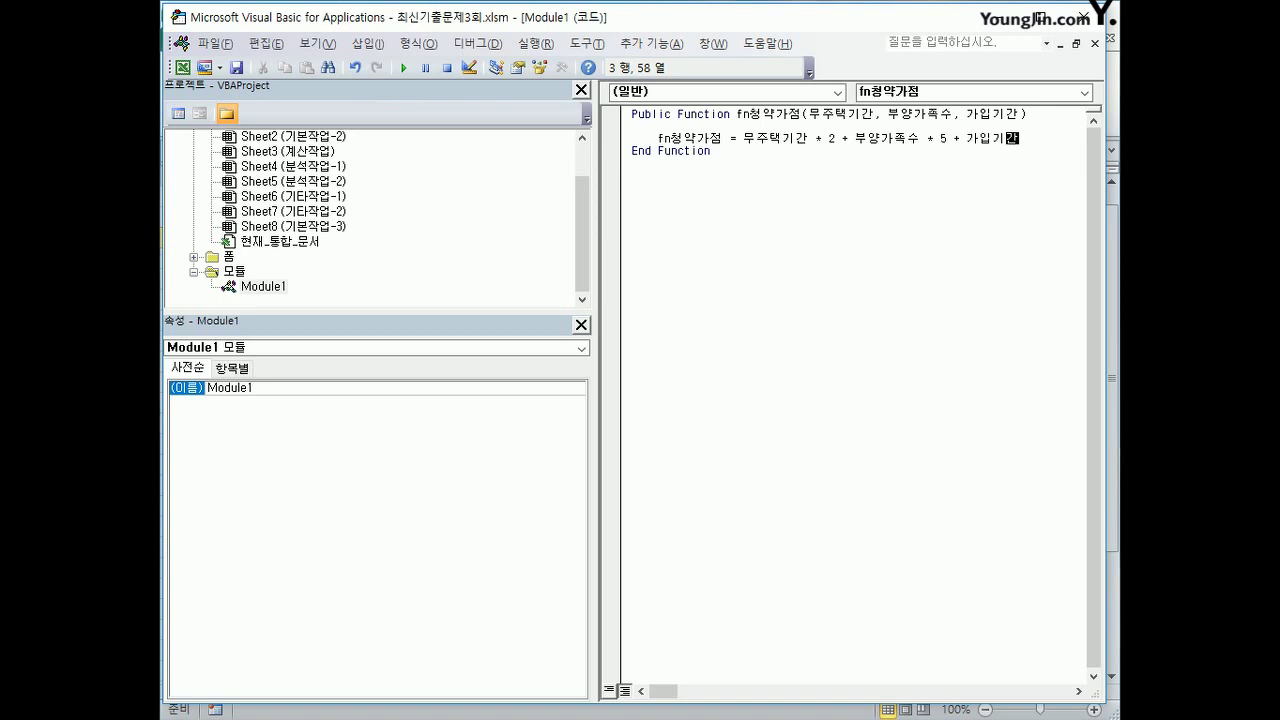
Step: Insert the condition If 가입기간 <= 1 Then above the score calculation line
click(632, 126)
key(Return)
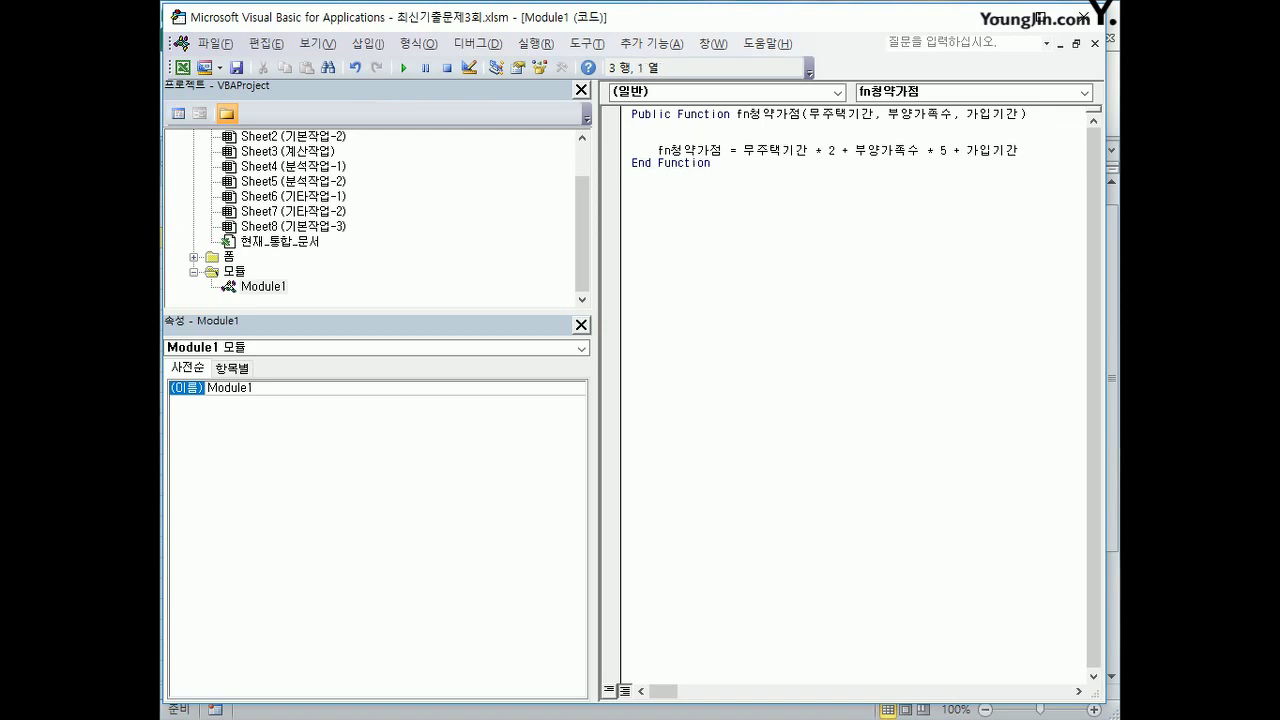
key(Tab)
text(if )
text(가입기간)
text( <=1 소)
key(BackSpace)
key(BackSpace)
text(then)
key(Return)
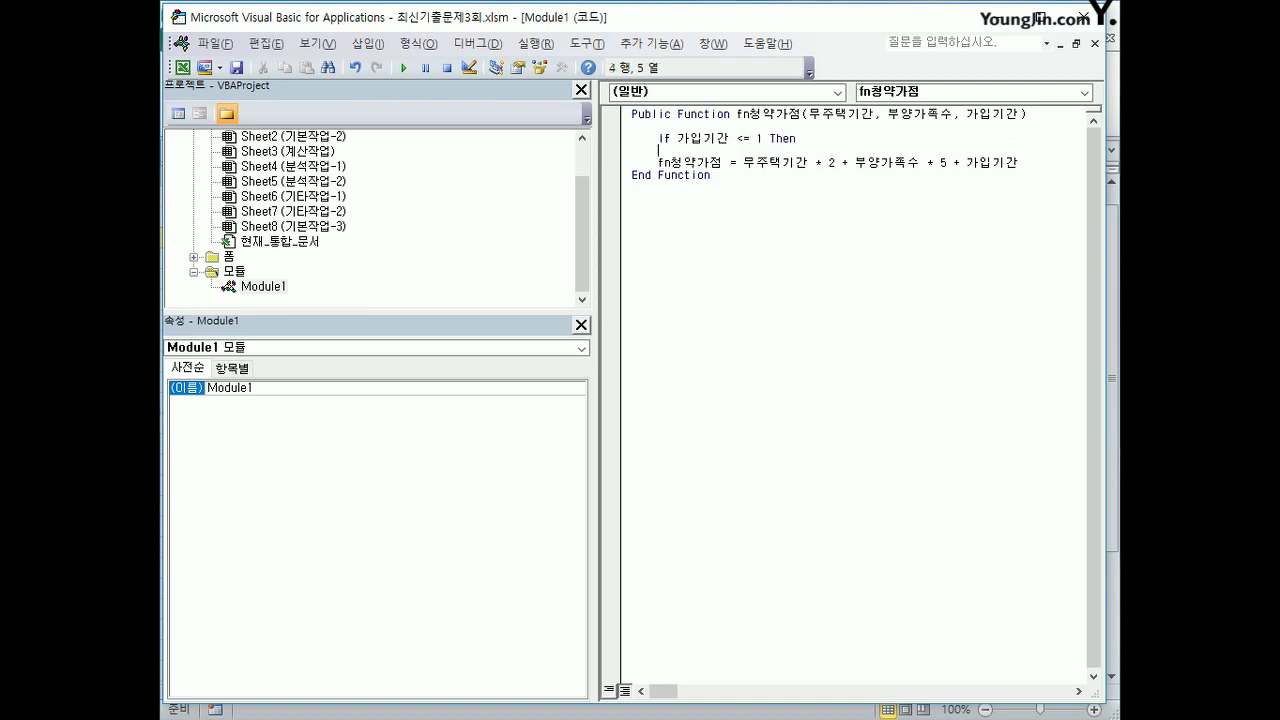
Step: Start an indented assignment of a quoted text value to fn청약가점 under the If condition
key(Tab)
text(fn청약가점 )
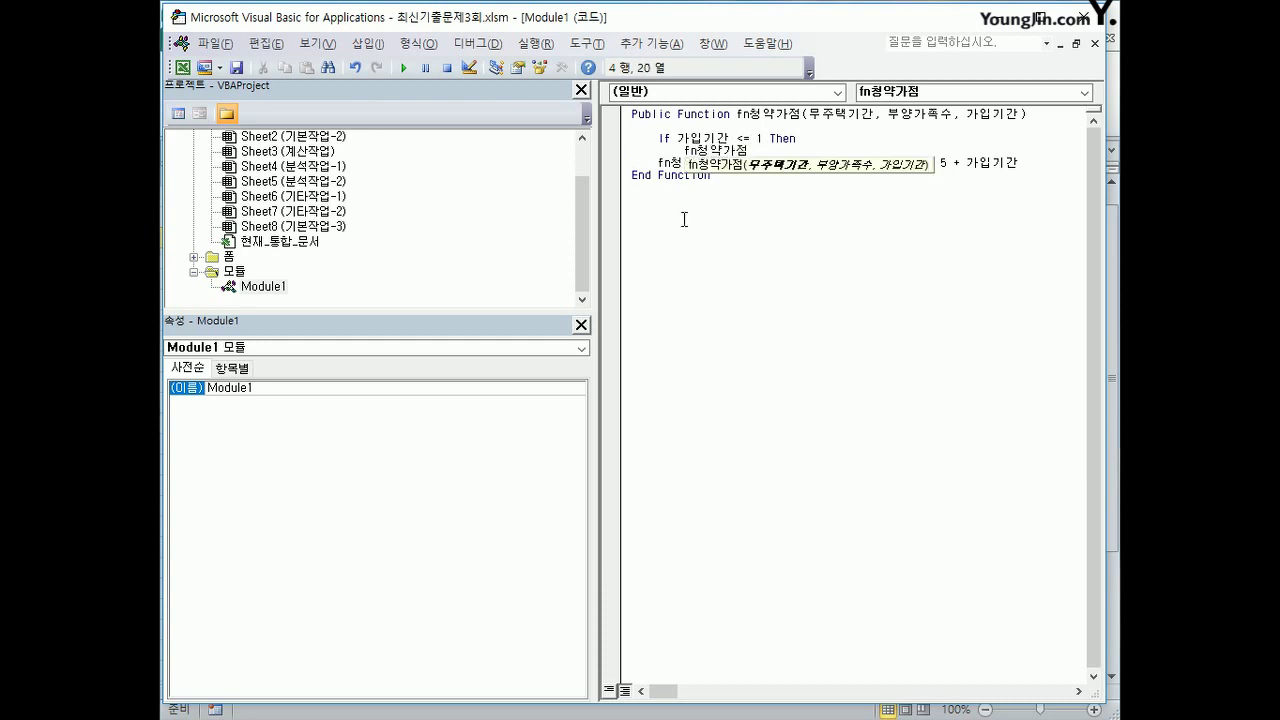
text(= "가이)
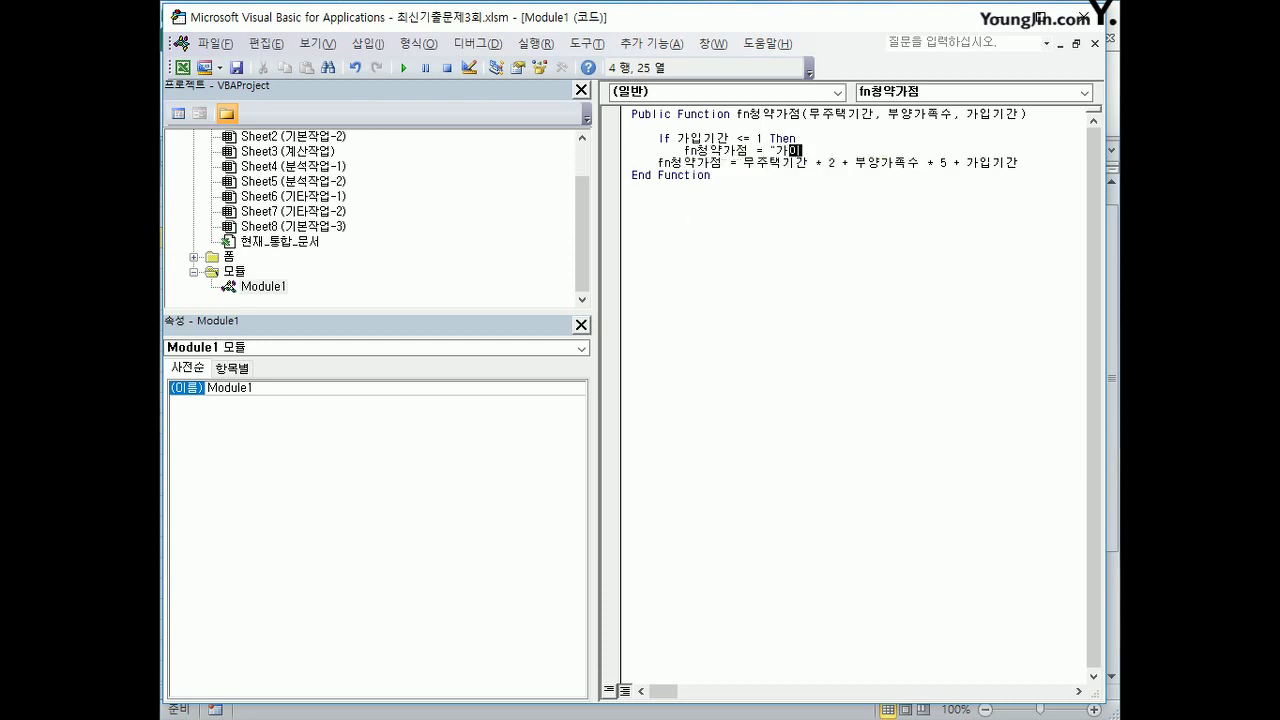
Step: Complete the If branch of fn청약가점 to return "가입기간미달" and place the existing score formula, indented, under an Else branch
text(입기간미달")
key(Return)
key(BackSpace)
text(e)
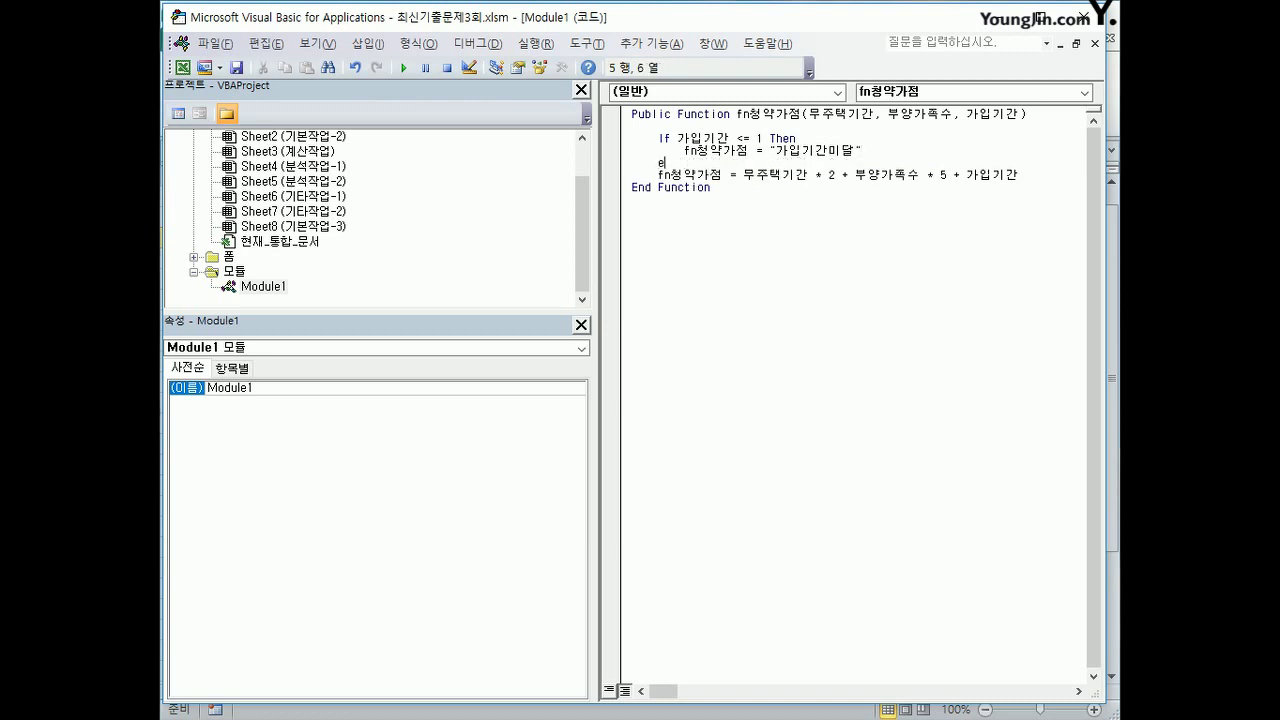
text(lse)
key(Return)
key(Tab)
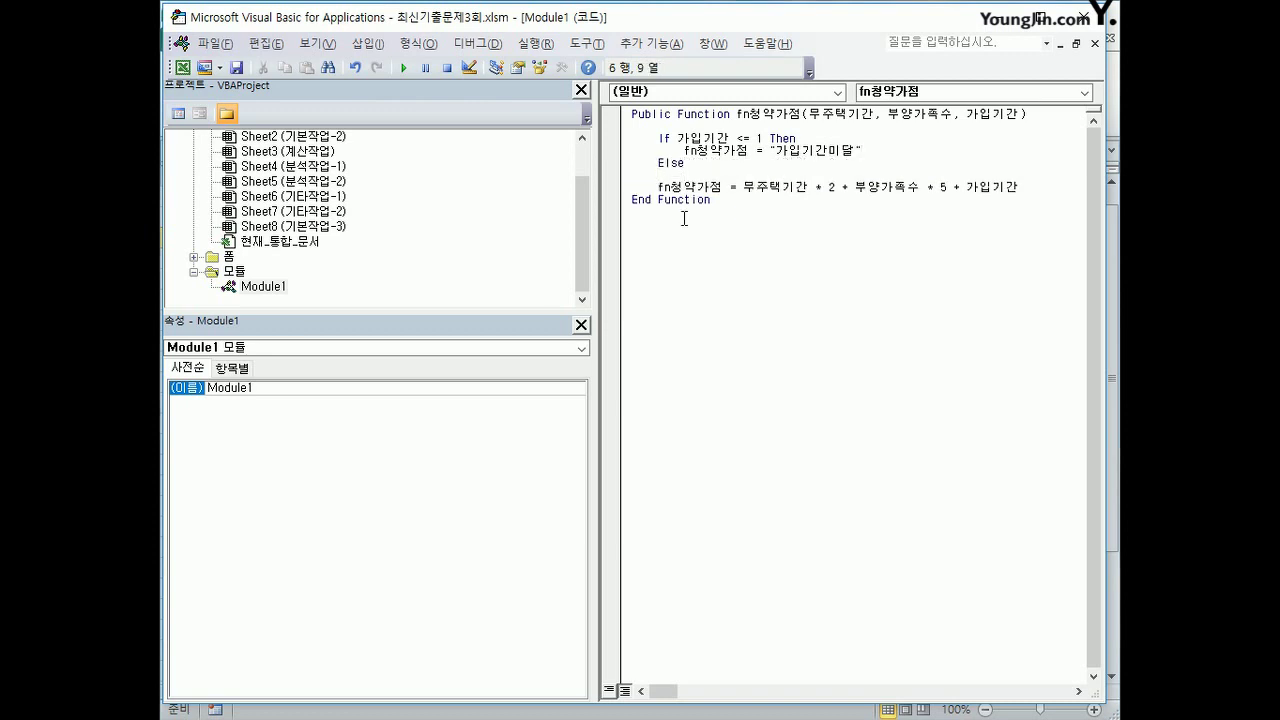
key(Delete)
key(Delete)
key(Delete)
key(Delete)
key(Delete)
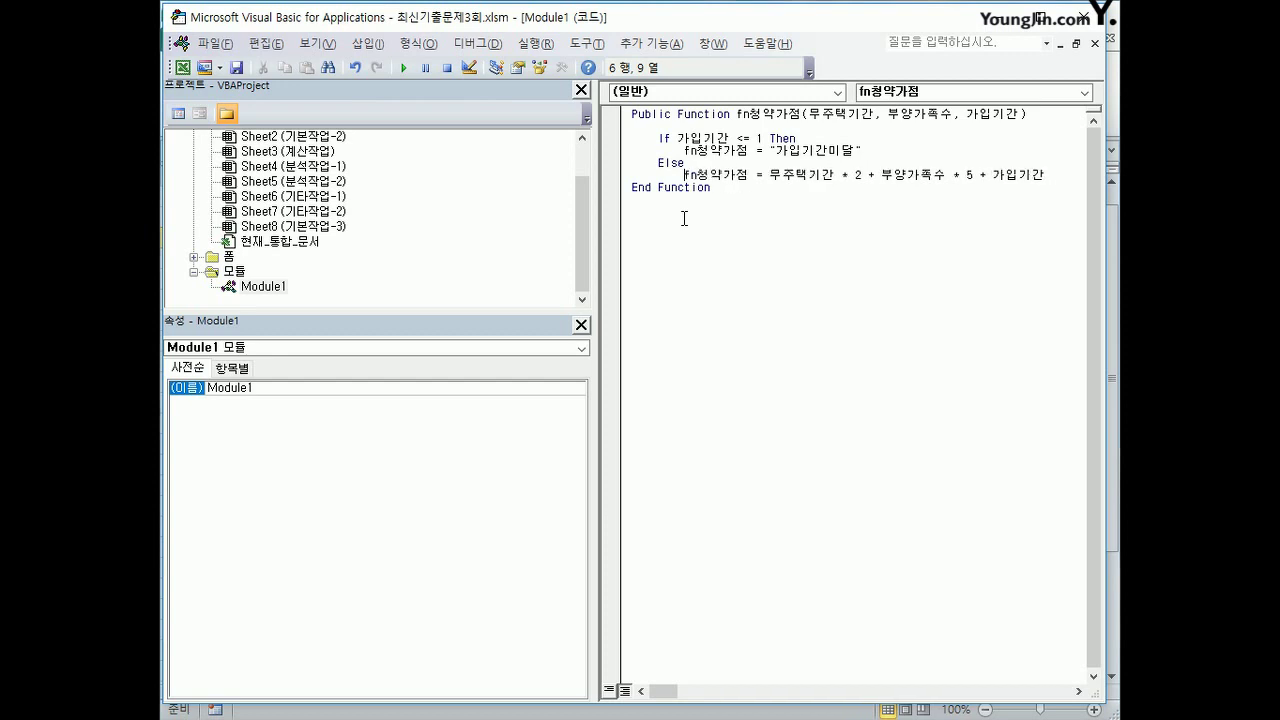
Step: End the conditional block with End If after the score formula and close the code editor to return to the worksheet
key(End)
key(Return)
key(BackSpace)
text(end if)
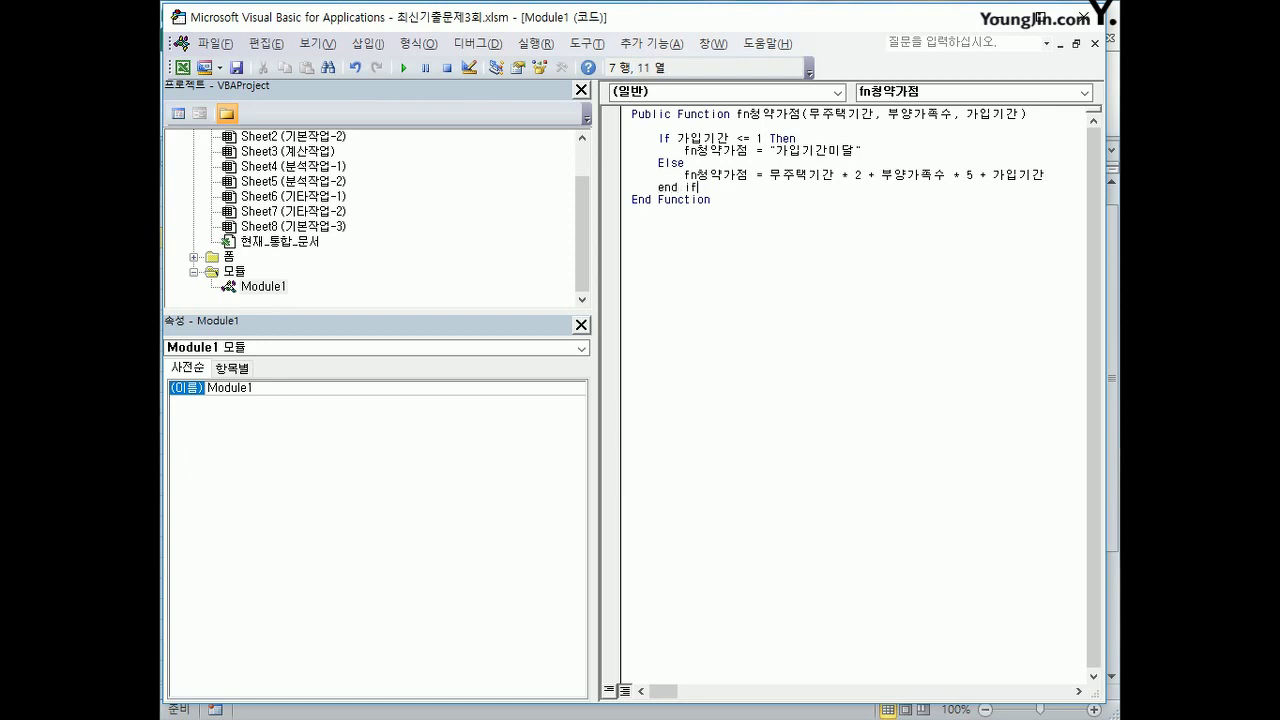
key(Return)
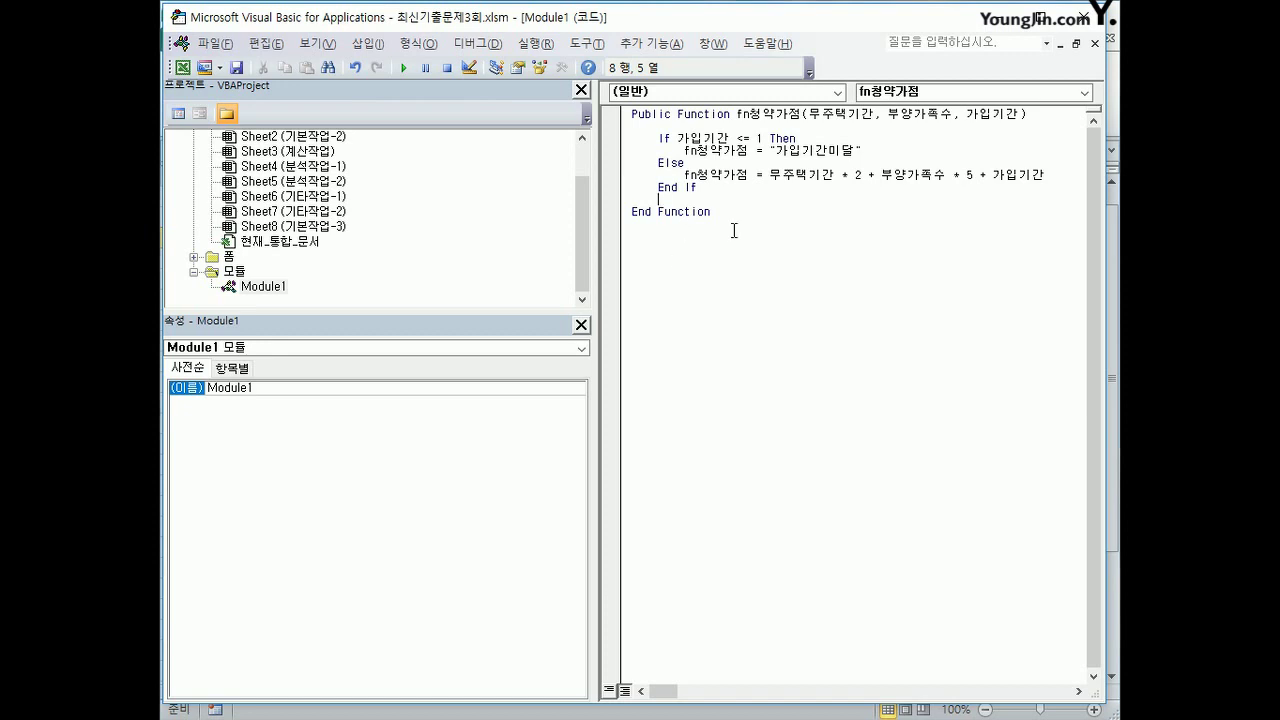
click(1092, 22)
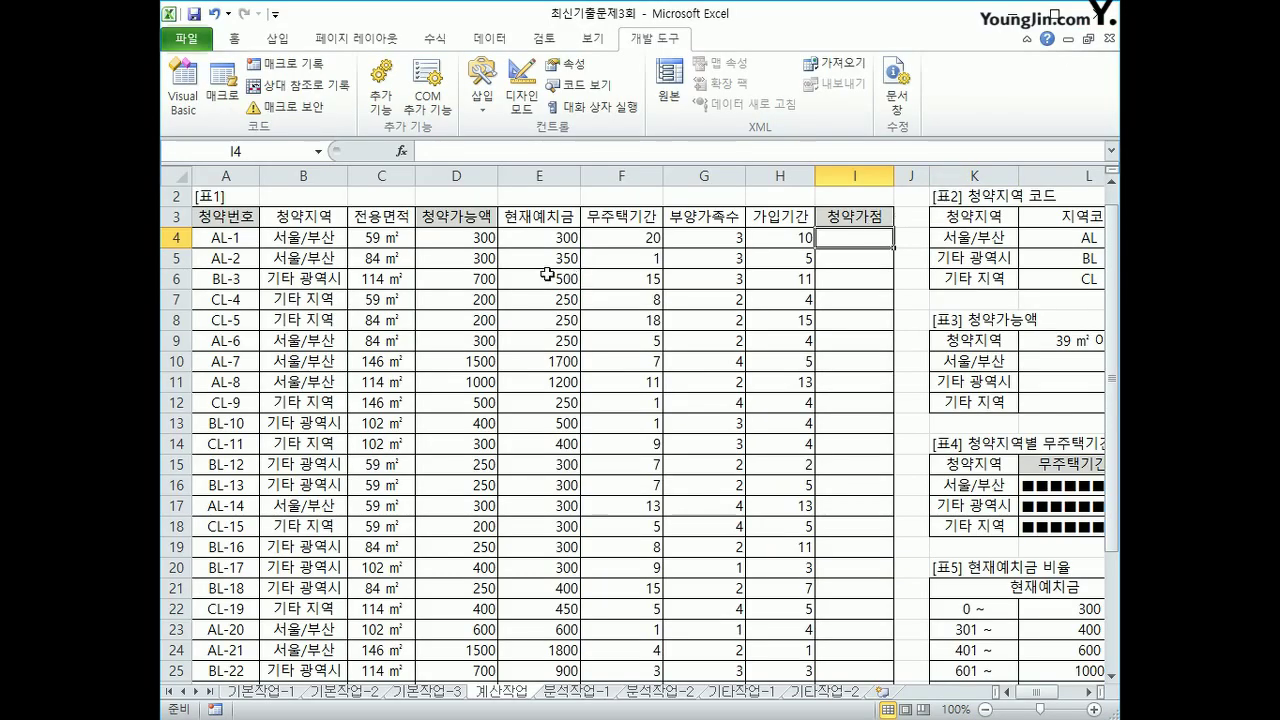
Step: Insert the user-defined function fn청약가점 in I4 with 무주택기간 F4, 부양가족수 G4 and 가입기간 H4
click(401, 151)
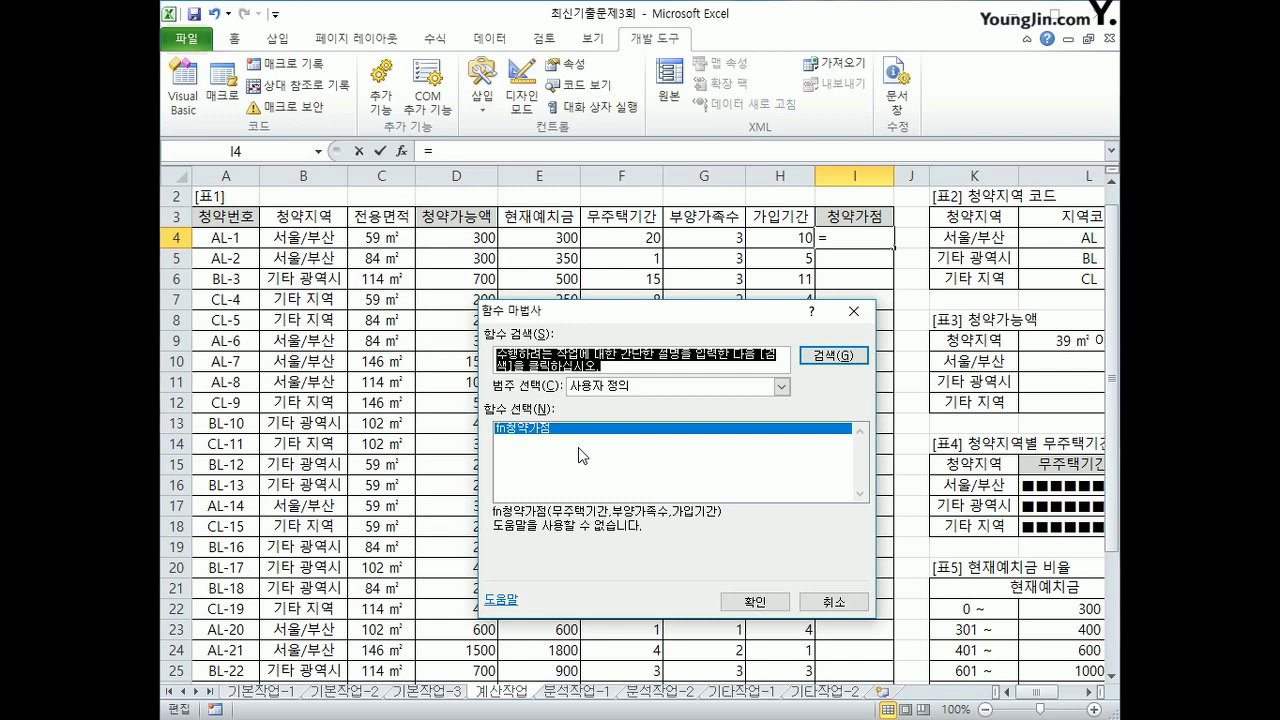
click(755, 603)
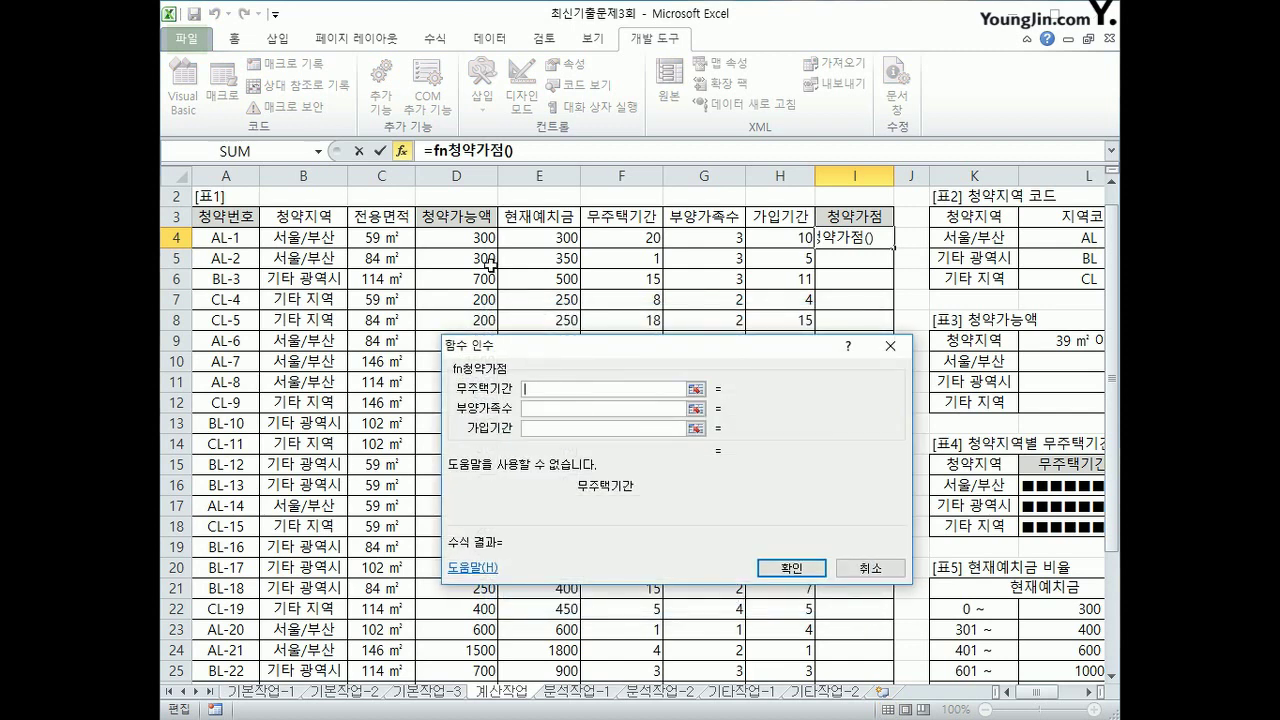
click(597, 238)
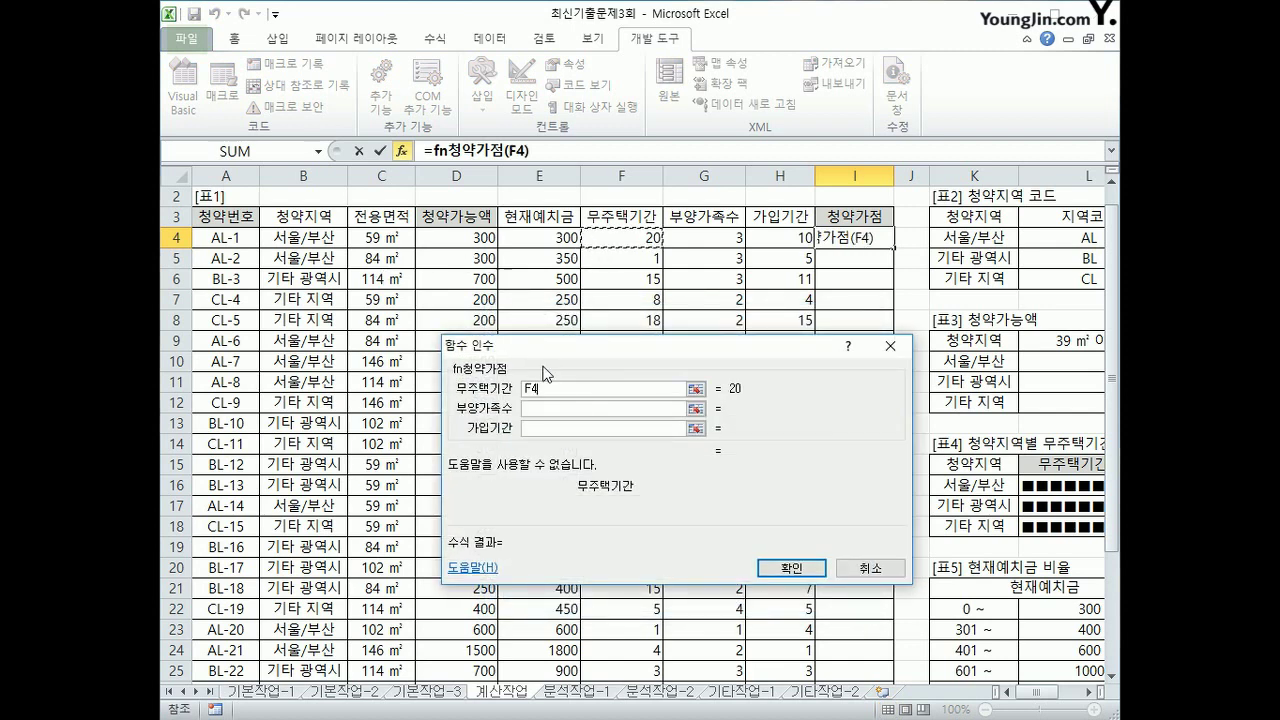
click(551, 408)
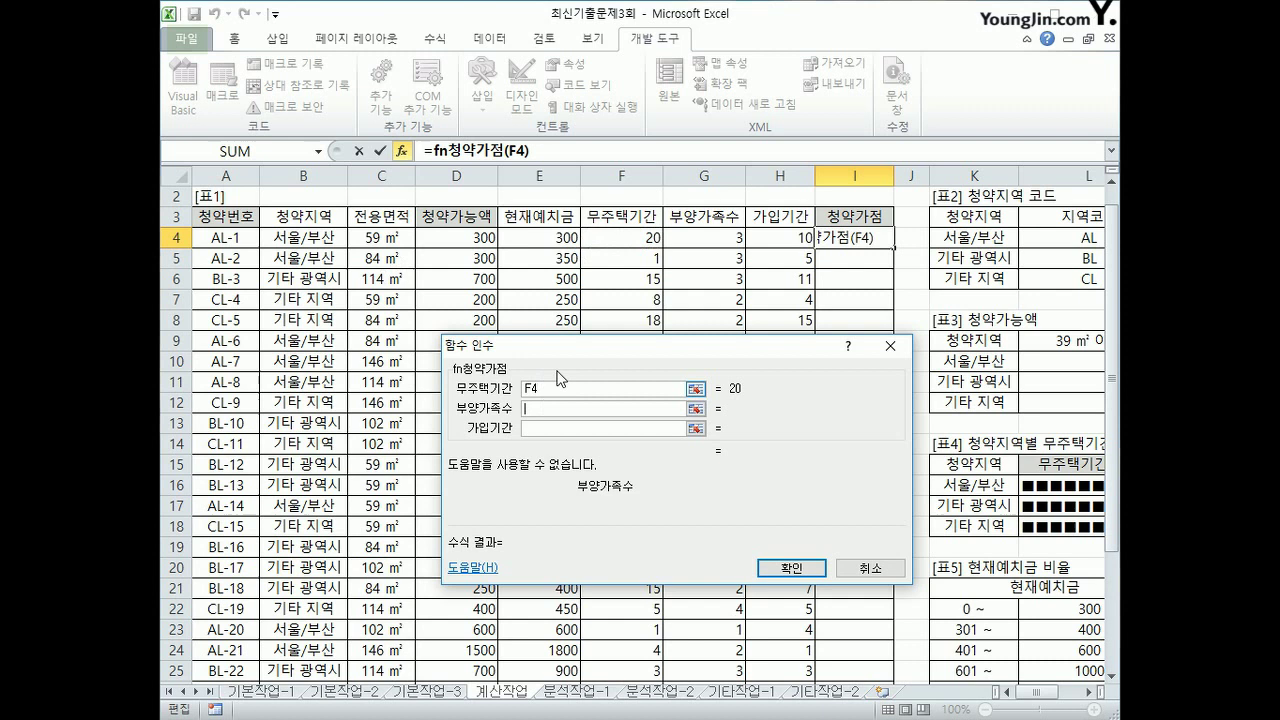
click(694, 246)
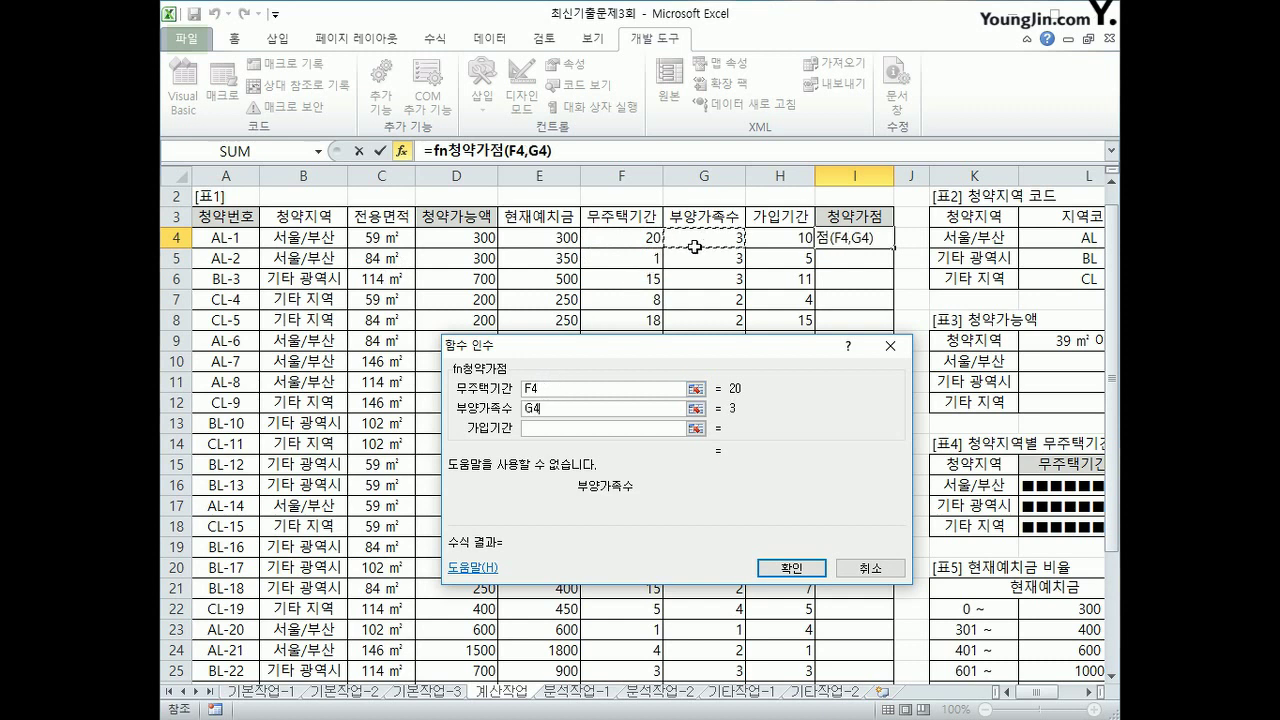
click(599, 429)
click(786, 239)
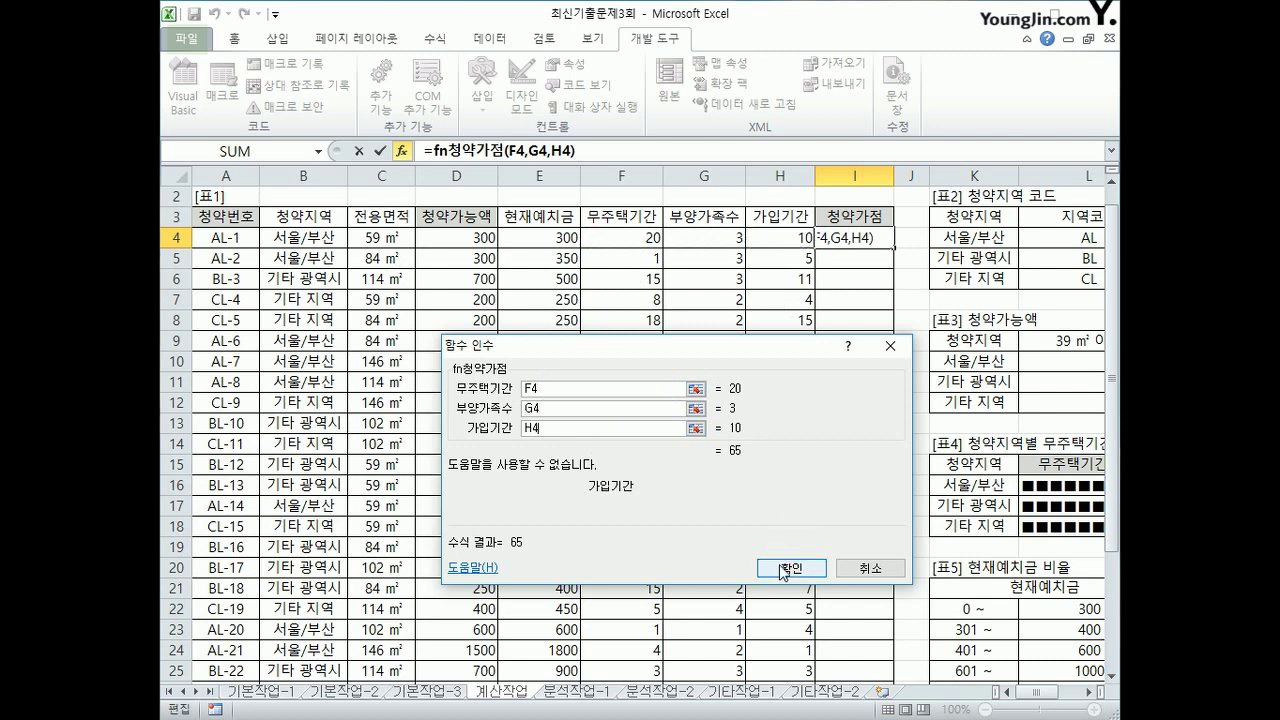
click(790, 567)
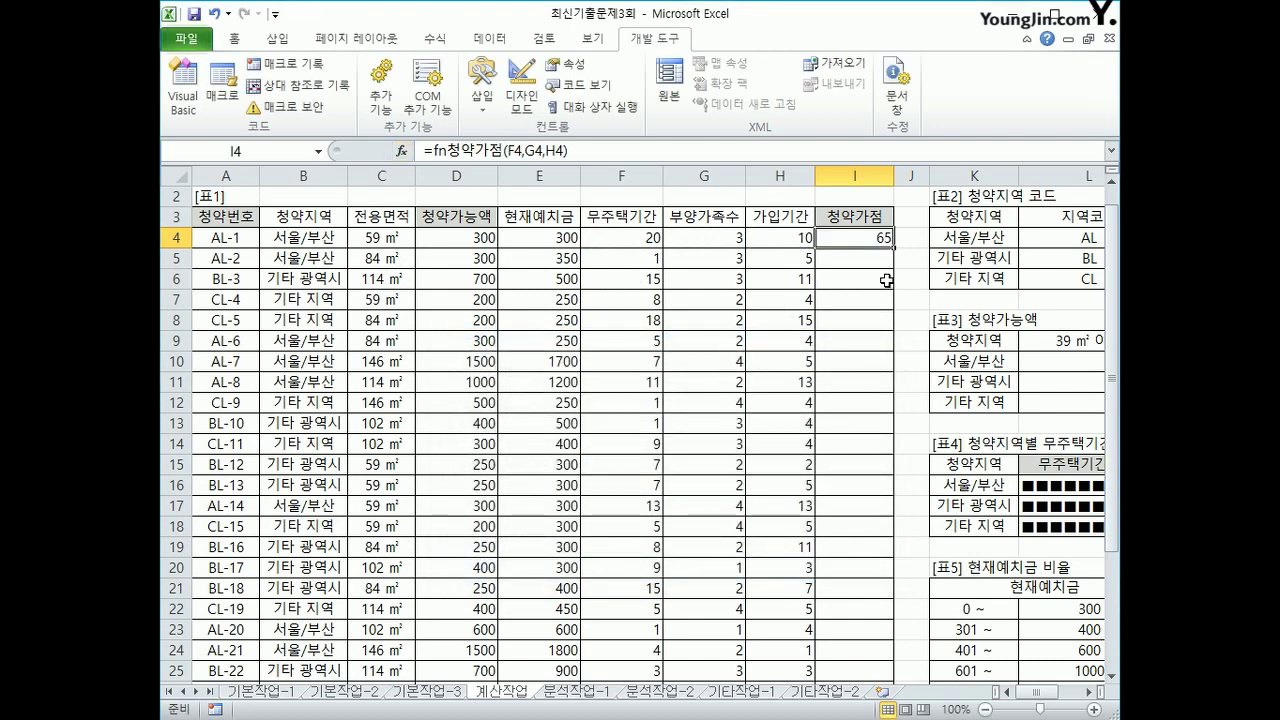
Step: Fill the 청약가점 formula from I4 down to the table's last row and auto-fit the width of column I
double_click(890, 246)
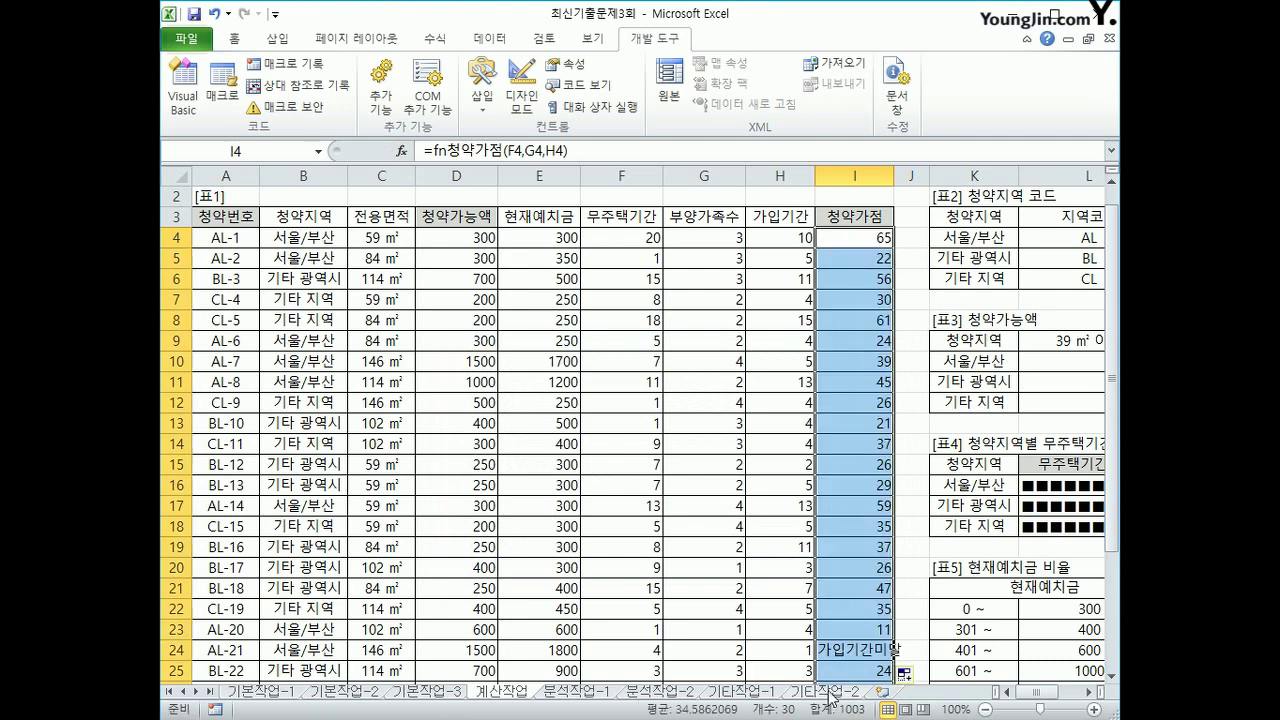
click(842, 654)
scroll(856, 664, down, 3)
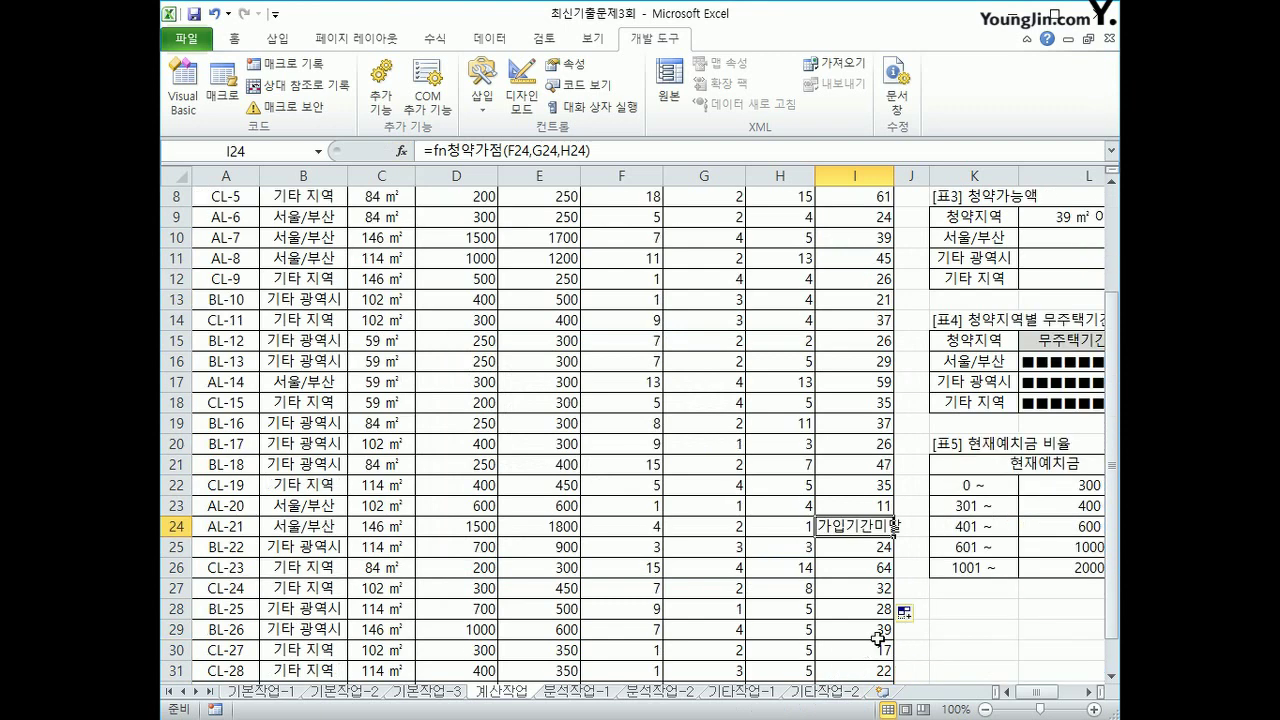
scroll(849, 557, up, 3)
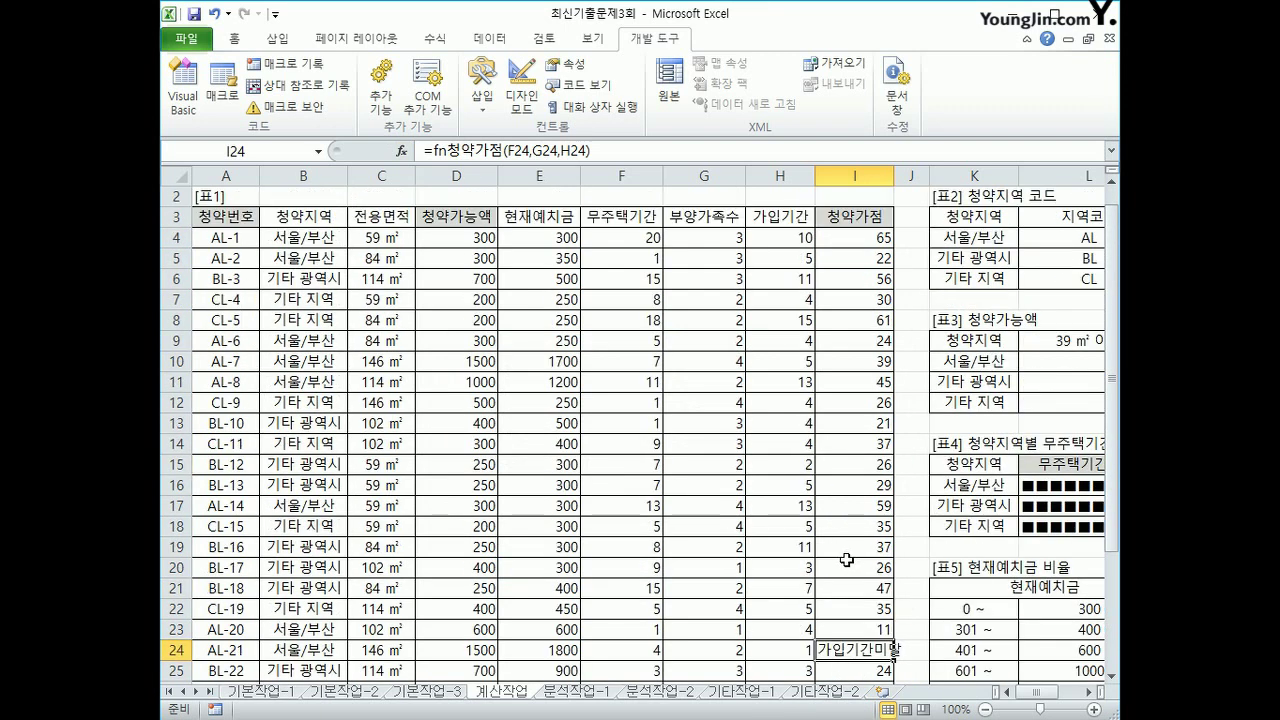
scroll(843, 562, down, 1)
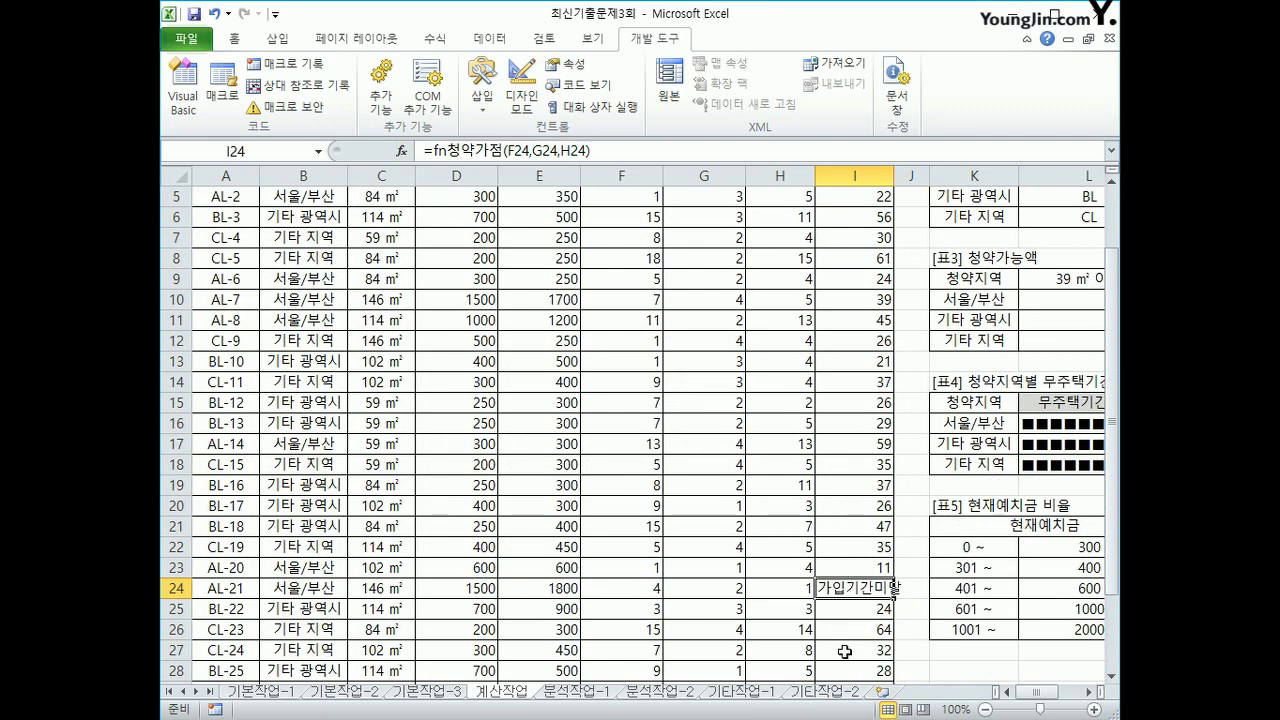
double_click(889, 174)
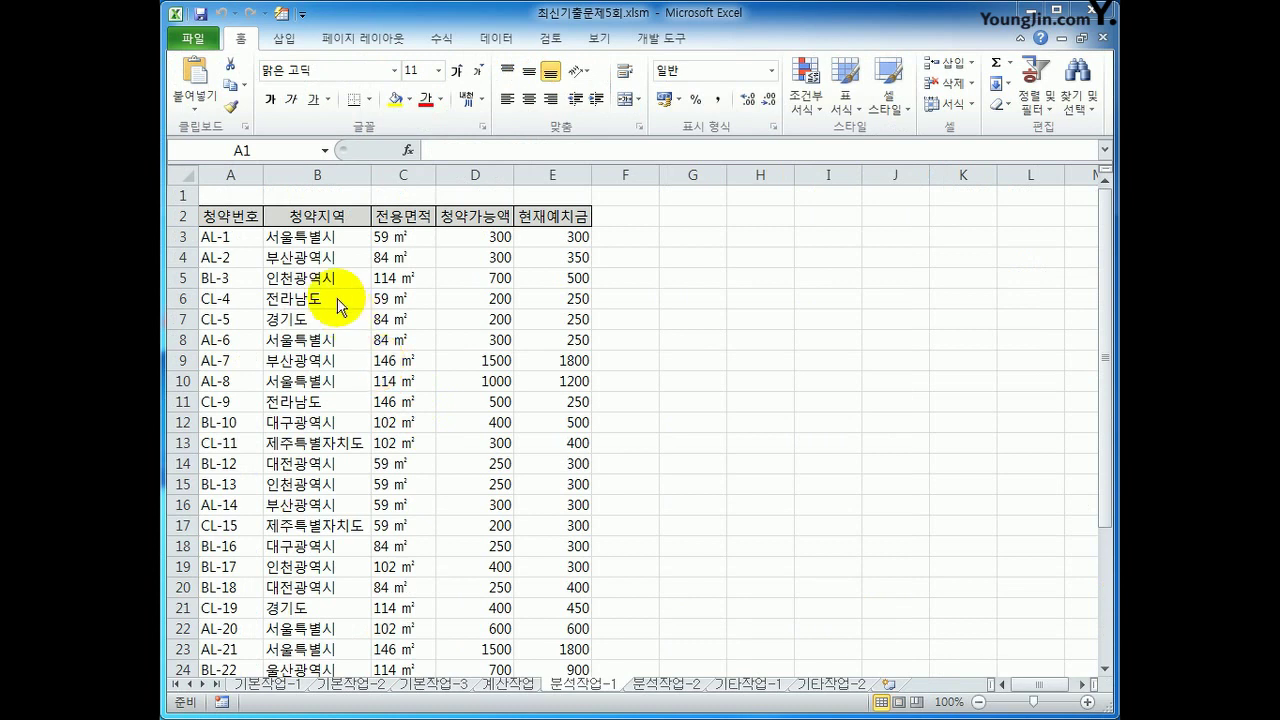
Step: Create a pivot table from range A2:E32 of sheet 분석작업-1, placed on the existing worksheet at cell G2
click(238, 220)
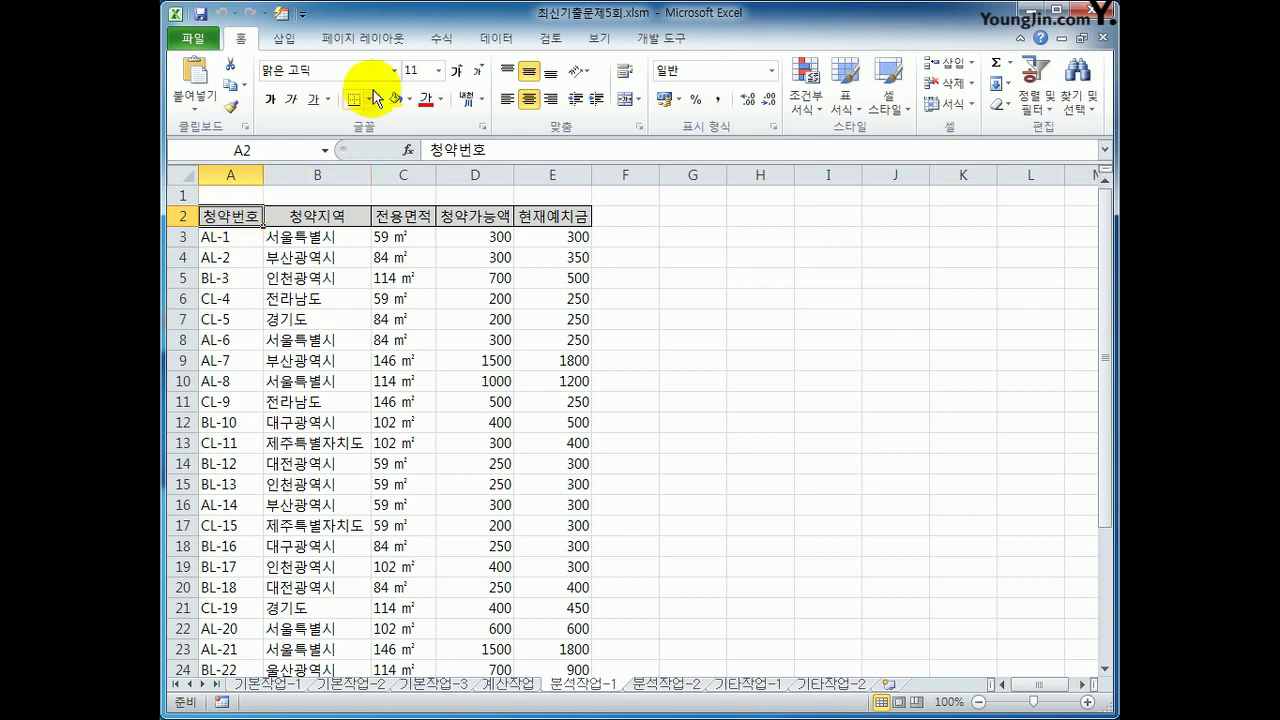
click(282, 38)
click(196, 76)
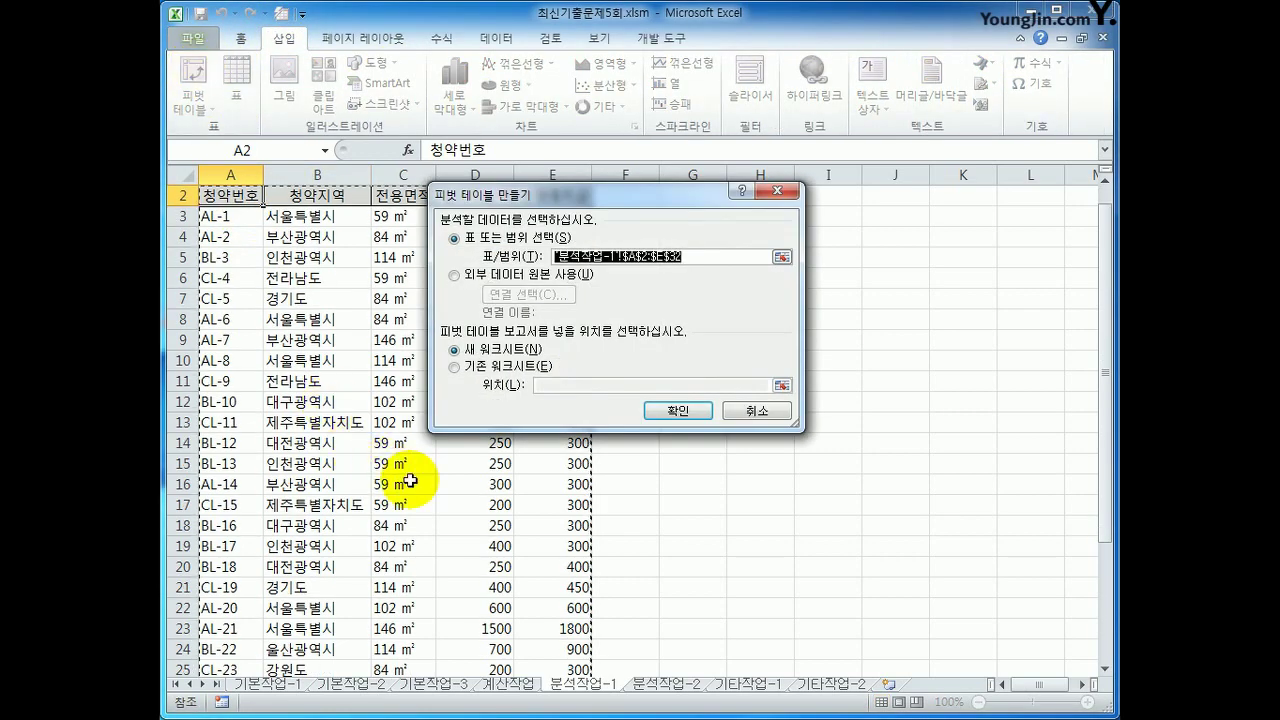
scroll(429, 509, down, 3)
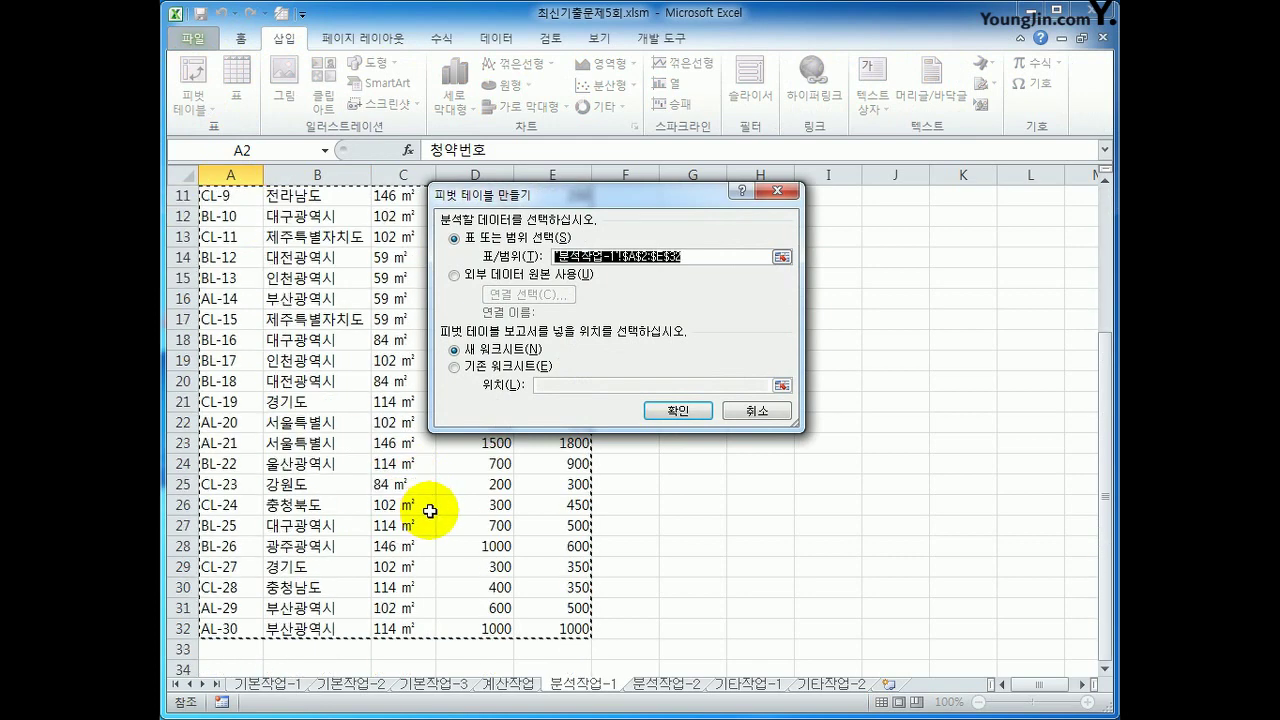
scroll(427, 502, up, 4)
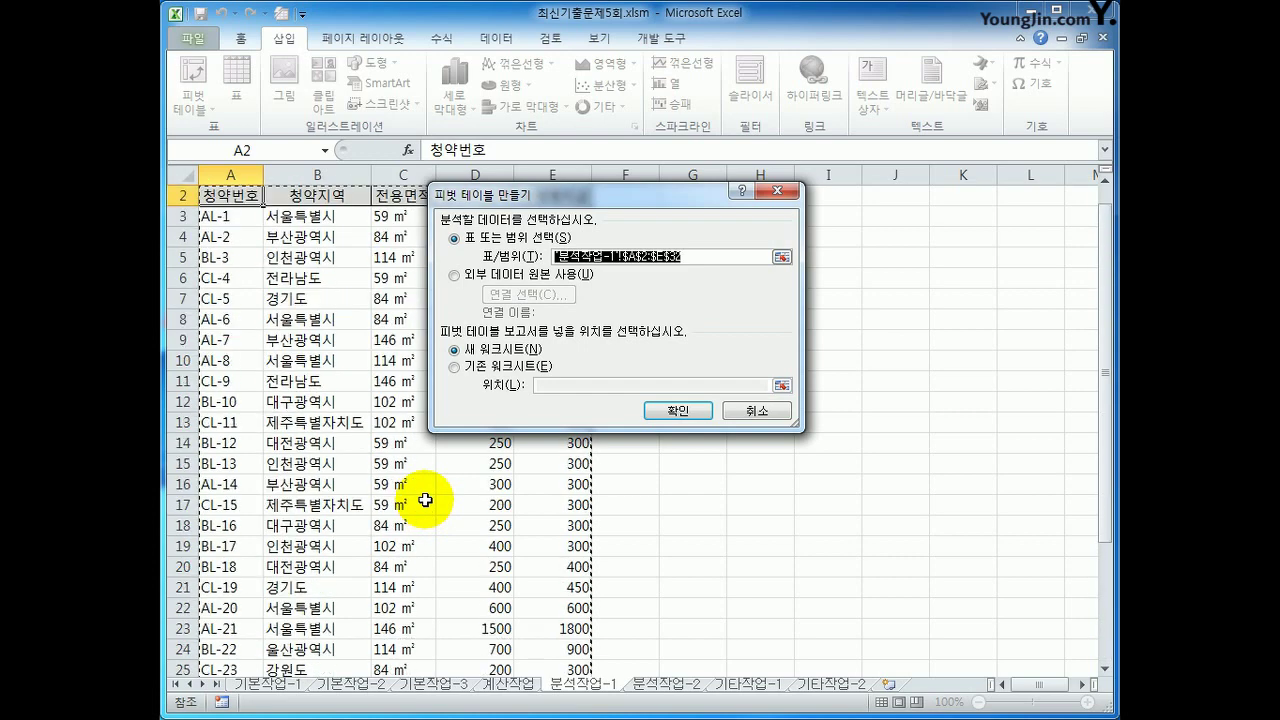
click(527, 369)
click(553, 386)
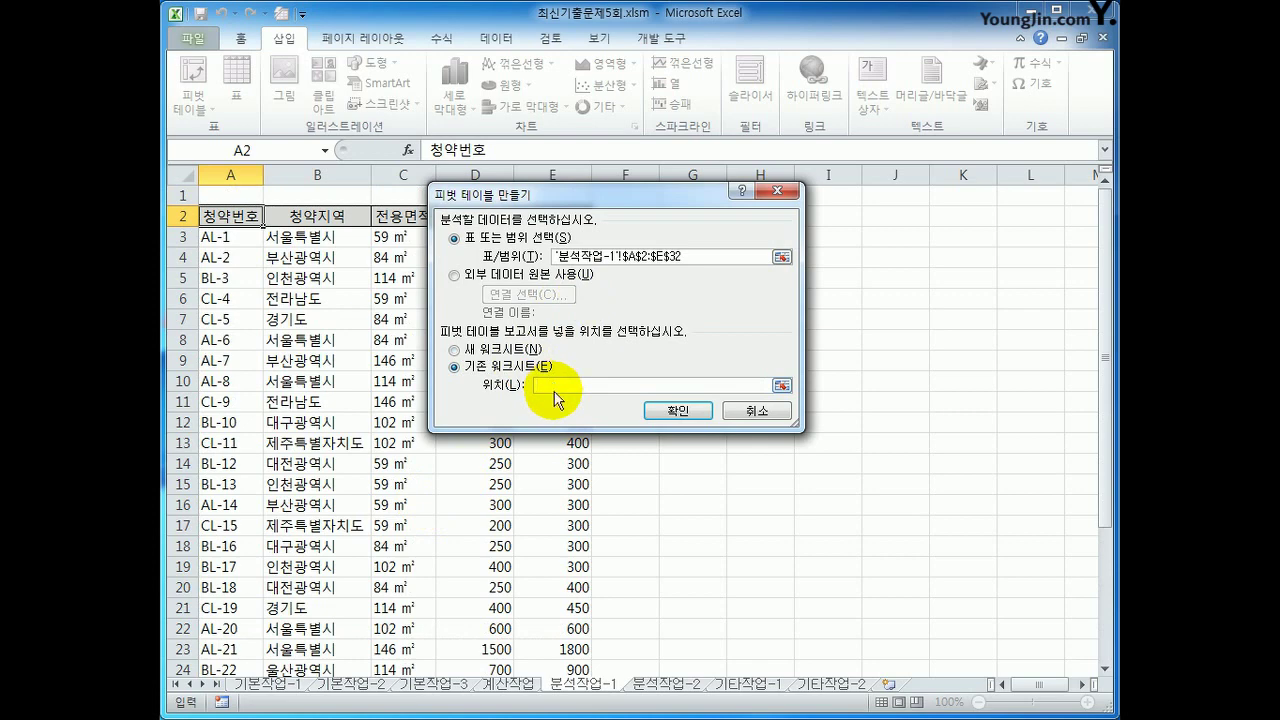
drag(660, 195, 689, 313)
click(678, 218)
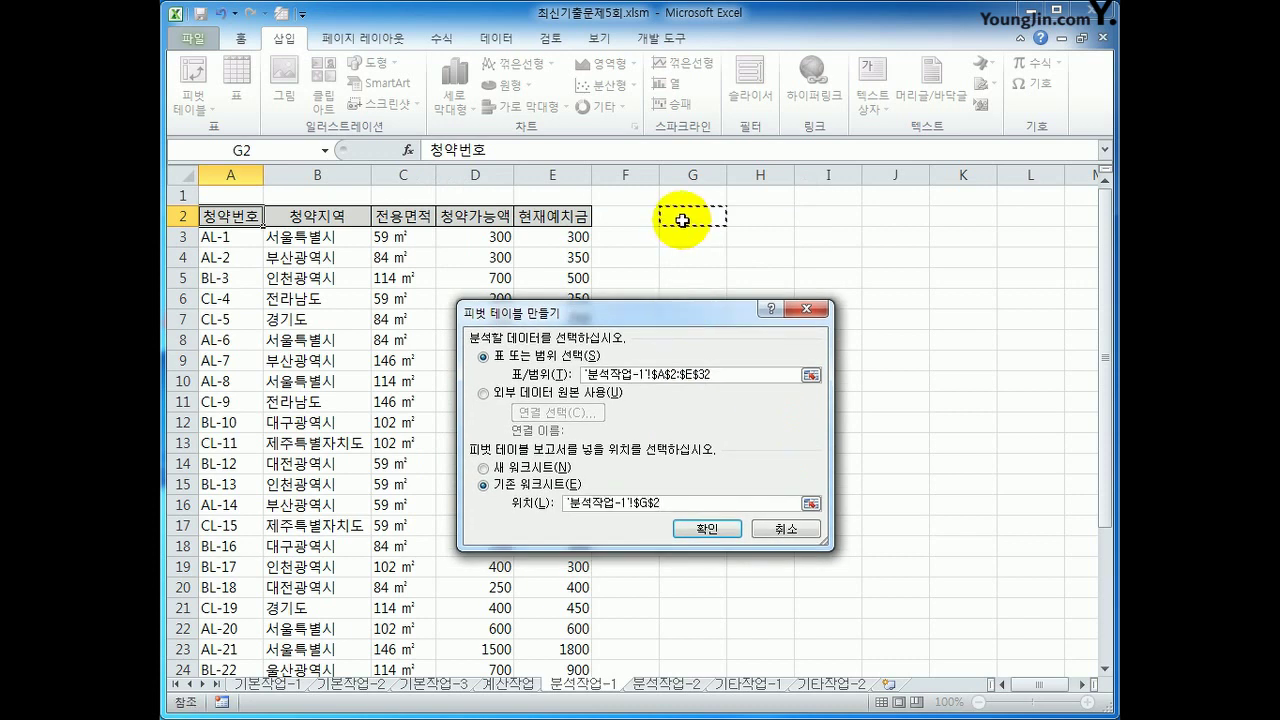
click(705, 528)
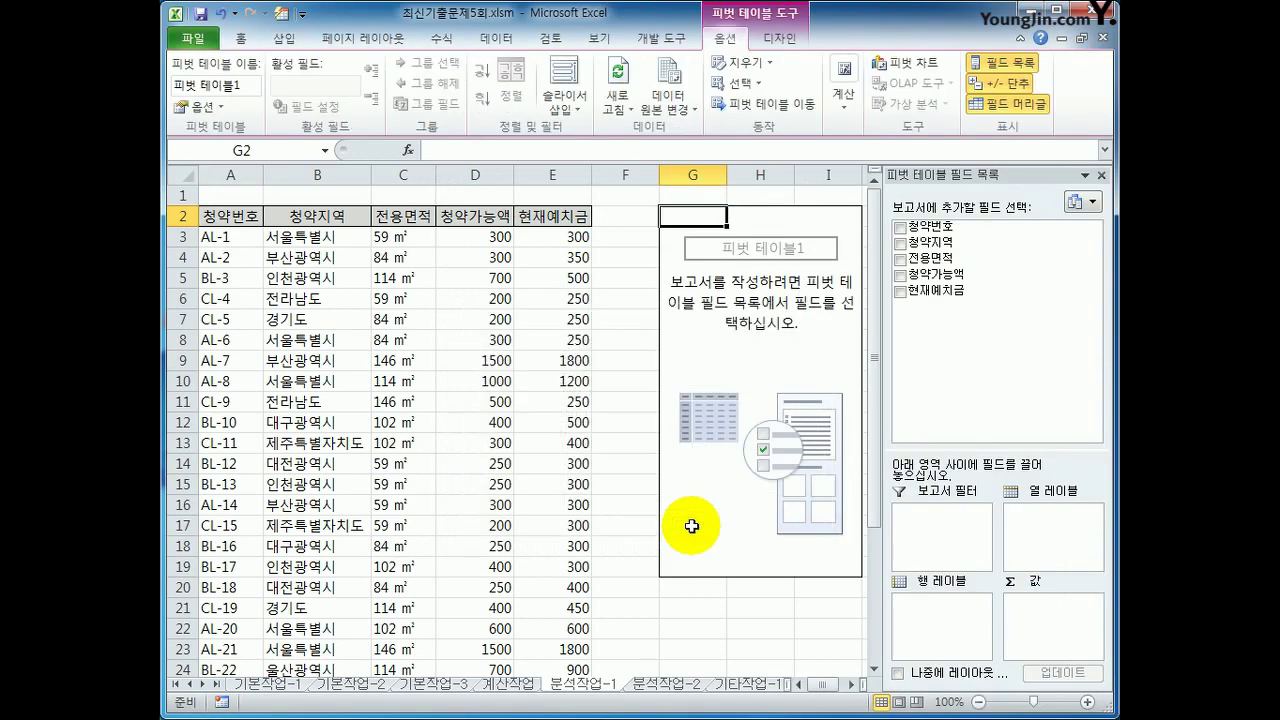
Step: Assign 청약지역 to the pivot table's row labels, 전용면적 to the column labels and 현재예치금 to the values
click(842, 684)
click(842, 684)
click(842, 684)
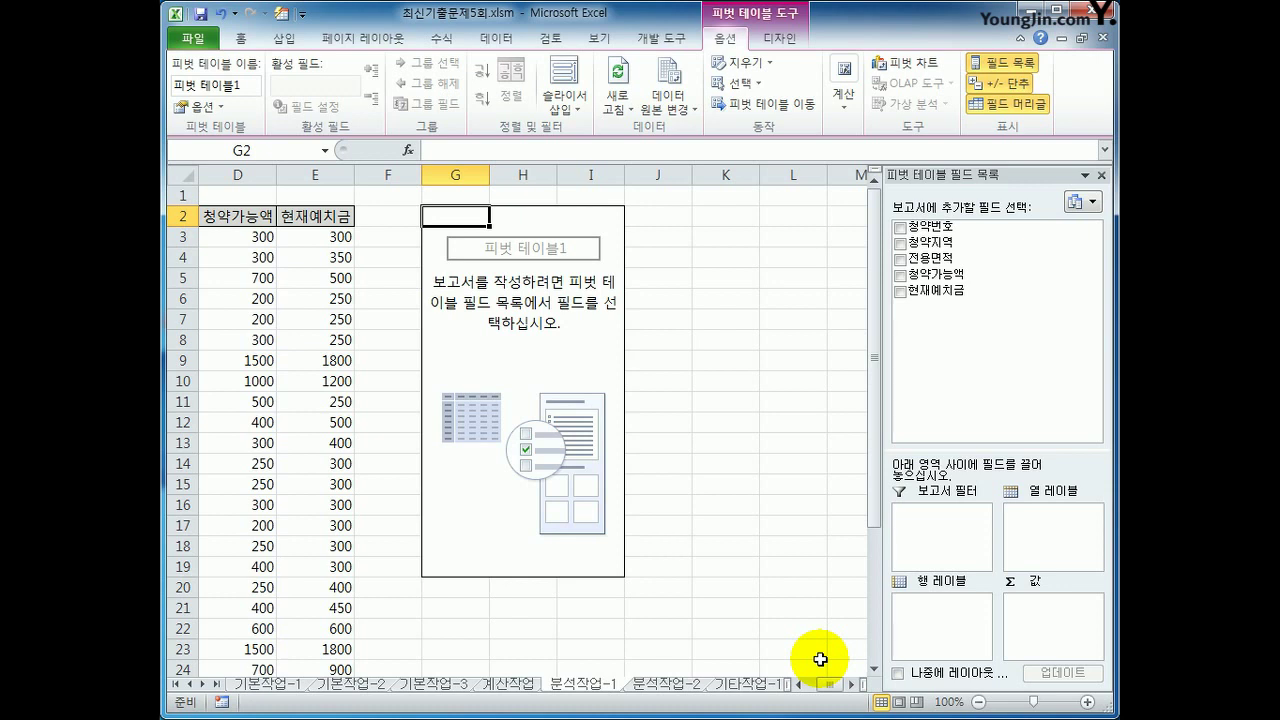
drag(950, 243, 957, 628)
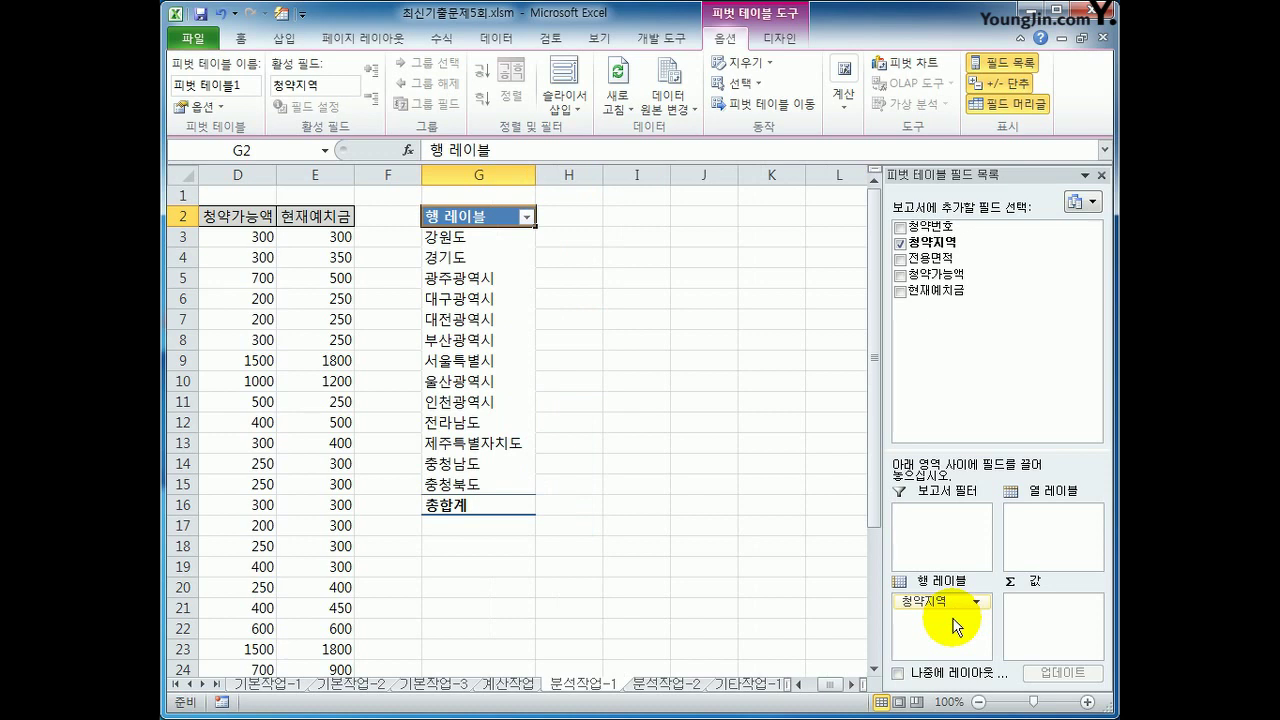
drag(980, 257, 1045, 537)
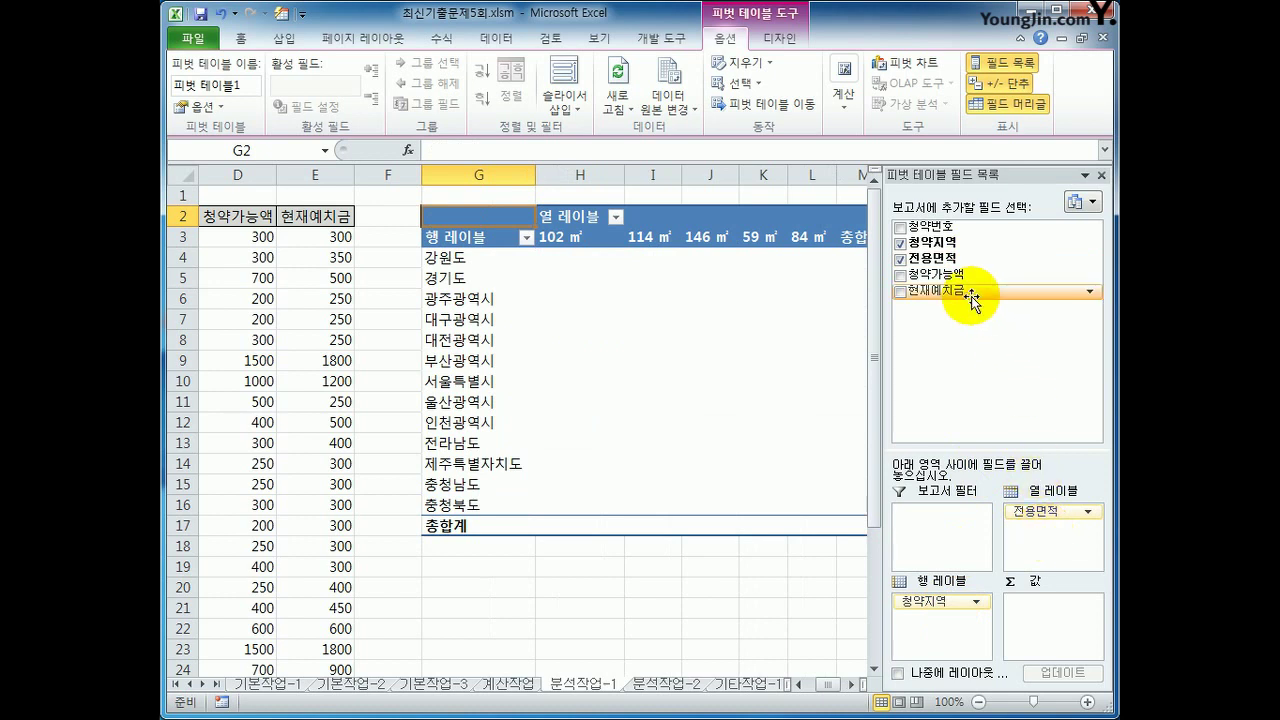
drag(970, 293, 1073, 630)
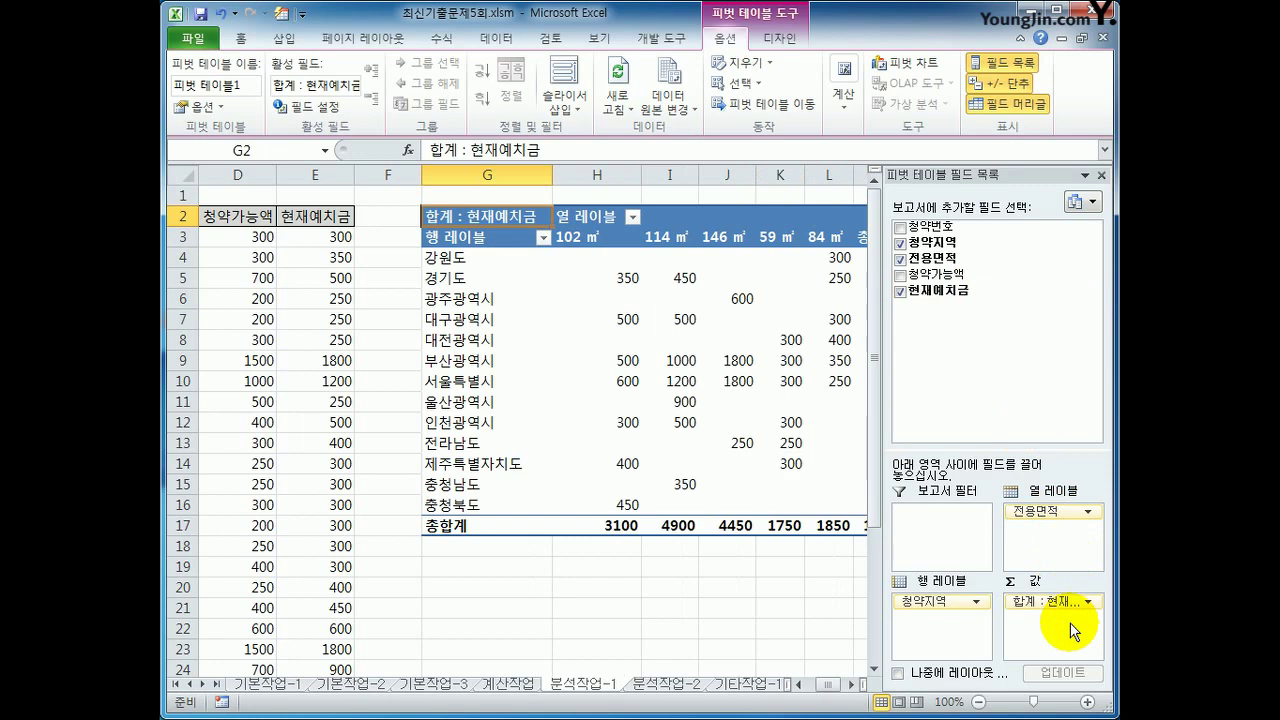
Step: Set the pivot table's report layout to outline form (개요 형식으로 표시)
click(778, 38)
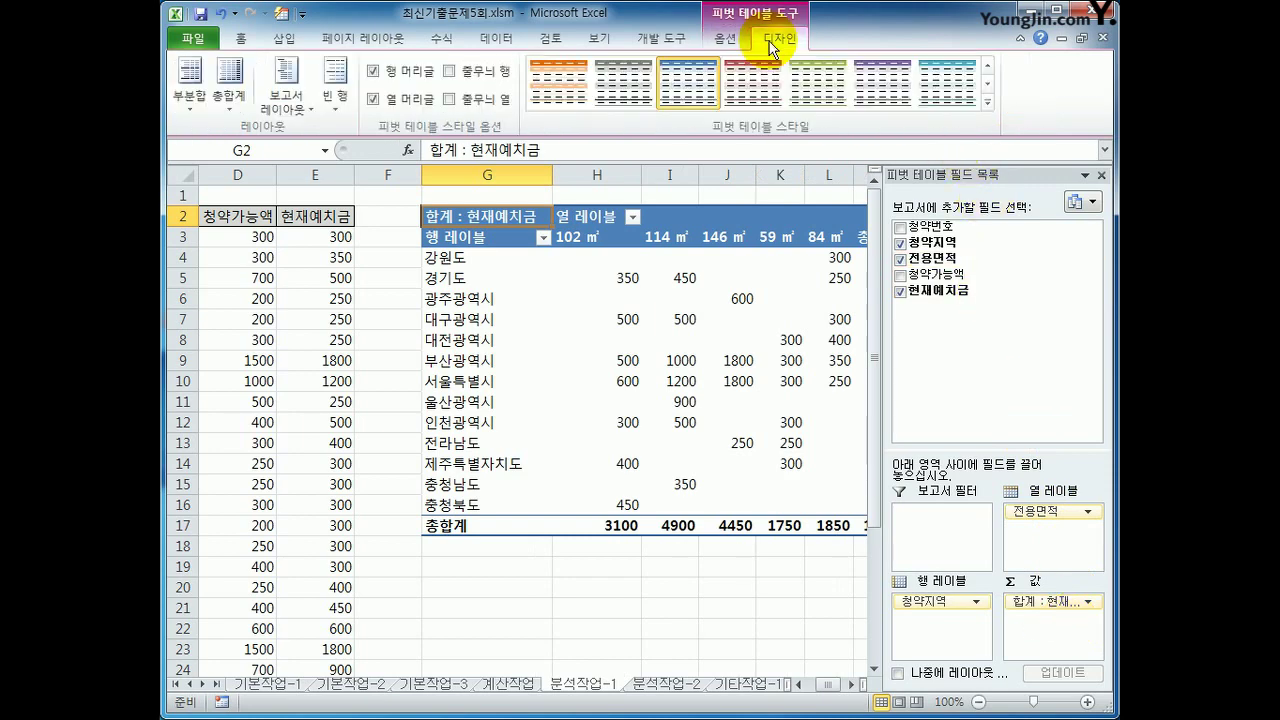
click(299, 104)
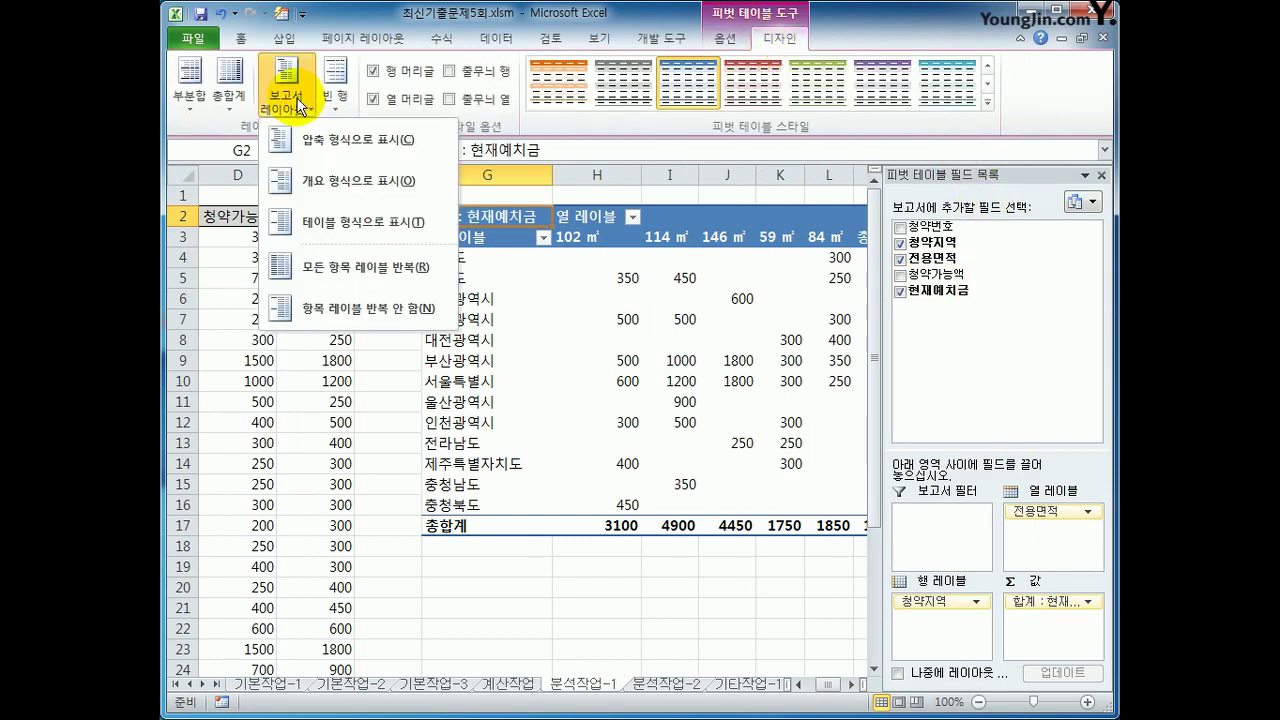
click(330, 182)
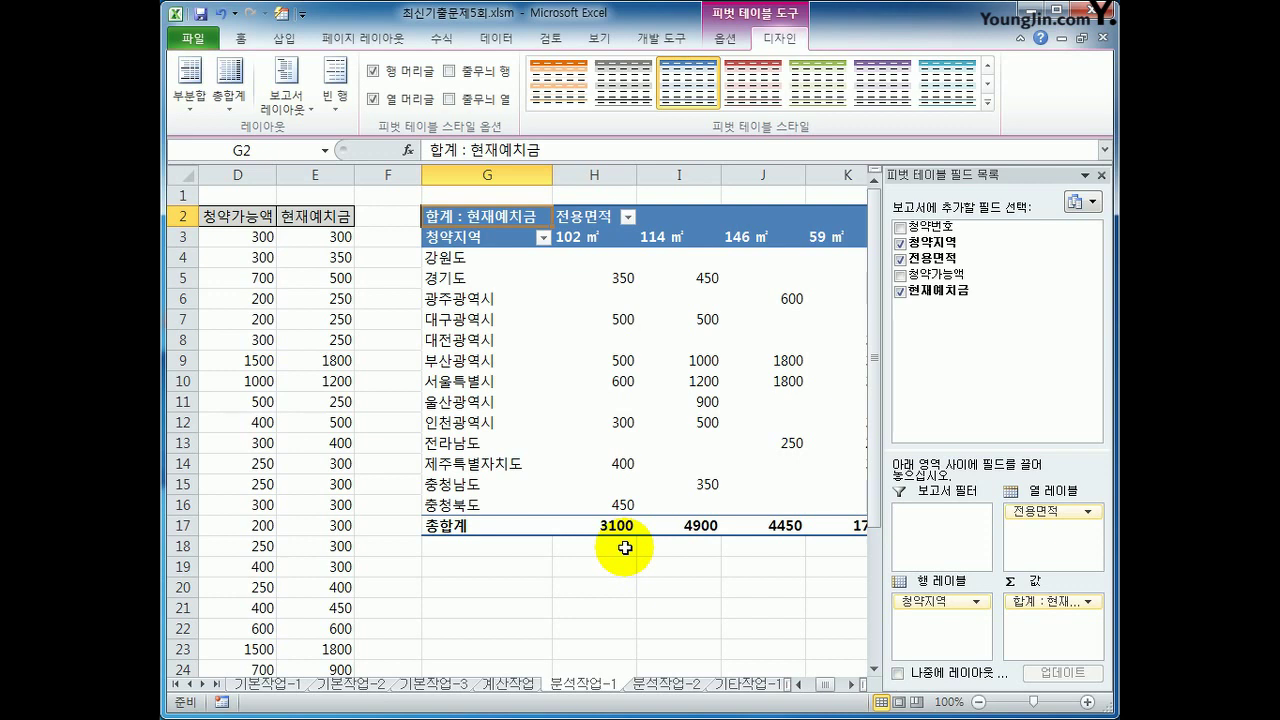
Step: Group the 서울특별시 and 부산광역시 row items of the pivot table together
mouse_move(597, 324)
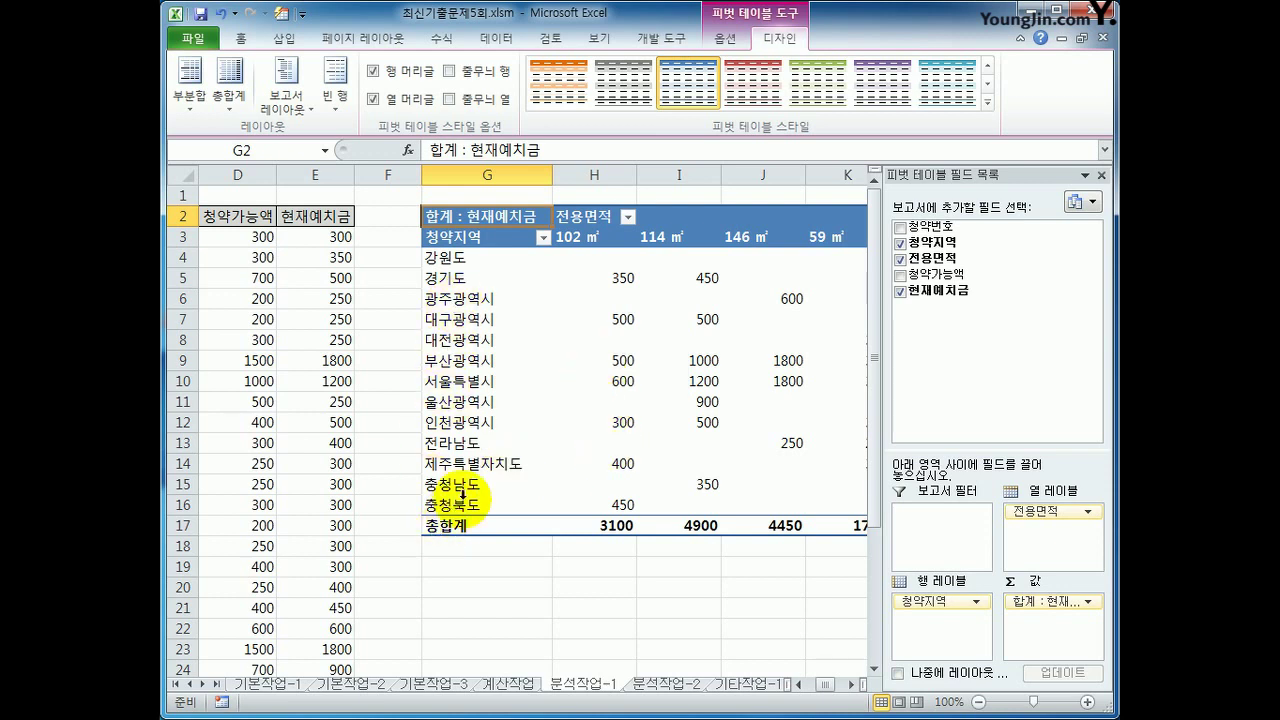
click(461, 382)
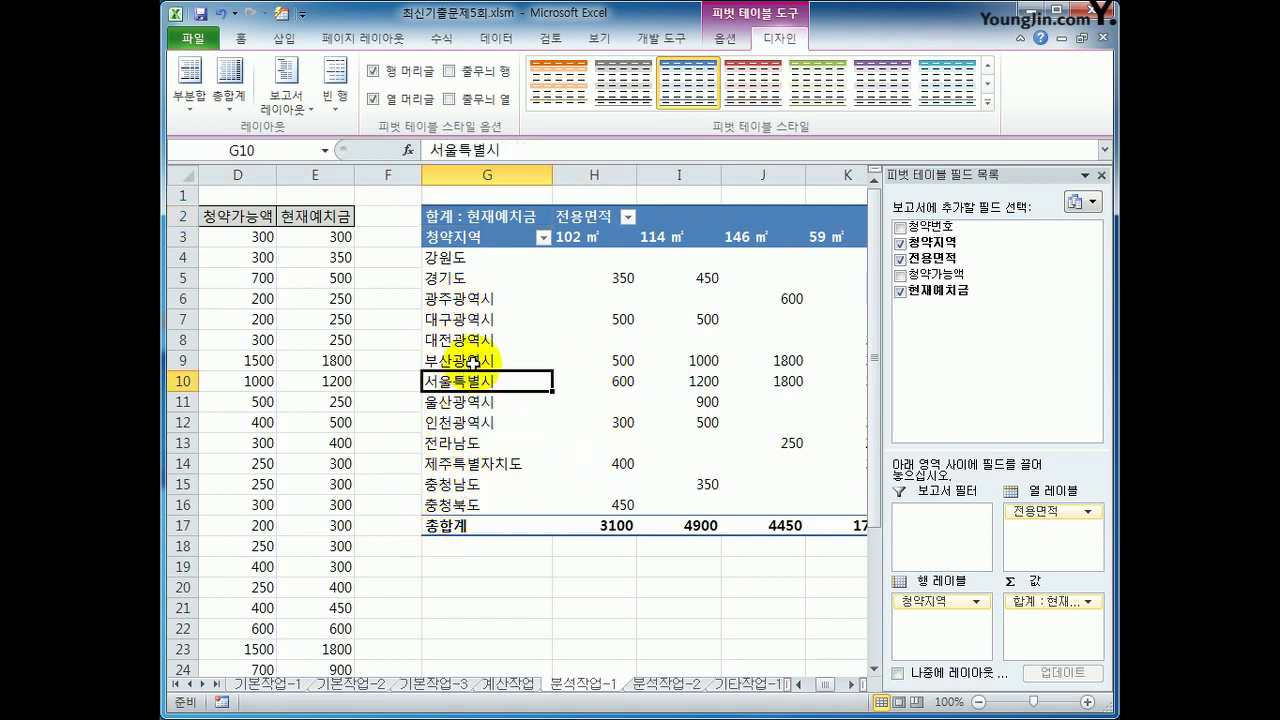
ctrl+click(472, 362)
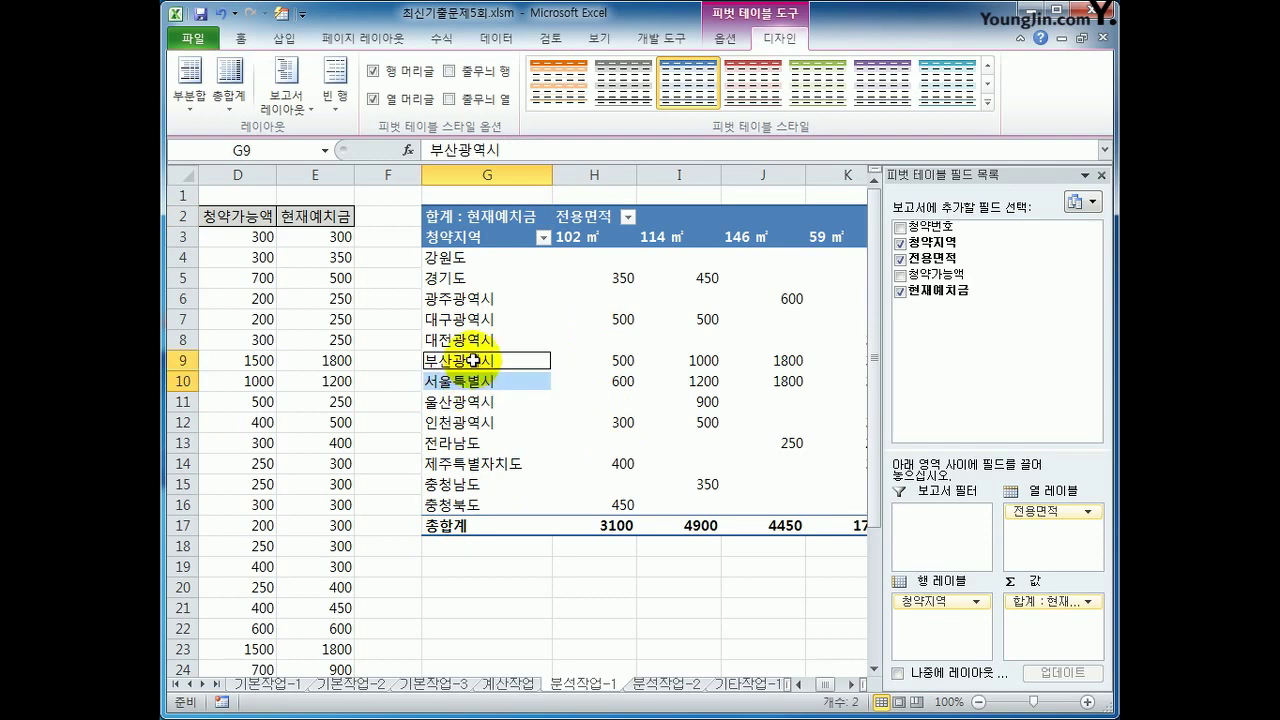
right_click(474, 360)
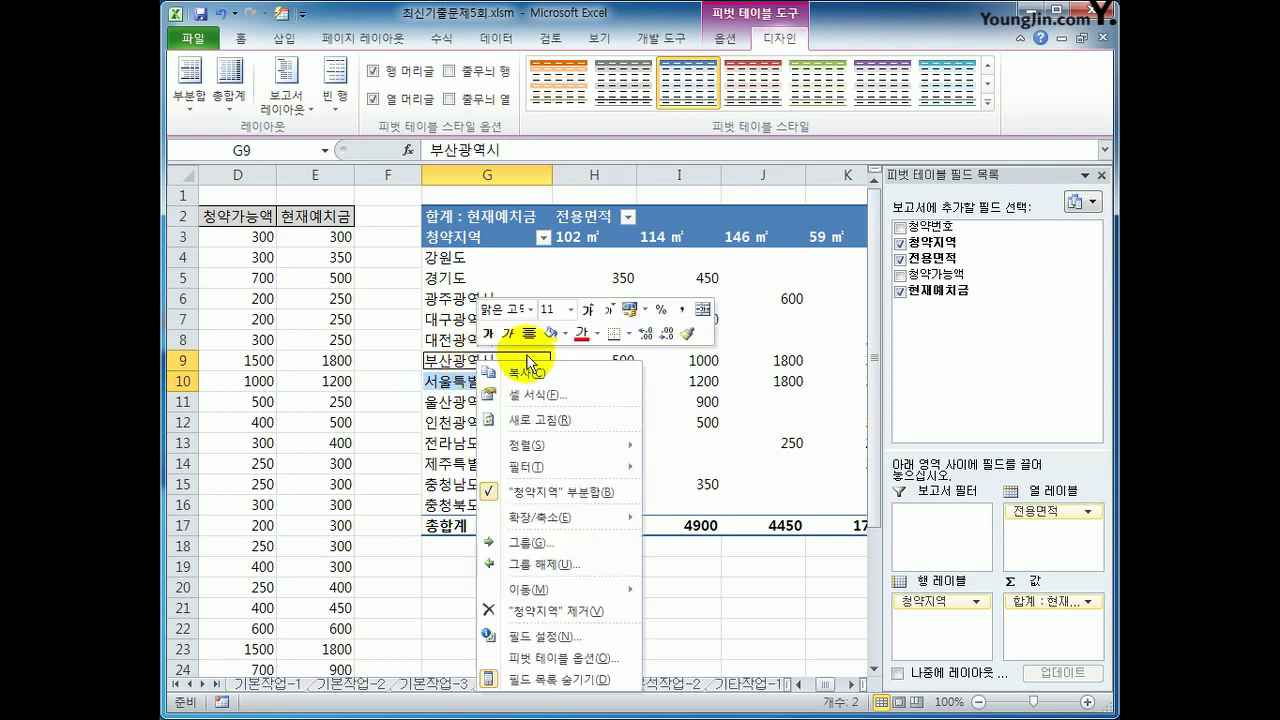
click(606, 541)
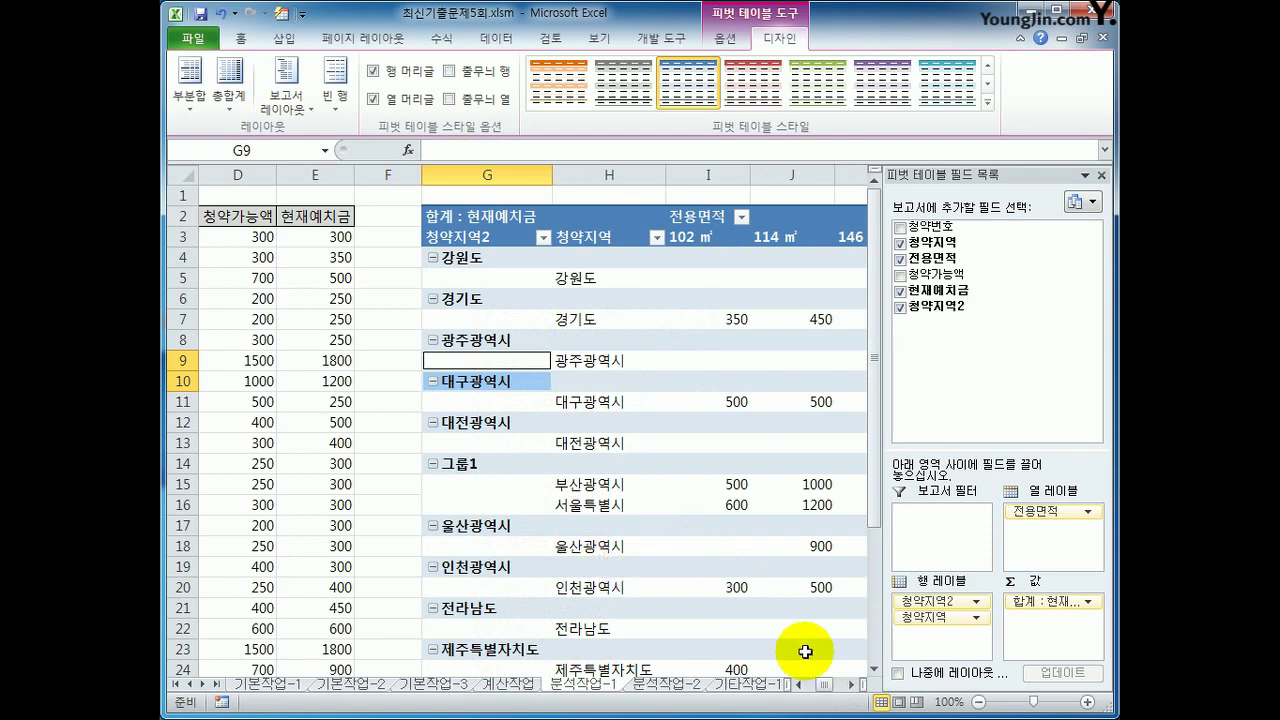
Step: Rename the group containing 부산광역시 and 서울특별시 as "서울, 부산"
click(852, 684)
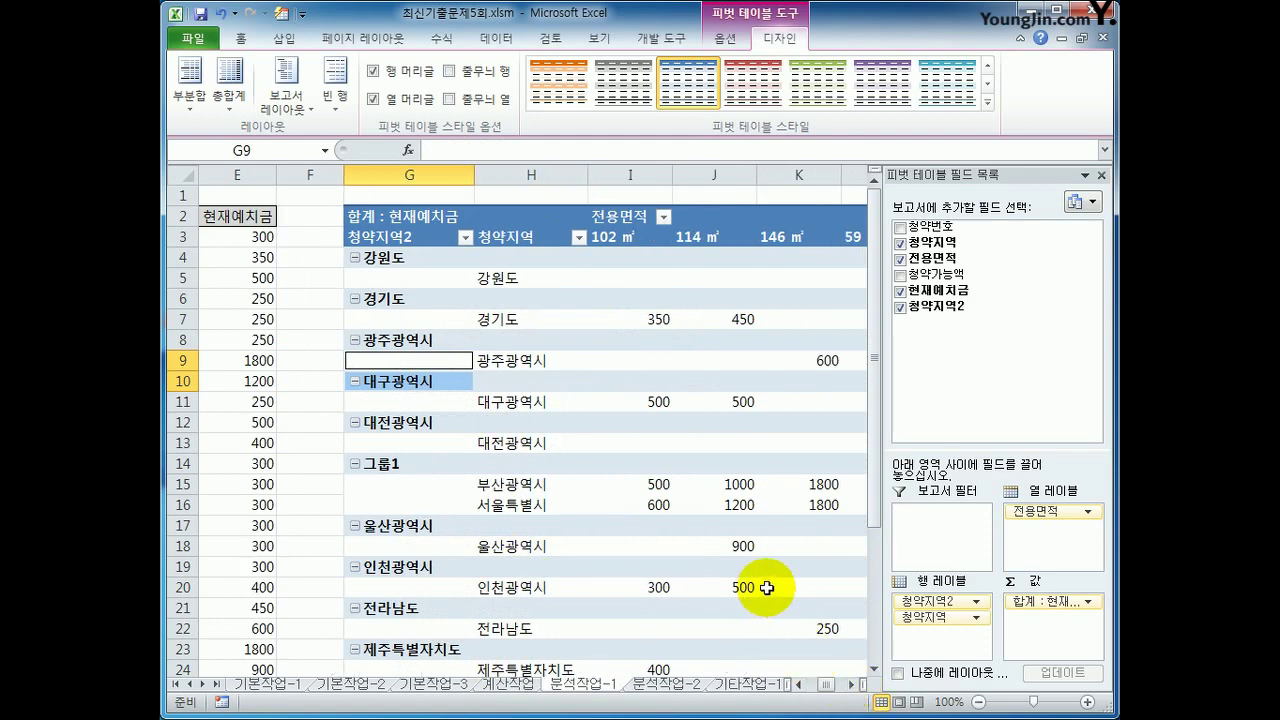
scroll(768, 587, down, 2)
click(405, 340)
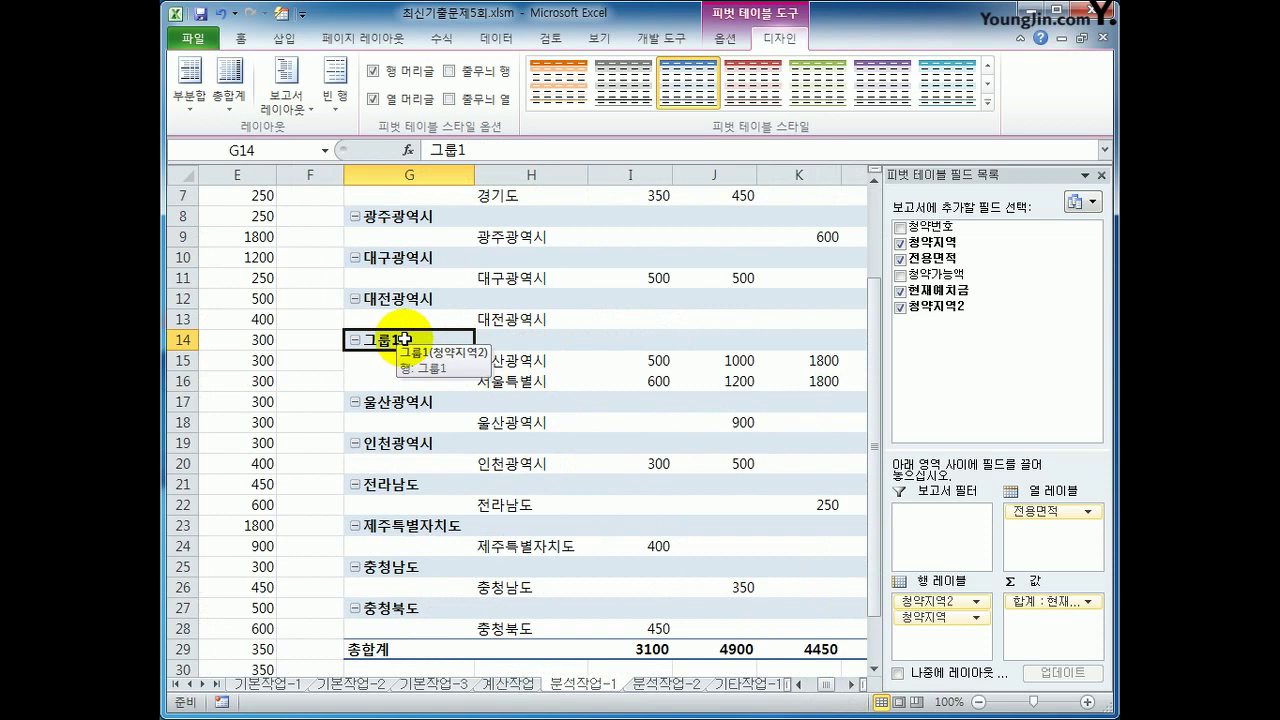
text(ㄱ)
key(BackSpace)
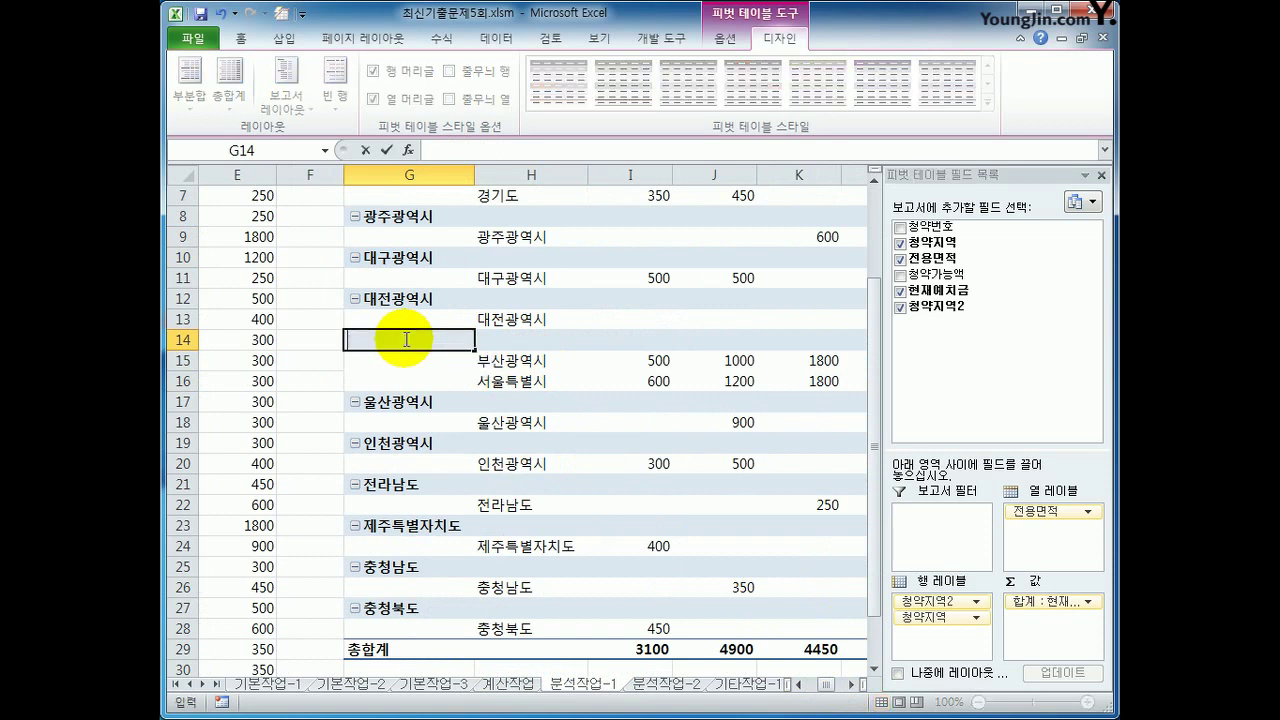
text(ㅅㅓ울, 부산)
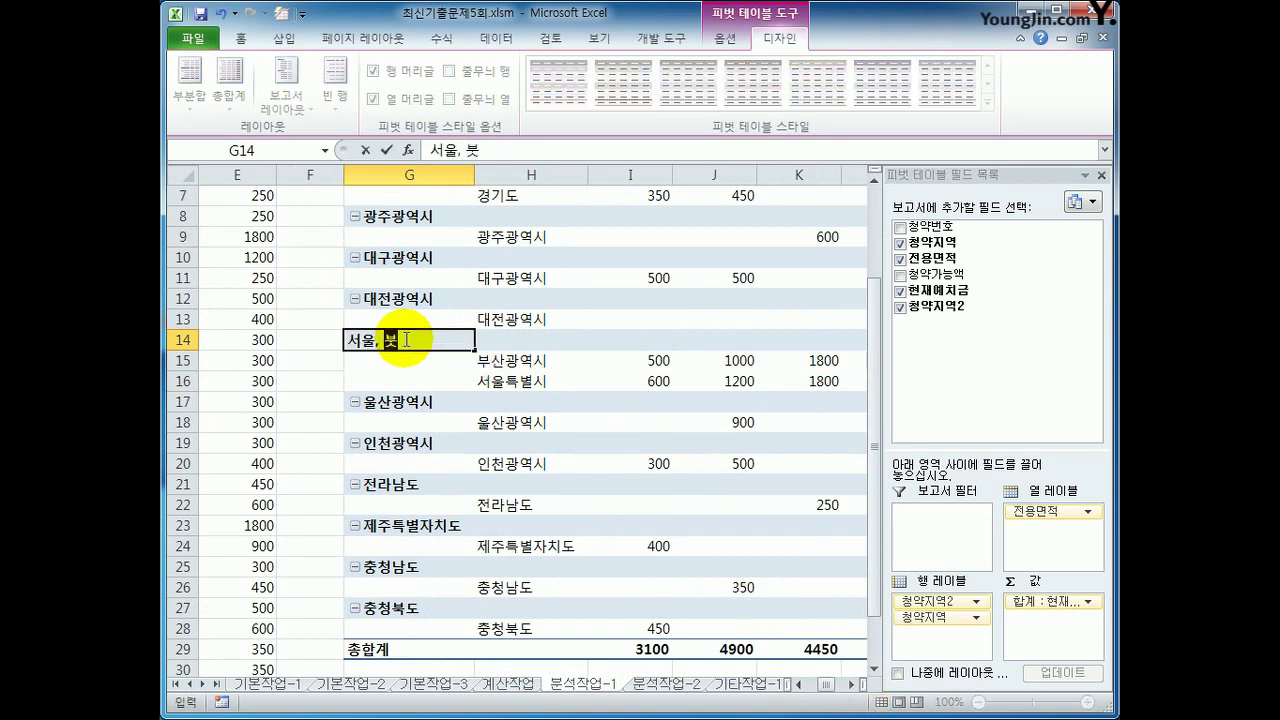
key(Return)
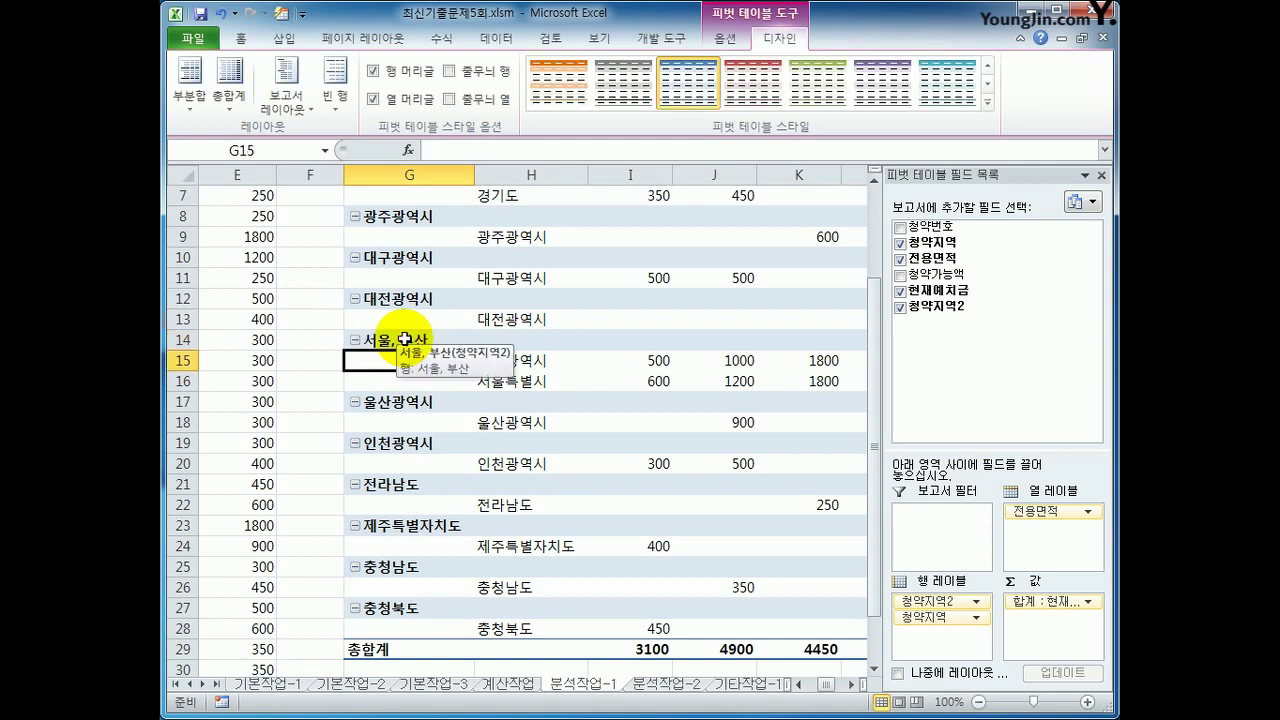
Step: Group the 청약지역 items 광주광역시, 대구광역시, 대전광역시, 울산광역시 and 인천광역시 together
scroll(404, 340, up, 2)
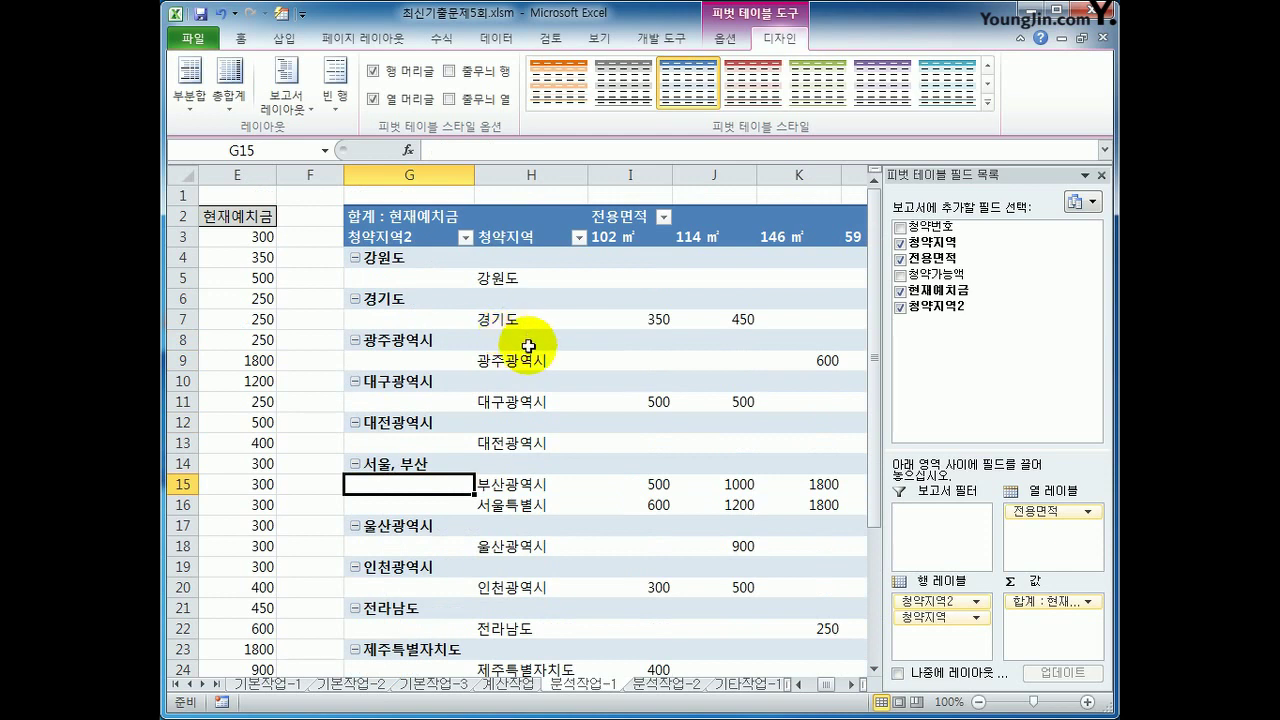
click(522, 364)
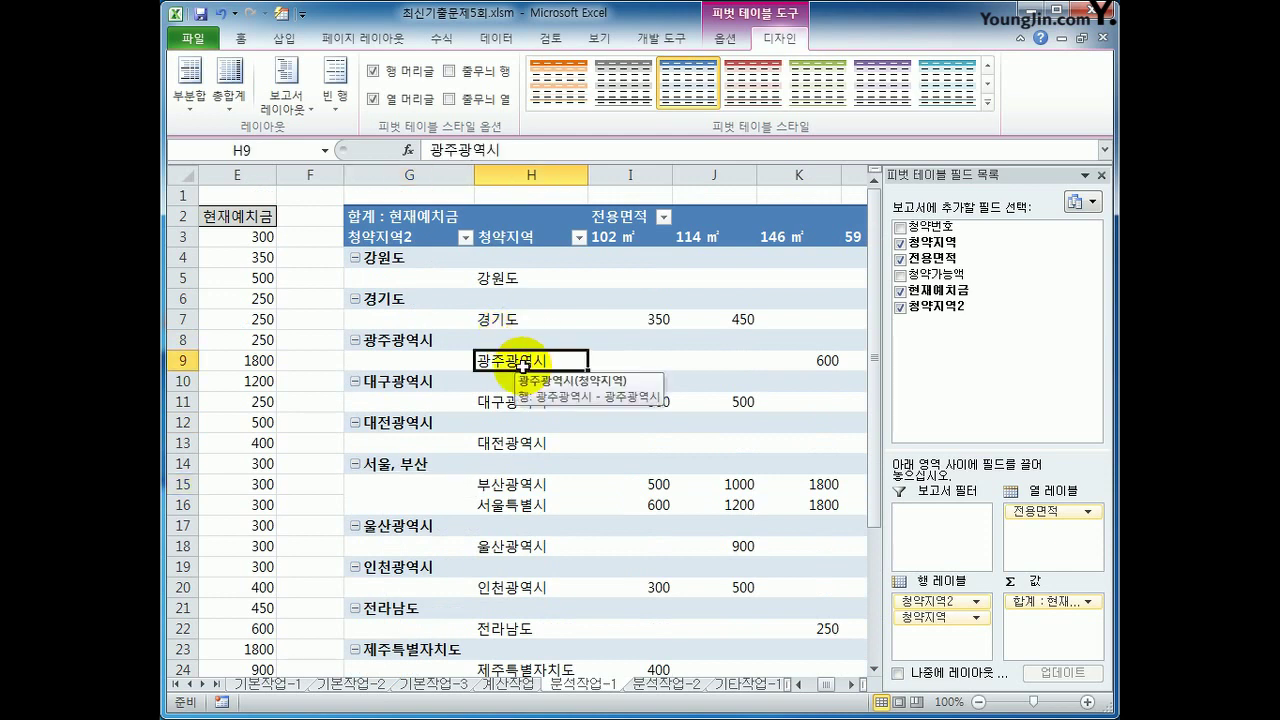
ctrl+click(512, 400)
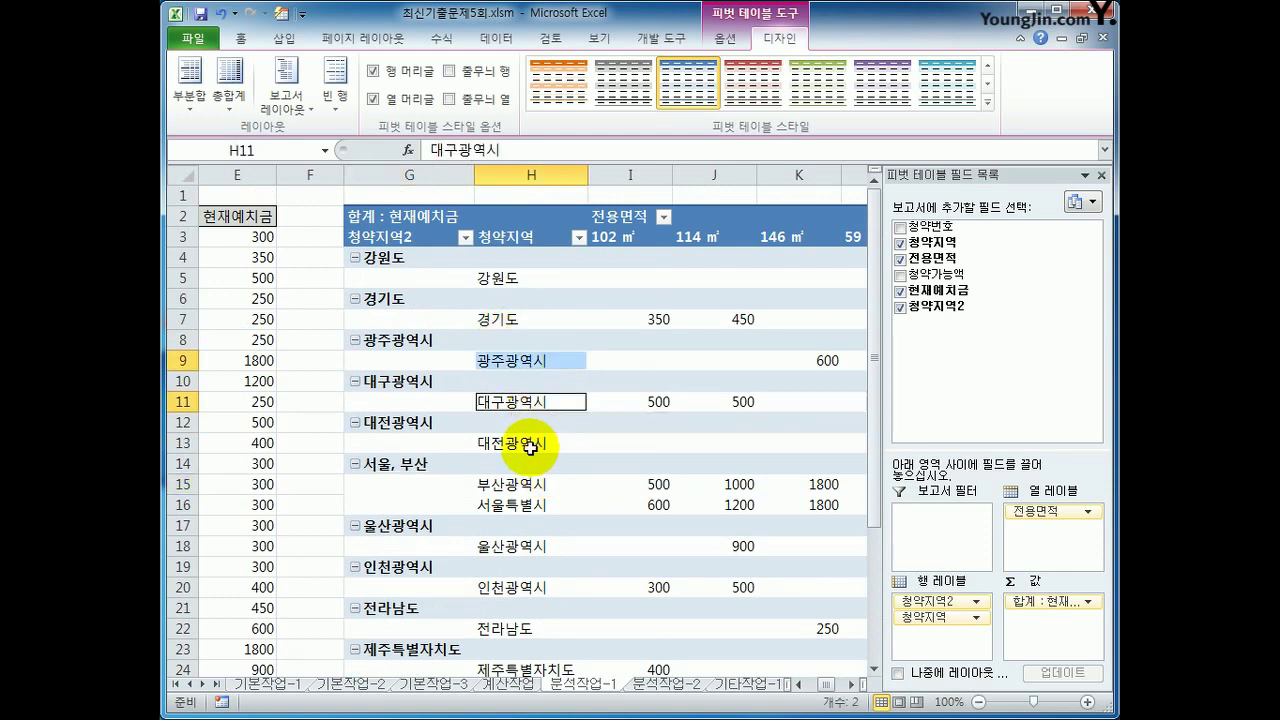
ctrl+click(530, 447)
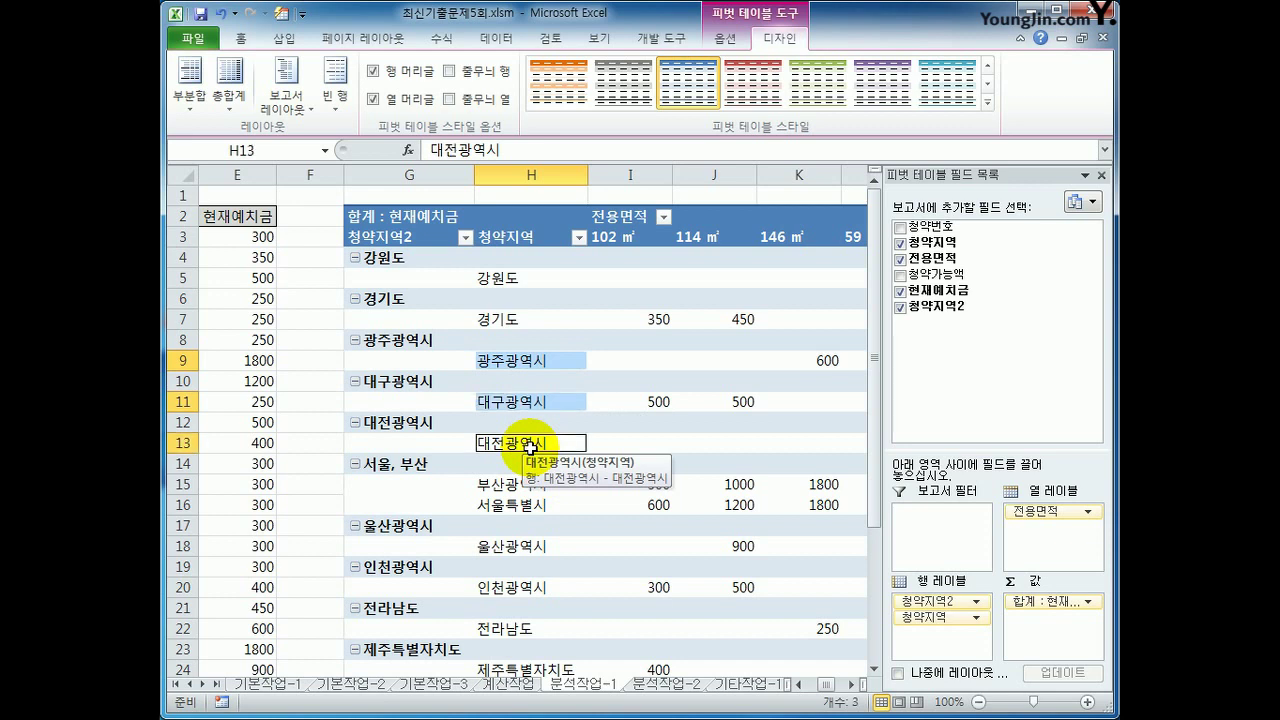
ctrl+click(526, 546)
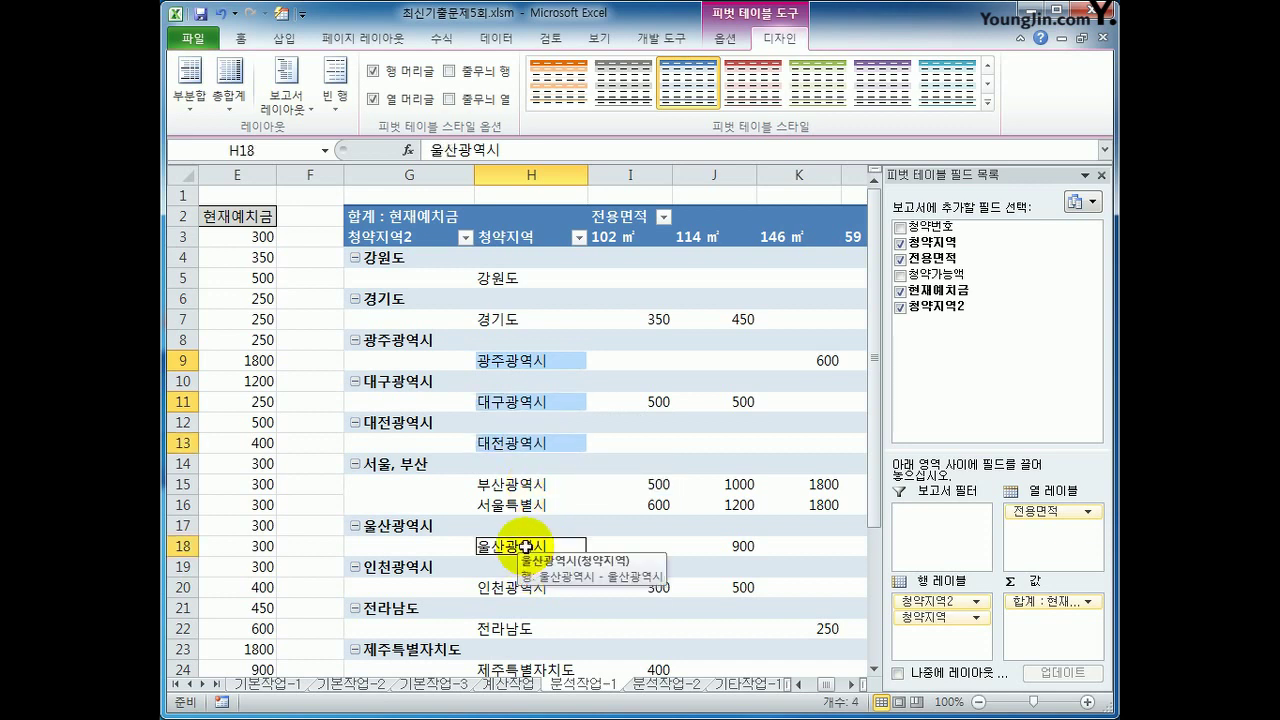
ctrl+click(526, 588)
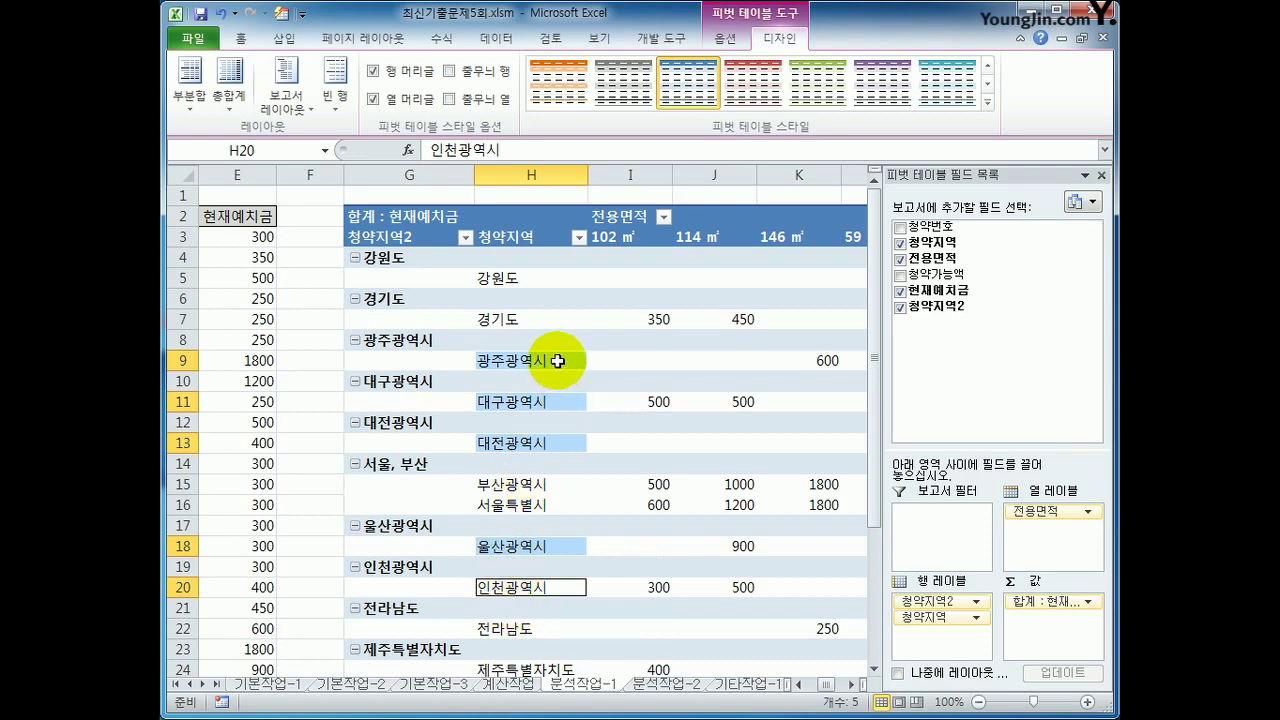
right_click(557, 361)
click(657, 547)
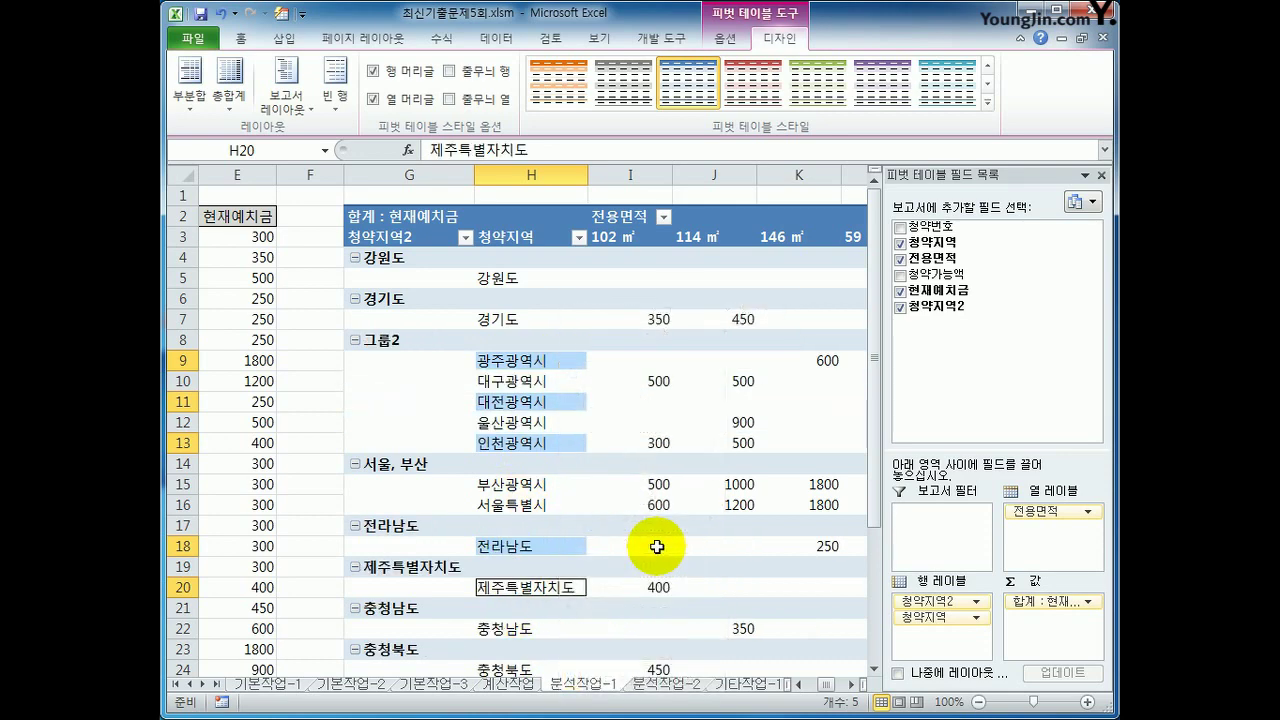
Step: Rename the group of the five remaining metropolitan cities as 기타광역시
click(397, 340)
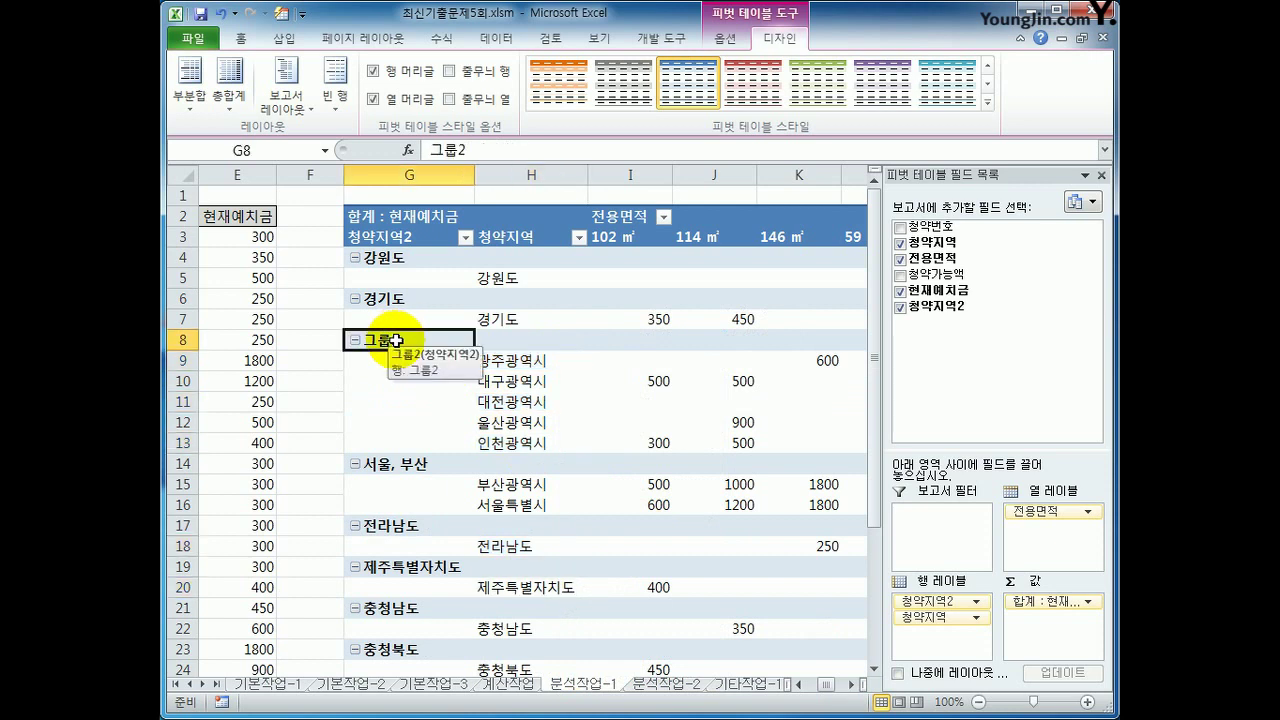
text(기타)
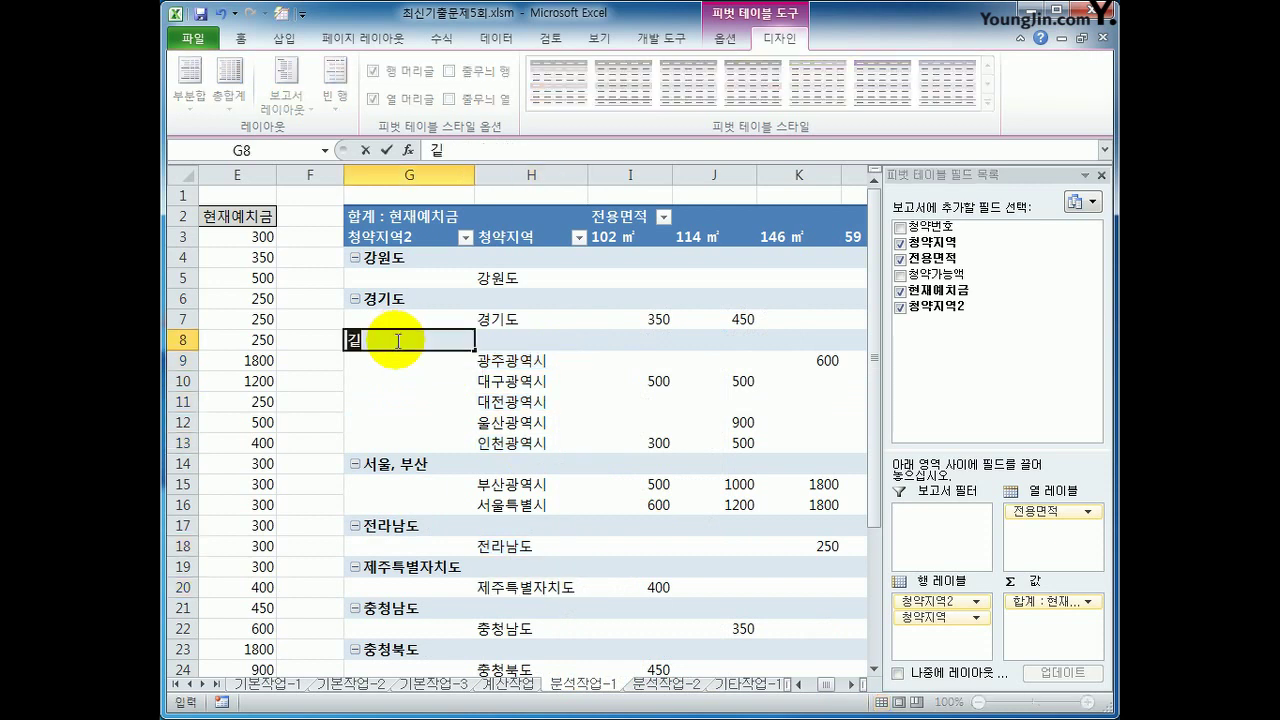
text(광역시)
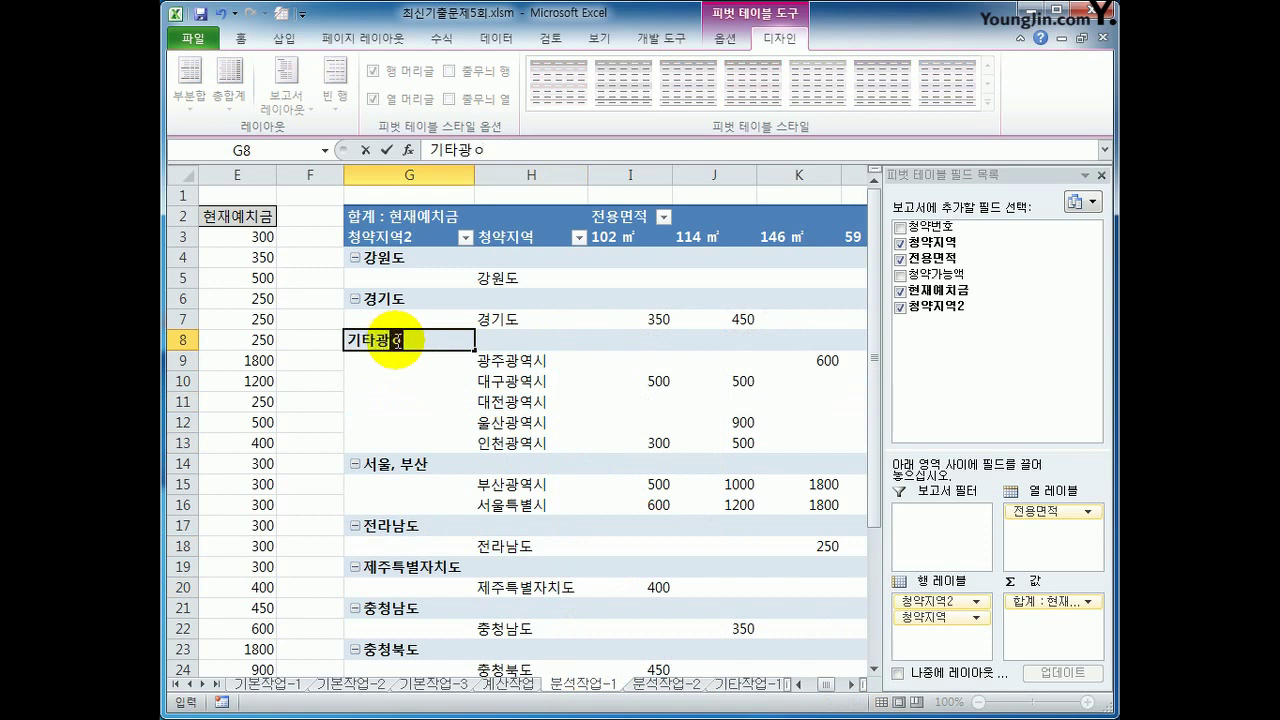
key(Return)
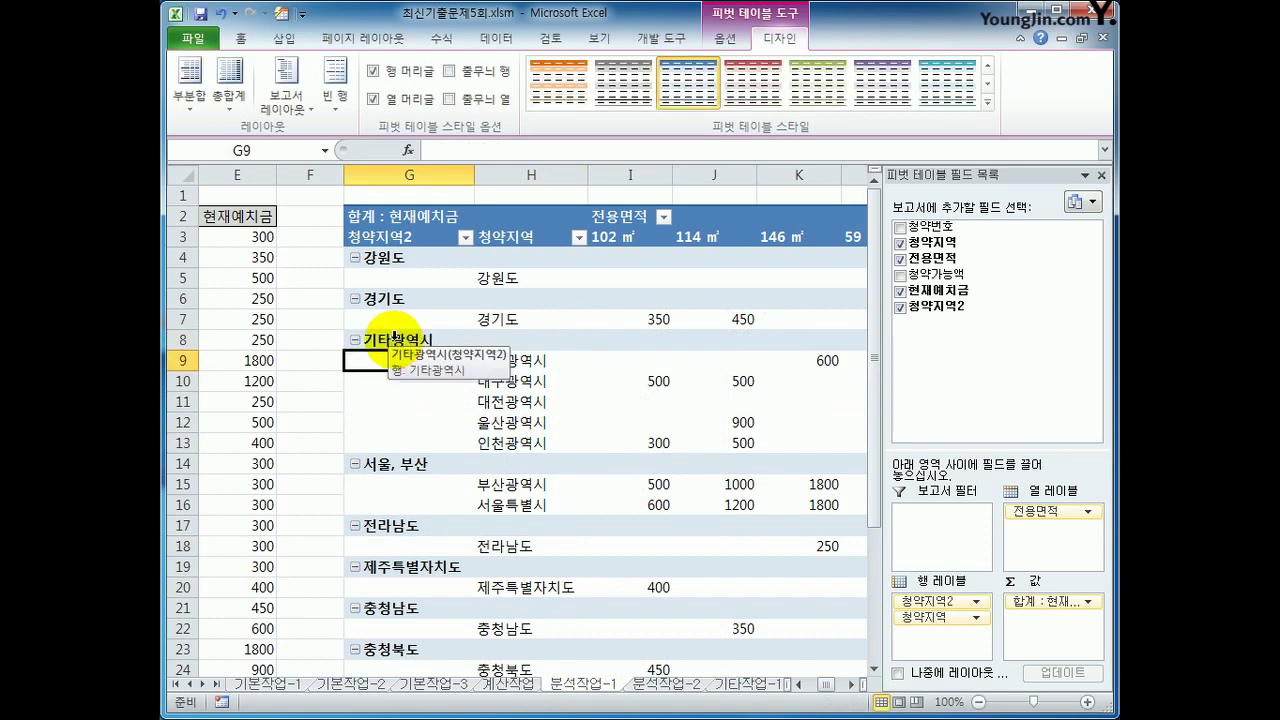
Step: Group the 청약지역 items 강원도, 경기도, 전라남도, 제주특별자치도, 충청남도 and 충청북도 together
click(500, 279)
click(512, 282)
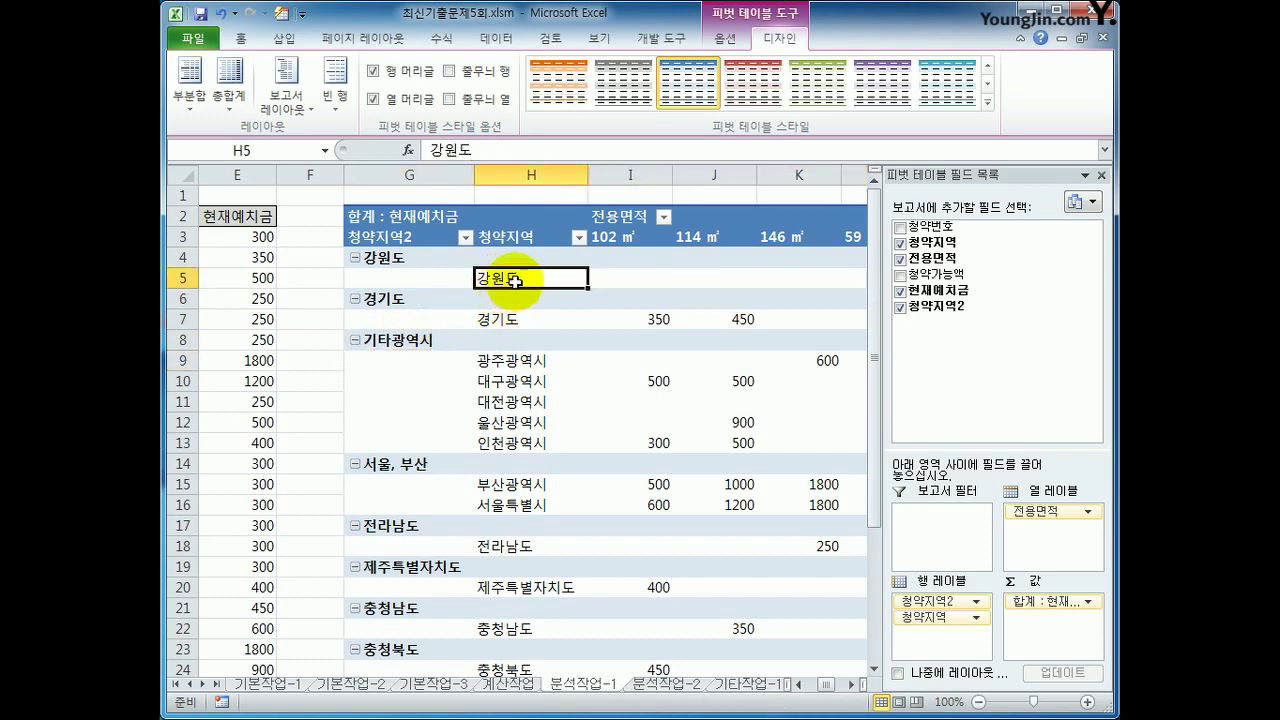
ctrl+click(520, 322)
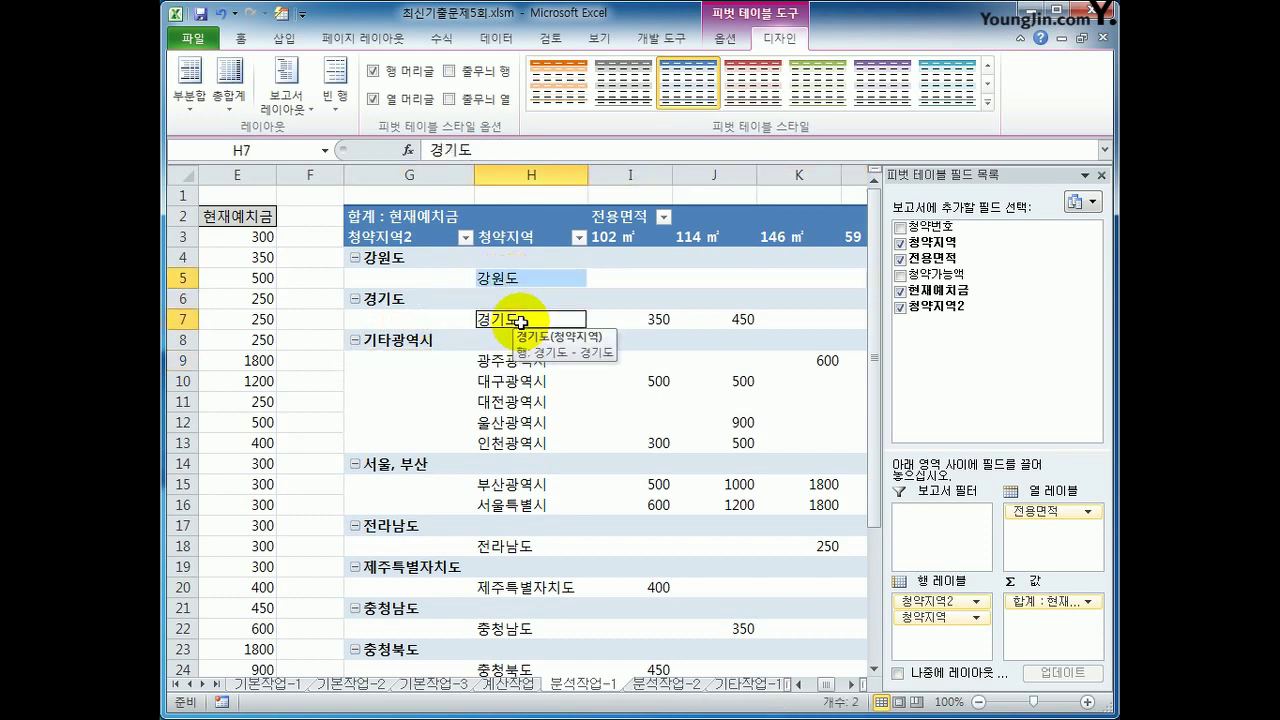
ctrl+click(517, 546)
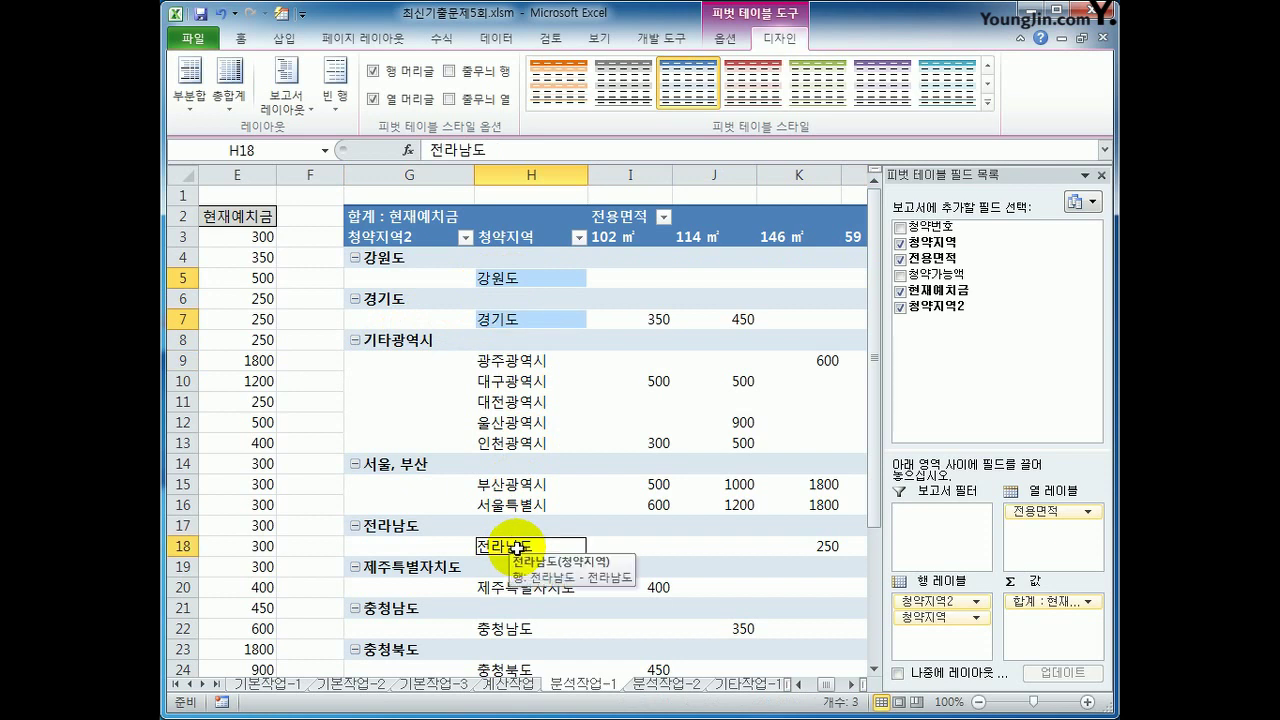
ctrl+click(513, 588)
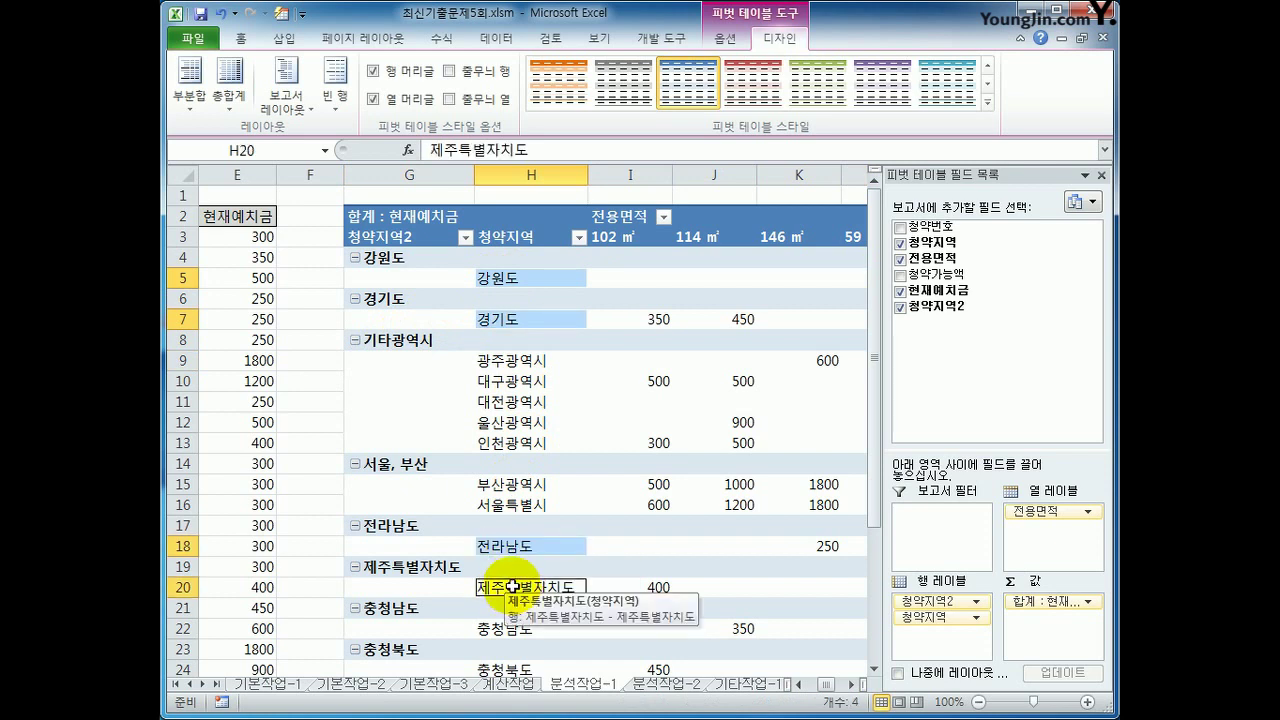
ctrl+click(513, 628)
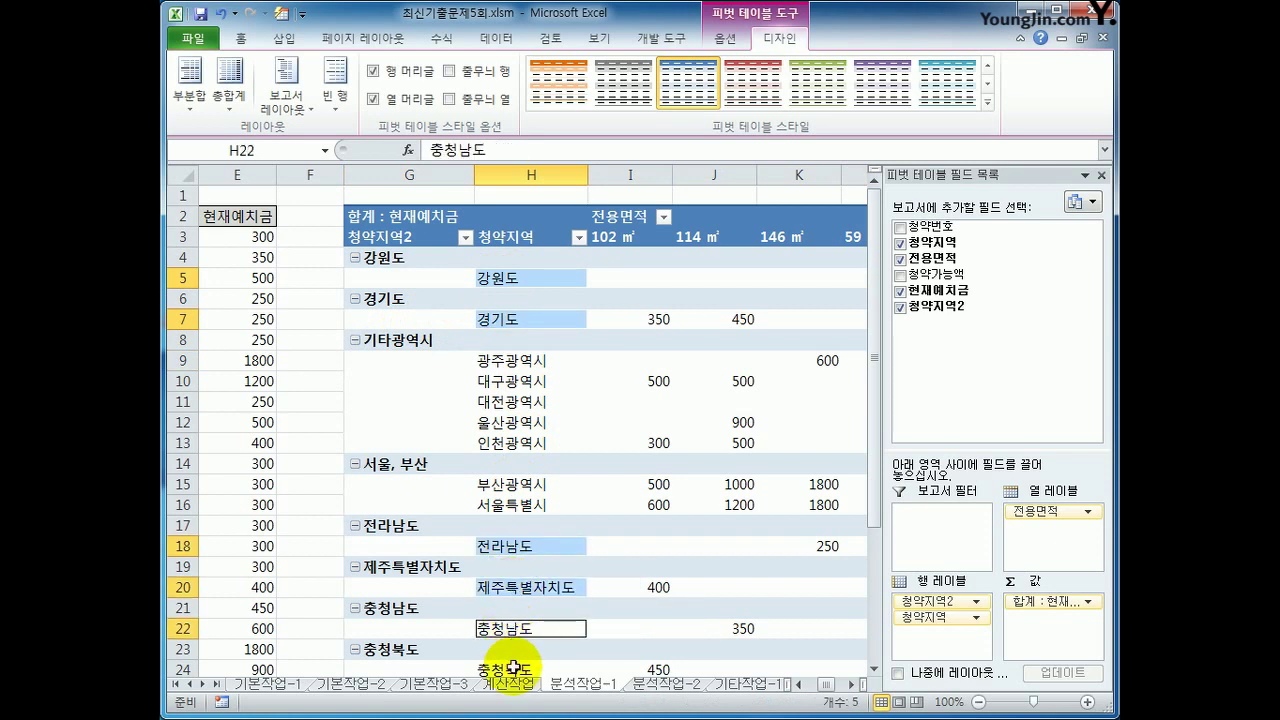
ctrl+click(512, 669)
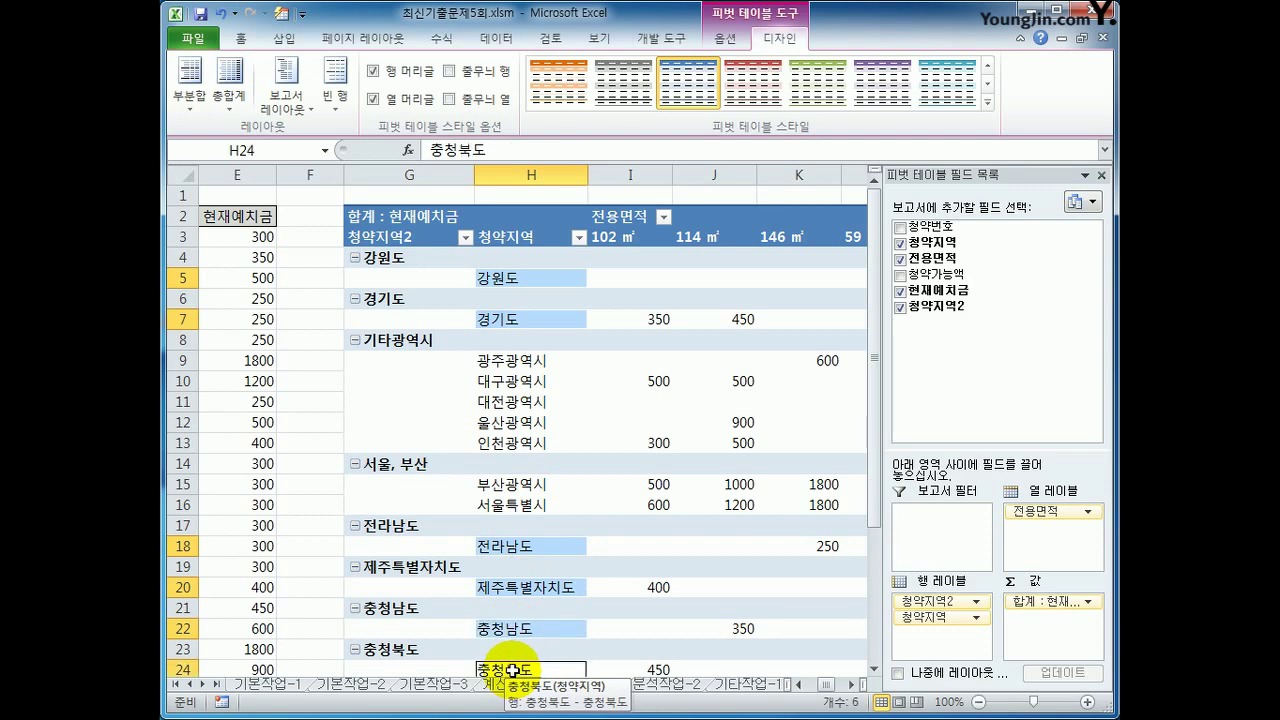
right_click(507, 317)
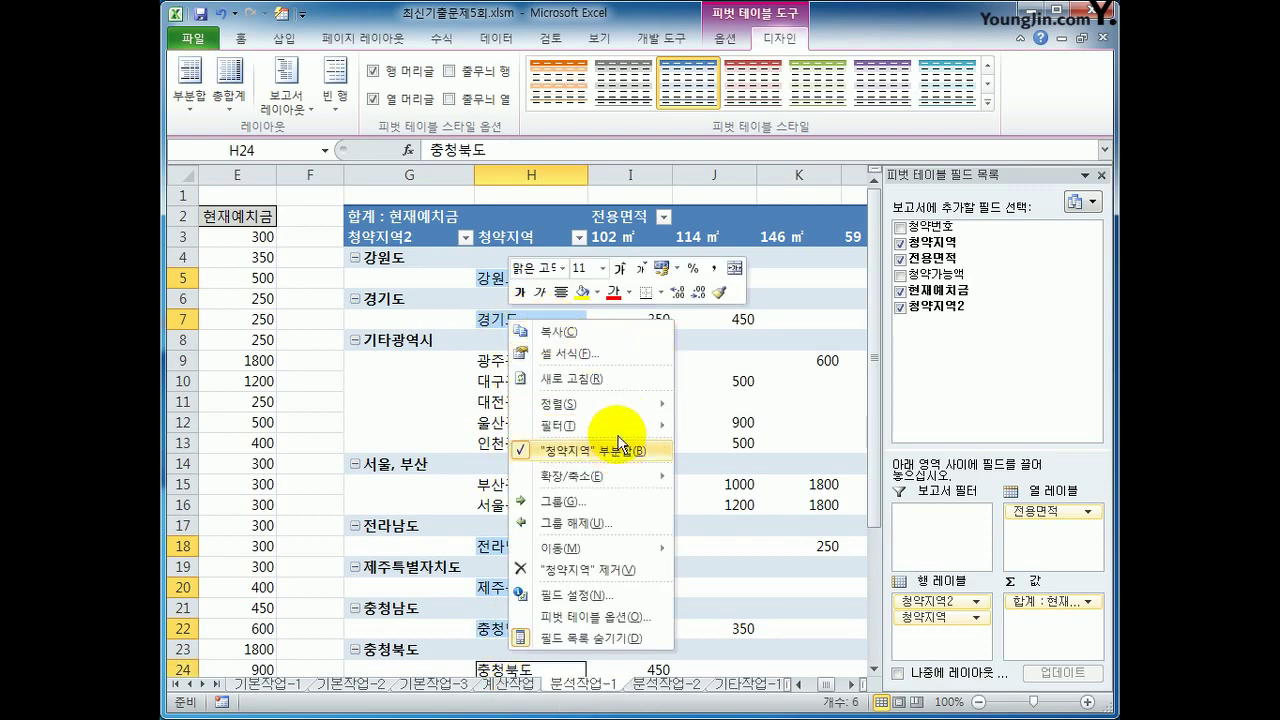
click(611, 512)
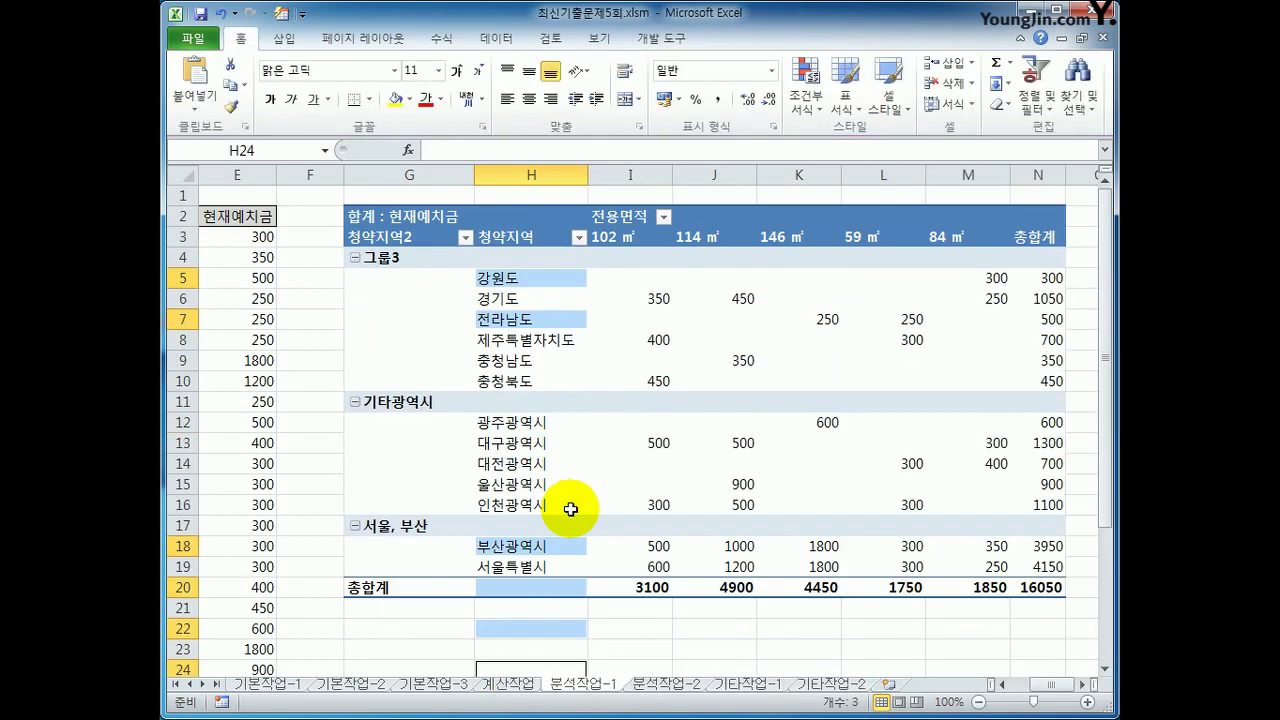
Step: Rename the group that contains 강원도 through 충청북도 as 기타지역
click(396, 259)
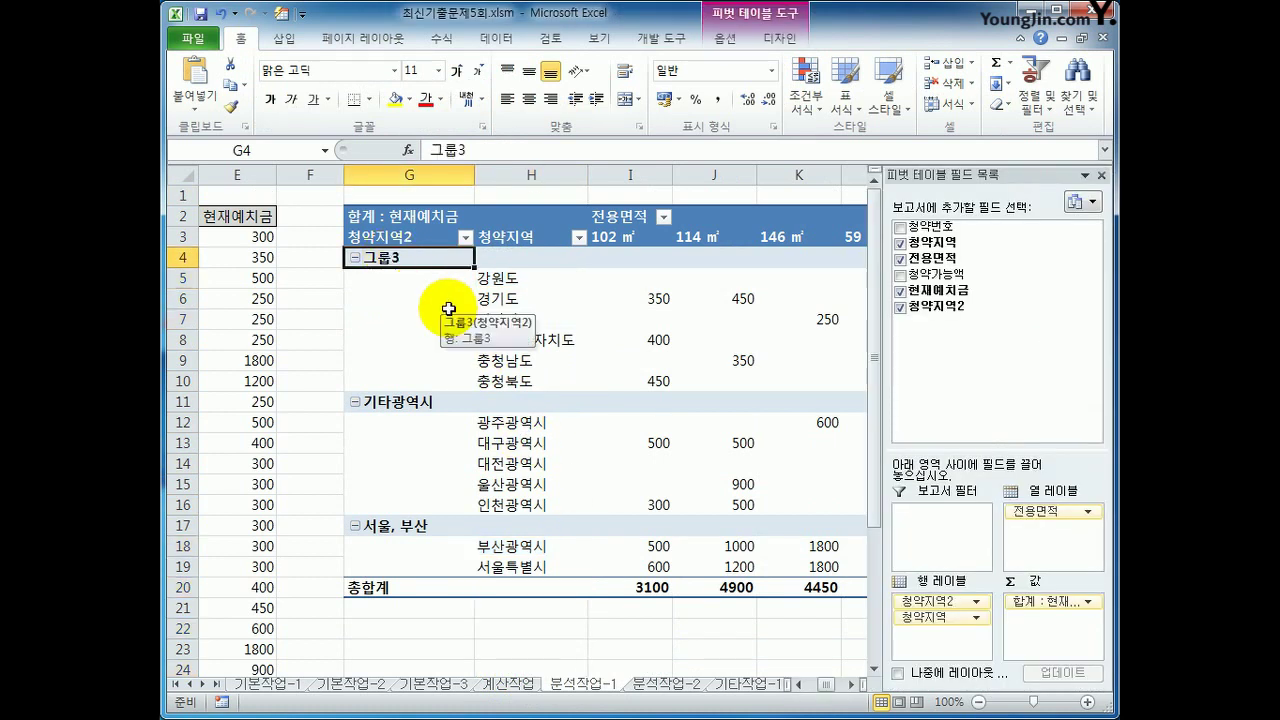
text(기탓)
key(Return)
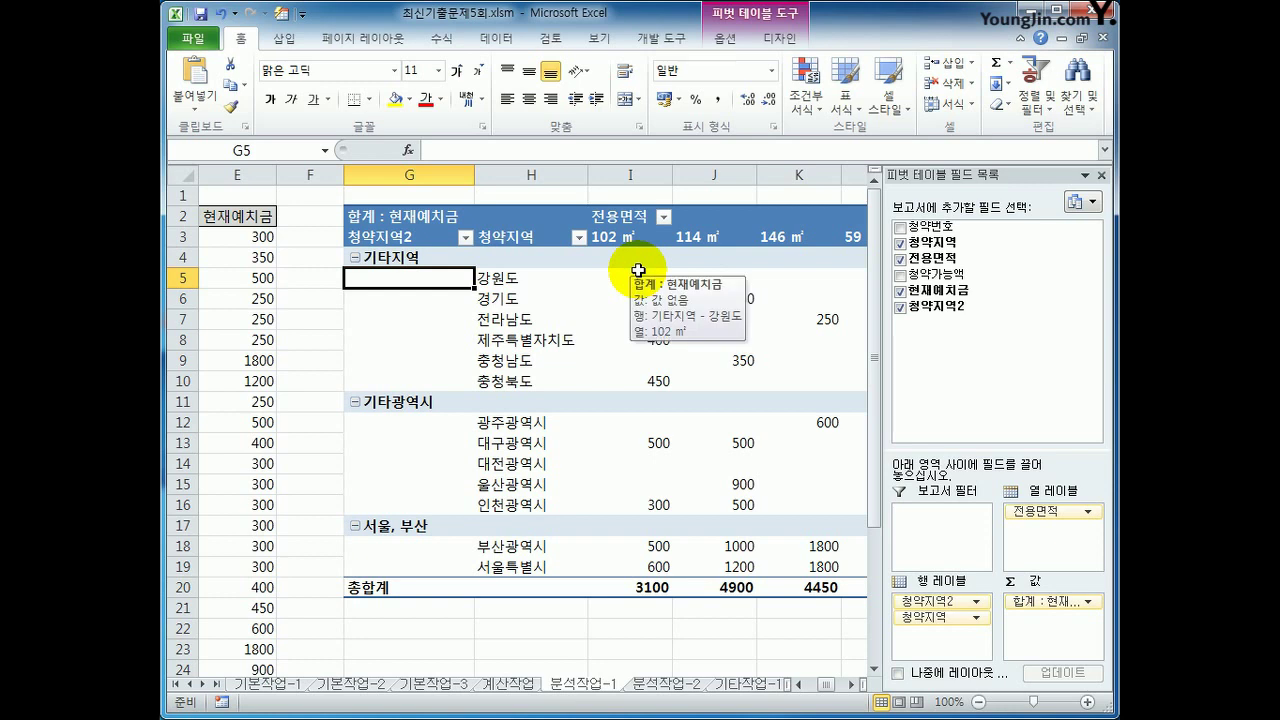
Step: Sort the pivot table's 전용면적 column labels in descending text order
click(664, 217)
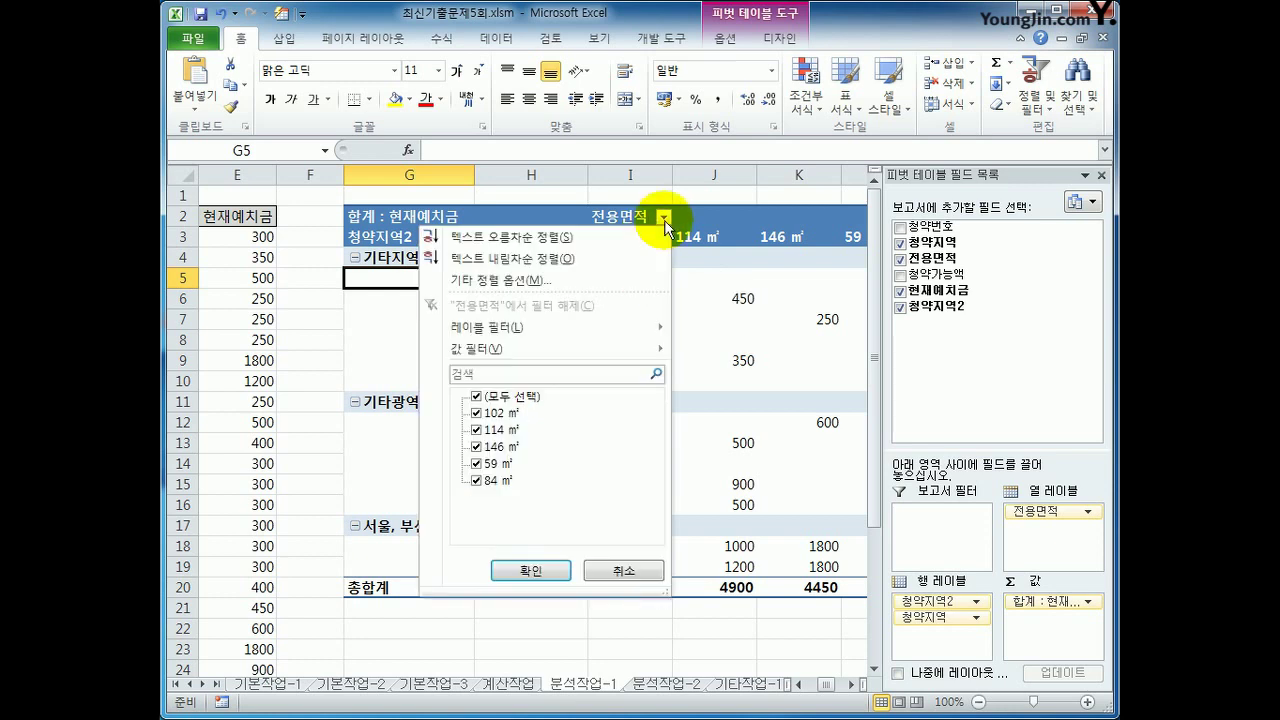
click(593, 259)
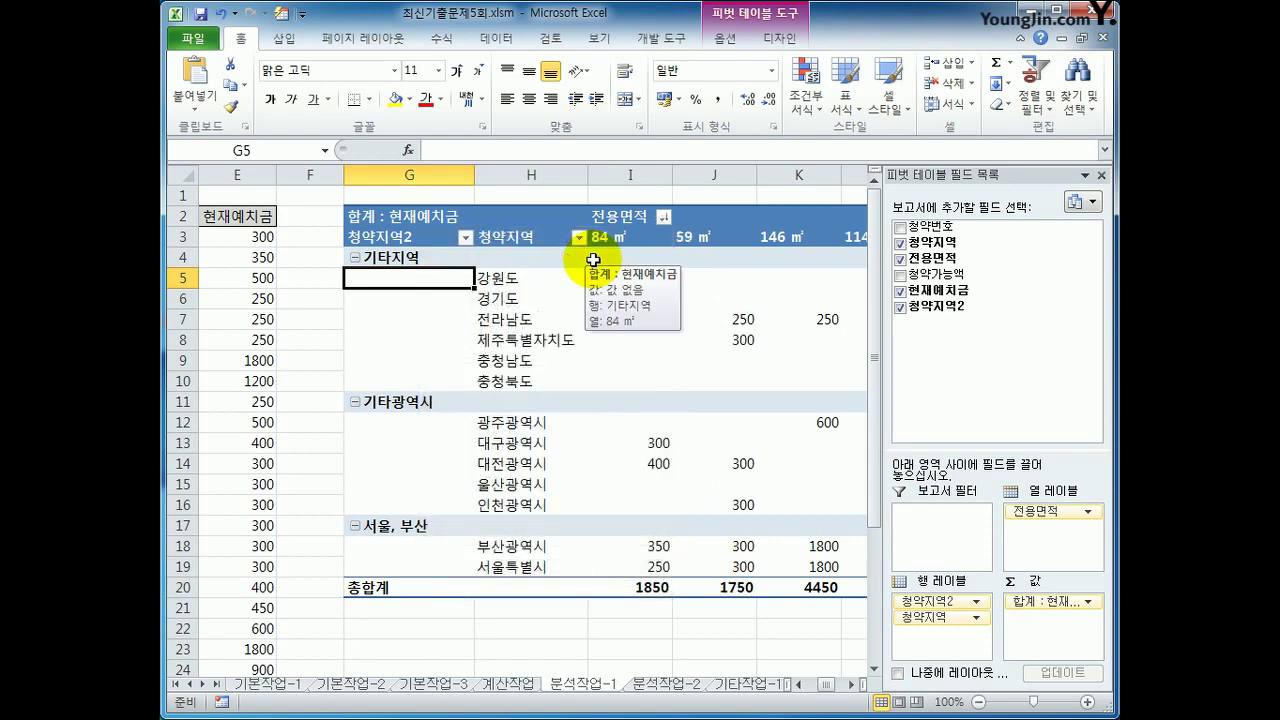
Step: Format the pivot table's 현재예치금 sums in the 숫자 category with the 1000 separator, and close the field list
click(412, 216)
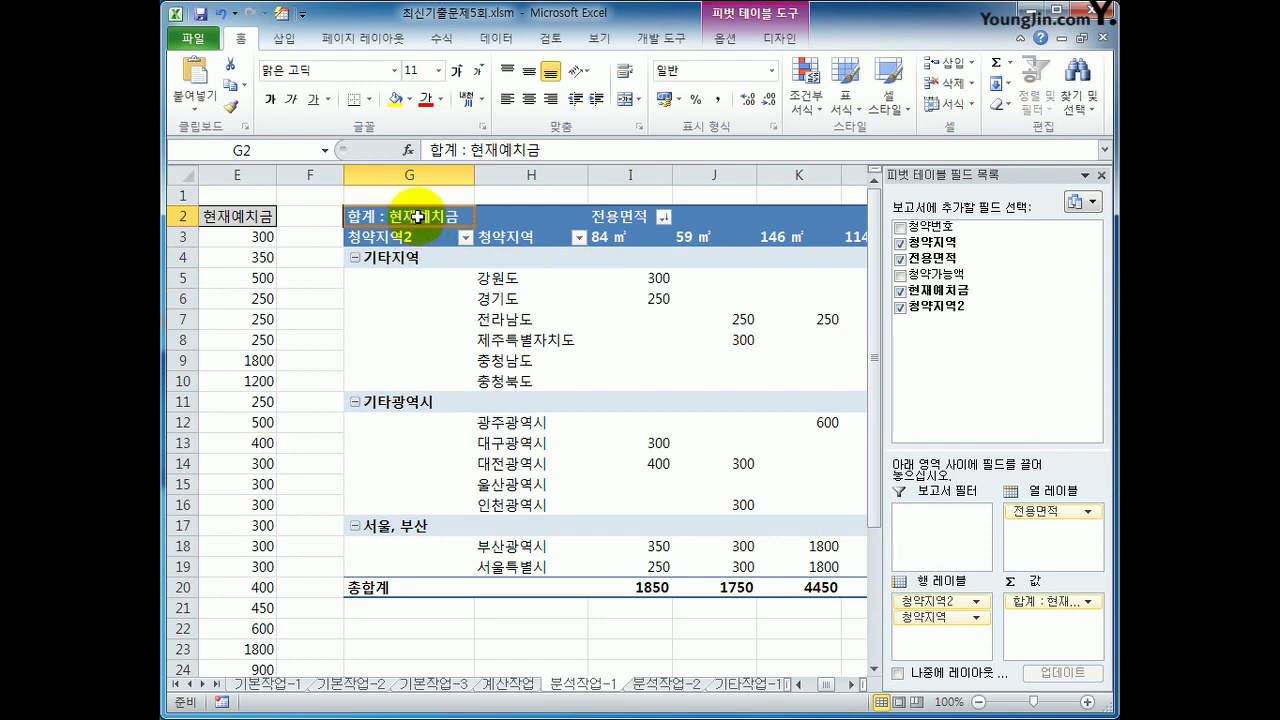
right_click(419, 217)
click(510, 421)
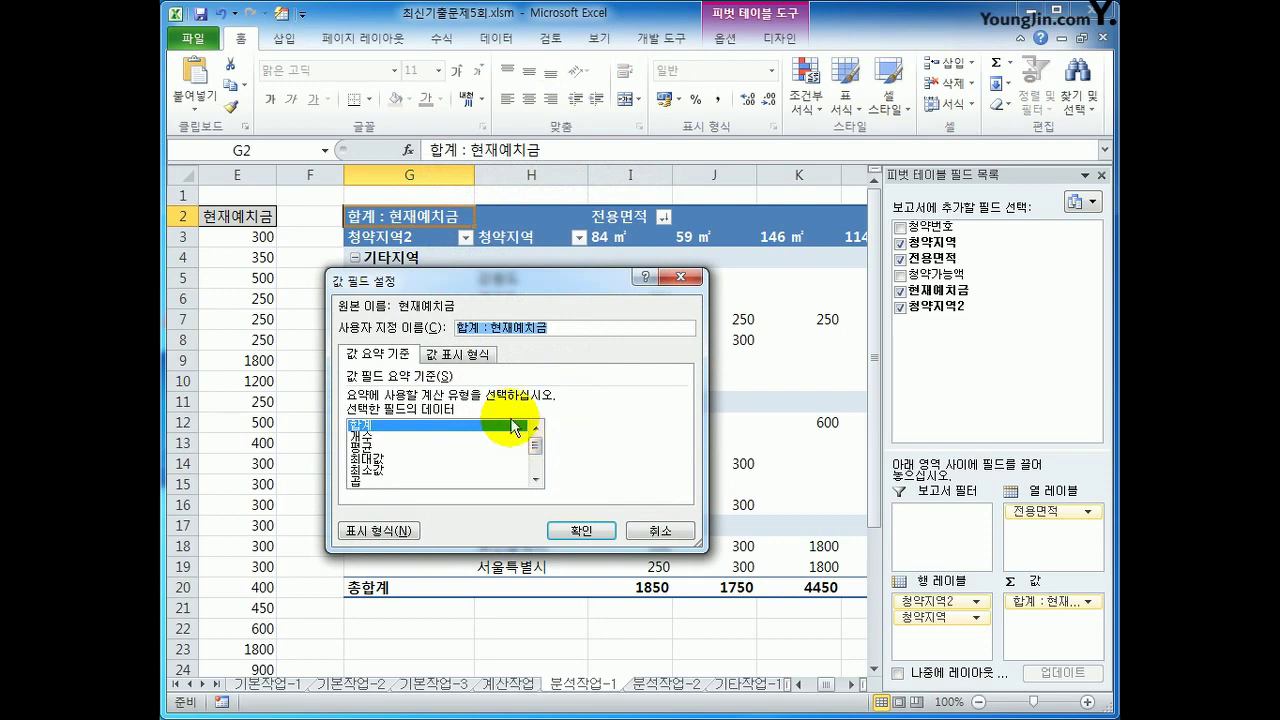
click(384, 533)
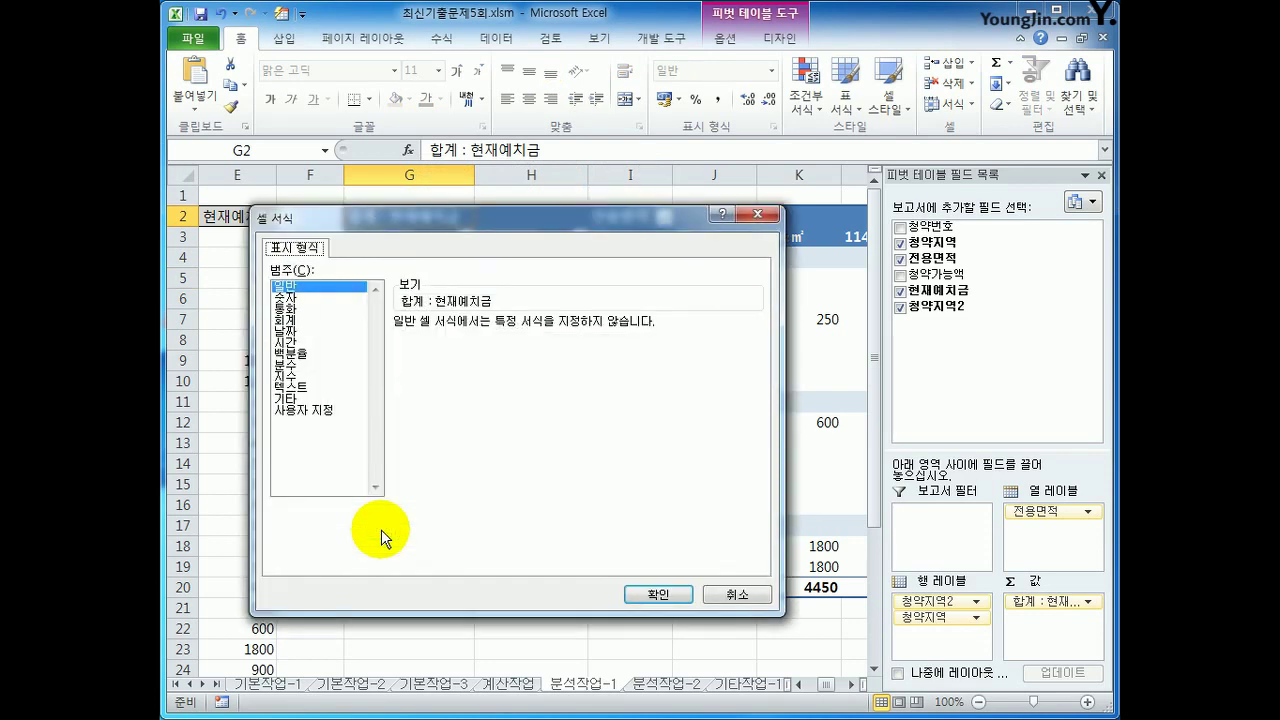
click(288, 298)
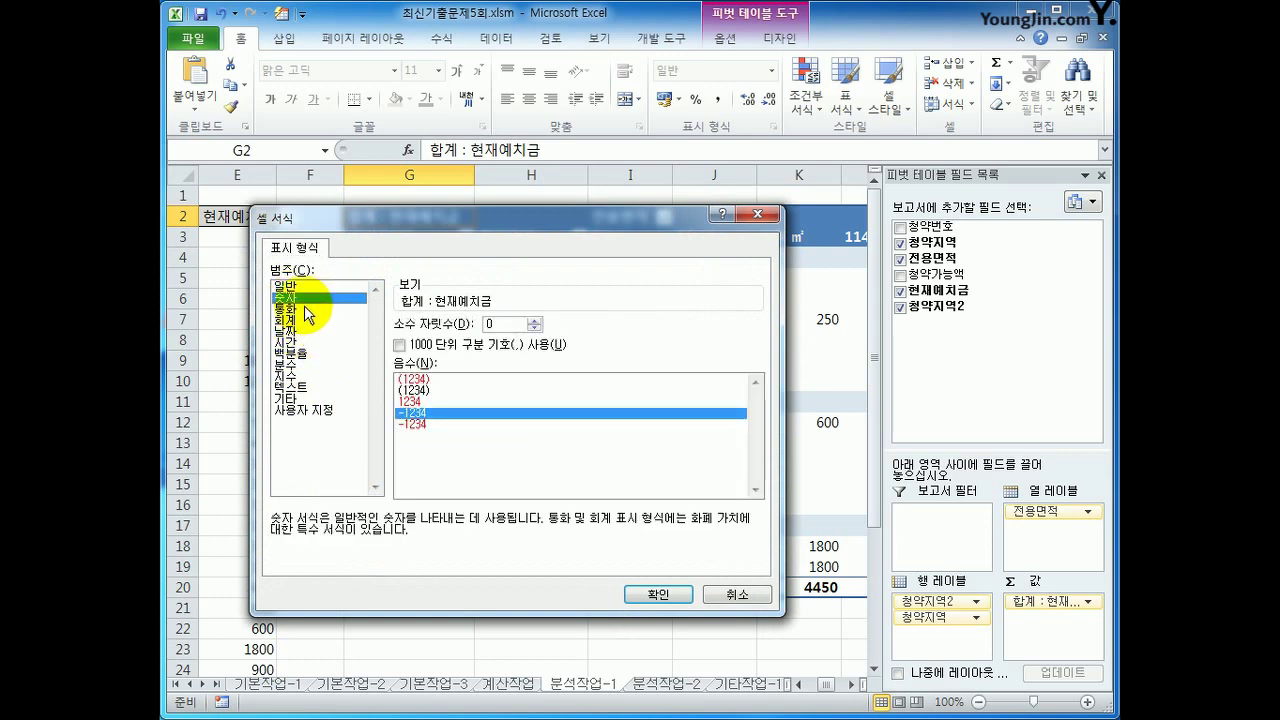
click(422, 347)
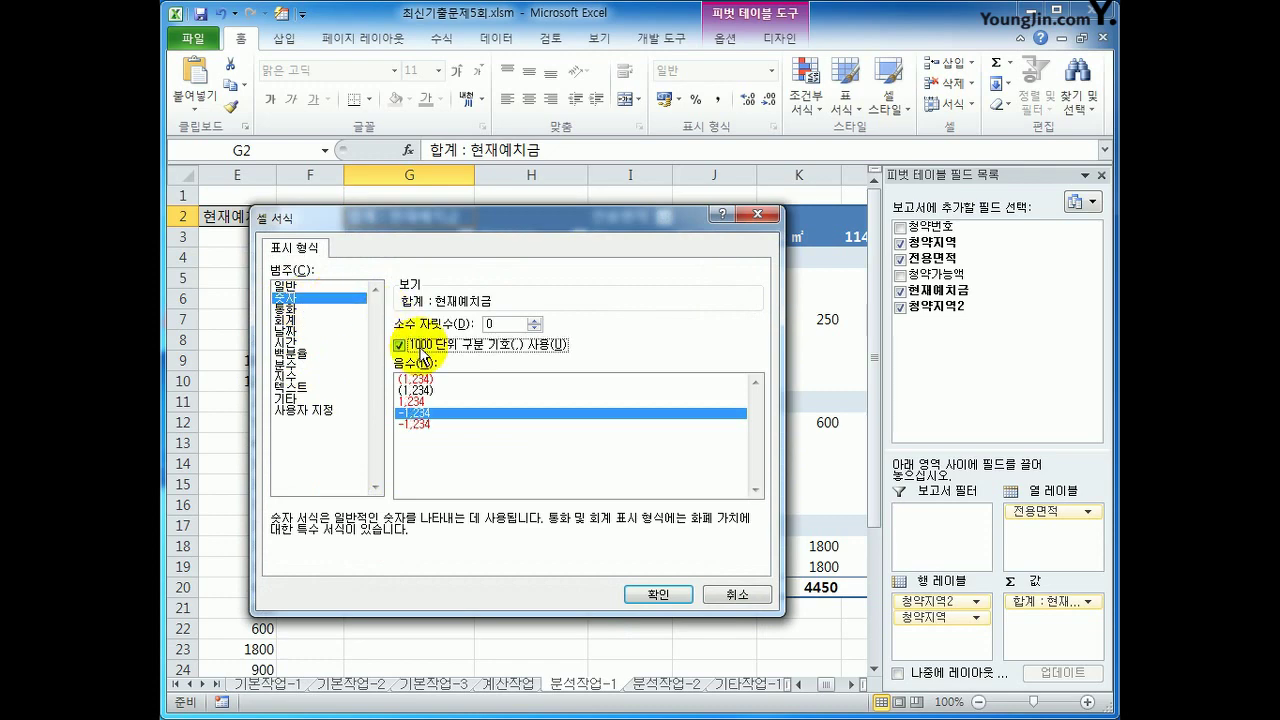
click(655, 595)
click(581, 530)
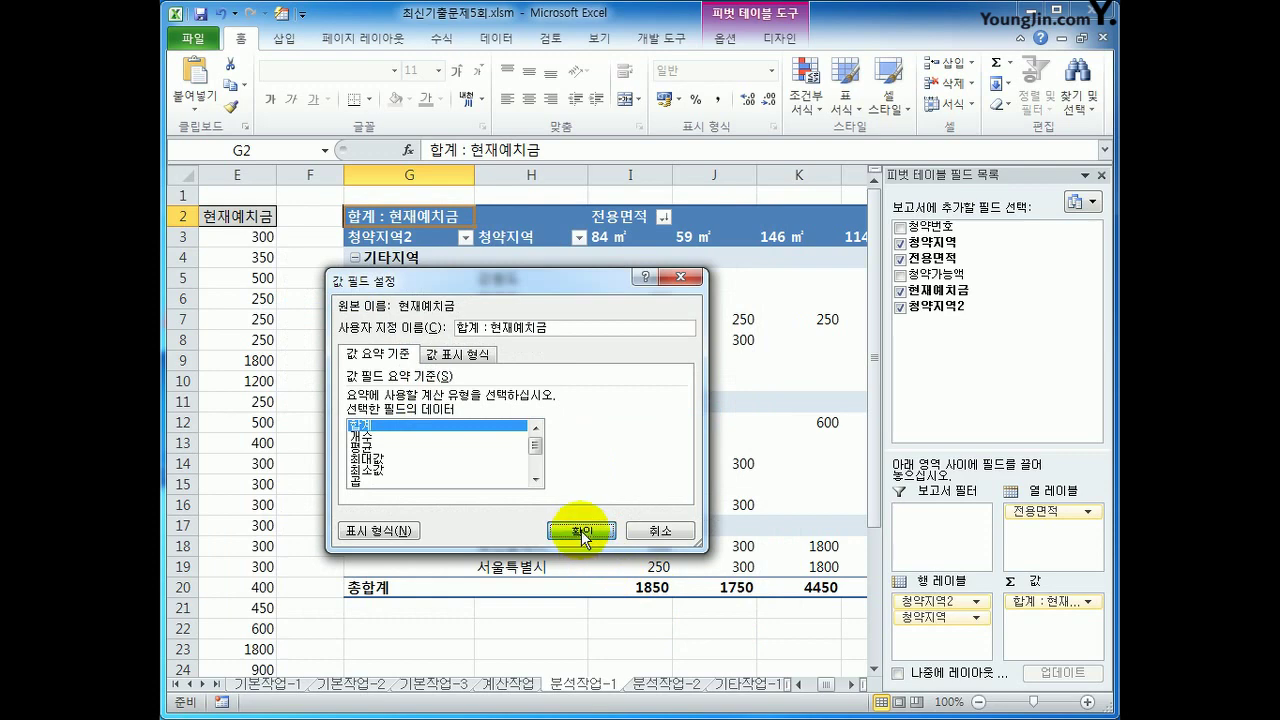
click(1101, 175)
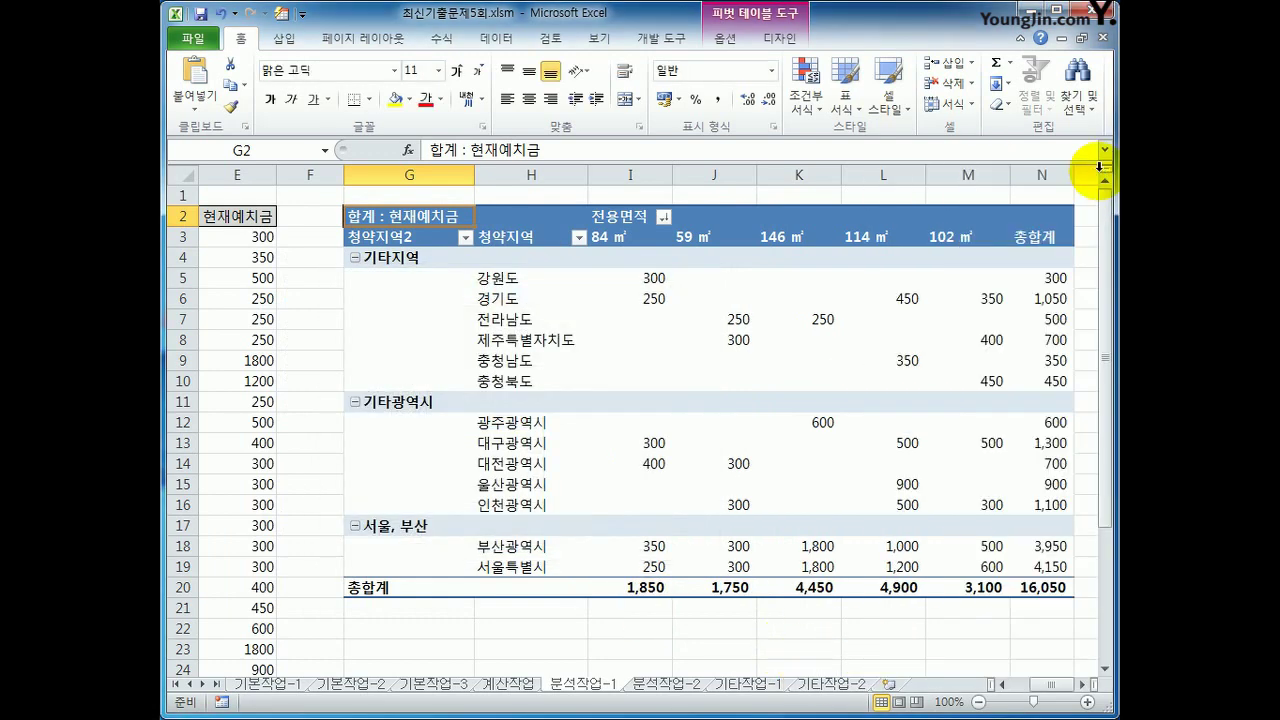
click(874, 642)
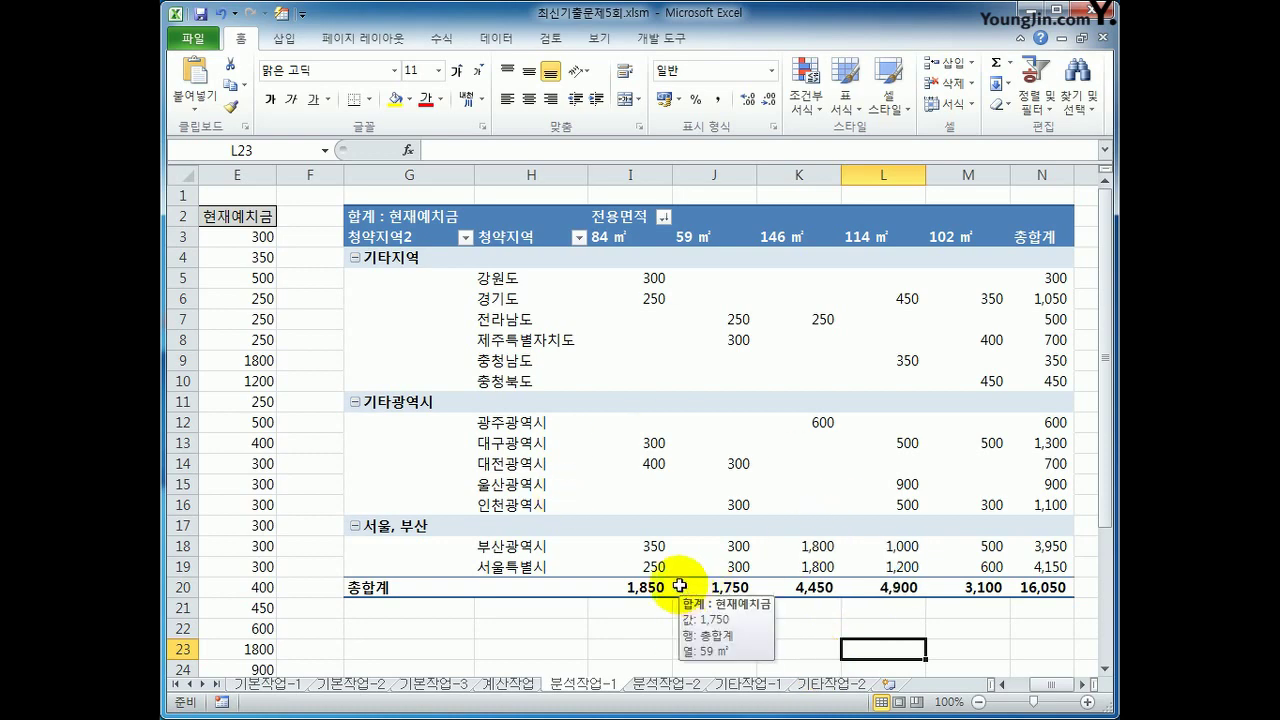
Step: On the 분석작업-2 sheet, start recording a macro named 데이터표 in the current workbook
click(660, 684)
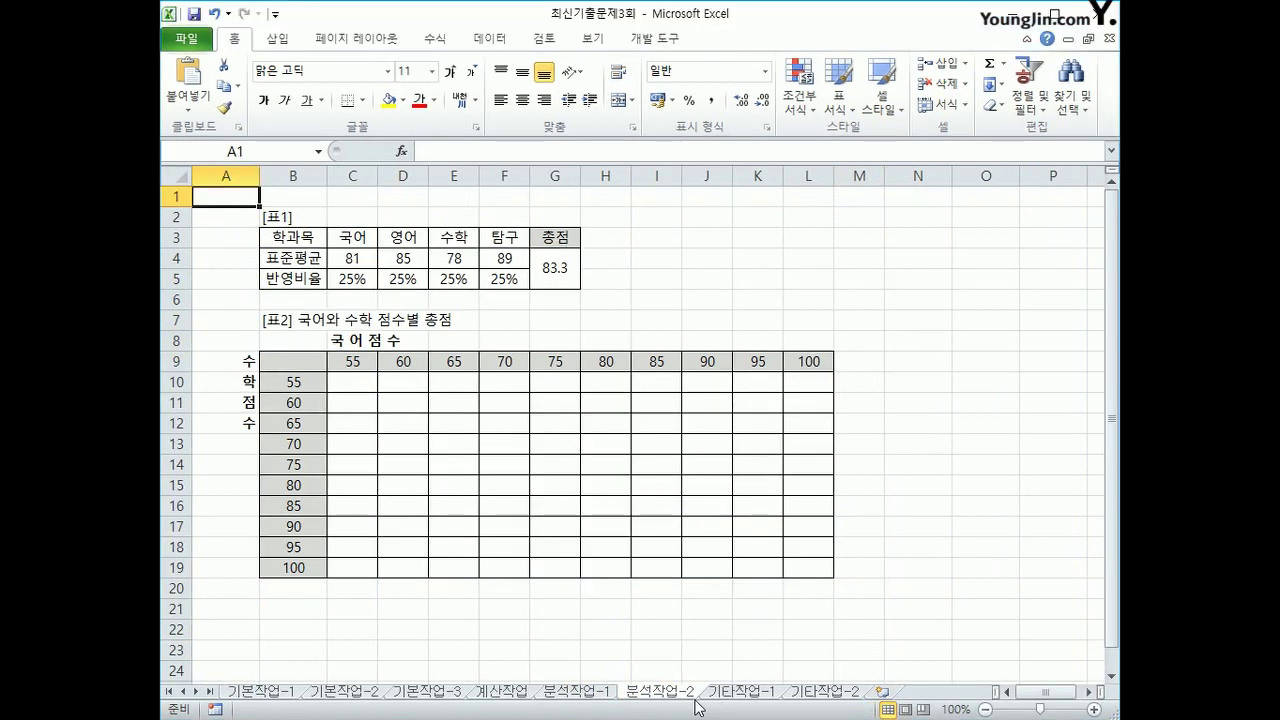
click(823, 283)
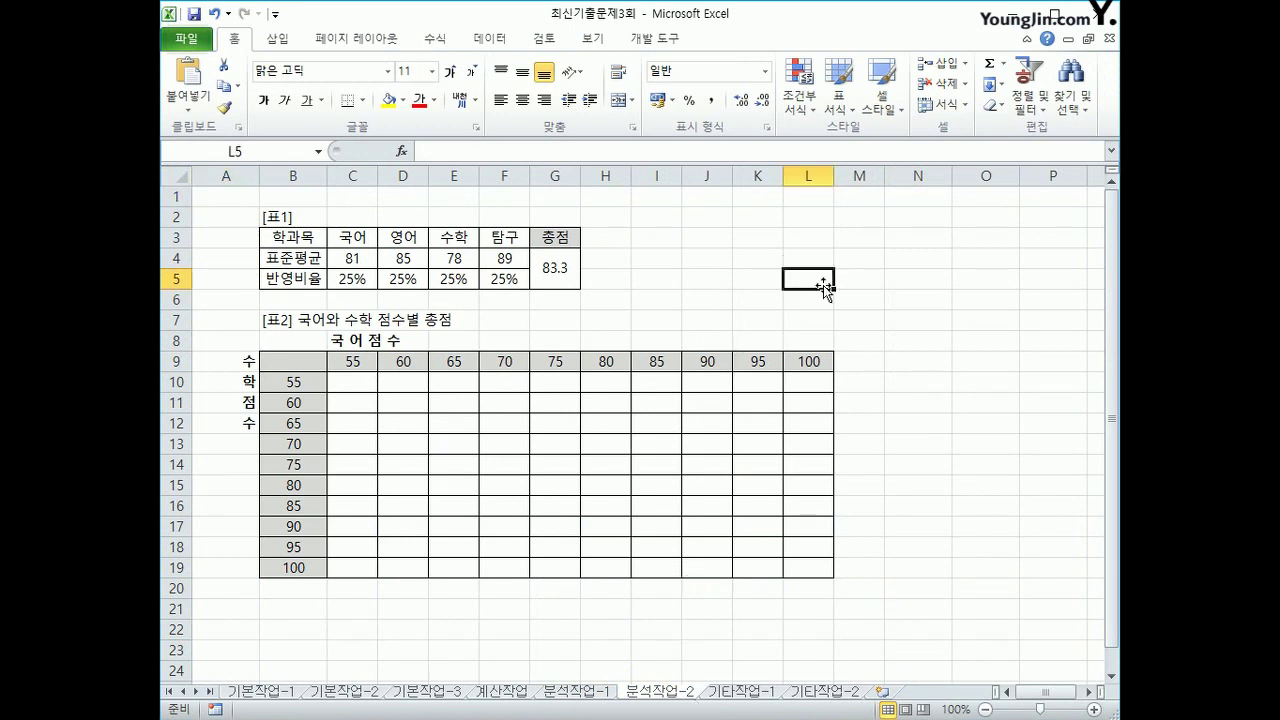
click(930, 389)
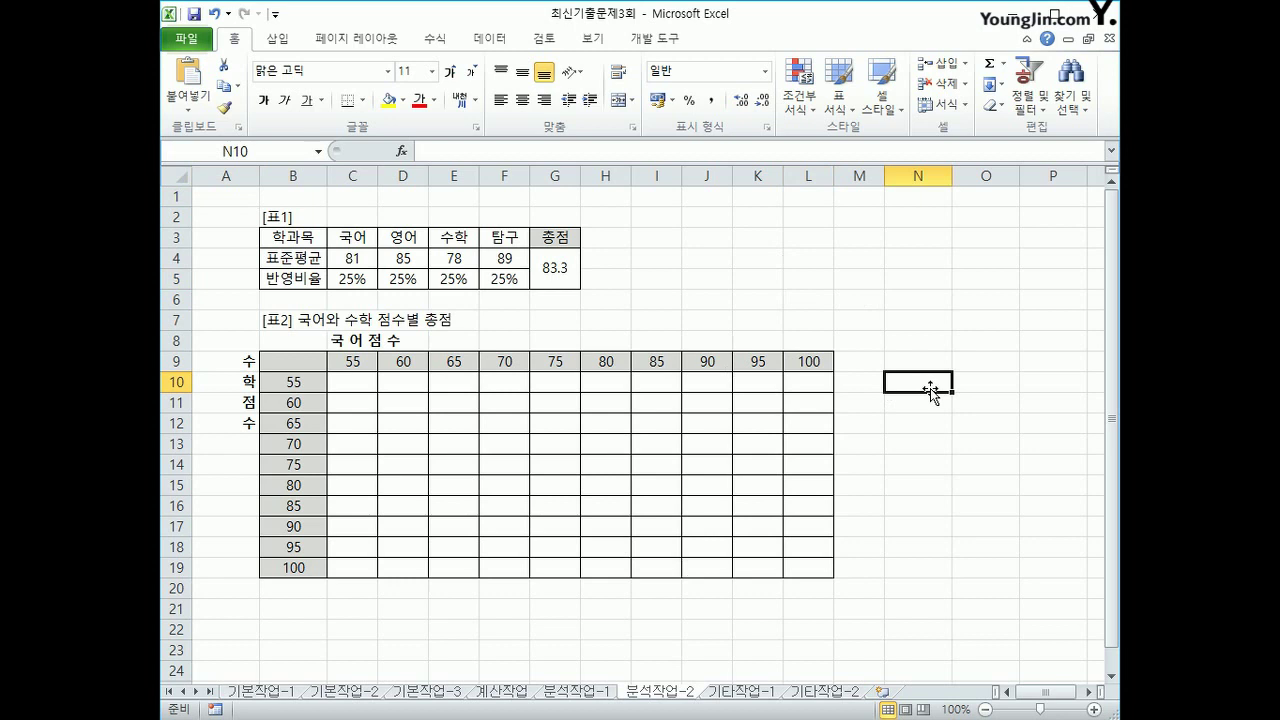
click(670, 46)
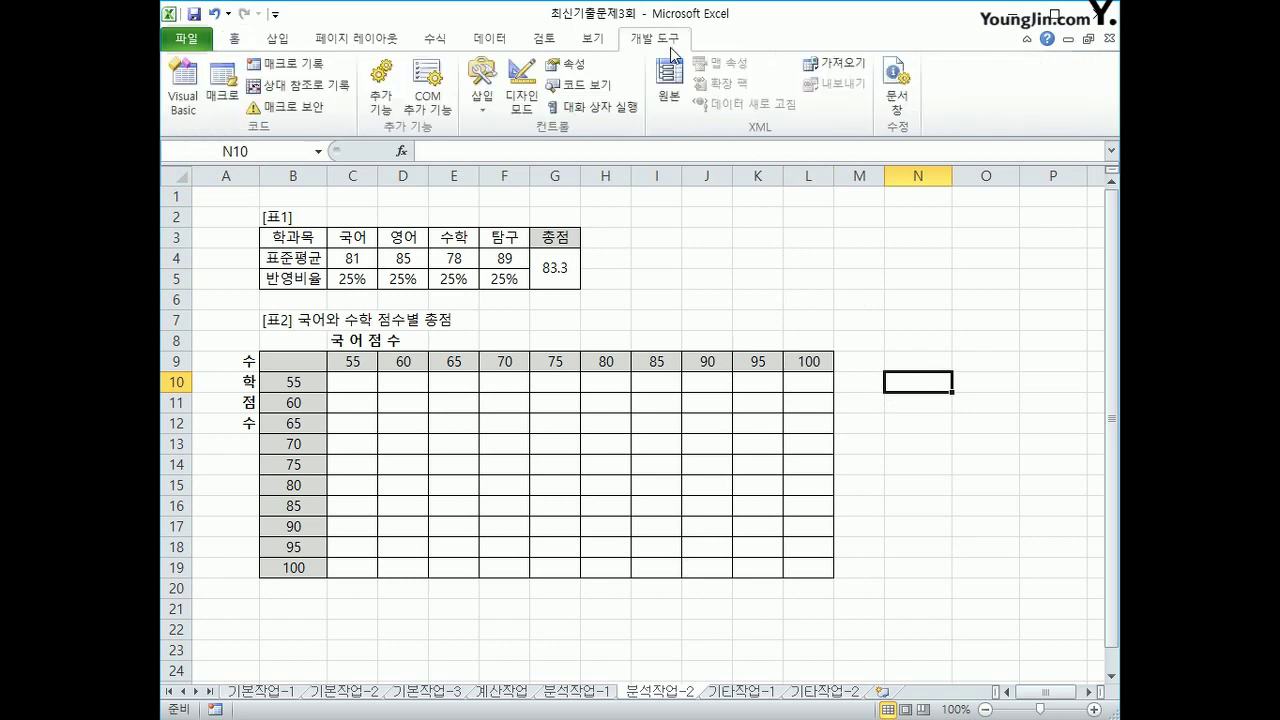
click(318, 66)
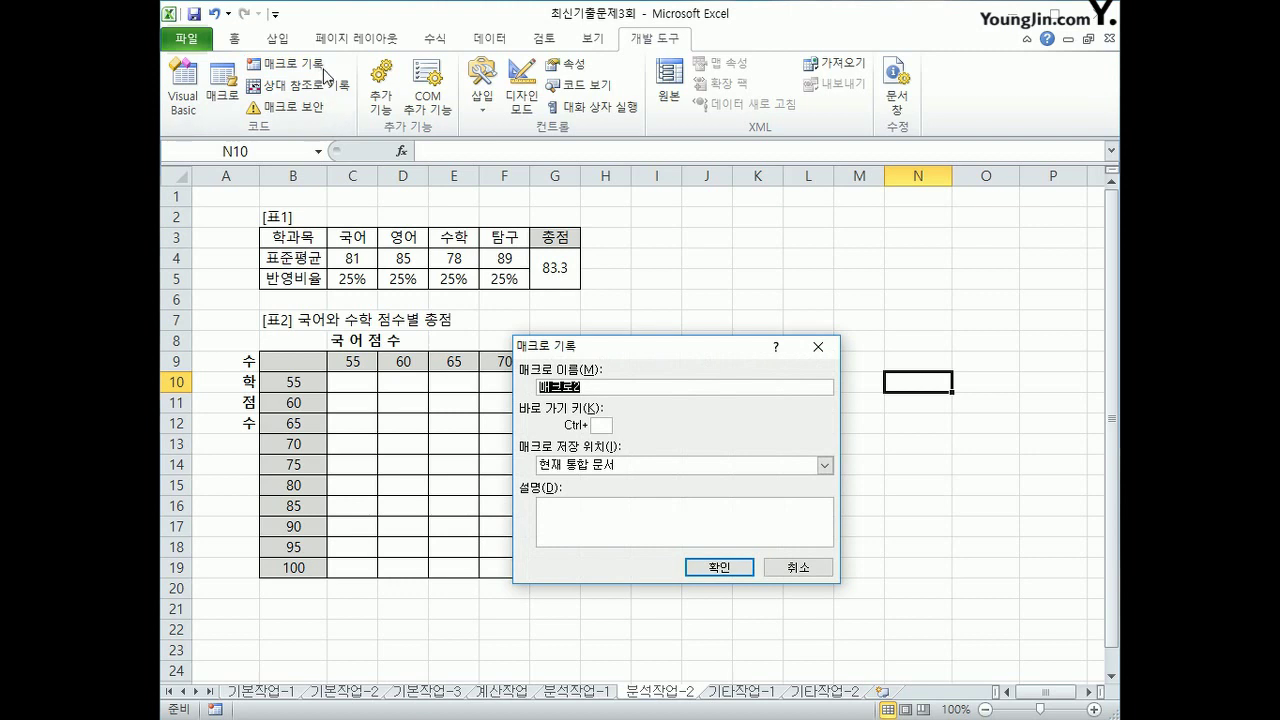
text(데이터표)
click(713, 569)
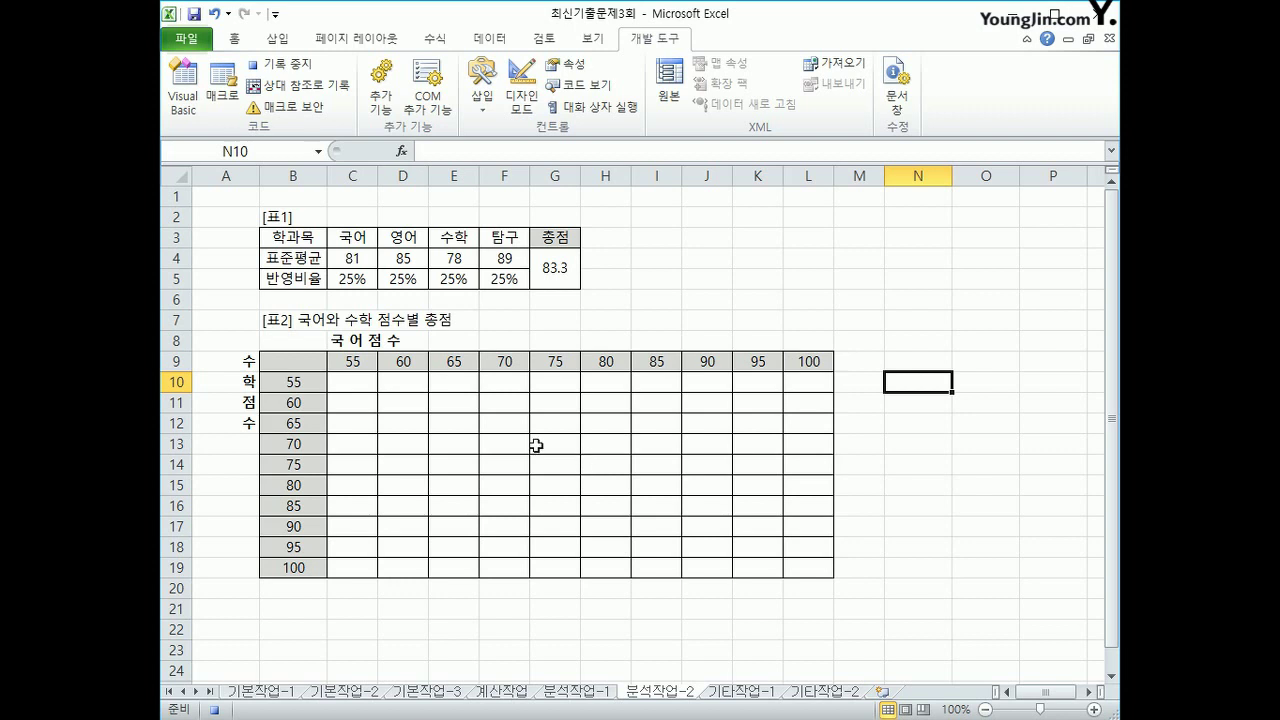
Step: Enter =SUMPRODUCT(C4:F4,C5:F5) in the corner cell B9 of [표2], following the 총점 formula in [표1]
click(308, 364)
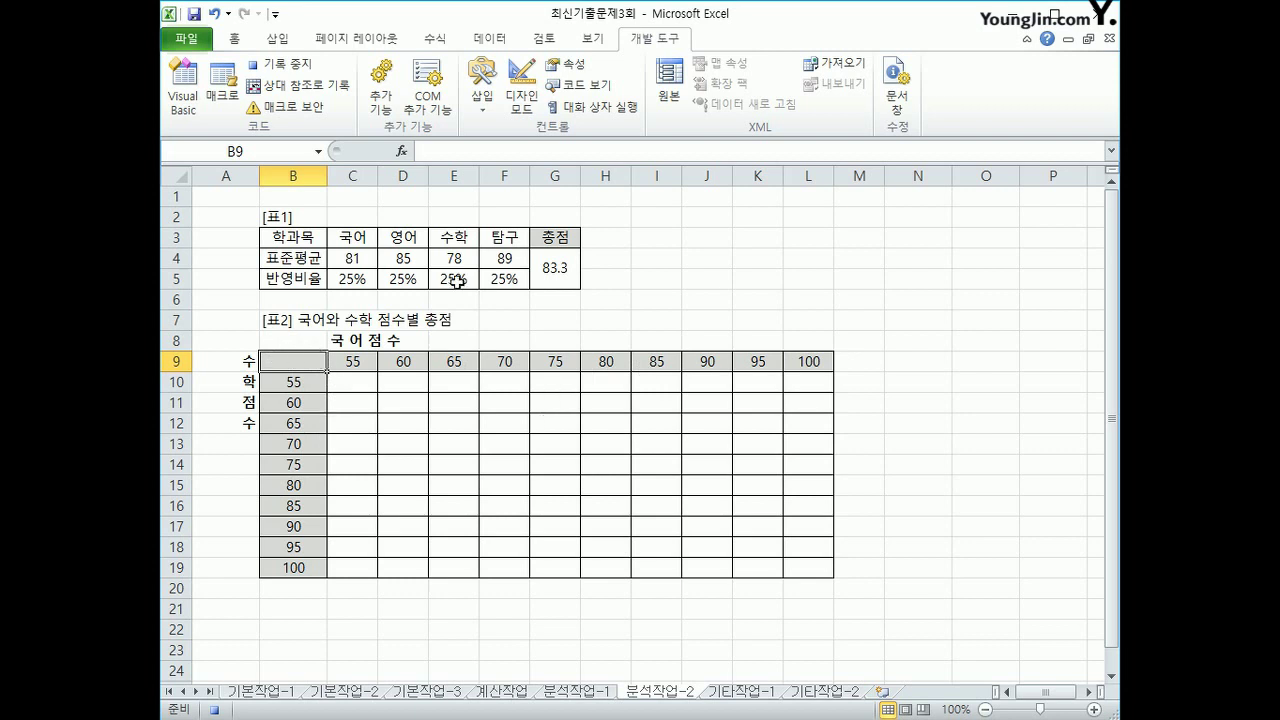
click(557, 272)
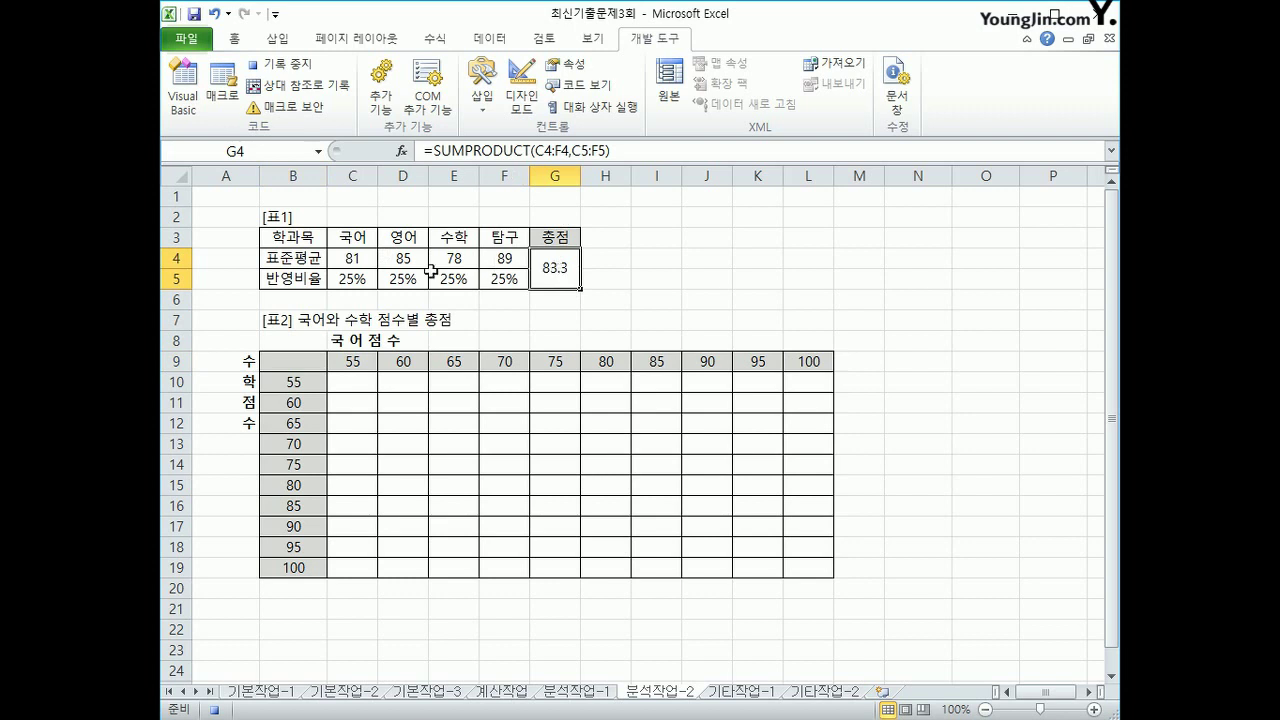
drag(346, 257, 508, 255)
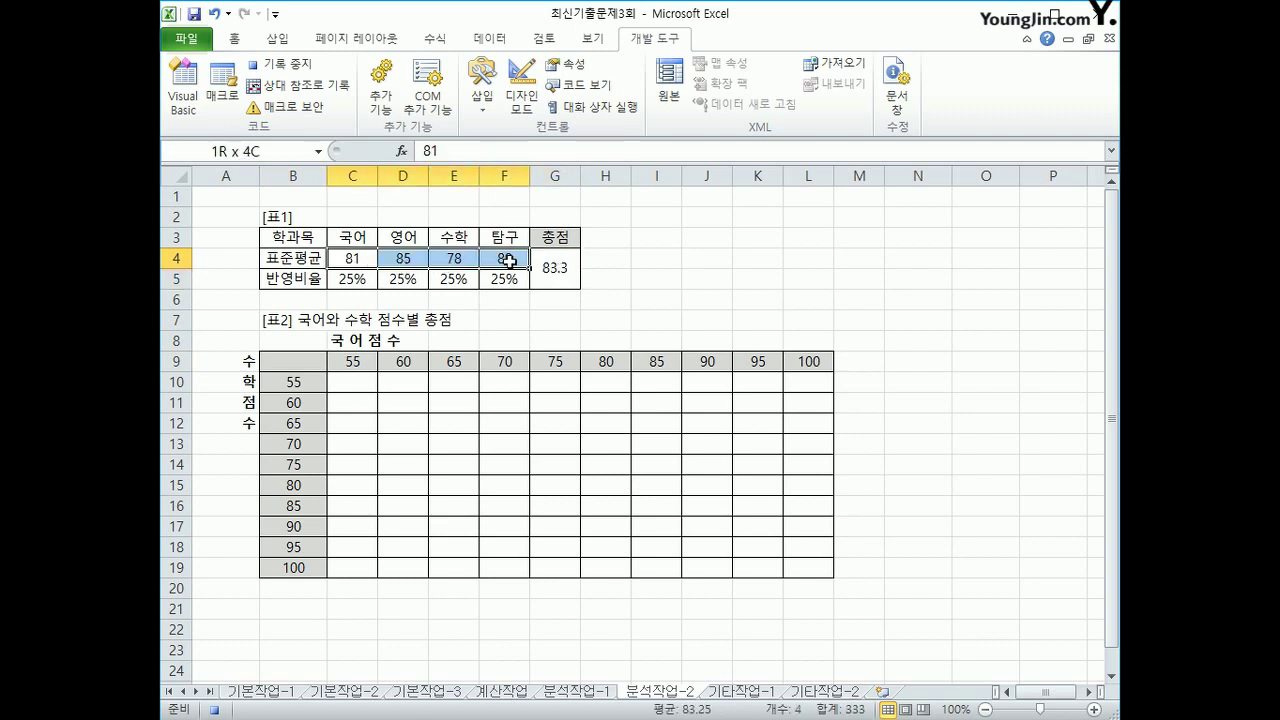
drag(366, 279, 489, 287)
click(308, 357)
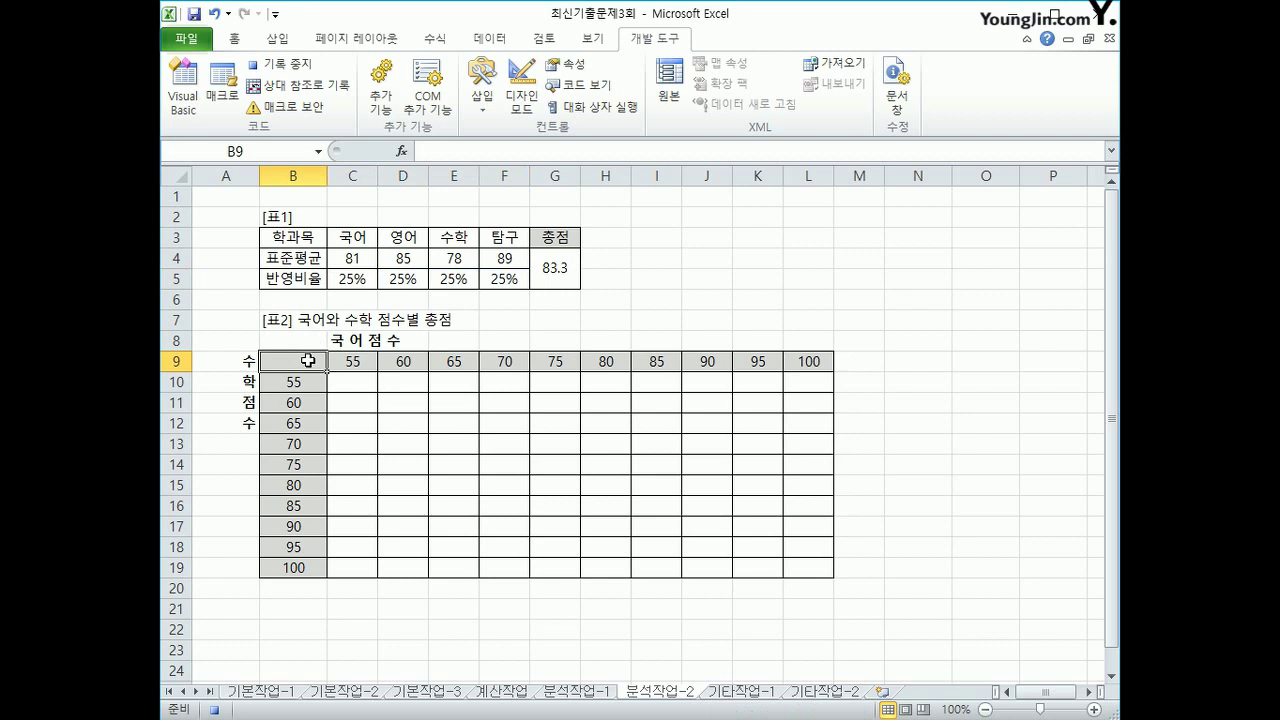
text(=)
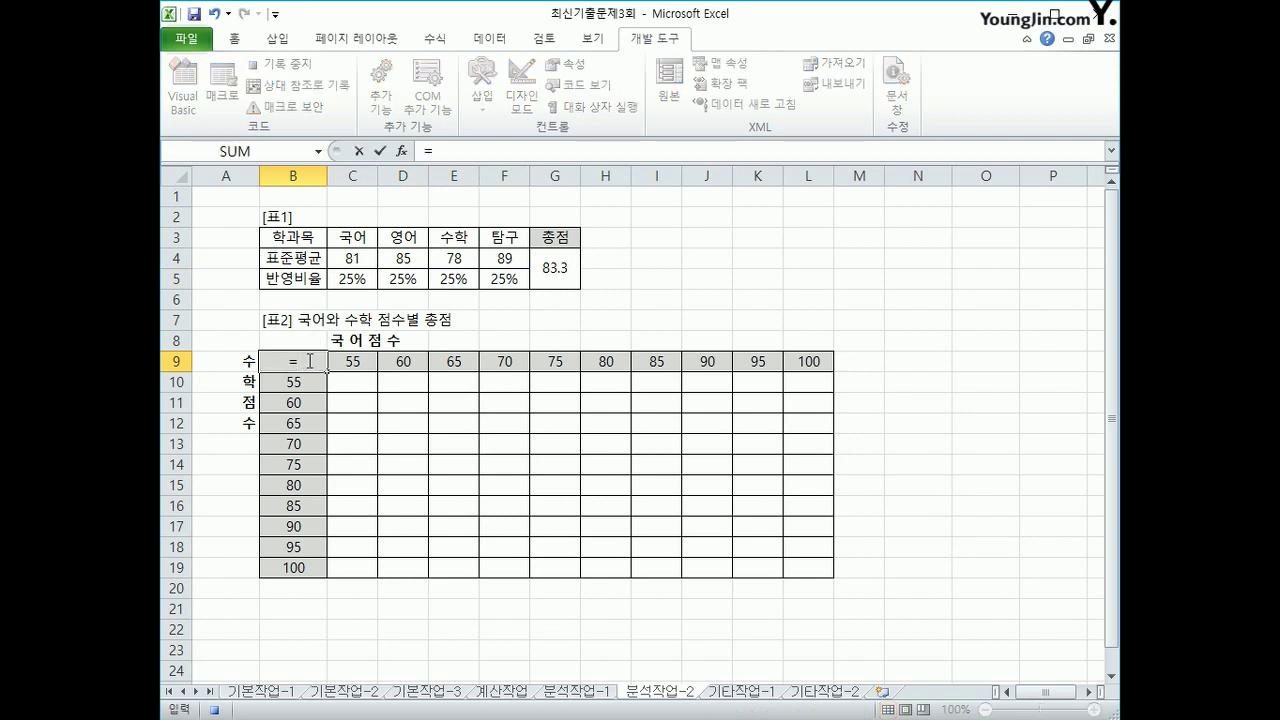
text(ㅔ)
key(BackSpace)
text(sump)
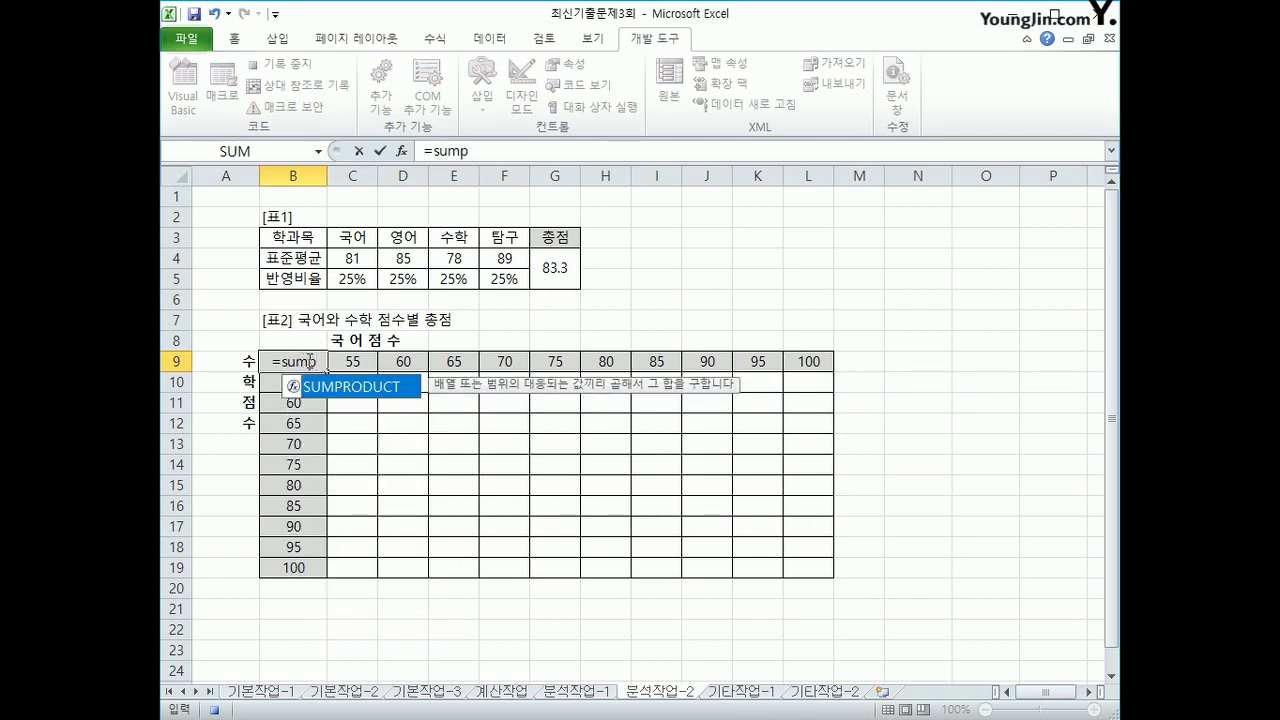
key(Tab)
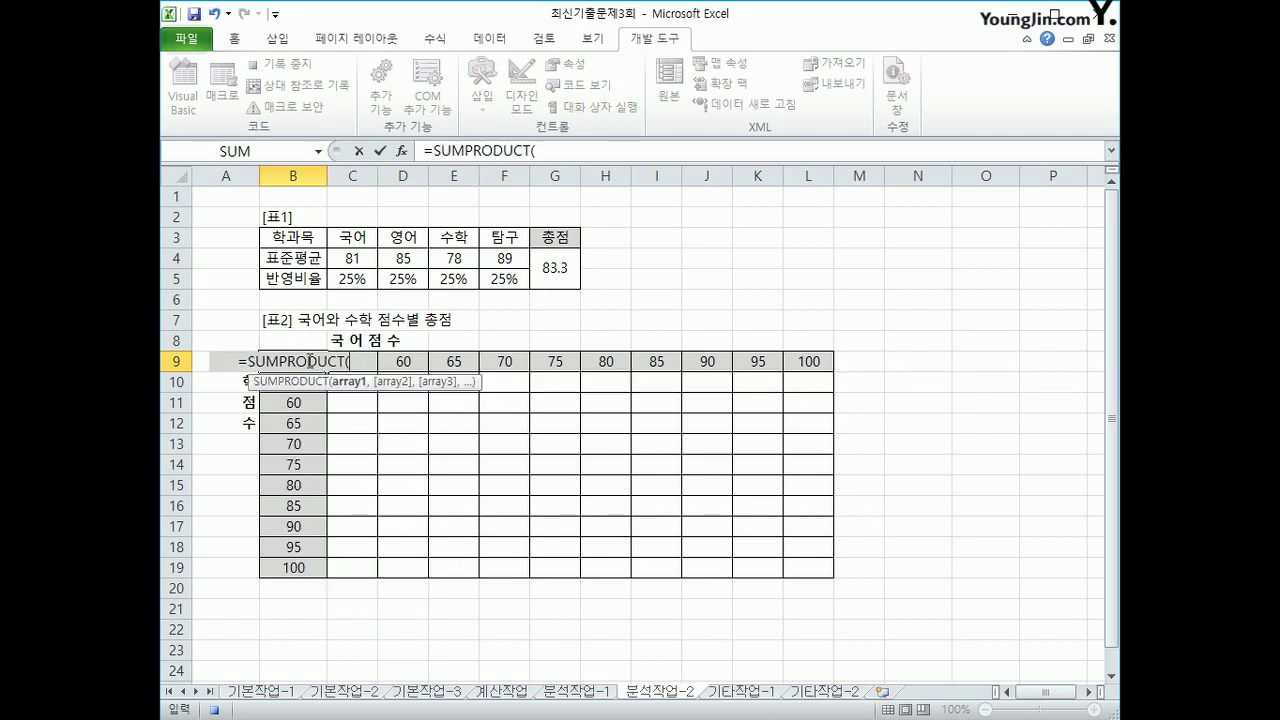
click(361, 255)
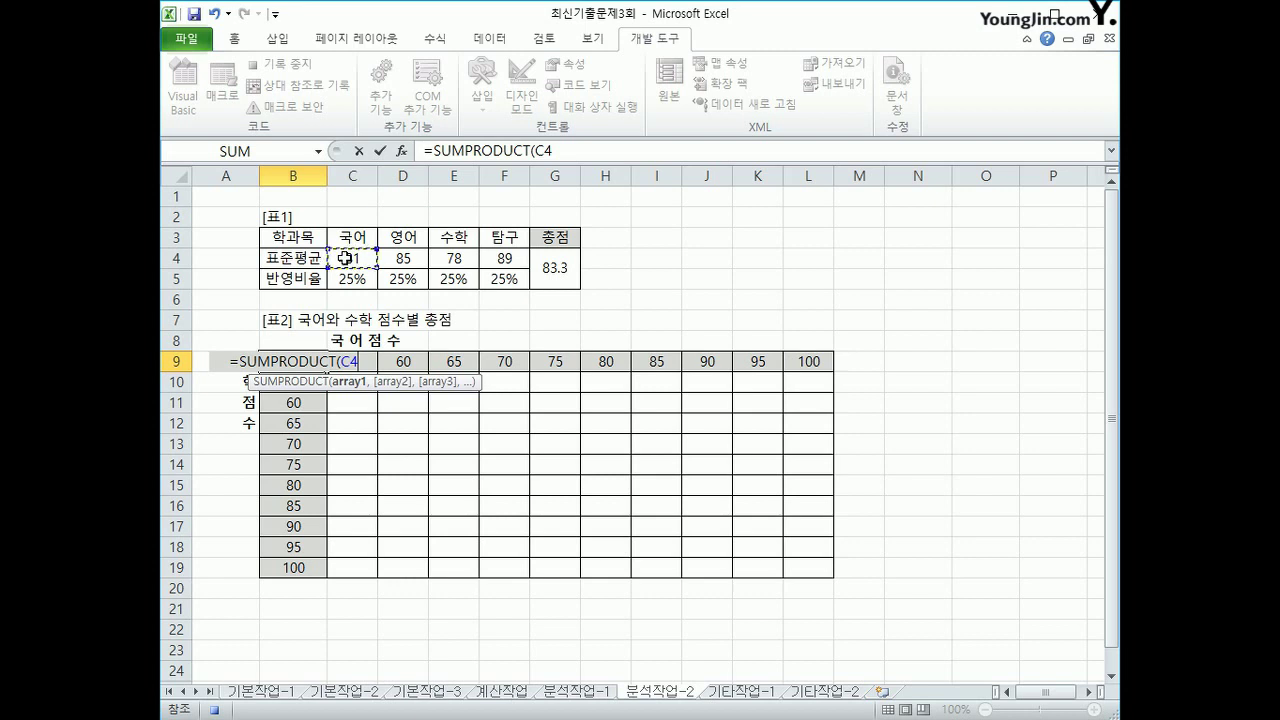
drag(344, 258, 486, 256)
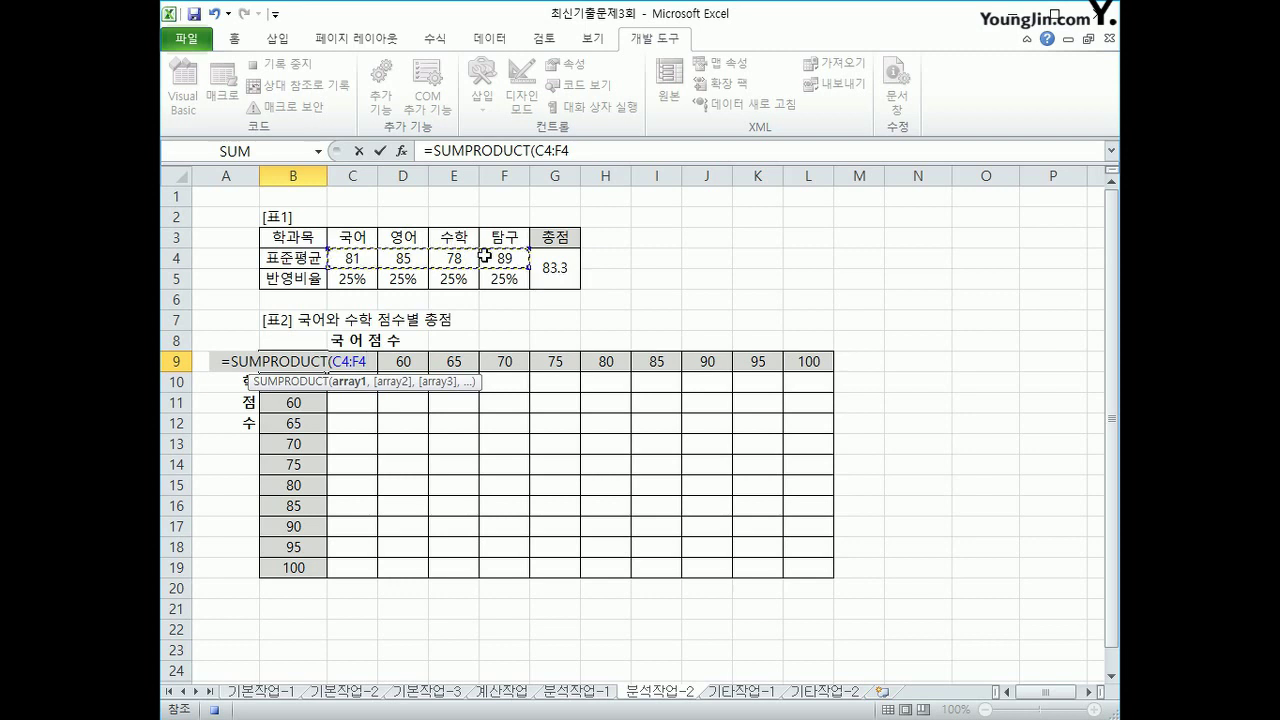
text(,)
click(341, 283)
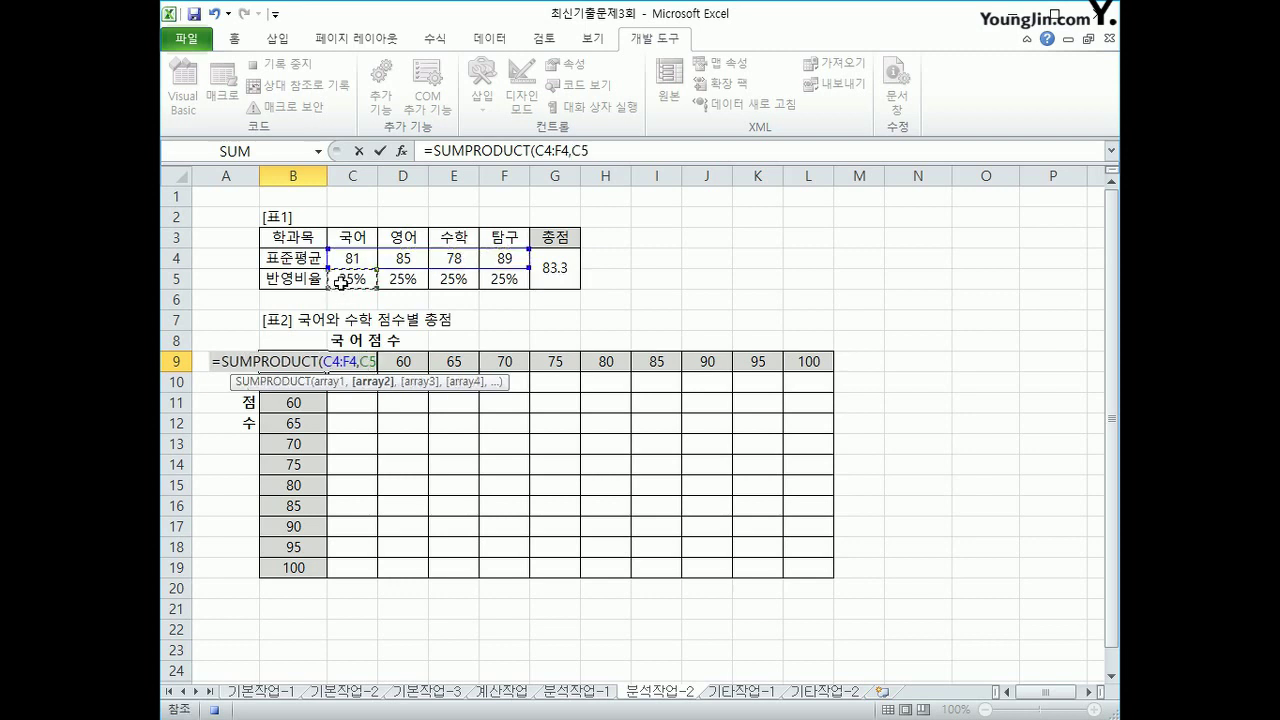
drag(341, 283, 510, 283)
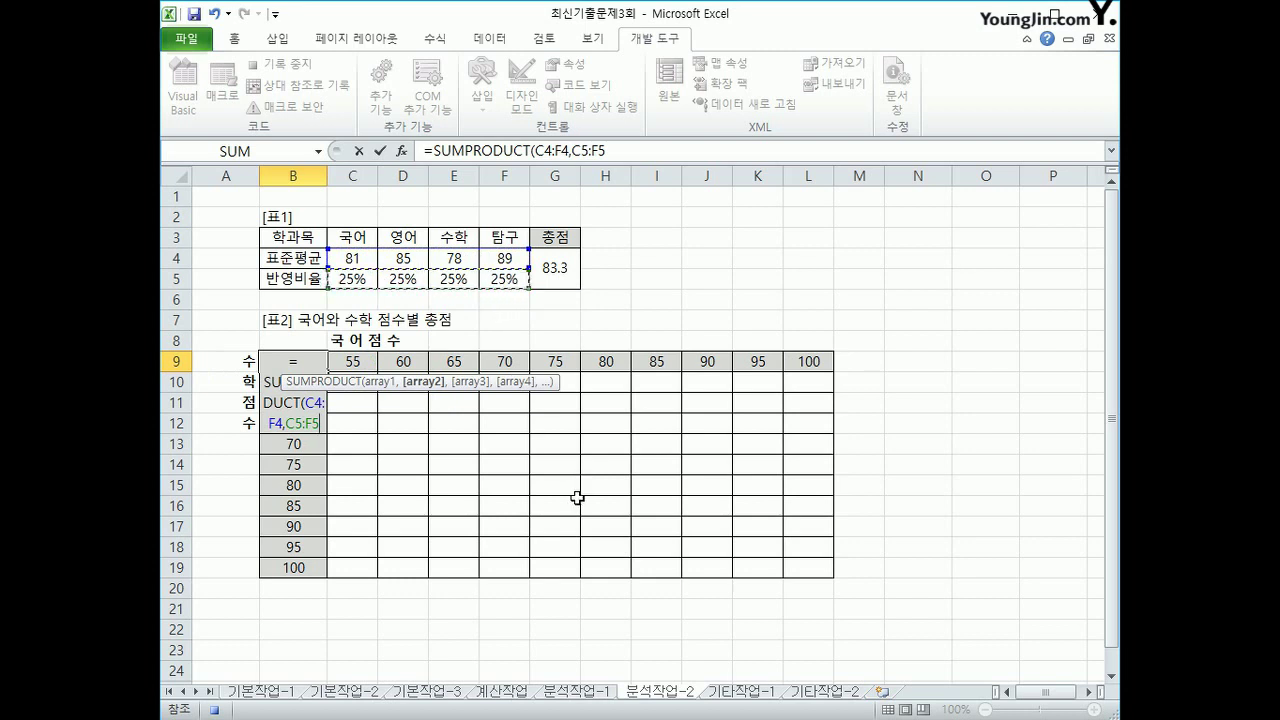
text())
key(Return)
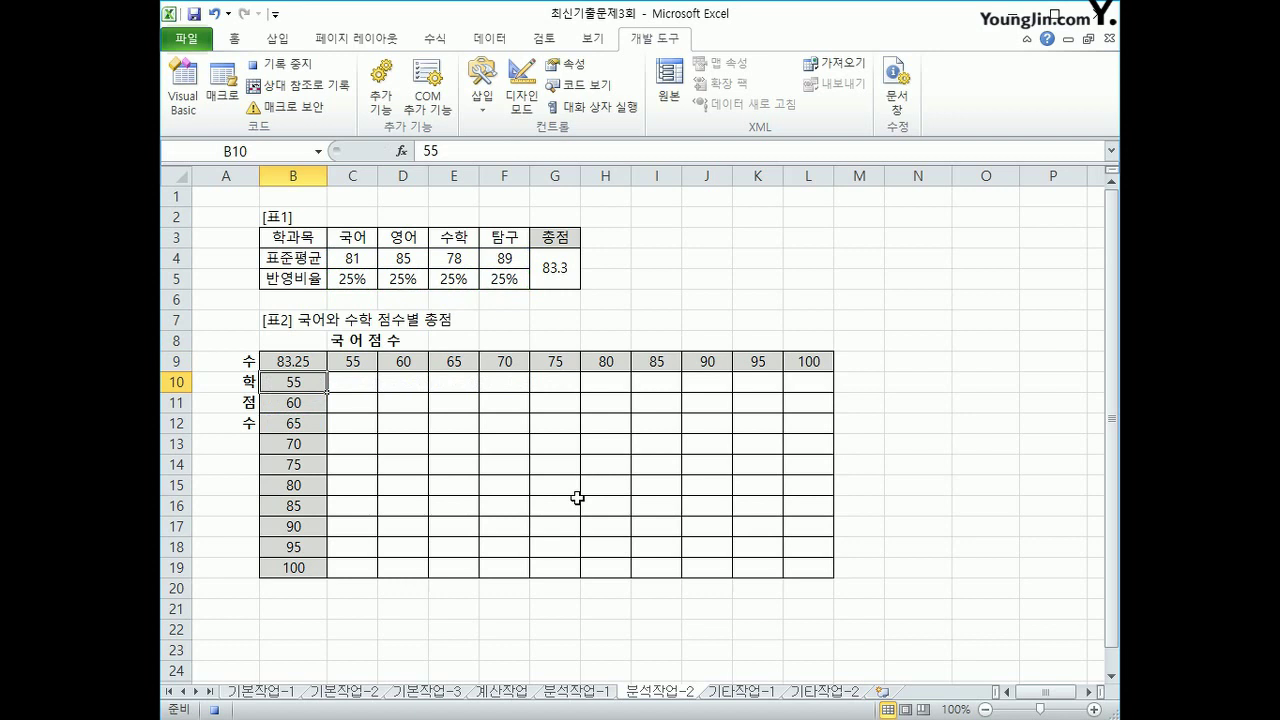
Step: Create a what-if data table over B9:L19 with row input cell $C$4 and column input cell $E$4
click(356, 367)
click(300, 384)
click(290, 362)
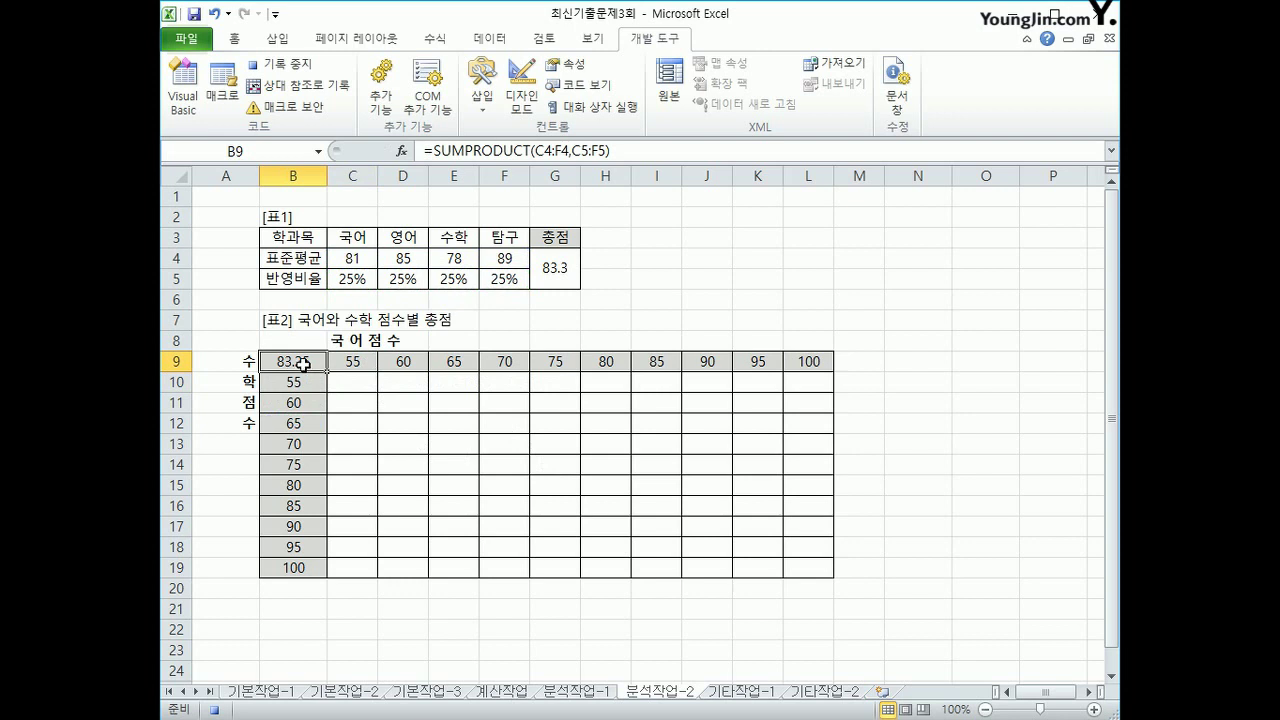
drag(306, 366, 801, 571)
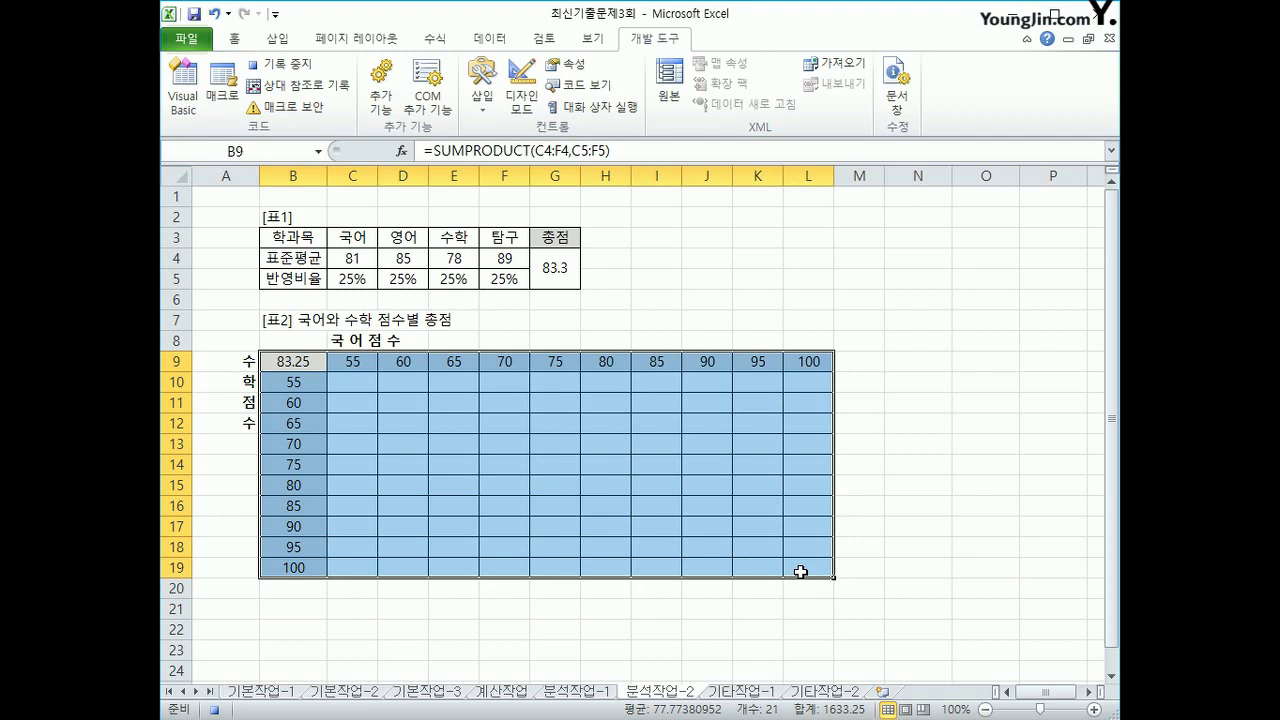
click(490, 38)
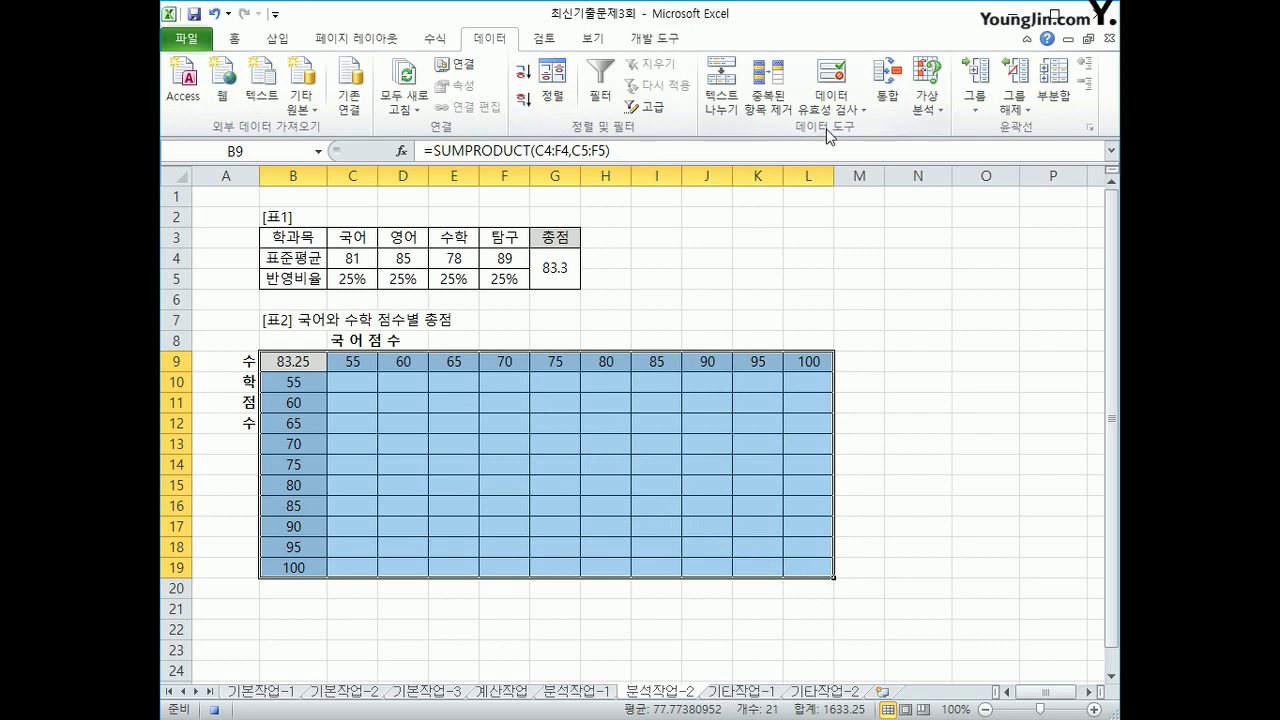
click(937, 100)
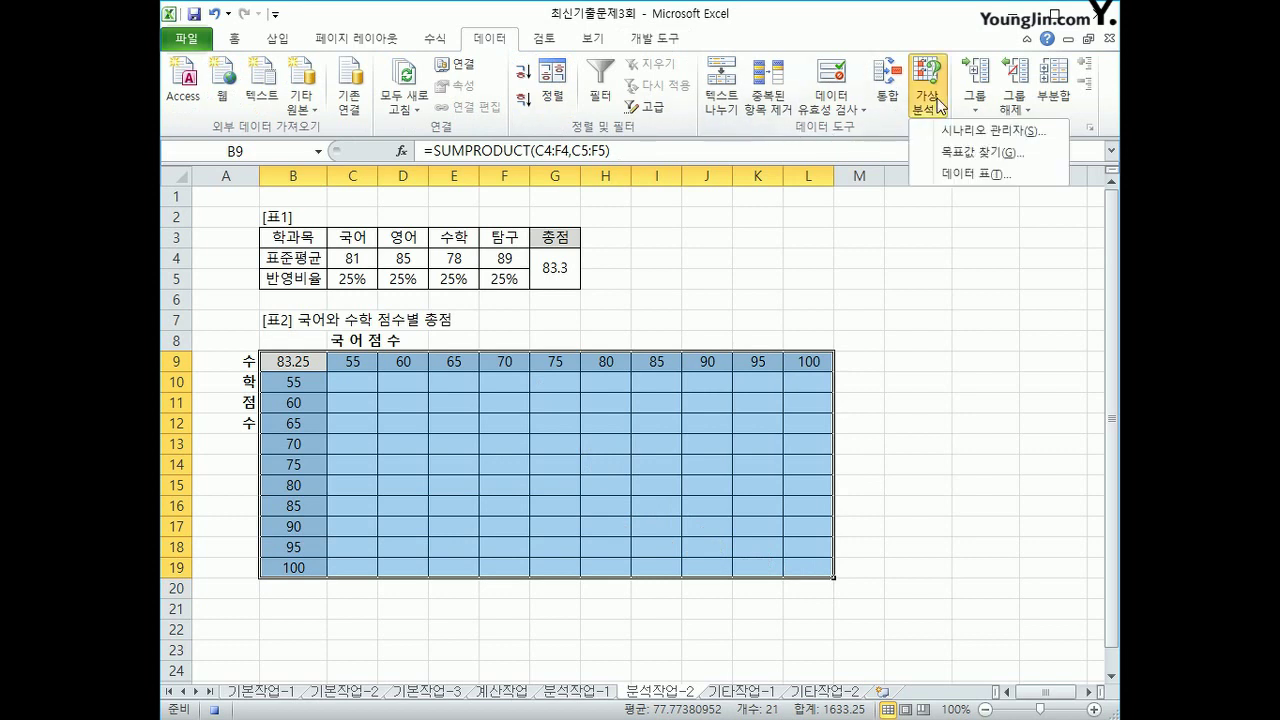
click(945, 173)
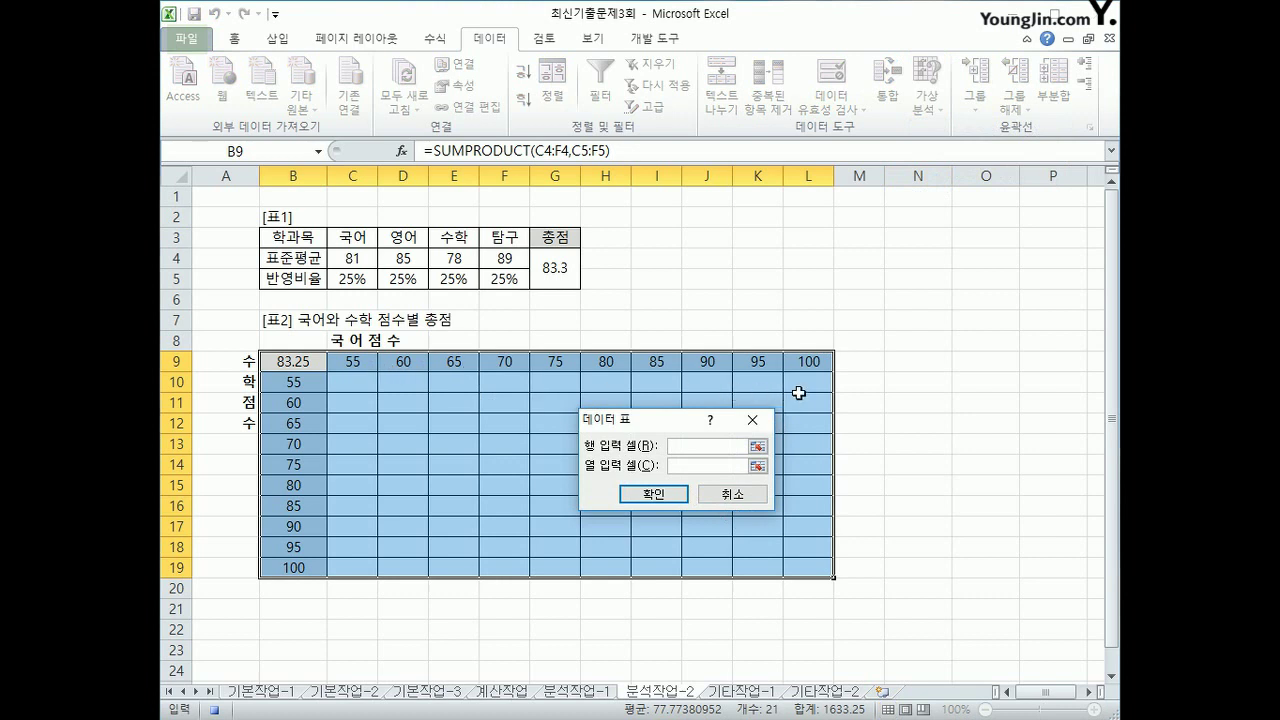
click(355, 260)
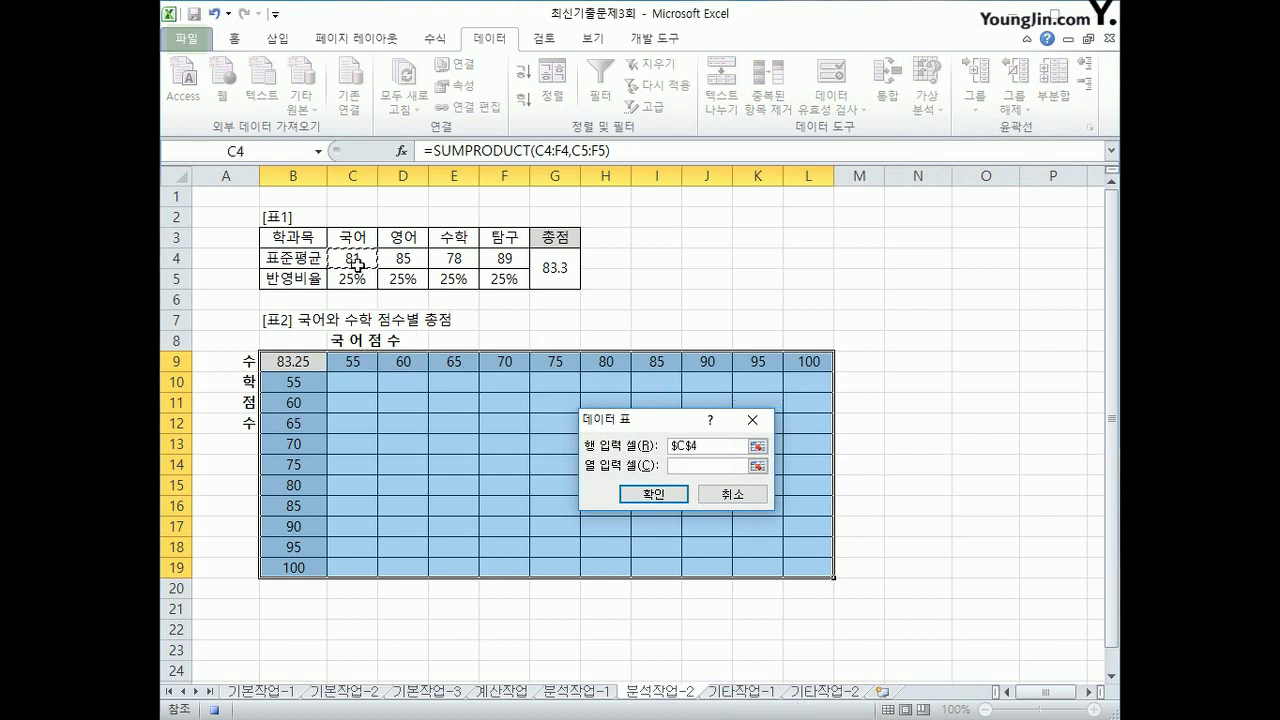
click(676, 466)
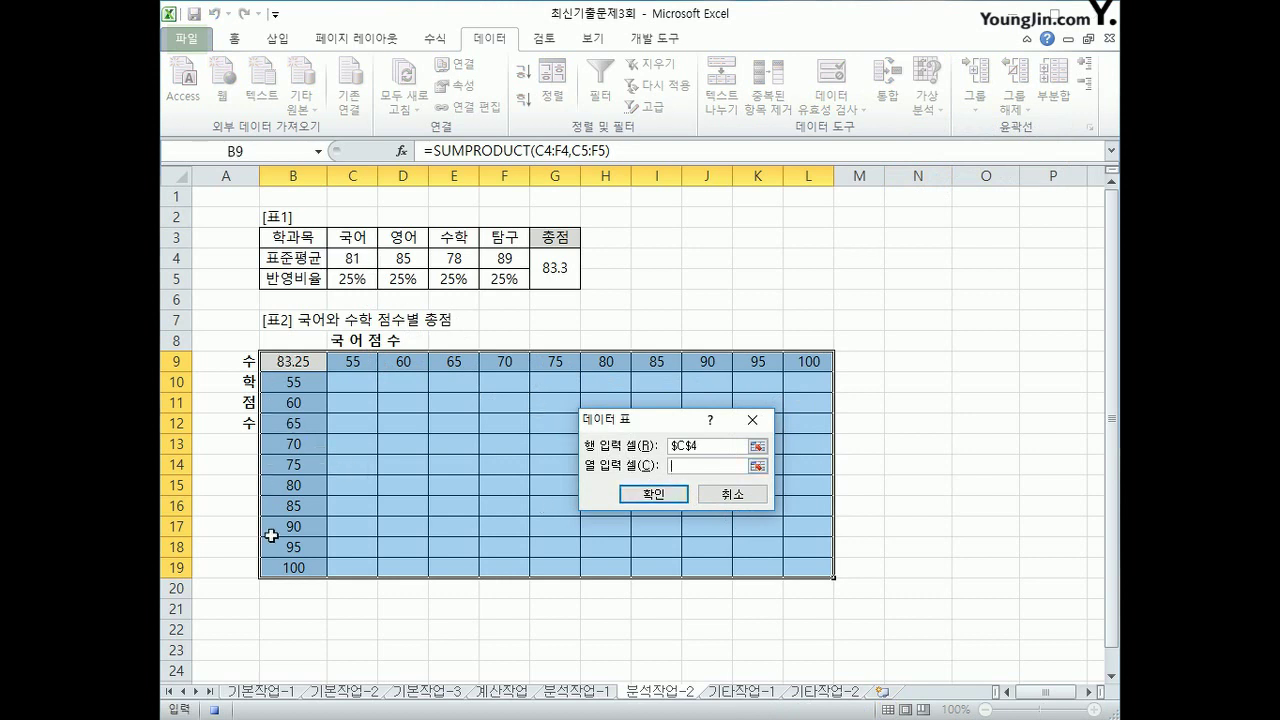
click(455, 262)
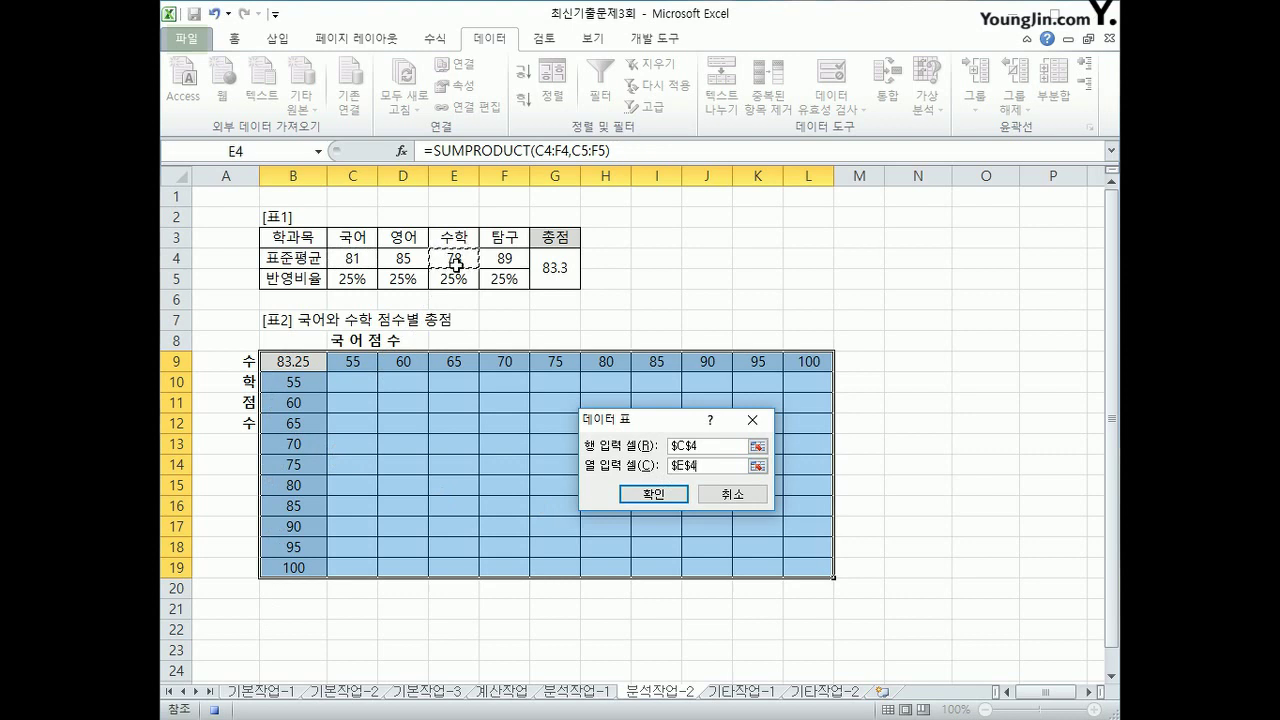
click(641, 494)
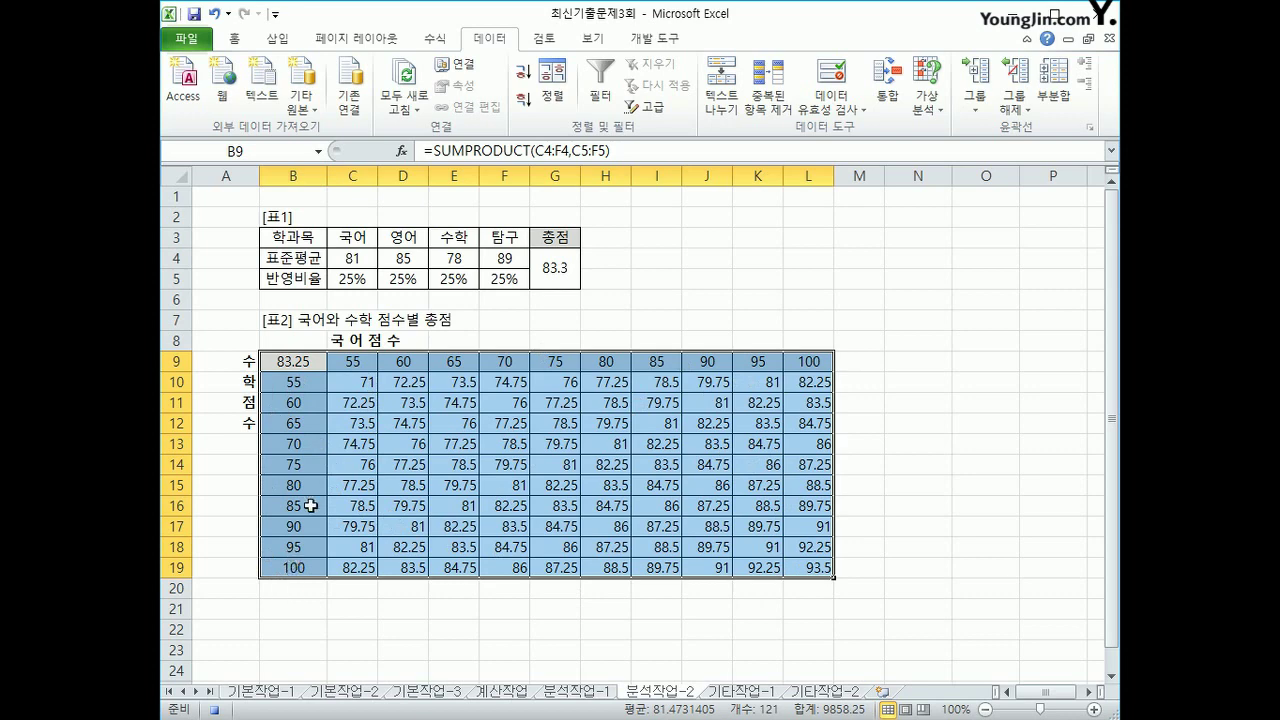
Step: Deselect the data table range and stop recording the 데이터표 macro
click(802, 566)
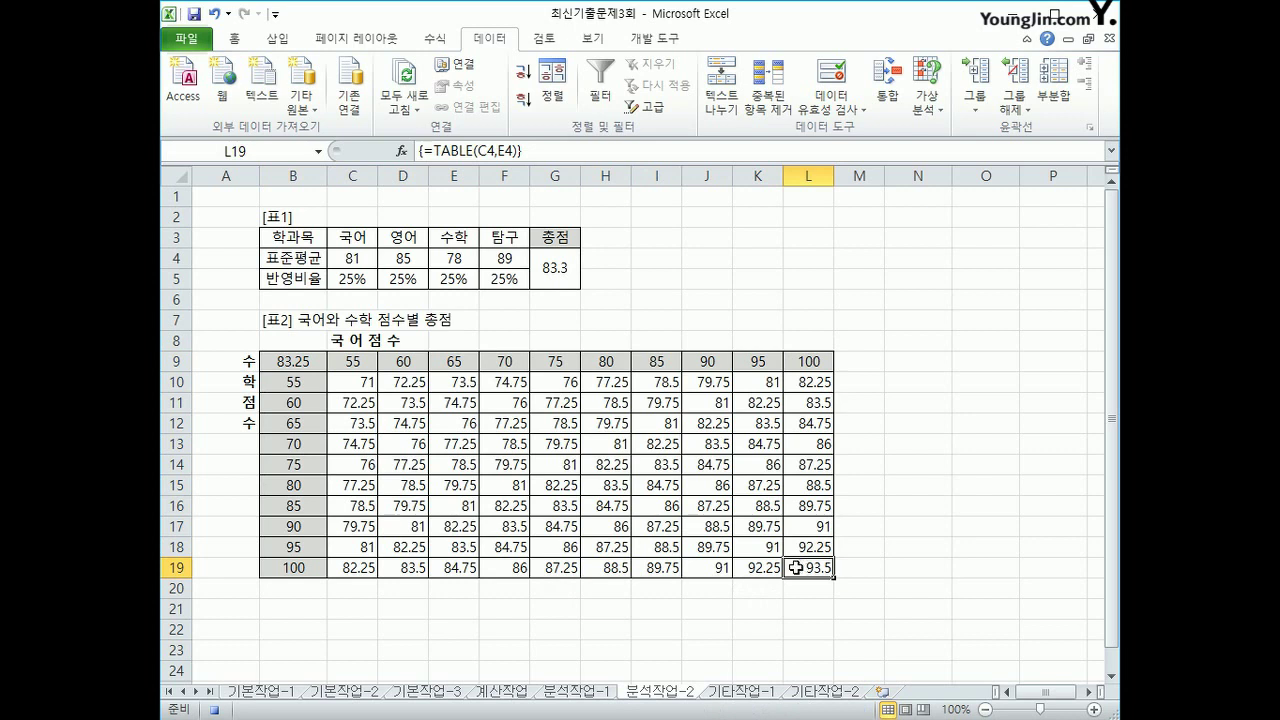
click(664, 46)
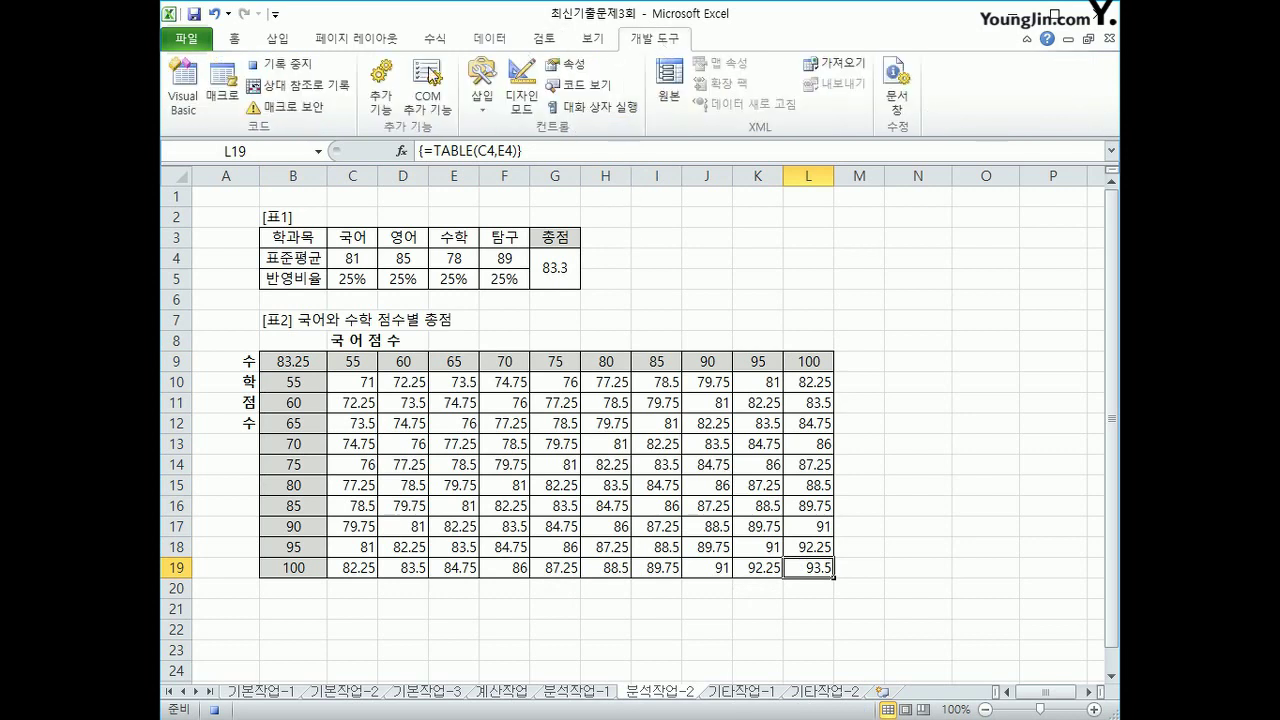
click(316, 75)
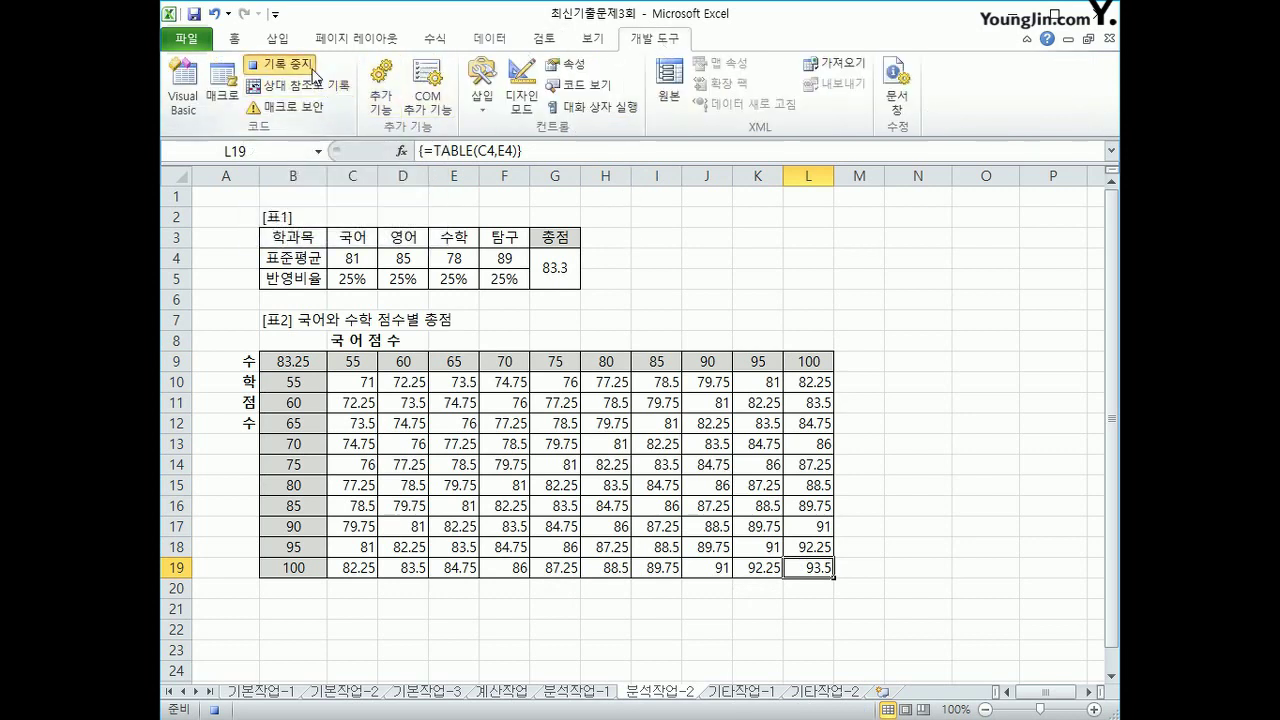
click(940, 505)
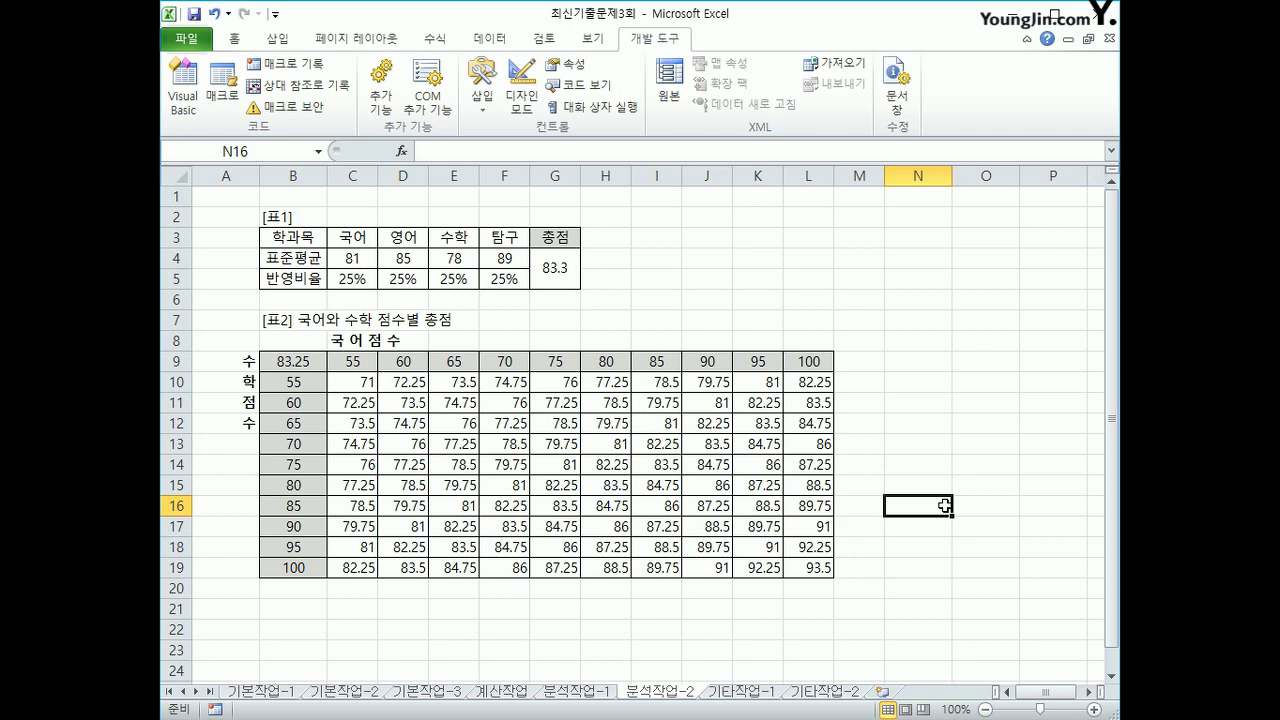
Step: Draw a bevel (빗면) basic shape over I3:K5, about 4.3 cm wide and 1.75 cm high
click(277, 39)
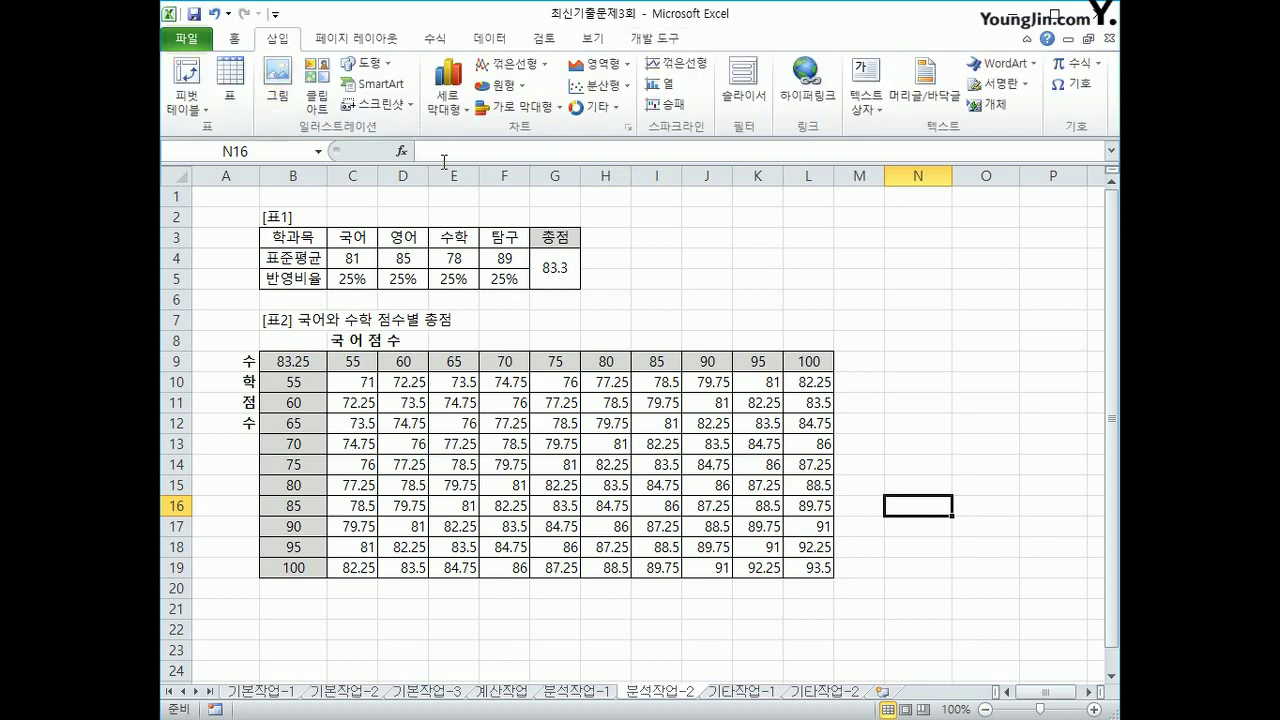
click(370, 64)
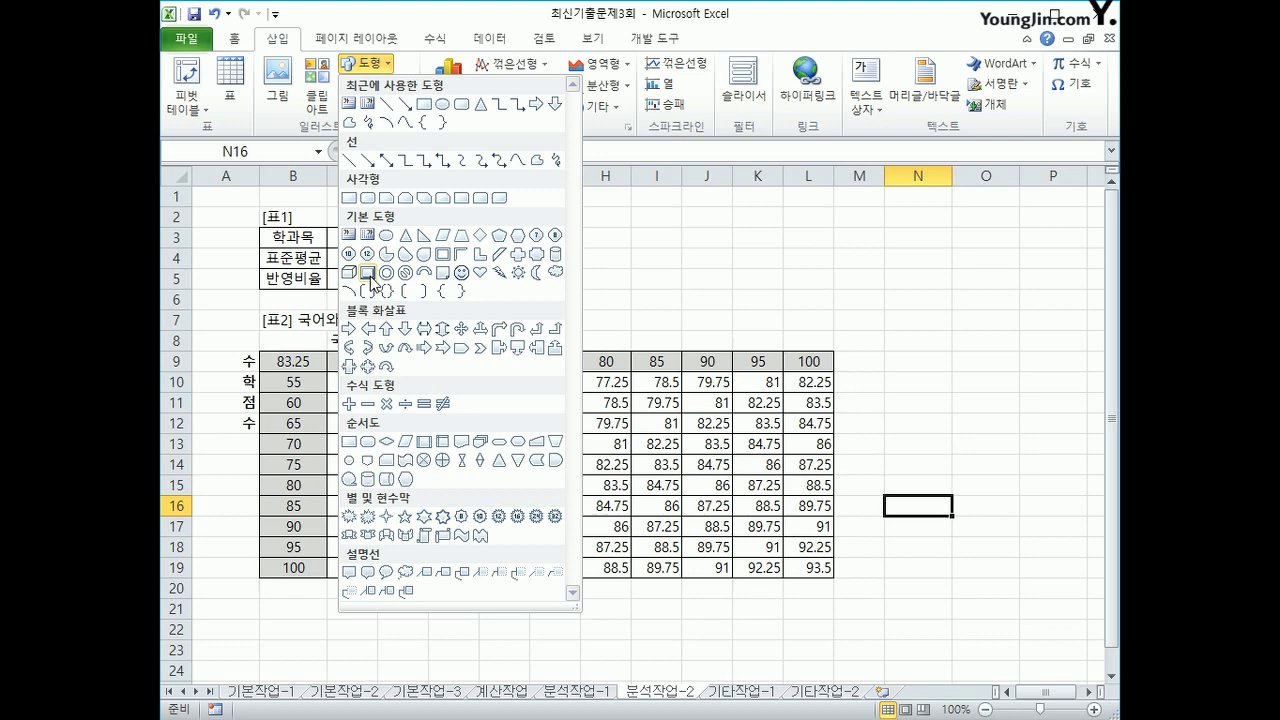
click(369, 276)
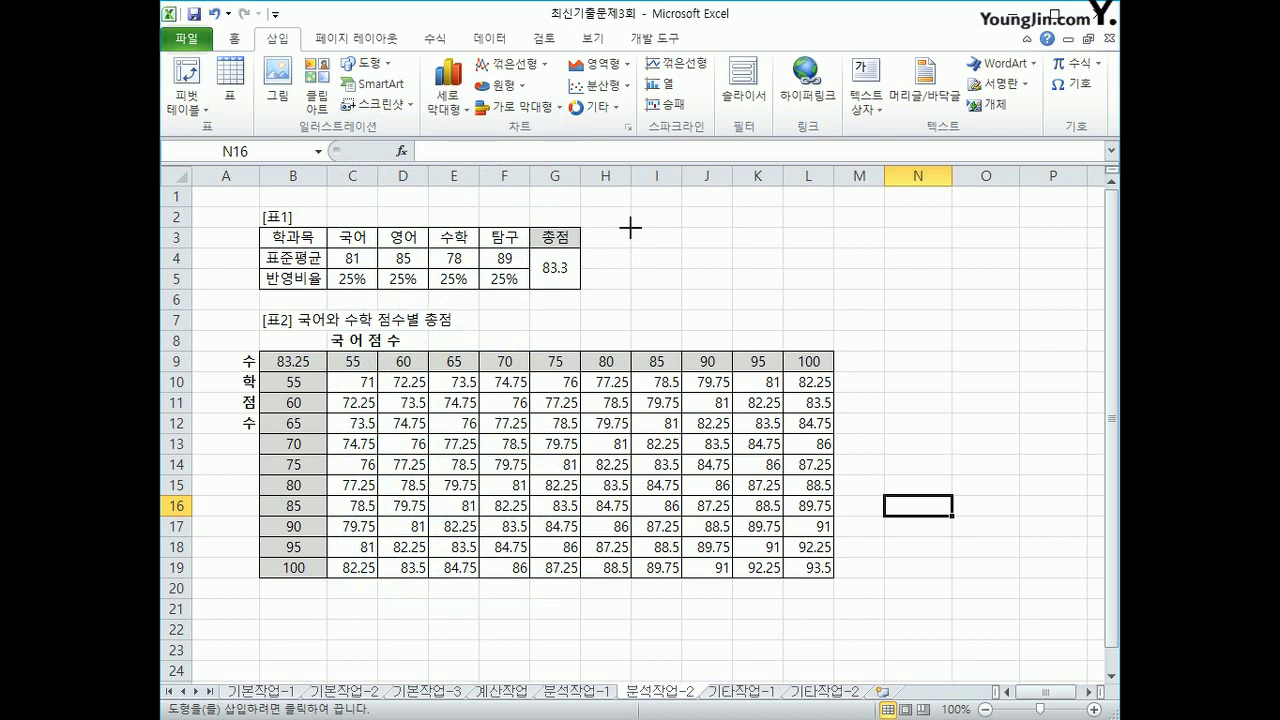
mouse_move(630, 229)
mouse_down()
mouse_move(686, 258)
mouse_move(774, 257)
mouse_move(784, 290)
mouse_up()
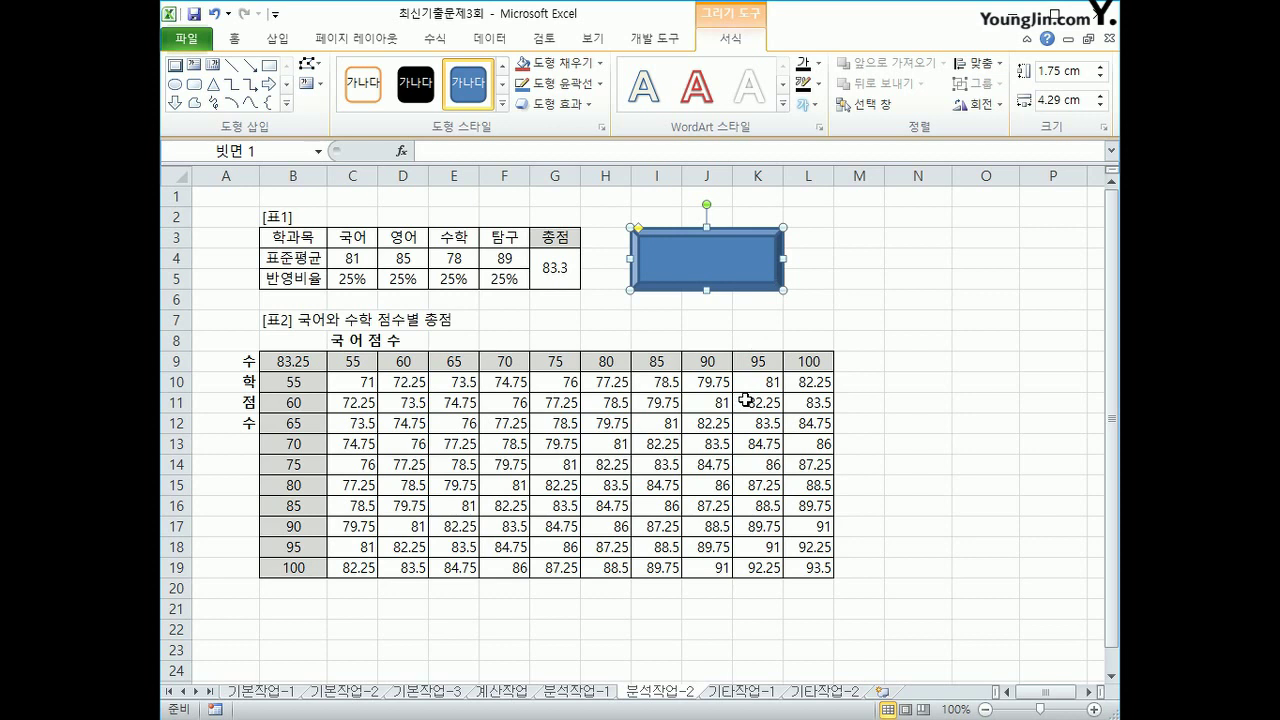
Step: Label the bevel shape with the text 데이터 표 실행
text(dks)
key(BackSpace)
key(BackSpace)
key(BackSpace)
text(데이터 표 실)
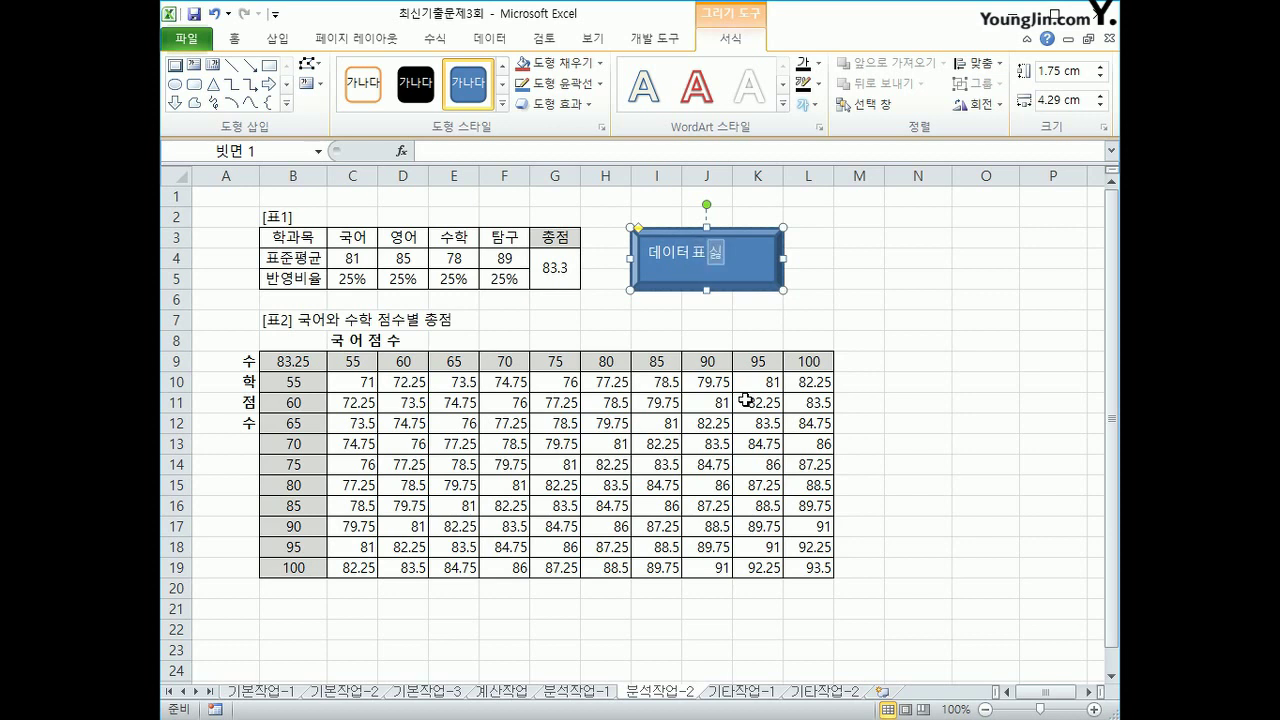
text(행)
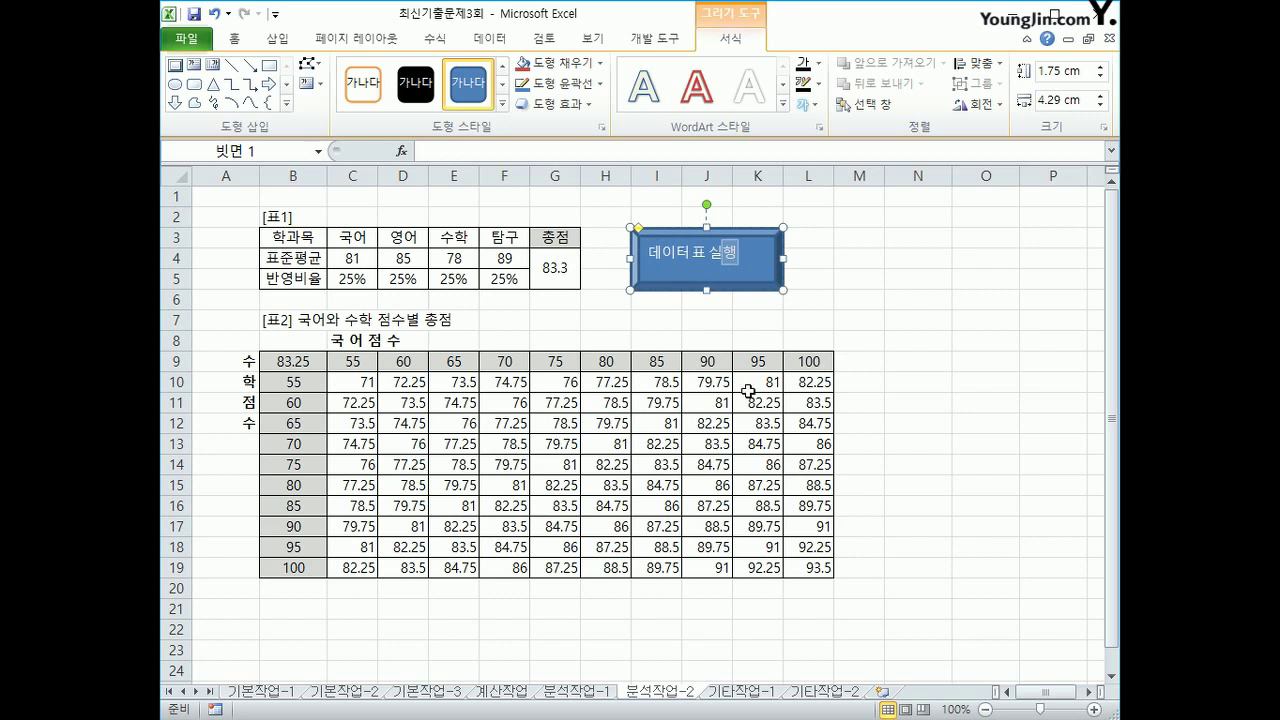
click(767, 247)
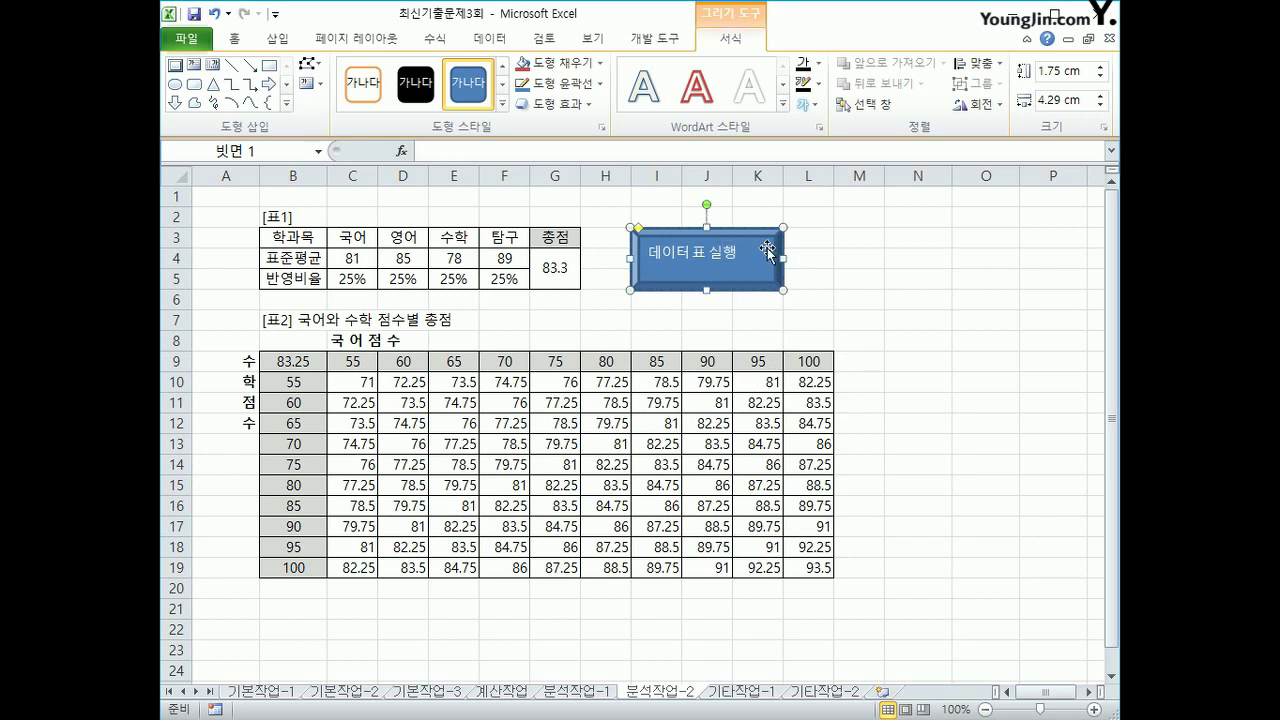
Step: Center the bevel shape's text both vertically and horizontally
click(249, 37)
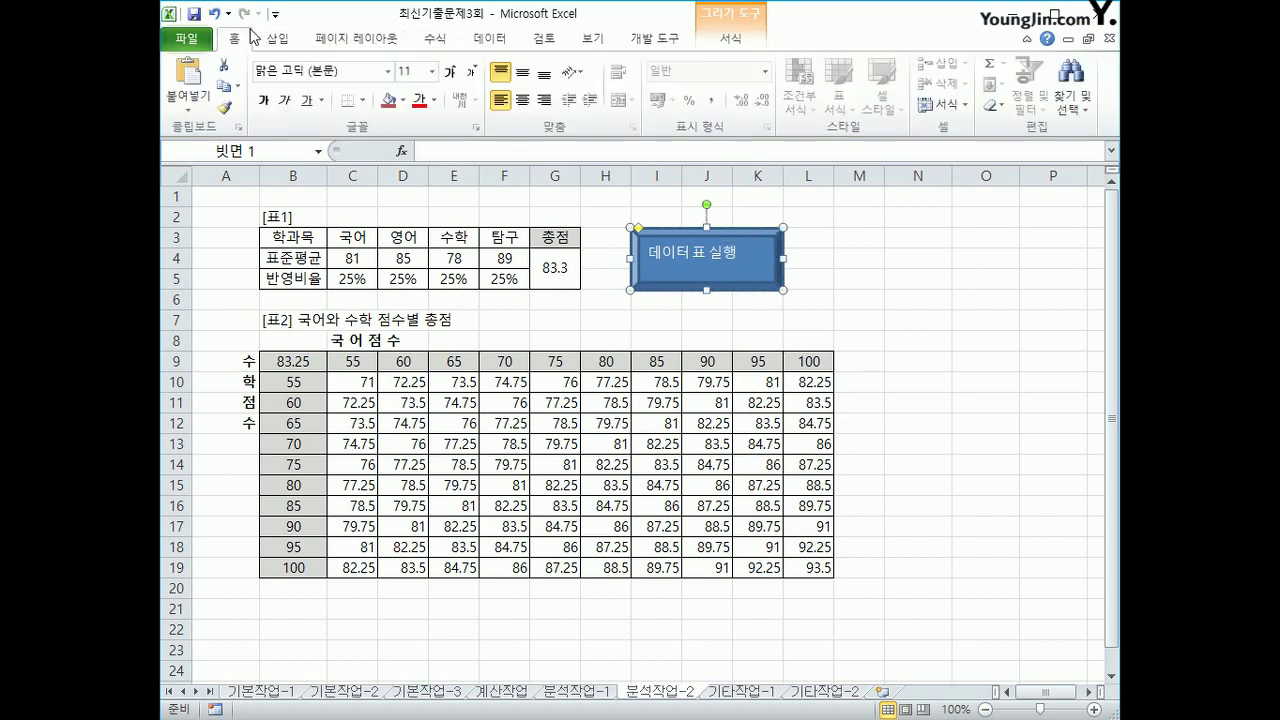
click(523, 72)
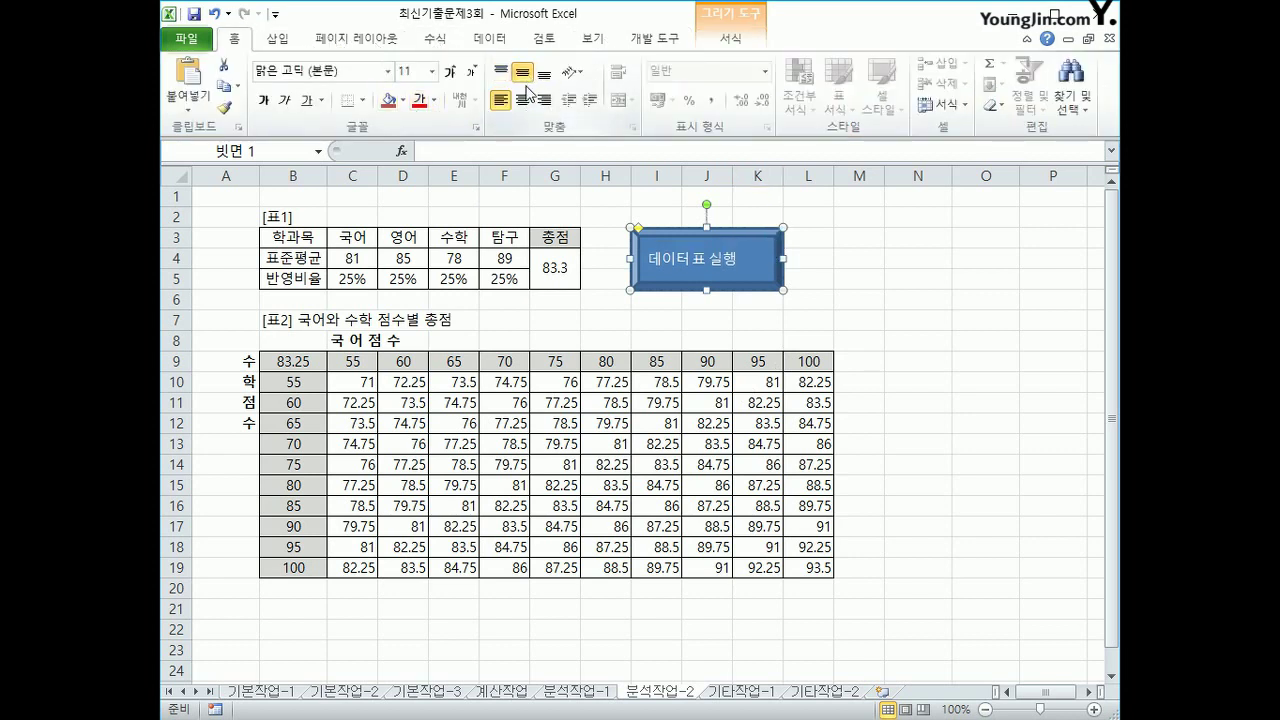
click(523, 100)
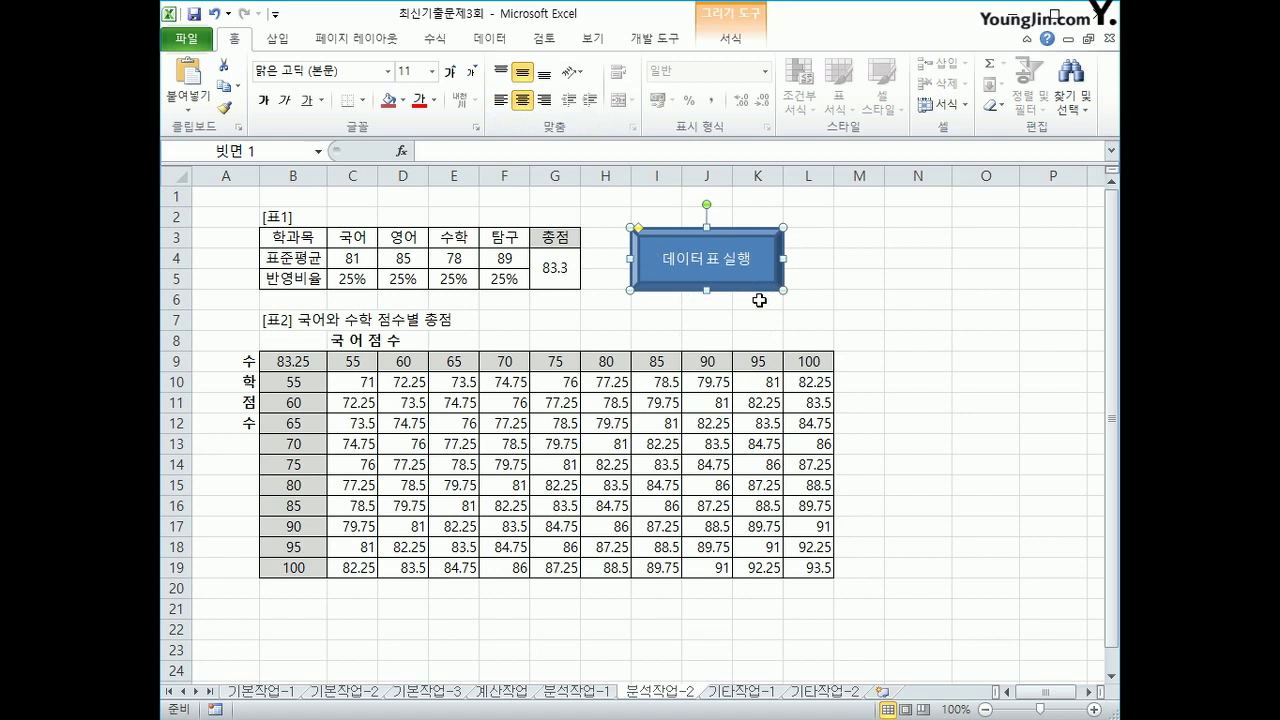
Step: Assign the 데이터표 macro to the bevel shape and deselect the shape
right_click(762, 249)
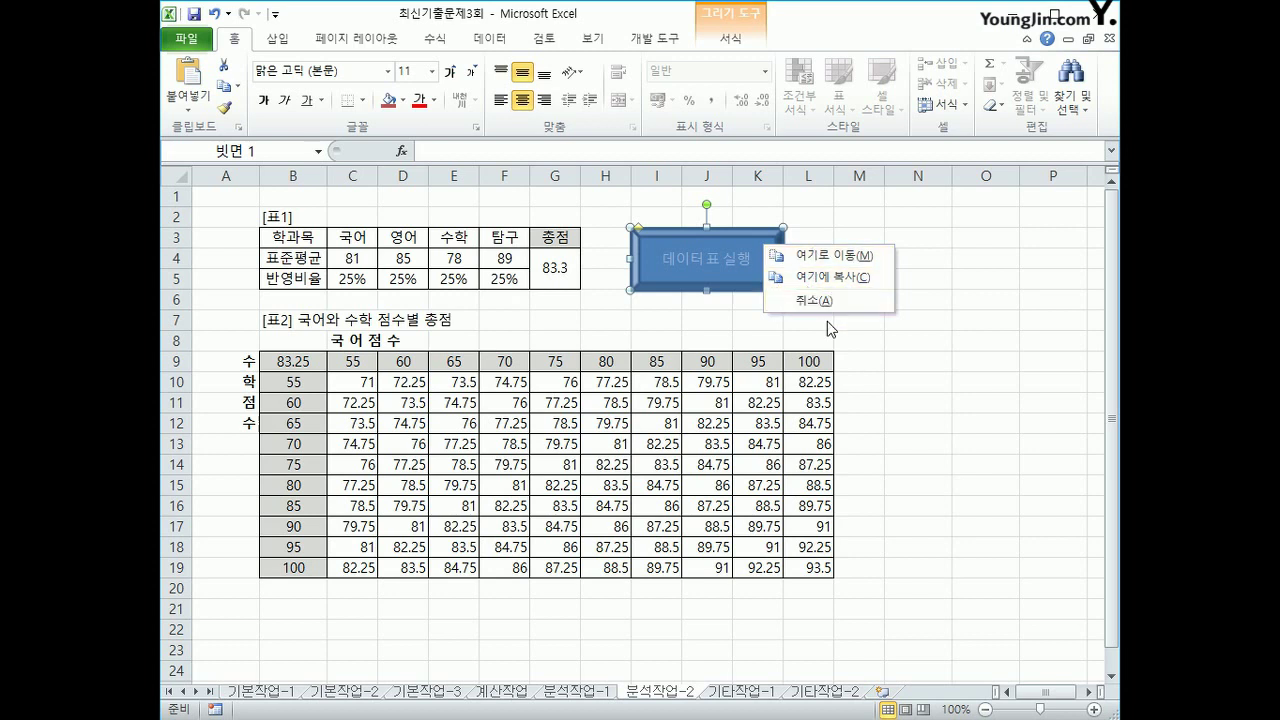
click(750, 222)
click(743, 235)
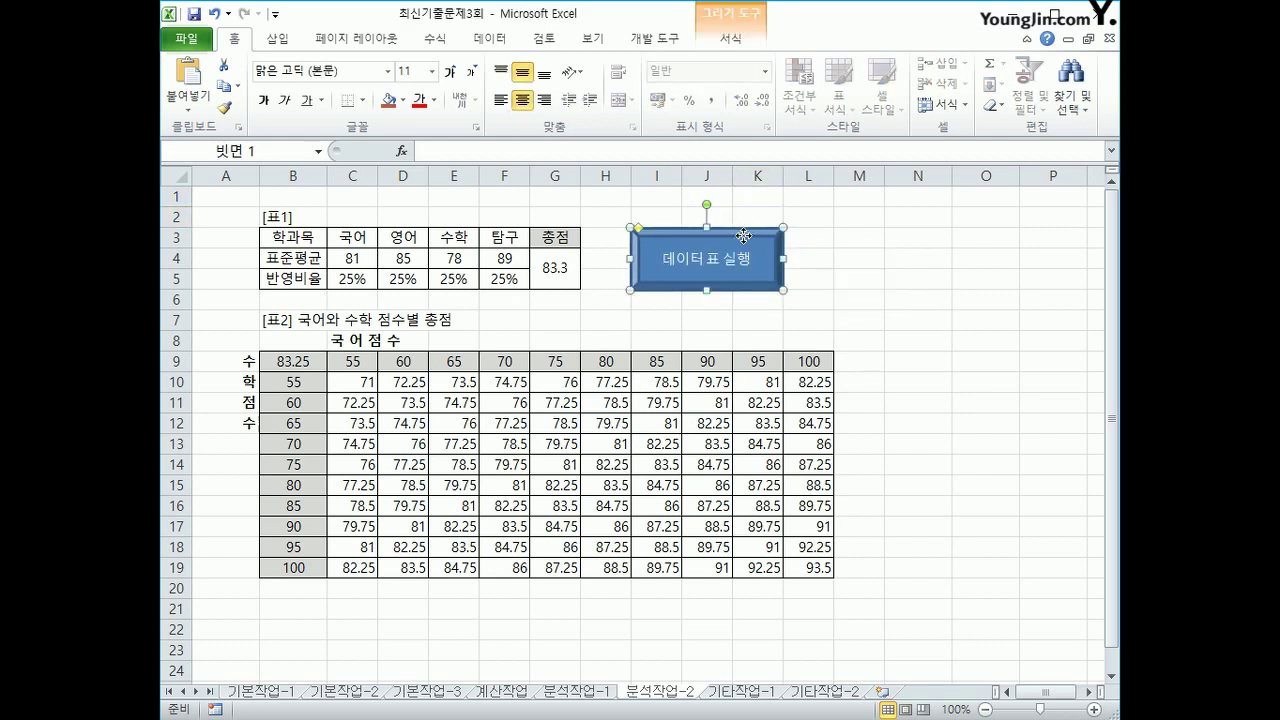
right_click(743, 235)
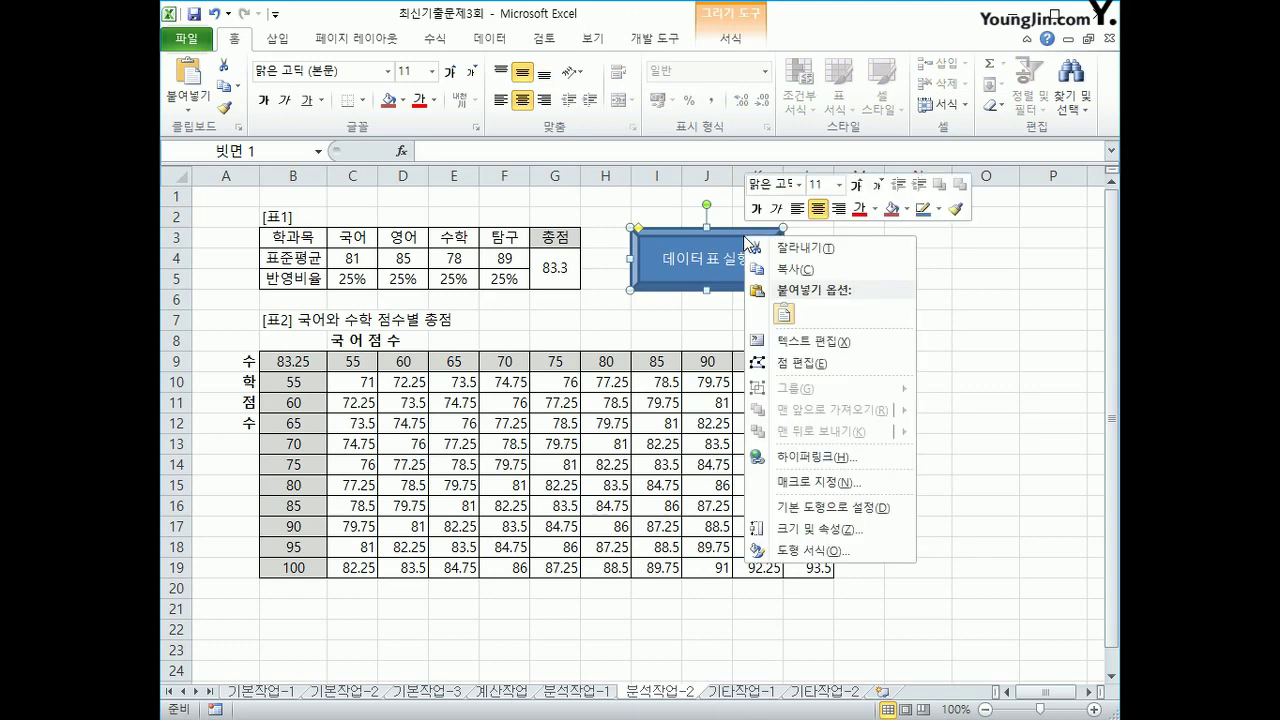
click(800, 483)
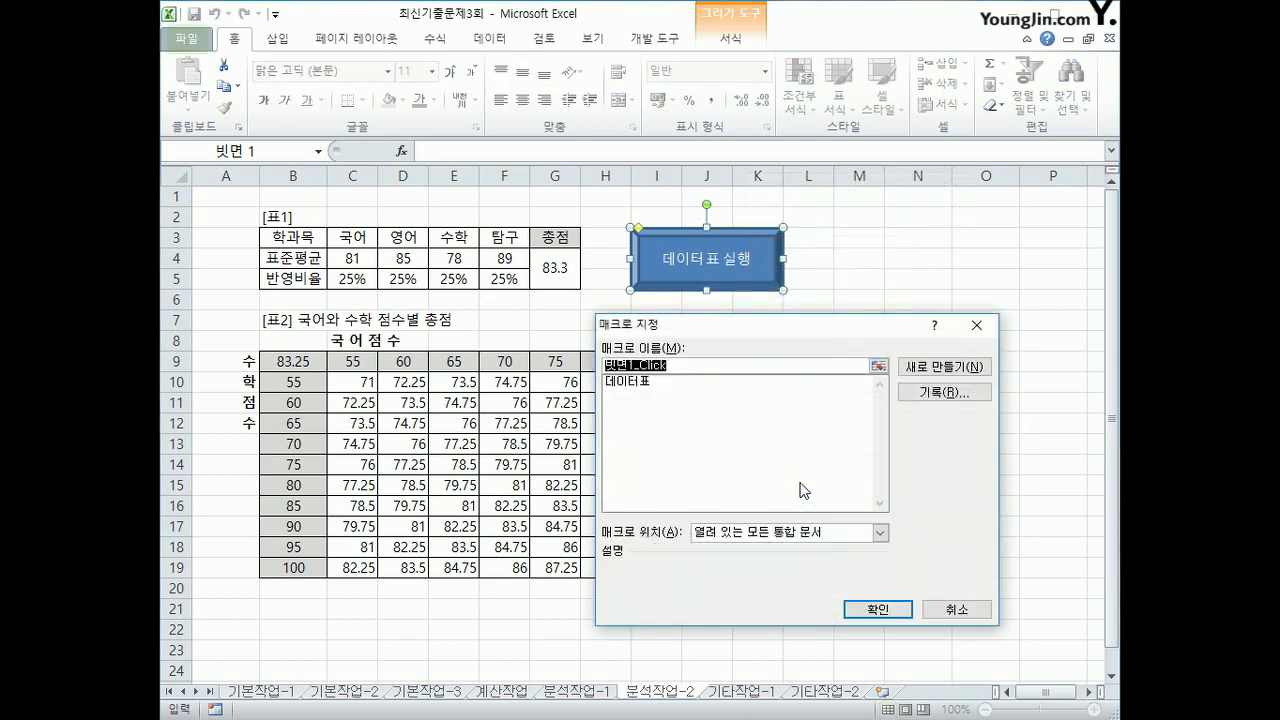
click(665, 382)
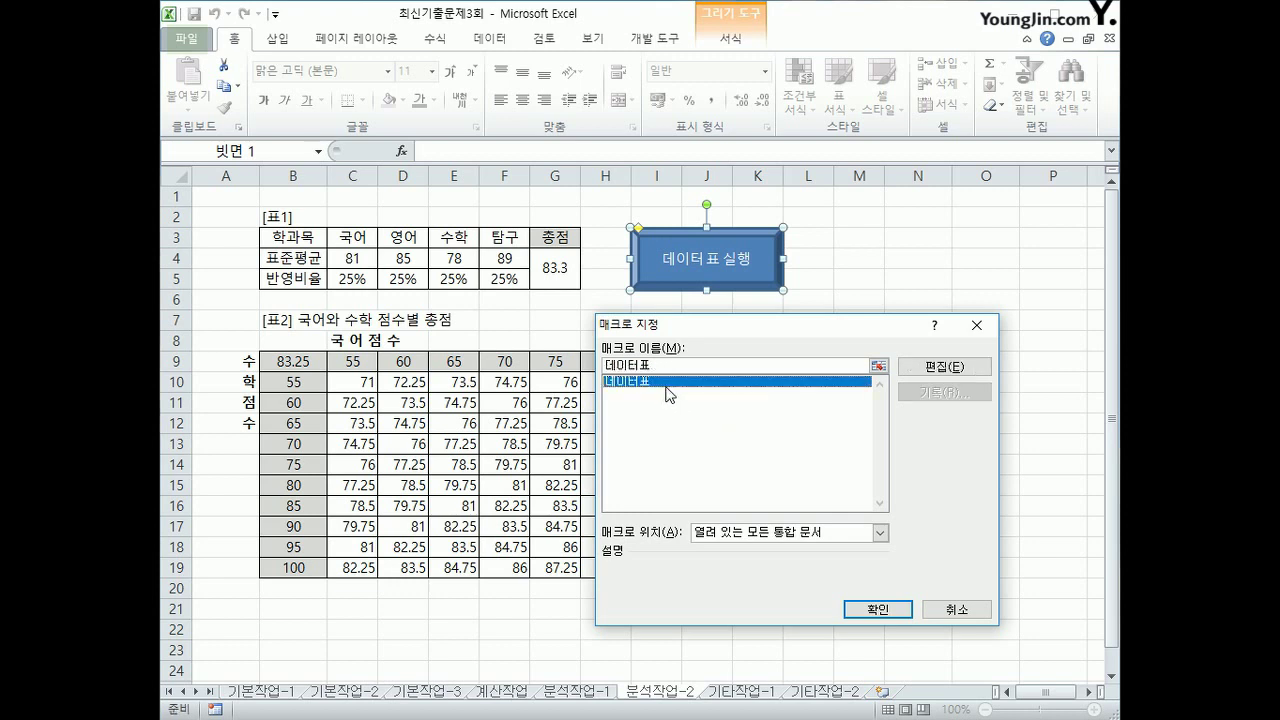
click(878, 610)
click(905, 545)
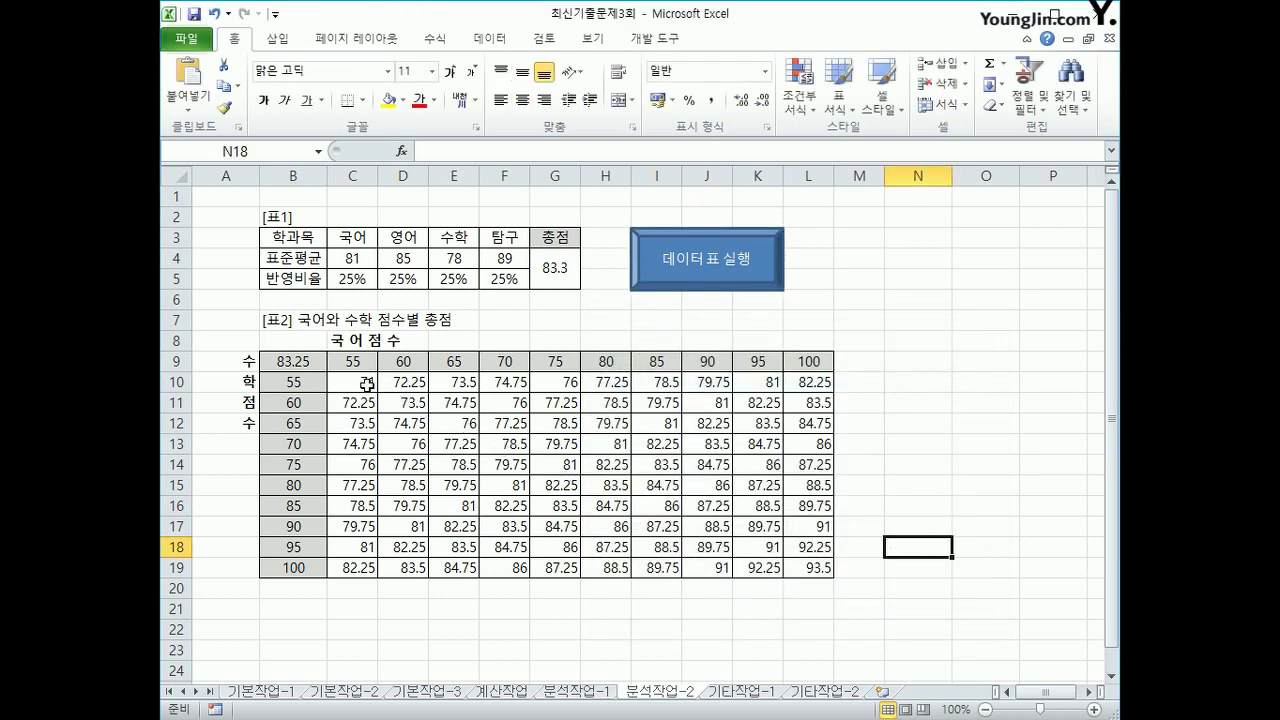
Step: Clear C10:L19 and B9 in [표2], and run the 데이터표 macro from the bevel shape to test it
drag(362, 382, 808, 572)
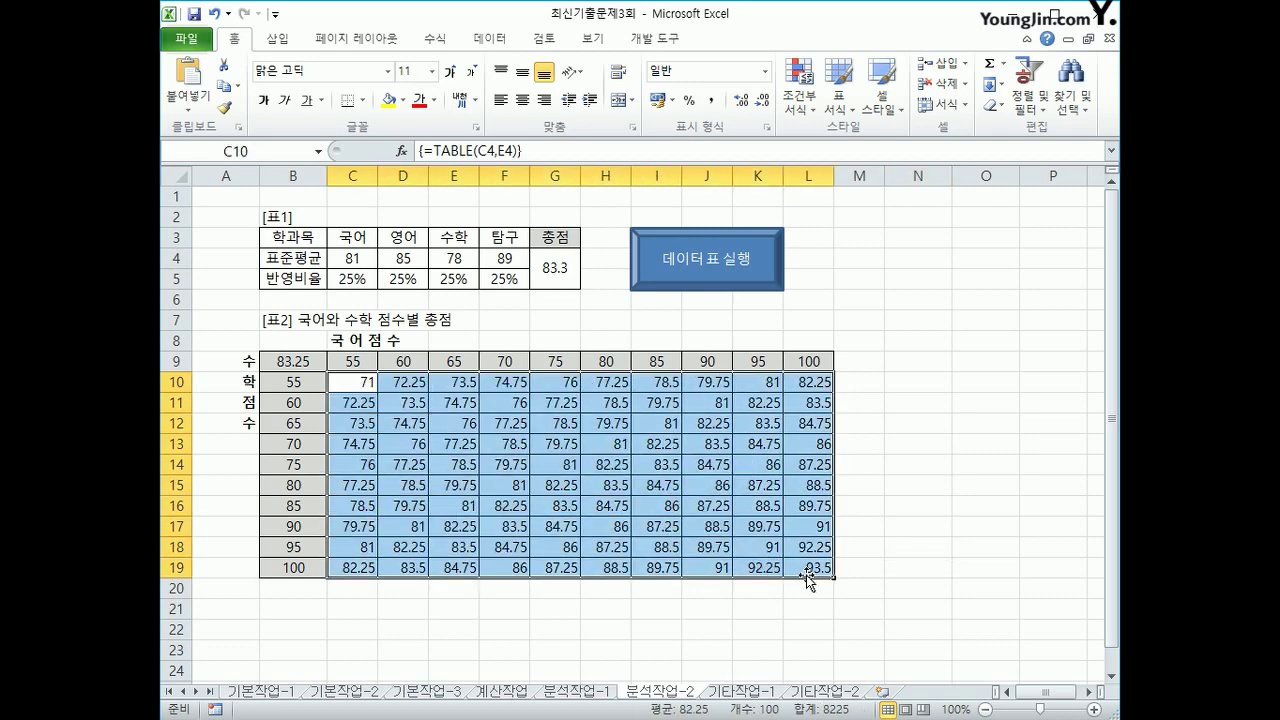
key(Delete)
click(300, 366)
key(Delete)
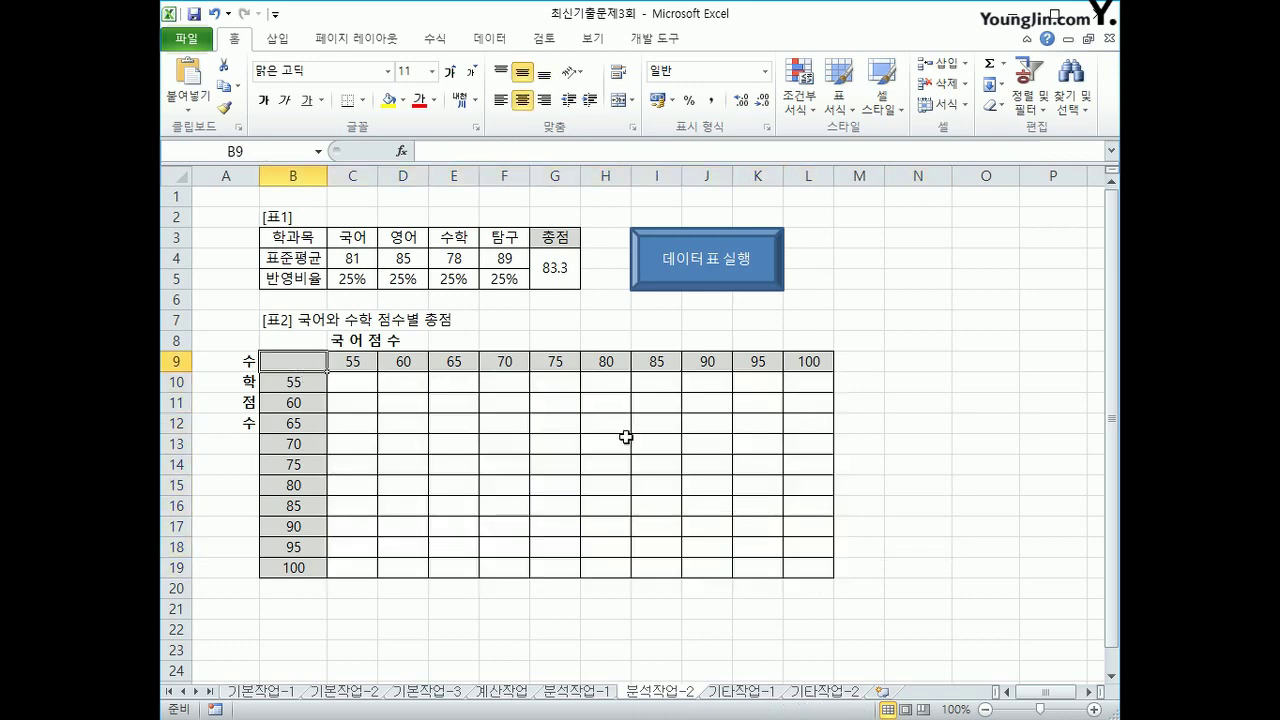
click(968, 590)
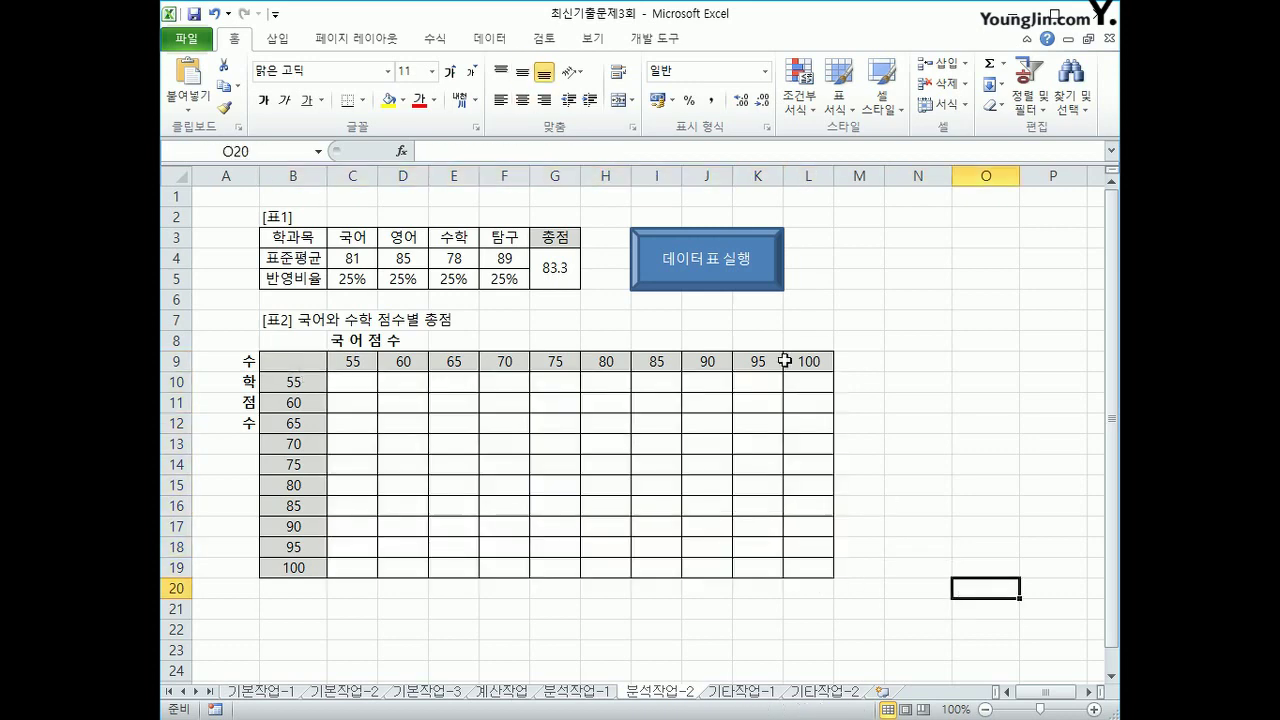
click(717, 284)
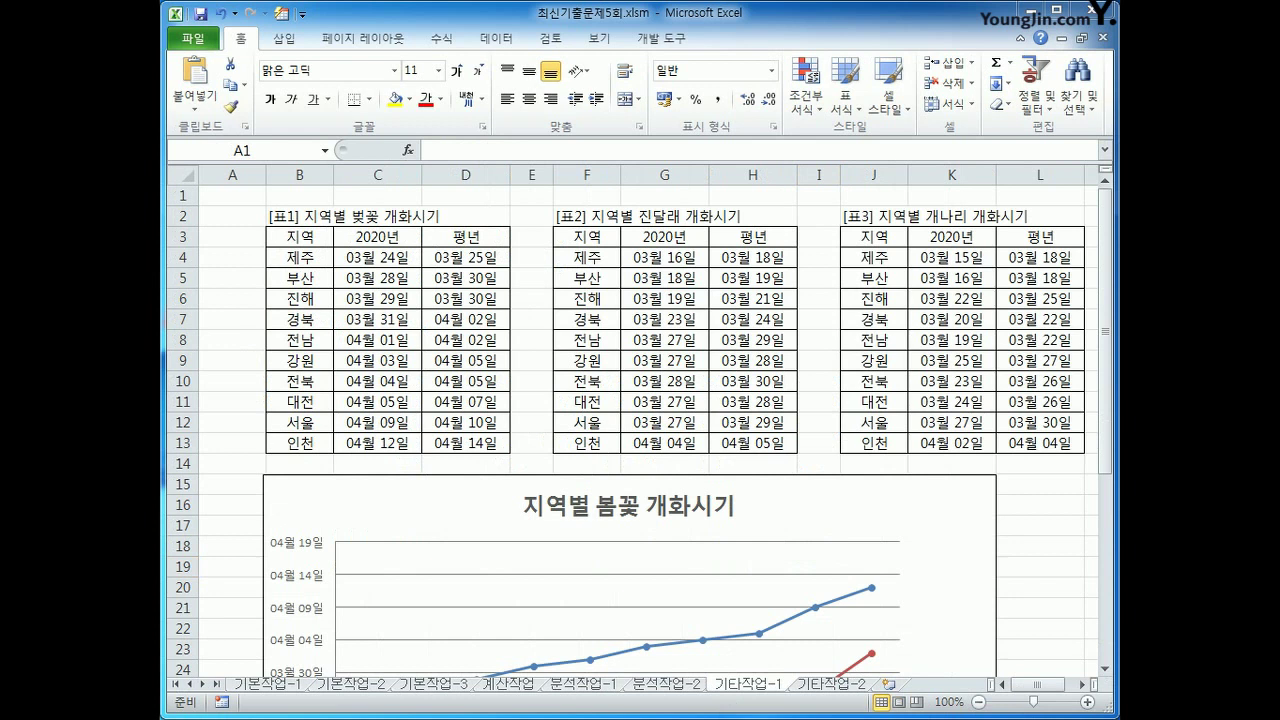
Step: On the 기타작업-1 sheet, add the [표2] 지역 and 2020년 data in F3:G13 to the 지역별 봄꽃 개화시기 chart by copying and pasting
click(232, 195)
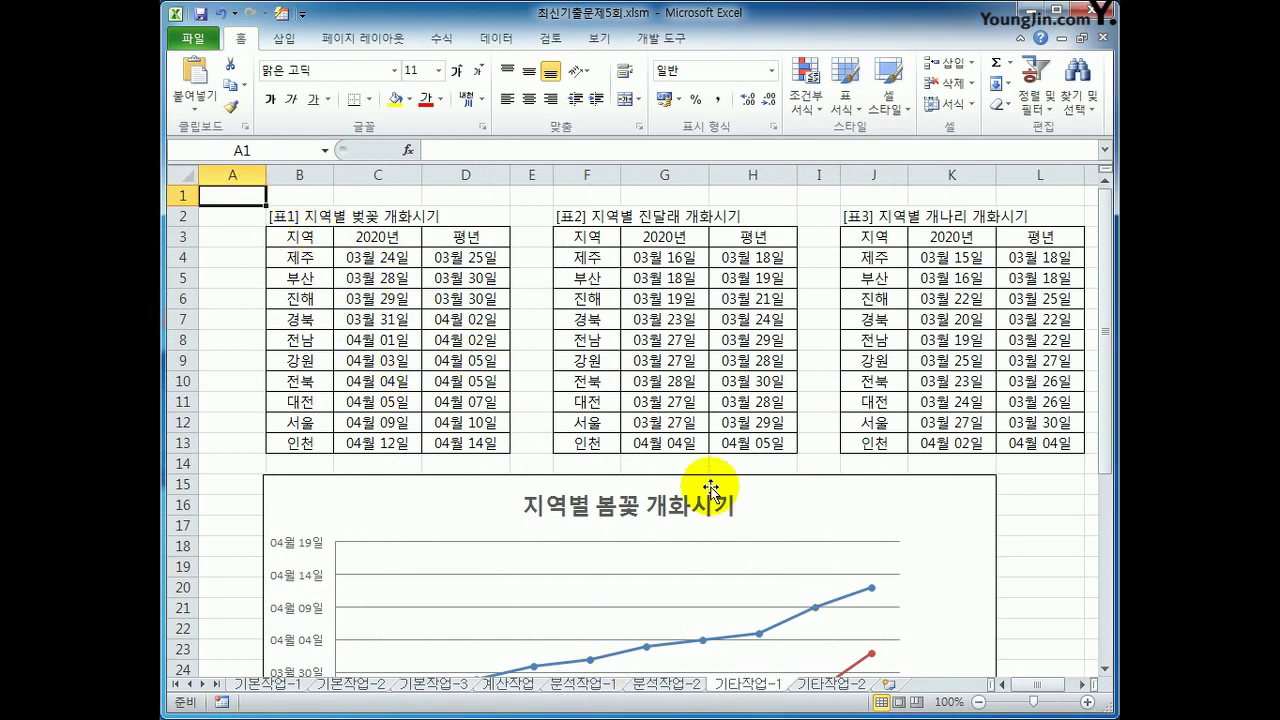
click(894, 517)
scroll(900, 516, down, 4)
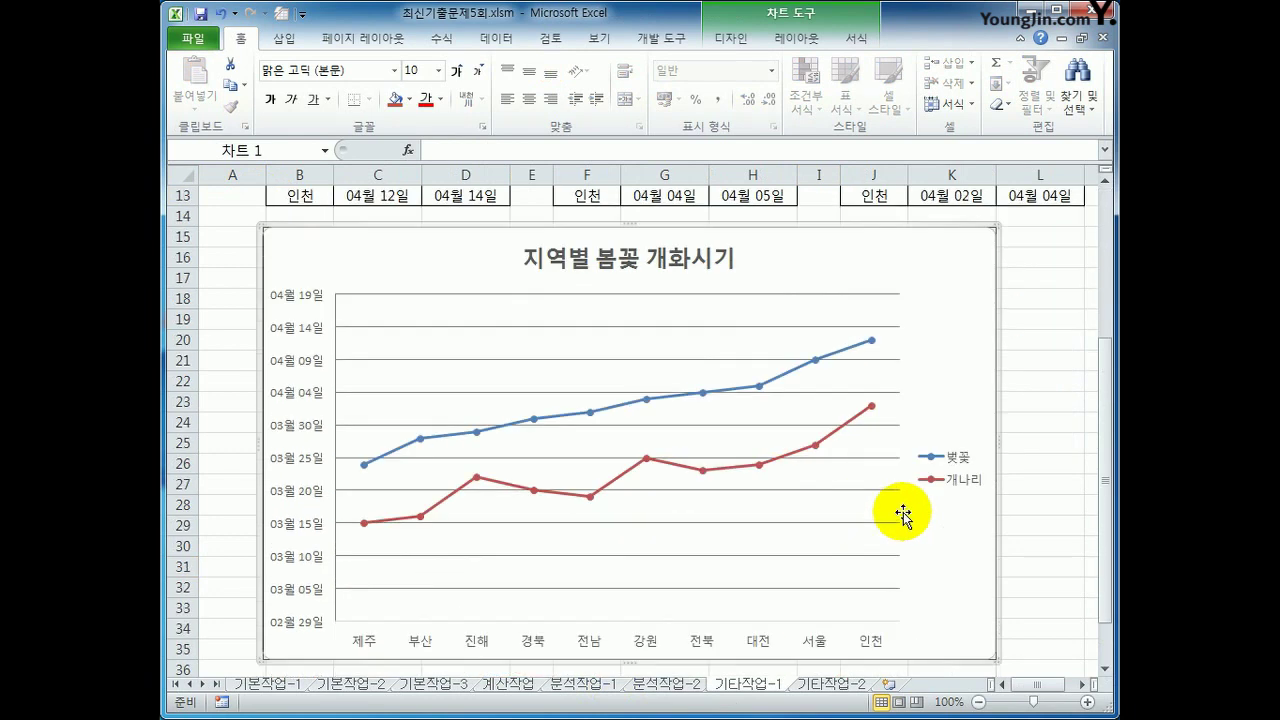
scroll(902, 515, up, 4)
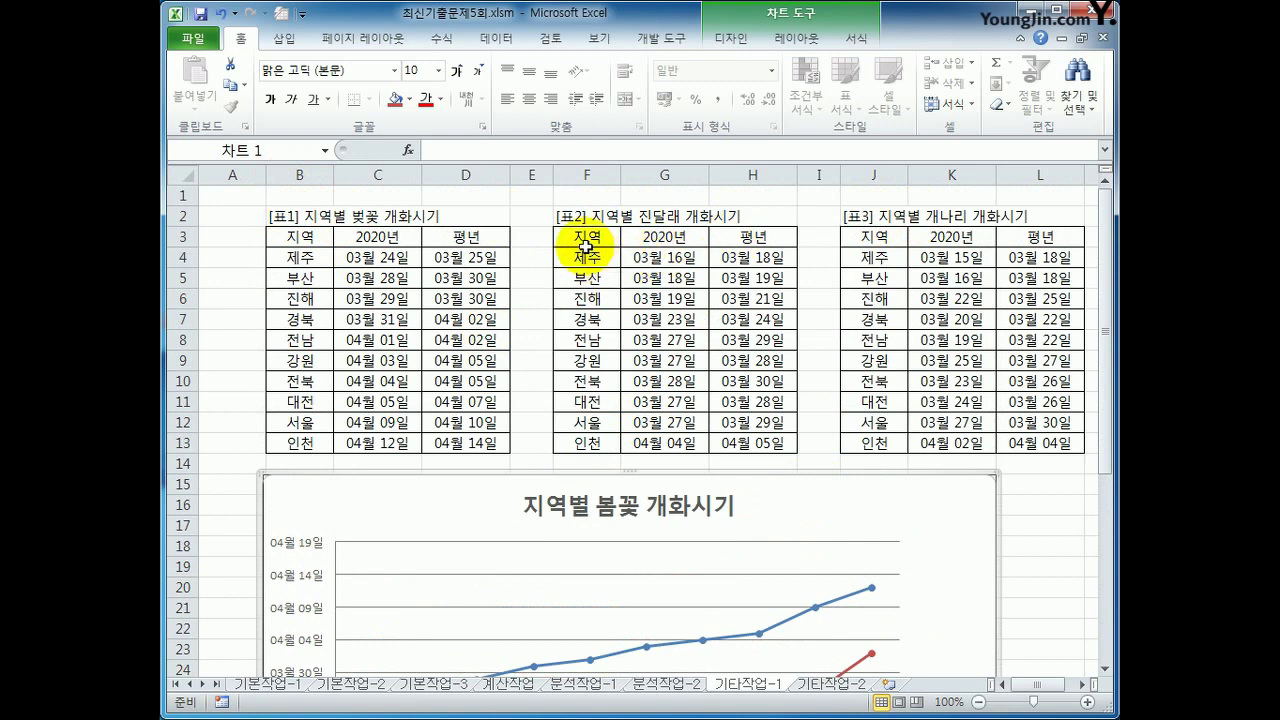
drag(580, 240, 660, 440)
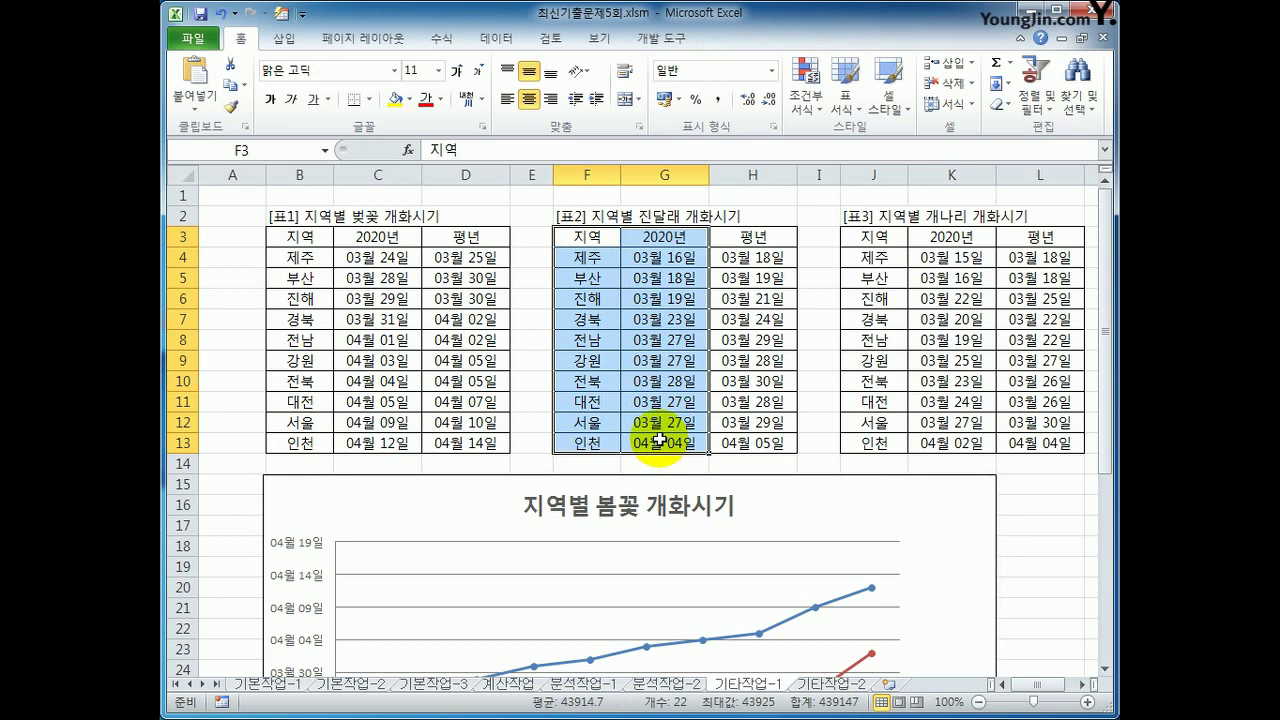
key(ctrl+c)
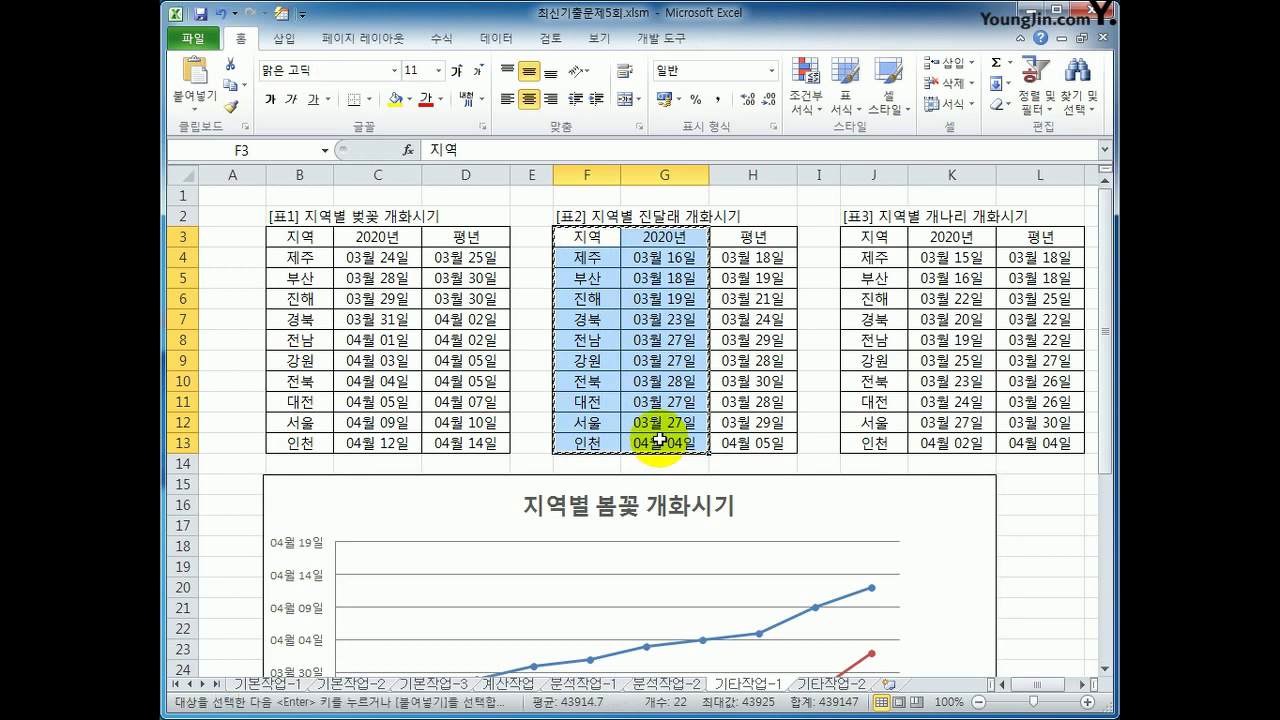
click(908, 506)
scroll(886, 517, down, 3)
scroll(897, 502, down, 2)
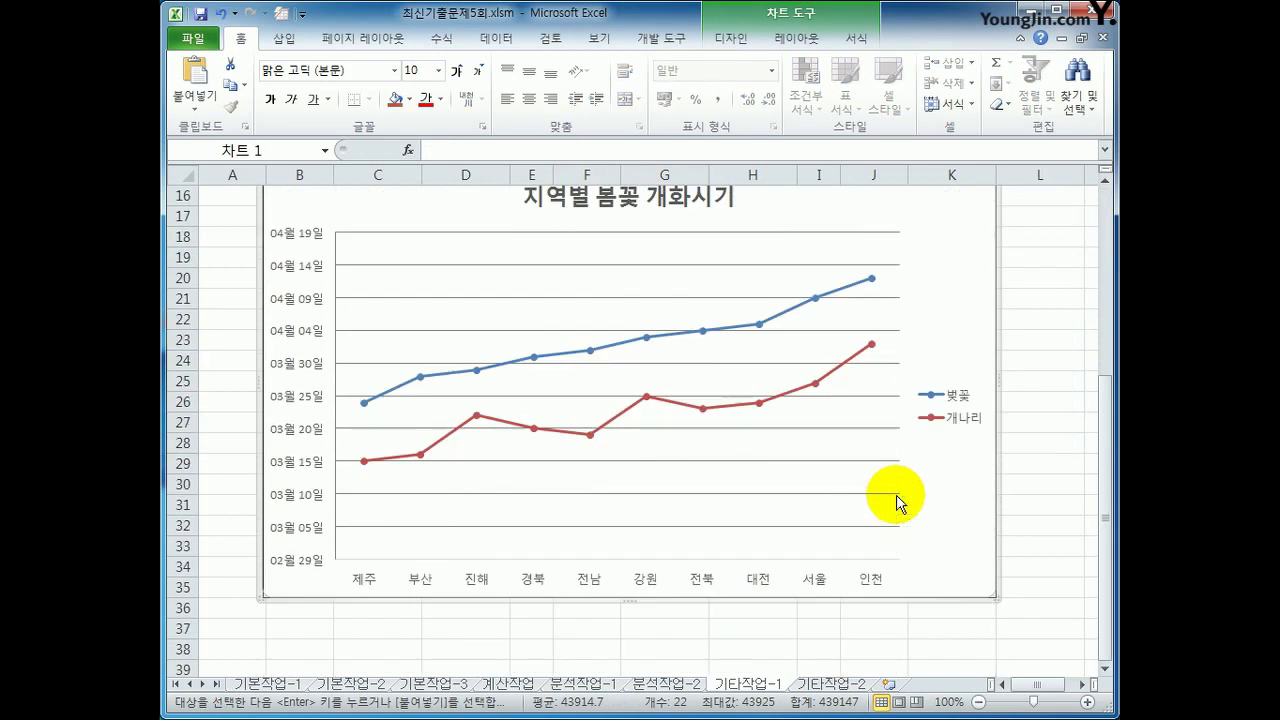
key(ctrl+v)
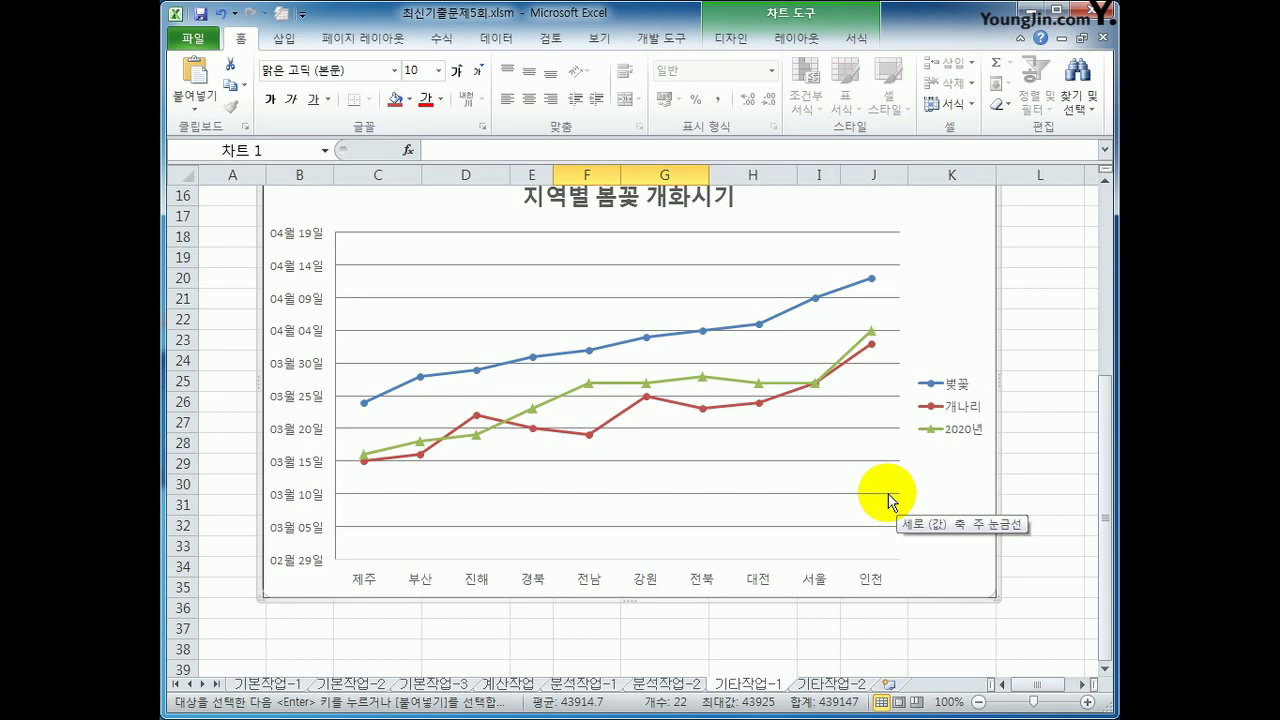
click(952, 430)
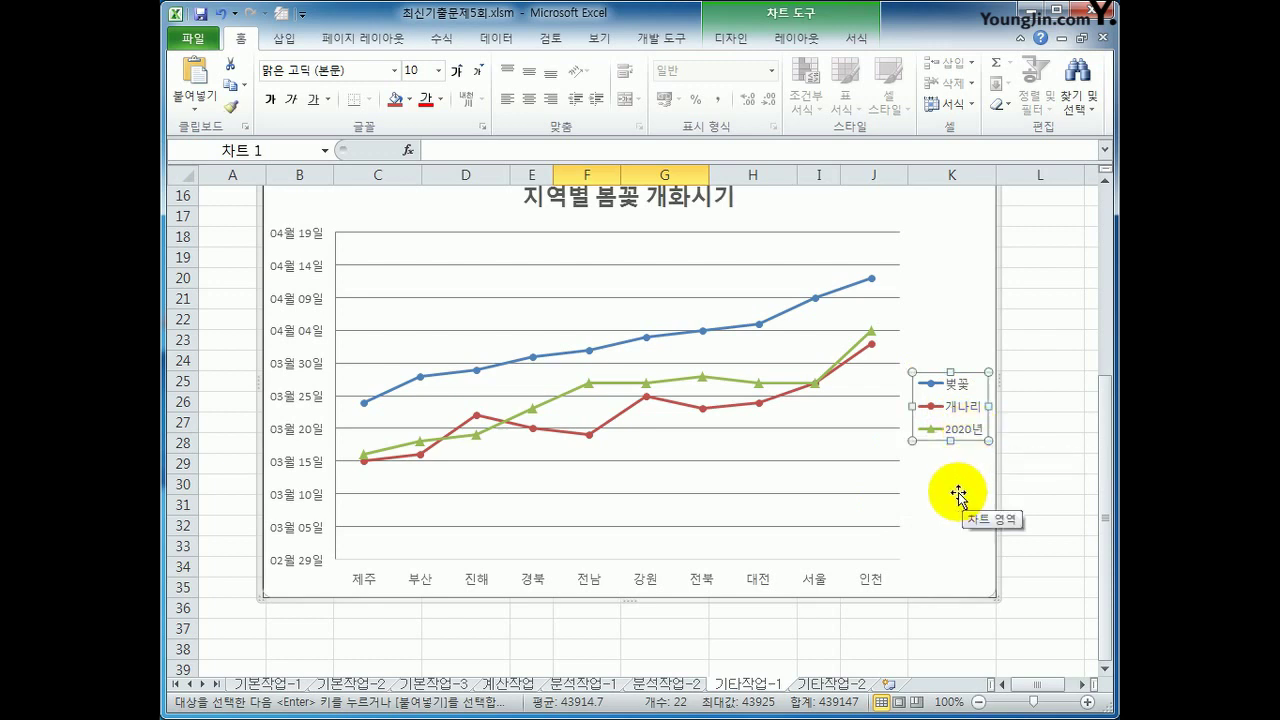
drag(958, 494, 922, 268)
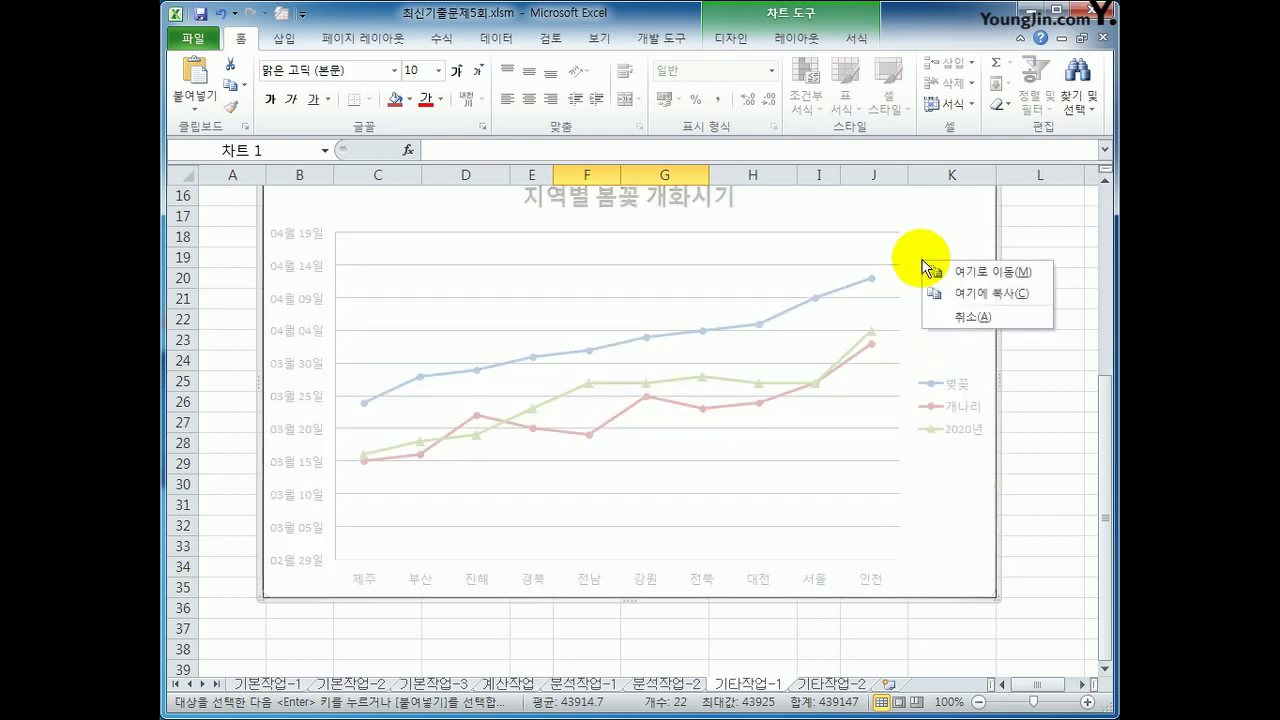
key(Escape)
Step: Rename the chart's 2020년 series as 진달래 in the chart's source data
right_click(940, 230)
click(971, 408)
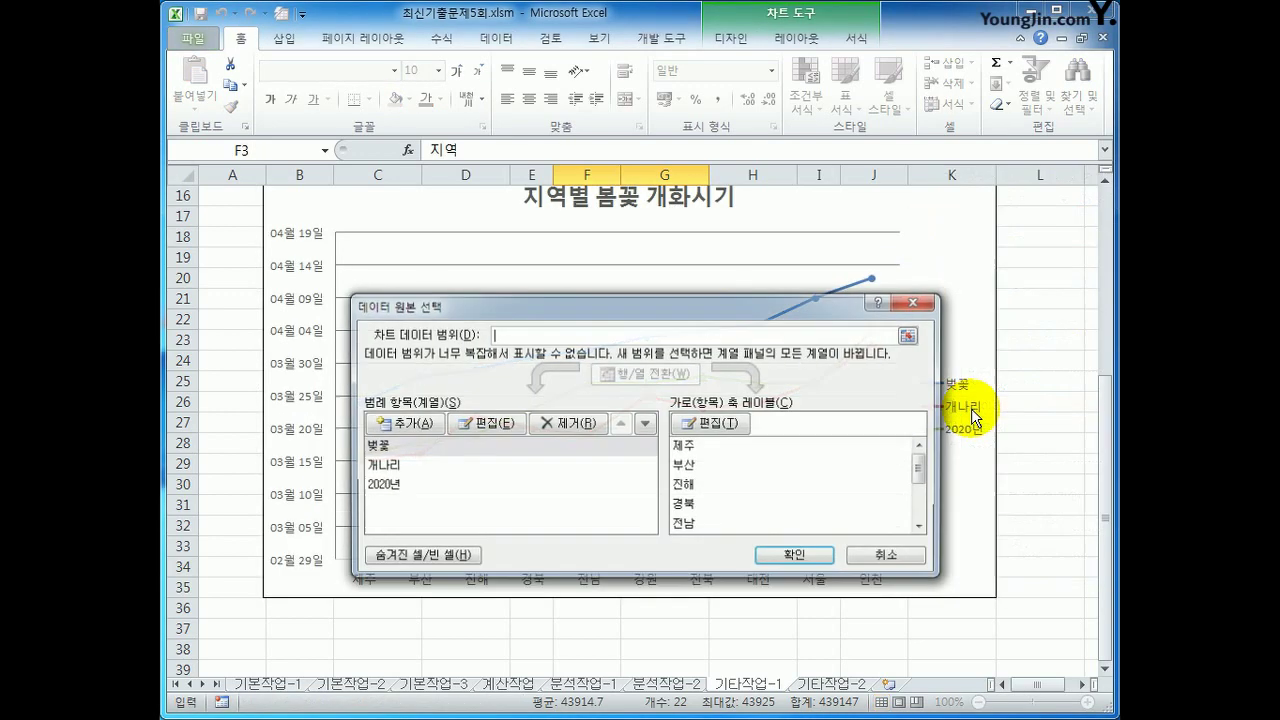
click(405, 487)
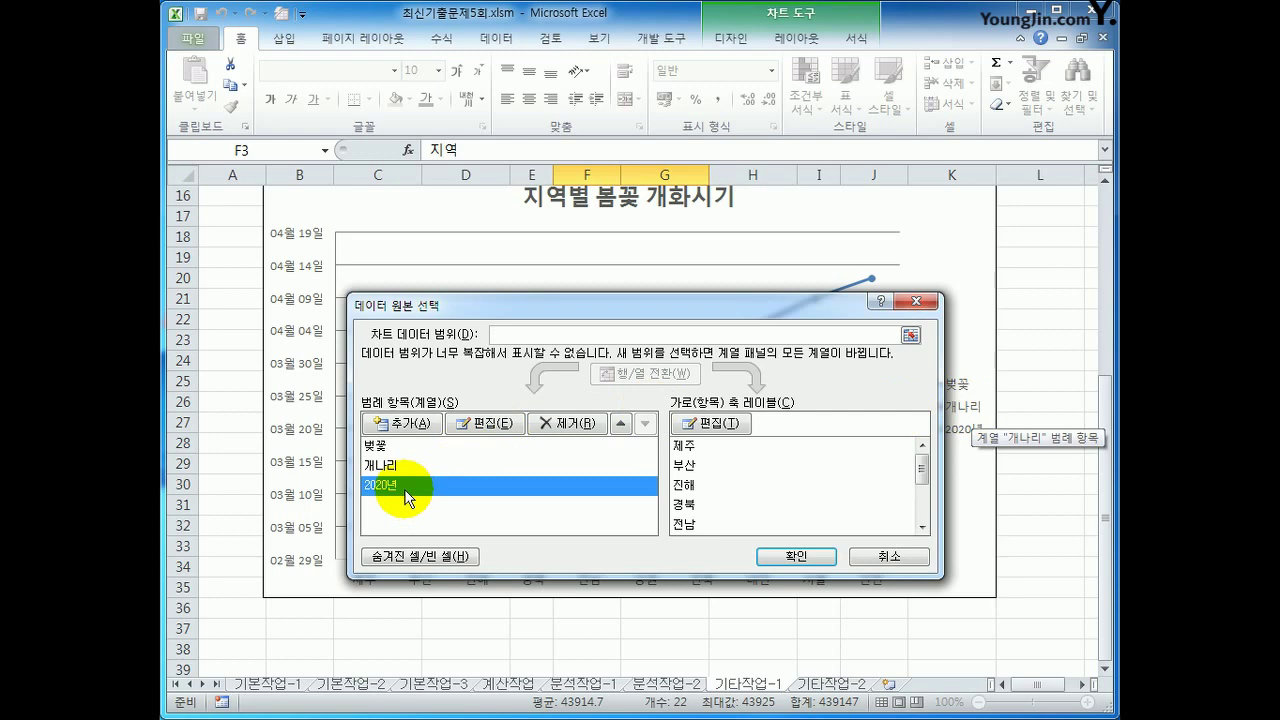
click(484, 426)
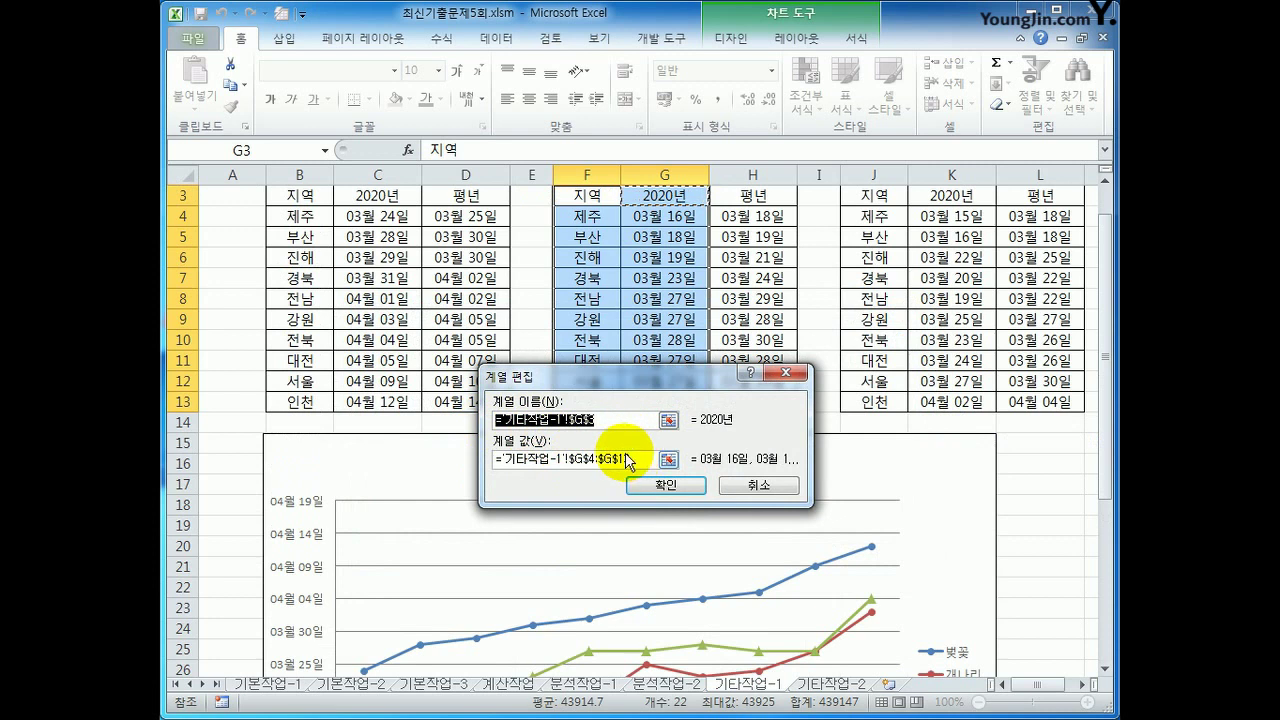
text(진범)
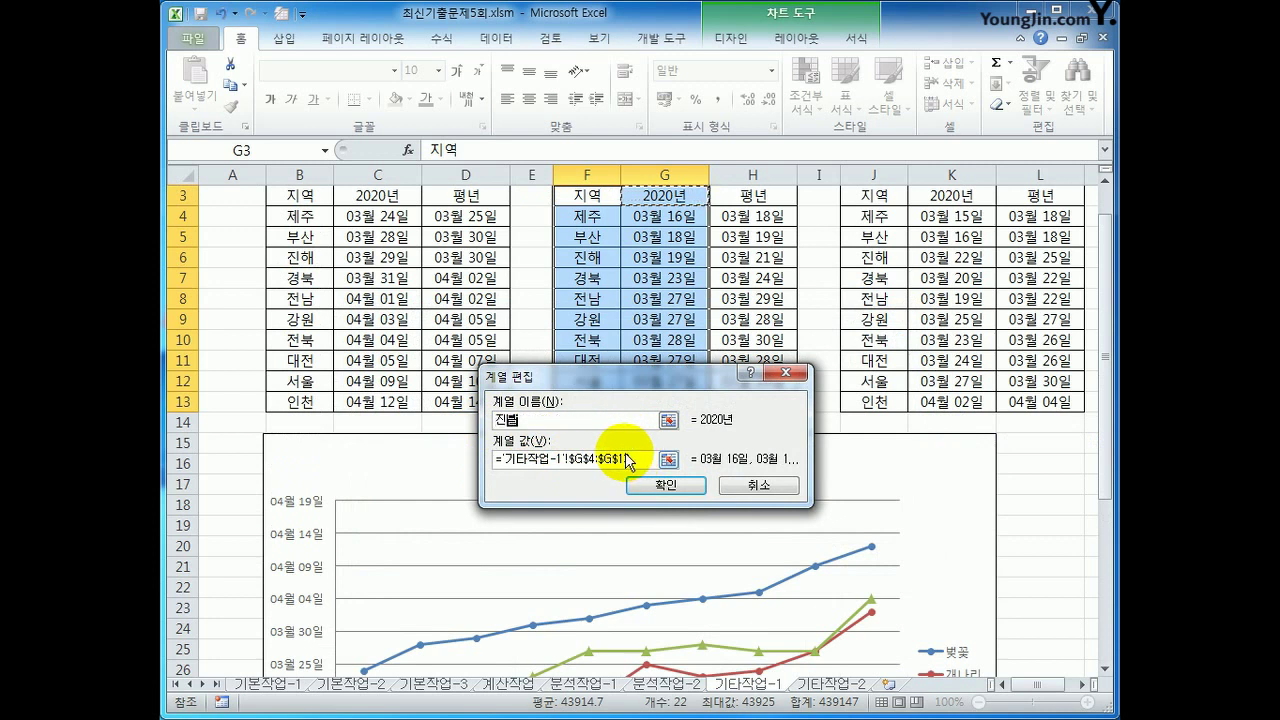
text(래)
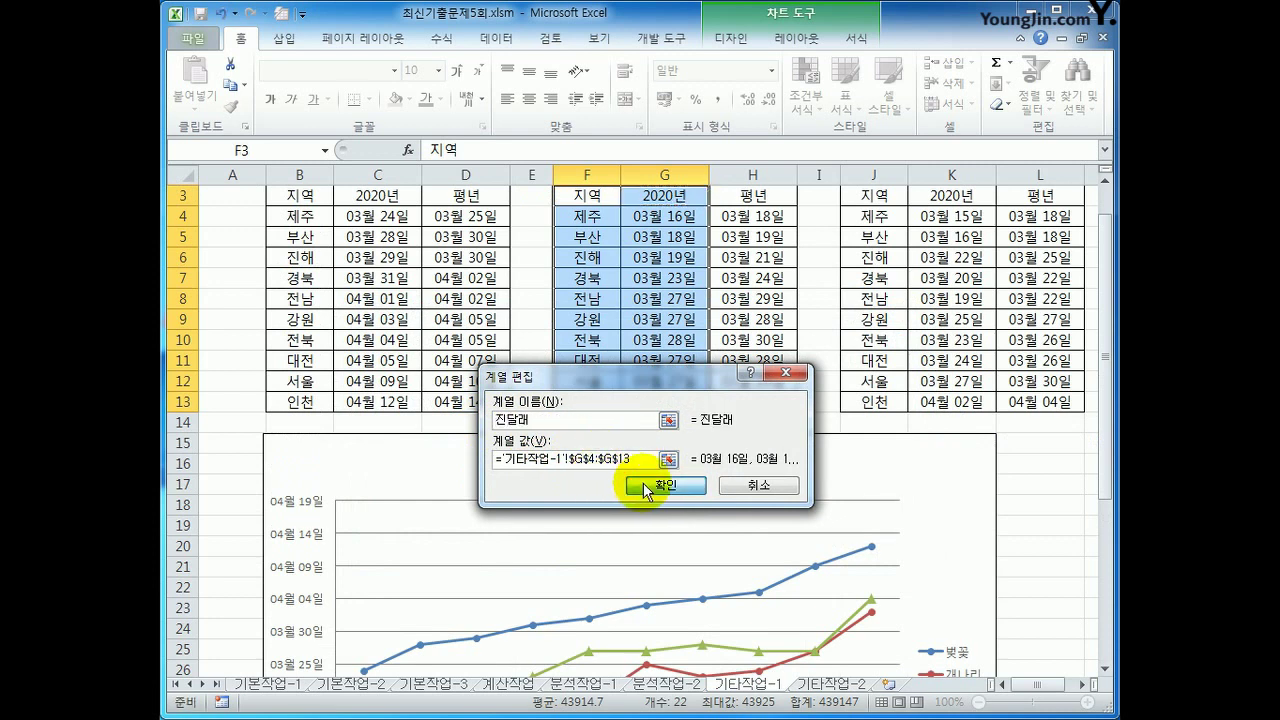
click(645, 487)
click(797, 558)
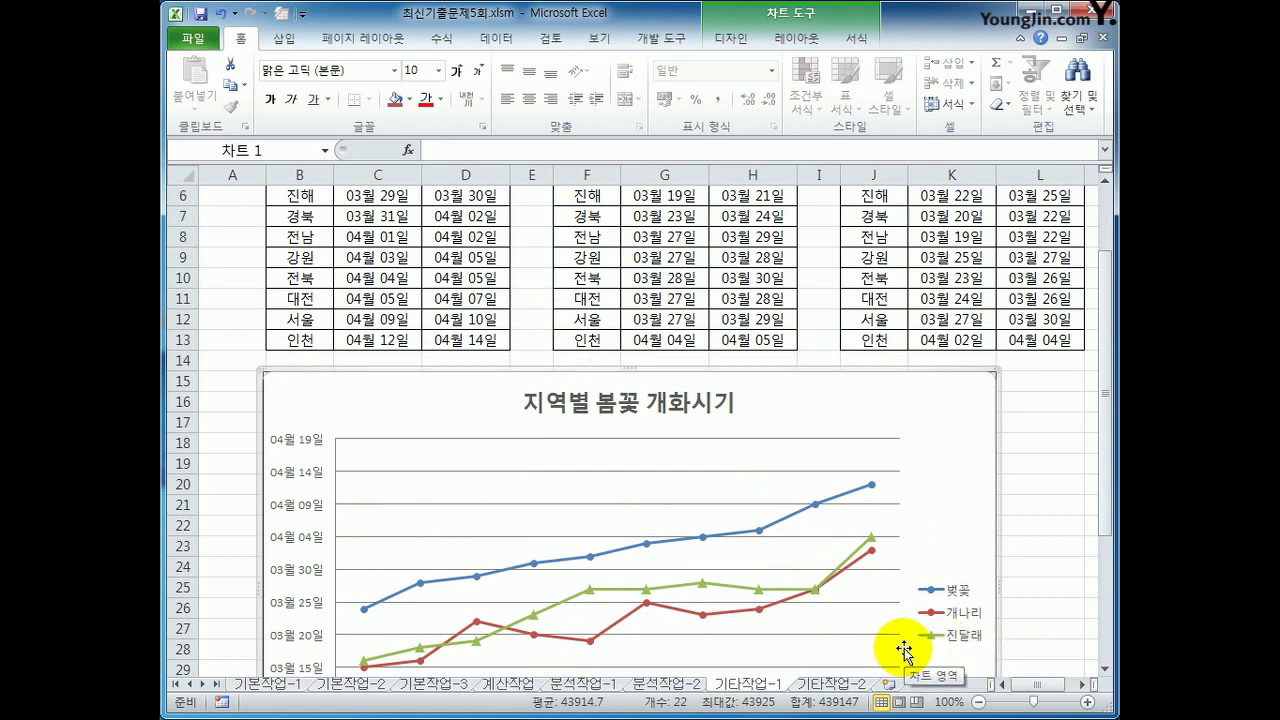
Step: Change the chart type of the 개나리 series to the basic 2-D area (영역형) type
click(760, 610)
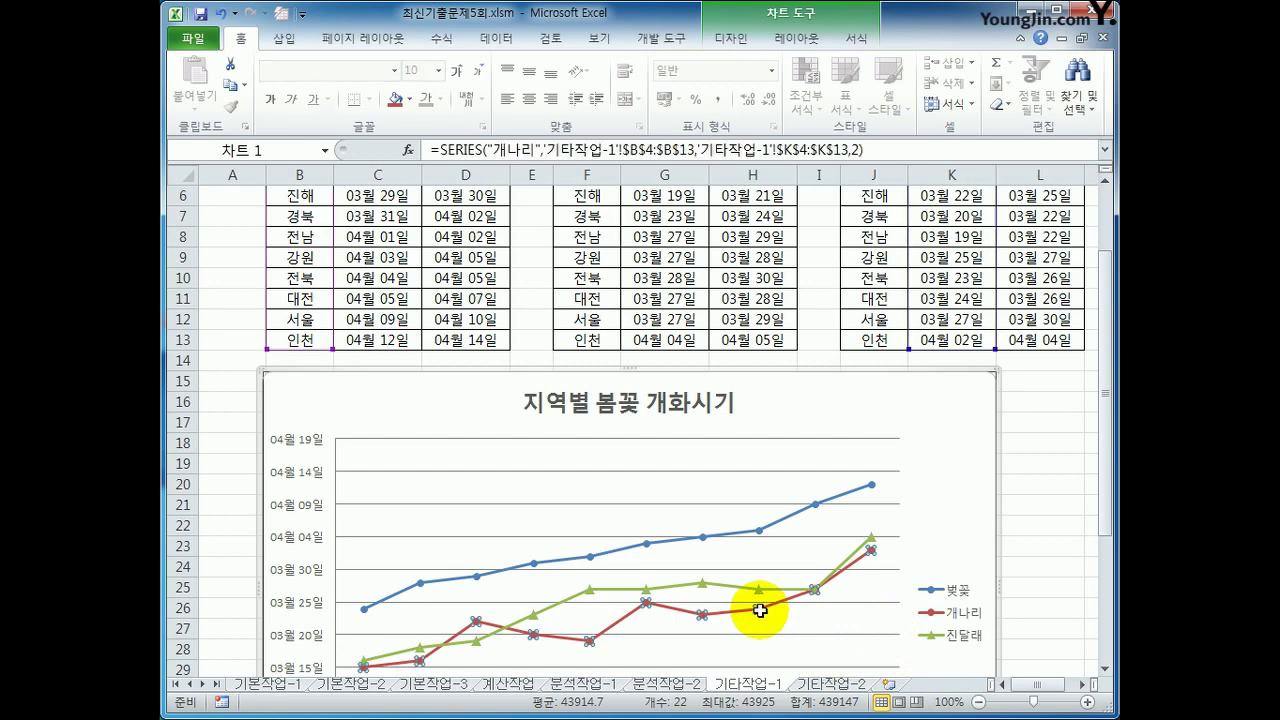
scroll(760, 610, down, 3)
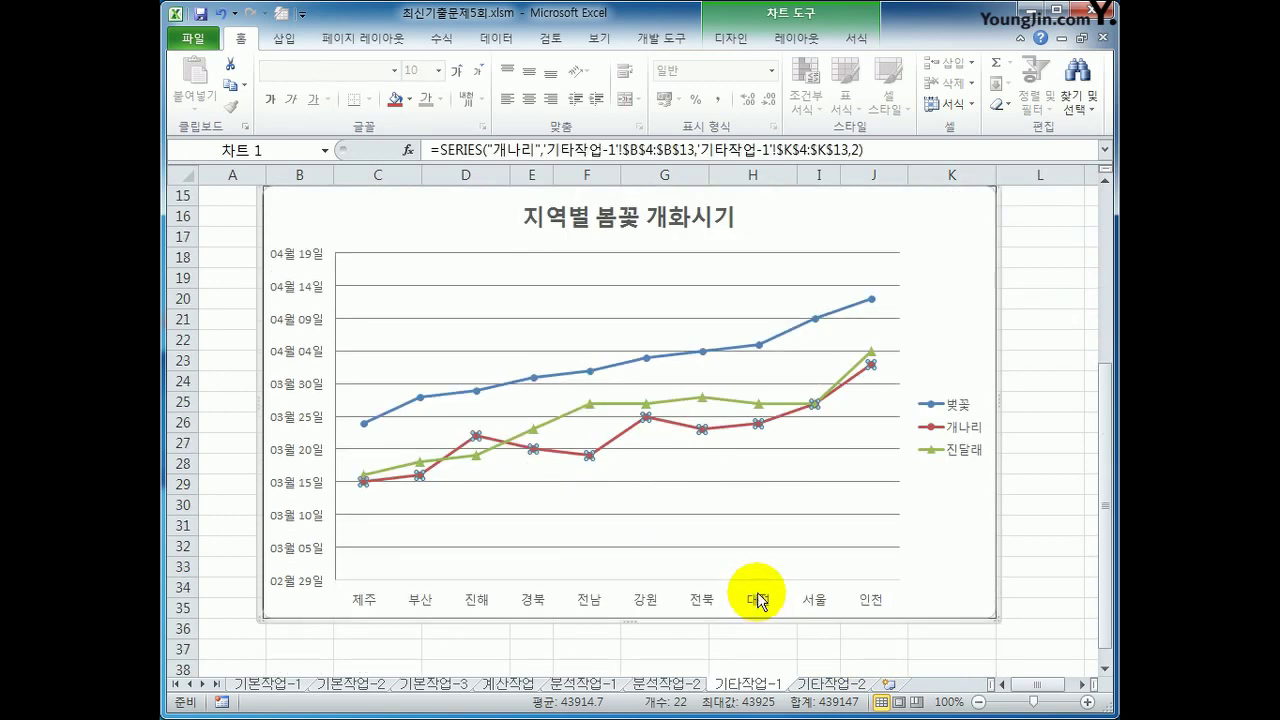
right_click(650, 417)
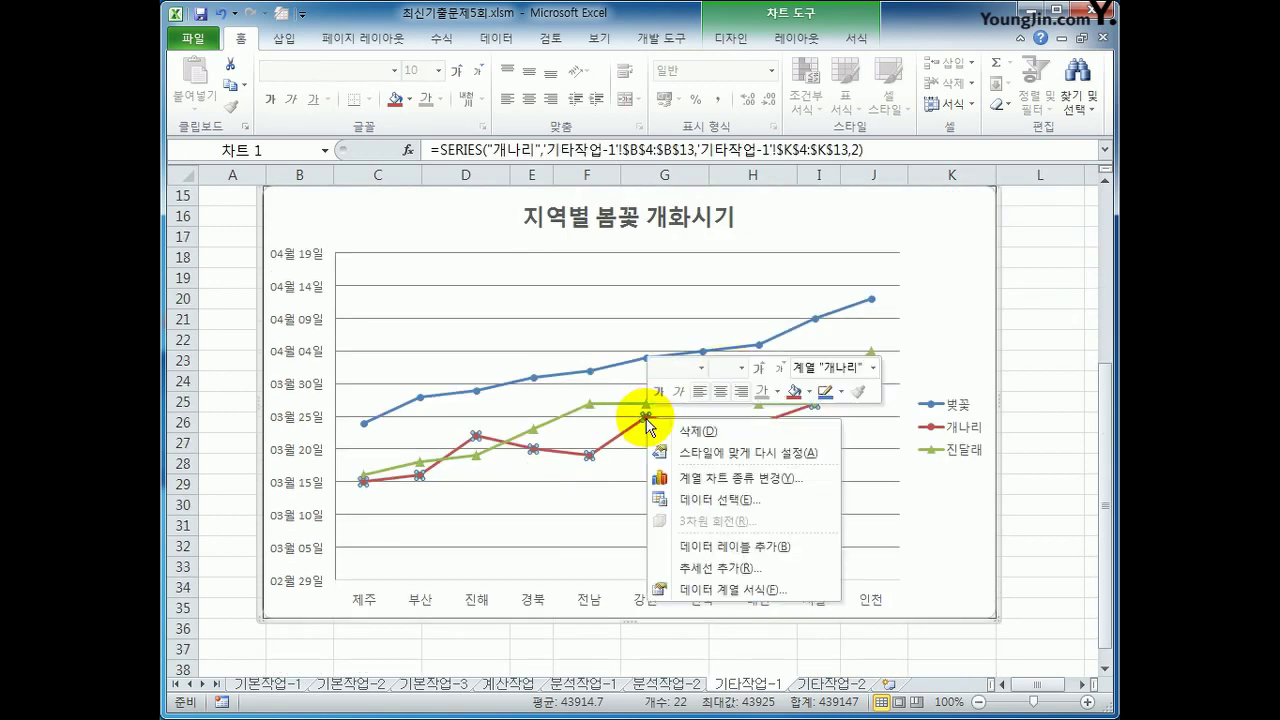
click(771, 484)
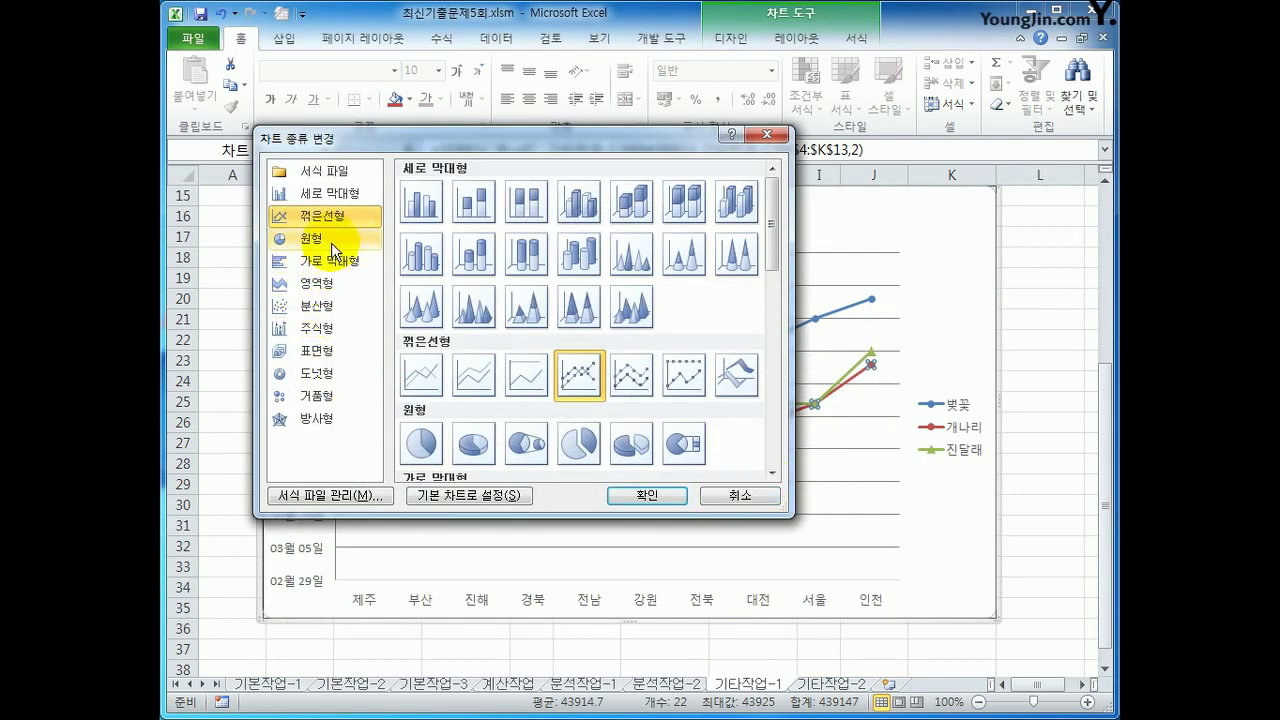
click(330, 285)
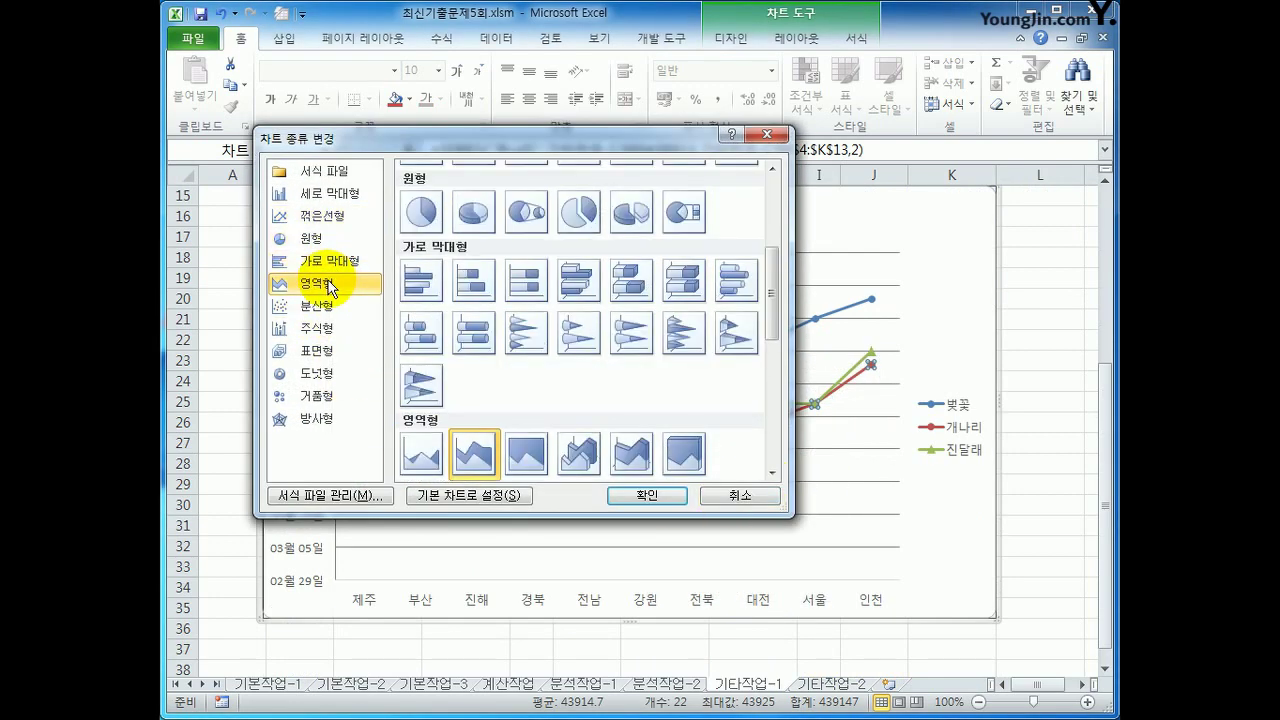
click(433, 468)
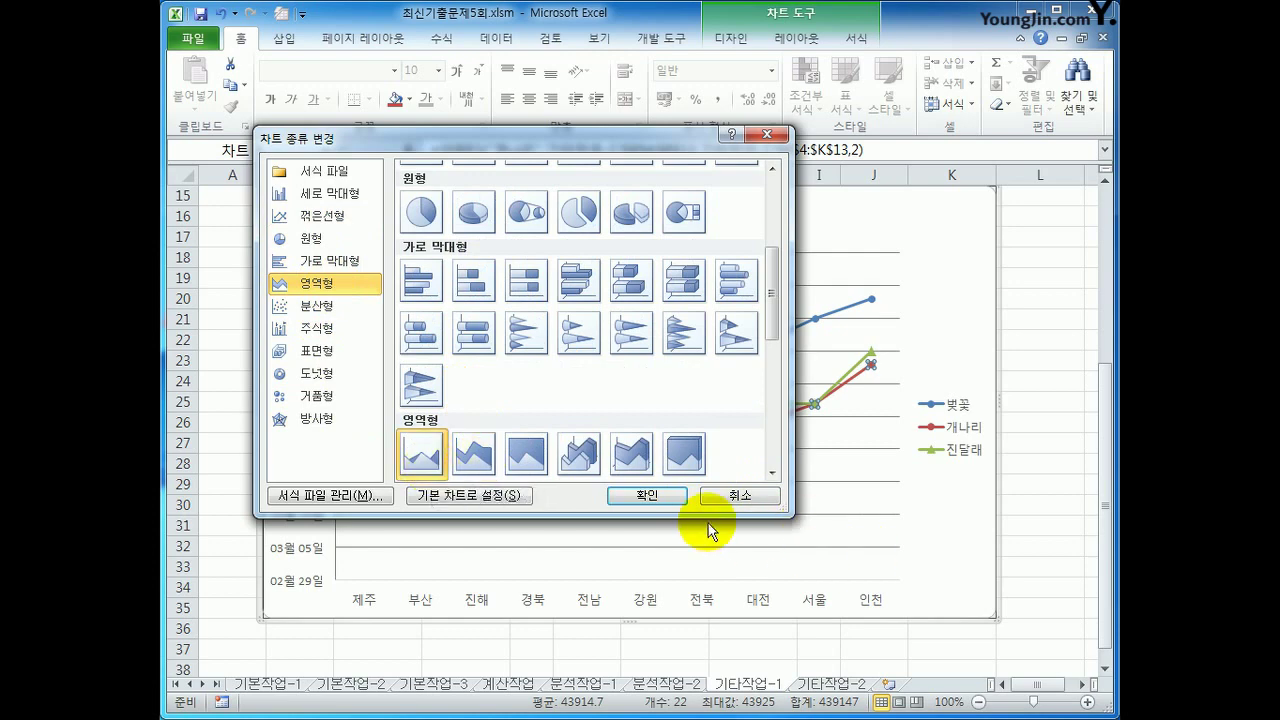
click(681, 496)
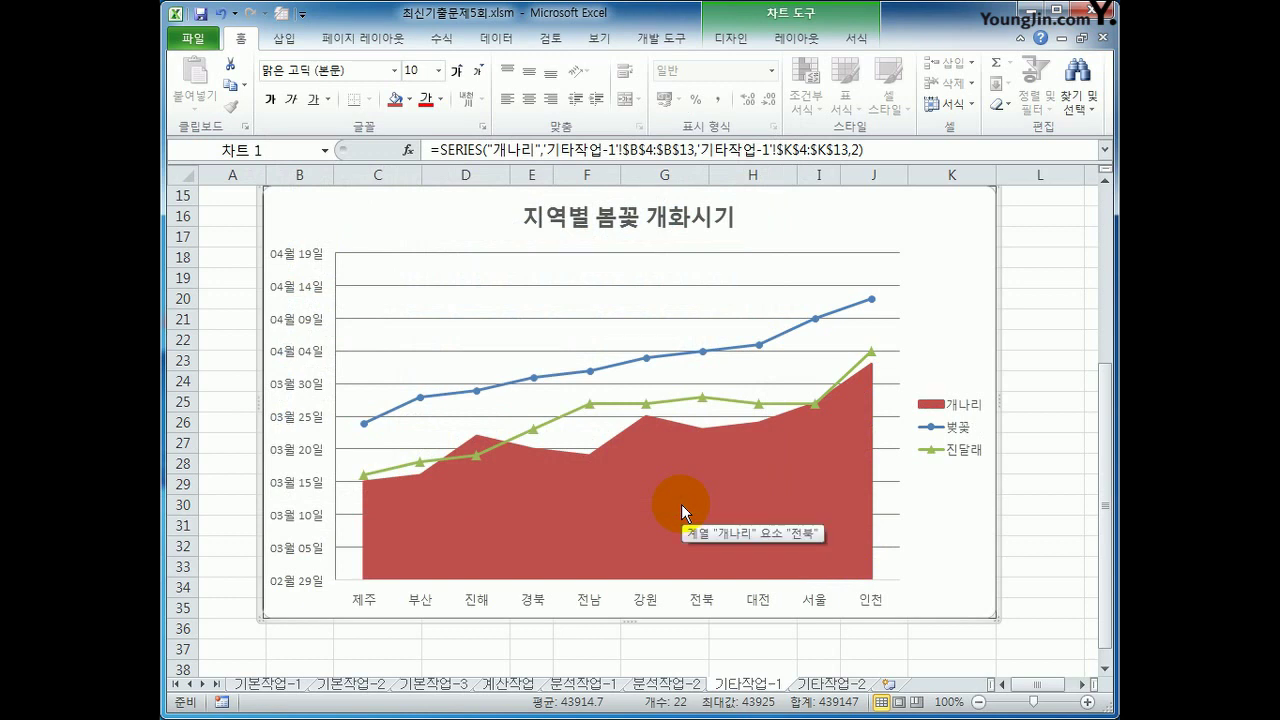
Step: Apply the light red gradient shape style with a thin red outline to the 개나리 area series
click(699, 508)
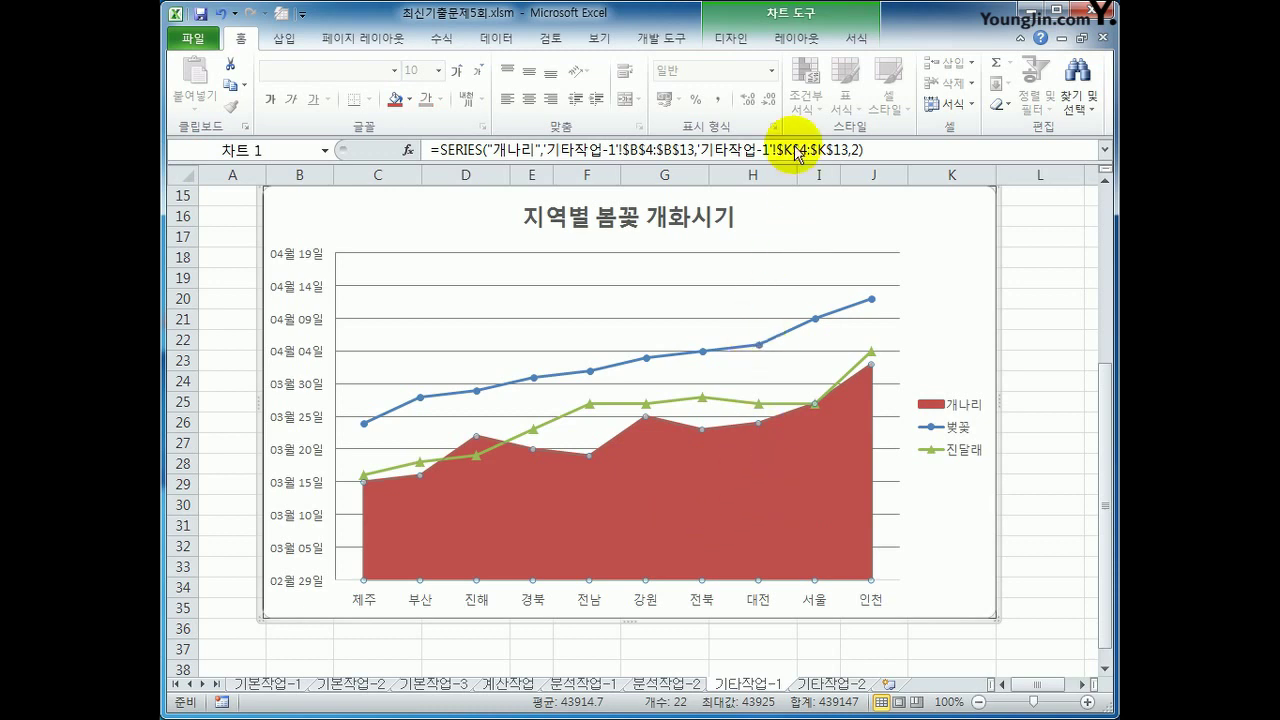
click(866, 43)
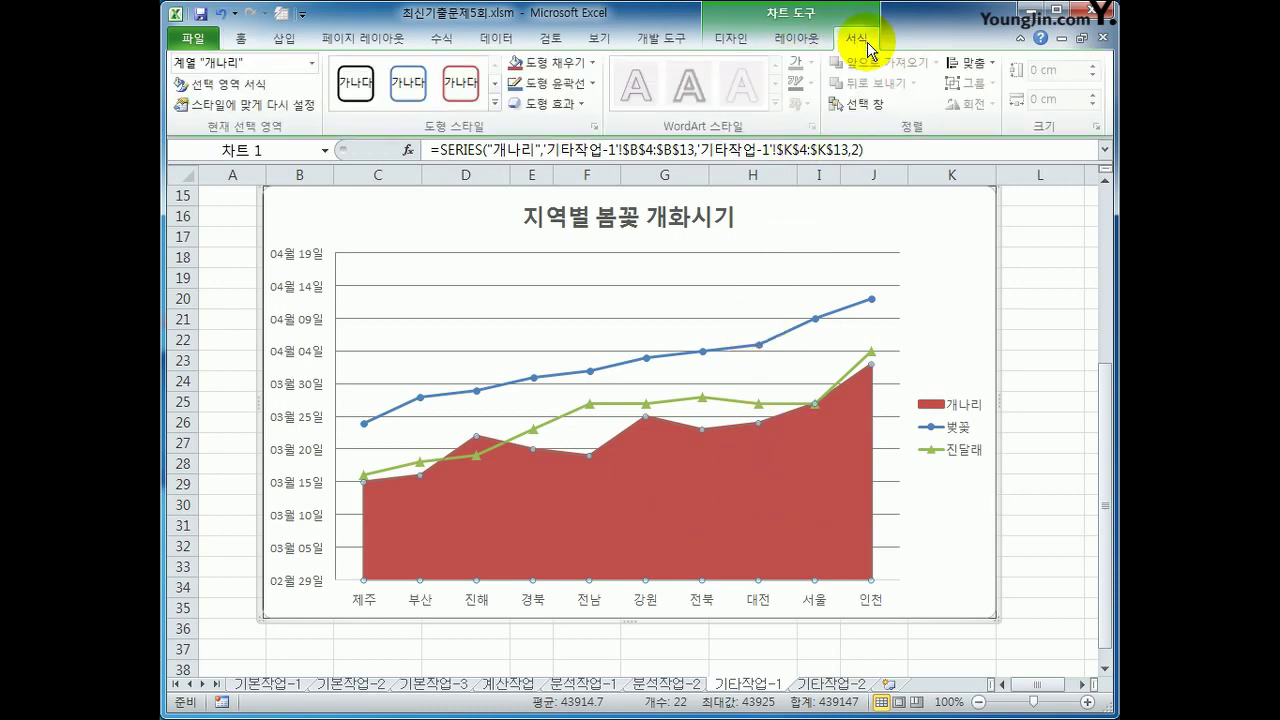
click(494, 102)
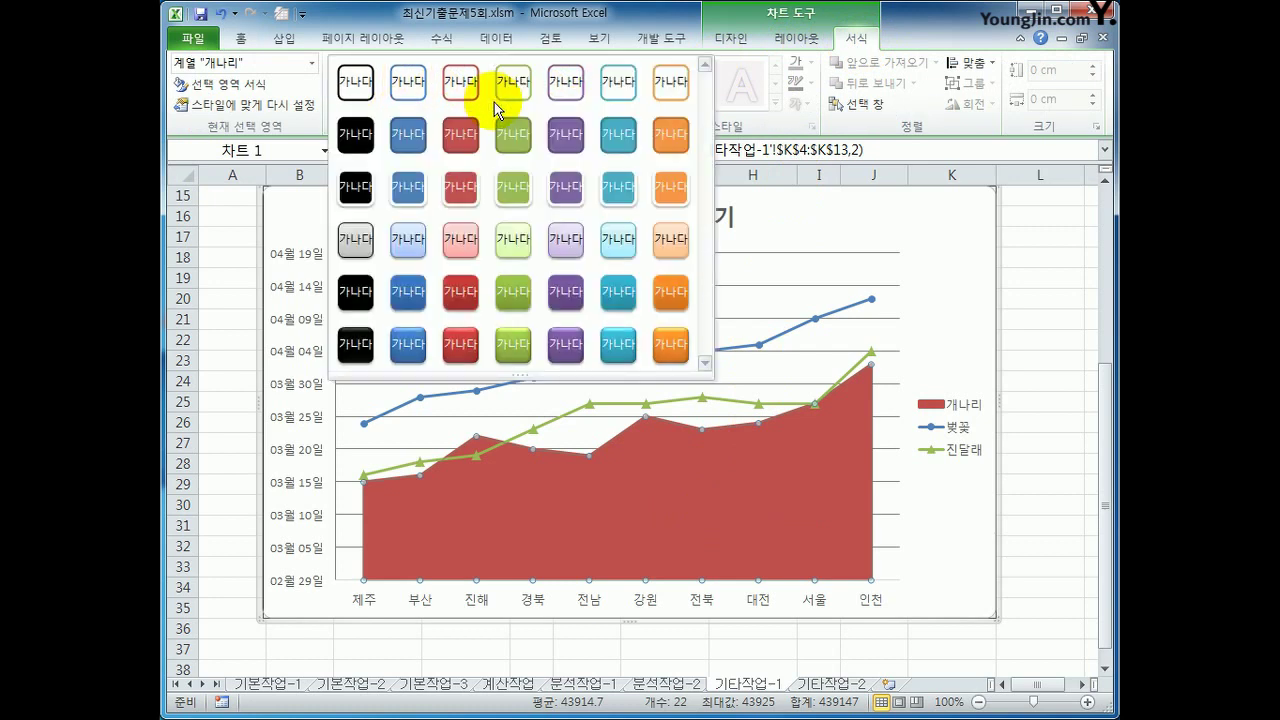
click(460, 236)
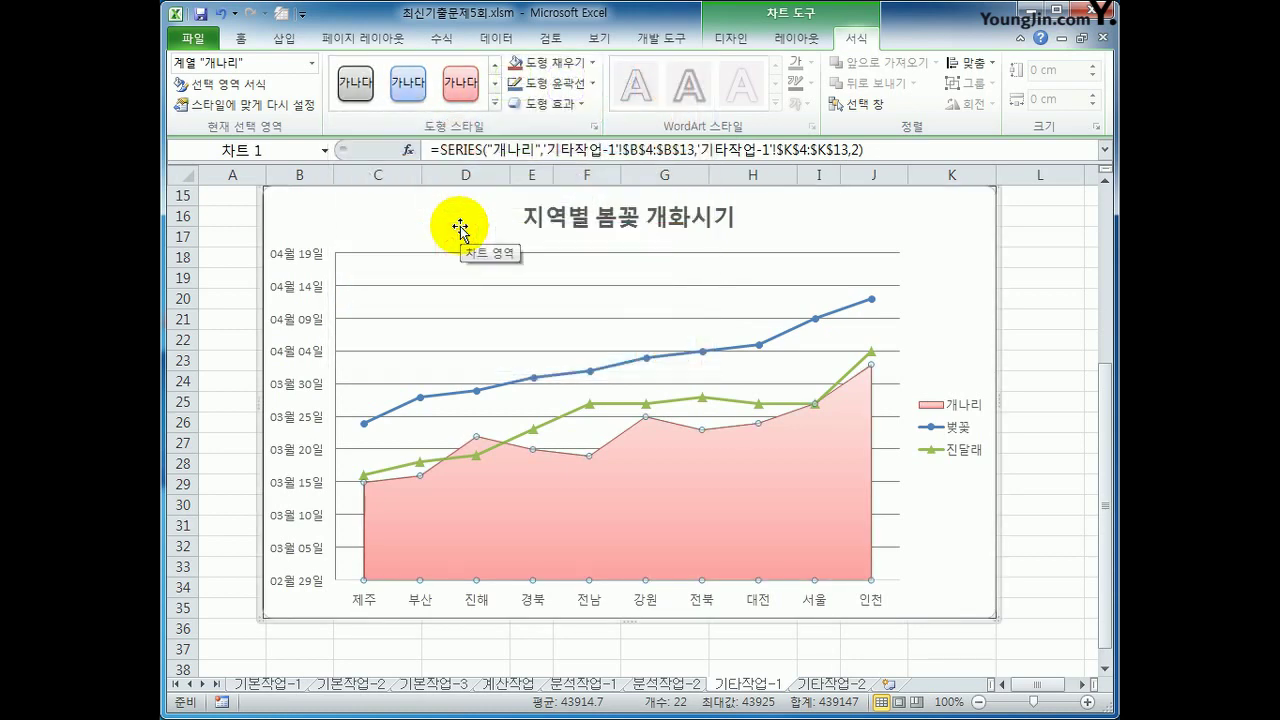
Step: Add a value data label above only the 강원 point of the 벚꽃 series
click(760, 346)
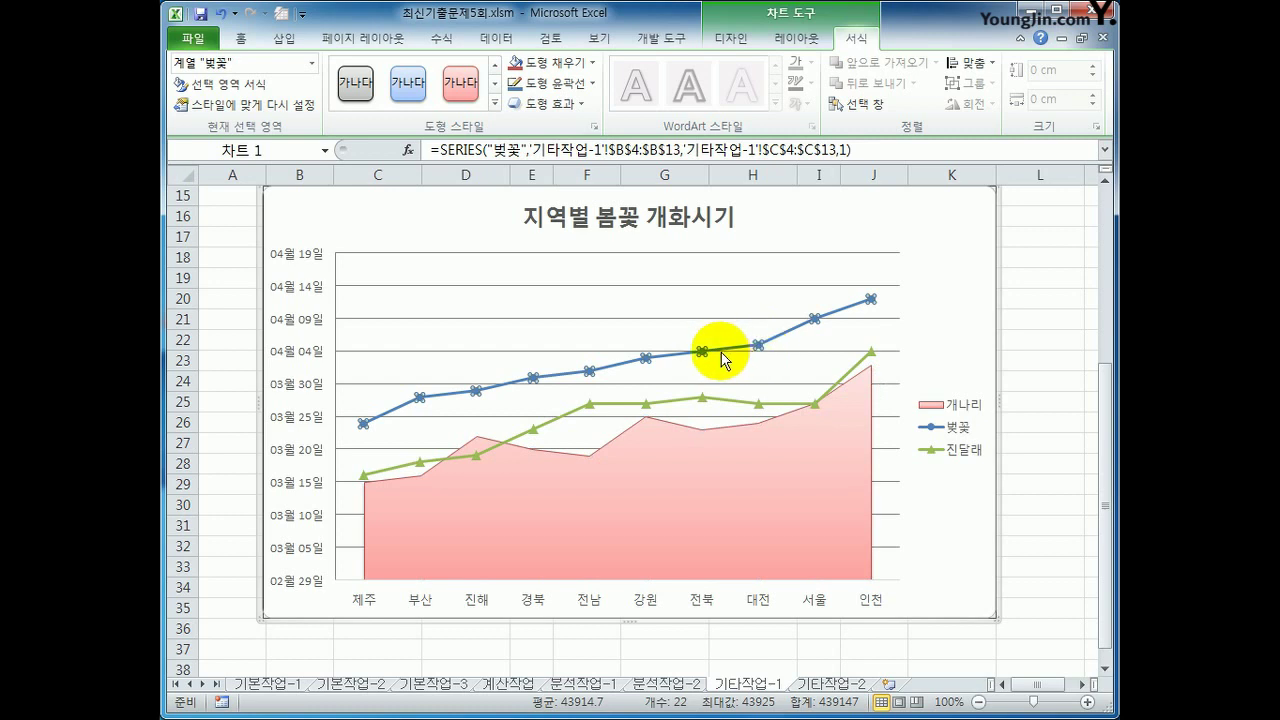
click(646, 358)
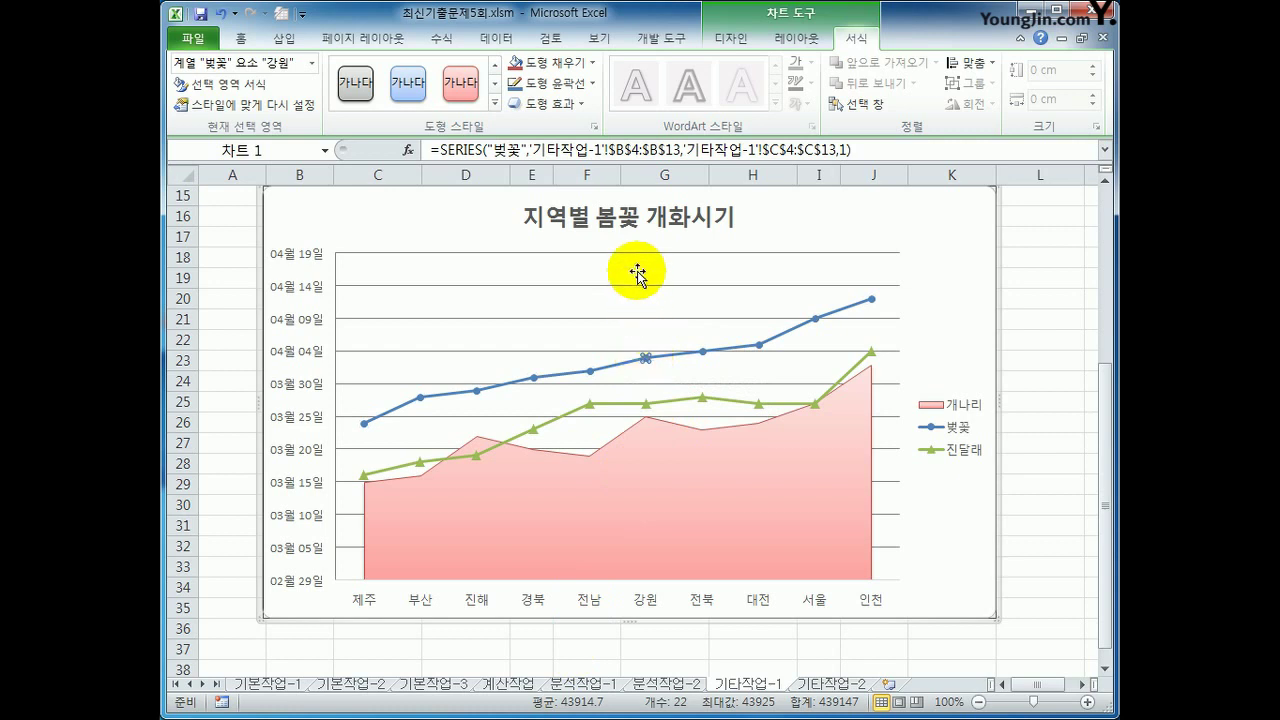
click(795, 39)
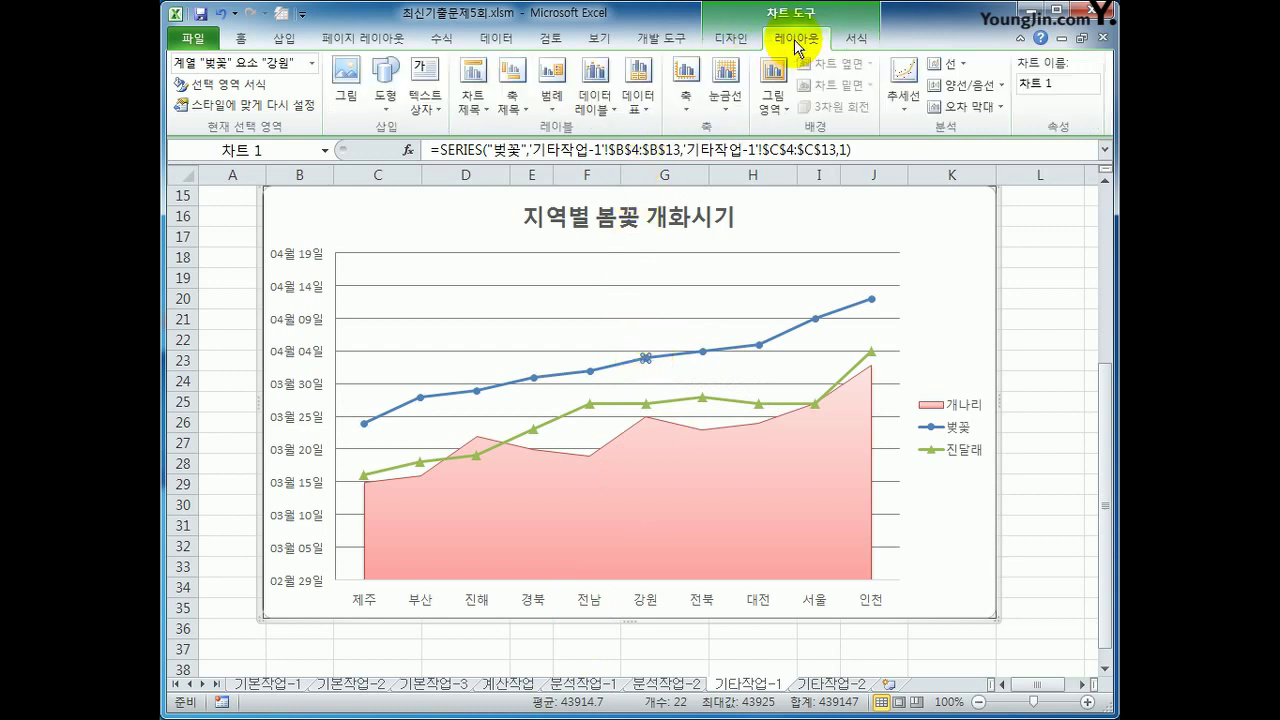
click(594, 95)
click(648, 352)
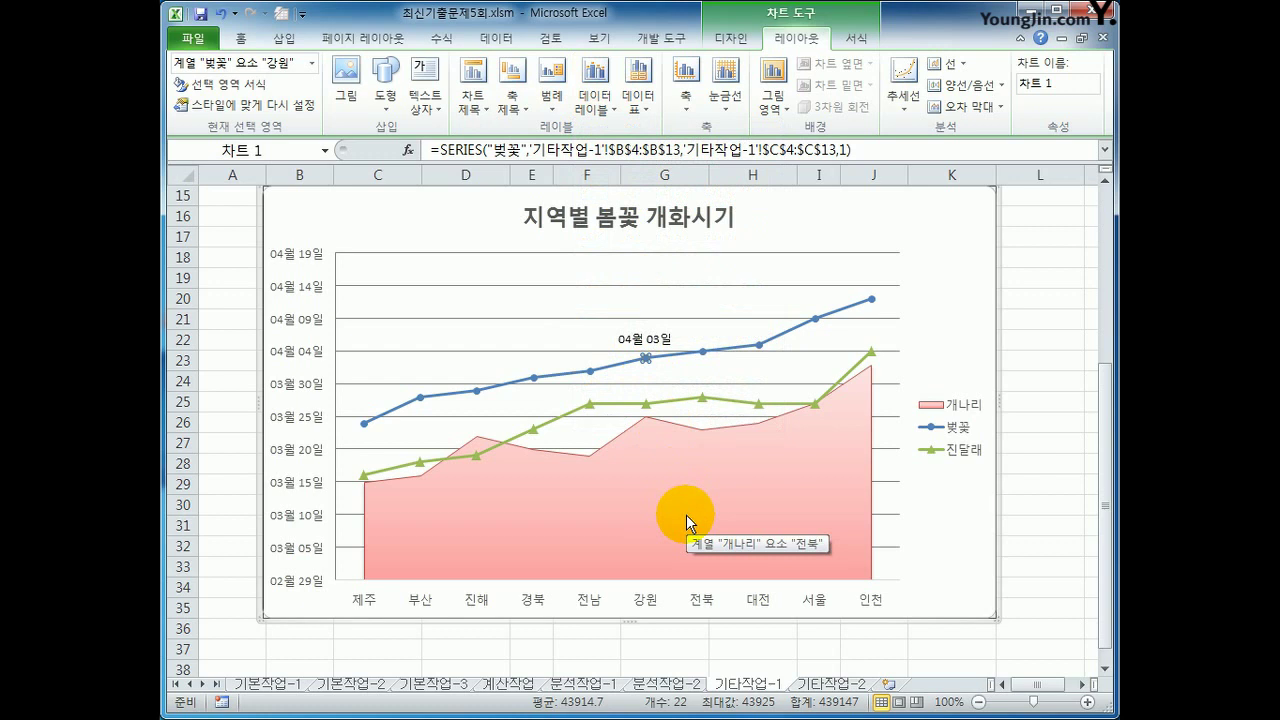
click(955, 346)
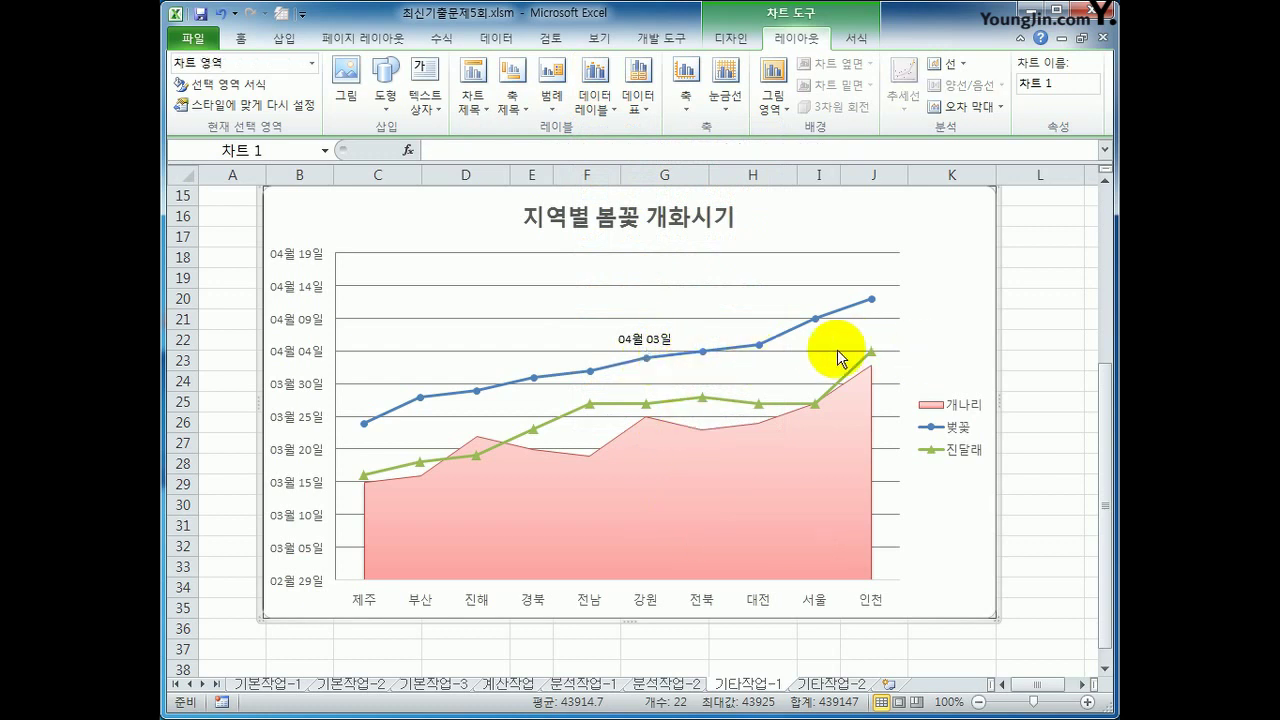
Step: Turn on the smoothed line (완만한 선) option for the whole 벚꽃 series
click(757, 347)
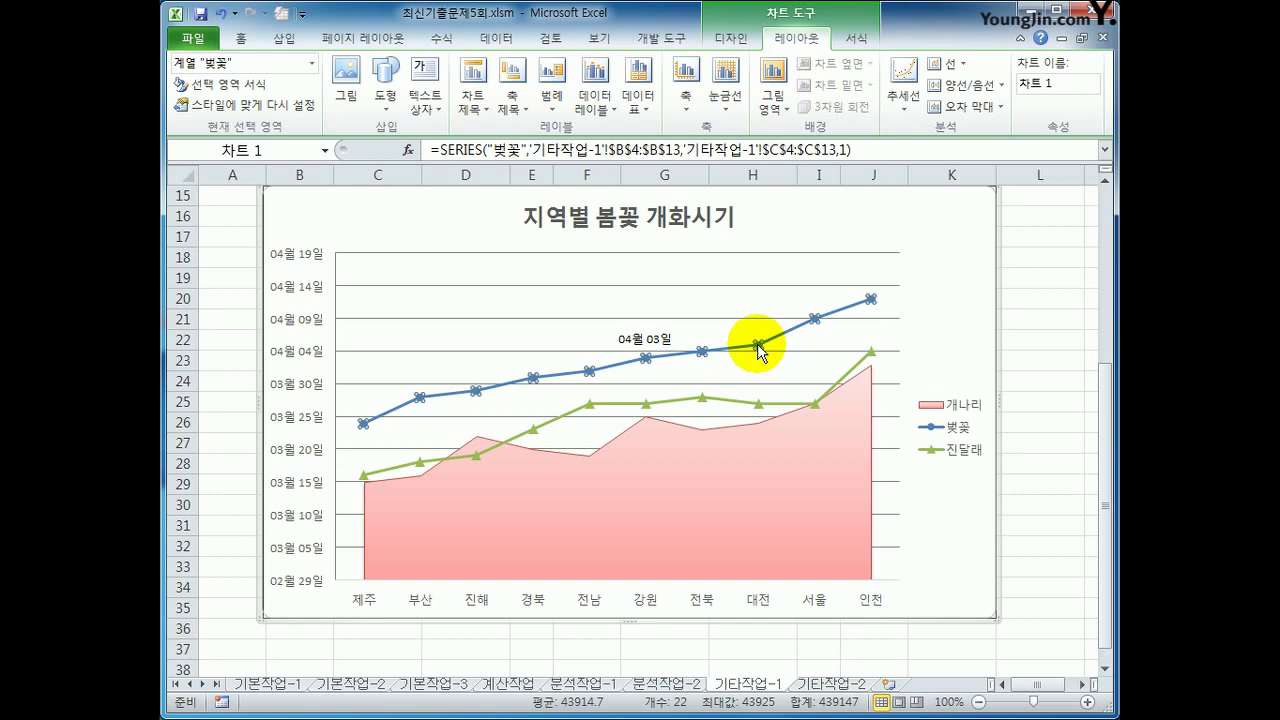
right_click(759, 347)
click(852, 516)
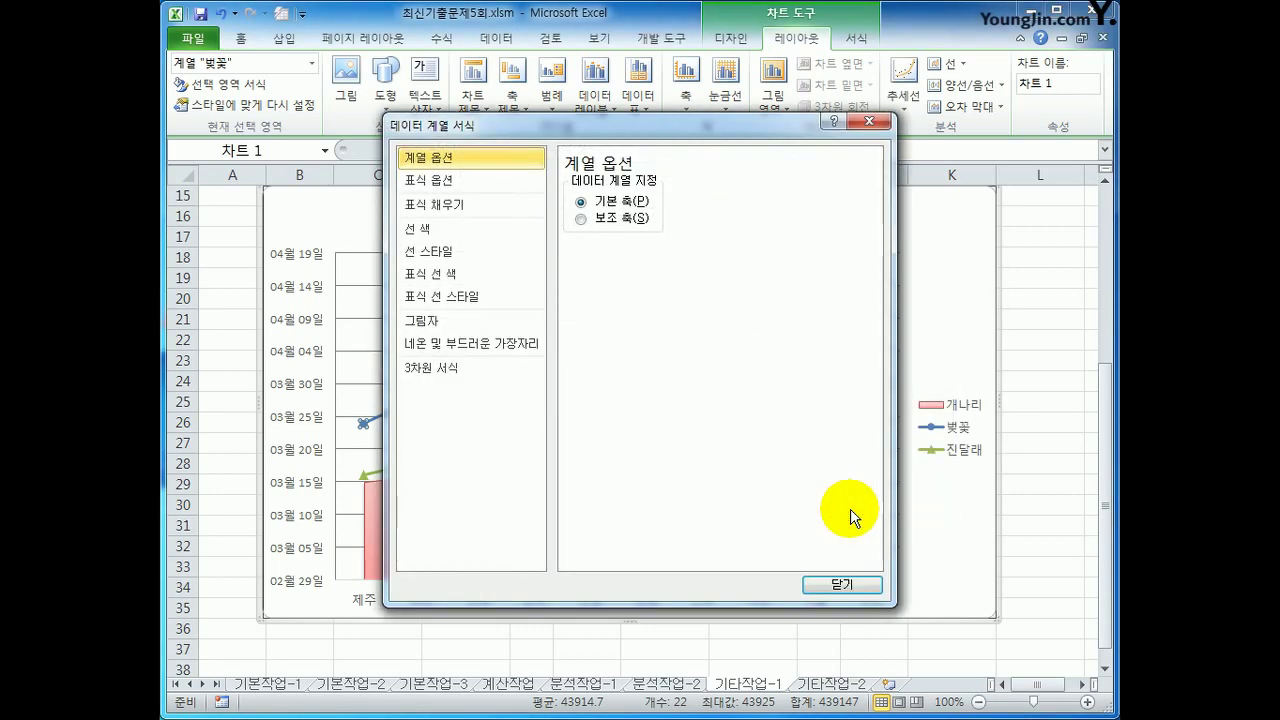
click(425, 252)
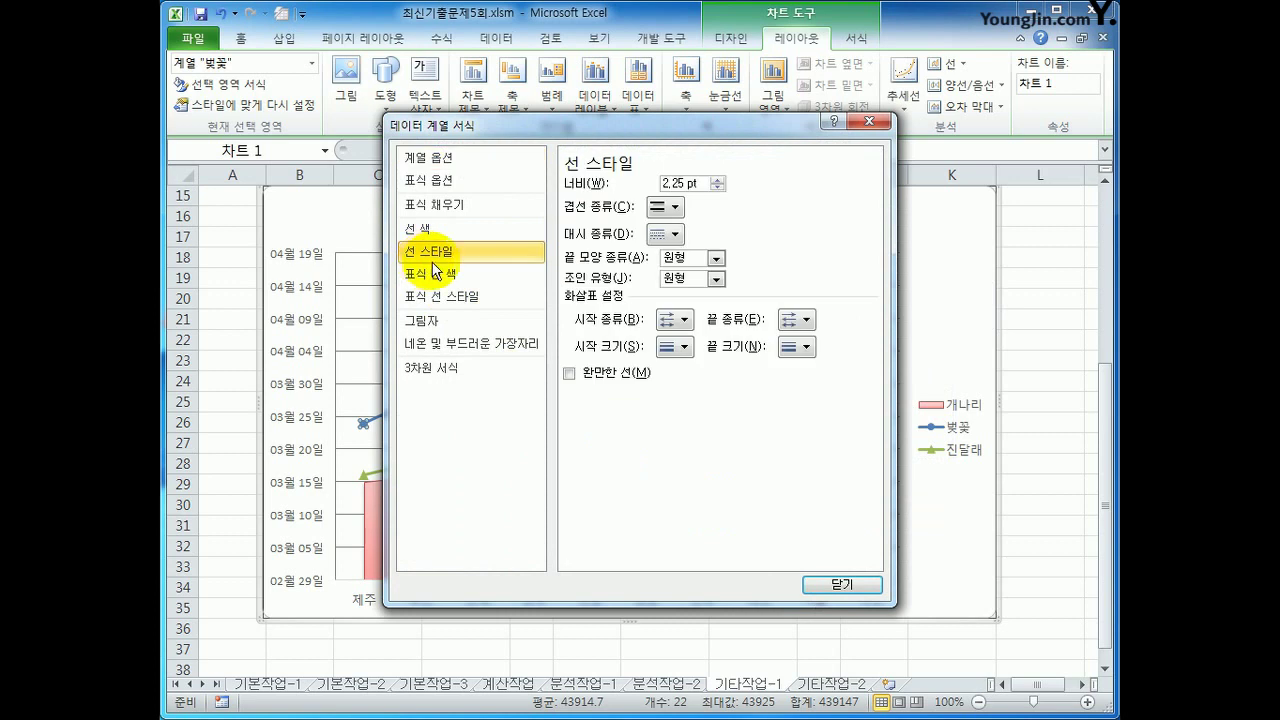
click(637, 376)
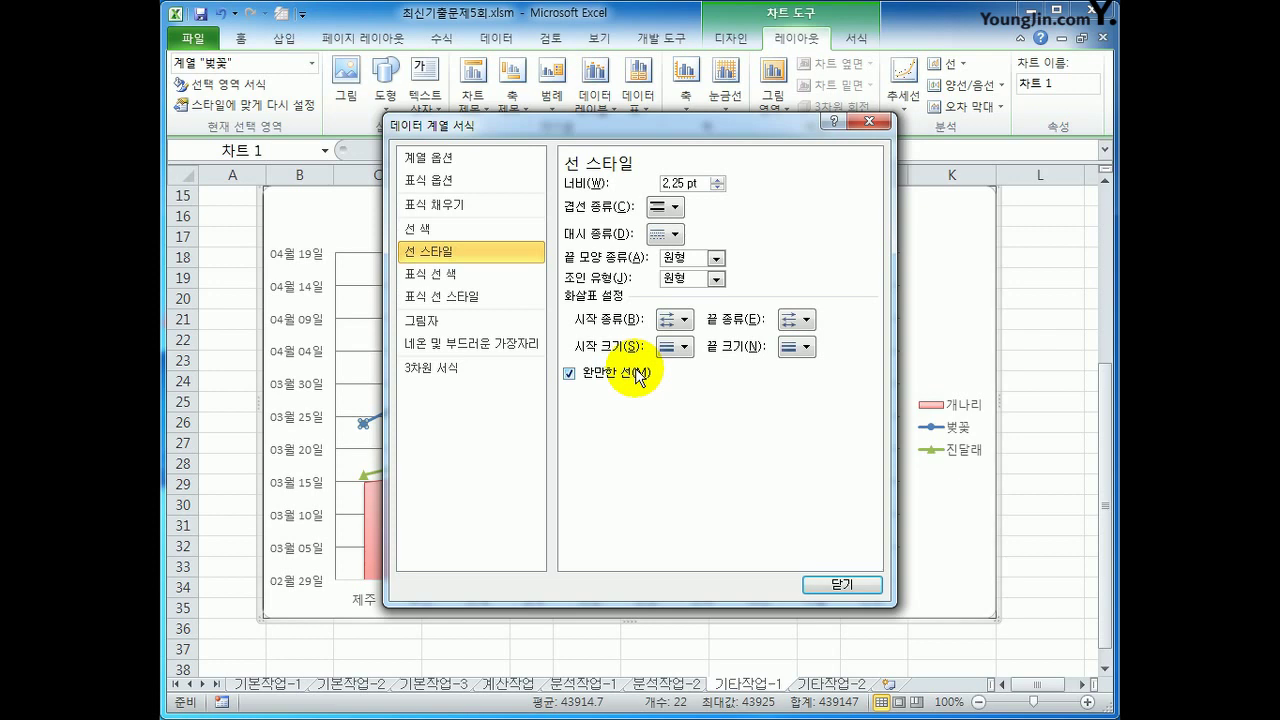
Step: Set the 벚꽃 series' built-in marker shape to the diamond and close the series formatting
click(456, 183)
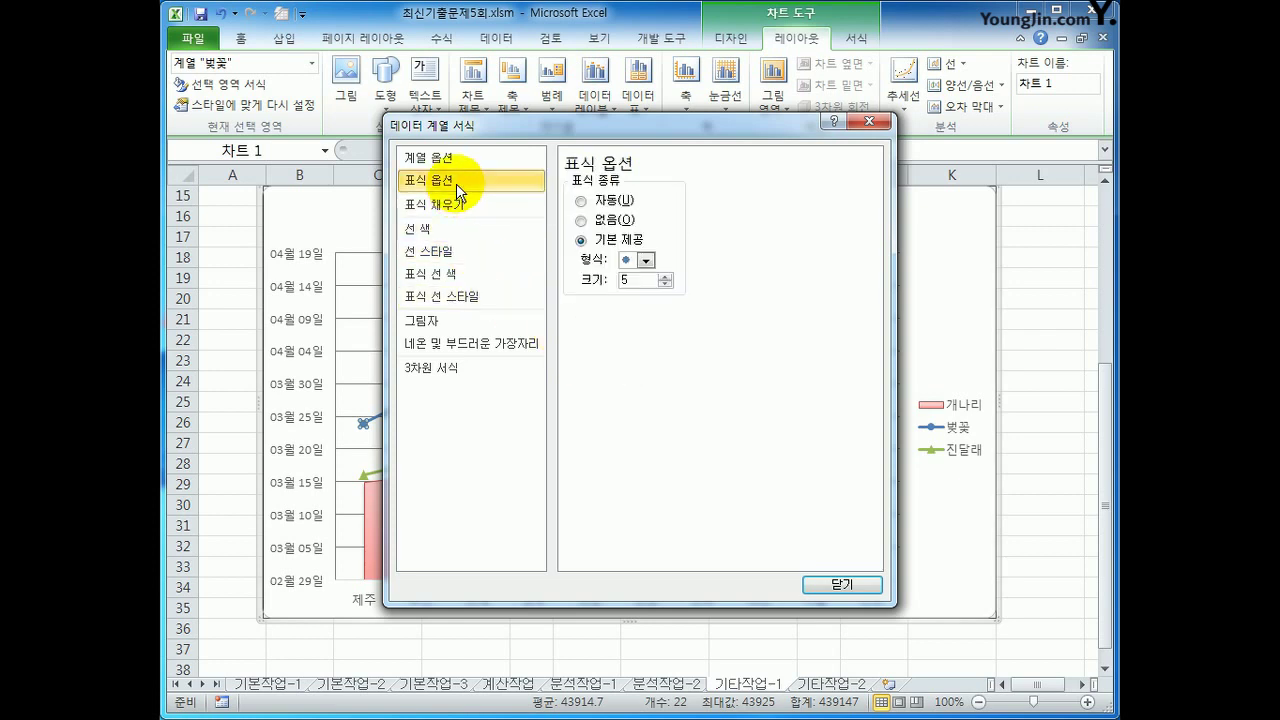
click(646, 261)
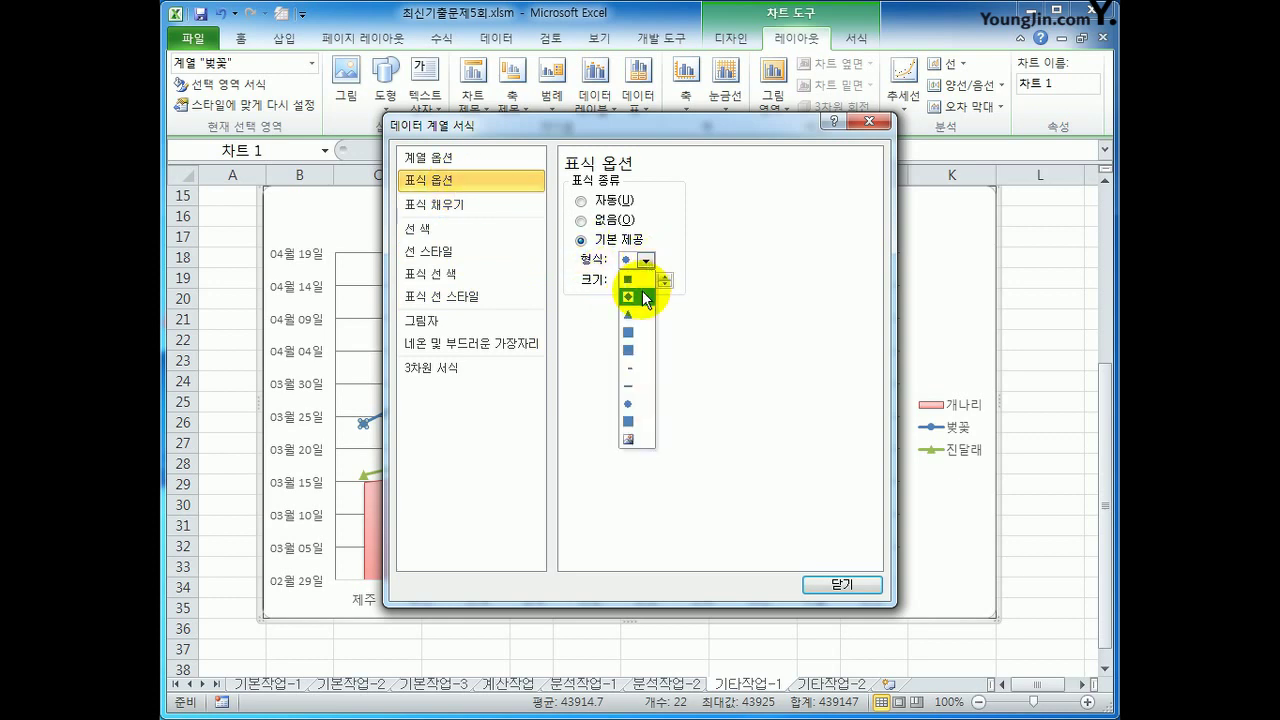
click(642, 295)
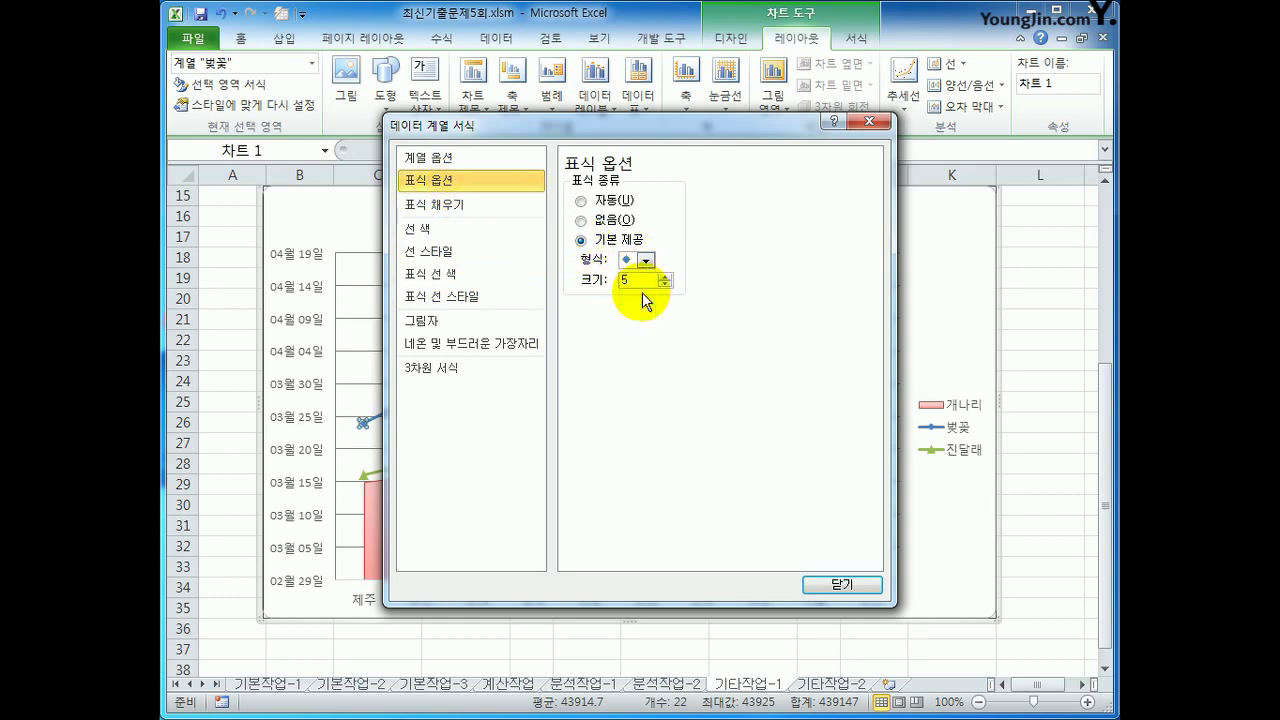
click(818, 585)
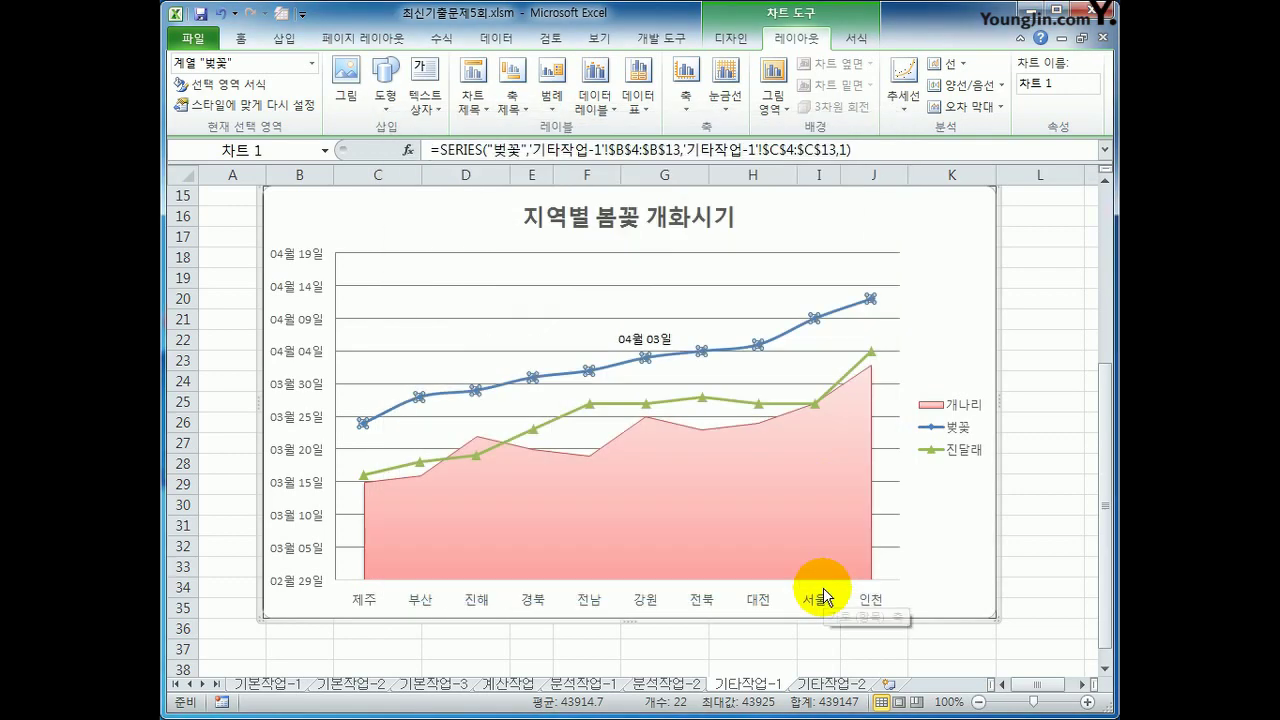
click(926, 536)
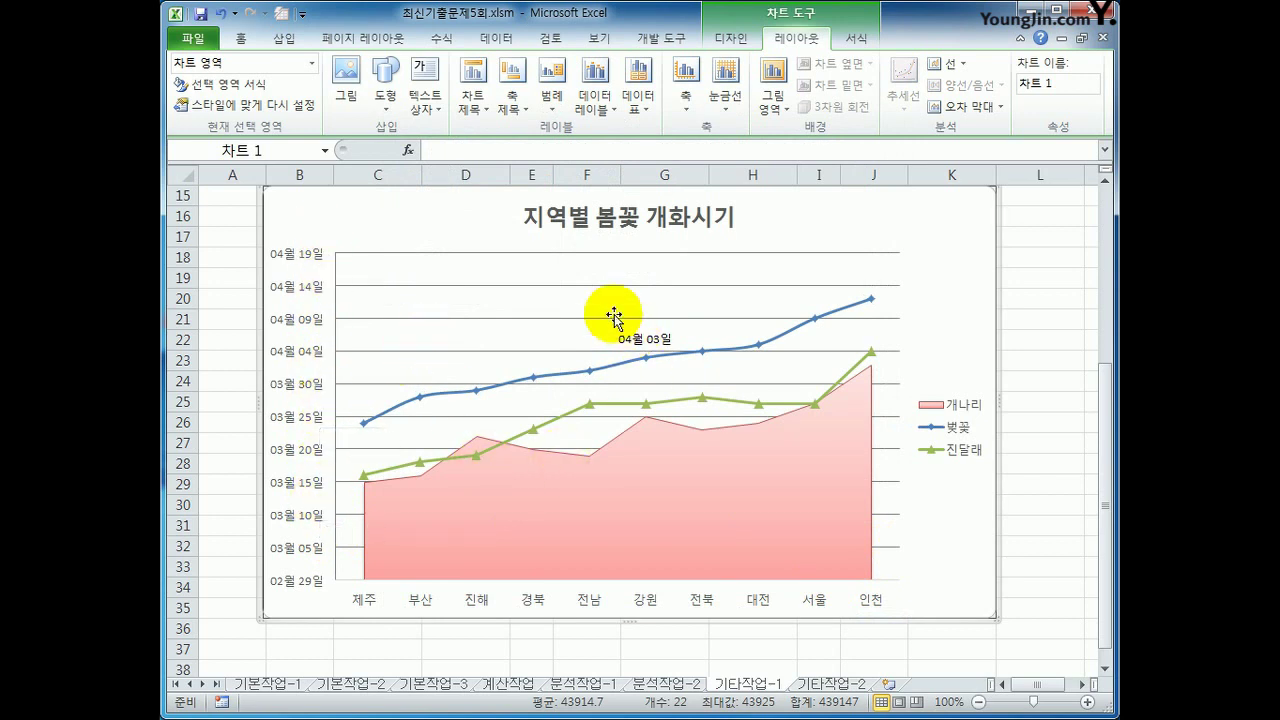
Step: Add major vertical gridlines (주 눈금선) to the 지역별 봄꽃 개화시기 chart
click(738, 95)
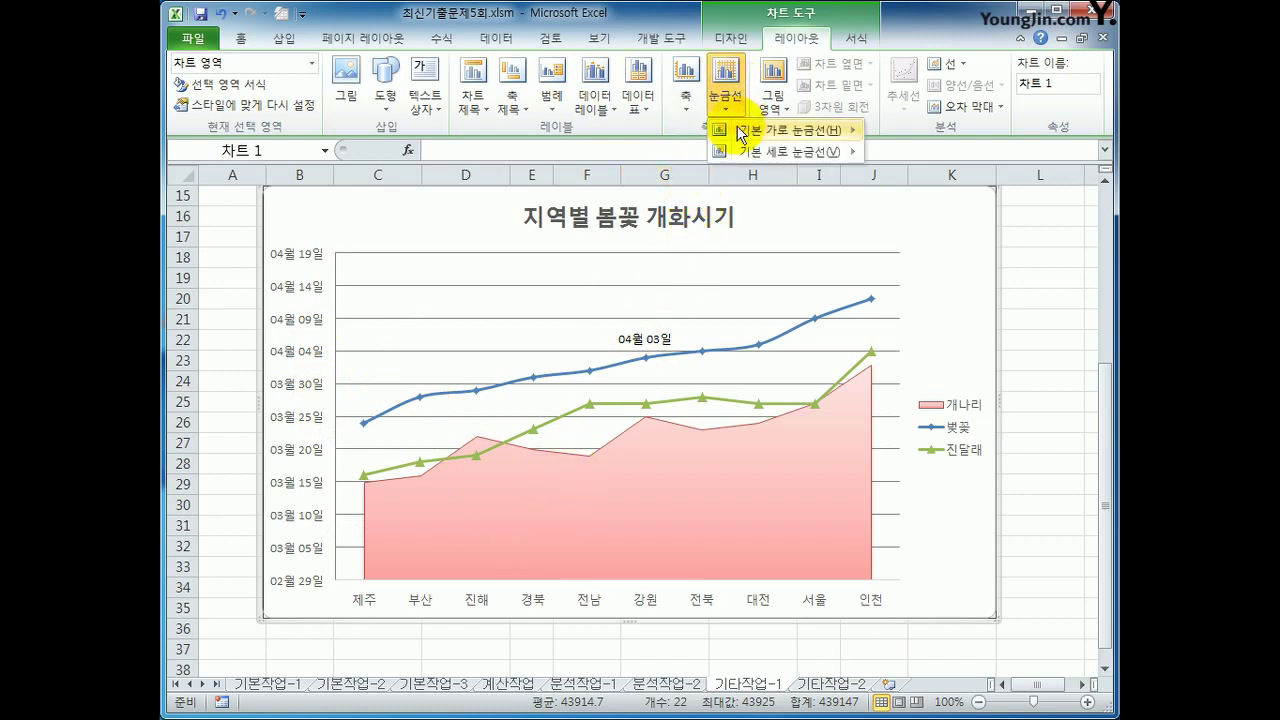
mouse_move(738, 151)
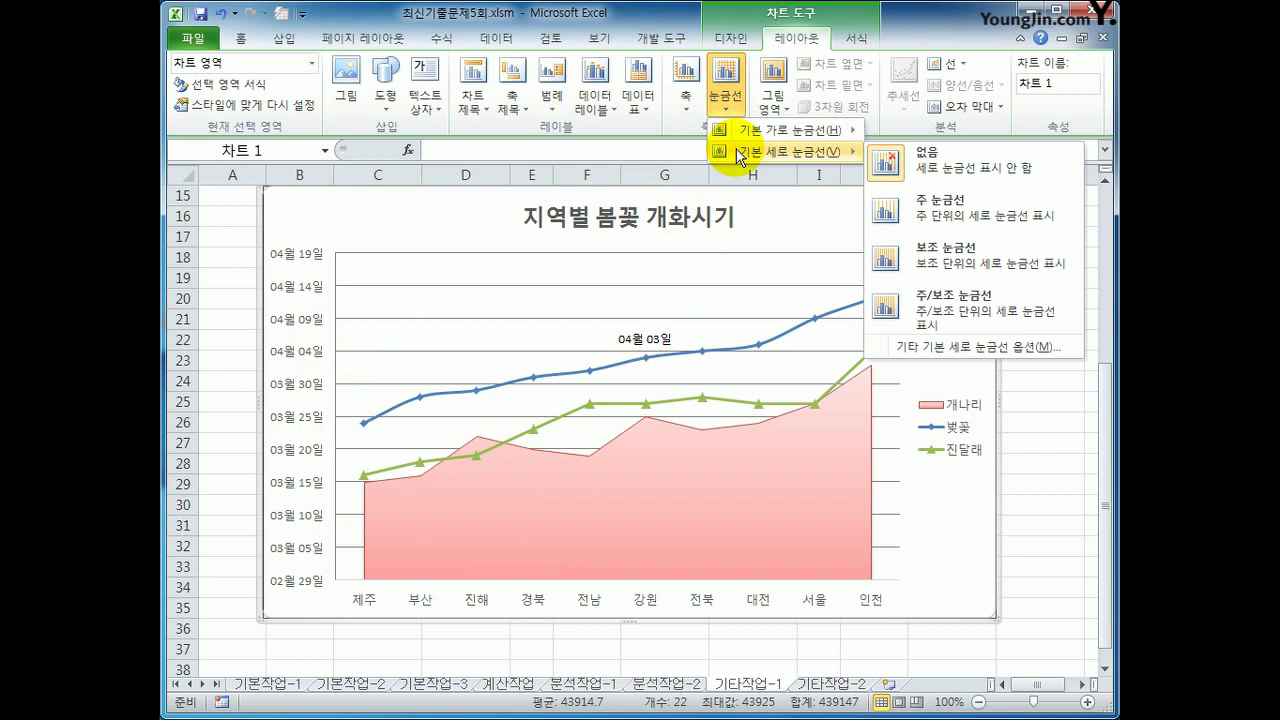
click(966, 216)
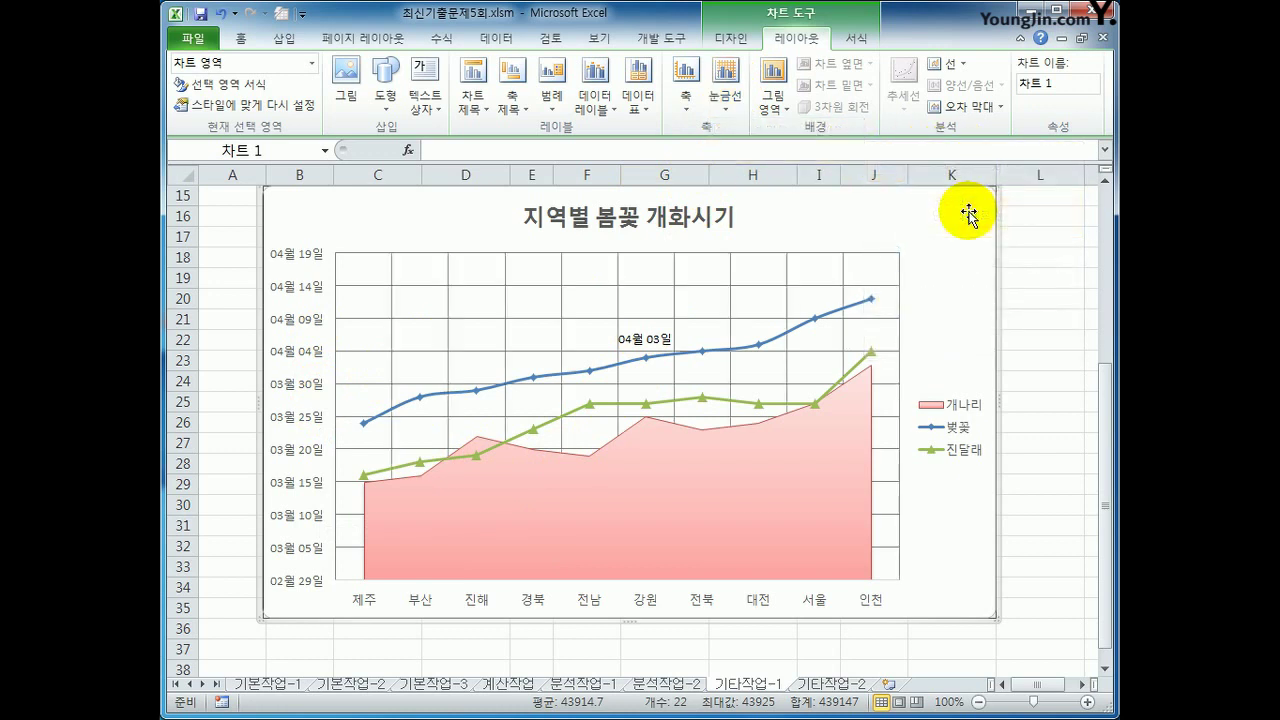
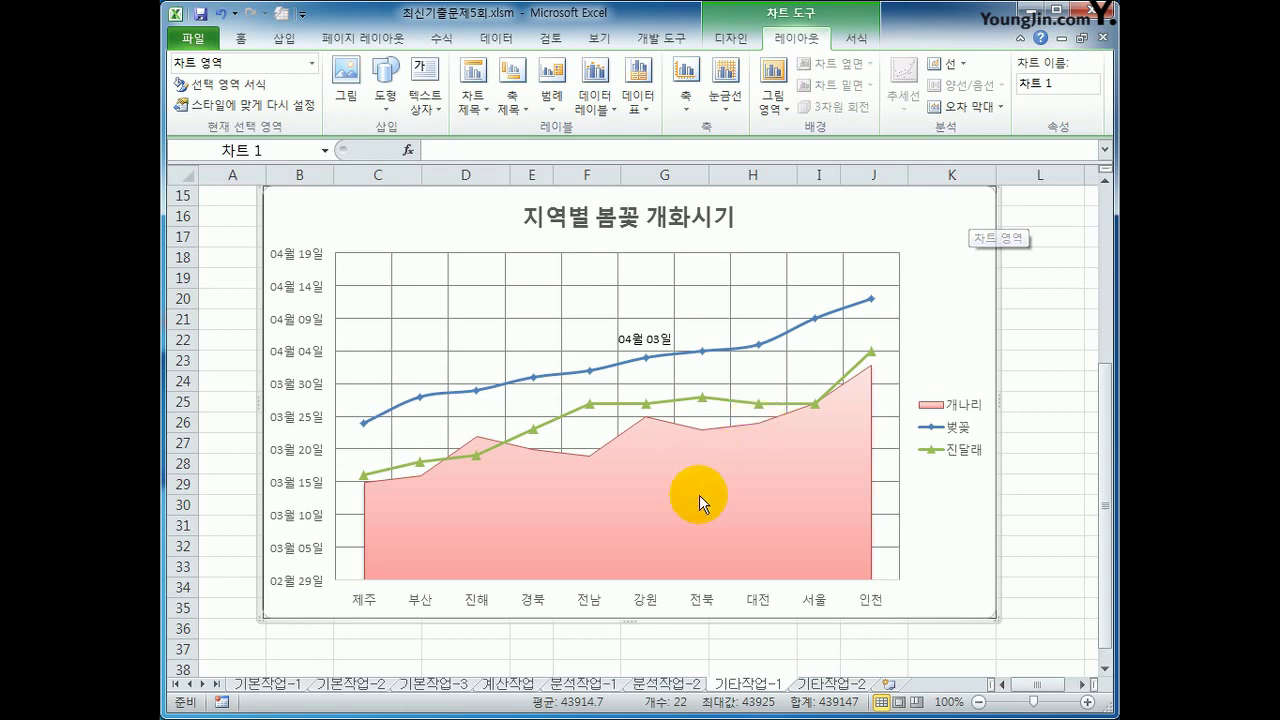
Step: Set the horizontal category axis position (축 위치) to on tick marks (눈금), close the axis formatting and deselect the chart
right_click(540, 600)
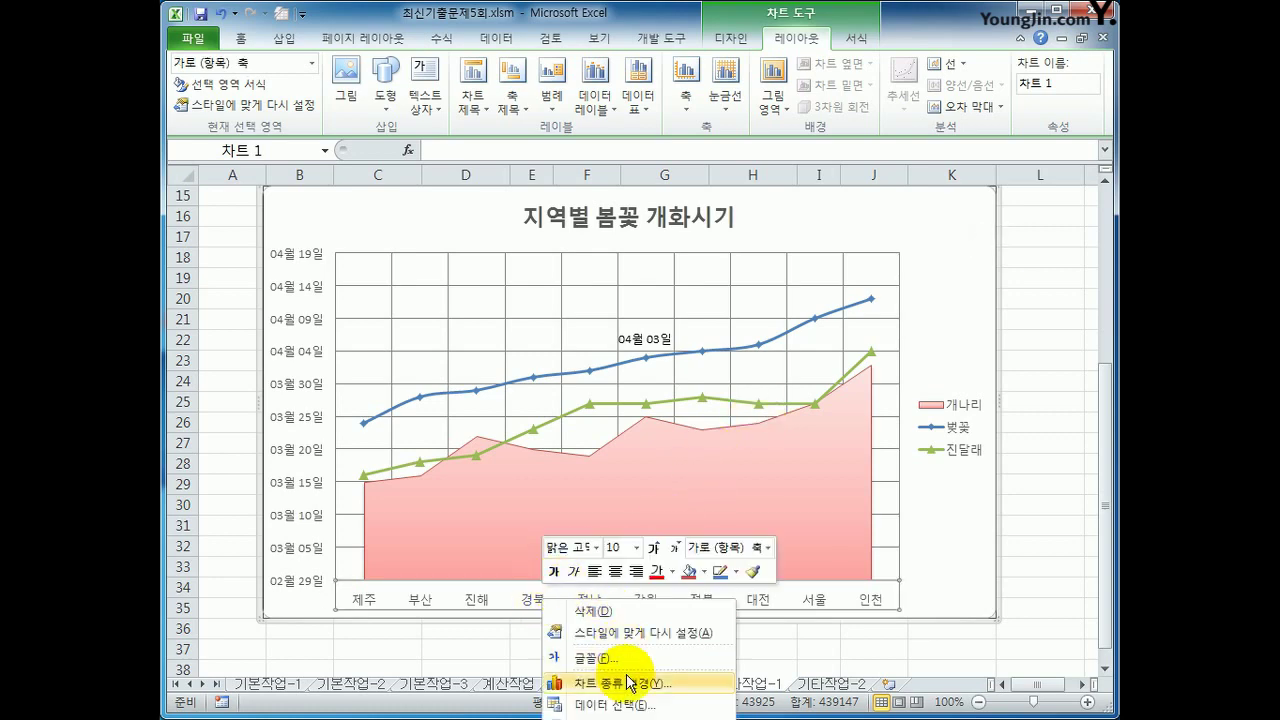
click(1030, 290)
scroll(1030, 290, down, 5)
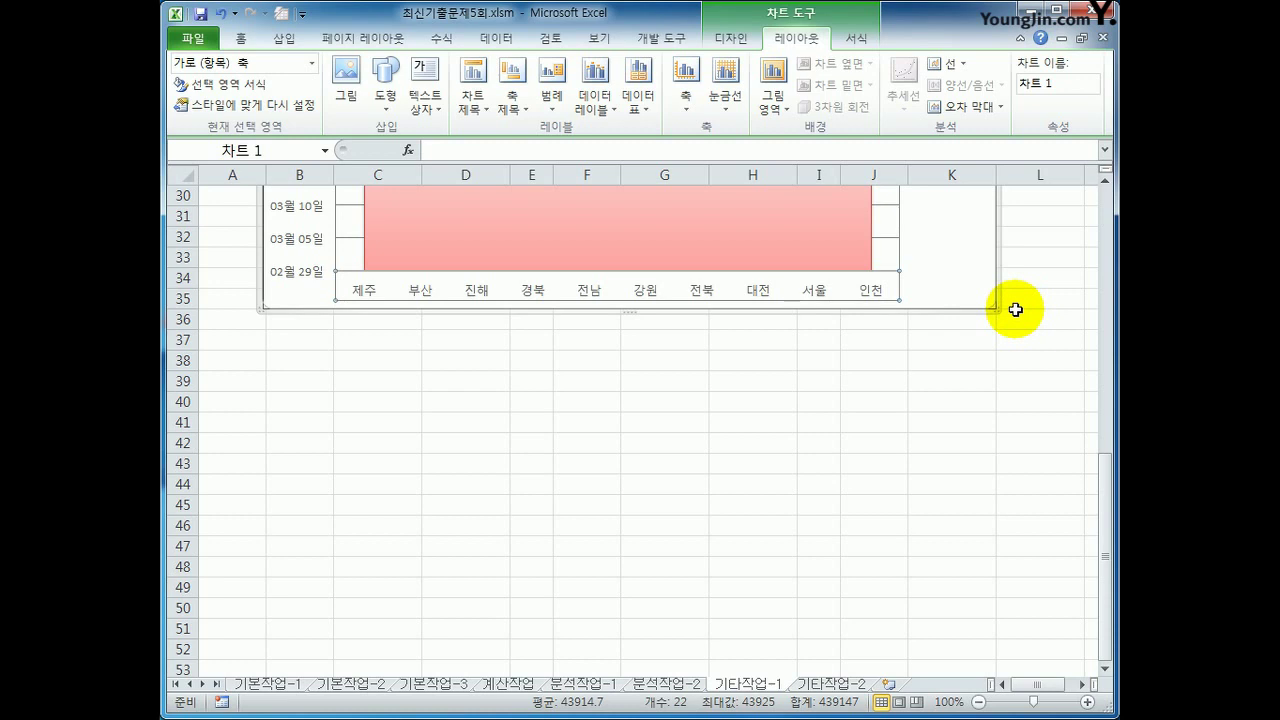
right_click(765, 293)
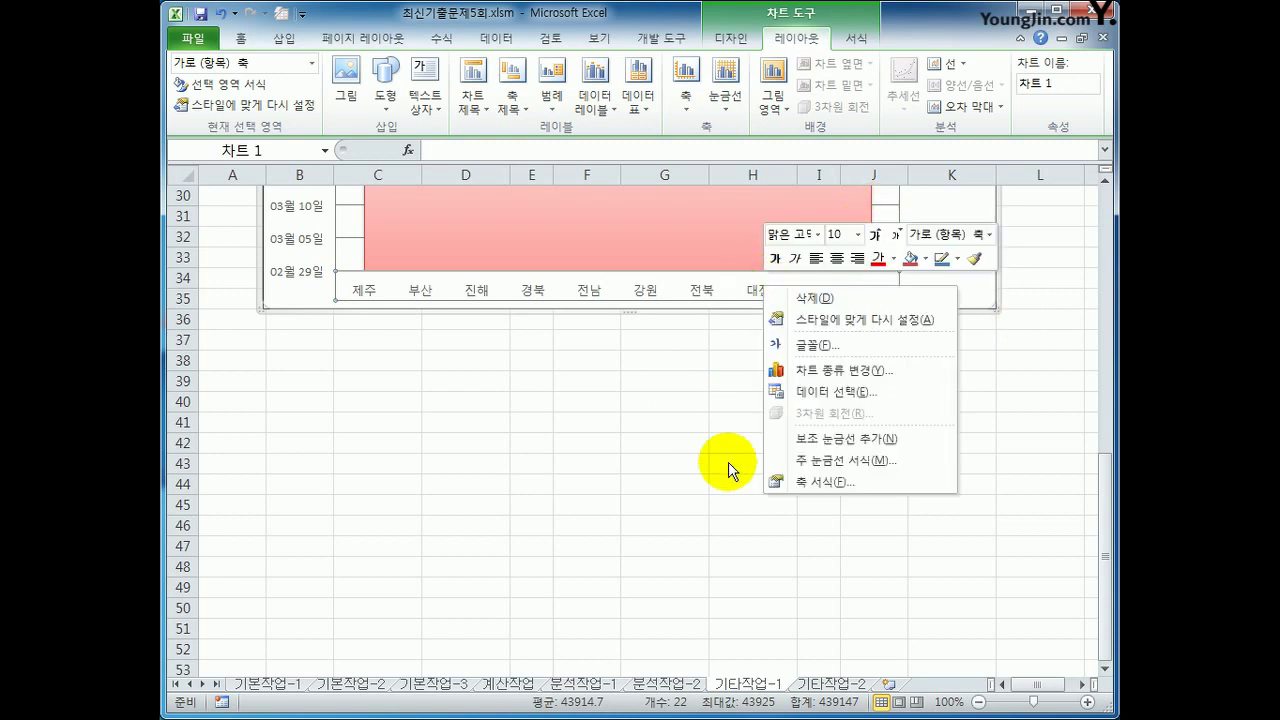
click(803, 486)
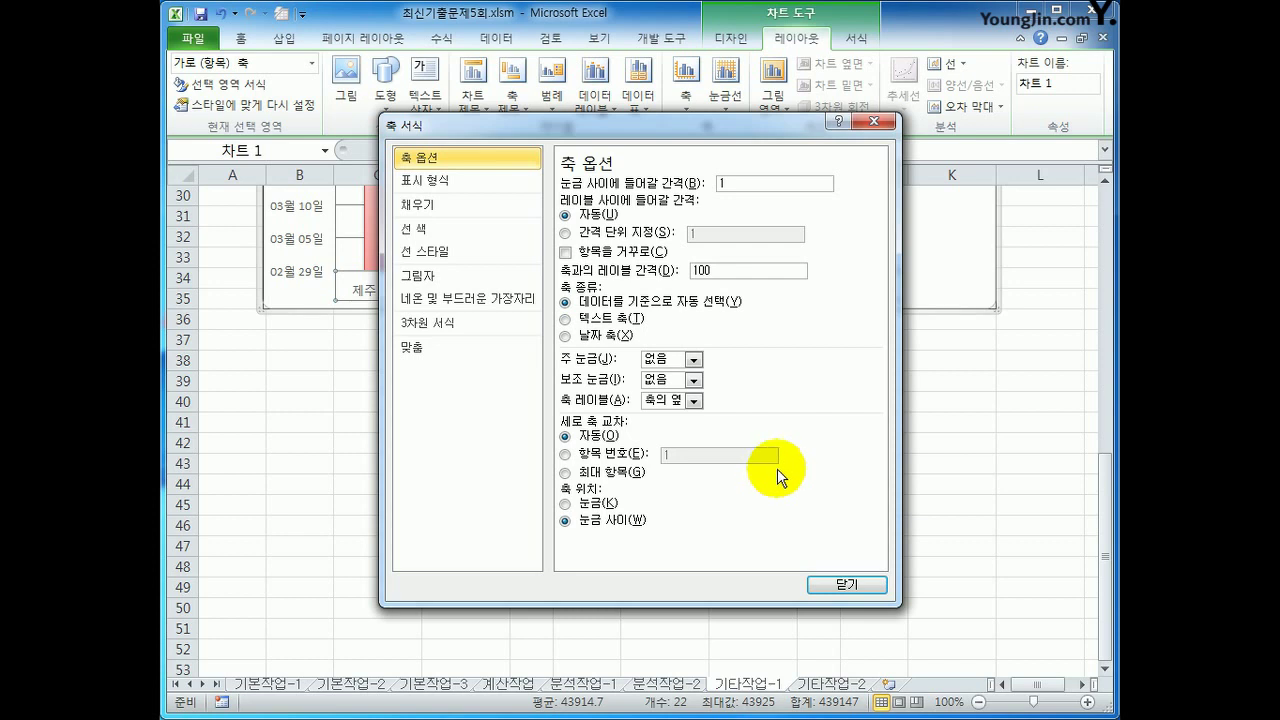
click(566, 504)
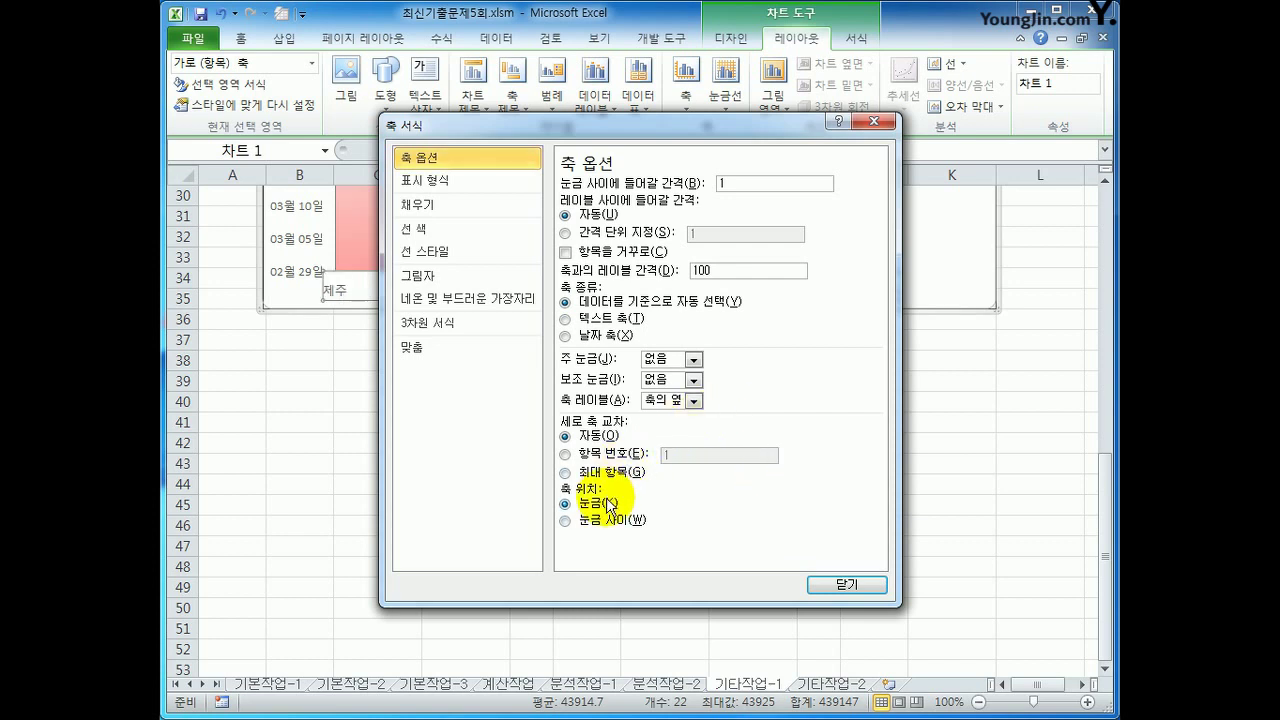
click(820, 584)
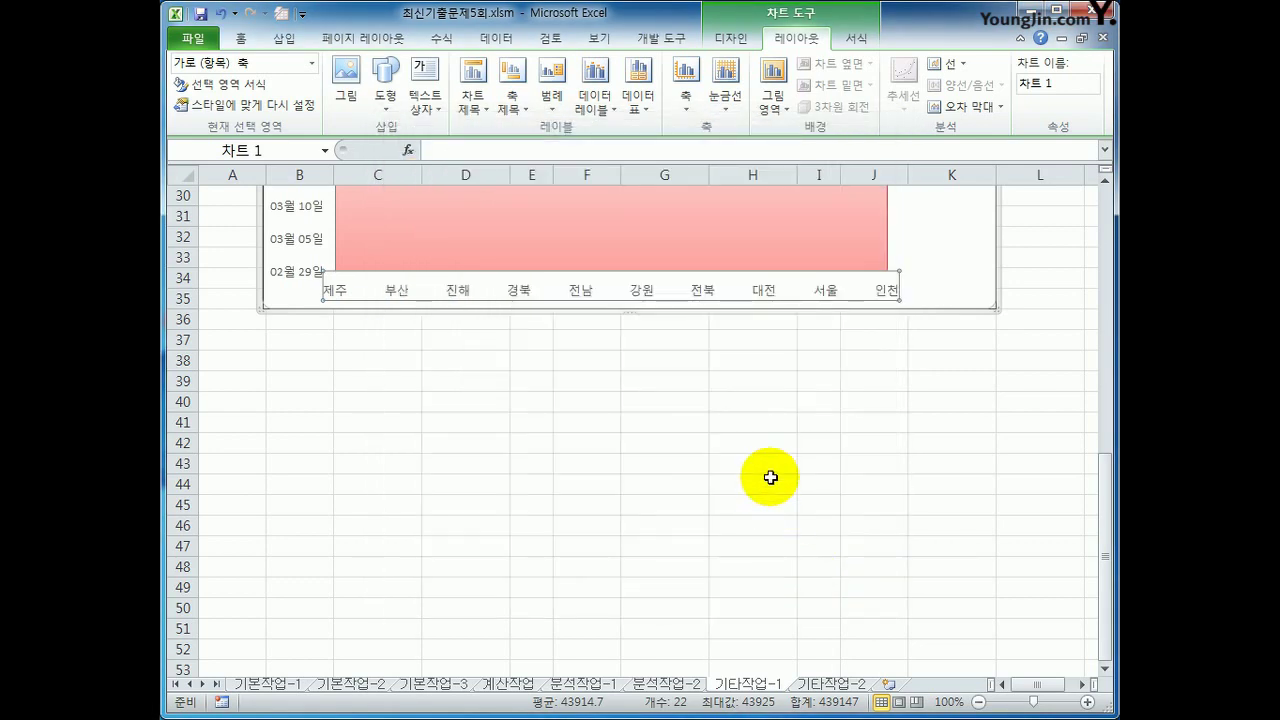
click(770, 478)
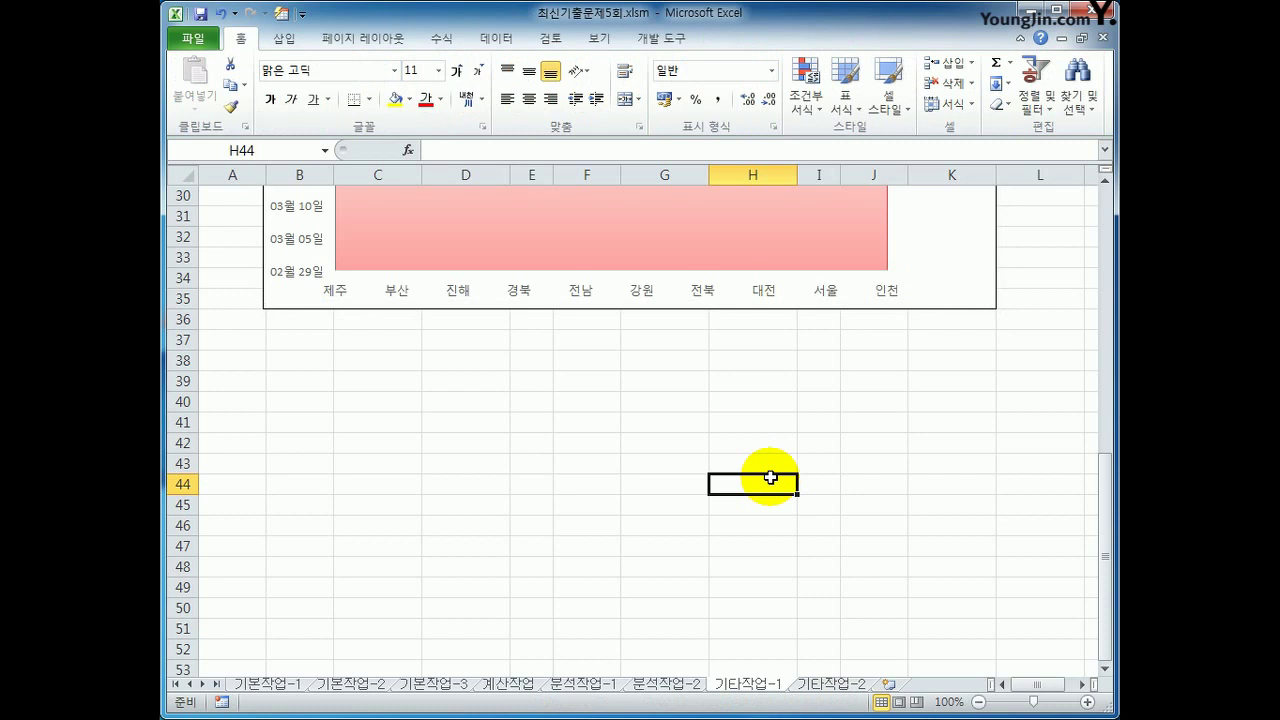
scroll(770, 478, up, 5)
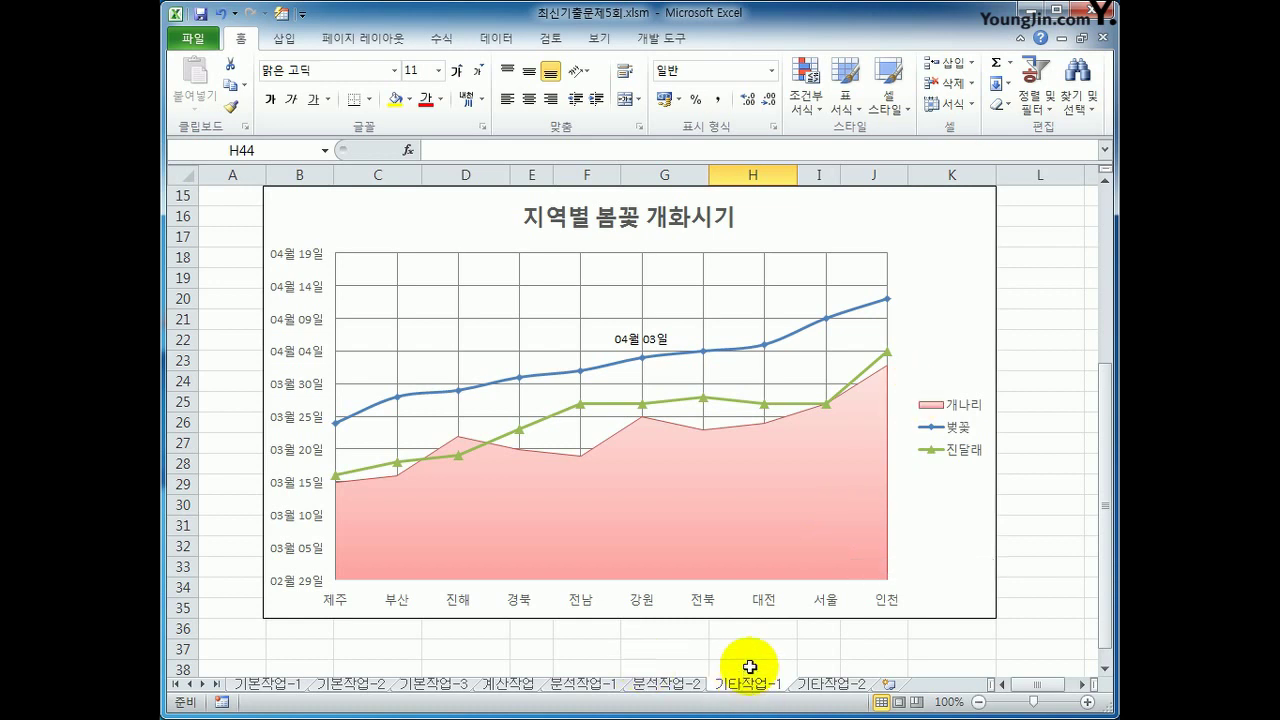
Step: On the 기타작업-2 sheet, turn on design mode and open the click event procedure of the 소장도서등록 button
click(818, 687)
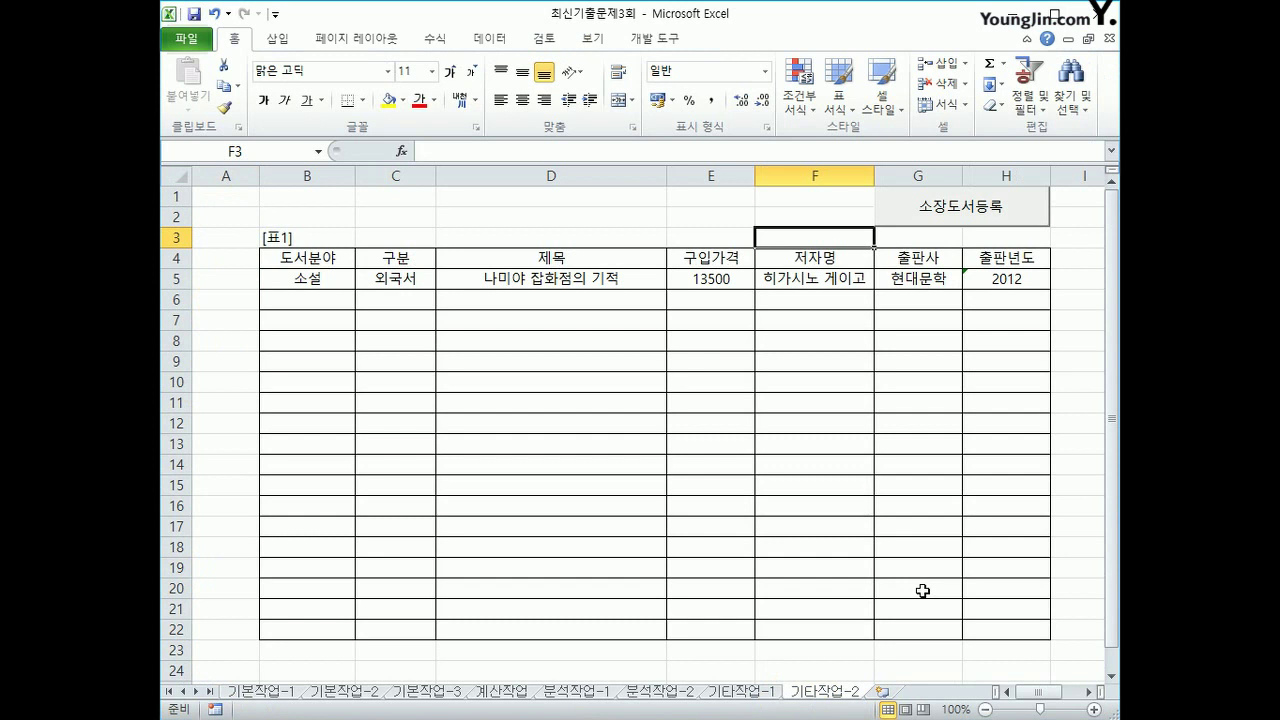
click(968, 224)
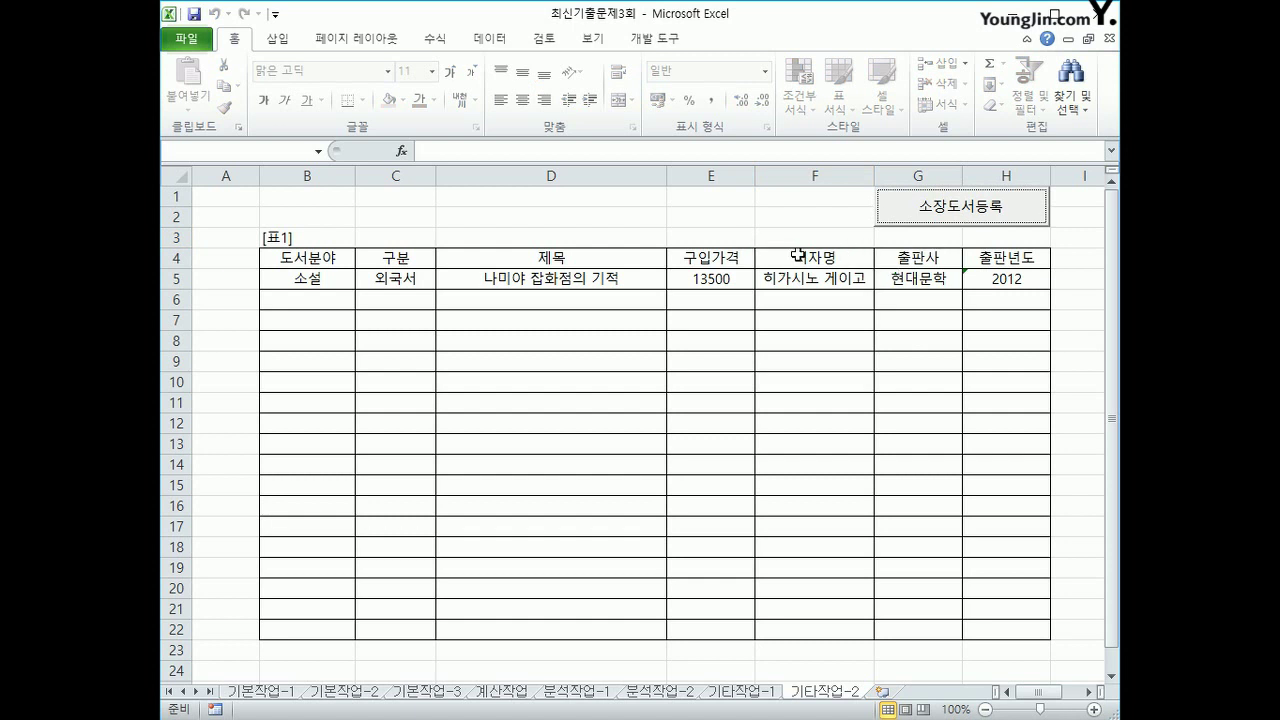
click(761, 217)
click(662, 40)
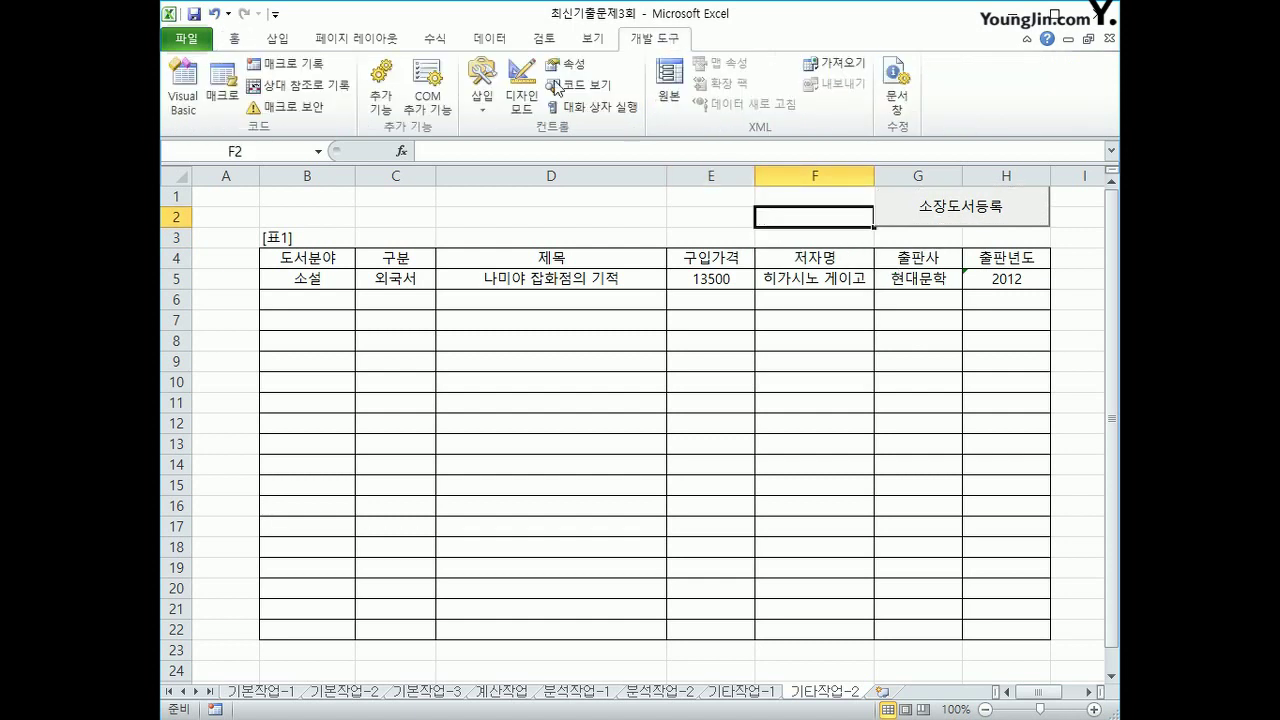
click(521, 96)
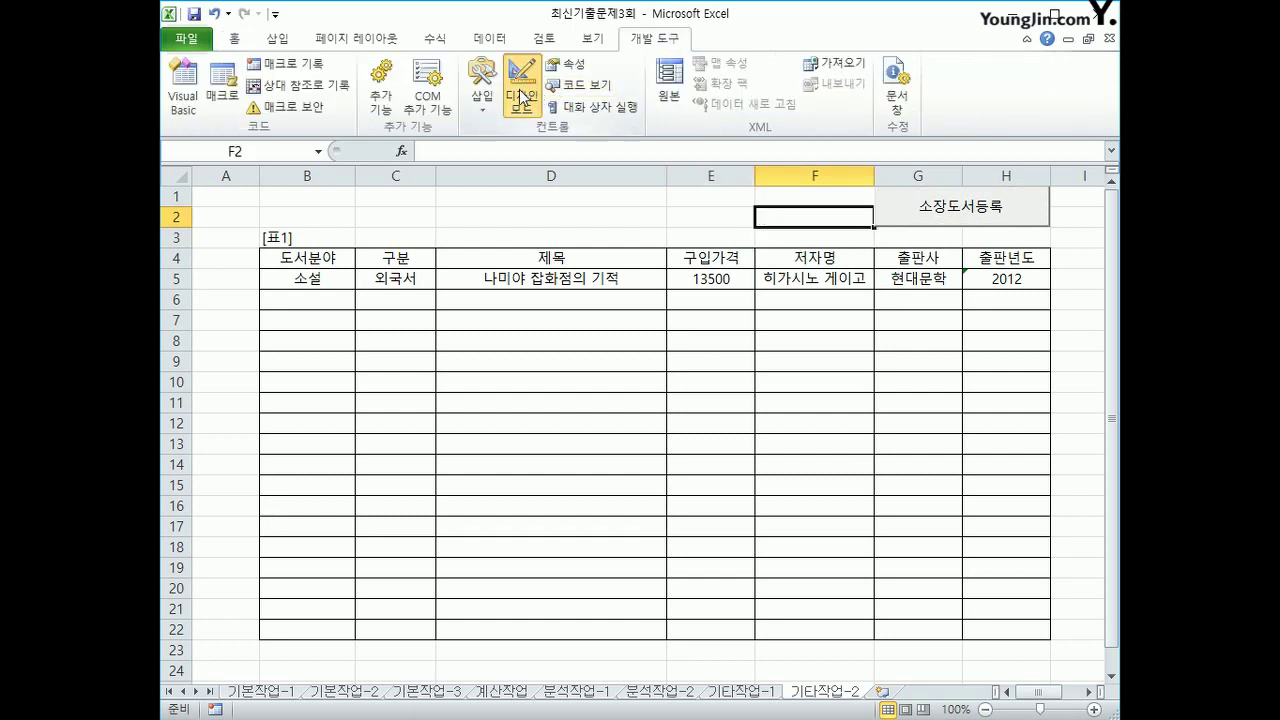
click(892, 225)
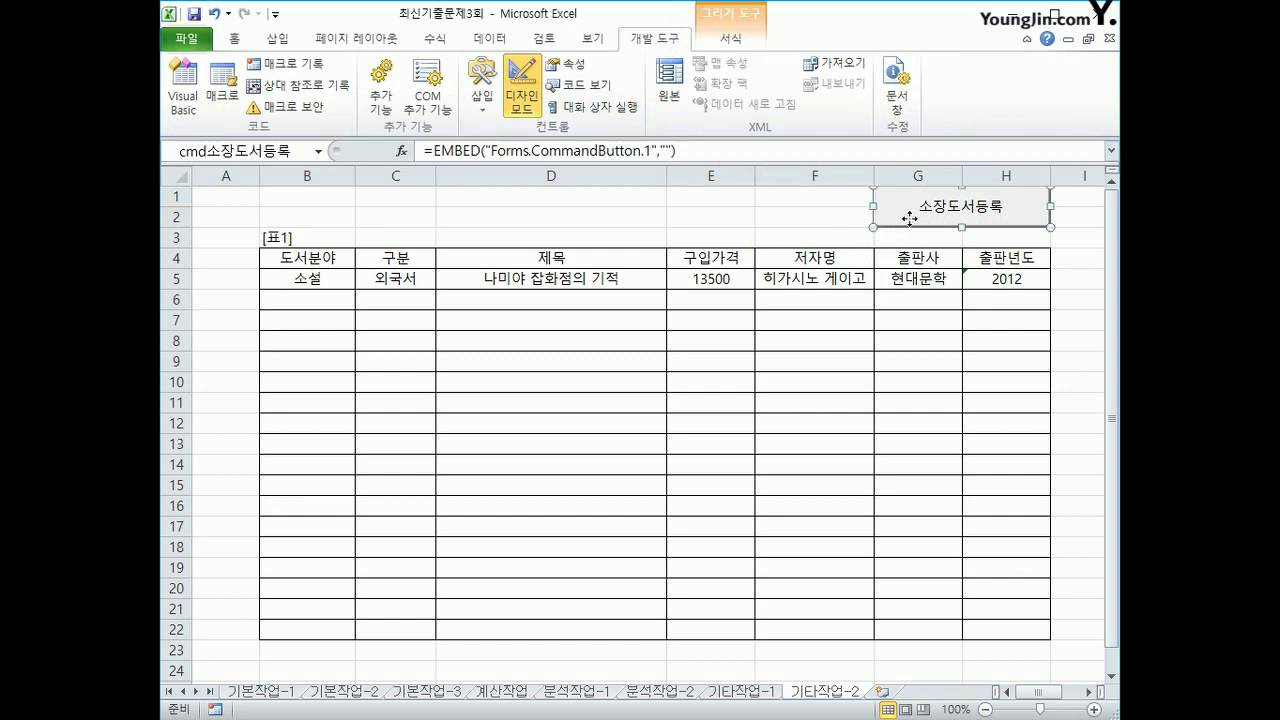
double_click(911, 220)
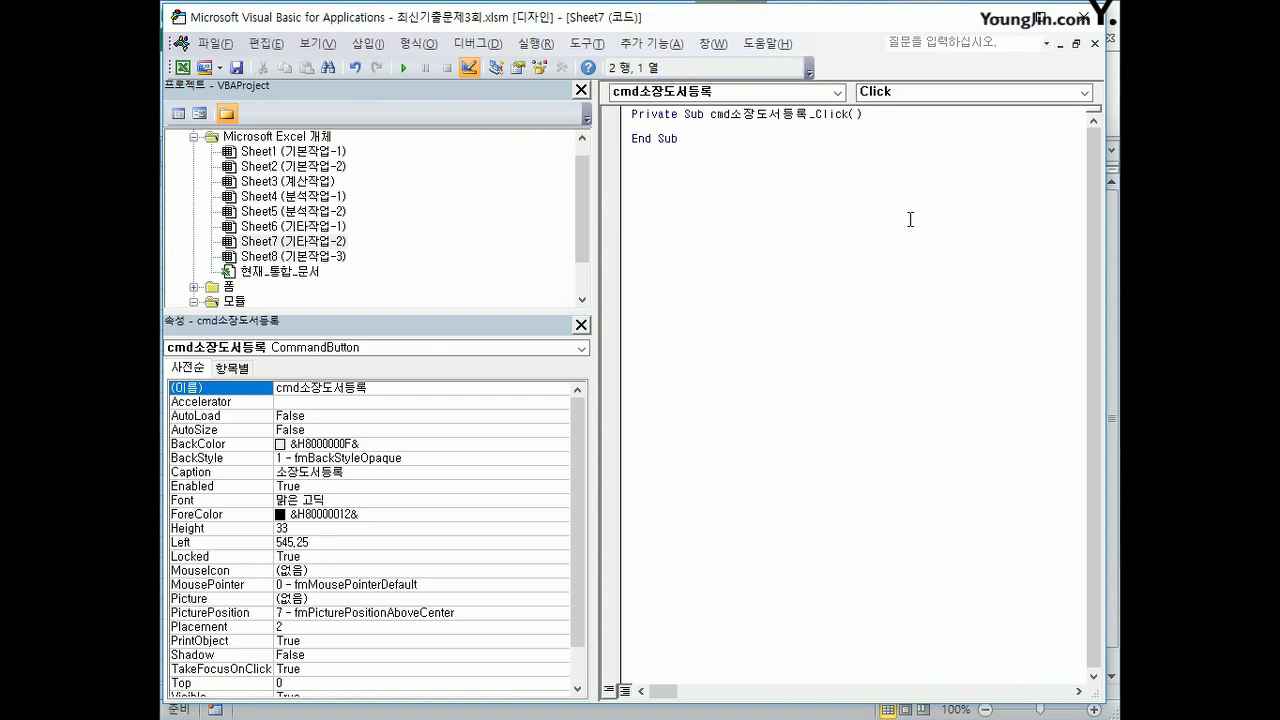
Step: Enter 도서등록.Show in the cmd소장도서등록_Click procedure so the button displays the form
key(Tab)
text(도서등록.)
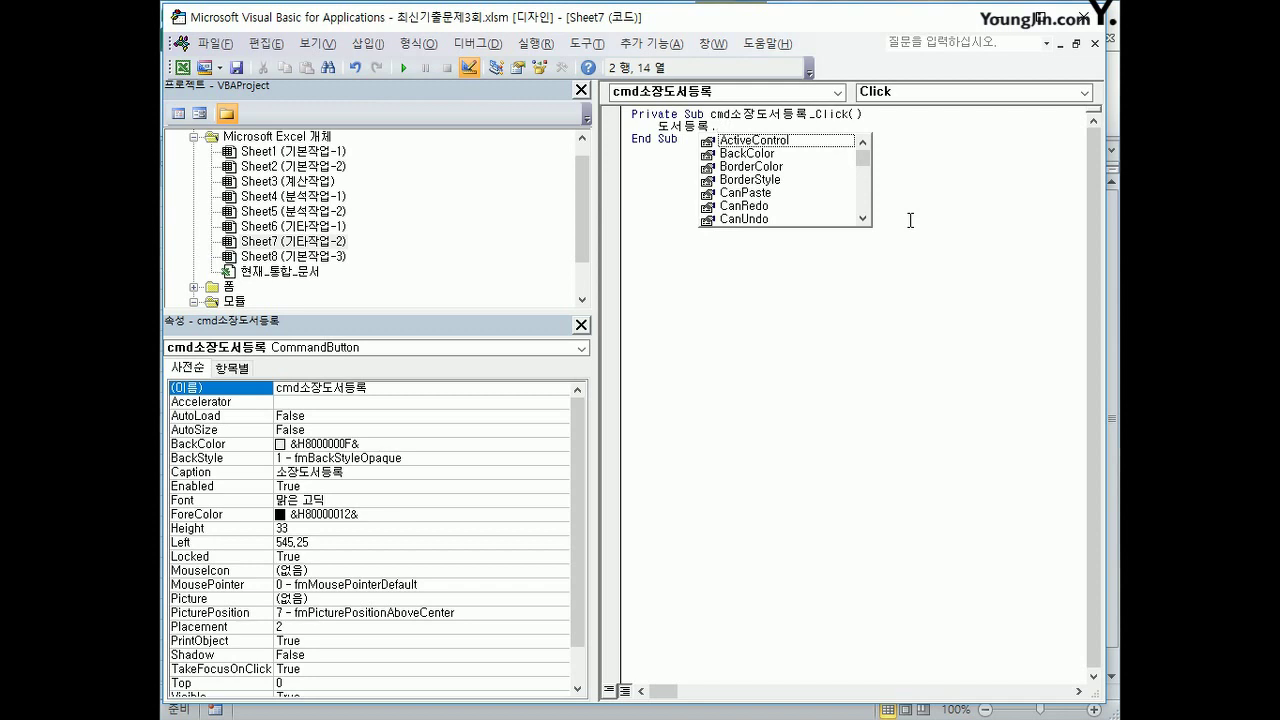
text(sh)
key(Tab)
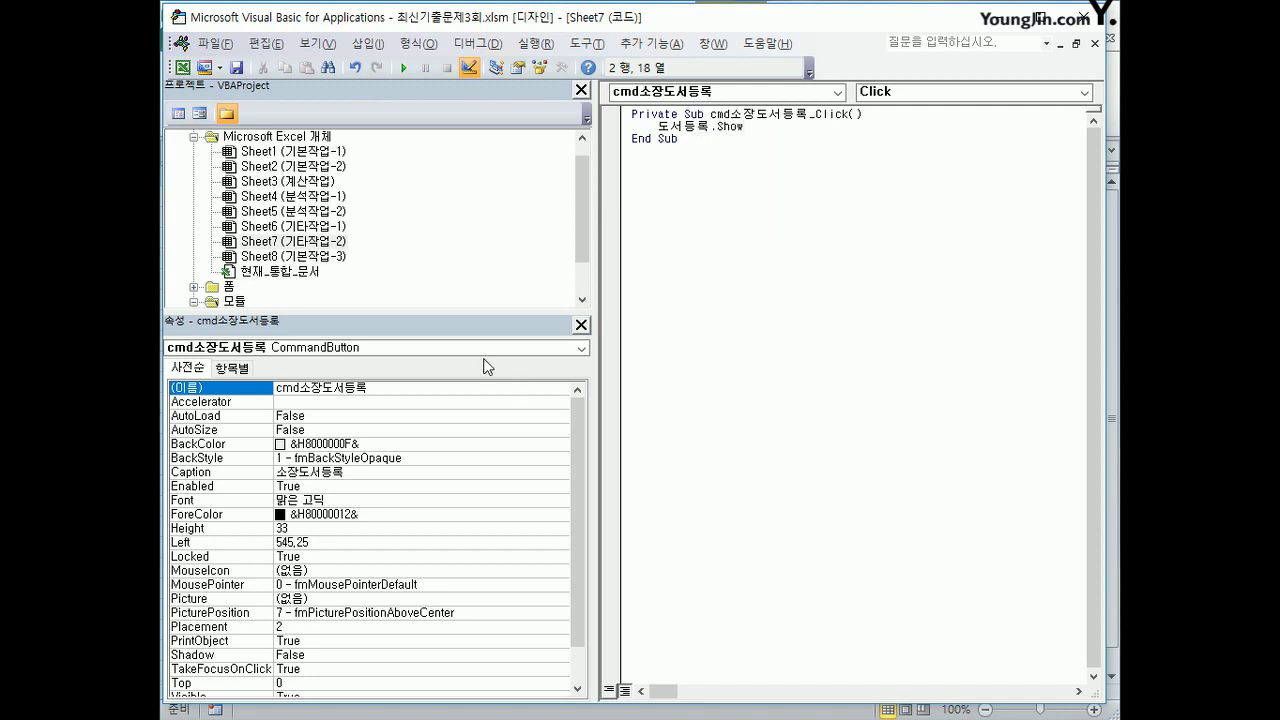
Step: Open the code of the 도서등록 form and create its UserForm_Initialize procedure
double_click(230, 287)
click(250, 288)
double_click(250, 288)
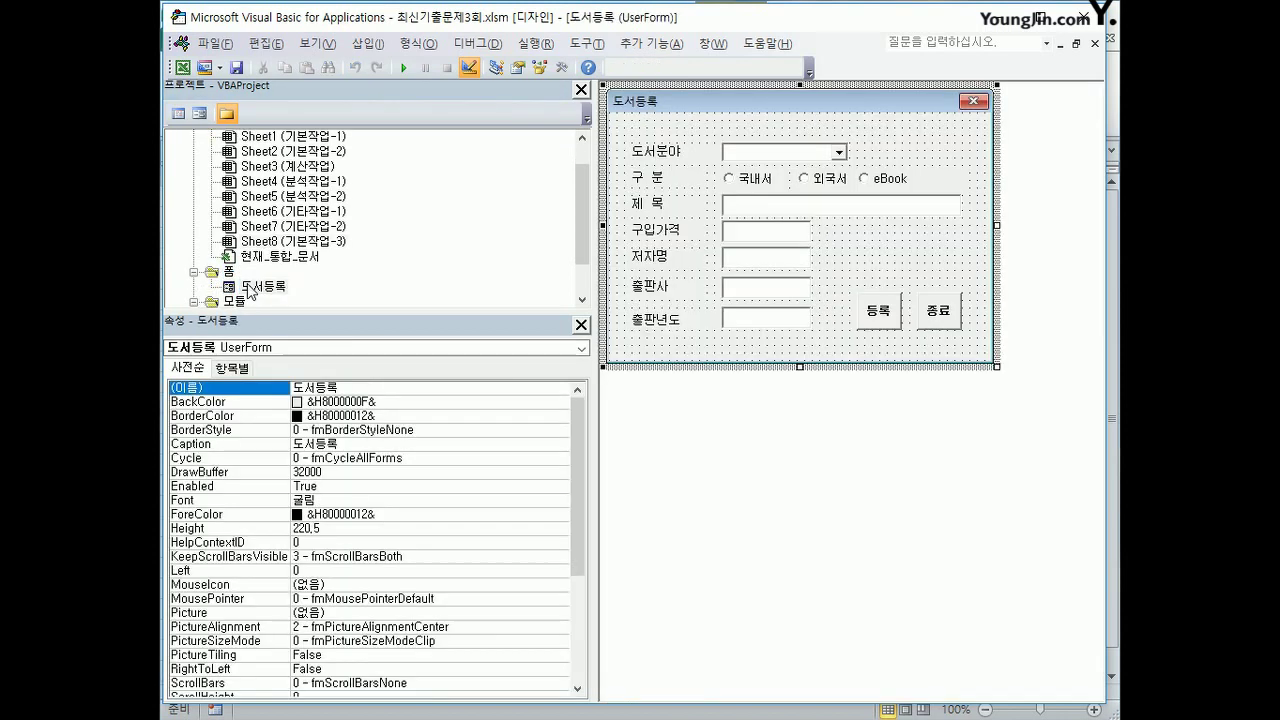
click(177, 116)
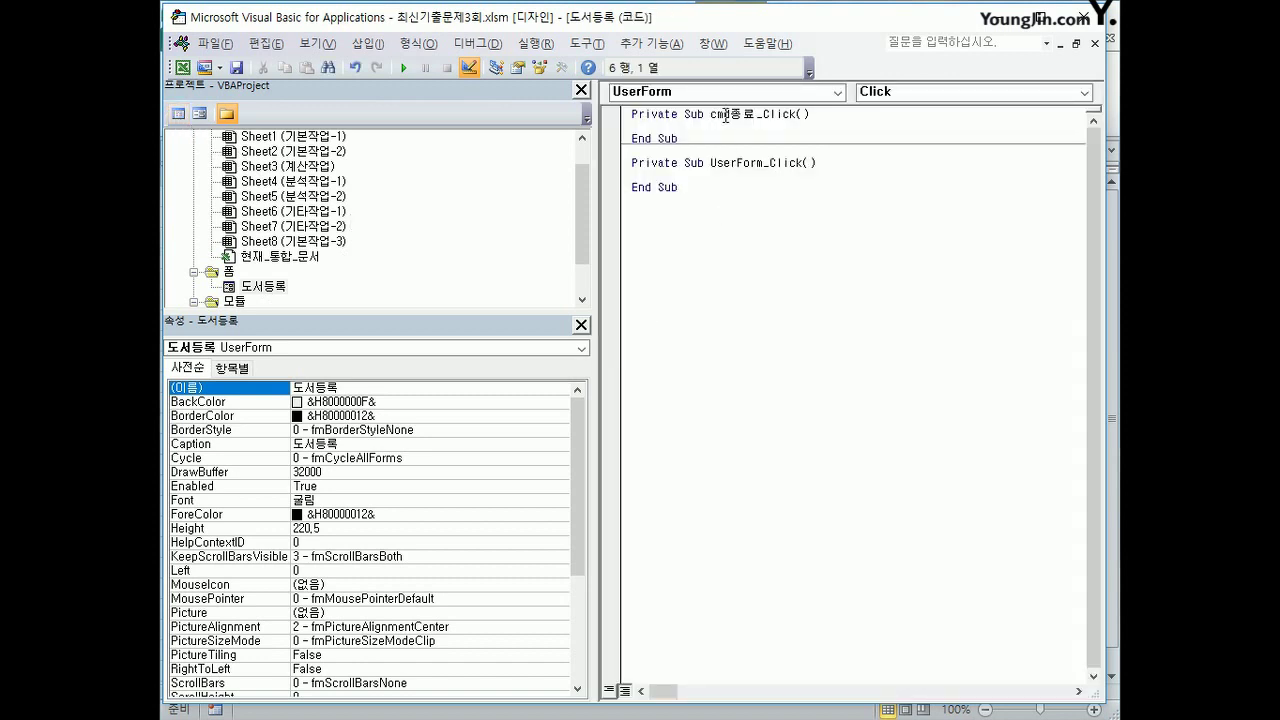
click(880, 92)
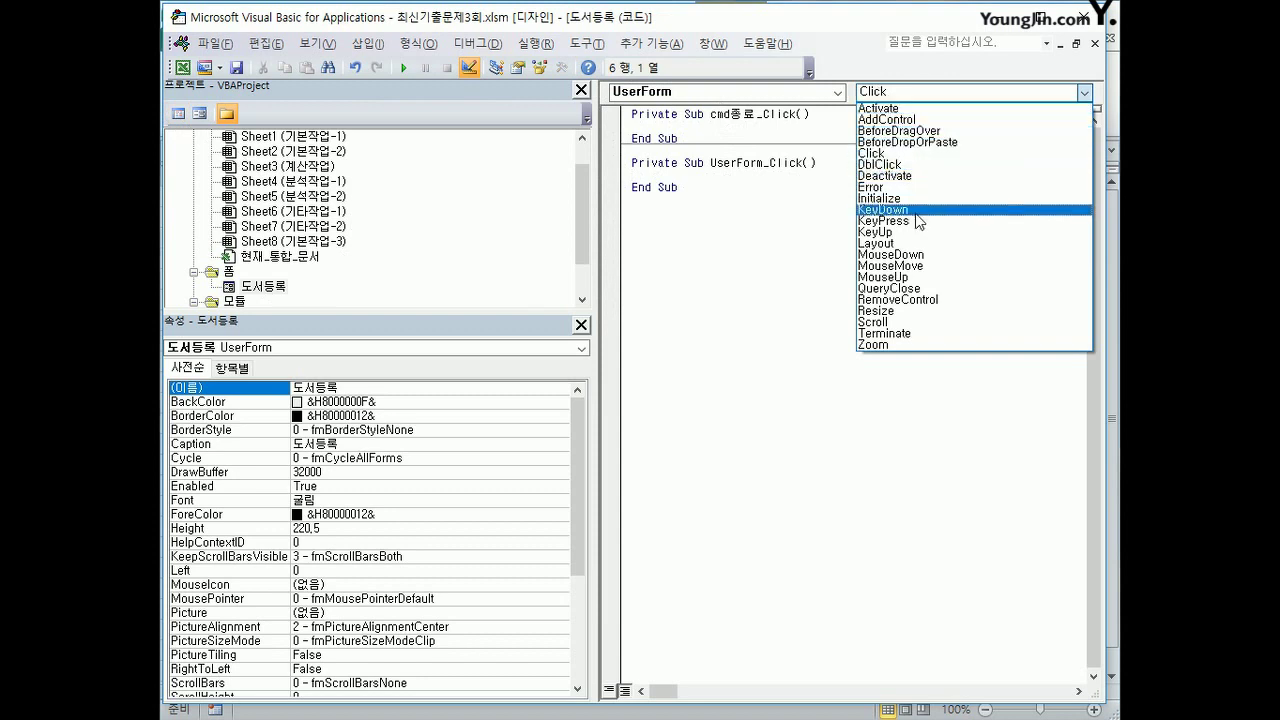
click(880, 198)
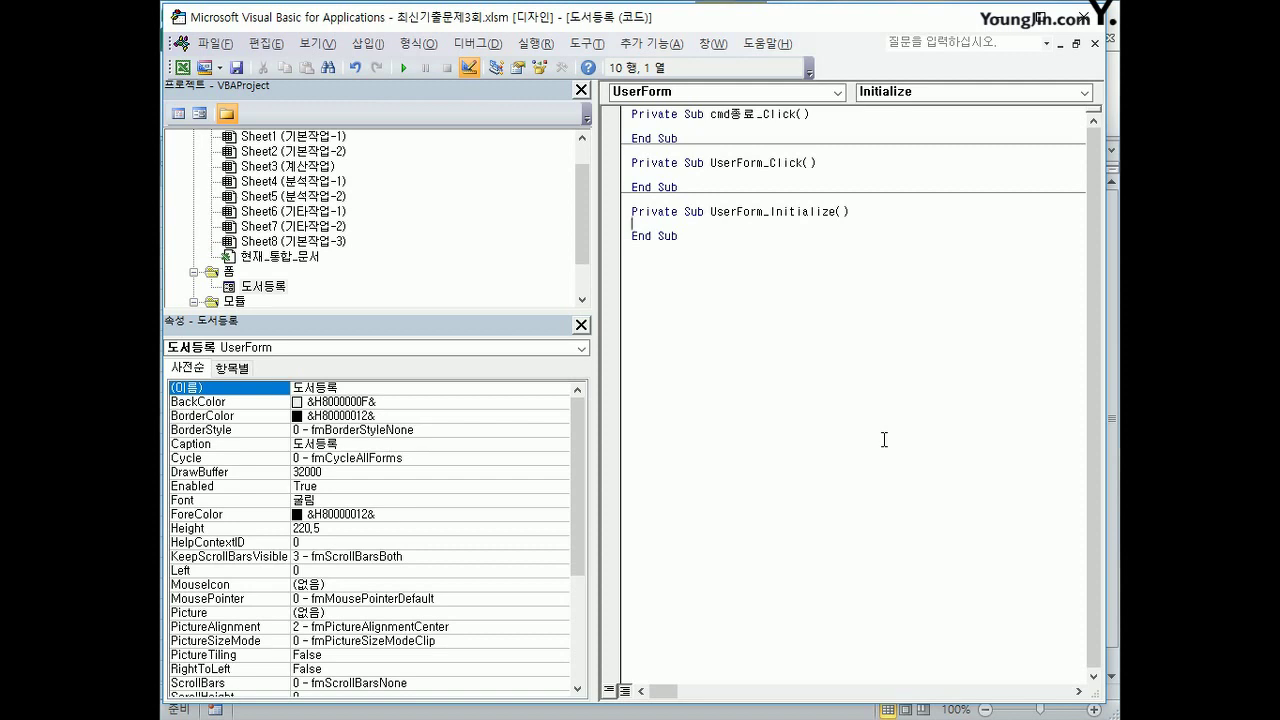
Step: In UserForm_Initialize, set the book-category combo box source with cmb도서분야.RowSource = "J5:J12"
key(Tab)
text(cmb도서분야.RowSource =)
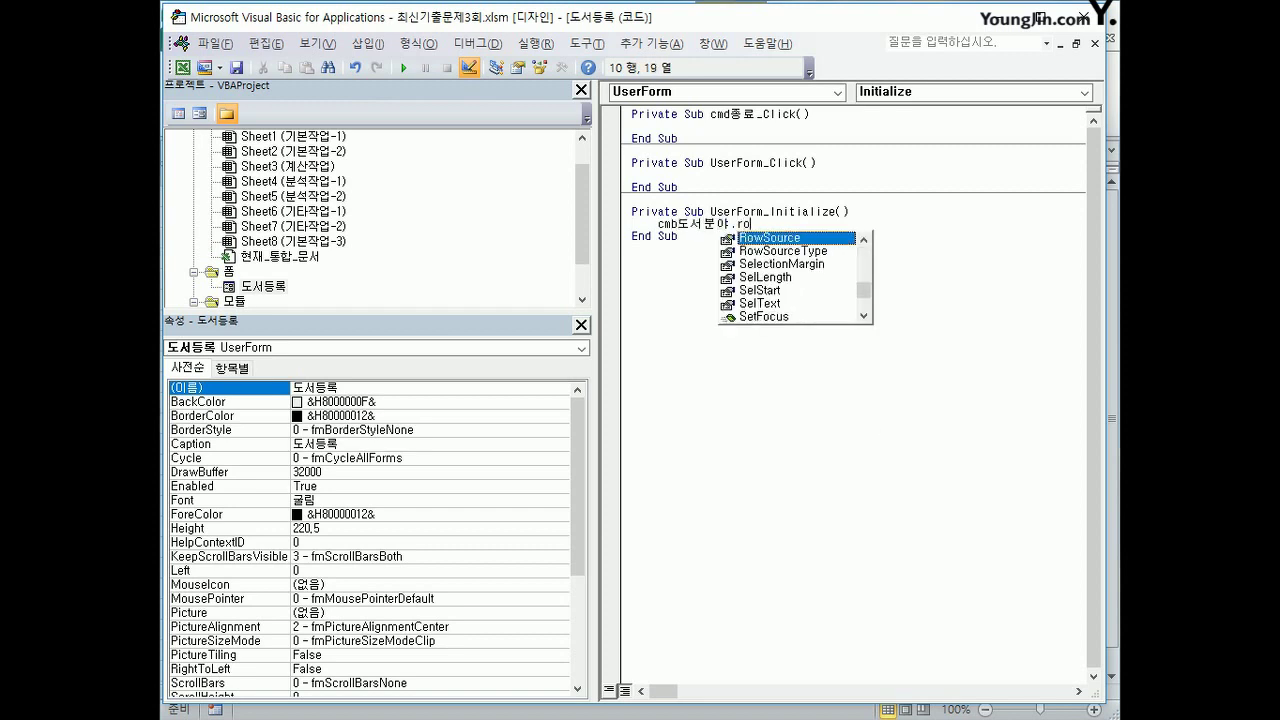
text( ")
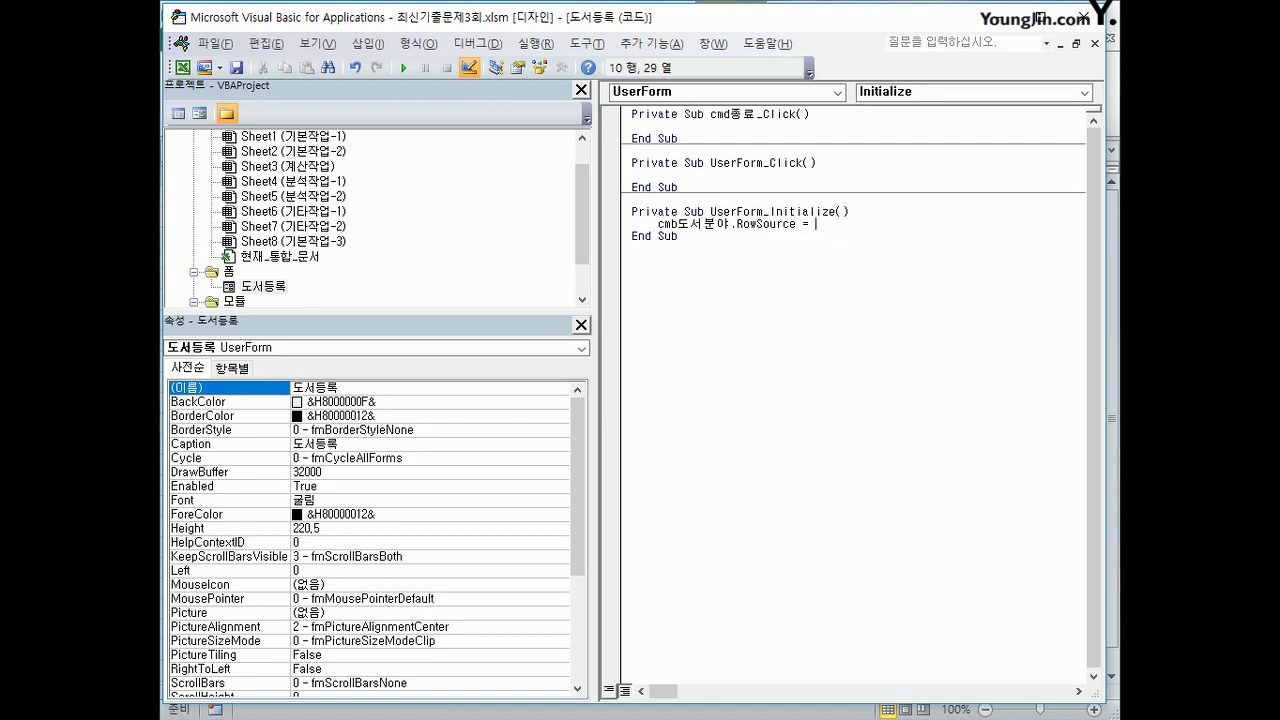
text(J5:J12")
click(677, 236)
click(870, 224)
key(Return)
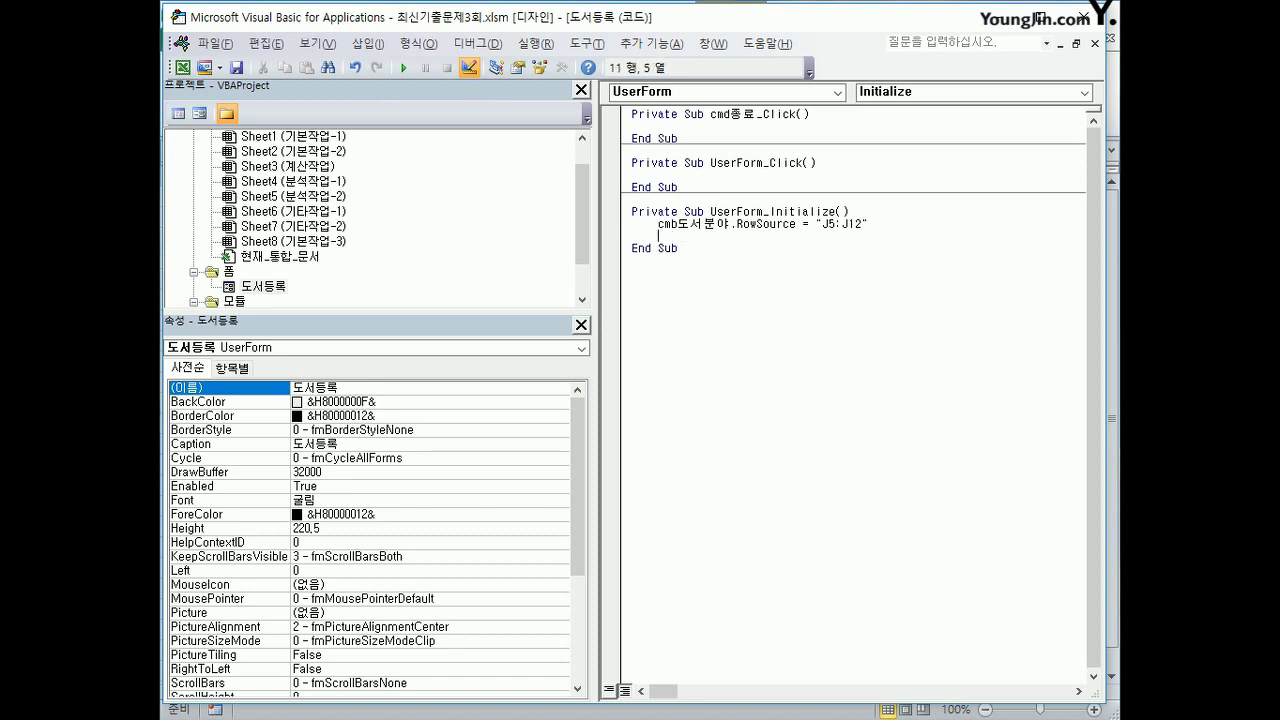
Step: Add the line opt국내서 = True to UserForm_Initialize so the 국내서 option is selected by default
text(opt)
key(BackSpace)
text(ㄱ국내서)
text( = )
text(ㅅ)
key(BackSpace)
key(Hangul)
text(true)
click(678, 248)
click(849, 440)
Step: In the cmd종료_Click procedure, enter MsgBox Now(), , "폼을 종료합니다." to show the current date and time
click(748, 92)
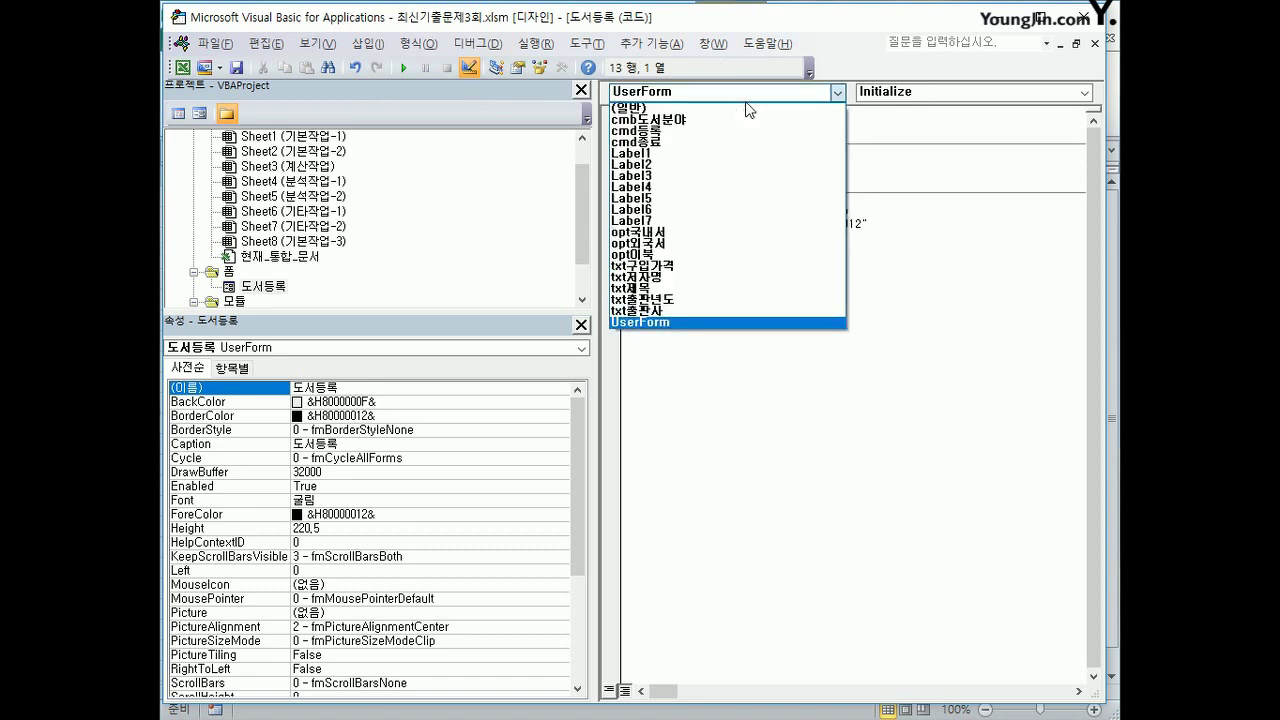
click(737, 143)
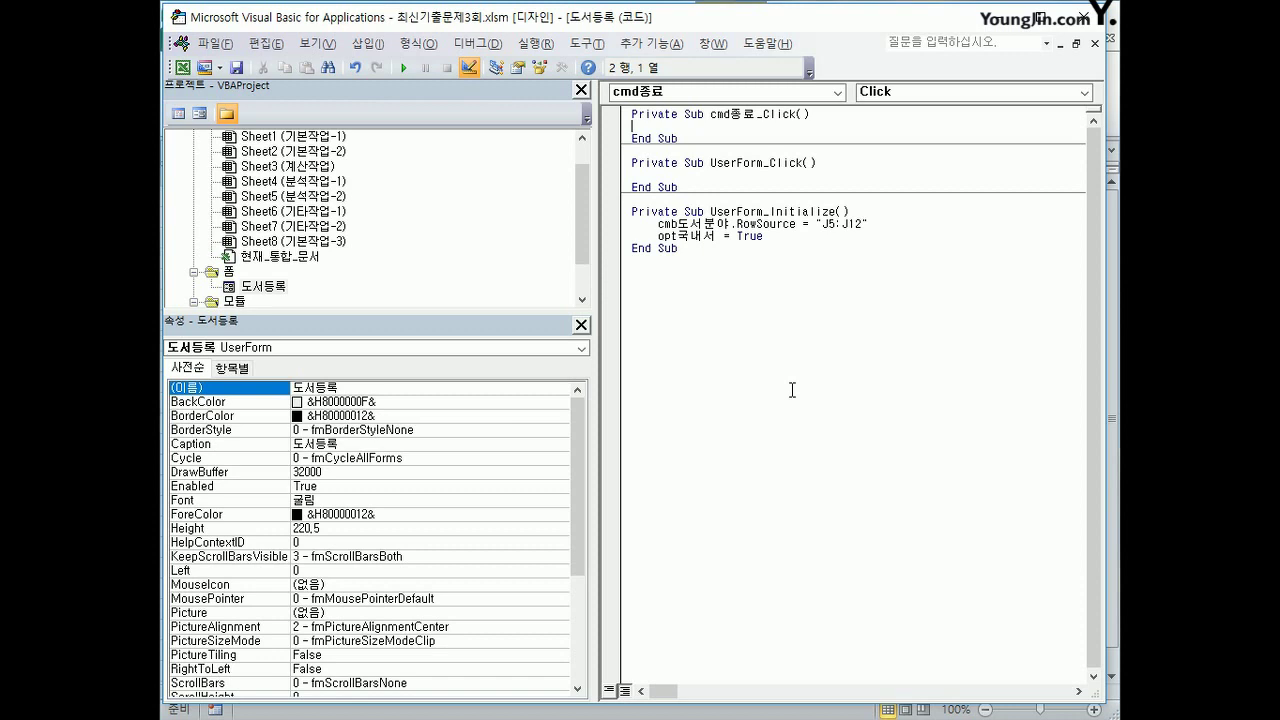
key(Tab)
text(msb)
text(gbox )
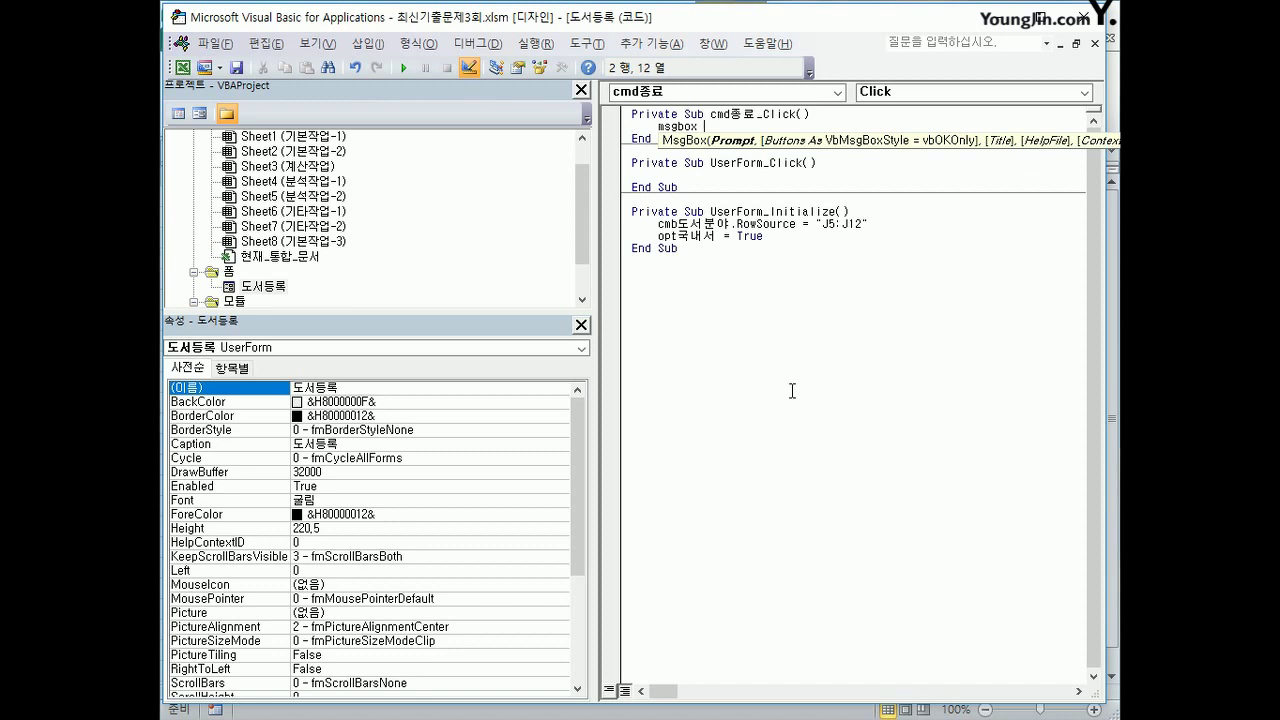
text(now()
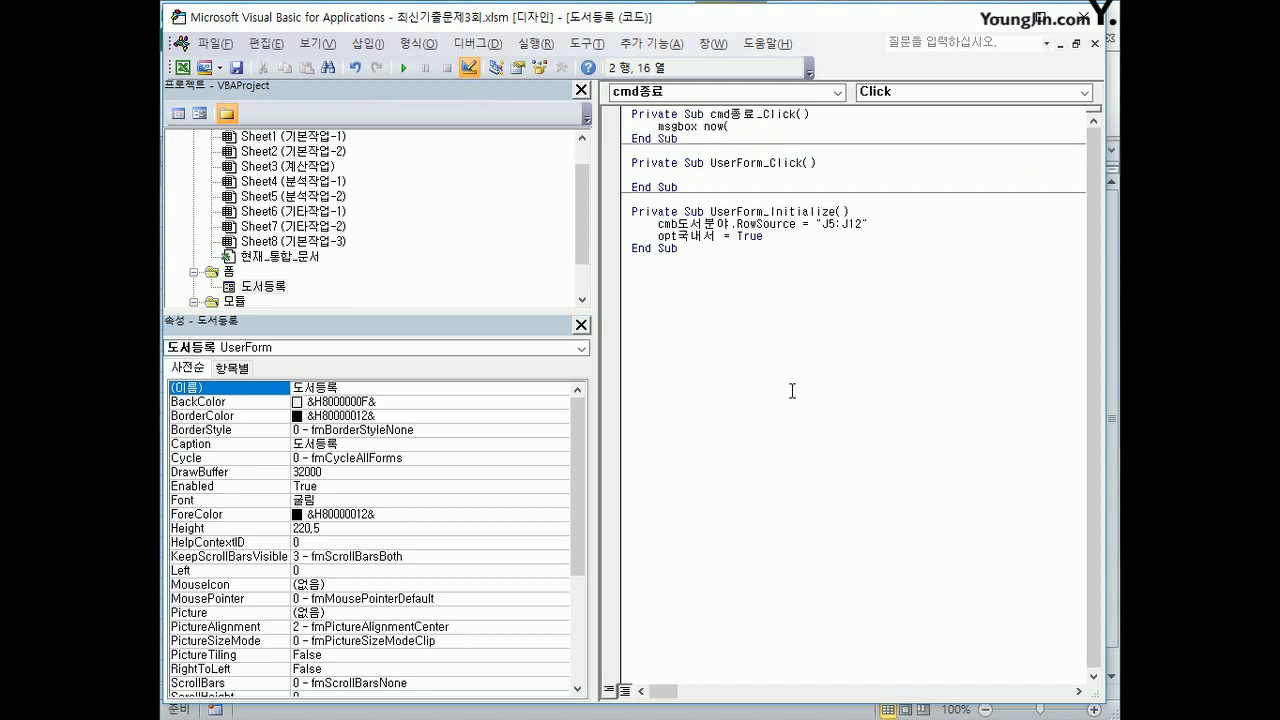
text(),)
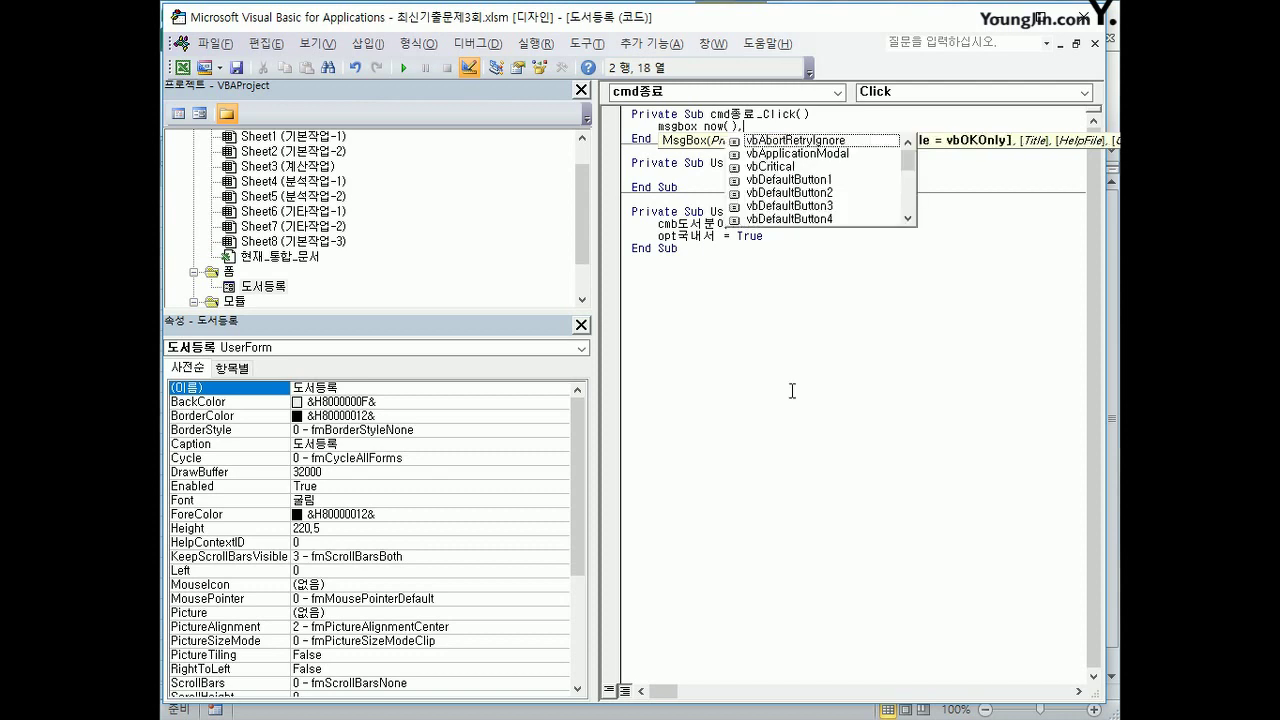
text(,)
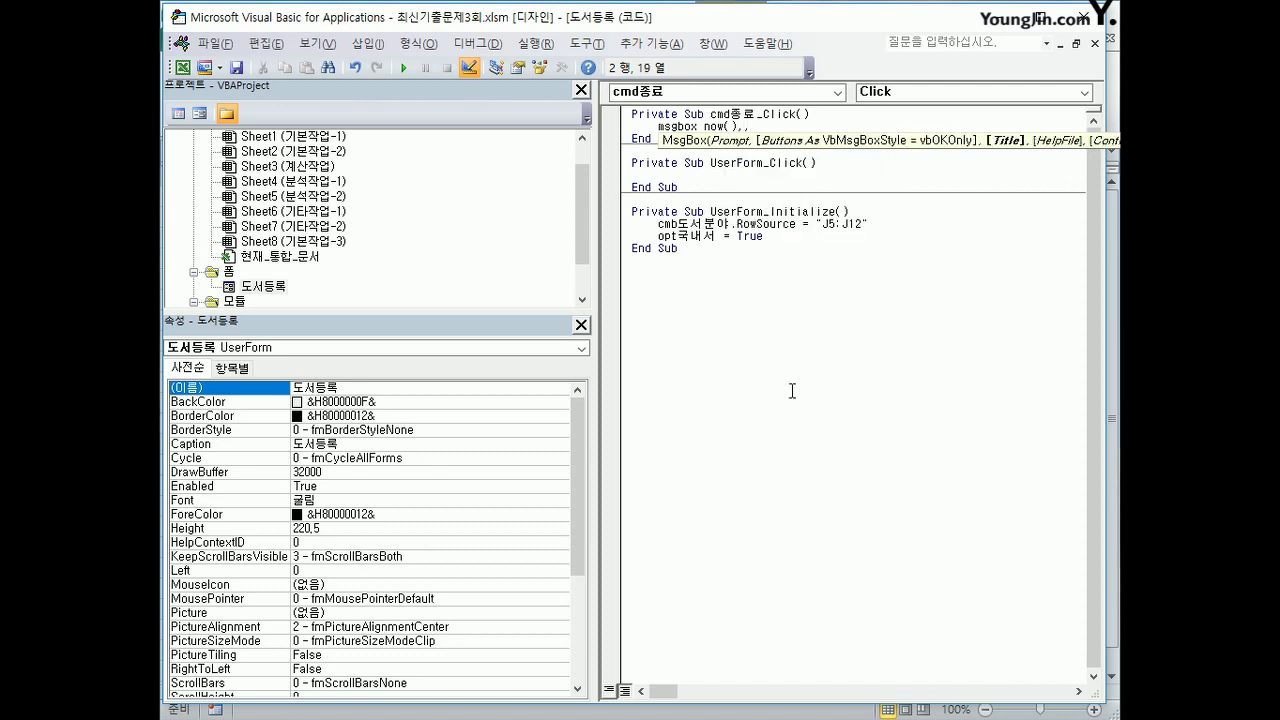
text(")
text(폼을 종료하)
text(ㅂ)
text(니다.)
text(")
key(Down)
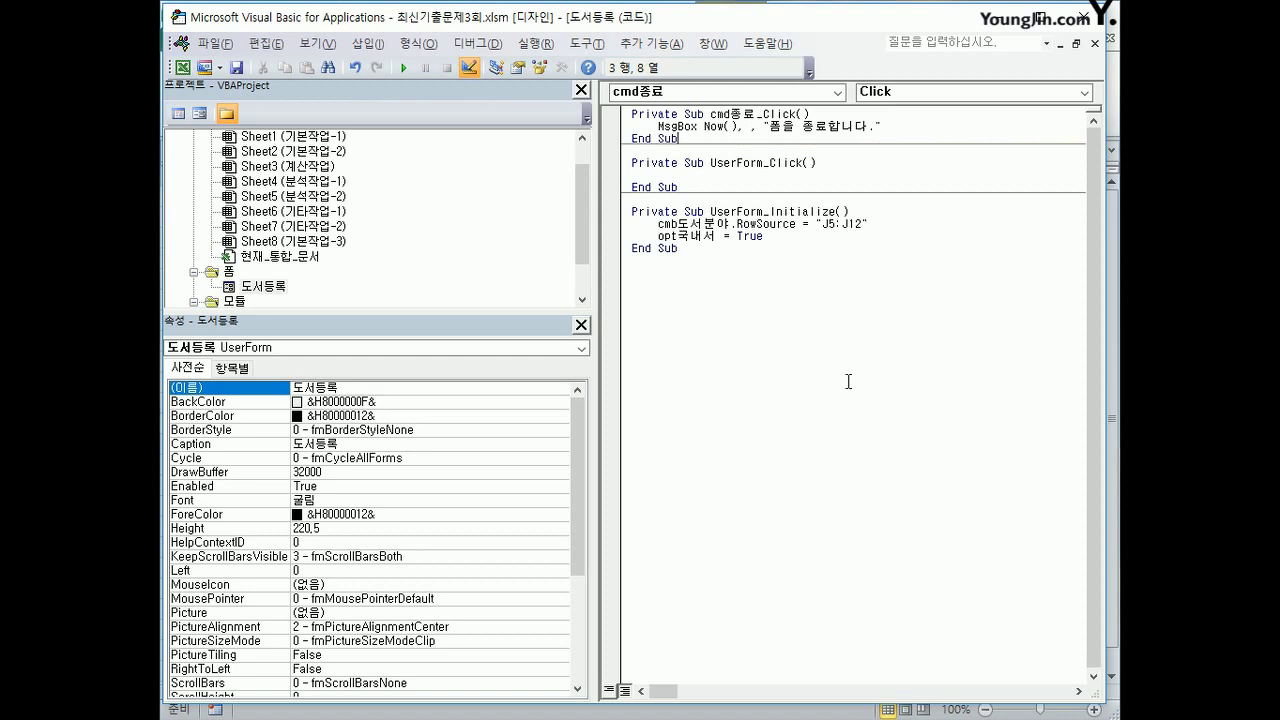
Step: Add the line Unload Me after the message box in the cmd종료_Click procedure to close the form
click(906, 127)
key(Return)
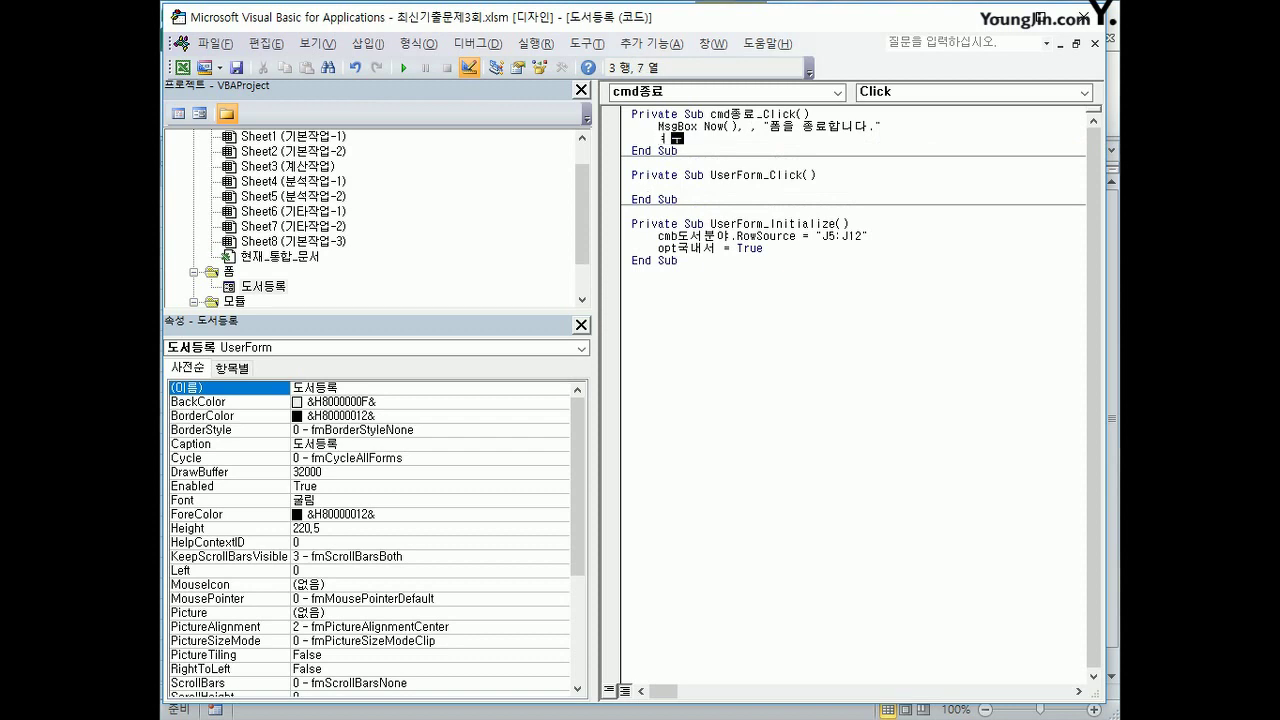
text(unload me)
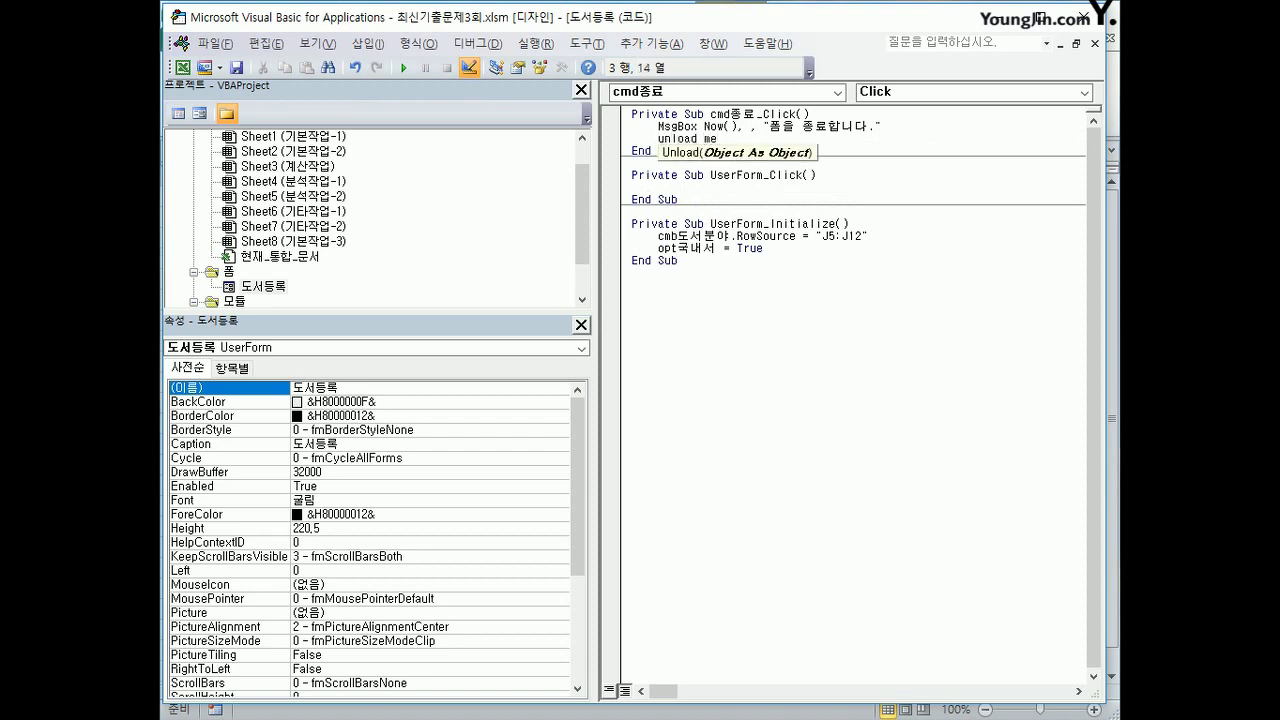
click(907, 336)
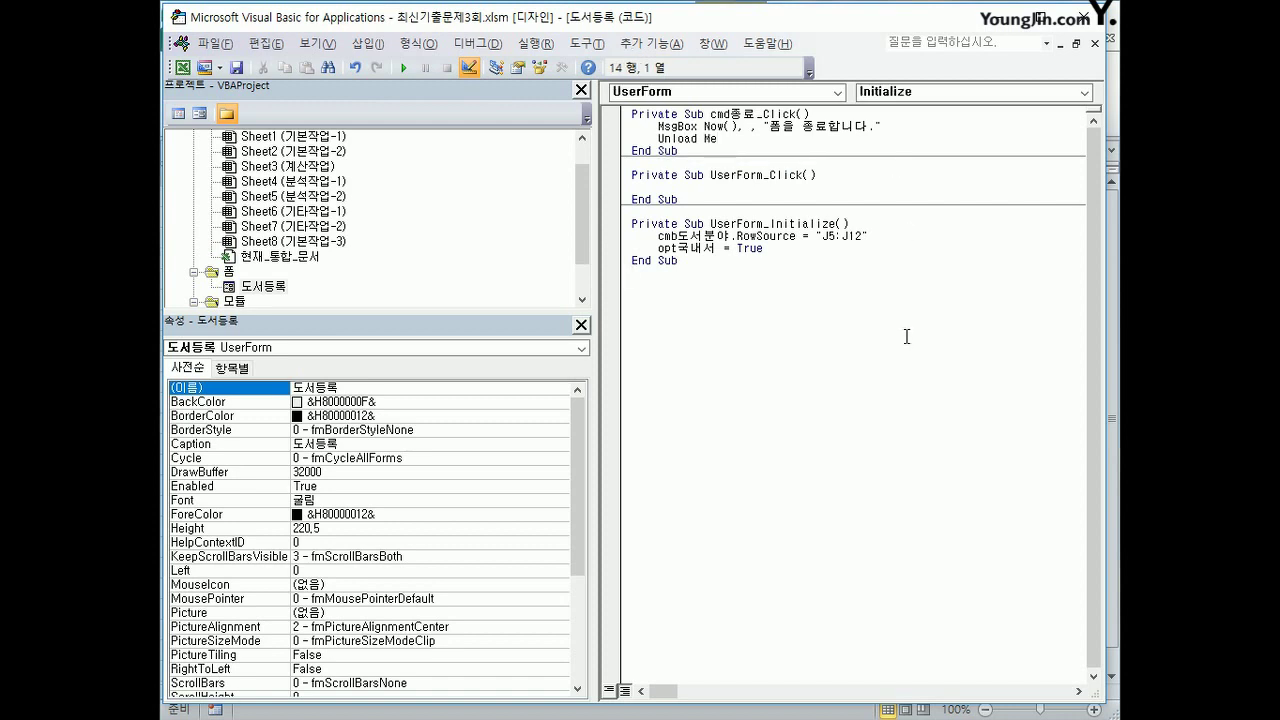
Step: Create the Click procedure of the cmd등록 button in the 도서등록 form's code
click(776, 88)
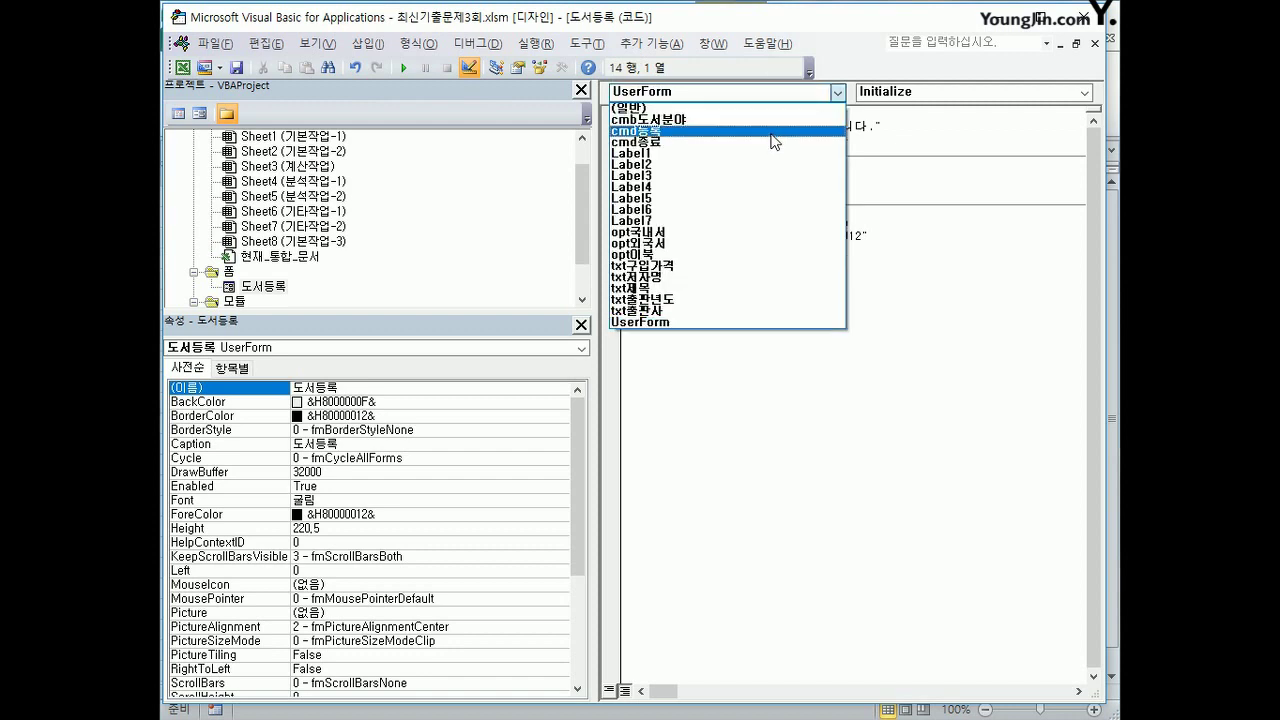
click(775, 131)
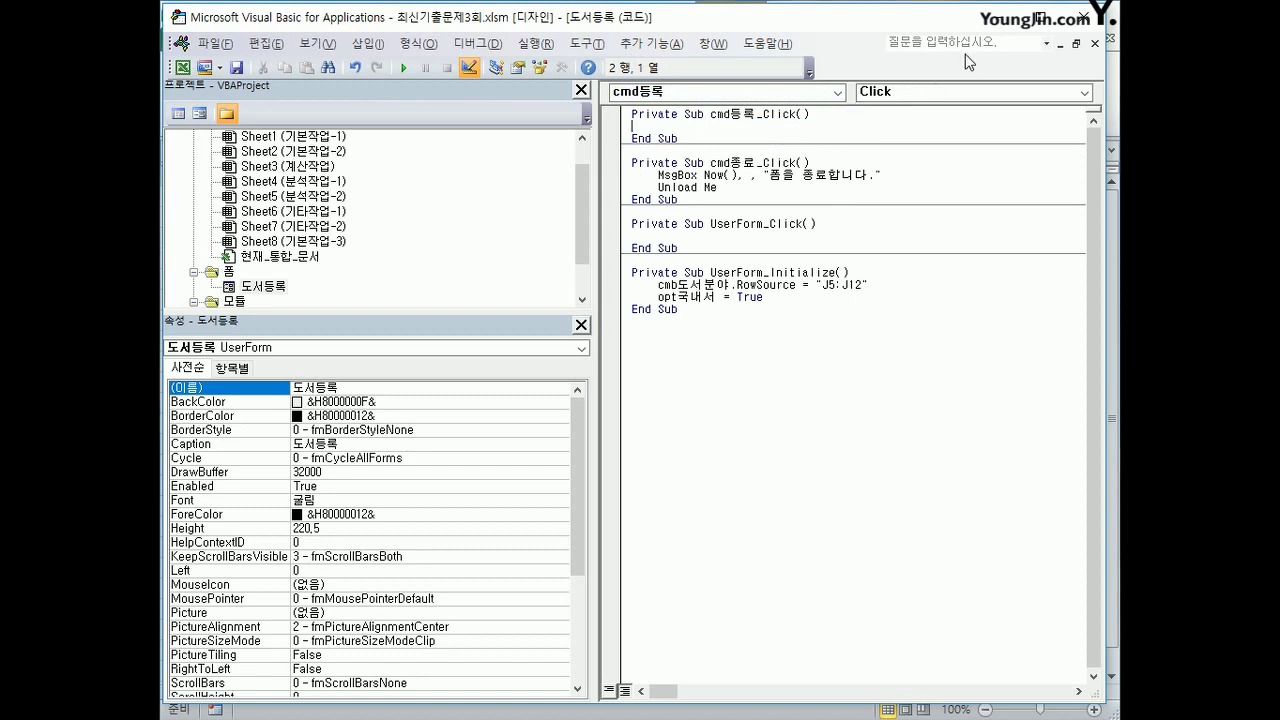
Step: Switch to the Excel worksheet and examine the contiguous region around the [표1] table, from B3 to H5, and the first empty row
click(992, 16)
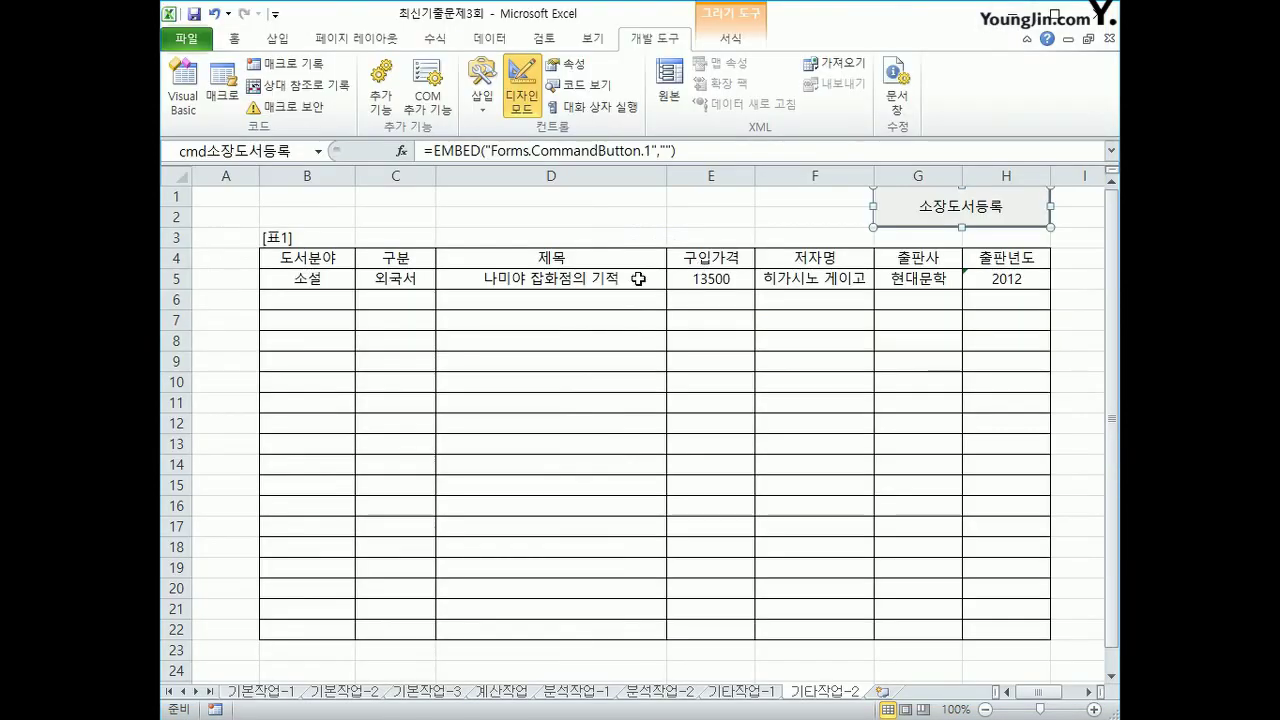
click(332, 256)
drag(330, 256, 1000, 280)
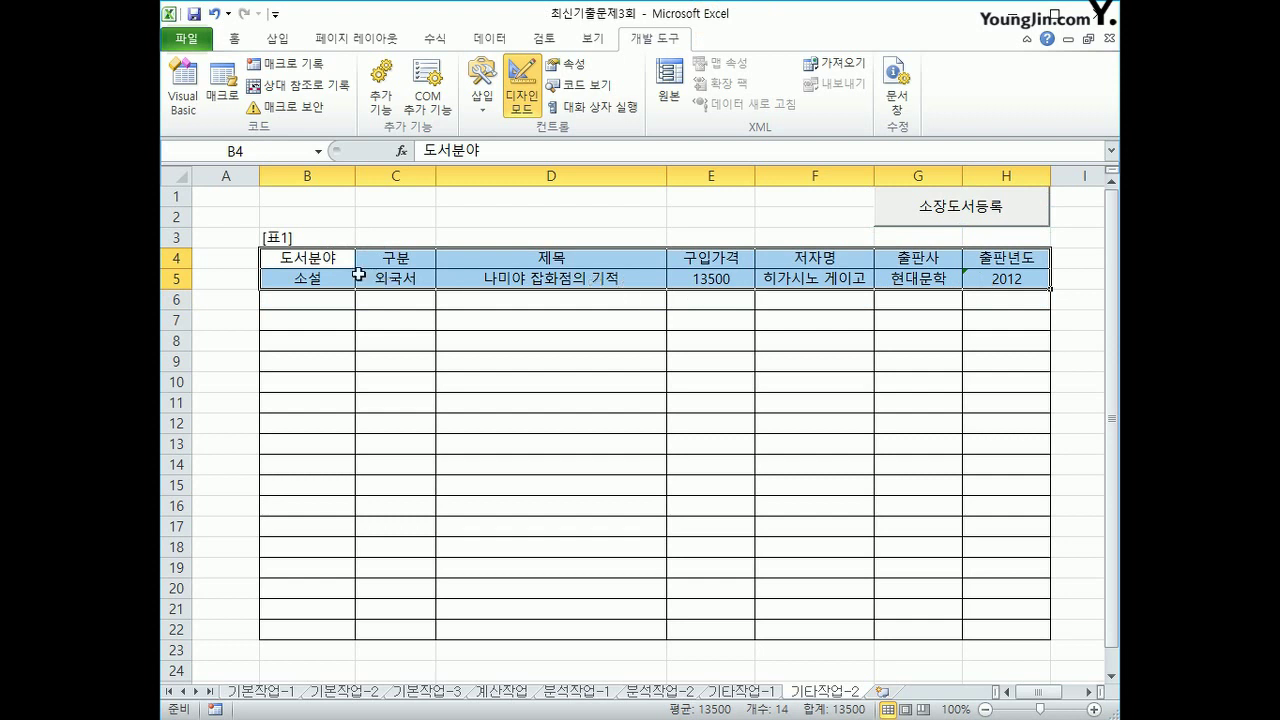
drag(324, 239, 975, 287)
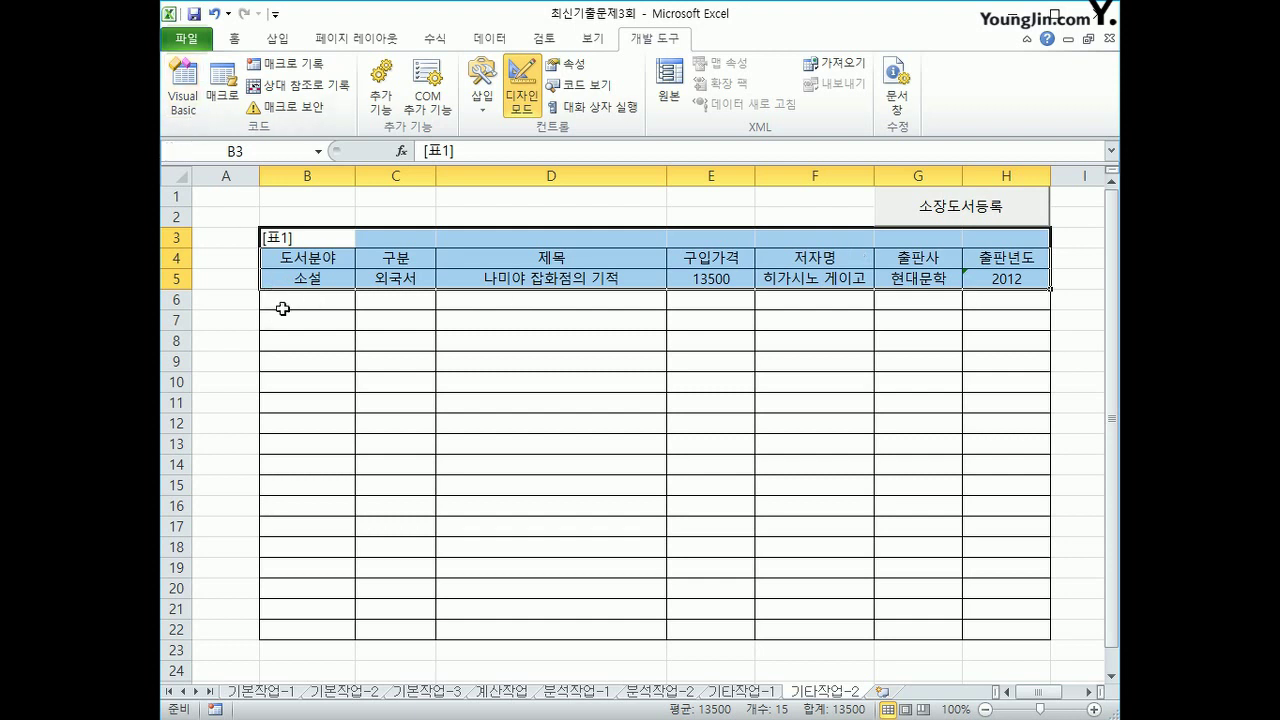
click(294, 255)
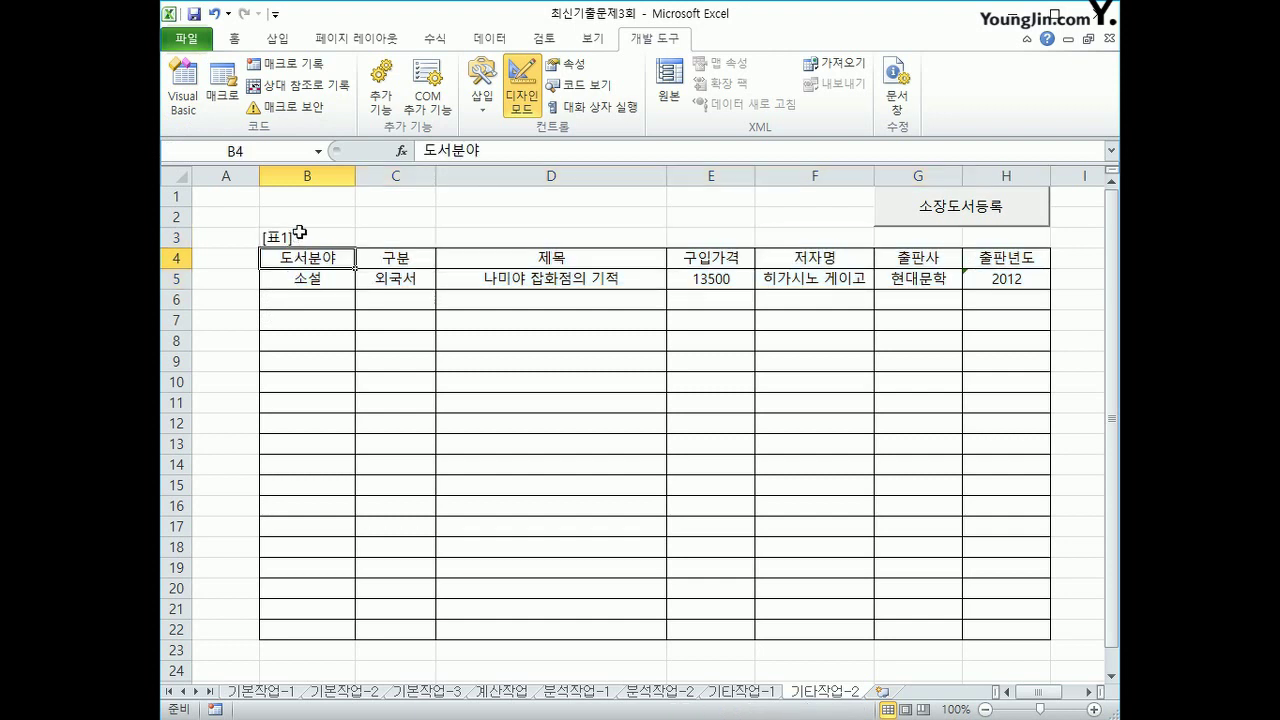
drag(299, 234, 988, 286)
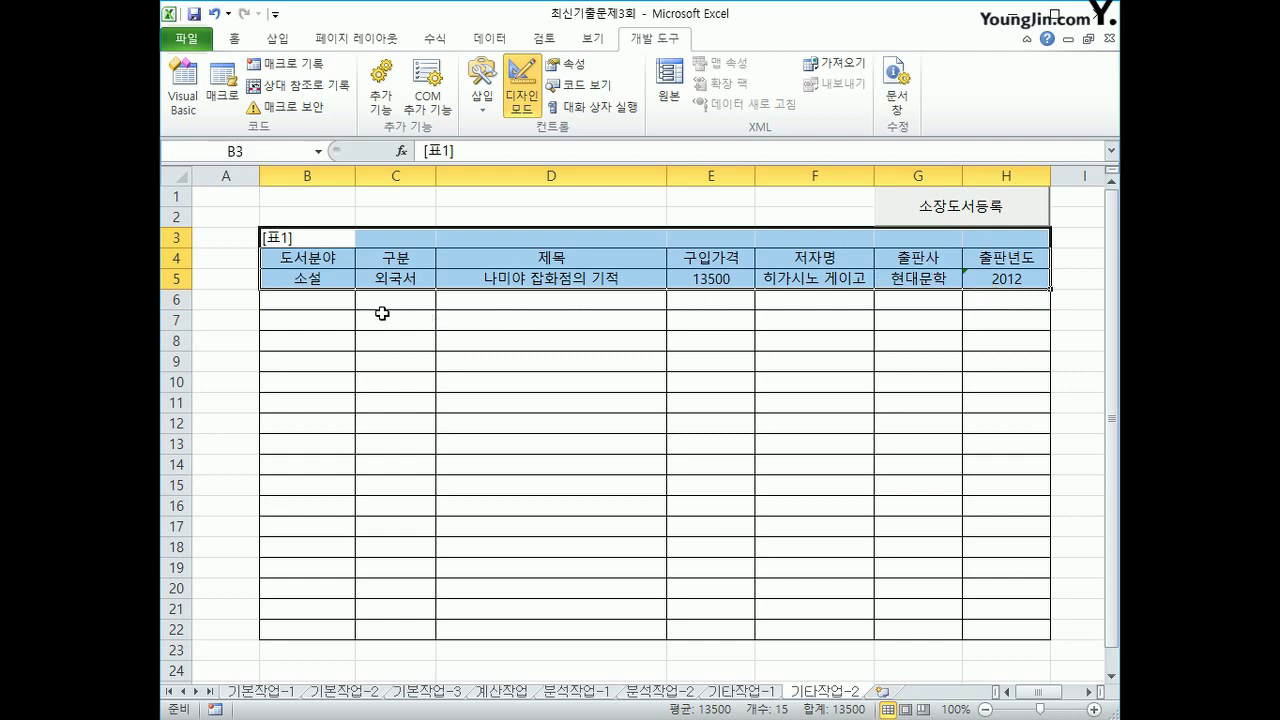
click(336, 302)
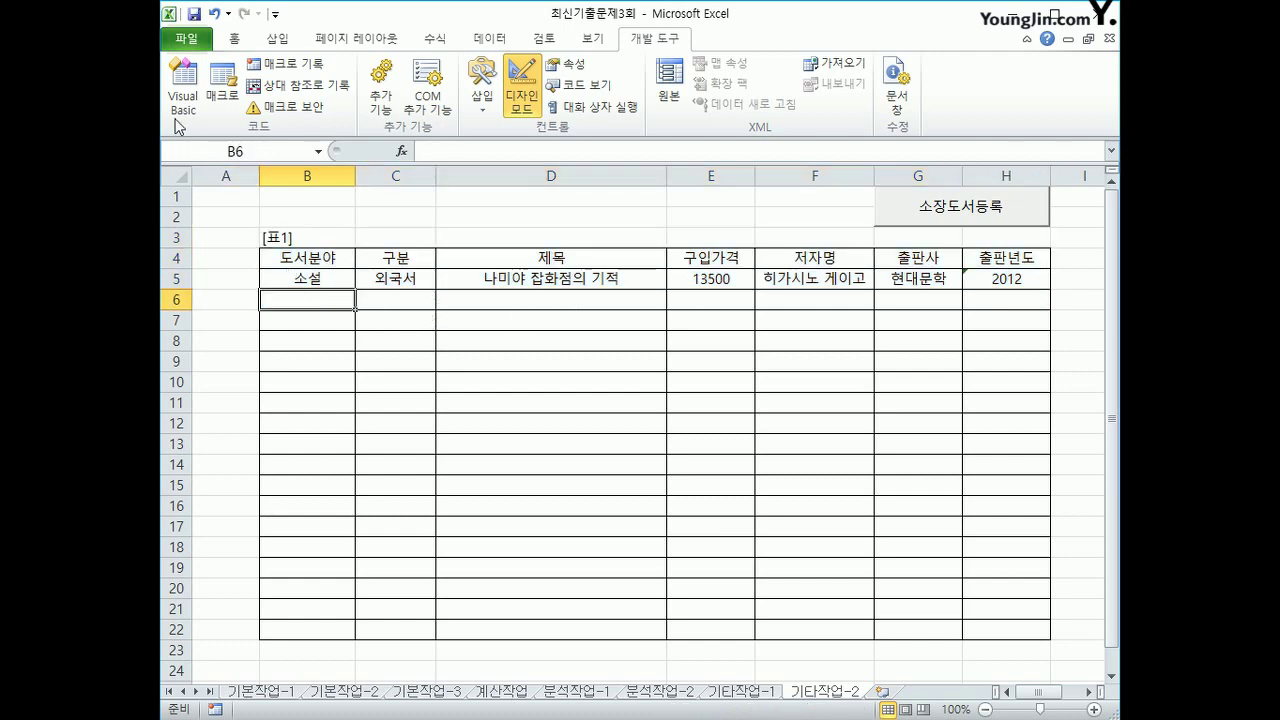
Step: Return to the Visual Basic editor and write i = Range("B4").CurrentRegion.Rows.Count + 3 in cmd등록_Click
click(183, 85)
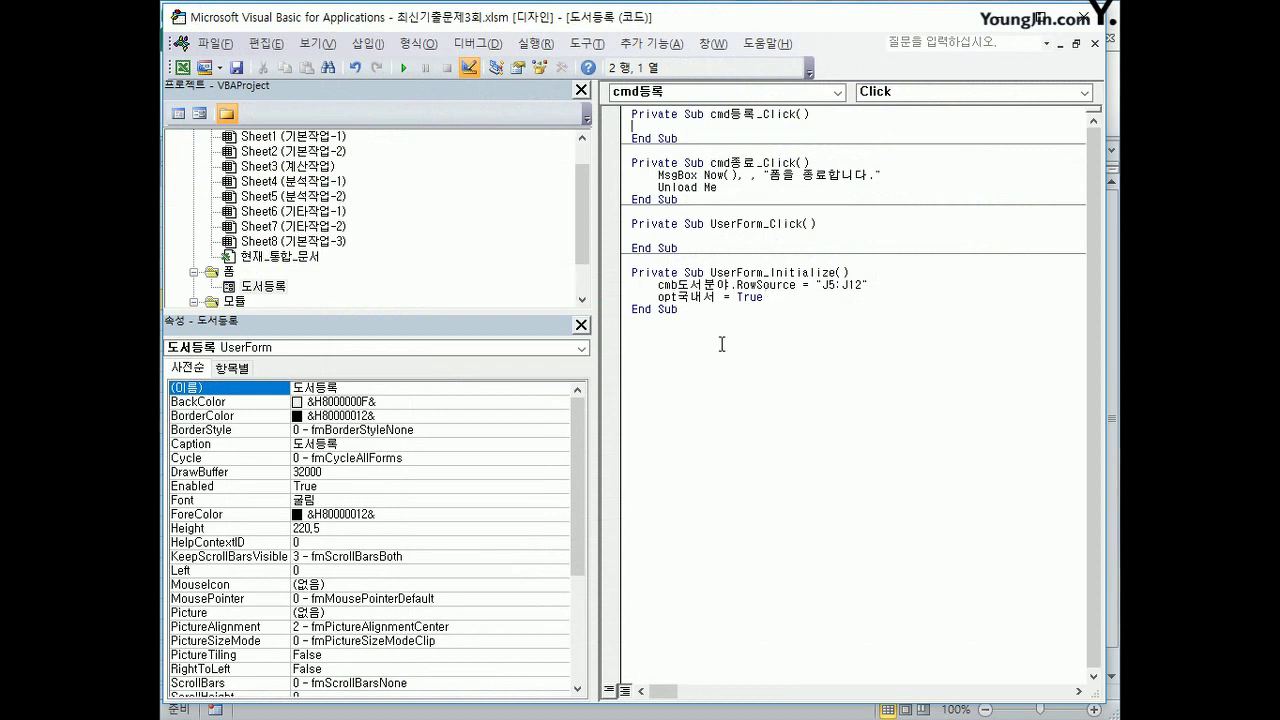
key(Tab)
text(i)
text( = re)
text(nge(")
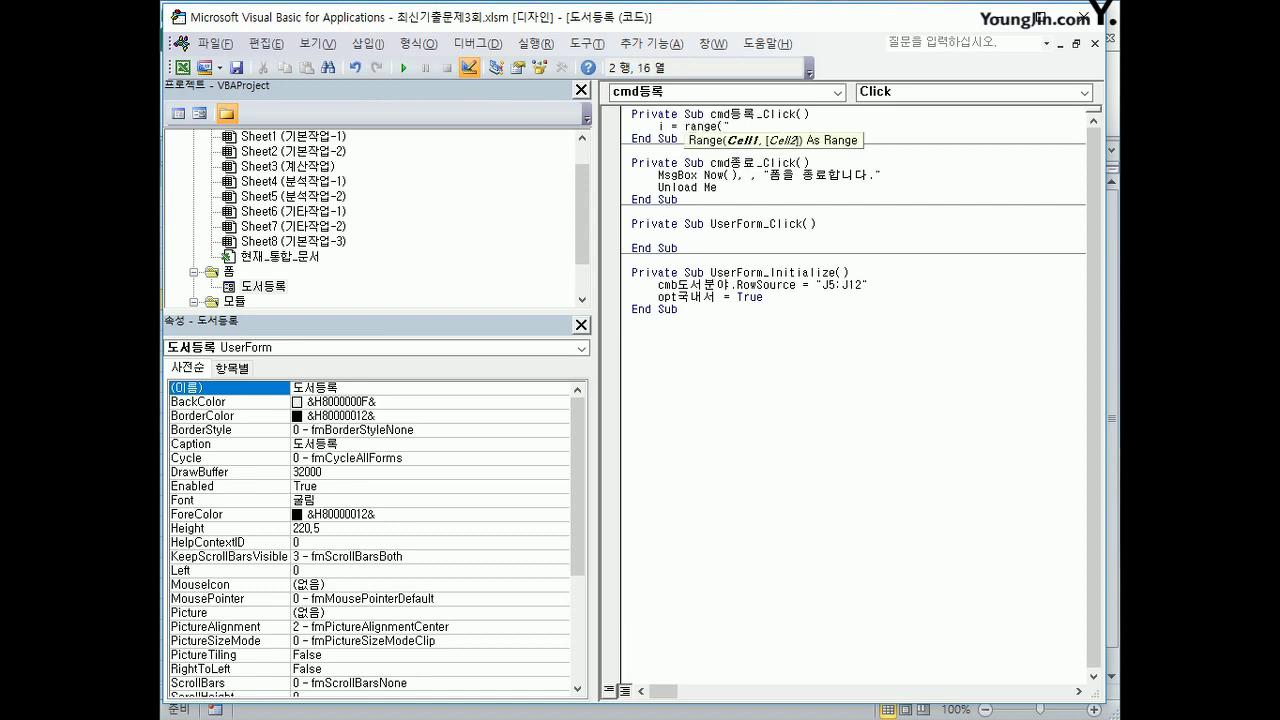
text(B4").cun)
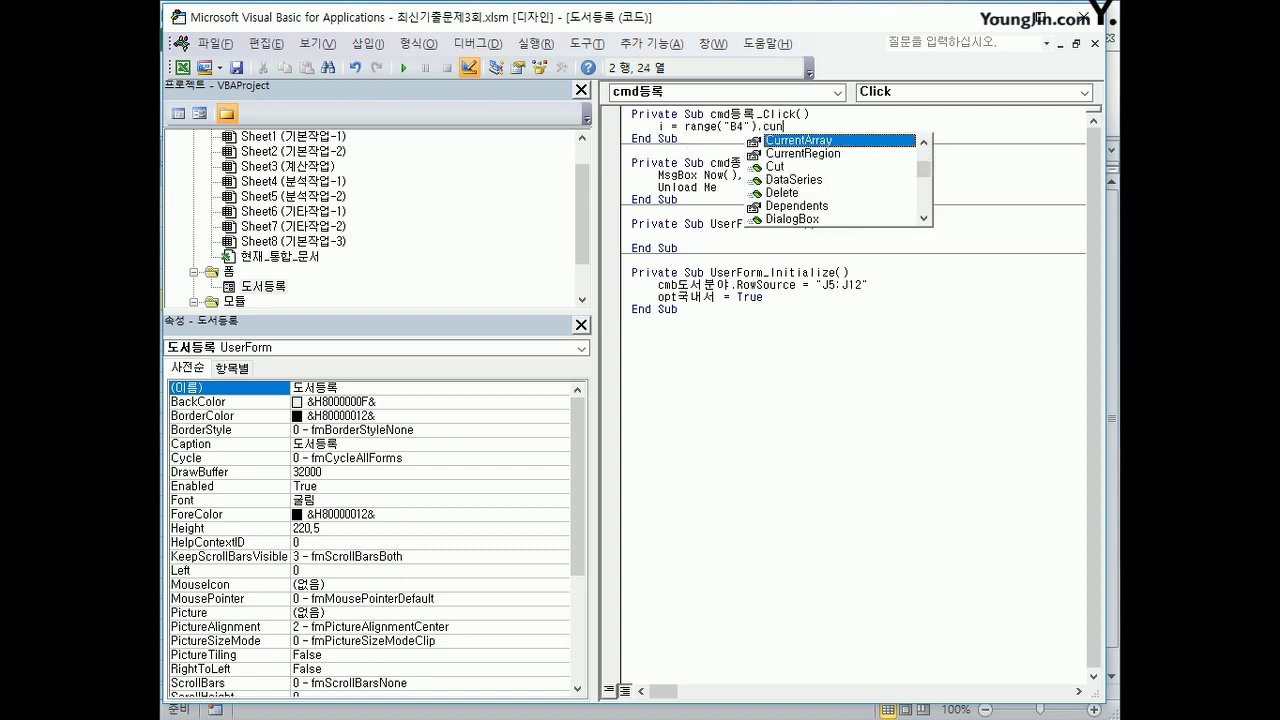
key(Down)
key(Tab)
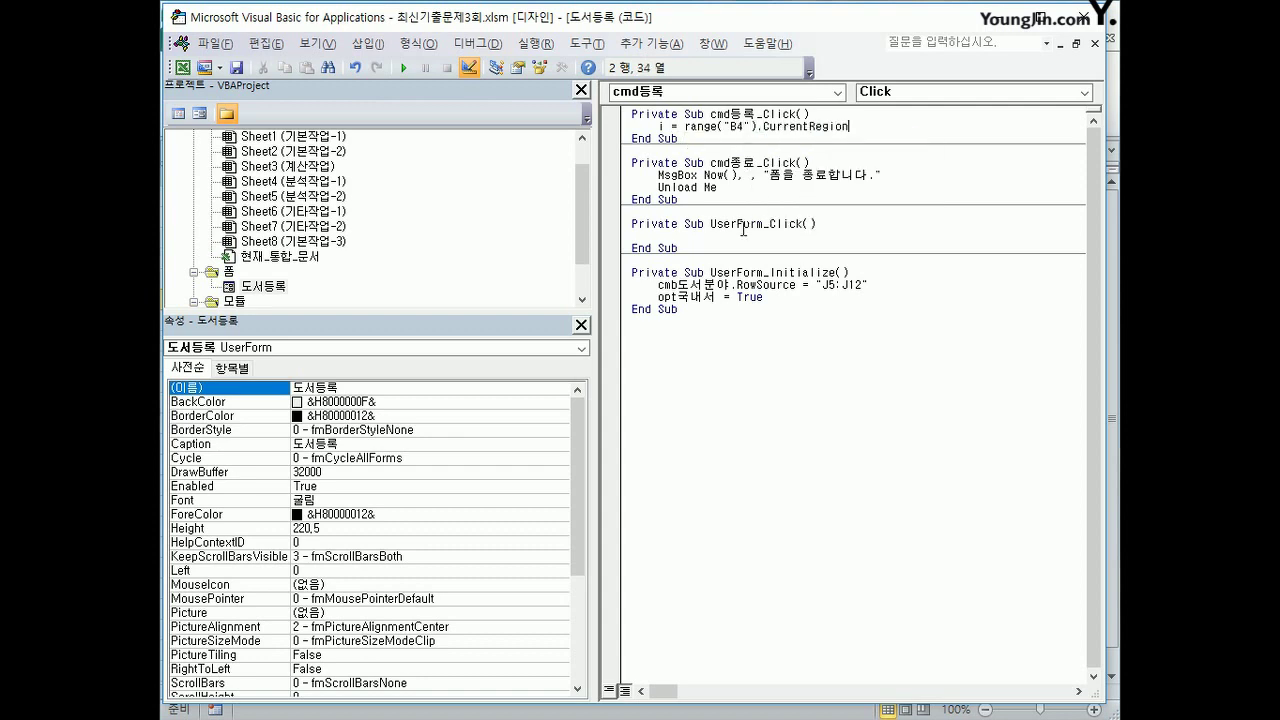
text(.Rows.c)
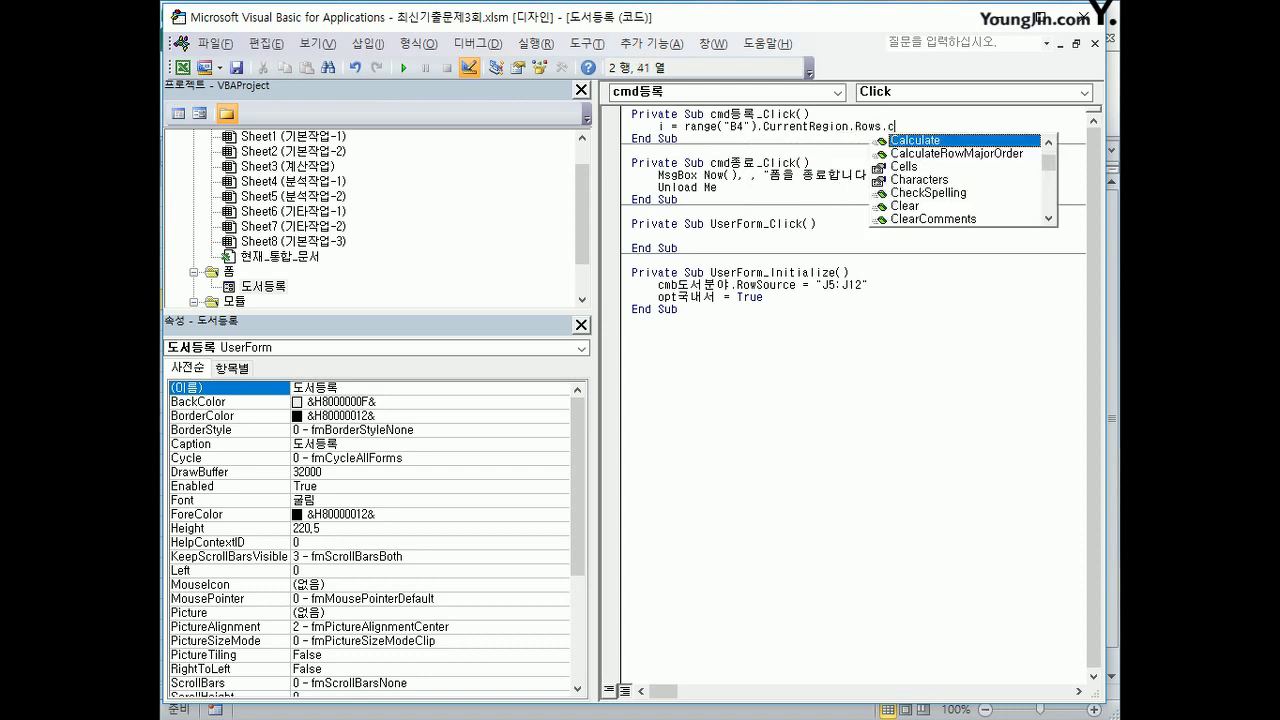
text(ount + 3)
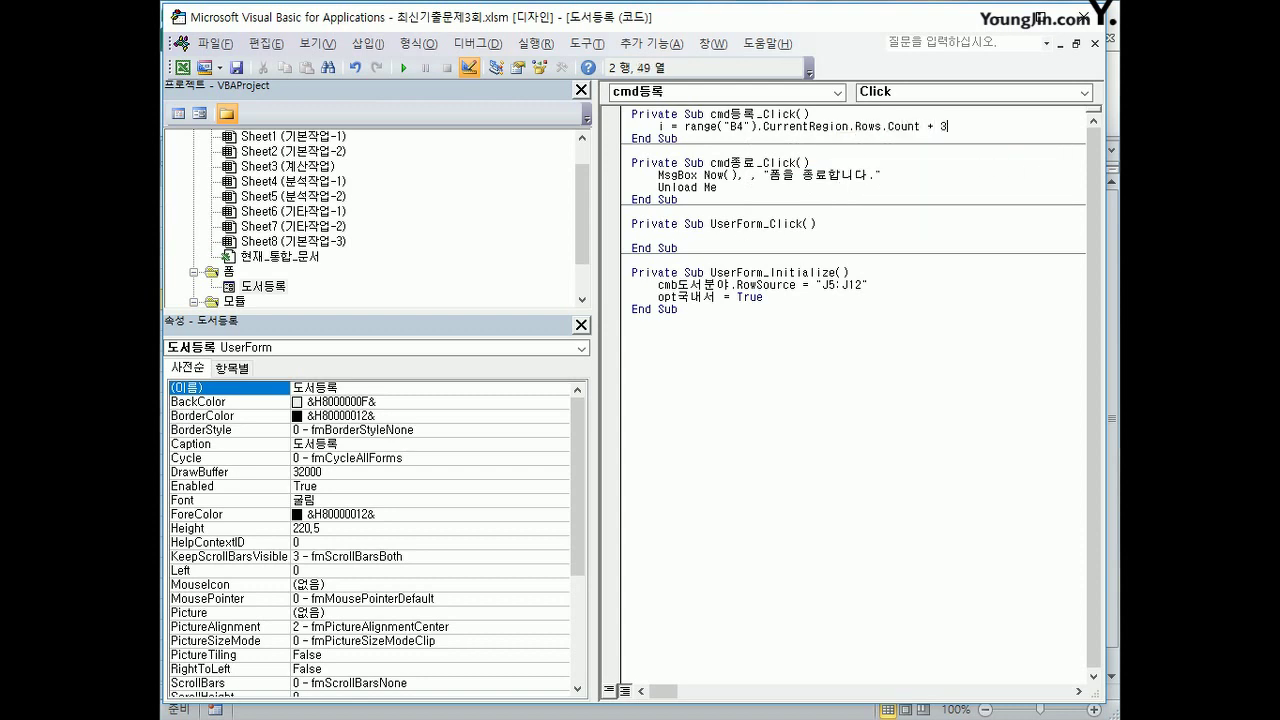
key(Return)
key(Return)
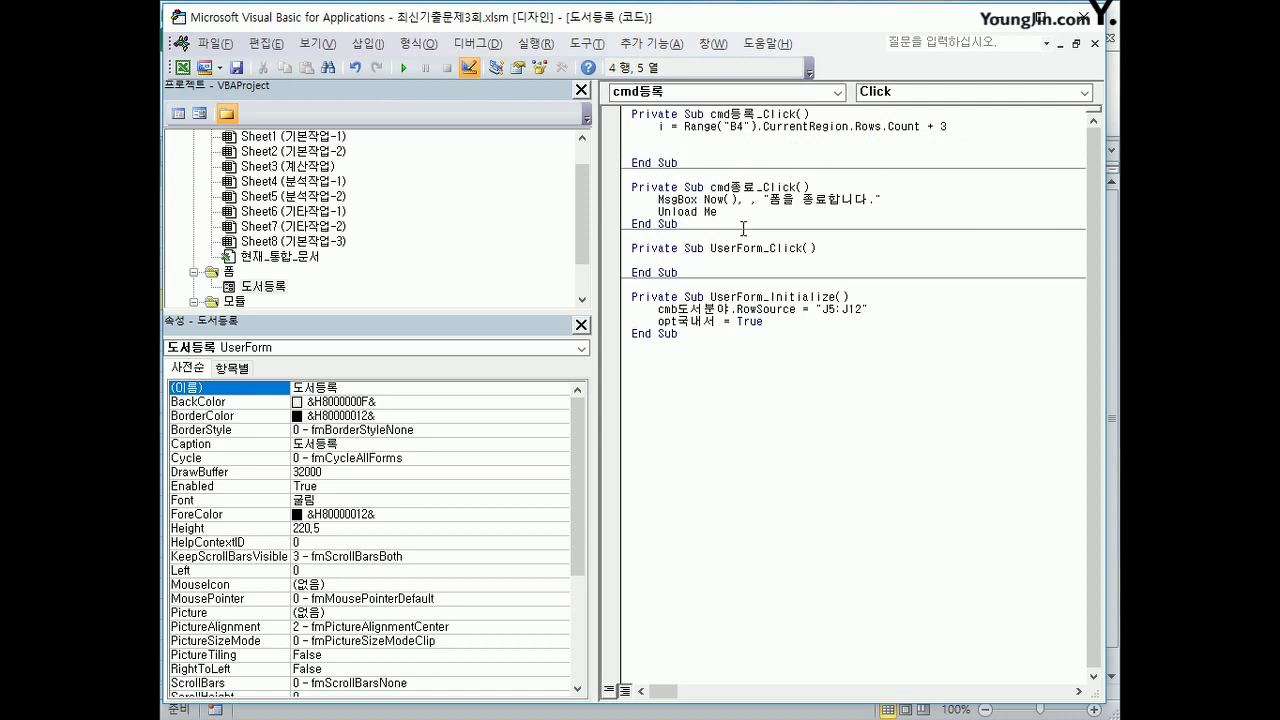
Step: Add the line Cells(i, 2) = cmb도서분야 to cmd등록_Click to enter the book category
text(cells()
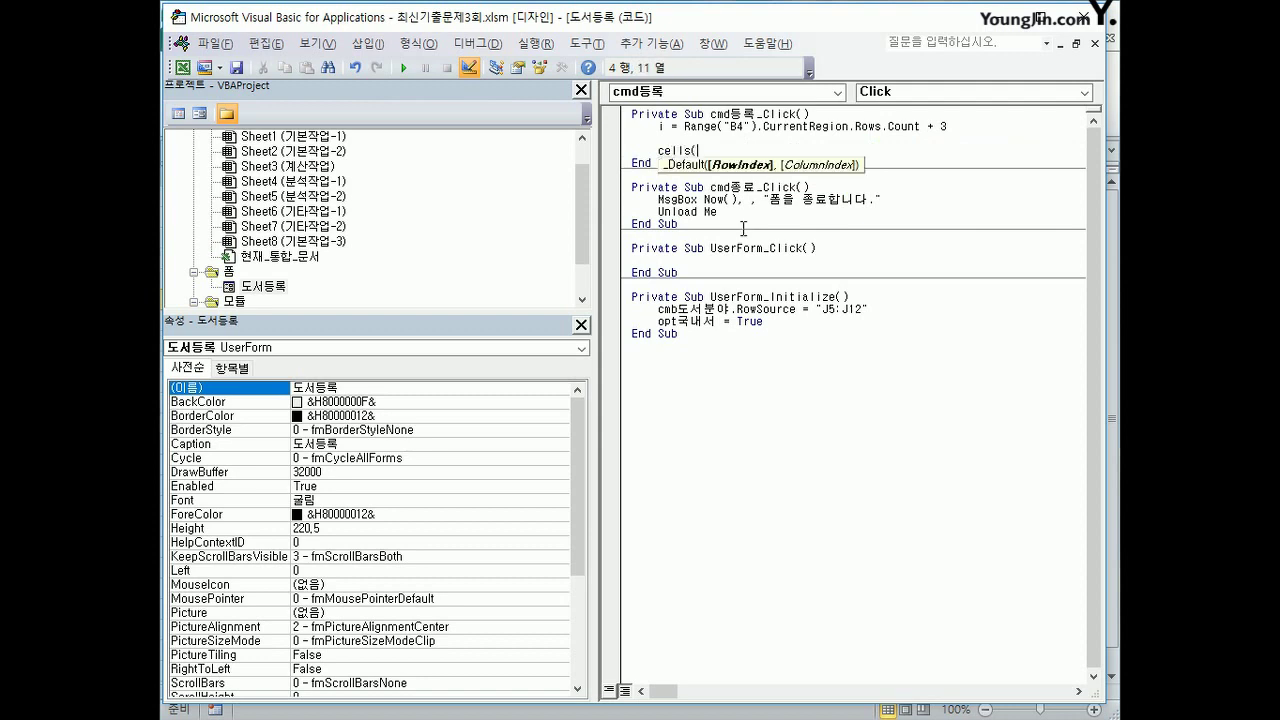
text(i,2) =)
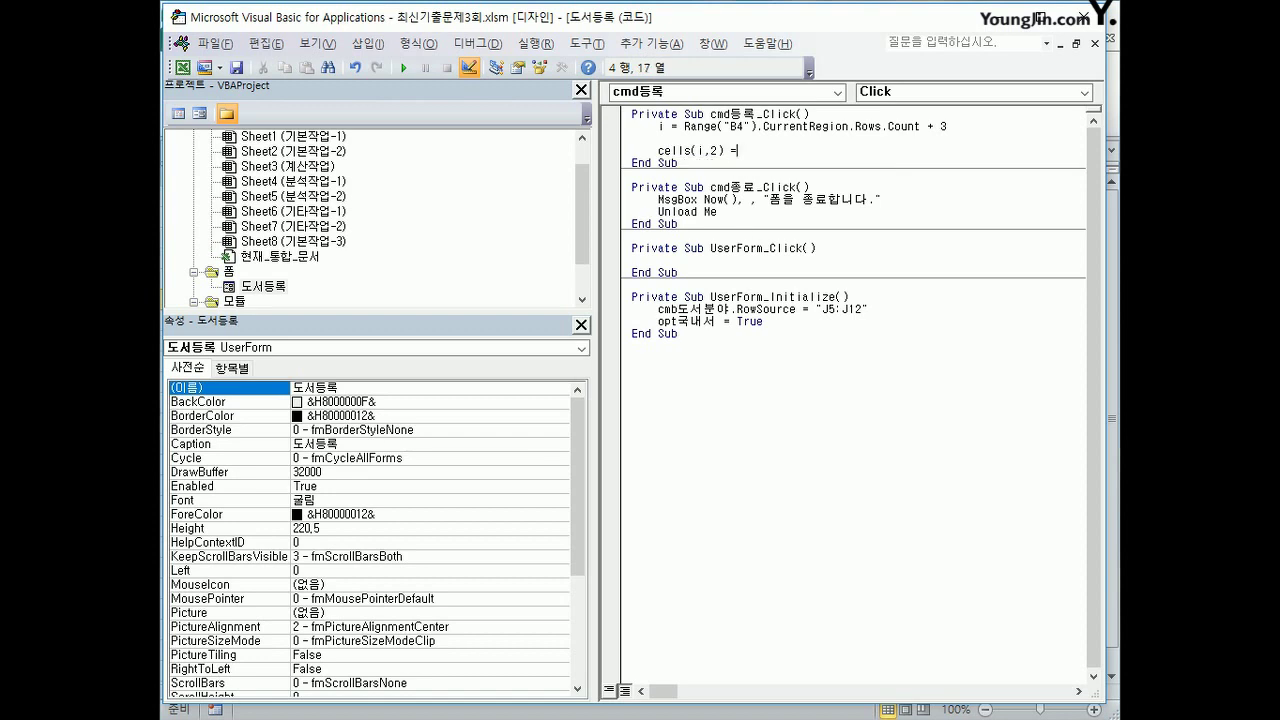
text(cmb도서분야)
key(Return)
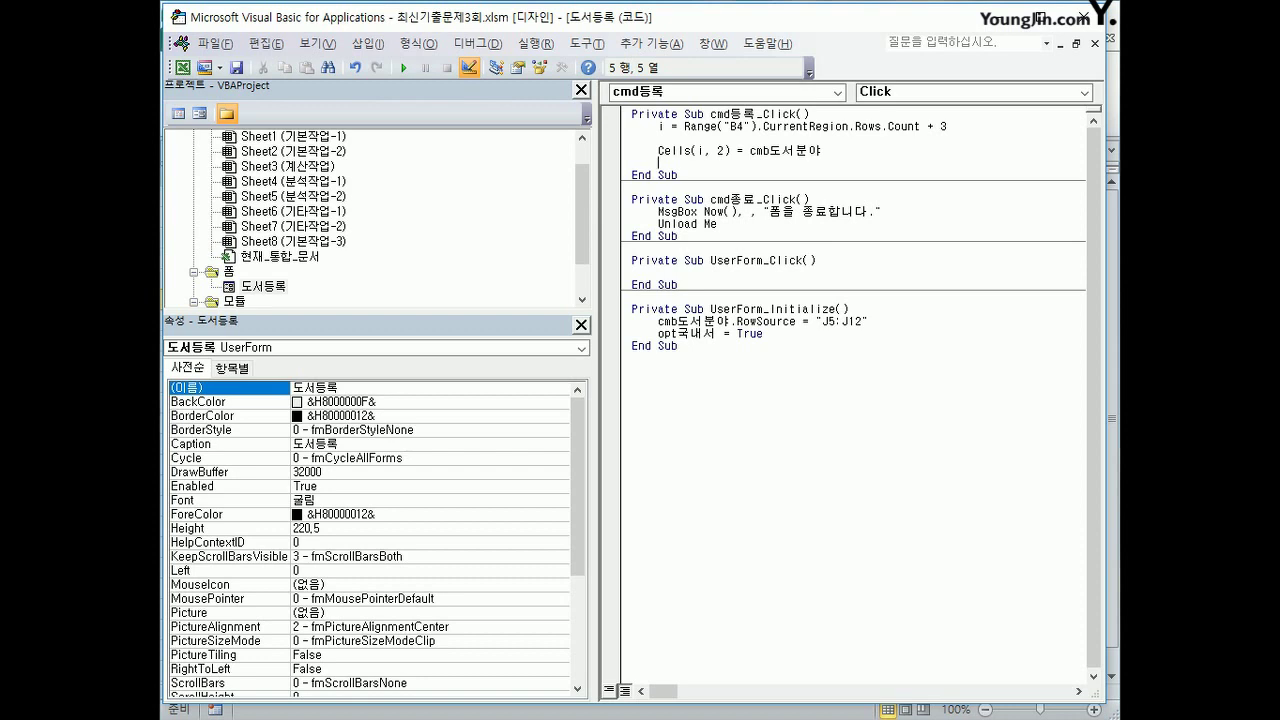
key(Return)
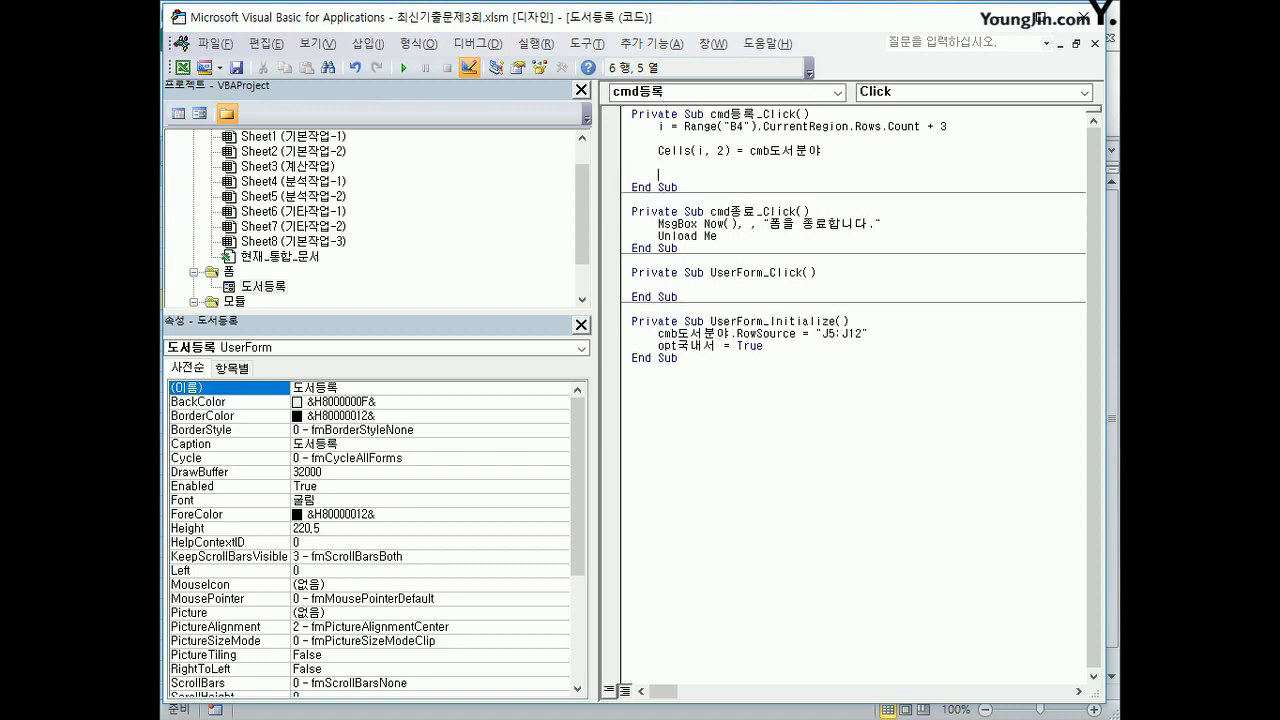
Step: Begin a conditional block in cmd등록_Click with If opt국내서 = True Then
text(ㅏ)
key(BackSpace)
key(Hangul)
text(if opt)
key(Hangul)
text(국내서 =ㅅ)
key(BackSpace)
key(Hangul)
text(true then)
key(Return)
Step: Write Cells(i, 3) = "국내서" as the indented statement of the opt국내서 branch
key(Tab)
text(cell)
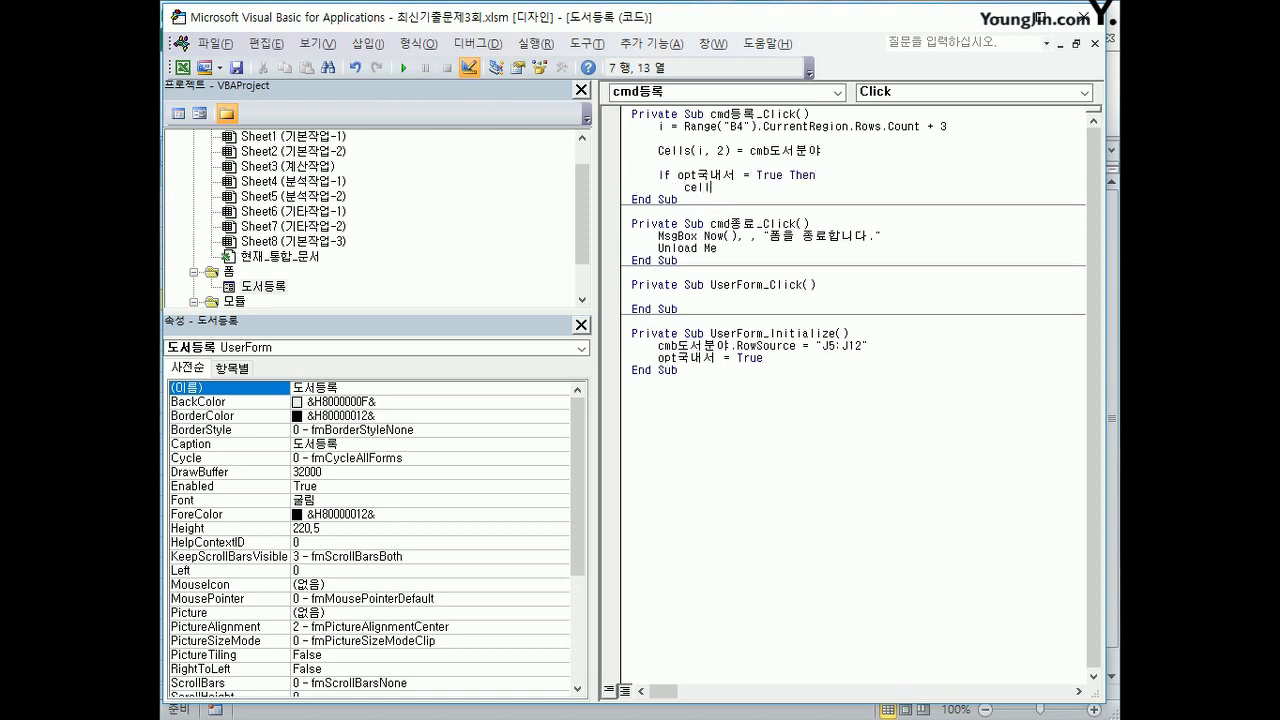
text(s(i,3) ="국내서")
key(Return)
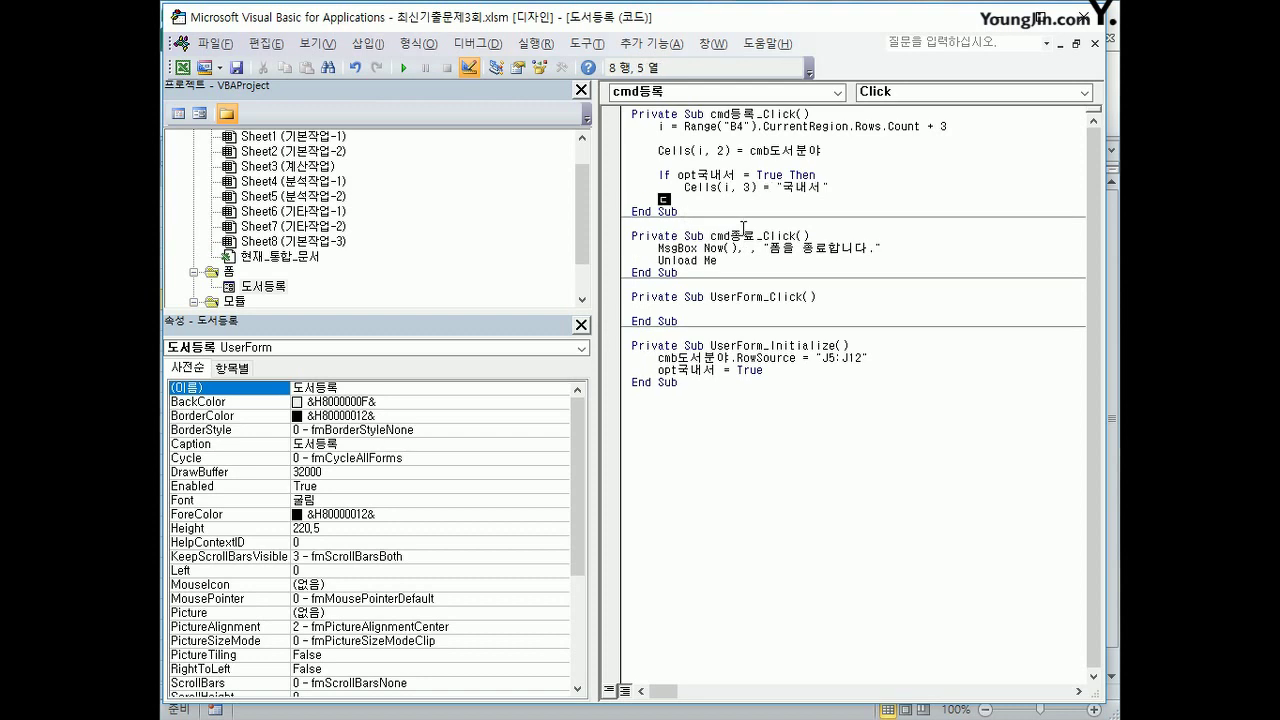
Step: Add the second condition ElseIf opt외국서 = True Then to the If block
text(elseif opt)
key(BackSpace)
key(BackSpace)
key(BackSpace)
text(opt외국서 =ㅅ)
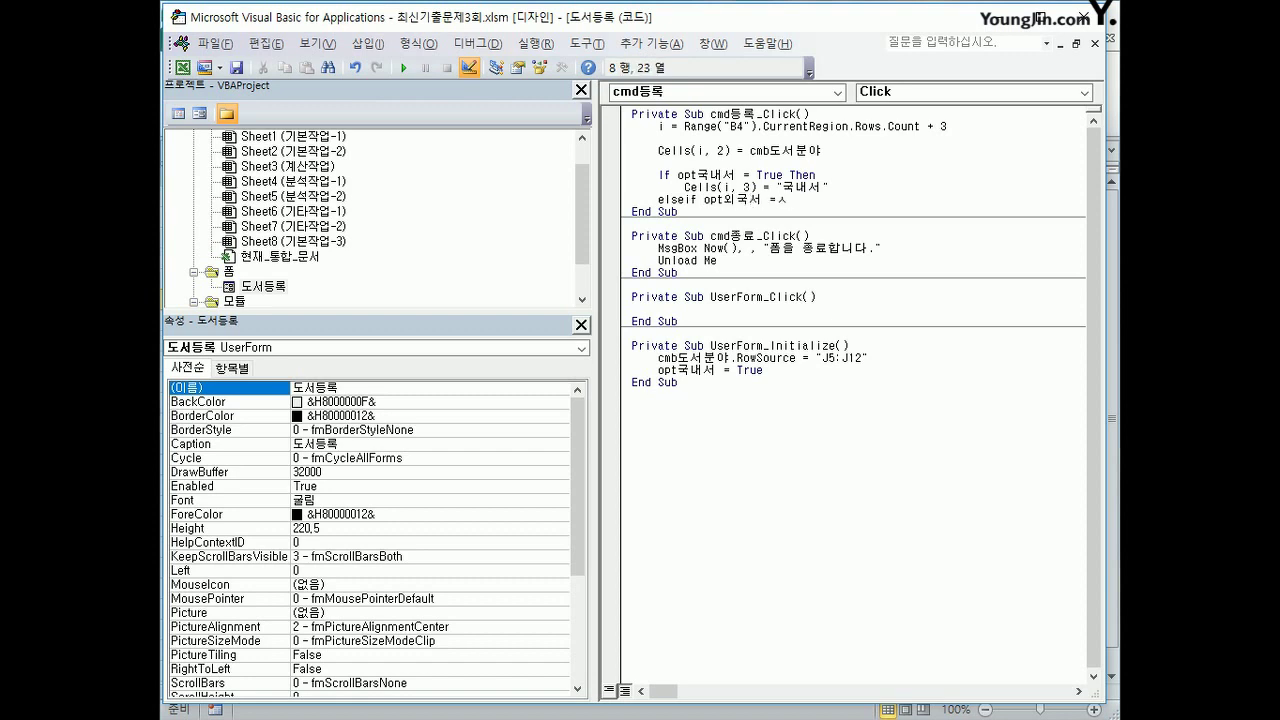
key(BackSpace)
key(Hangul)
text(true then)
key(Return)
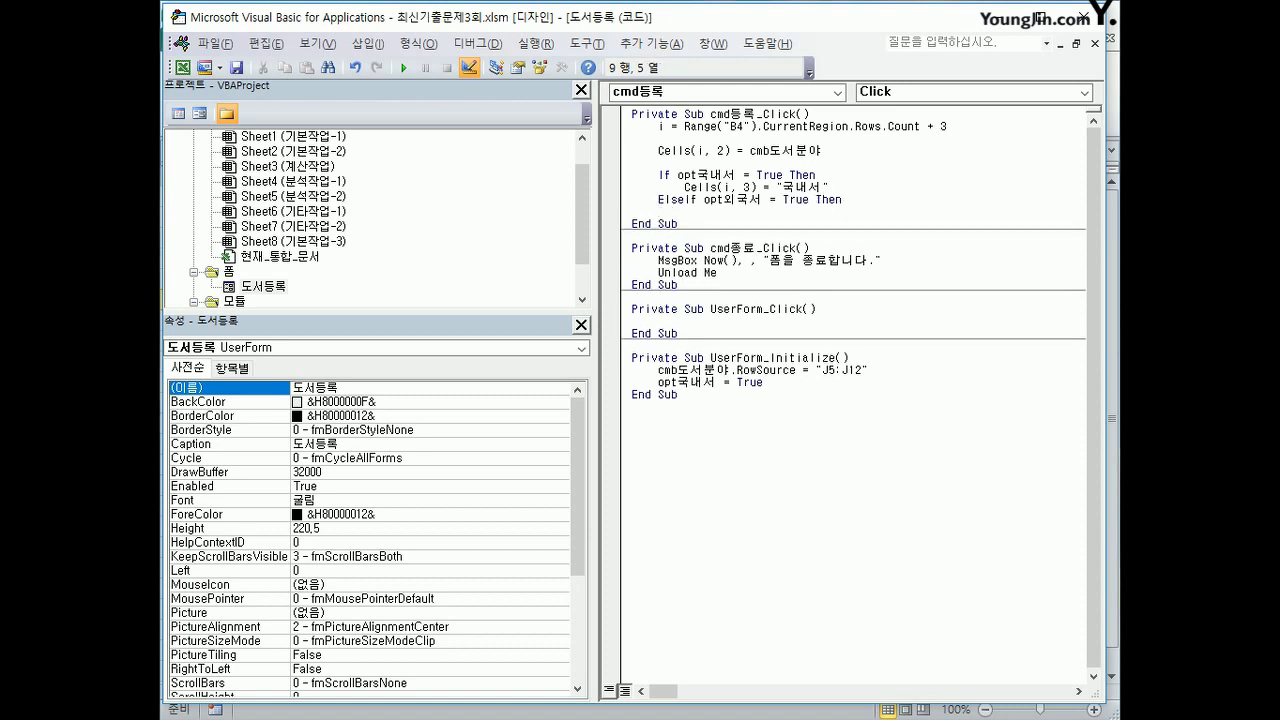
Step: Copy the "국내서" statement into the opt외국서 branch and change it to Cells(i, 3) = "외국서"
click(658, 187)
key(shift+End)
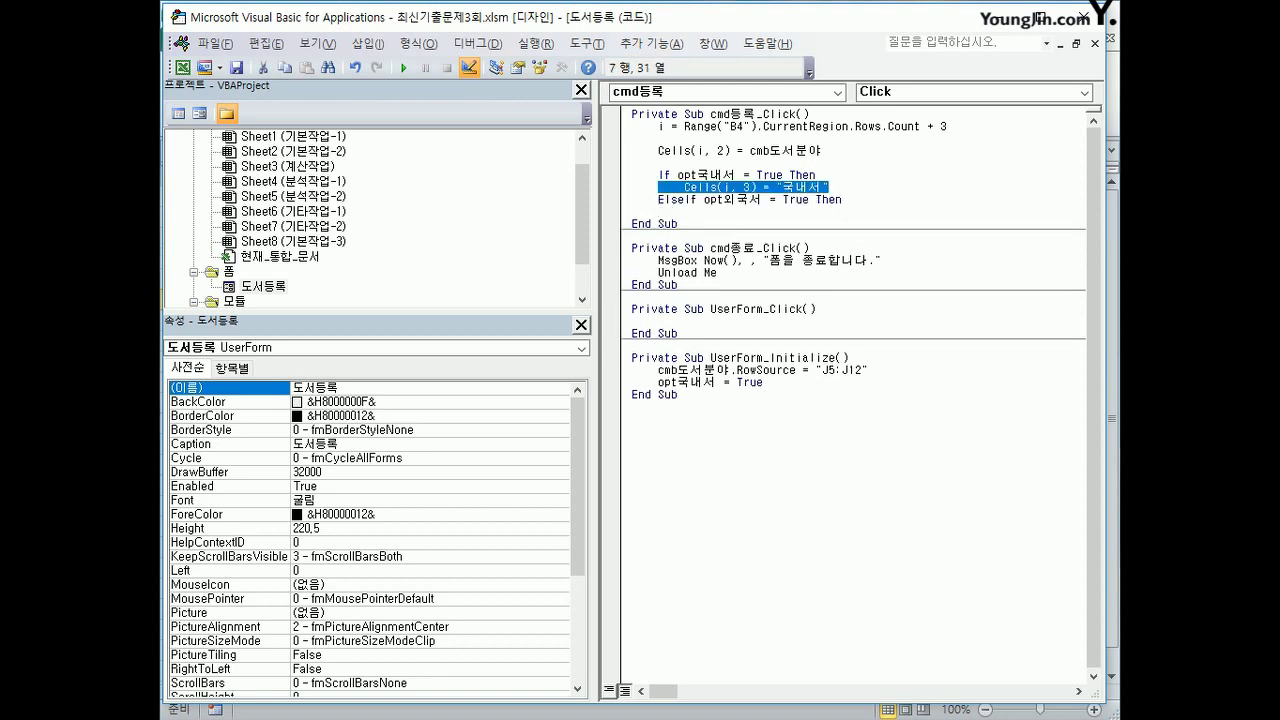
key(Down)
key(Down)
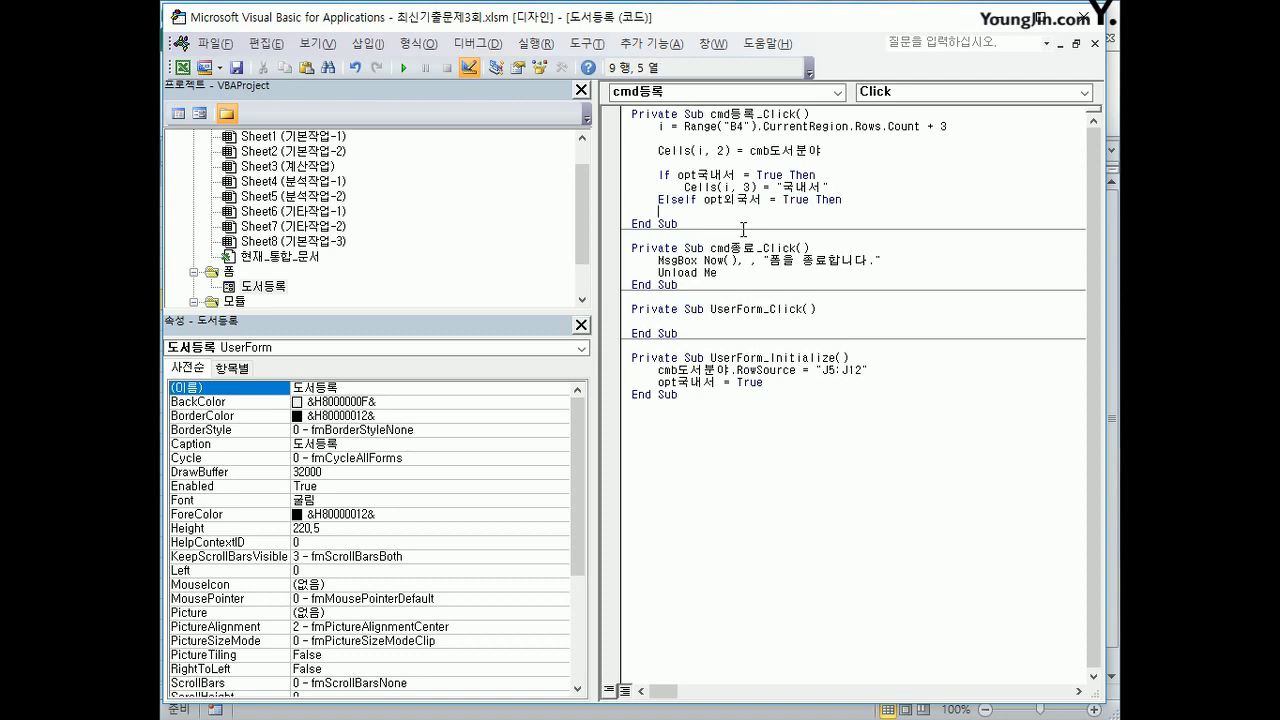
text(Cells(i, 3) = "국내서")
key(Left)
key(Left)
key(Left)
text(외국서)
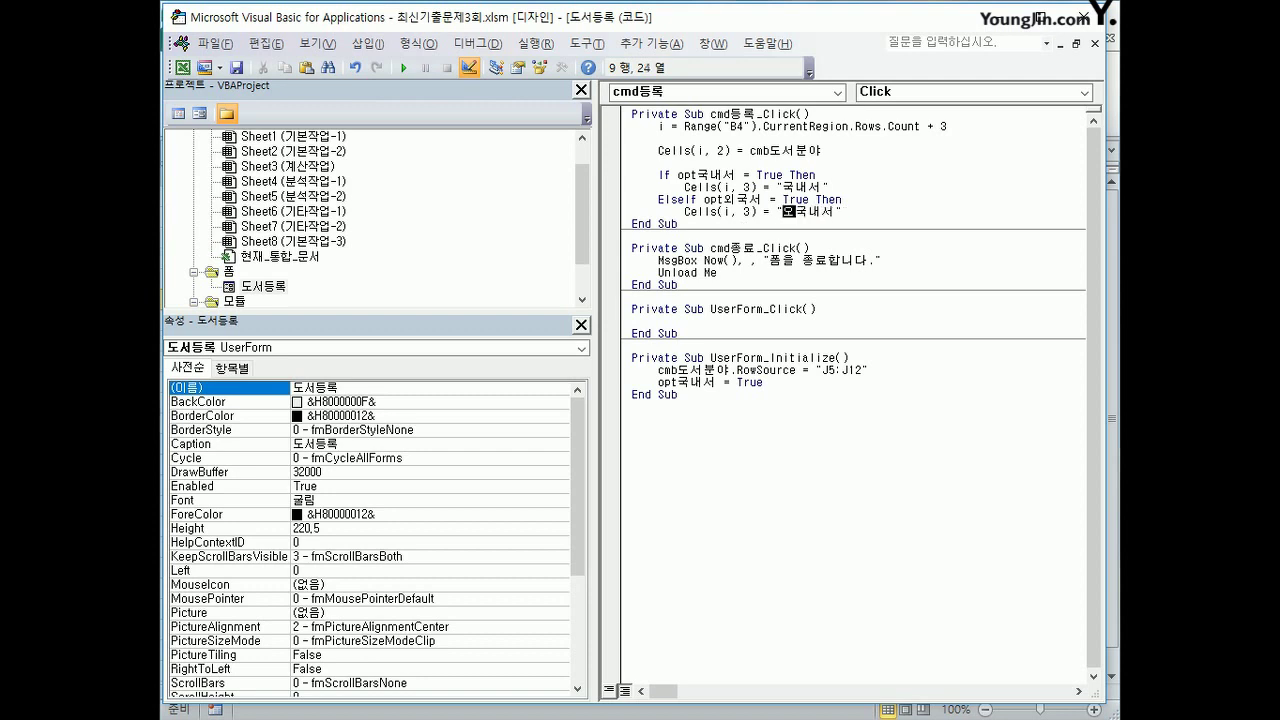
key(Delete)
key(Delete)
key(Delete)
key(Return)
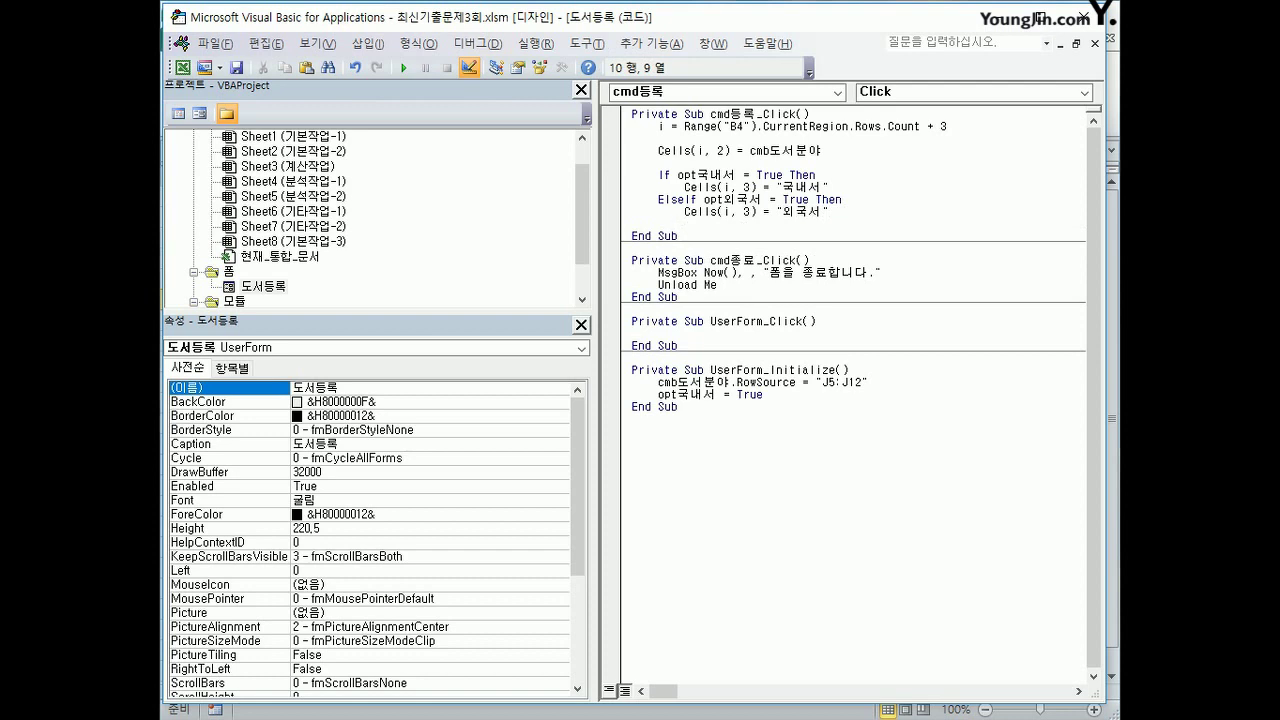
Step: Add an Else branch below the opt외국서 statement
text(ㄷ)
key(BackSpace)
text(else)
key(Return)
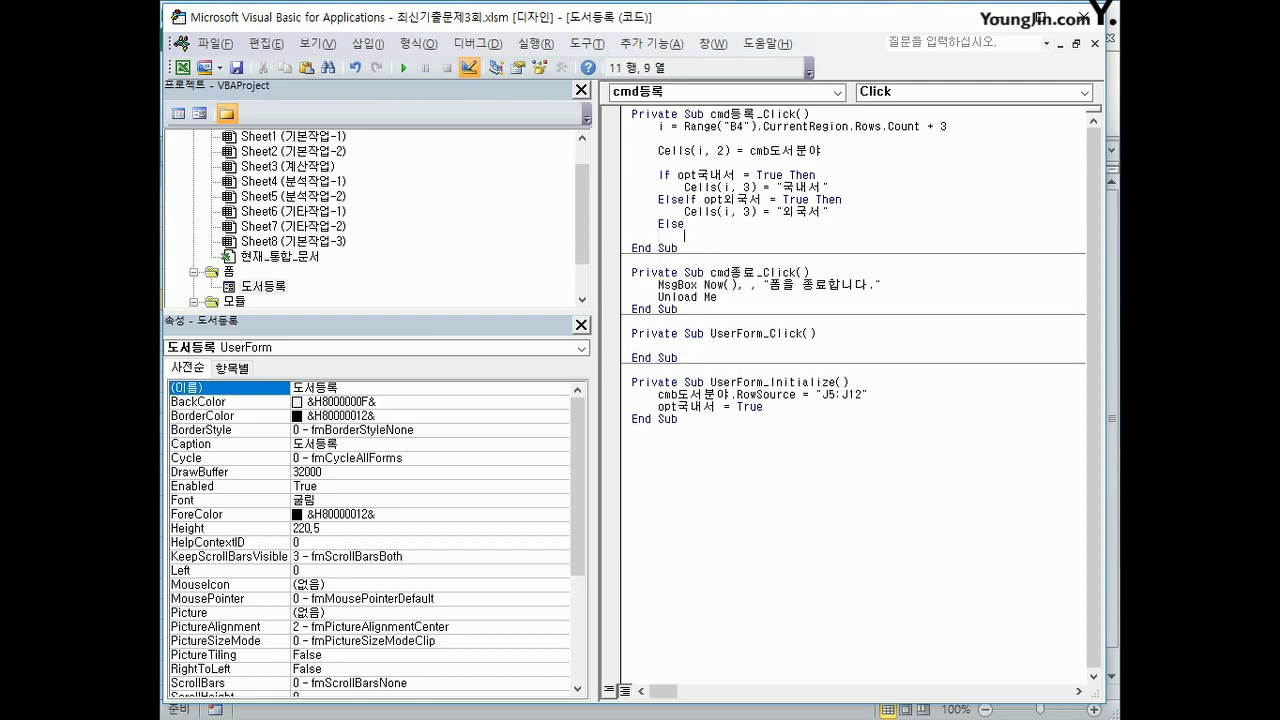
Step: Paste the copied assignment into the Else branch and change it to Cells(i, 3) = "eBook"
text(Cells(i, 3) = "국내서")
click(710, 235)
key(BackSpace)
key(End)
key(Left)
key(Left)
key(Left)
key(shift+Right)
key(shift+Right)
key(shift+Right)
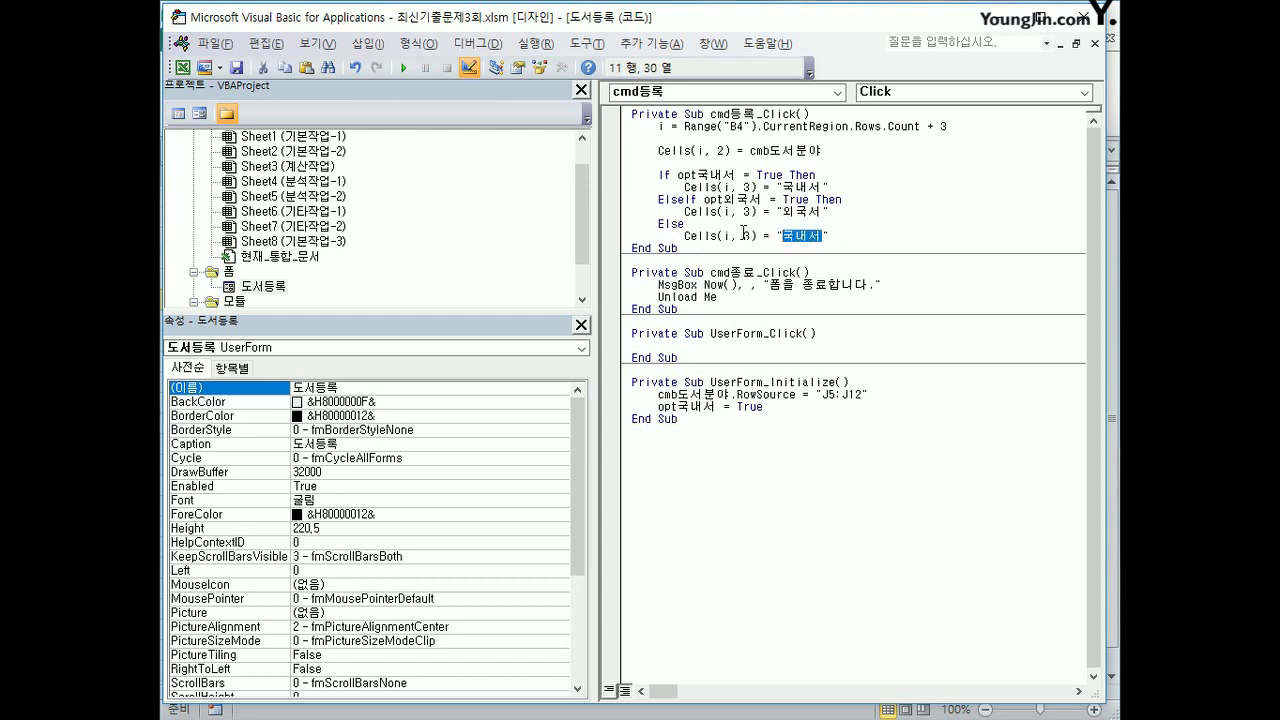
key(BackSpace)
text(e)
text(Book)
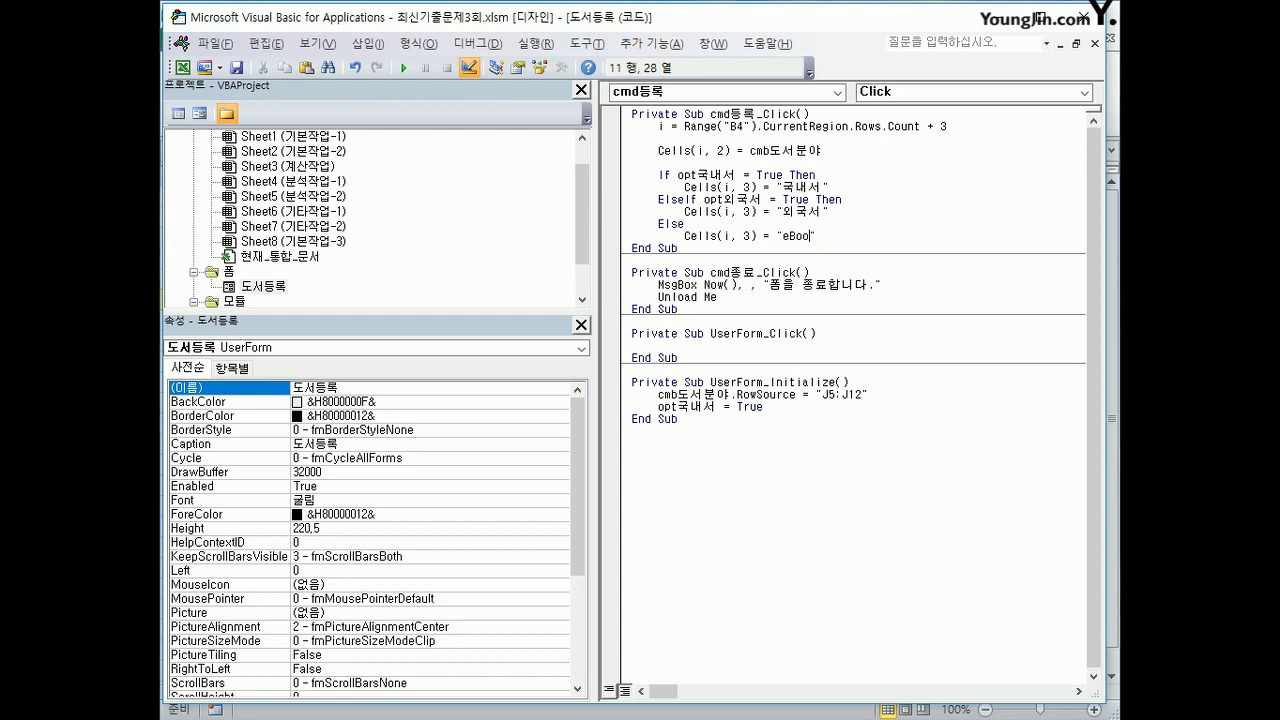
key(Return)
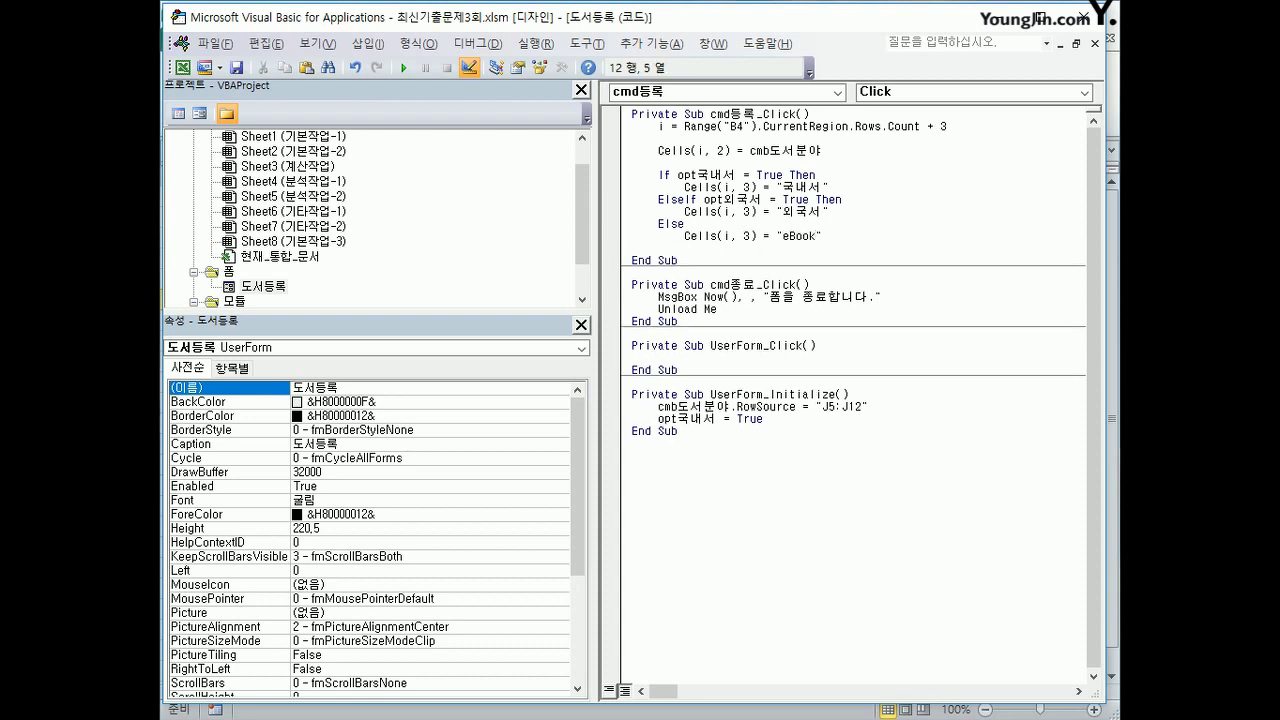
Step: Close the conditional block in cmd등록_Click with End If and leave a blank line below it
text(end if)
key(Return)
key(Return)
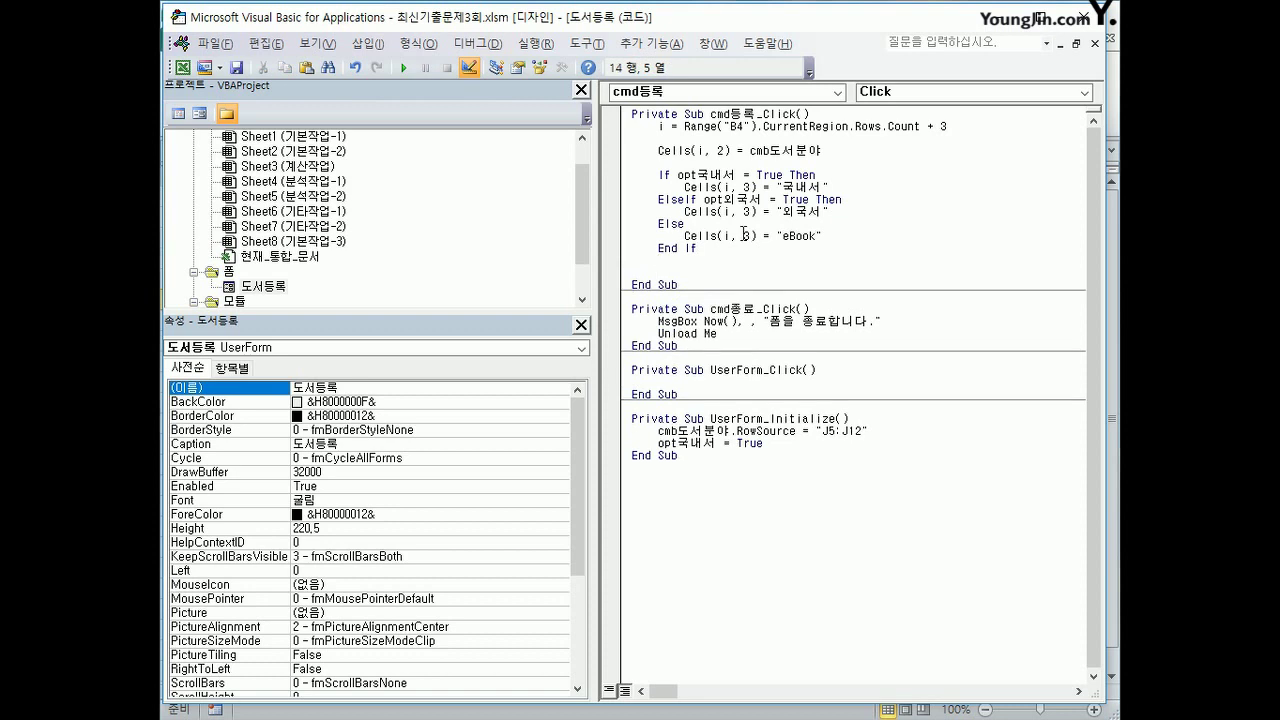
Step: Add the statement Cells(i, 4) = txt제목 below the End If in cmd등록_Click
text(cells(i,)
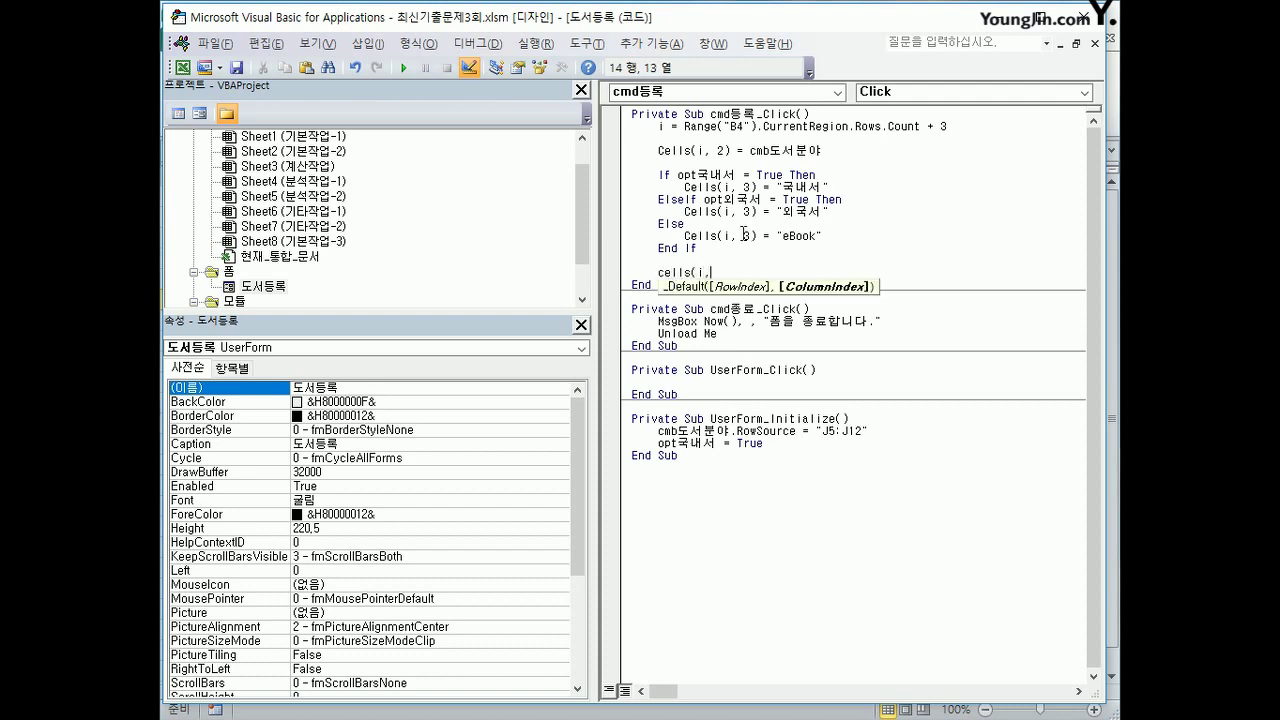
text(4) = tx)
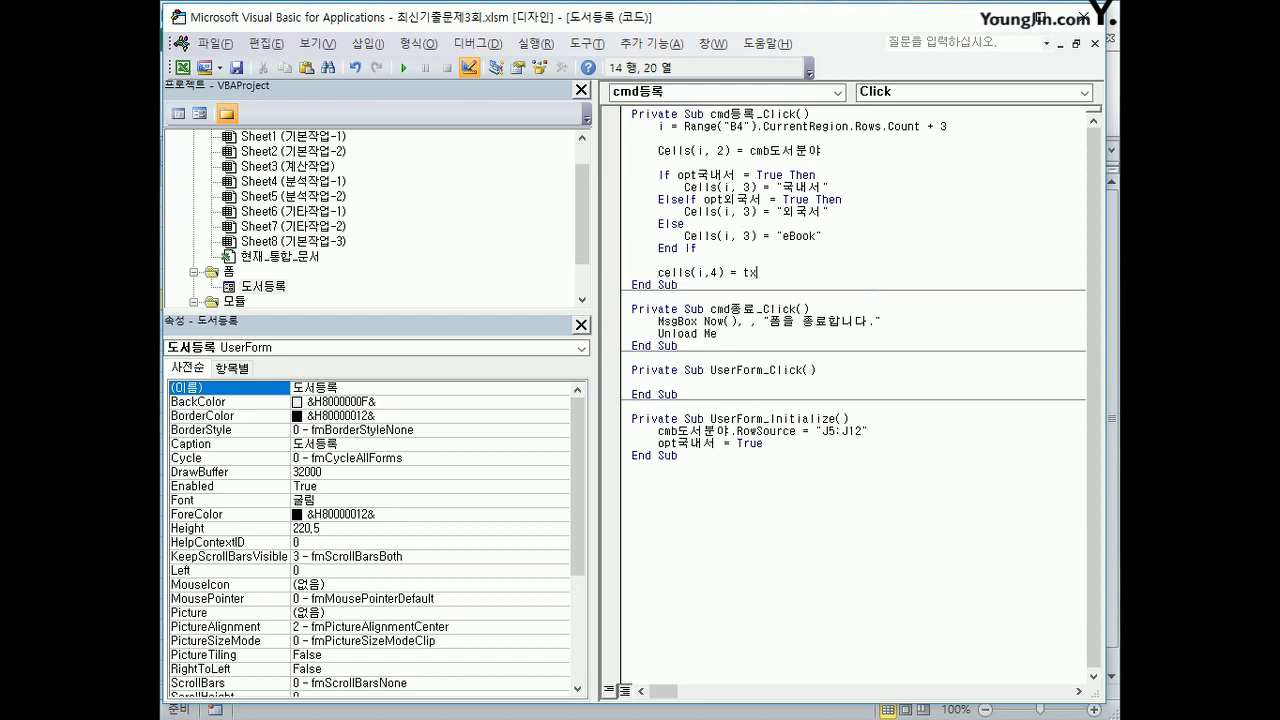
text(t제목)
key(Return)
Step: Duplicate the txt제목 statement on the line below and change the copy's column number to 5
key(Up)
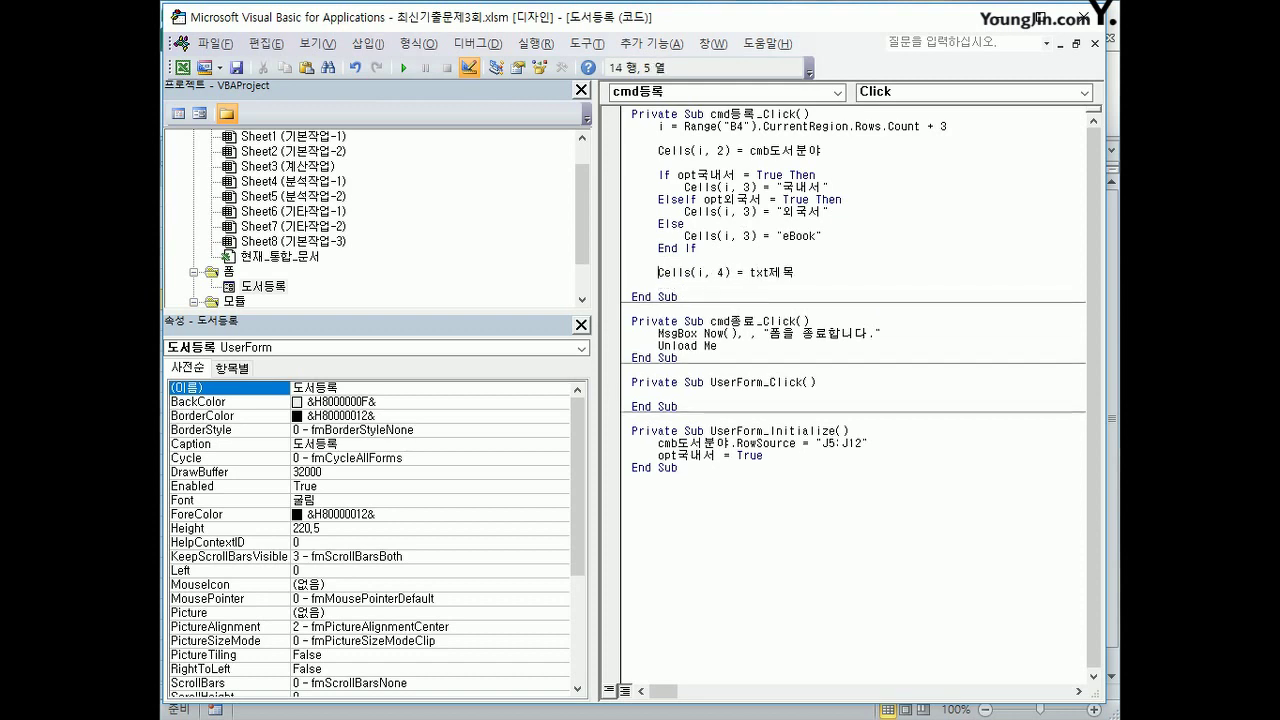
key(shift+End)
key(ctrl+c)
key(Down)
key(ctrl+v)
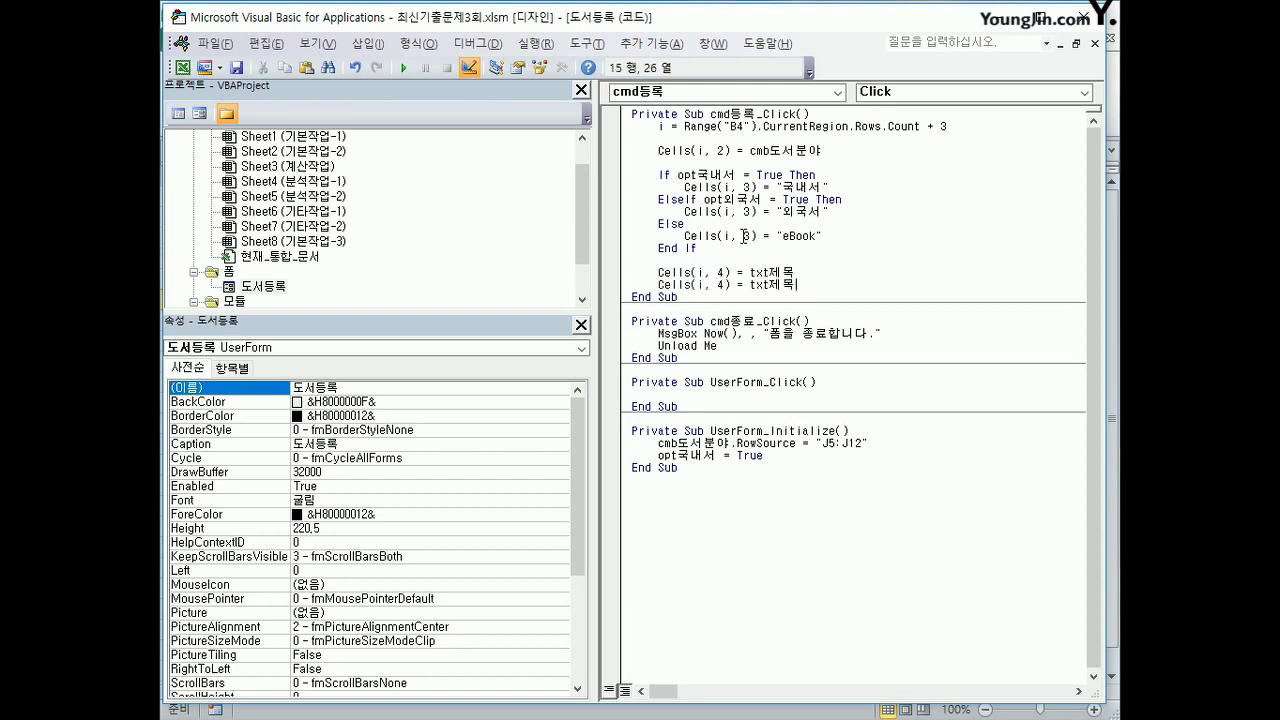
key(Left)
key(Left)
key(Left)
key(Left)
key(Left)
key(Left)
key(Left)
key(Left)
key(shift+Right)
text(5)
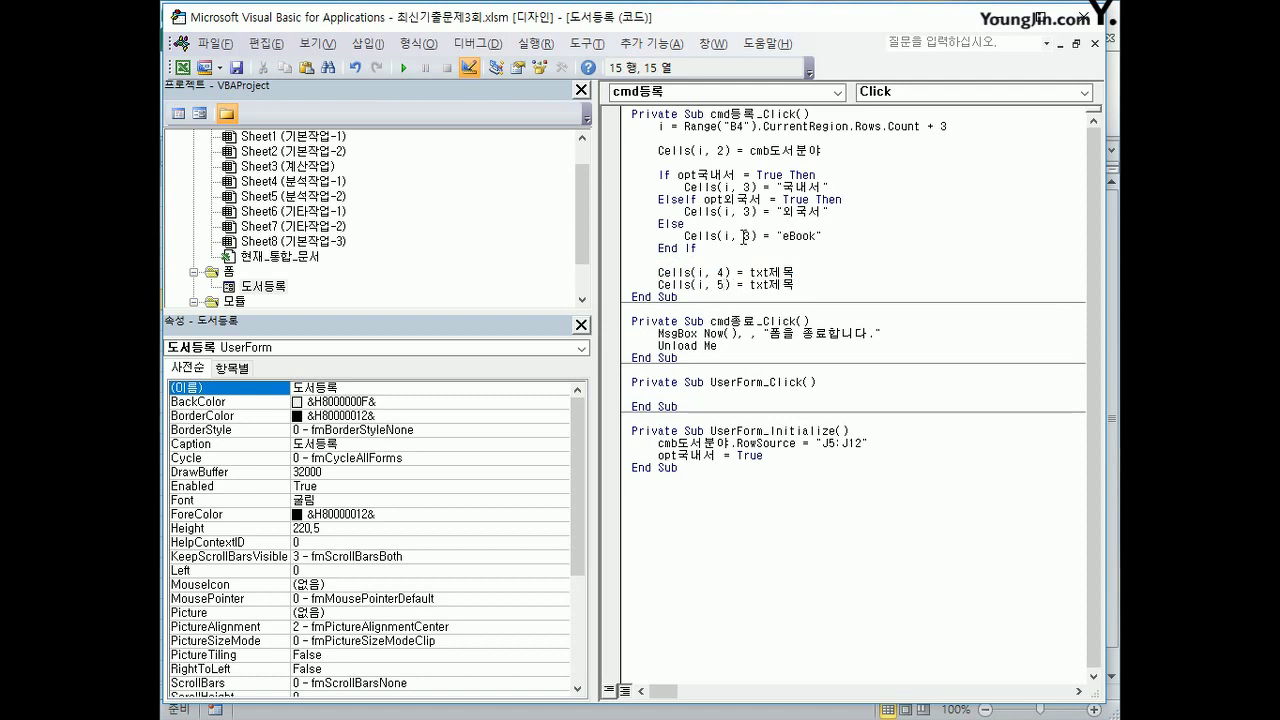
Step: Change the value assigned to Cells(i, 5) to Val(txt구입가격) and start a new line
key(Right)
key(Right)
key(Right)
text(v)
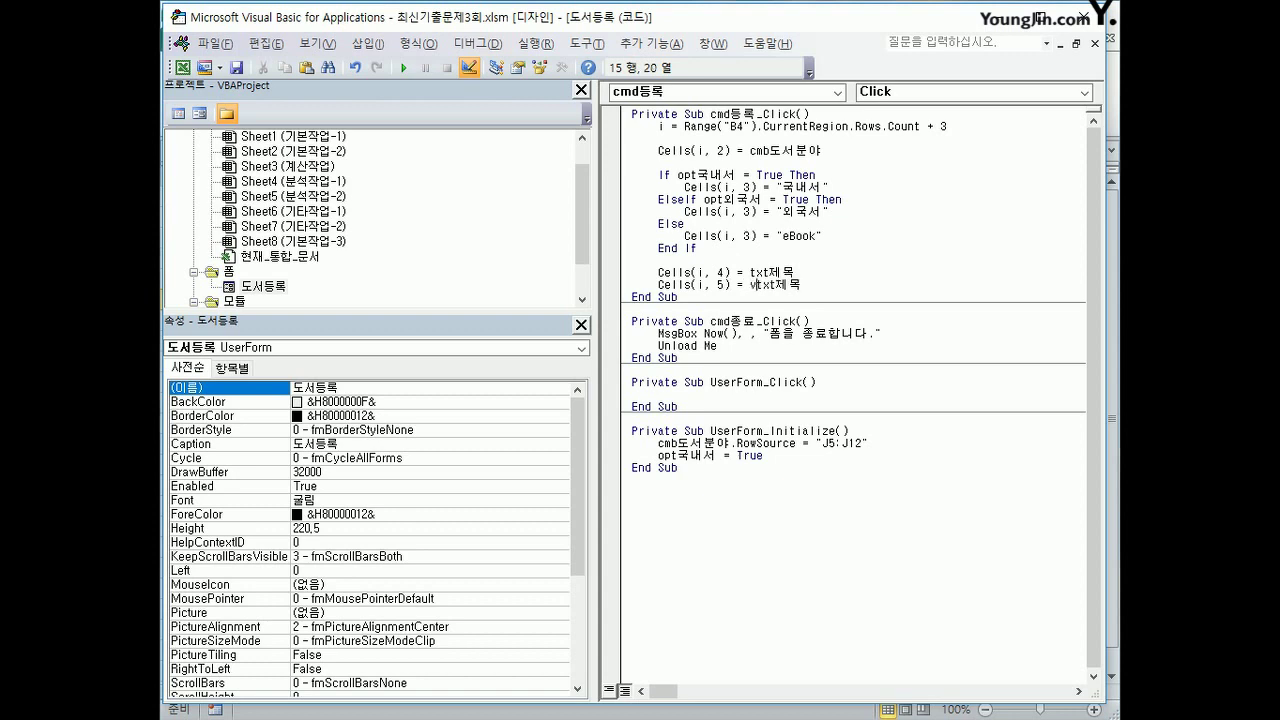
text(al()
key(End)
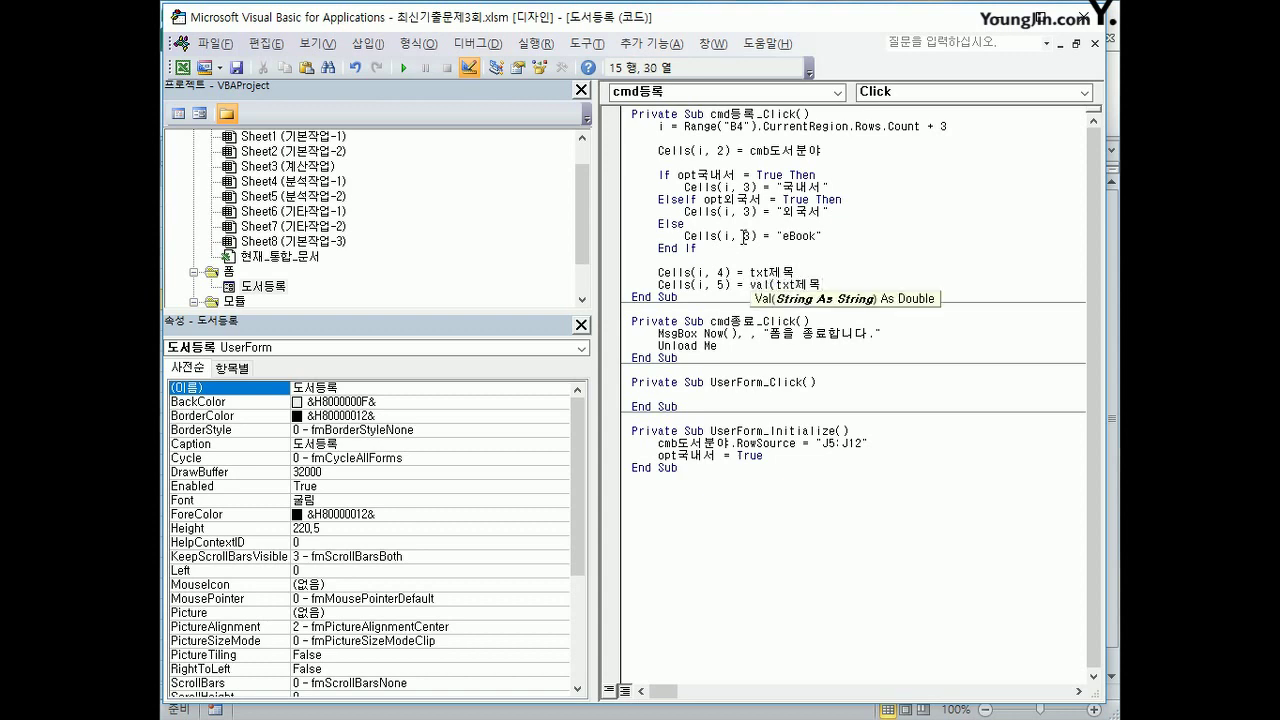
key(Left)
key(Left)
text(구입가격)
key(Delete)
key(Delete)
text())
key(Return)
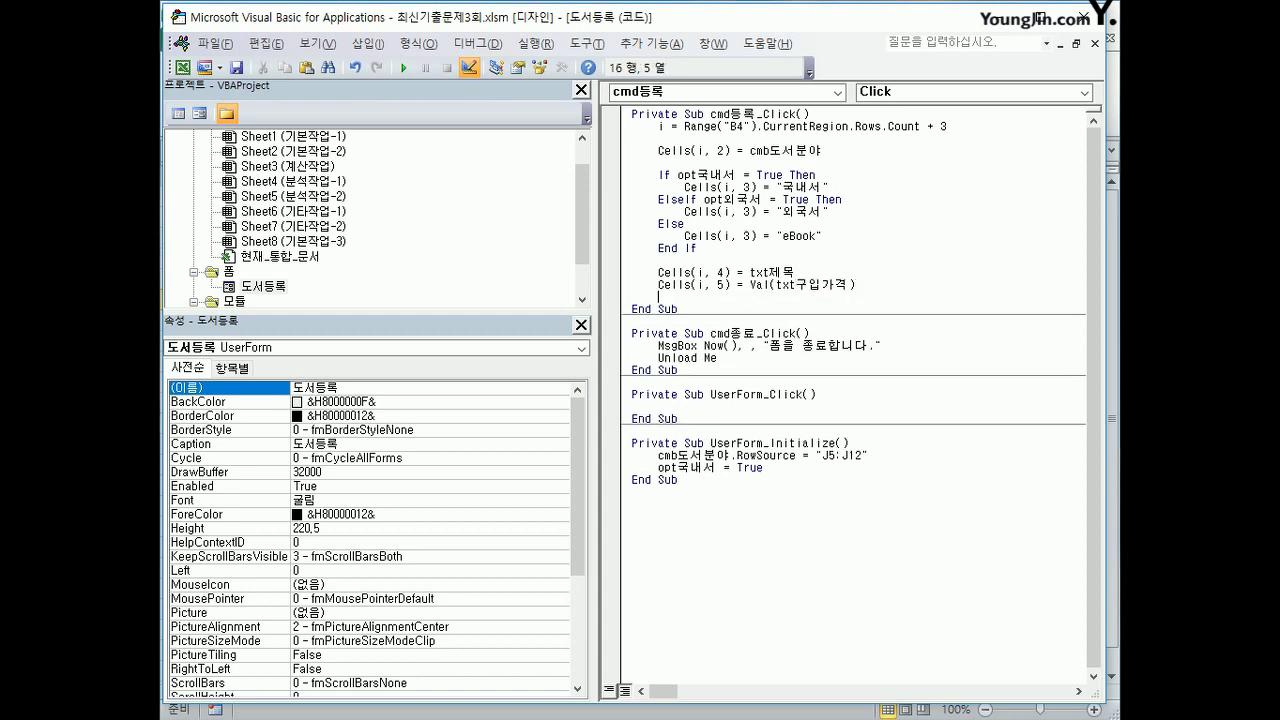
Step: Paste the copied txt제목 statement on the new line and change its column number to 6
text(Cells(i, 4) = txt제목)
key(Left)
key(Left)
key(Left)
key(Left)
key(Left)
key(Left)
key(Left)
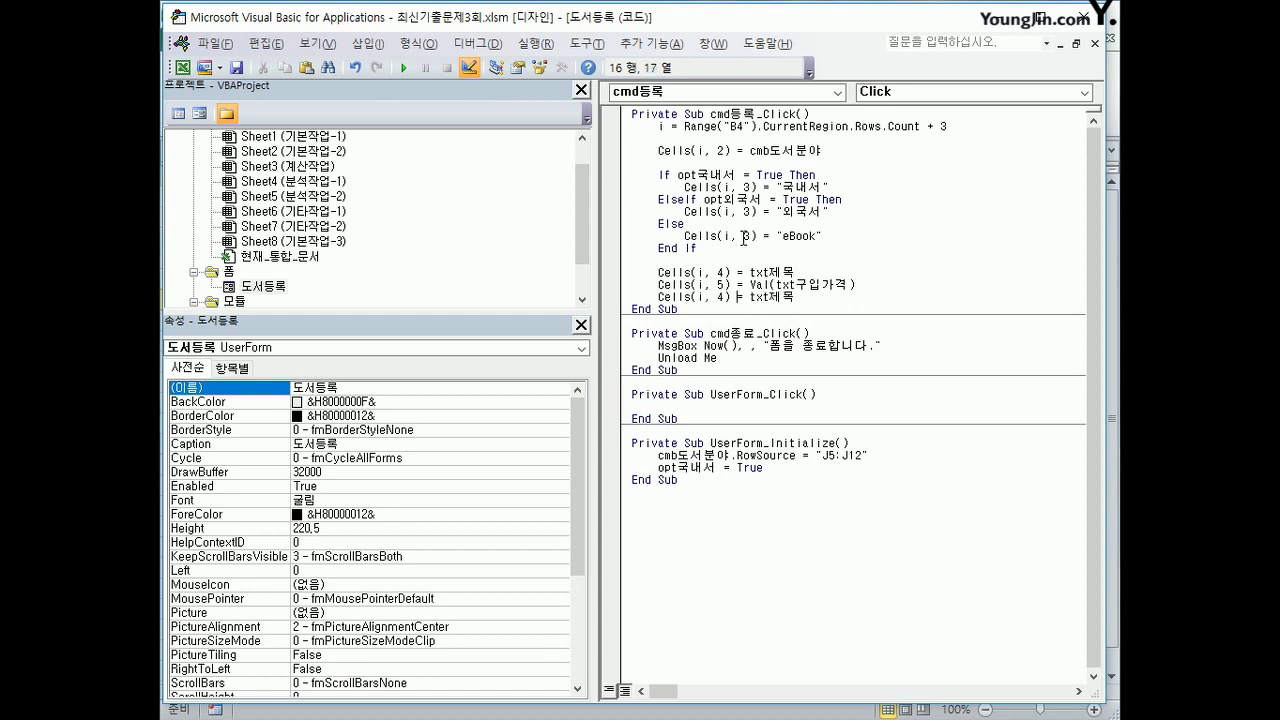
key(Delete)
text(6)
Step: Change the control assigned to Cells(i, 6) to txt저자명 and start a new line
key(Right)
key(Right)
key(Right)
key(Right)
key(Right)
text(저자명)
key(Delete)
key(Delete)
key(Return)
Step: Paste the txt제목 statement below the txt저자명 line and change its column number to 7
key(ctrl+v)
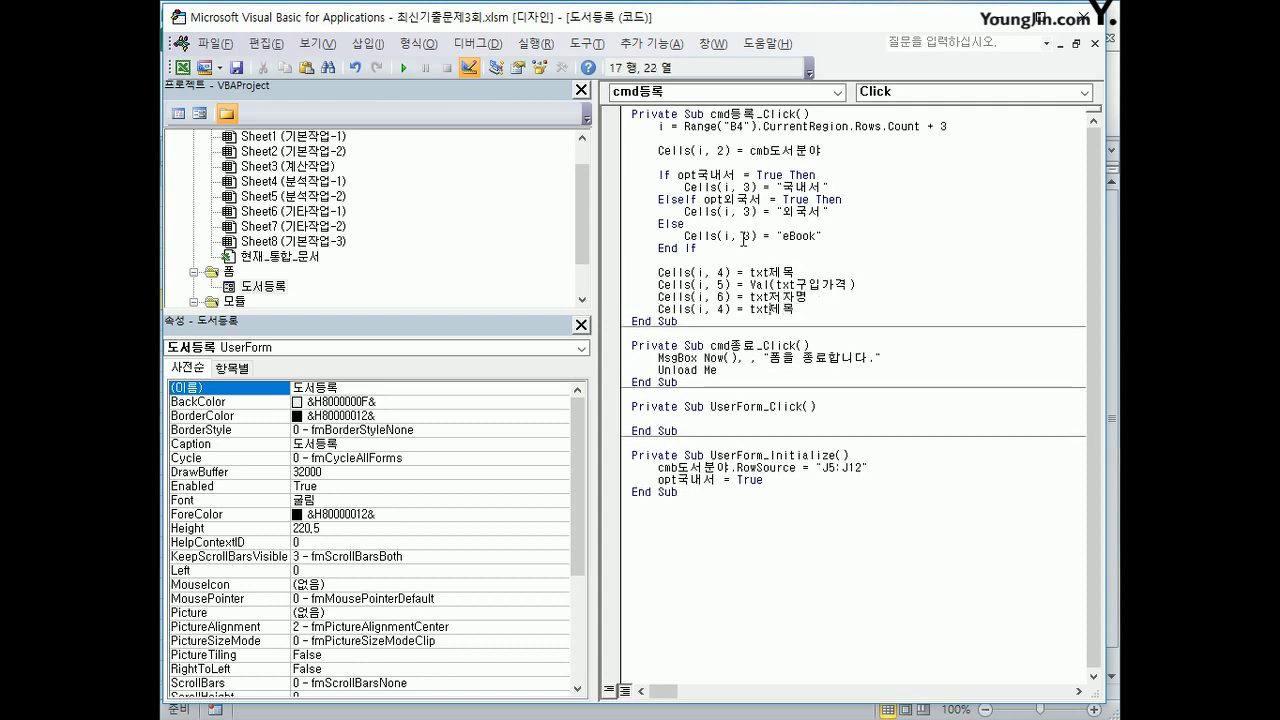
key(Left)
key(Left)
key(Left)
key(Left)
key(Left)
key(Left)
key(Left)
key(Left)
key(Delete)
text(7)
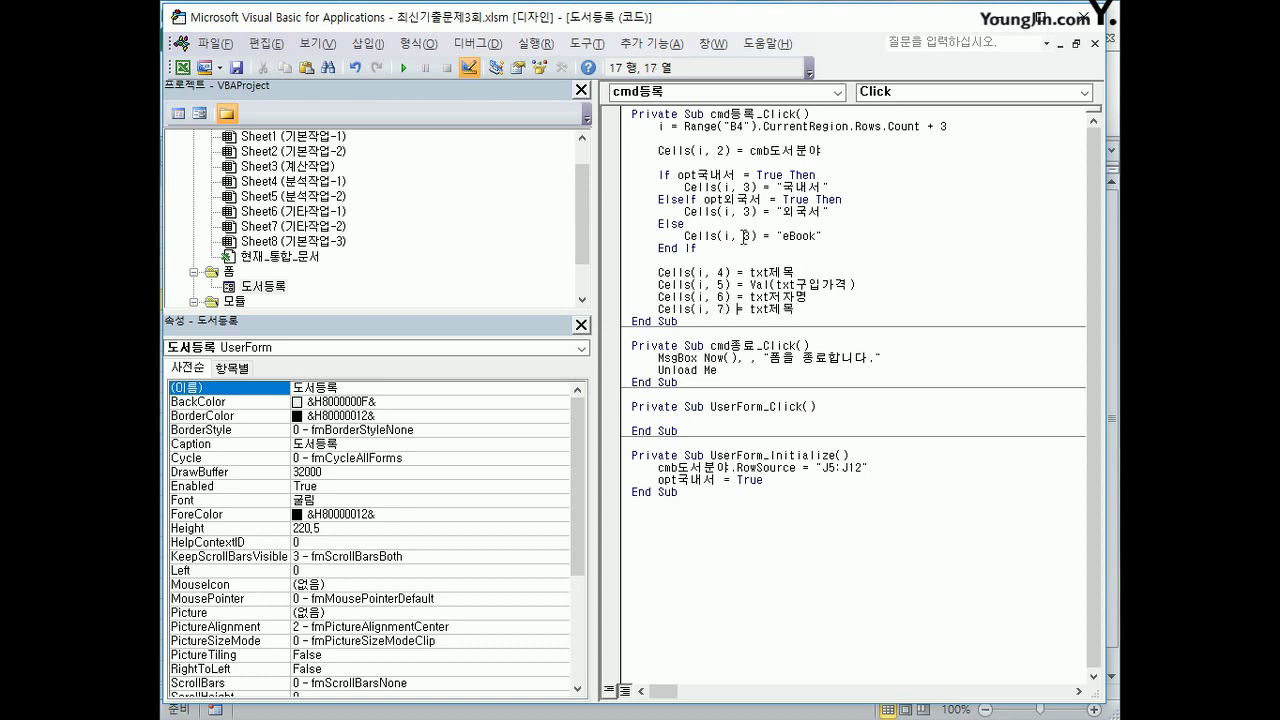
Step: Change the control assigned to Cells(i, 7) to txt출판사 and start a new line
key(Right)
key(Right)
key(Right)
key(Right)
key(Right)
key(Right)
key(Right)
text(출판ㅅ)
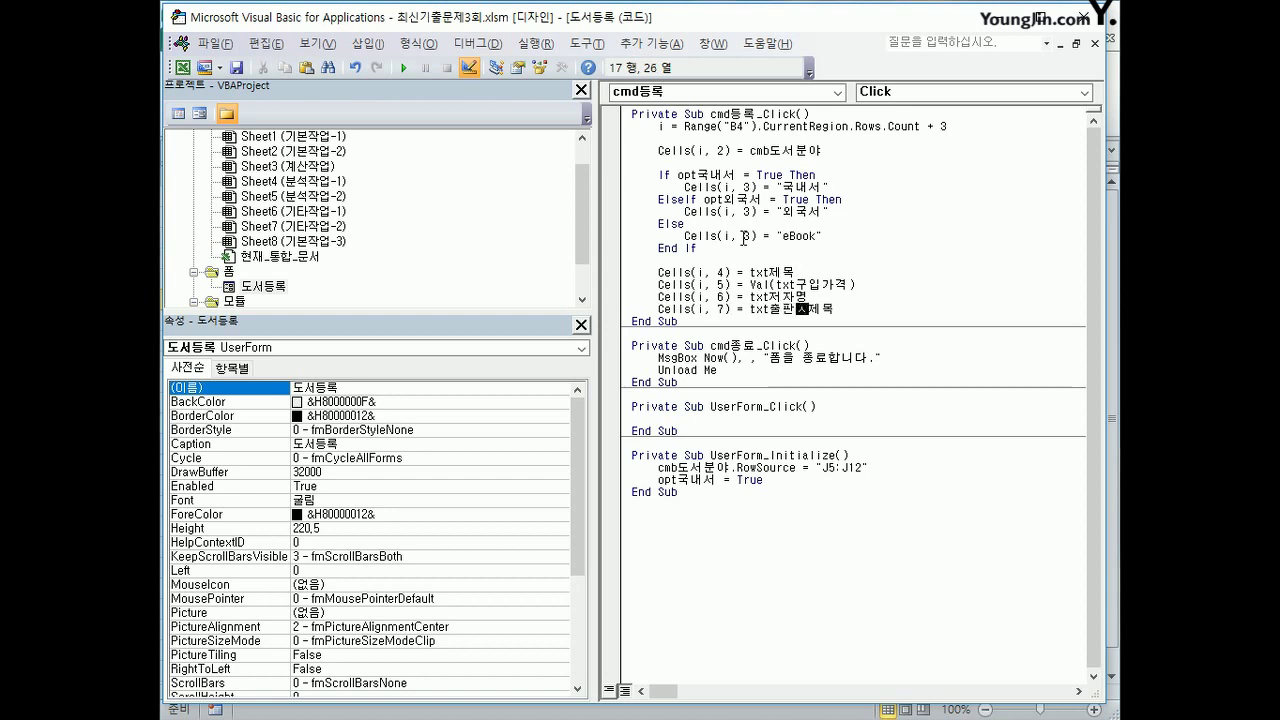
text(사)
key(Delete)
key(Delete)
key(Return)
Step: Paste the txt제목 statement below the txt출판사 line and change its column number to 8
key(ctrl+v)
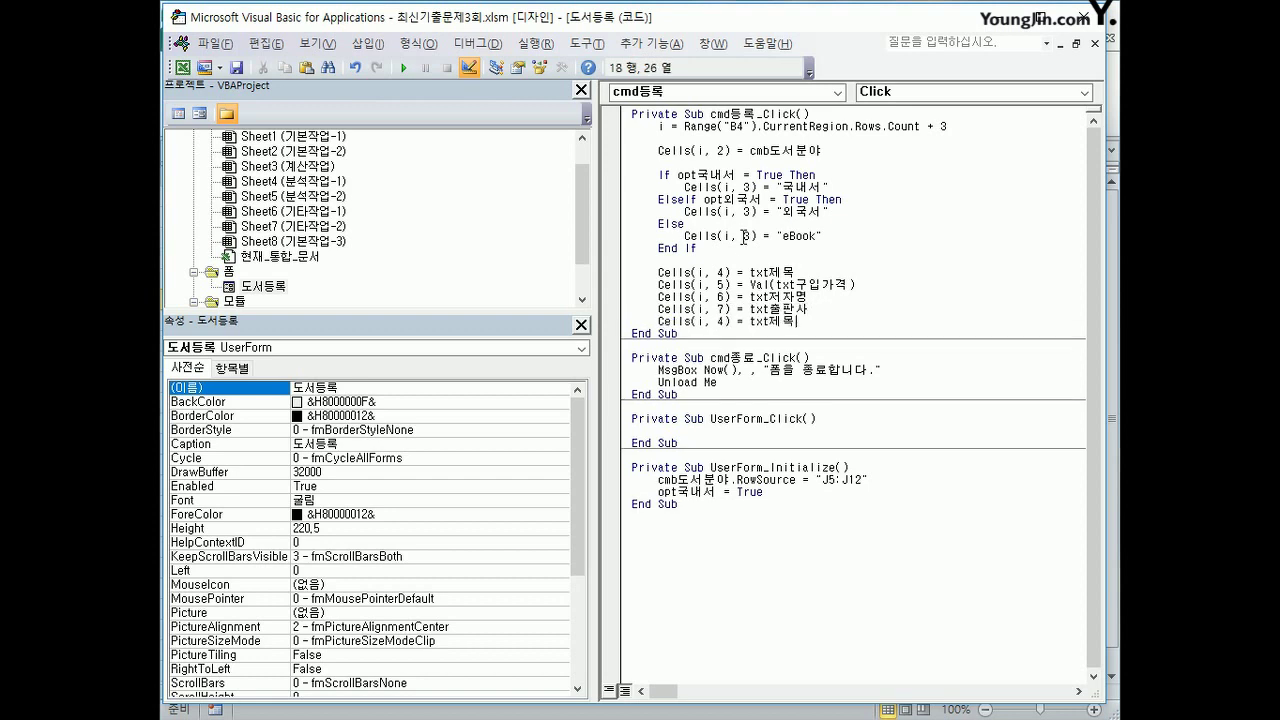
key(Left)
key(Left)
key(Left)
key(Left)
key(Left)
key(Left)
key(Left)
key(Left)
key(BackSpace)
text(8)
Step: Change the control assigned to Cells(i, 8) to txt출판년도
key(End)
text(cnfvks)
key(BackSpace)
key(BackSpace)
key(BackSpace)
key(BackSpace)
key(BackSpace)
key(BackSpace)
text(출판년도)
key(Return)
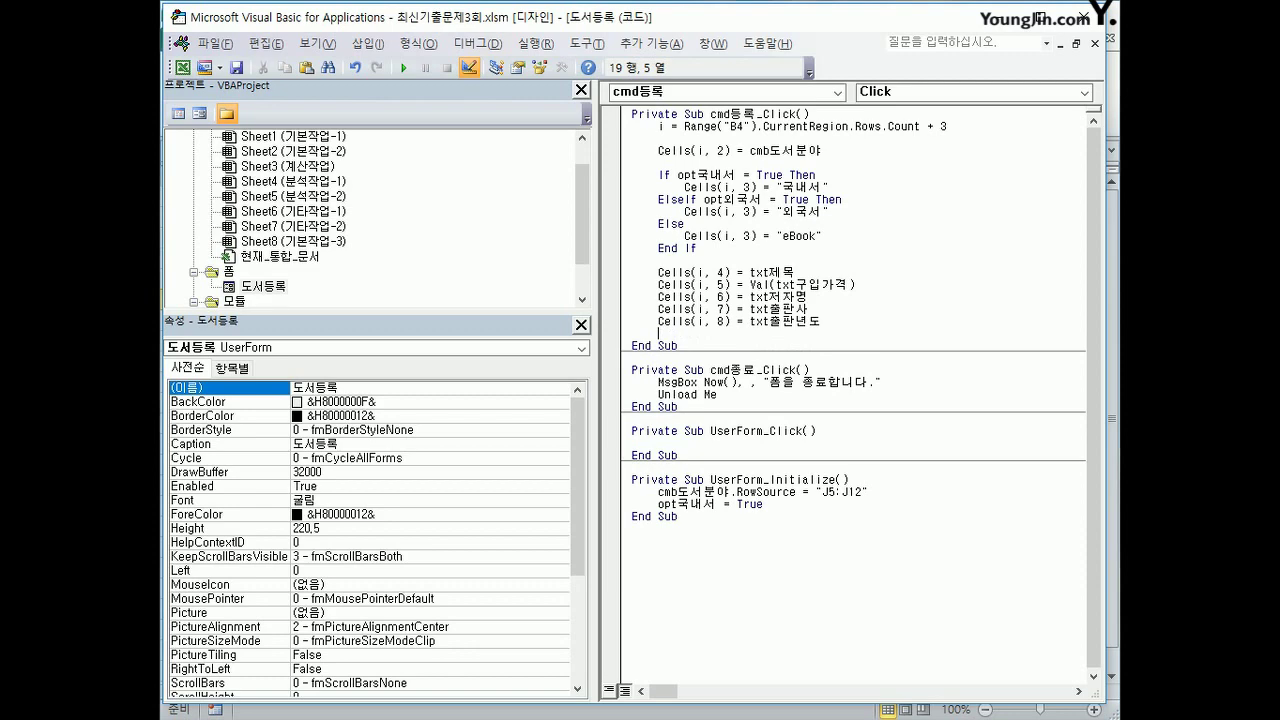
Step: Return from the code editor to the 기타작업-2 sheet, turn off design mode and open the 도서등록 form through 소장도서등록
click(1106, 16)
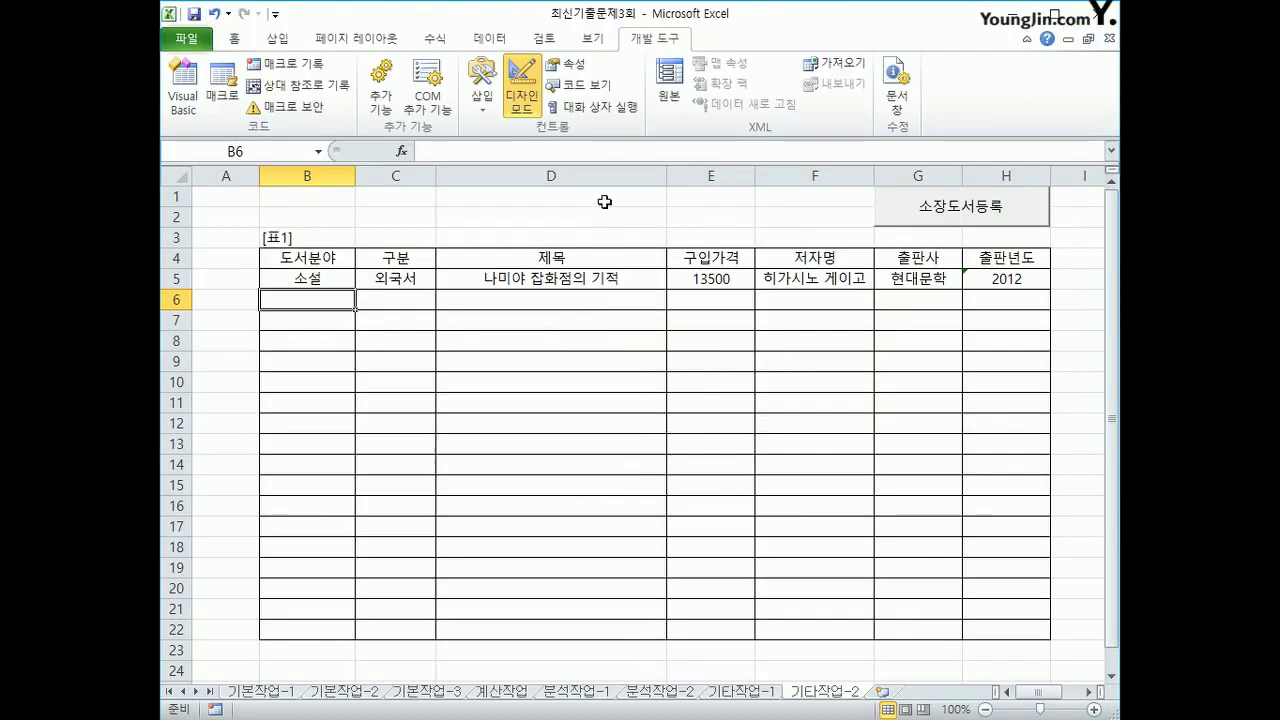
click(534, 79)
click(805, 422)
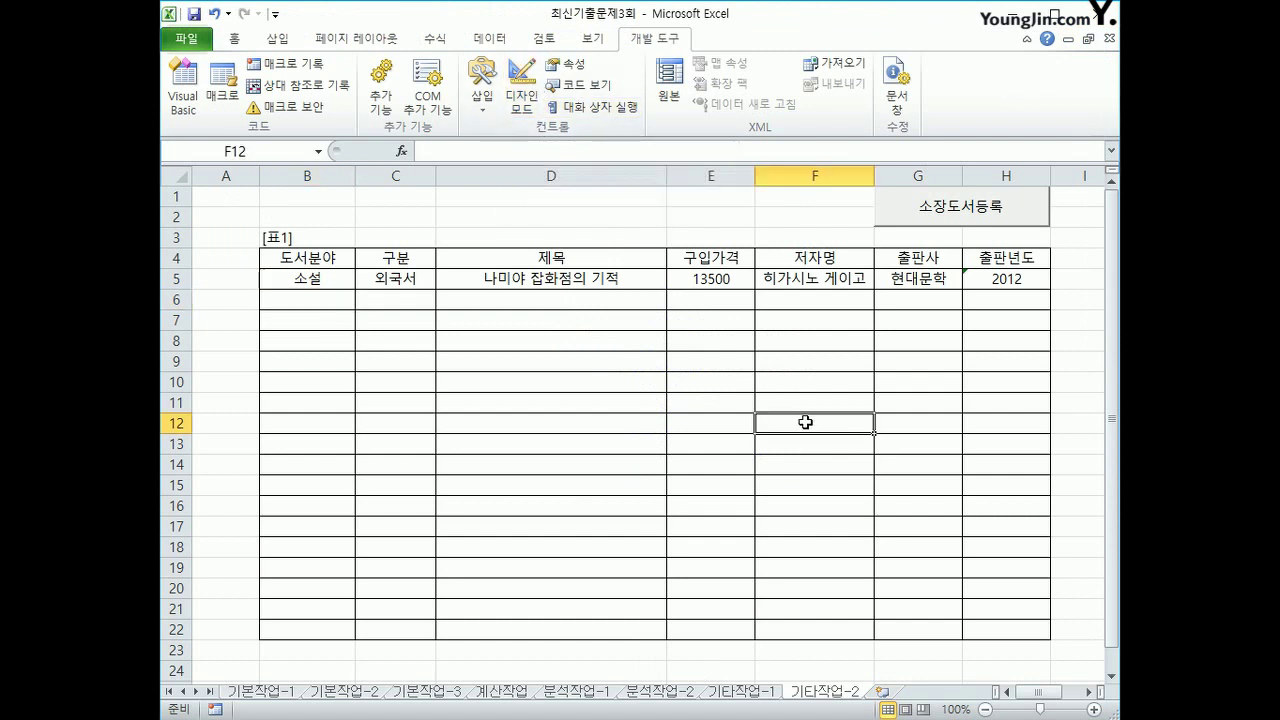
click(957, 208)
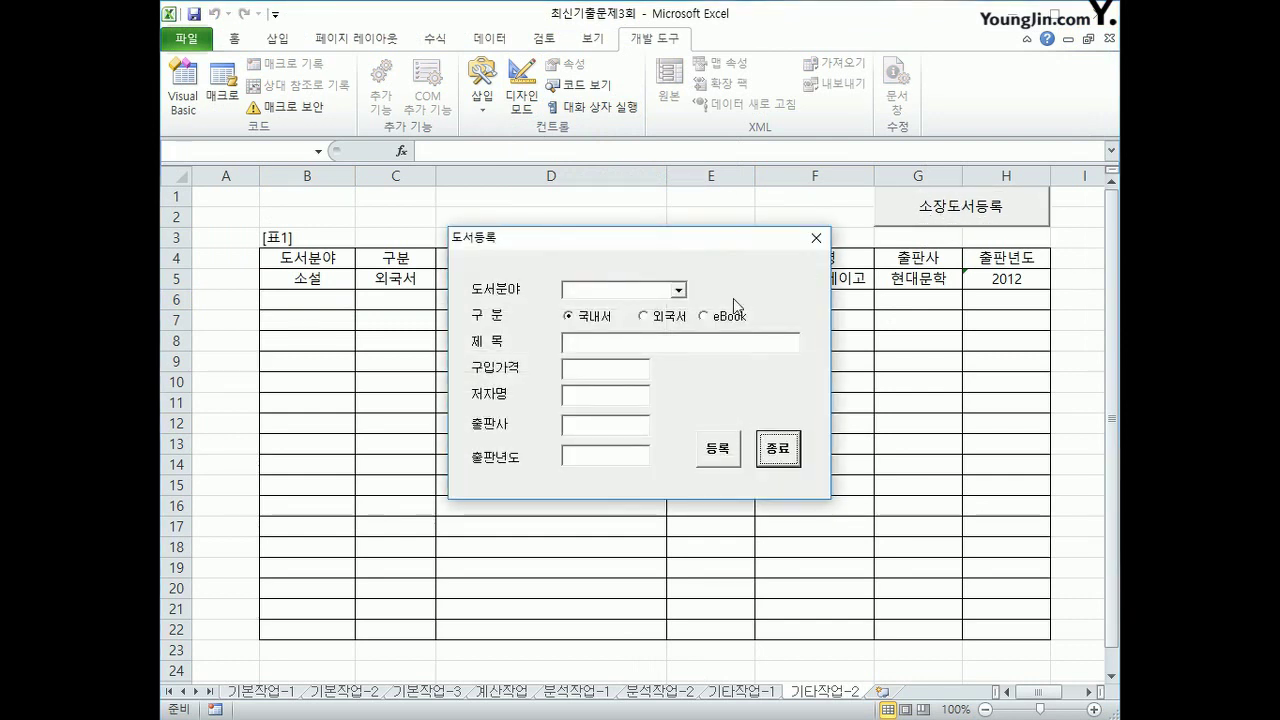
Step: Set 도서분야 to 어린이 / 유아 and 구분 to 국내서 in the 도서등록 form
click(679, 290)
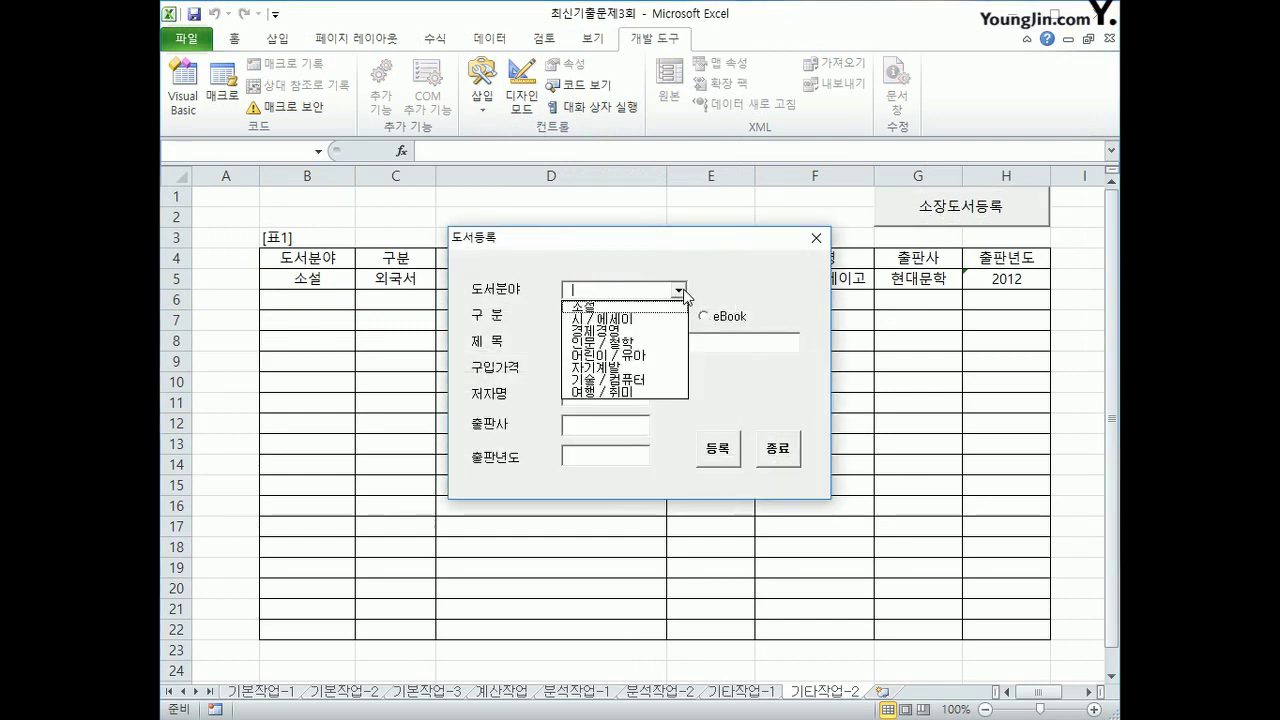
click(666, 357)
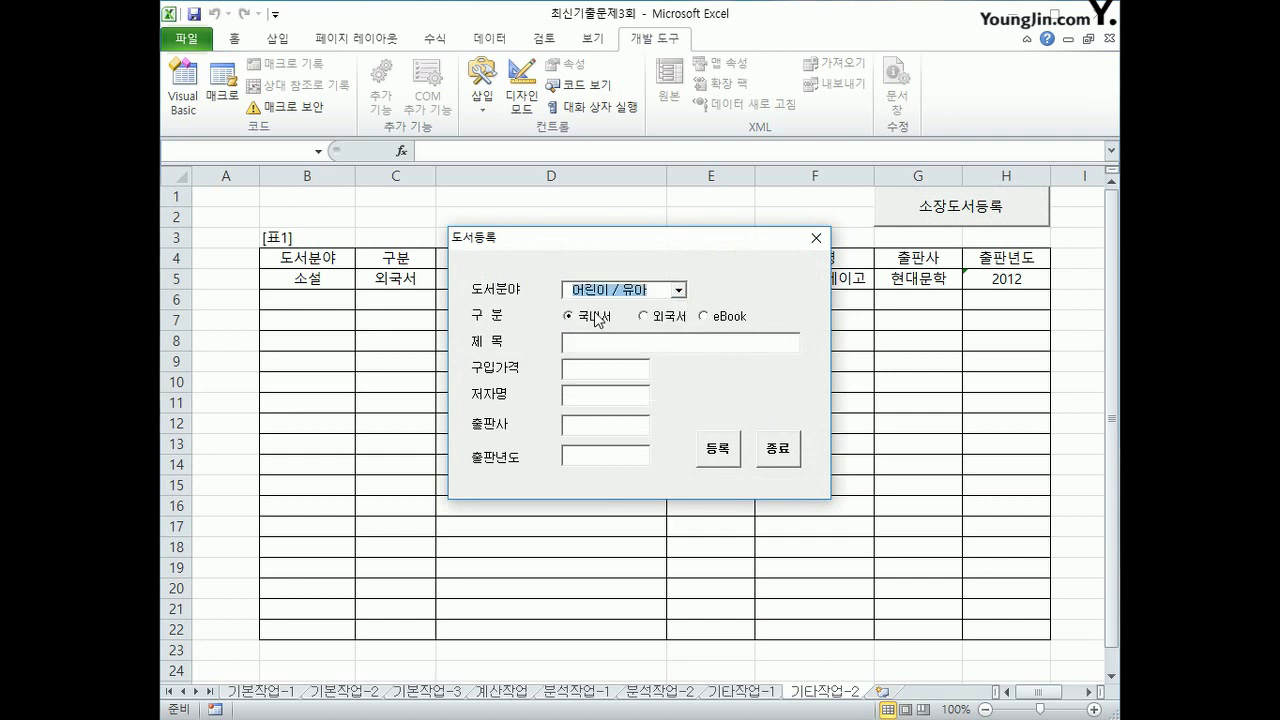
click(661, 318)
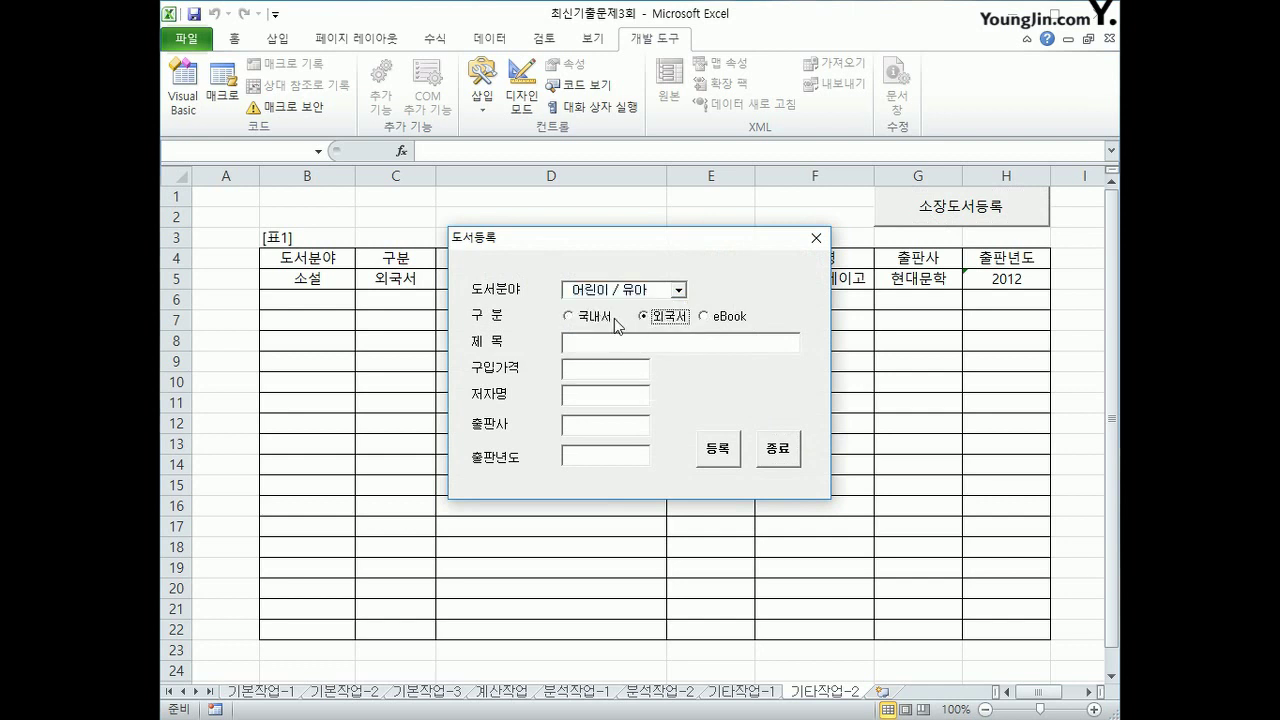
click(615, 318)
Step: Enter the title 똘망똘망 and the purchase price 10000 in the form
click(613, 347)
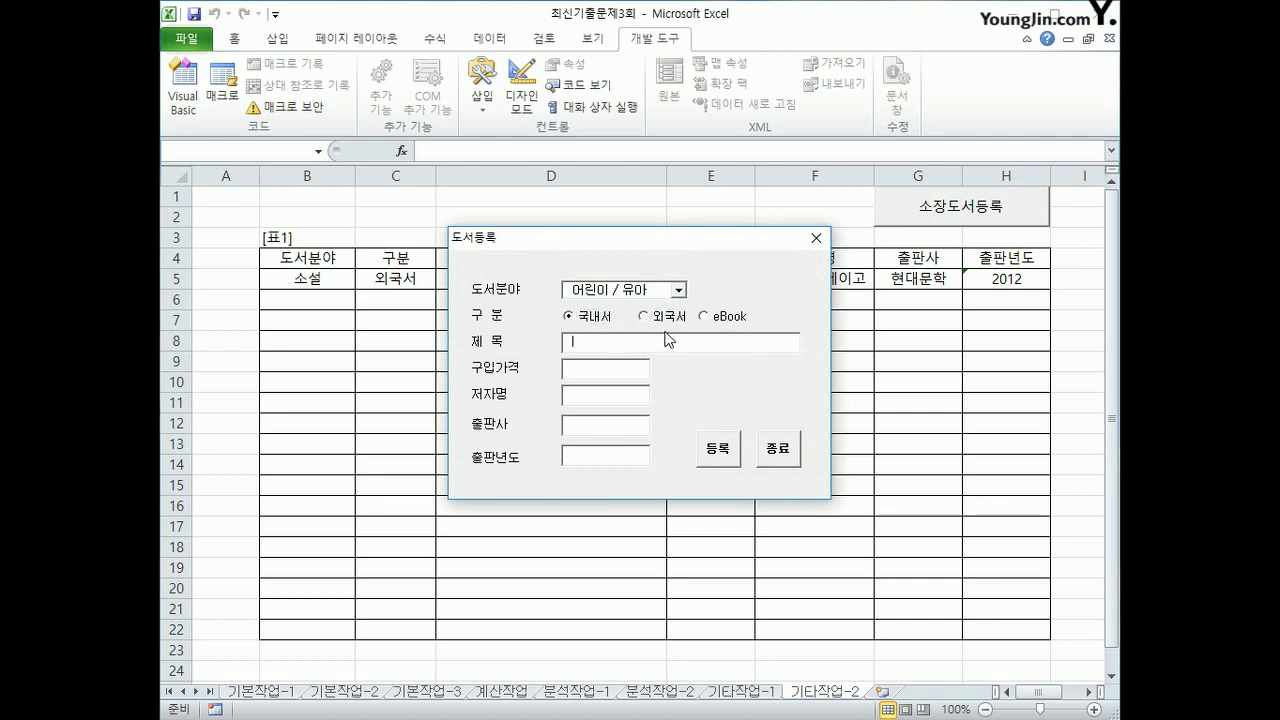
text(똘망똘마ㅇ)
key(Tab)
text(10000)
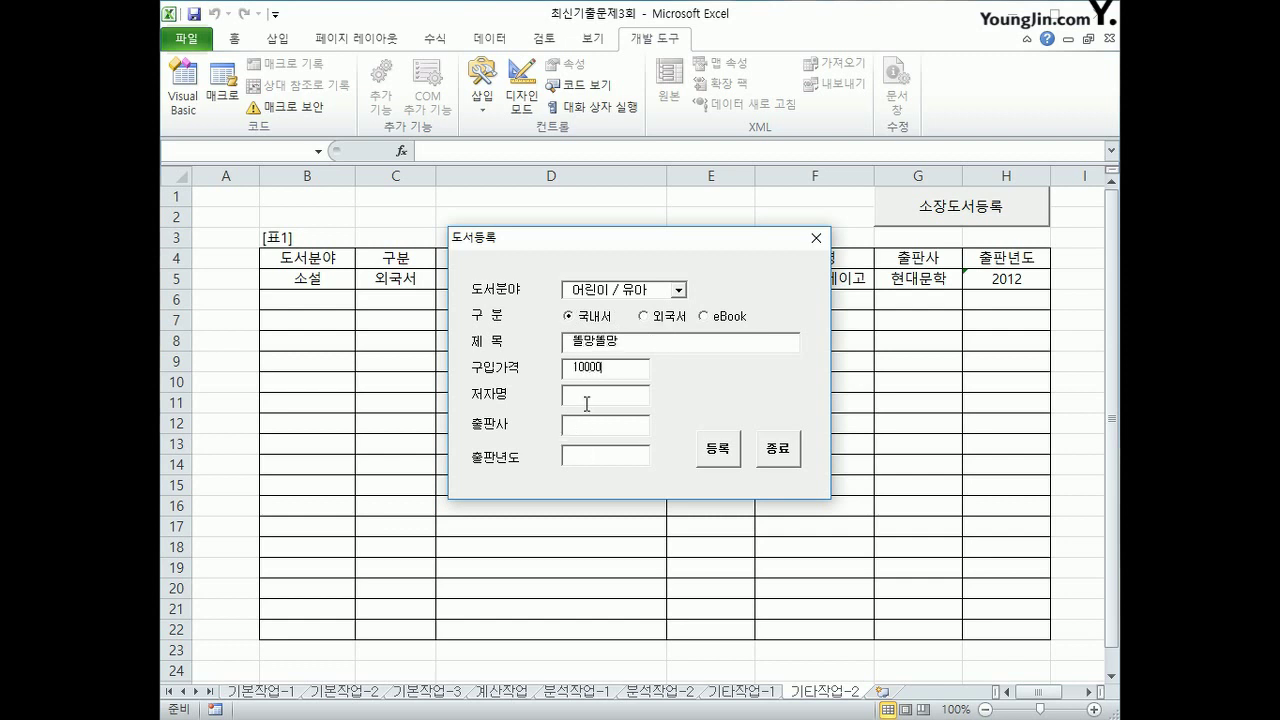
Step: Fill in the author's name, 출판사 개똥 and 출판년도 2007, and register the book into [표1]
text(홍길동)
key(Tab)
click(603, 431)
text(ㄱ)
text(똥)
click(602, 453)
text(1)
key(BackSpace)
text(2007)
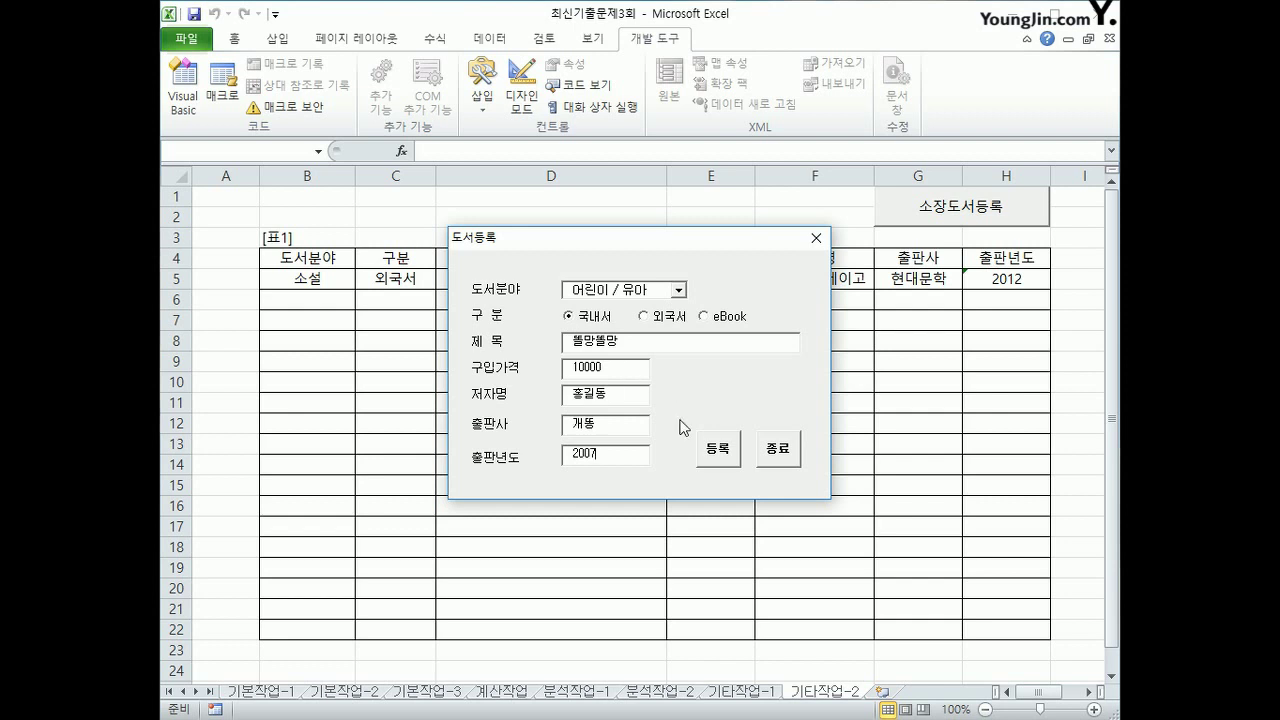
click(726, 459)
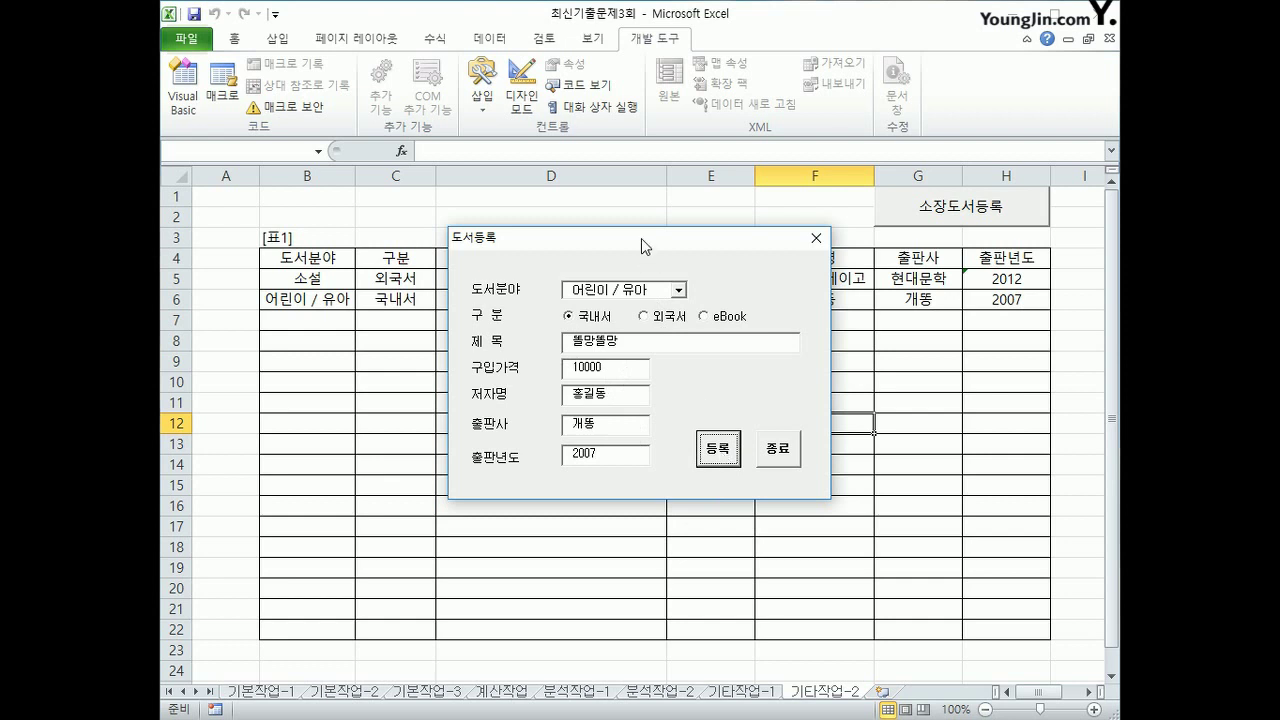
Step: Move the 도서등록 form clear of the filled rows of [표1], end the form and dismiss its closing message
drag(641, 238, 667, 385)
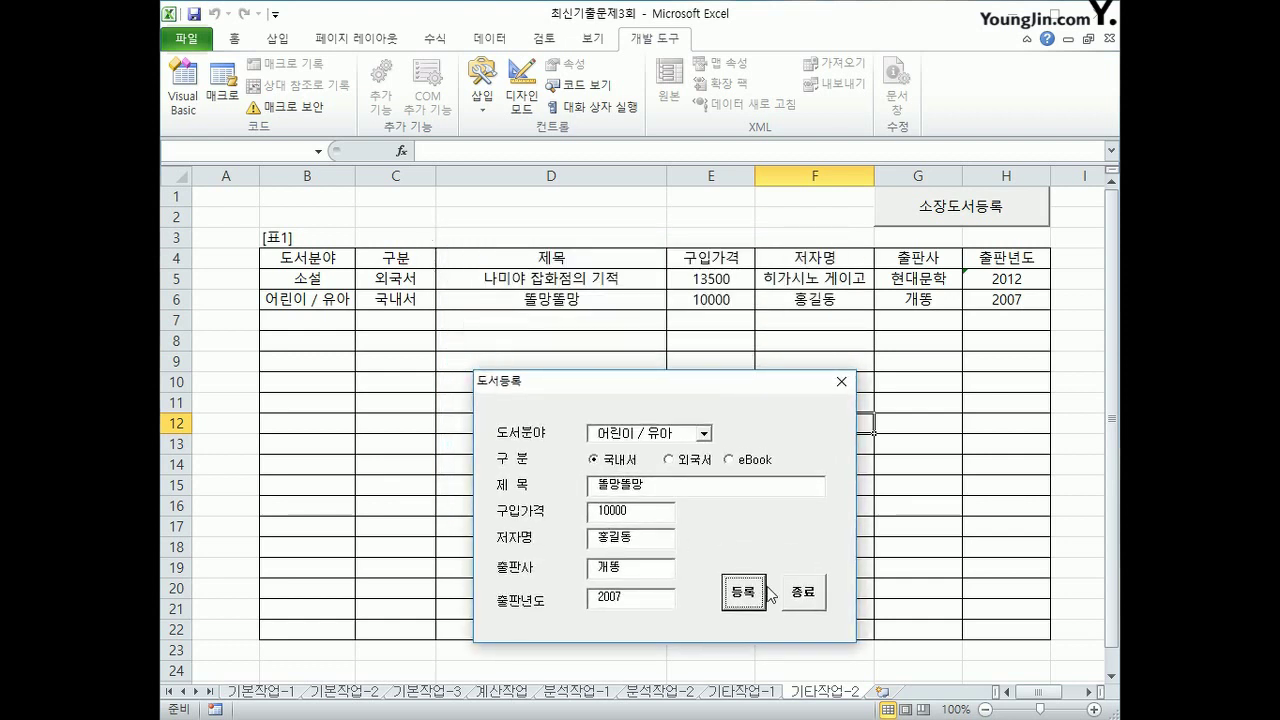
click(808, 600)
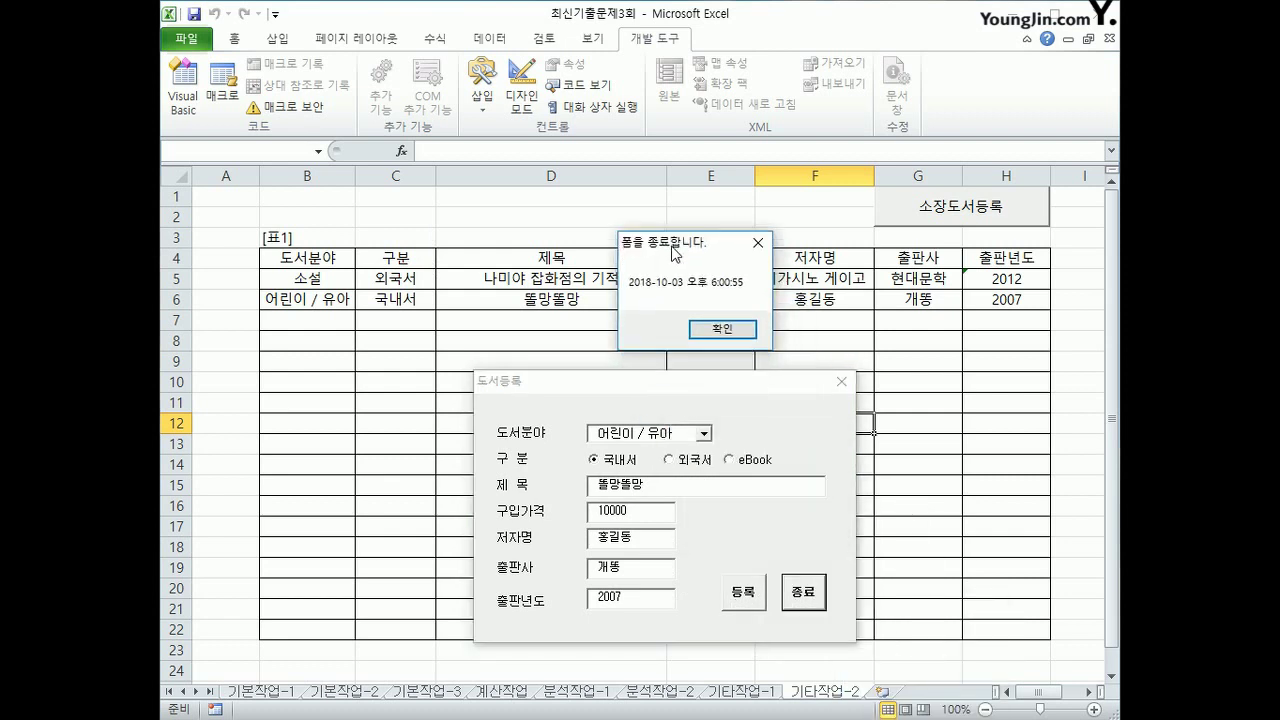
click(727, 334)
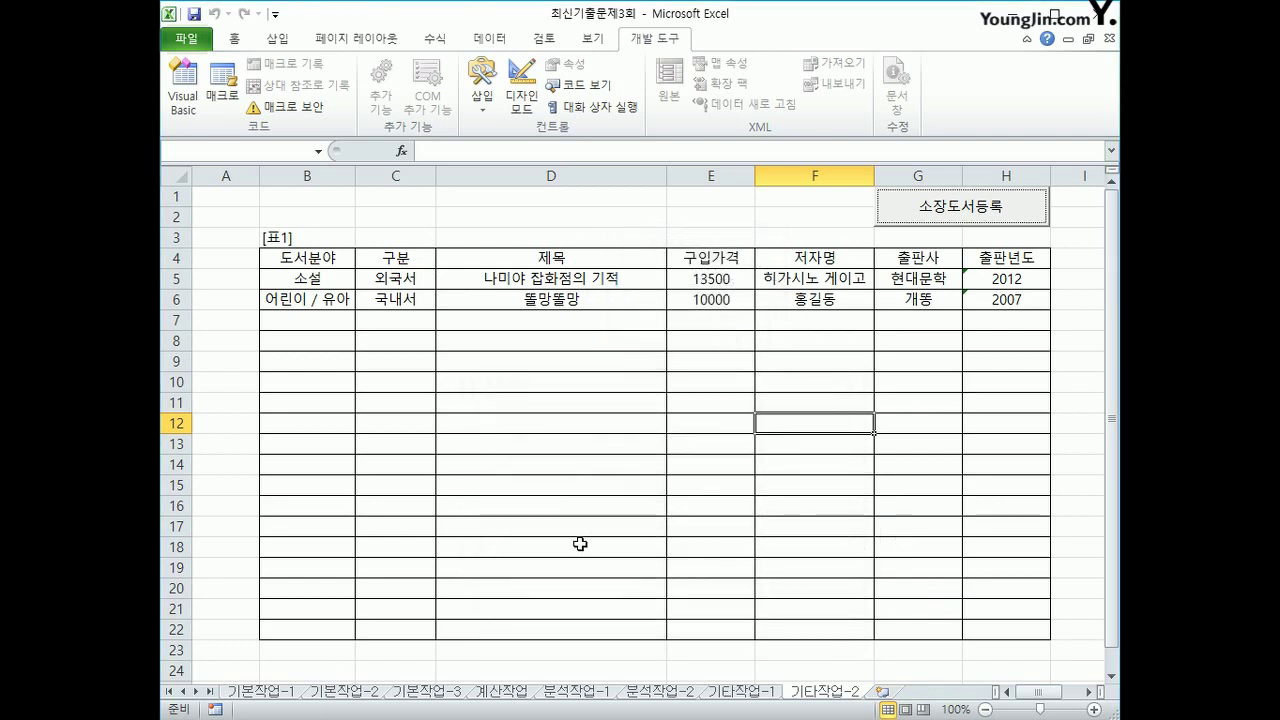
click(580, 544)
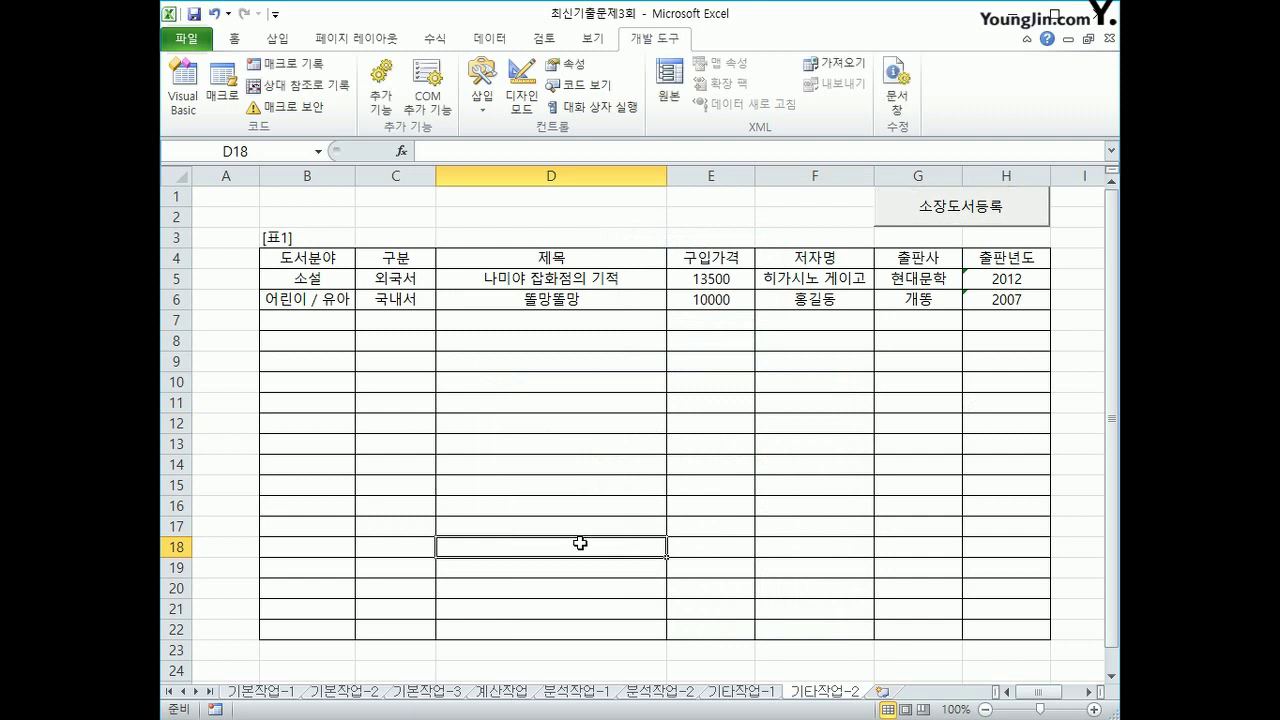